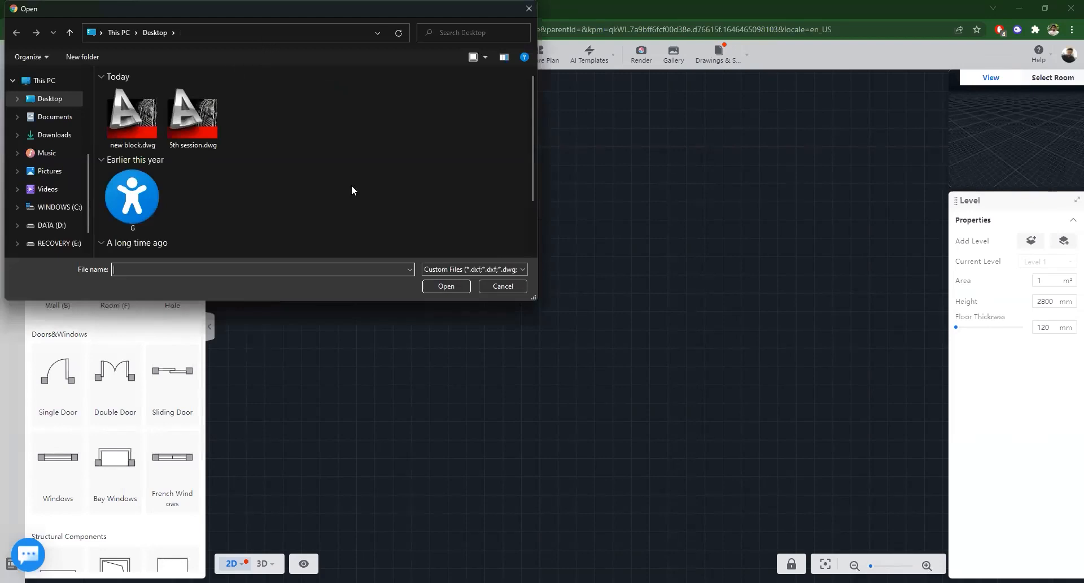
Step: Import the CAD drawing new block.dwg as the floor plan and check the generated room in 3D
click(132, 111)
click(446, 286)
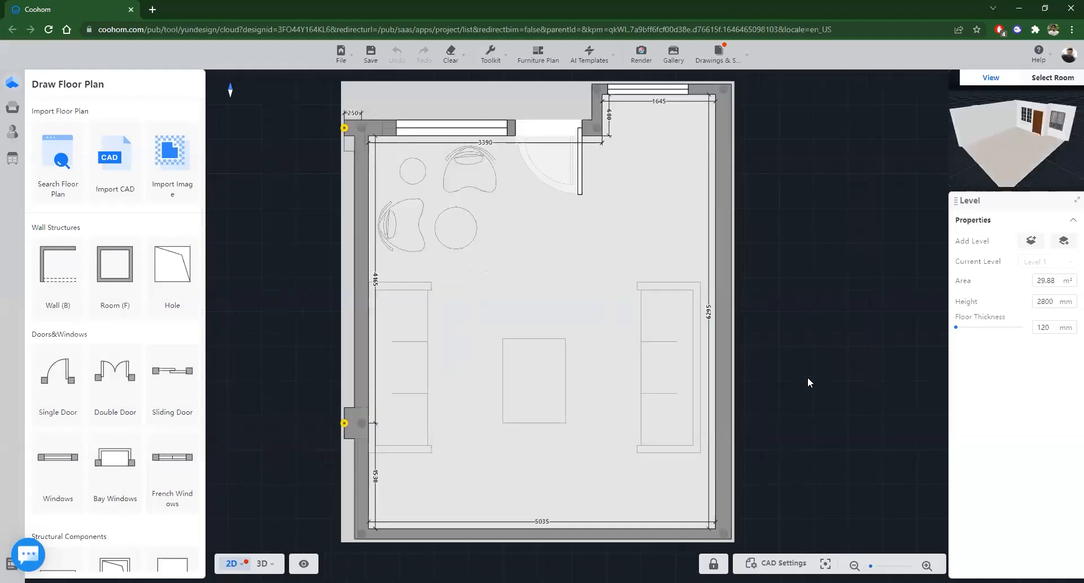
scroll(809, 370, down, 3)
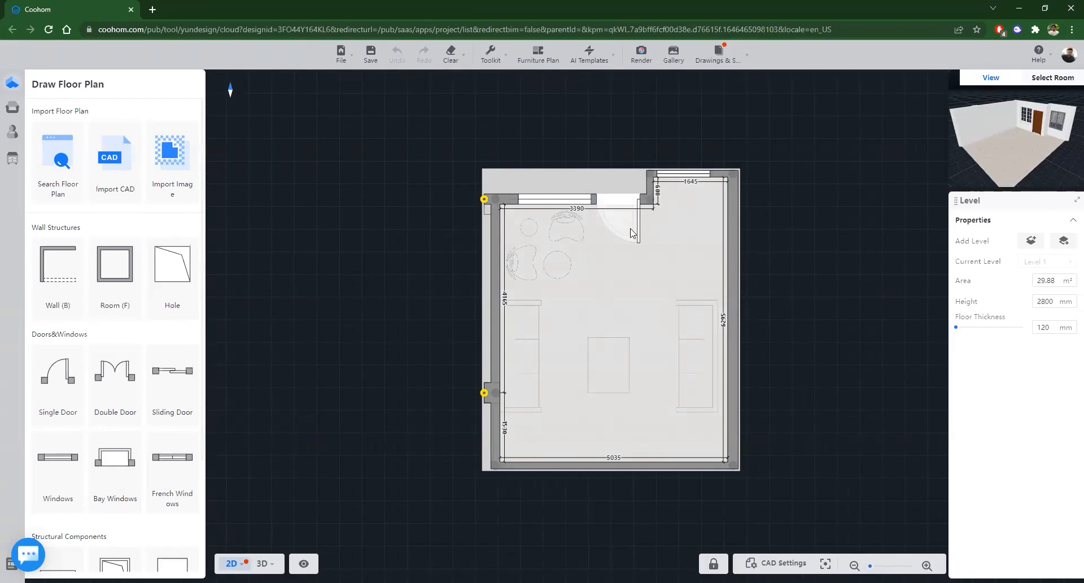
scroll(541, 373, up, 1)
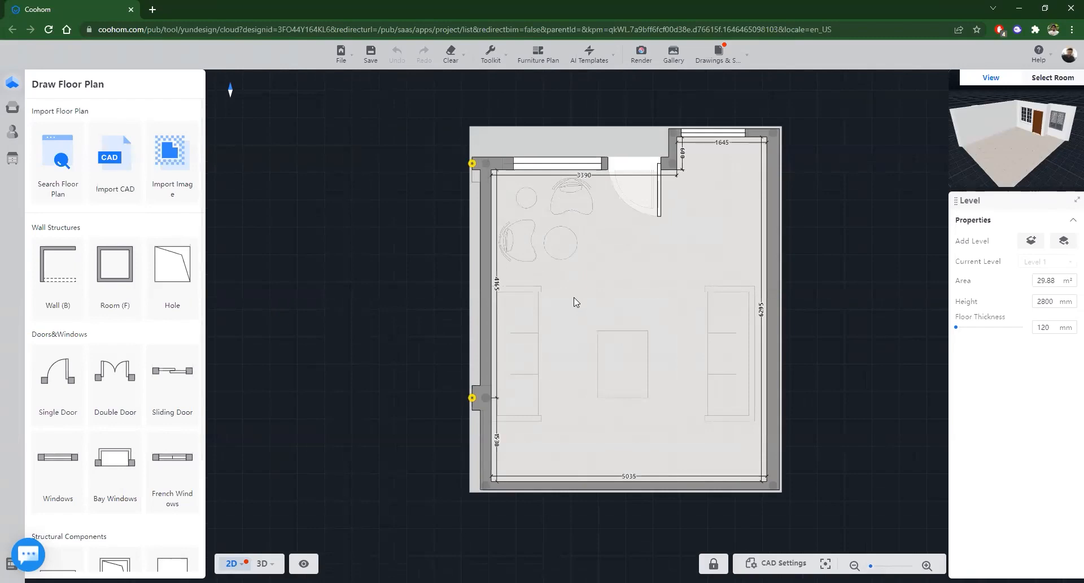
mouse_move(262, 563)
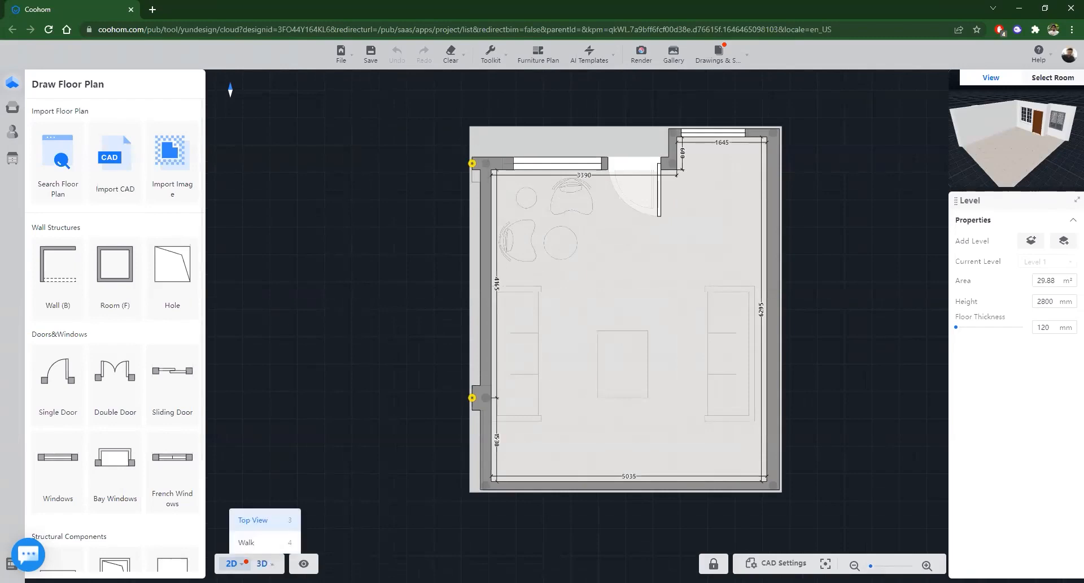
click(262, 564)
drag(732, 472, 610, 349)
drag(741, 260, 540, 379)
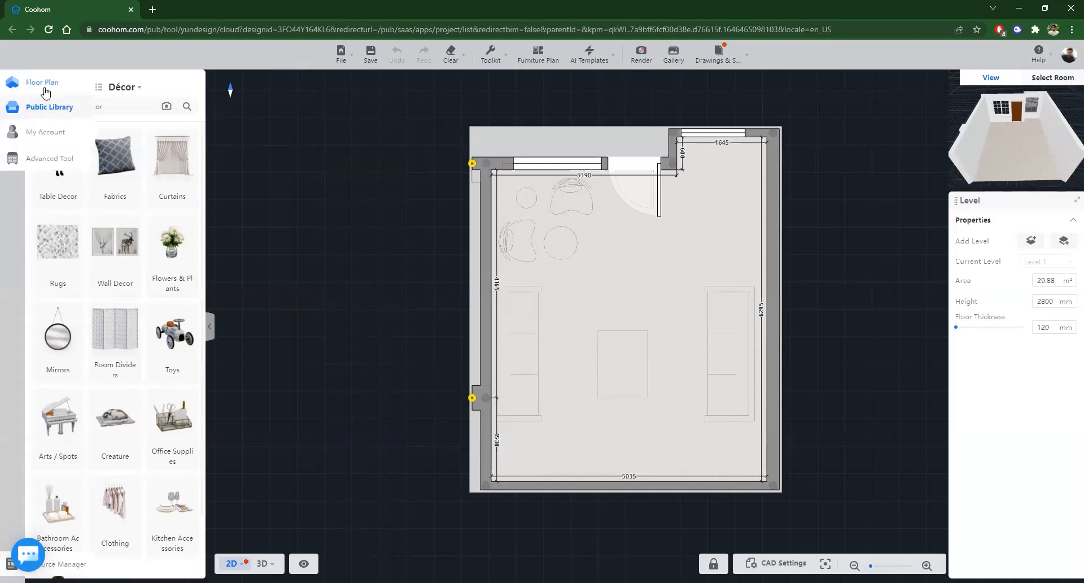
Step: Delete the wall along the bottom side of the floor plan and check the open room in 3D
click(40, 82)
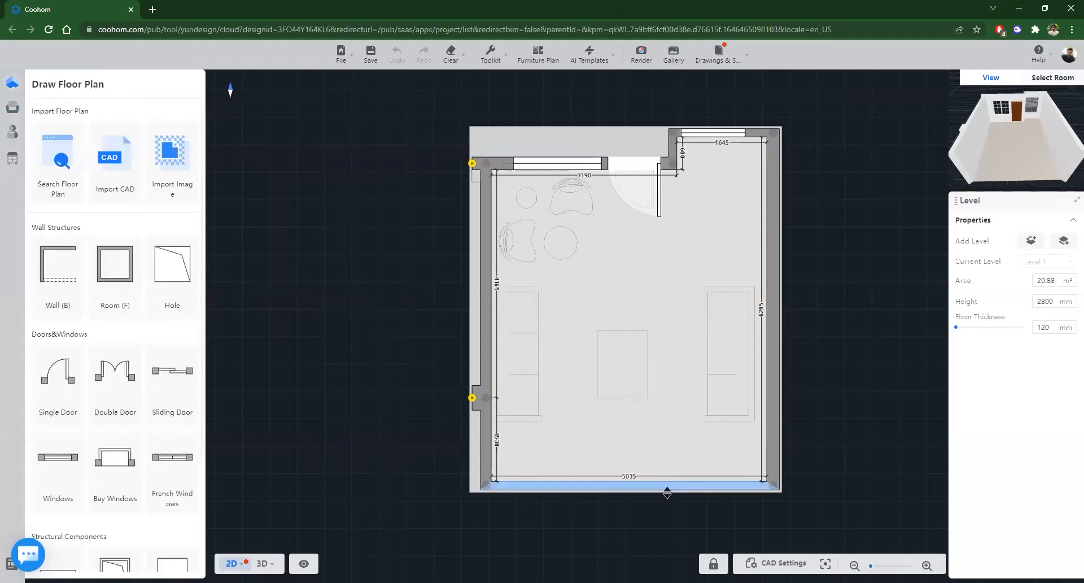
click(667, 493)
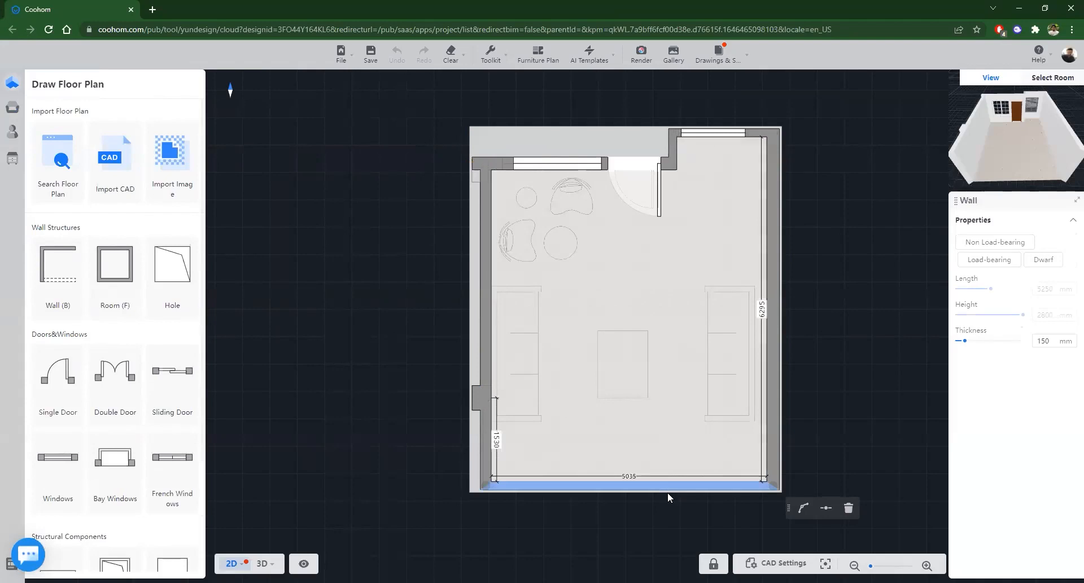
key(Delete)
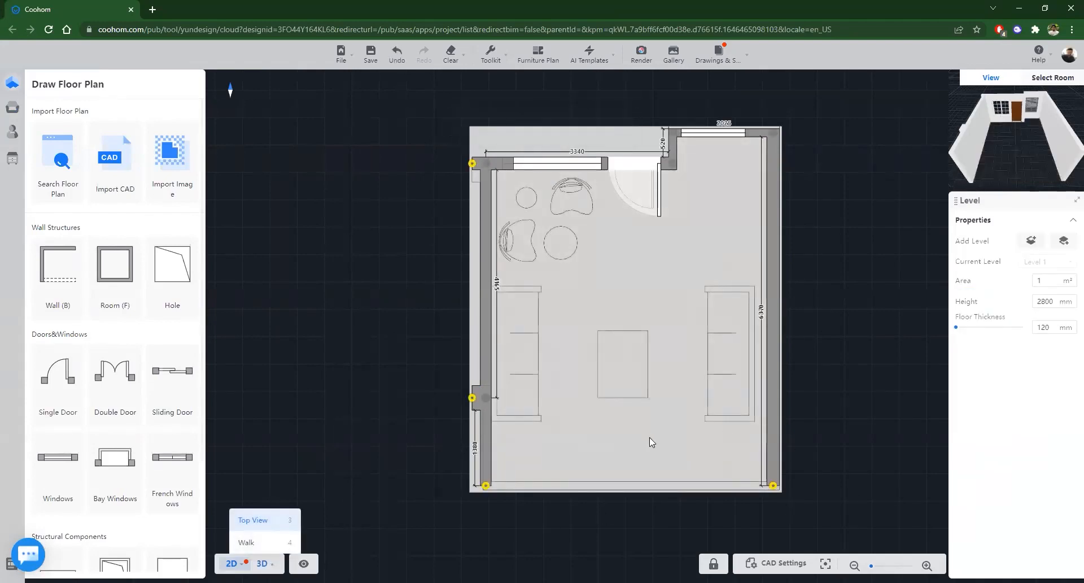
key(3)
drag(491, 419, 519, 371)
key(2)
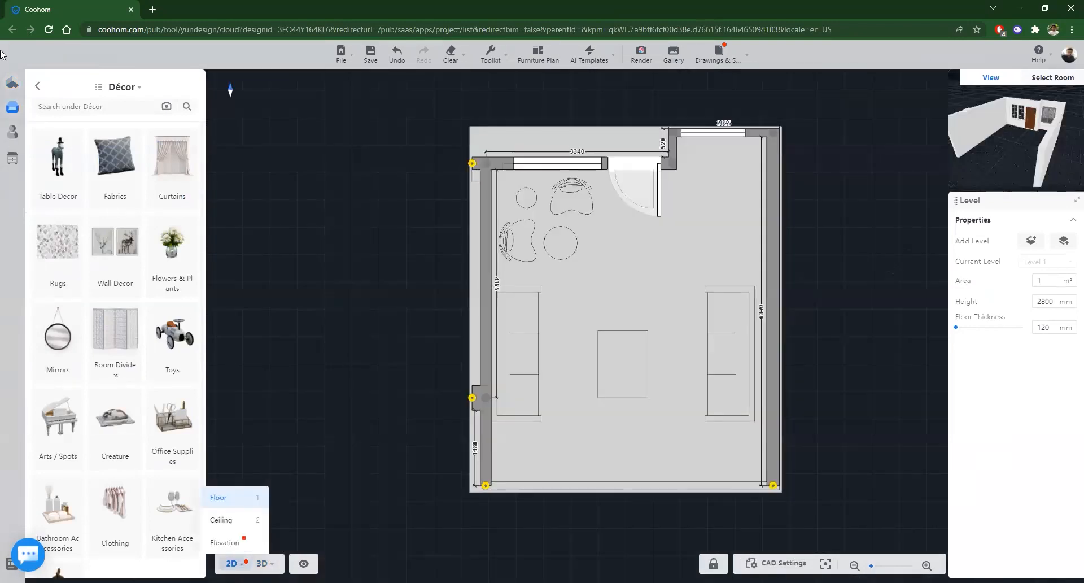
Step: Draw a 5250 mm long, 240 mm thick wall between the open ends of the two side walls
click(13, 82)
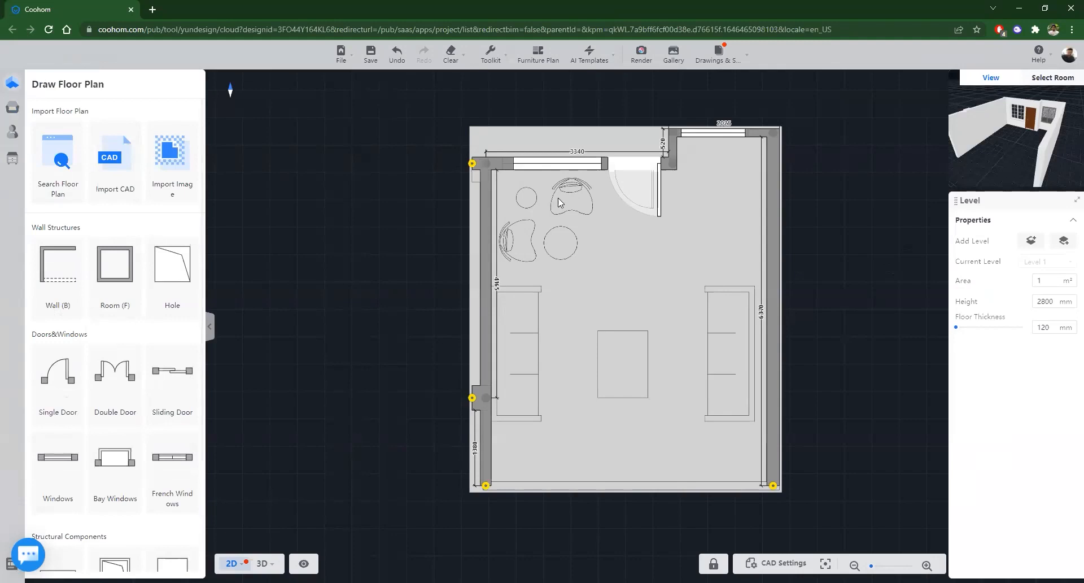
click(52, 267)
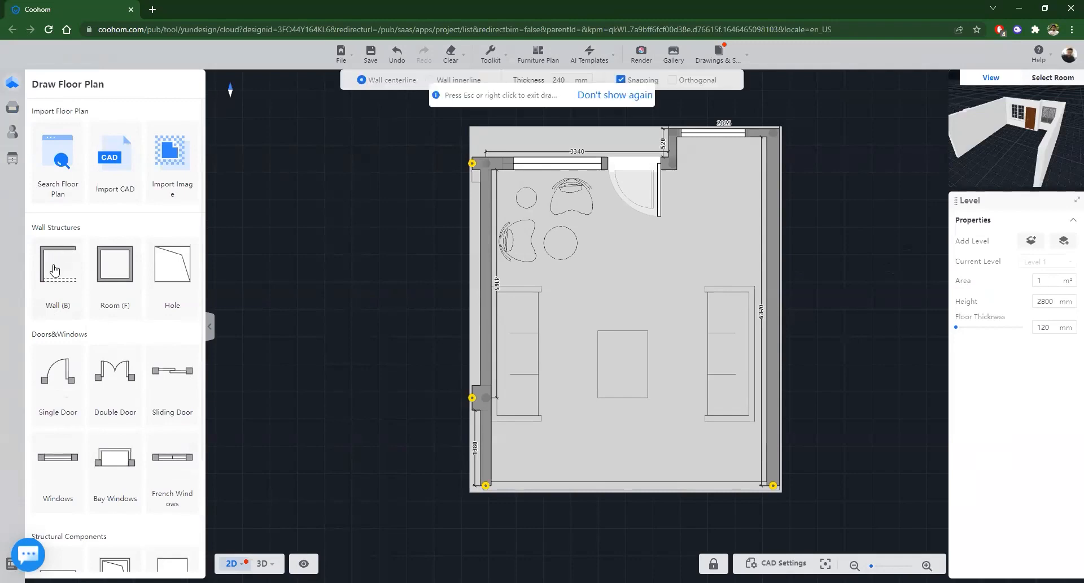
click(486, 485)
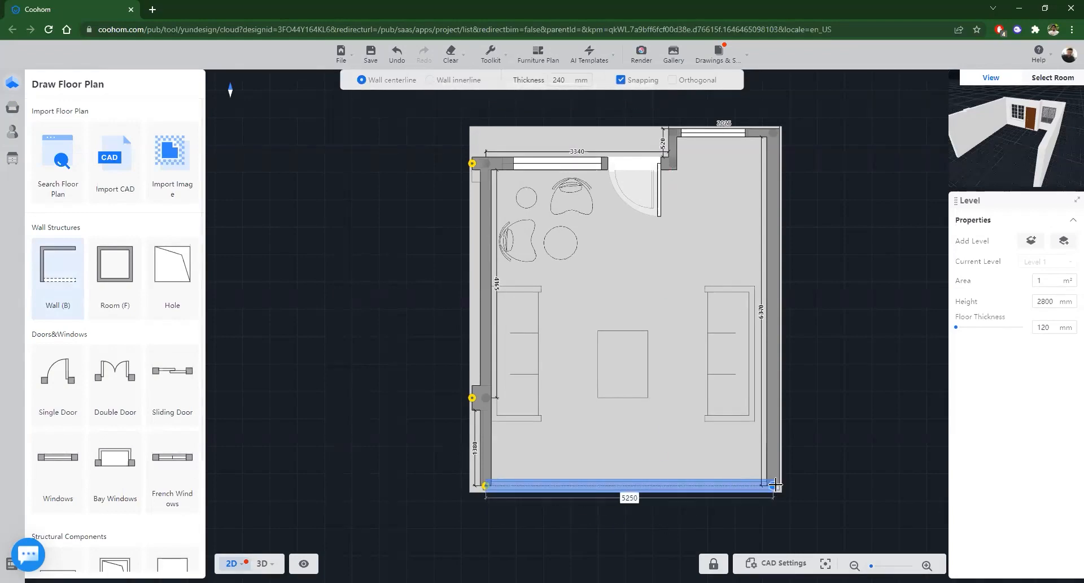
click(775, 486)
key(Escape)
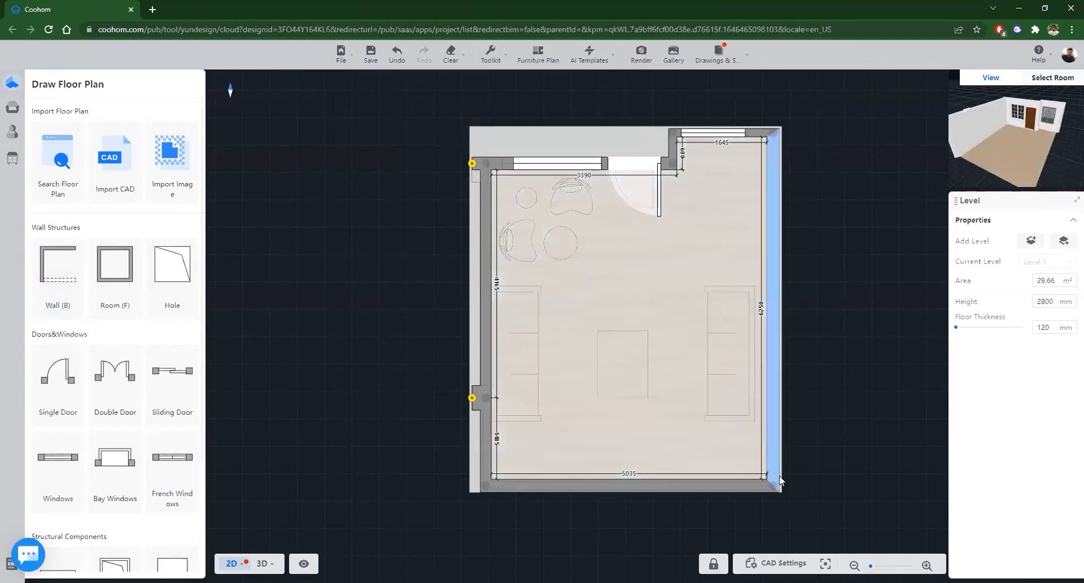
Step: Examine the room with its redrawn wall in 3D from several angles, including from above
mouse_move(263, 564)
click(254, 520)
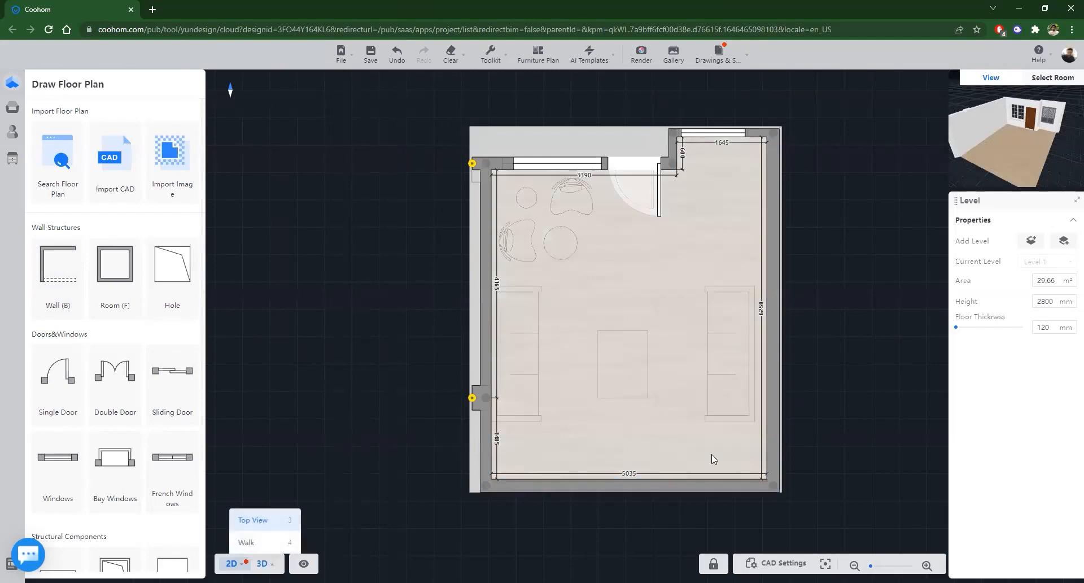
drag(592, 415, 582, 416)
drag(859, 296, 592, 367)
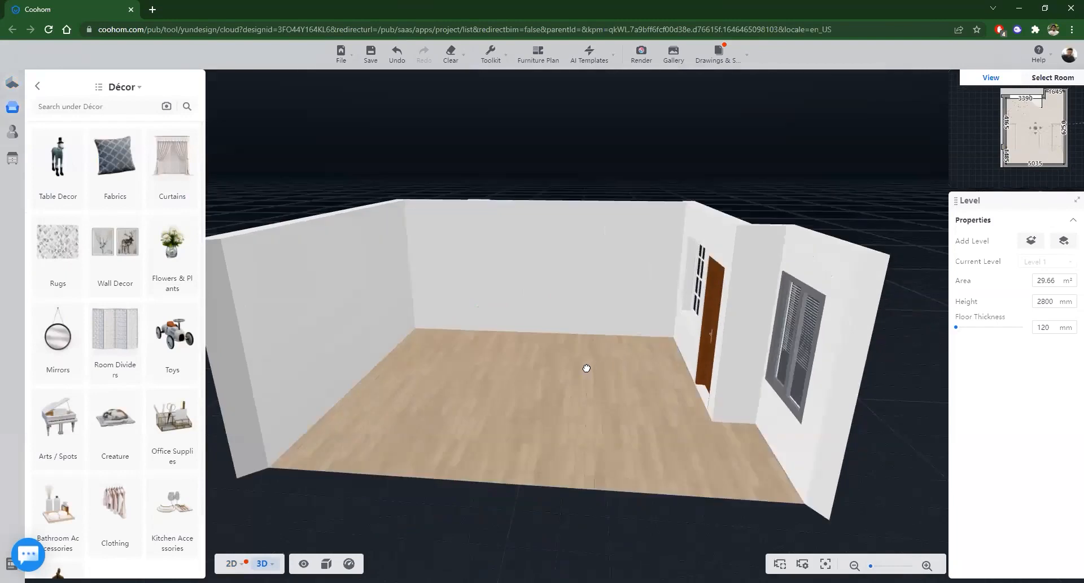
scroll(481, 377, down, 3)
drag(636, 338, 629, 443)
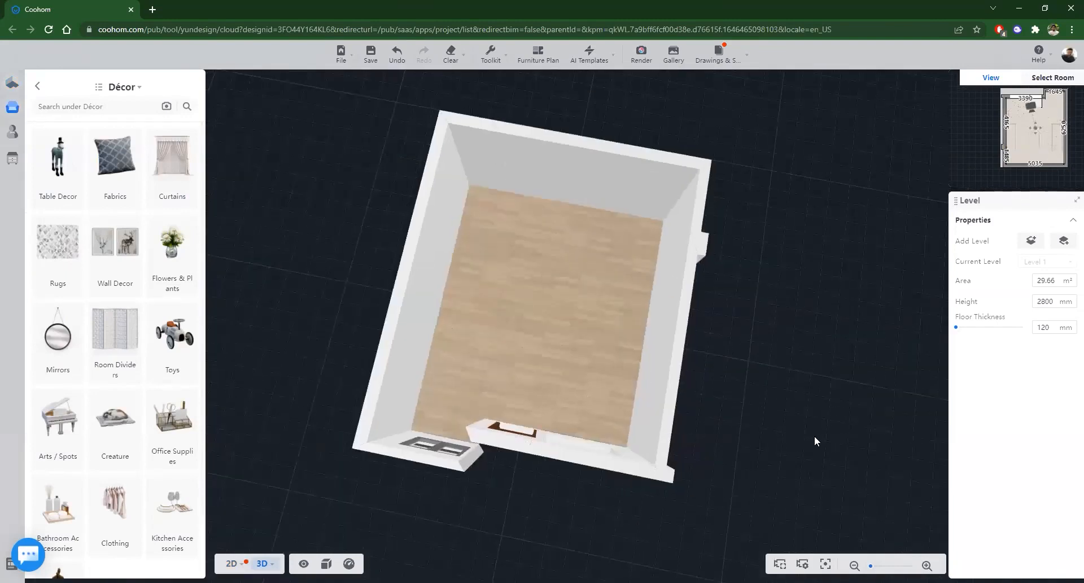
drag(815, 436, 772, 384)
drag(920, 323, 1068, 387)
click(773, 339)
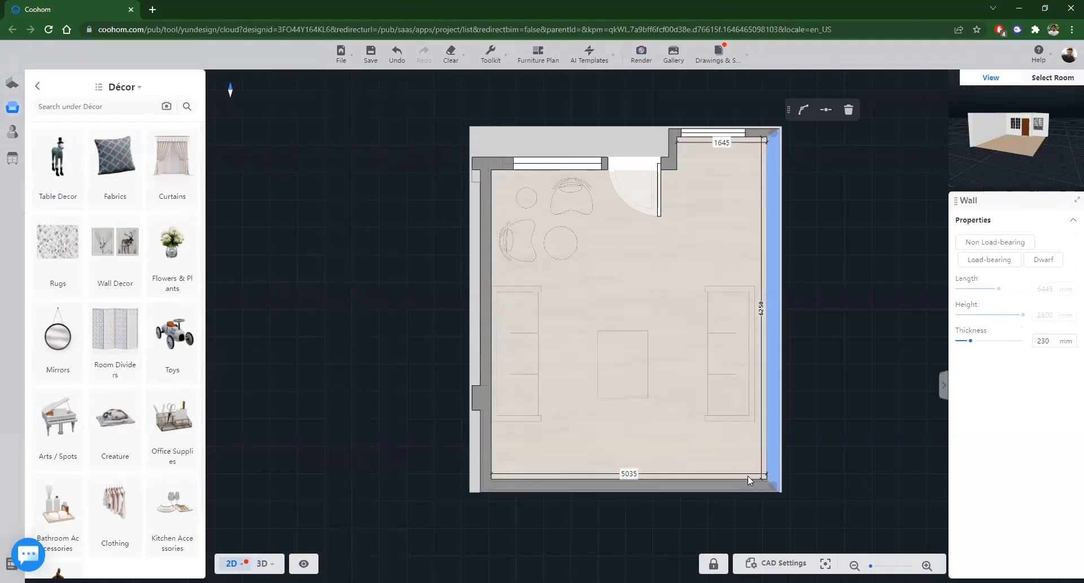
ctrl+click(731, 487)
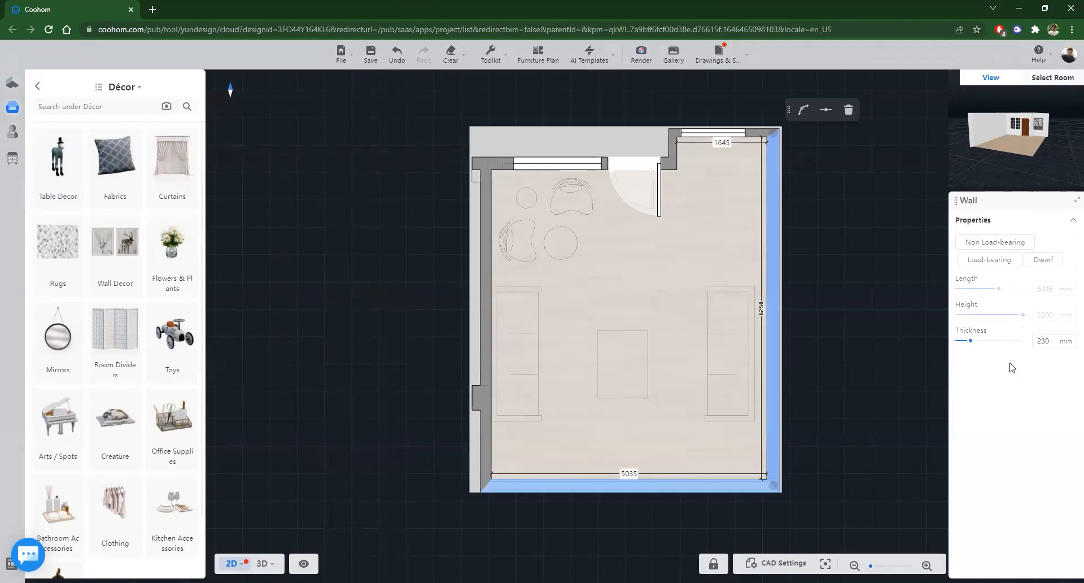
click(903, 341)
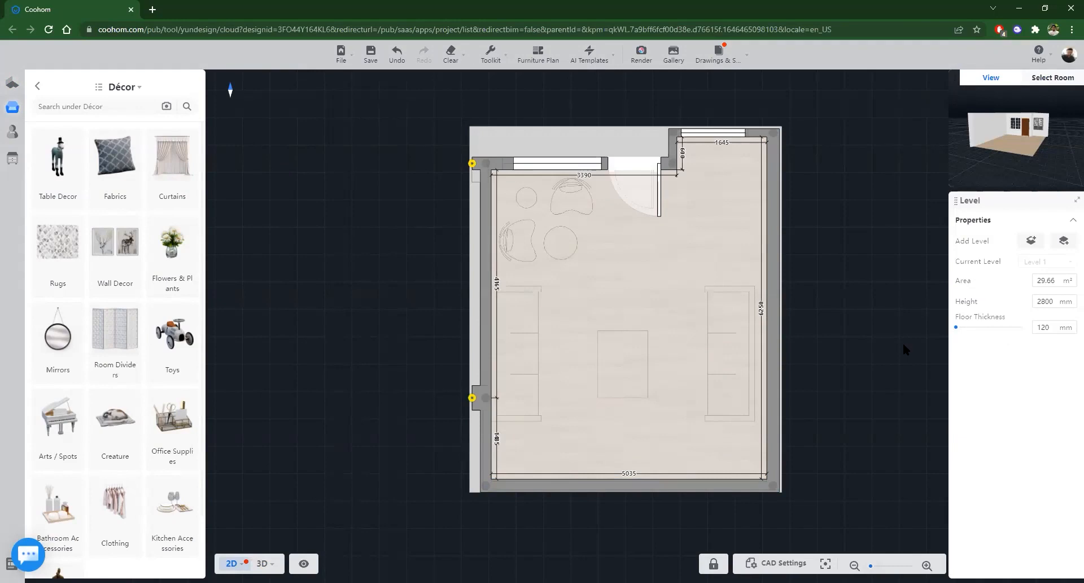
Step: Place a single door in the left wall, about 2240 mm below its upper corner, and check it in 3D
click(11, 83)
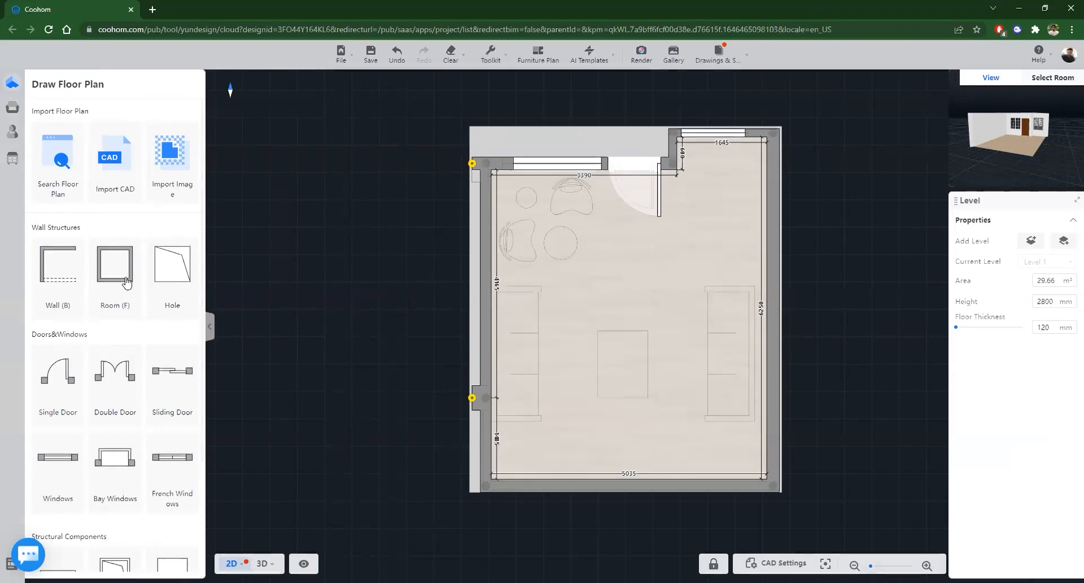
click(58, 375)
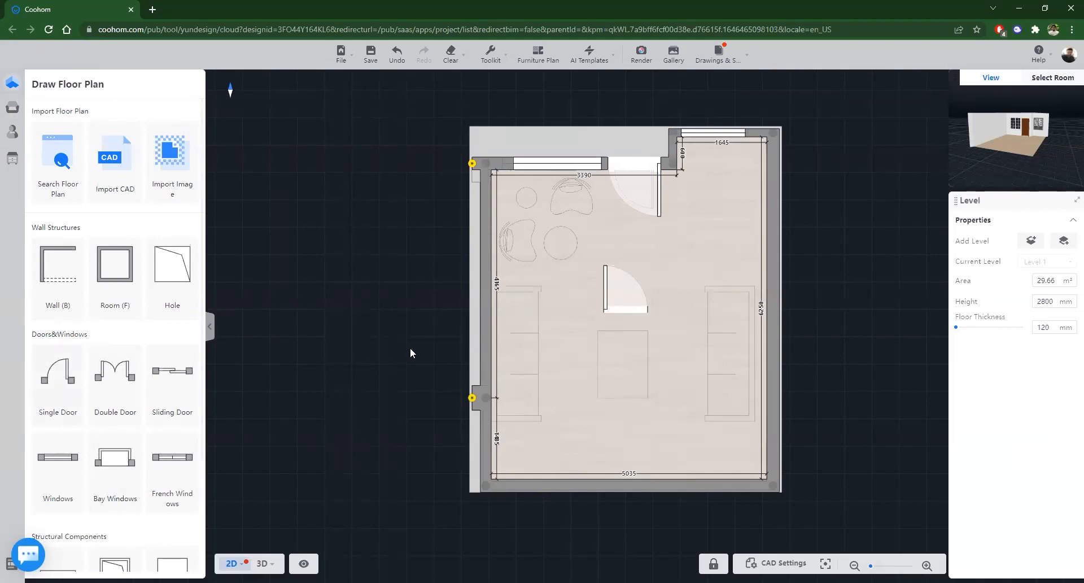
click(471, 328)
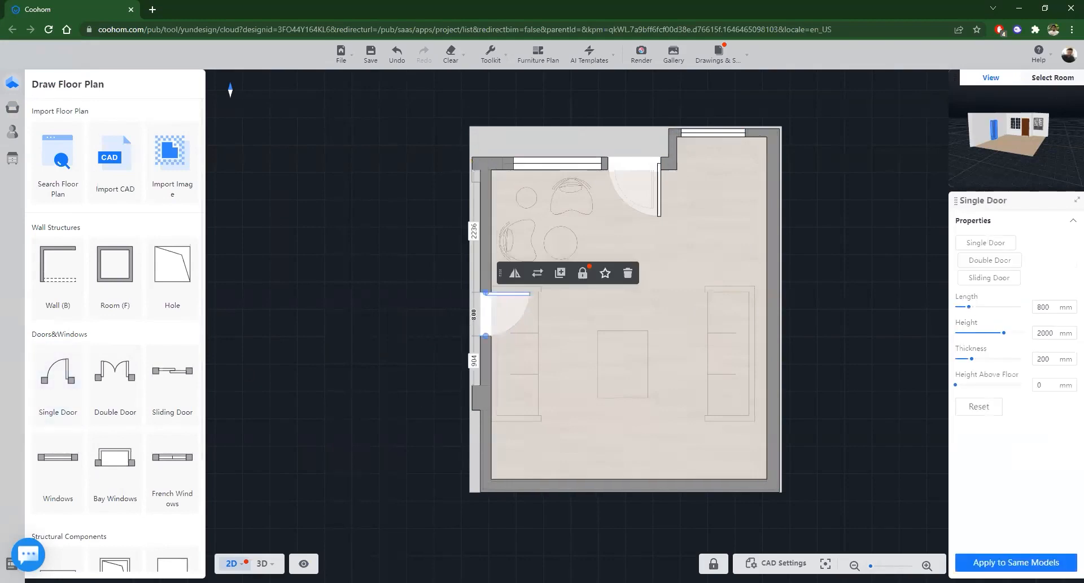
drag(470, 442, 393, 464)
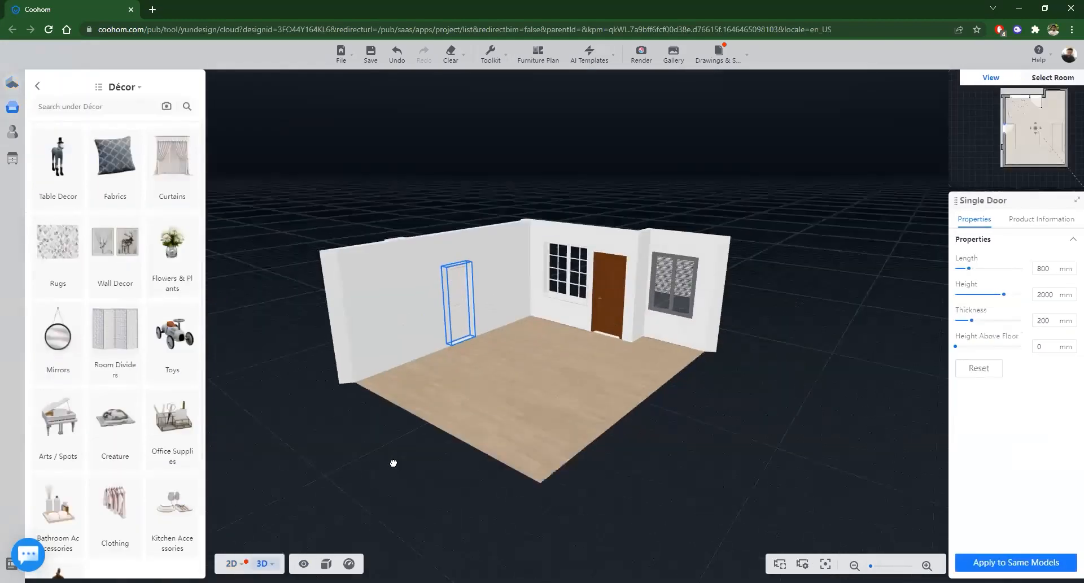
drag(573, 373, 529, 385)
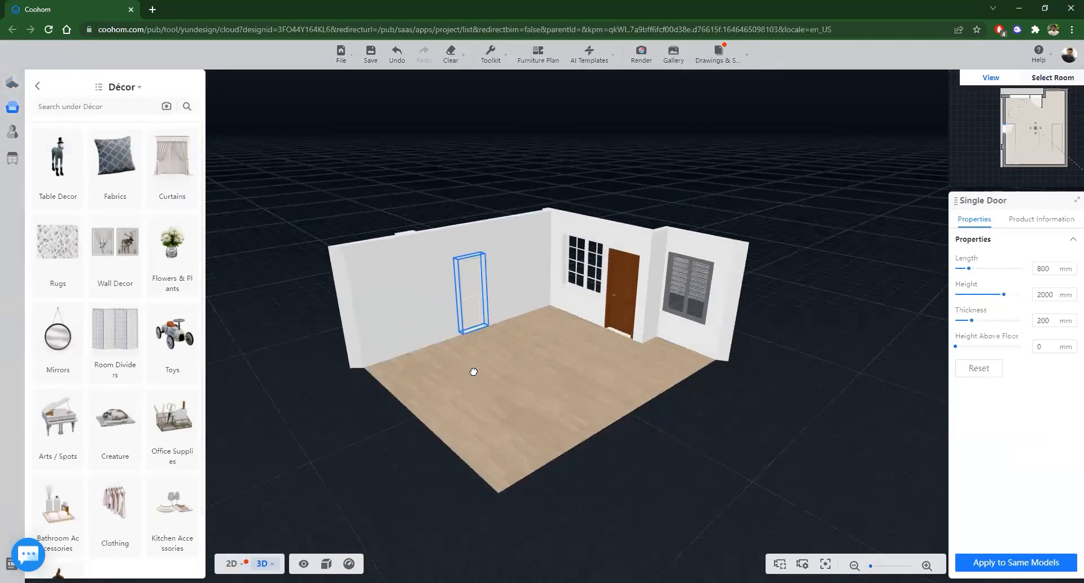
scroll(655, 401, up, 2)
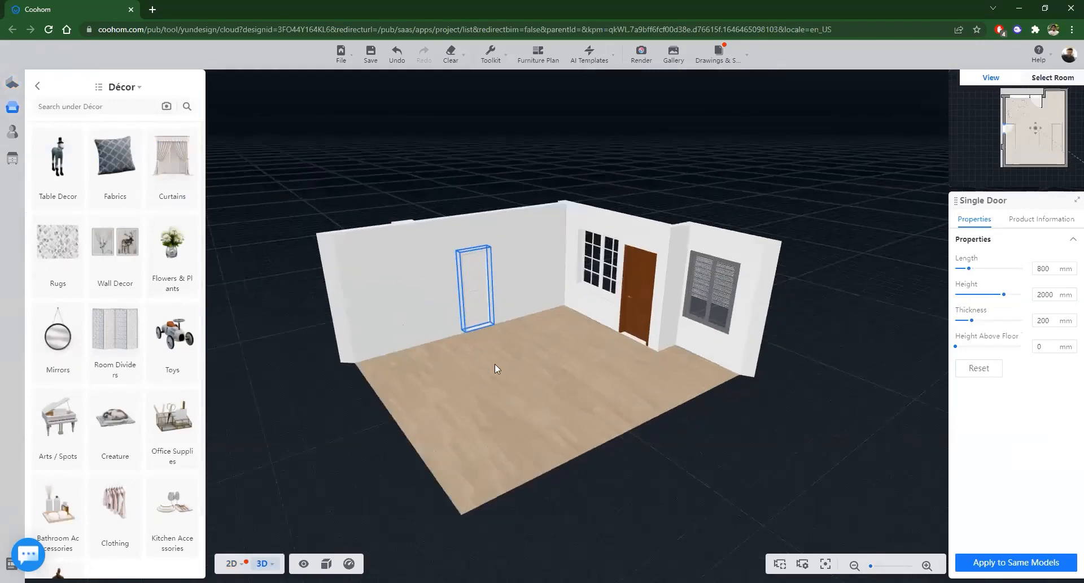
scroll(484, 377, up, 2)
scroll(567, 512, up, 1)
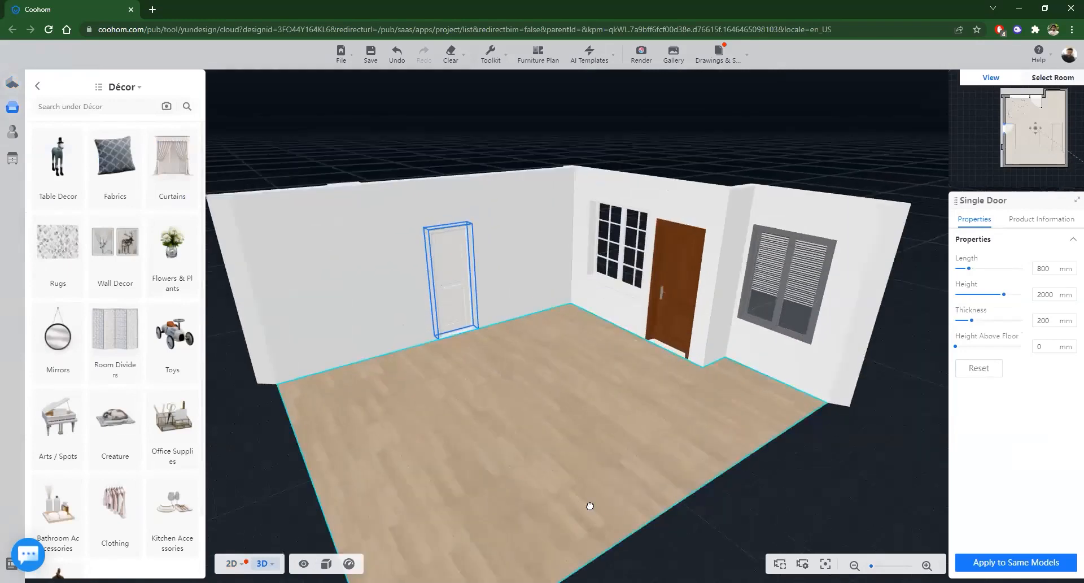
drag(613, 507, 438, 506)
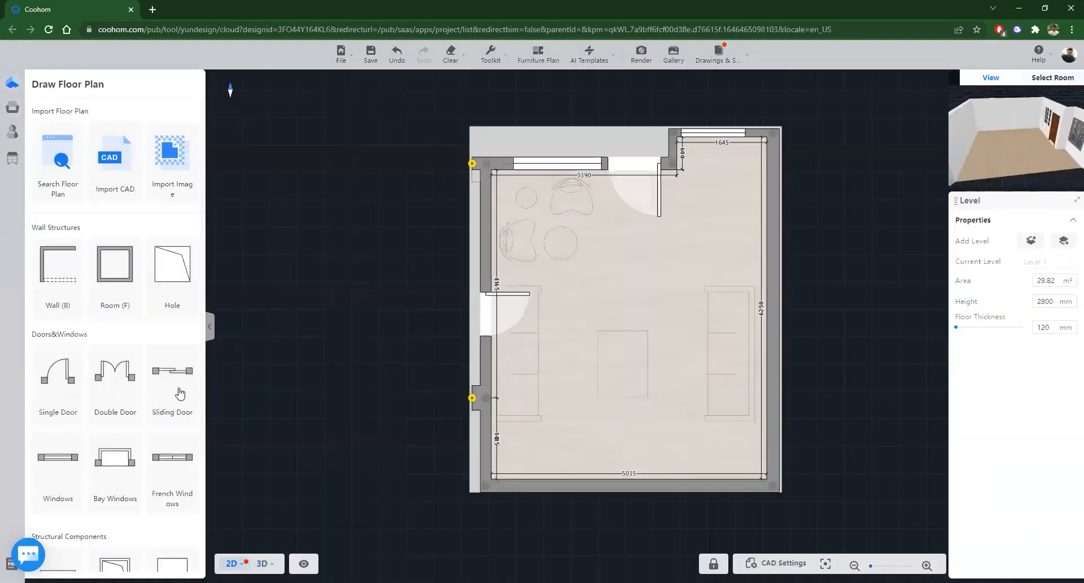
Step: Place a window in the right wall, about 930 mm below its upper corner, and check it in 3D
click(61, 465)
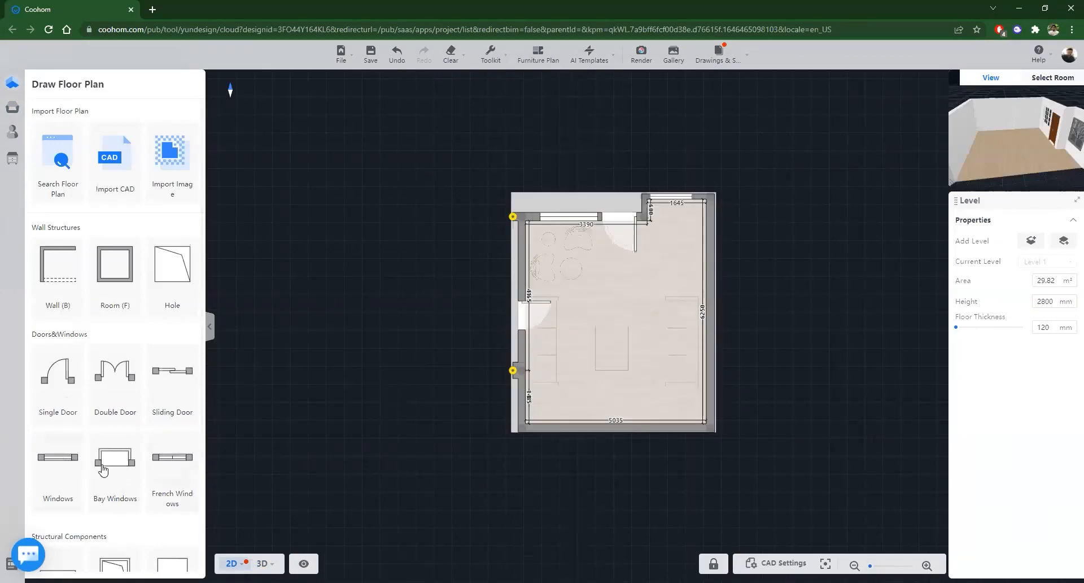
click(711, 247)
click(263, 564)
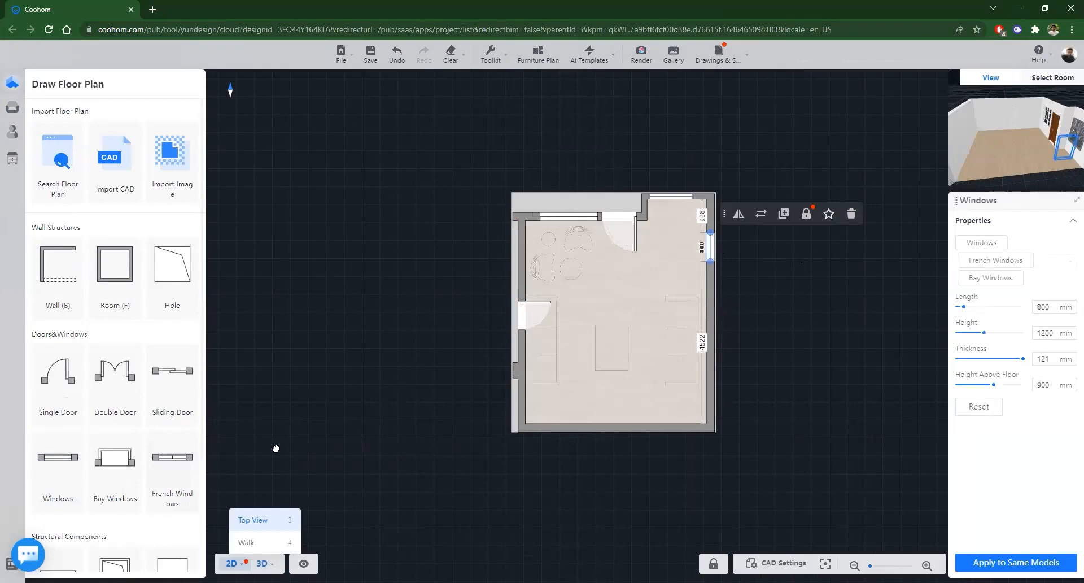
key(2)
drag(334, 310, 607, 488)
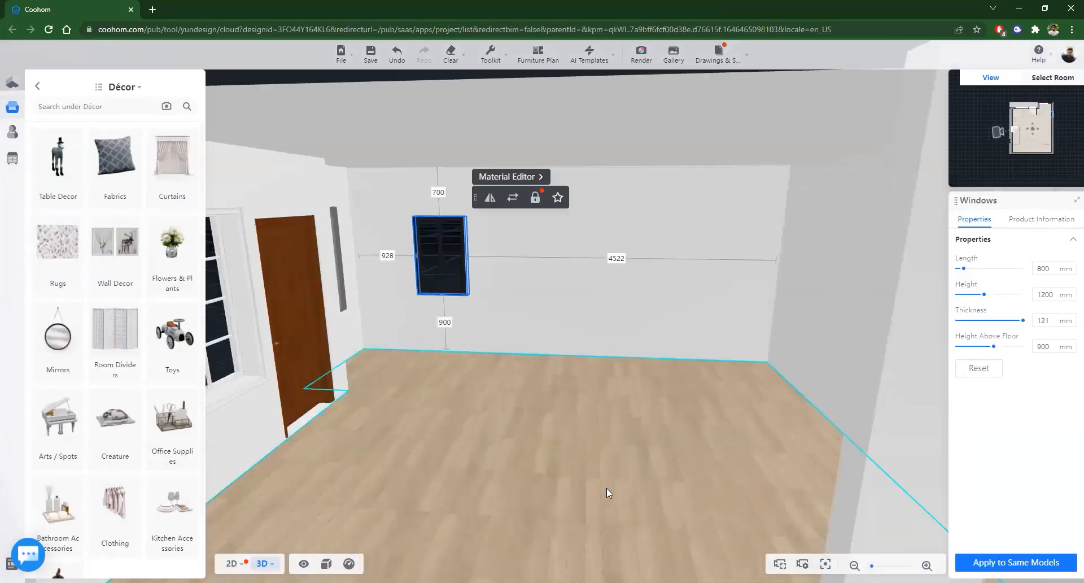
drag(571, 492, 494, 304)
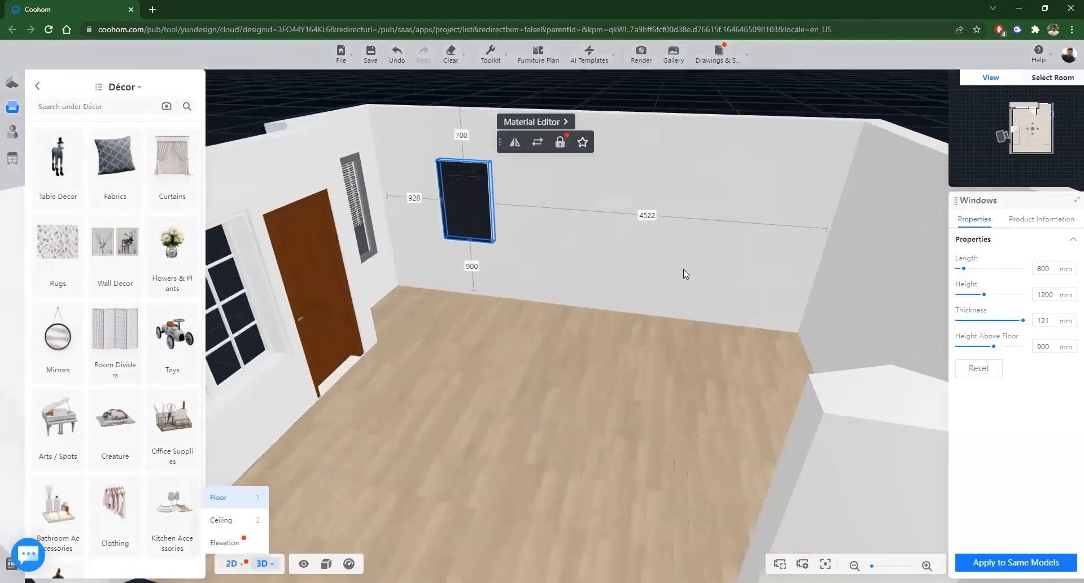
click(231, 563)
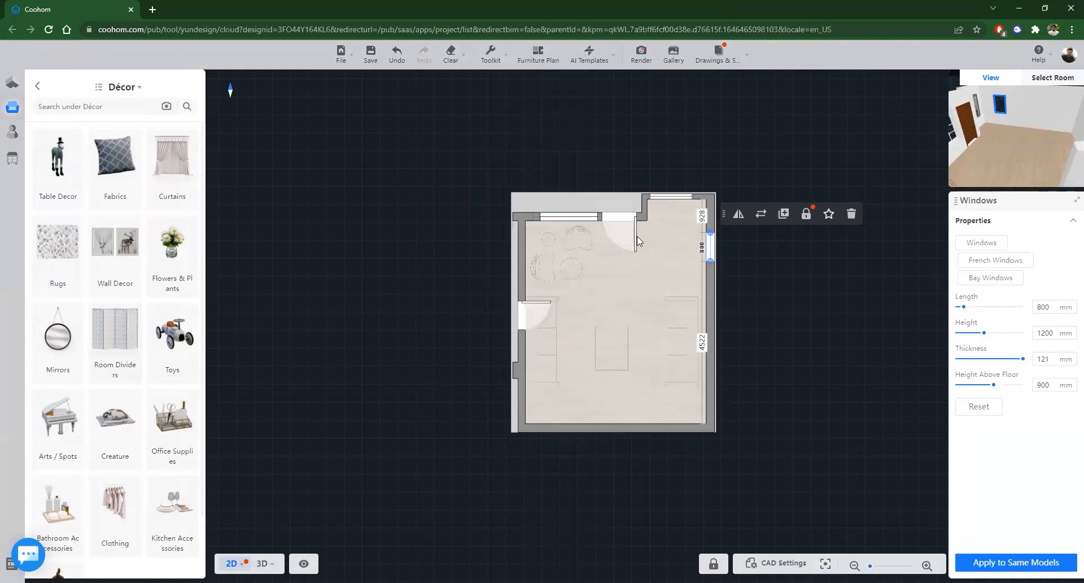
Step: Delete the added right-wall window and left-wall single door from the floor plan, and check the room in 3D
scroll(644, 260, up, 2)
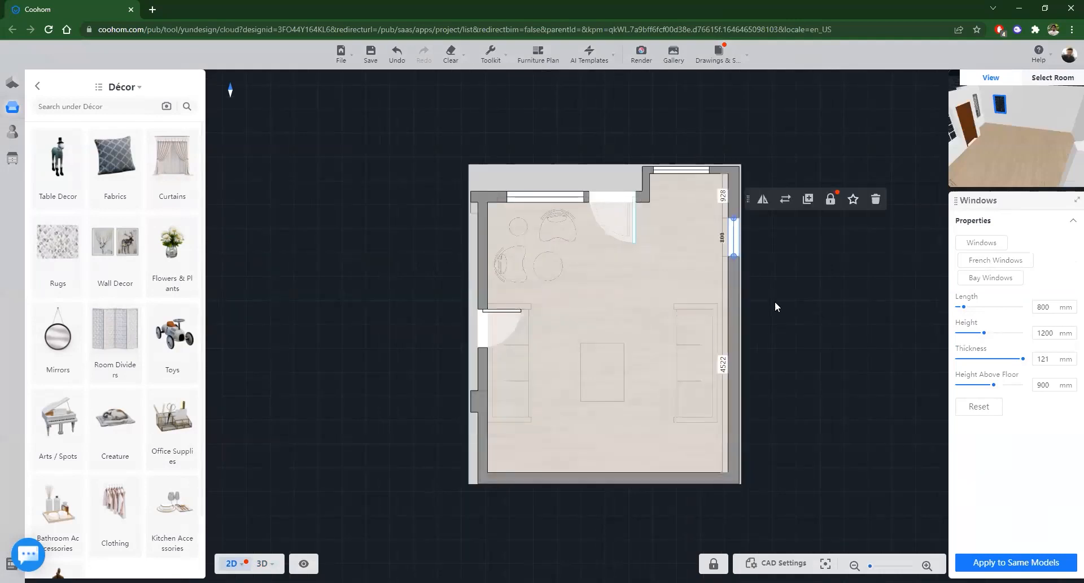
click(876, 203)
click(504, 322)
click(616, 293)
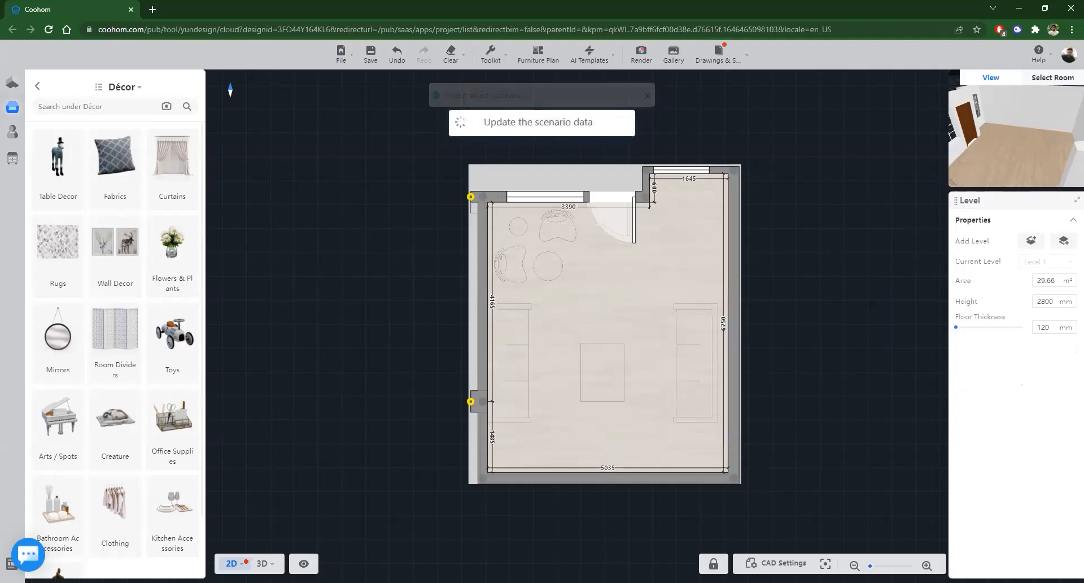
click(263, 564)
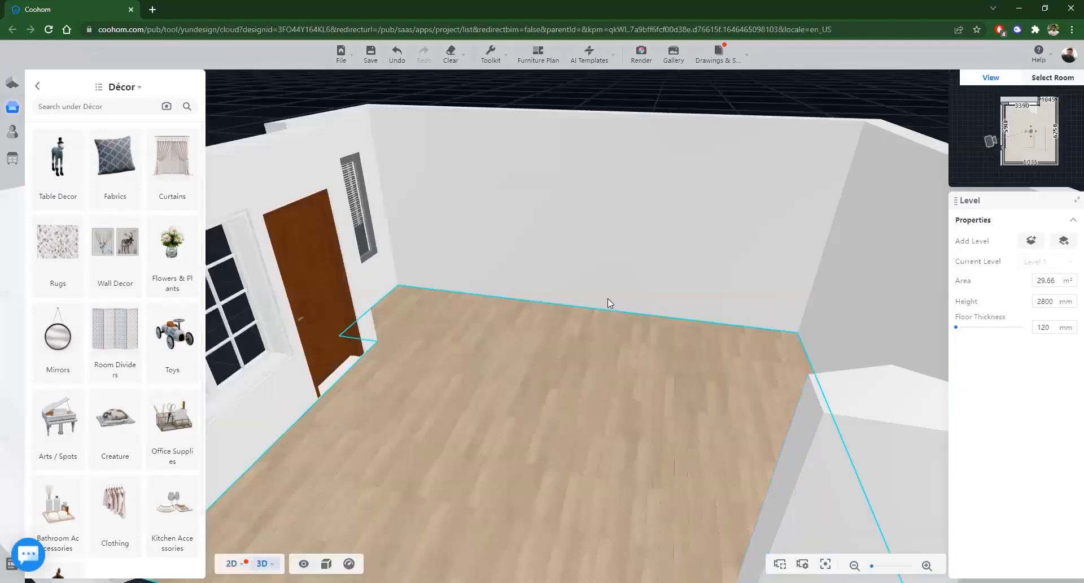
scroll(789, 212, down, 3)
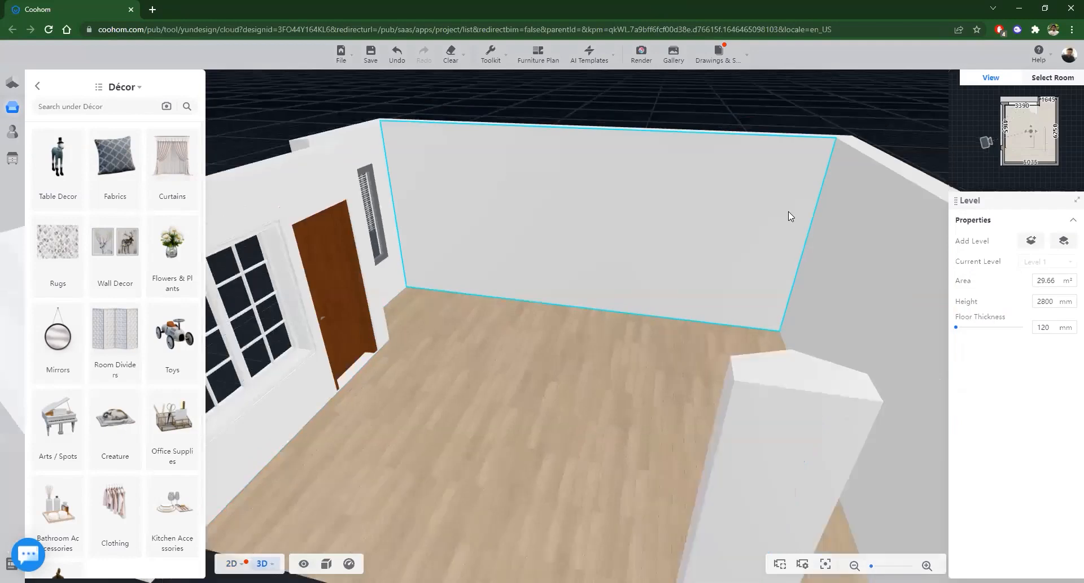
scroll(789, 211, down, 2)
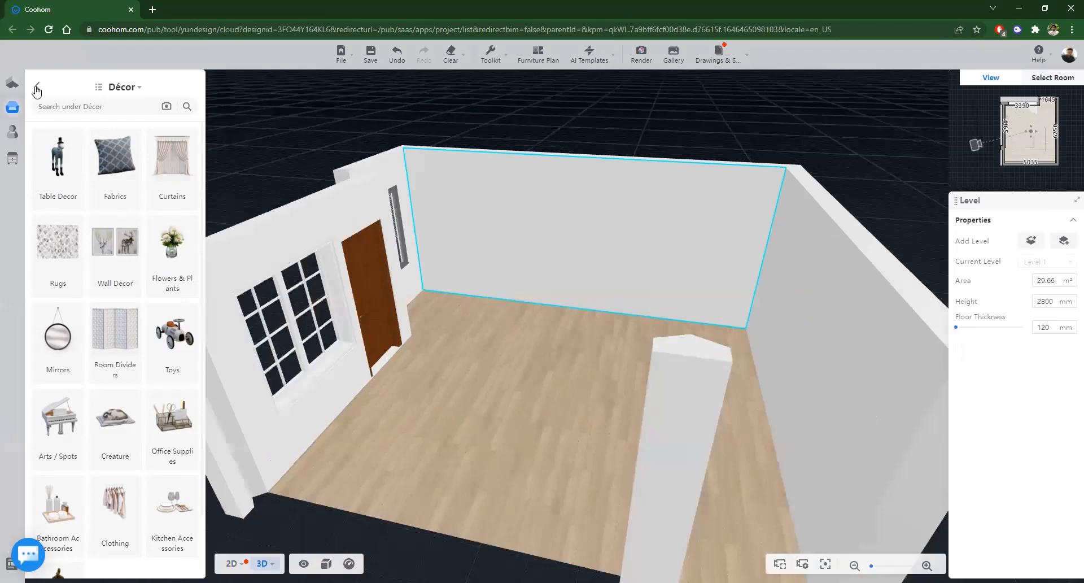
scroll(100, 351, down, 5)
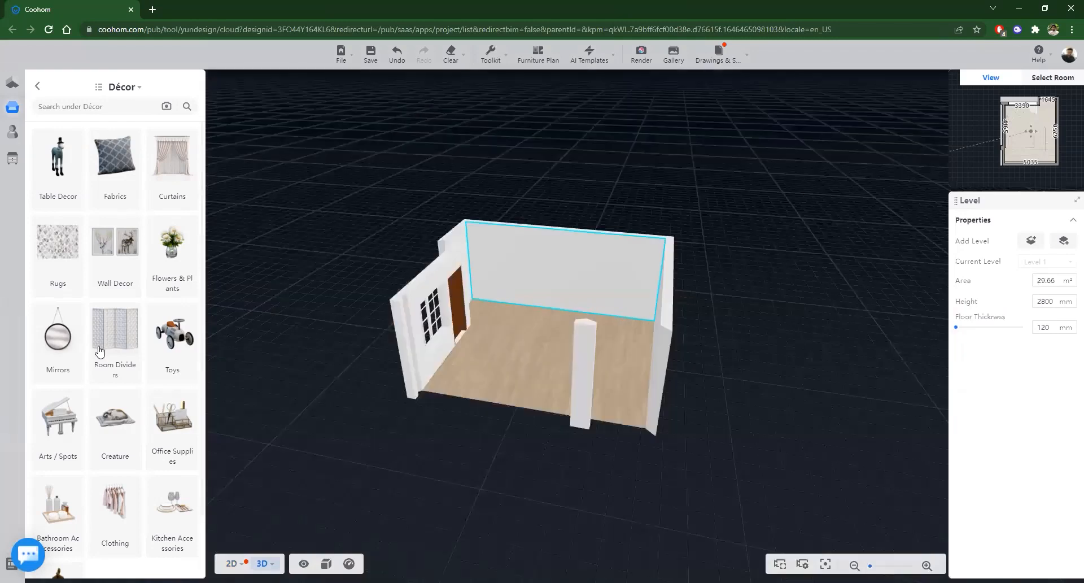
drag(99, 351, 52, 309)
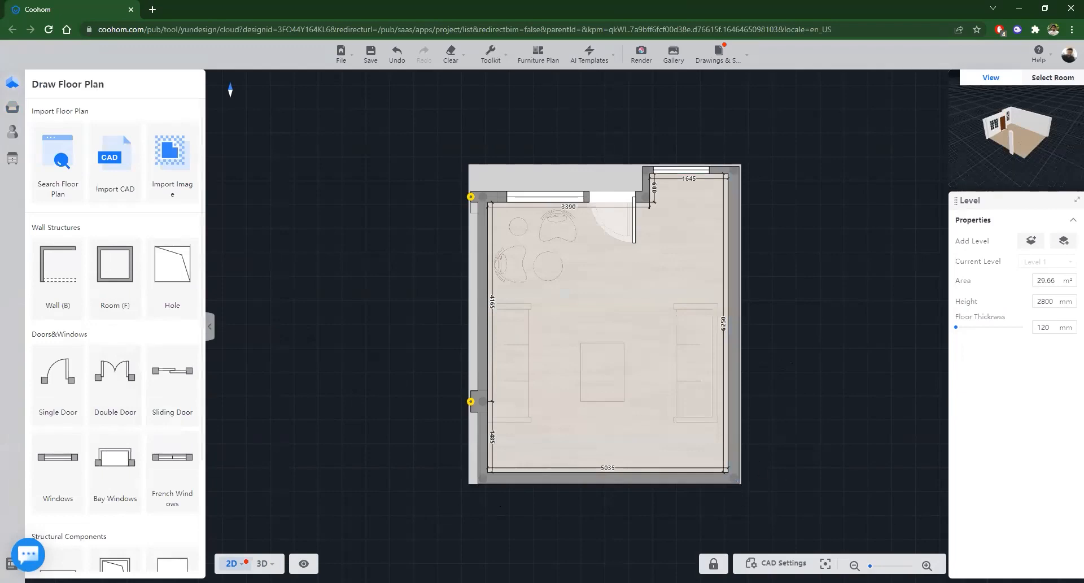
Step: Draw a separate rectangular room about 5850 by 5150 mm to the right of the floor plan, and check it in 3D
click(115, 277)
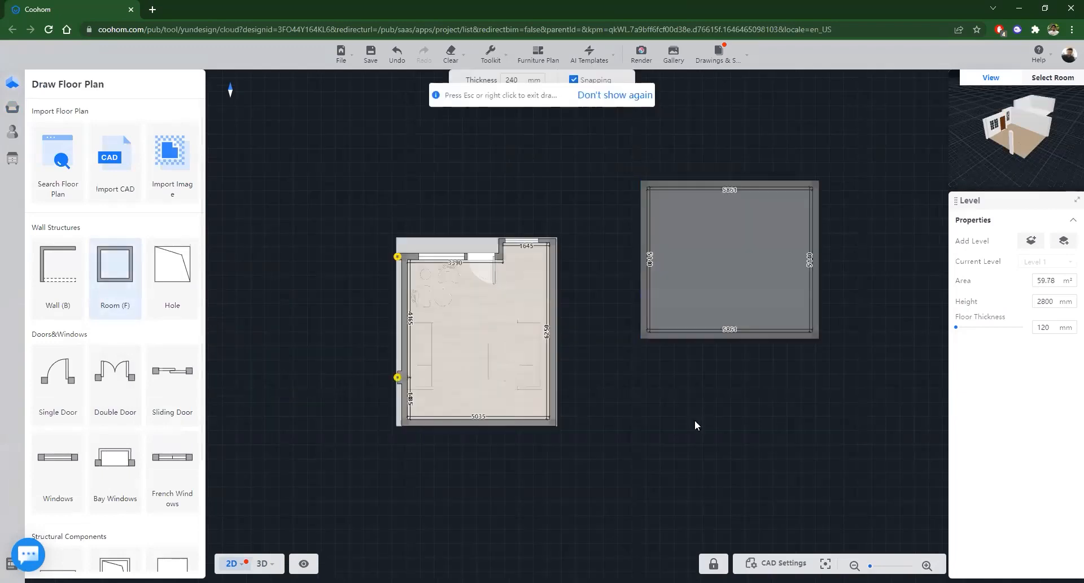
mouse_move(263, 563)
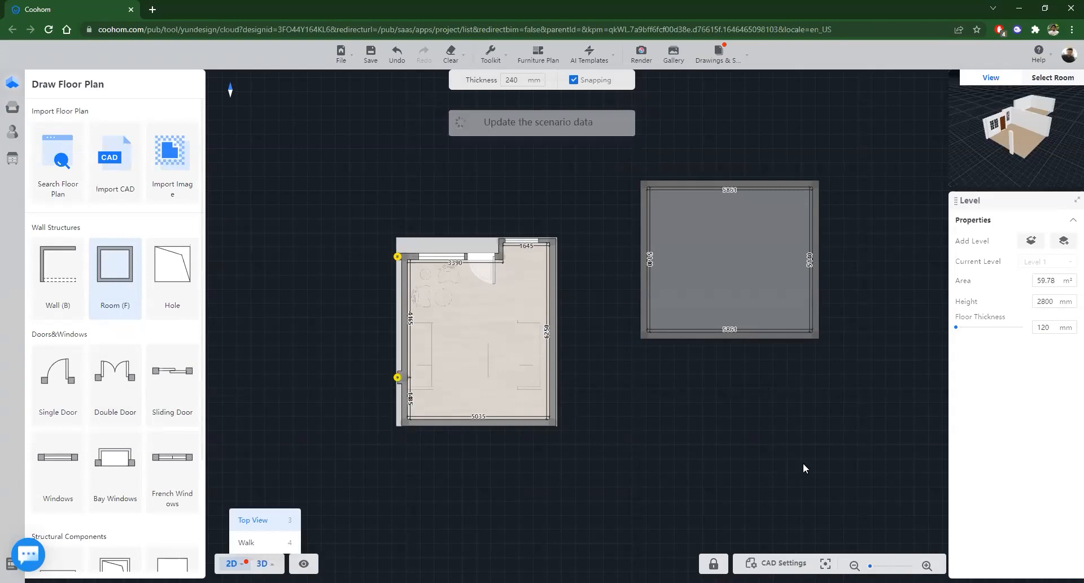
key(2)
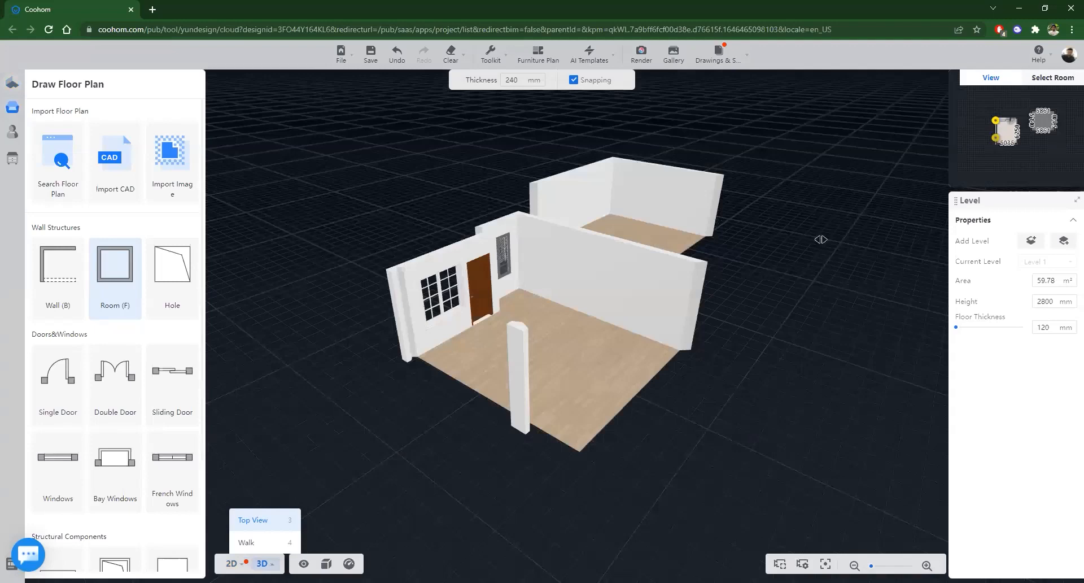
Step: Delete all four walls of the separate room beside the floor plan
key(1)
key(Delete)
click(744, 336)
key(Delete)
click(644, 268)
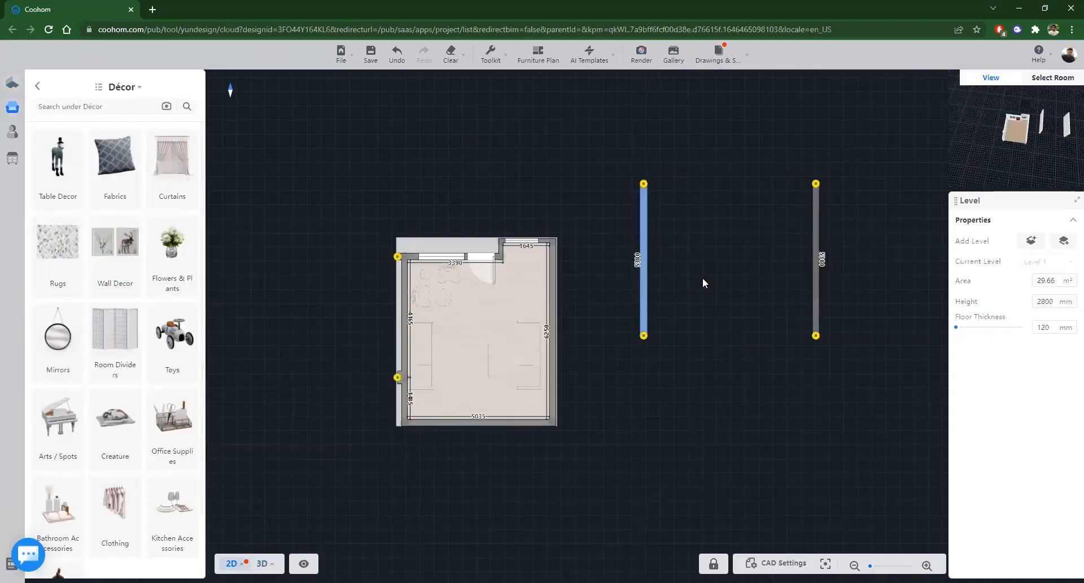
click(814, 243)
key(Delete)
click(644, 232)
key(Delete)
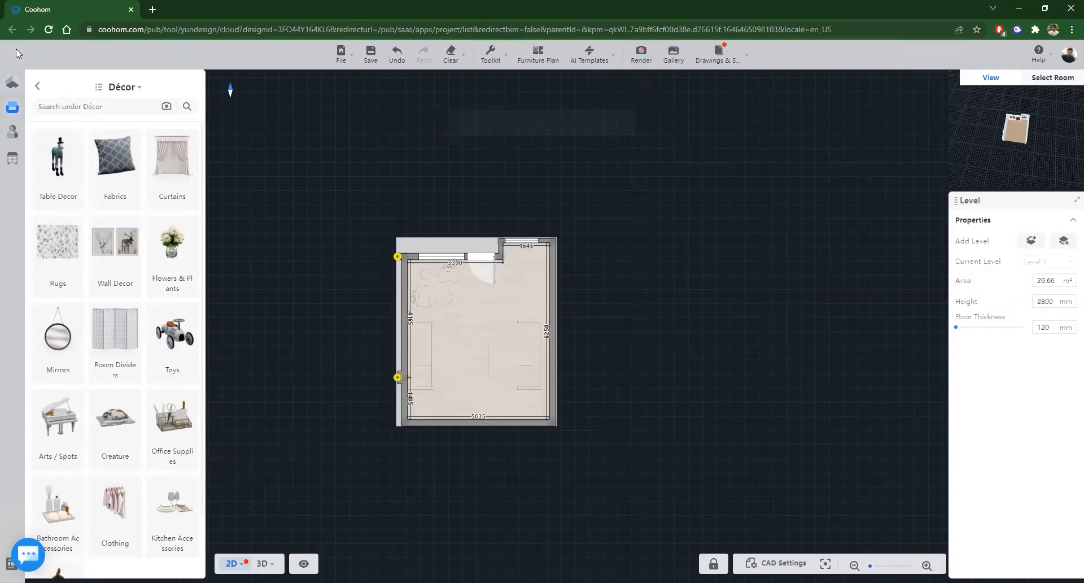
Step: Place a 1500 mm sliding door in the left wall, about 1490 mm below its upper corner, and check it in 3D
click(12, 82)
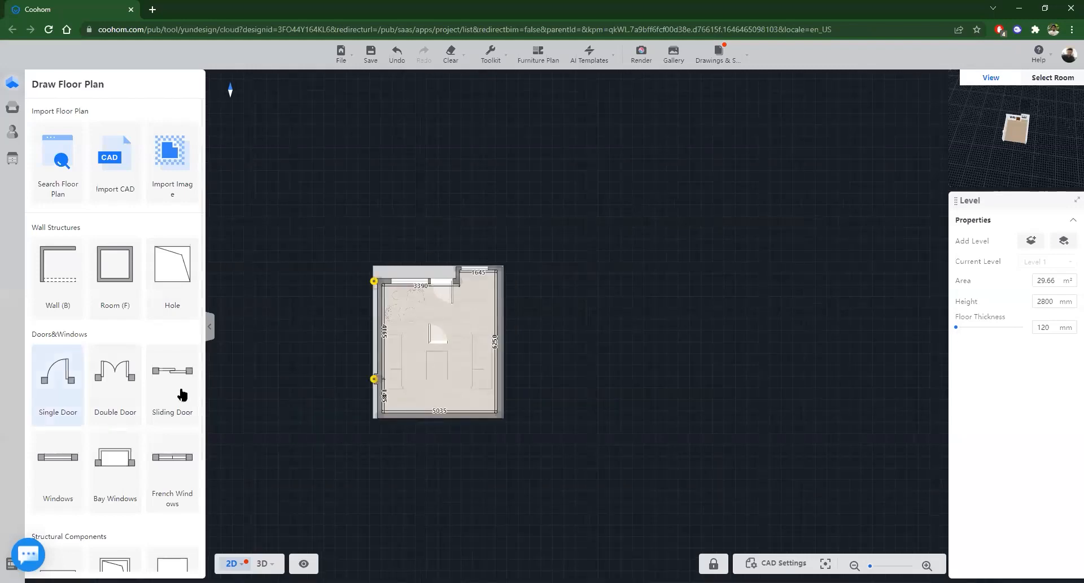
key(Escape)
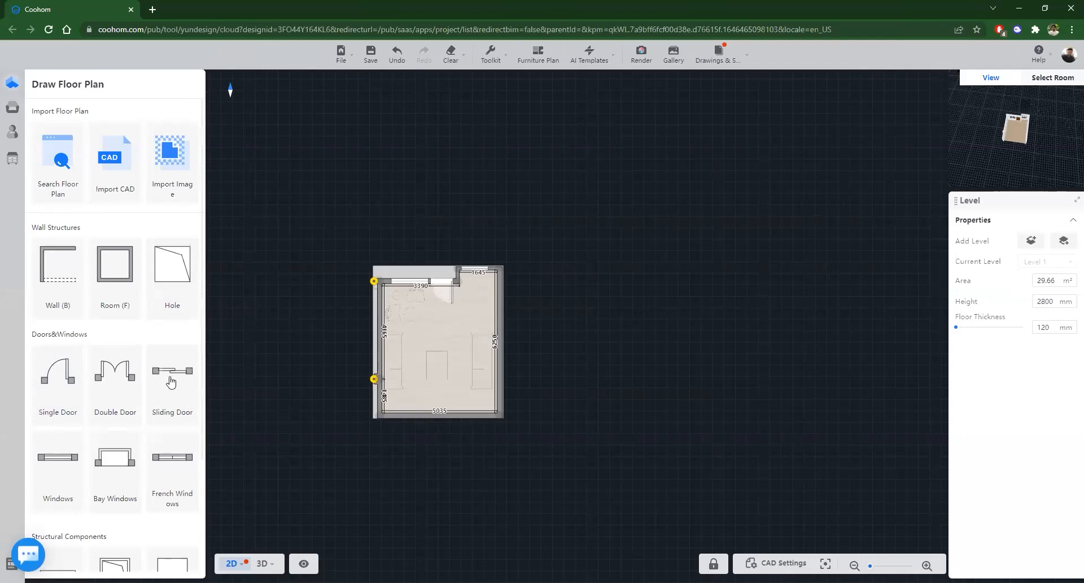
scroll(333, 360, up, 2)
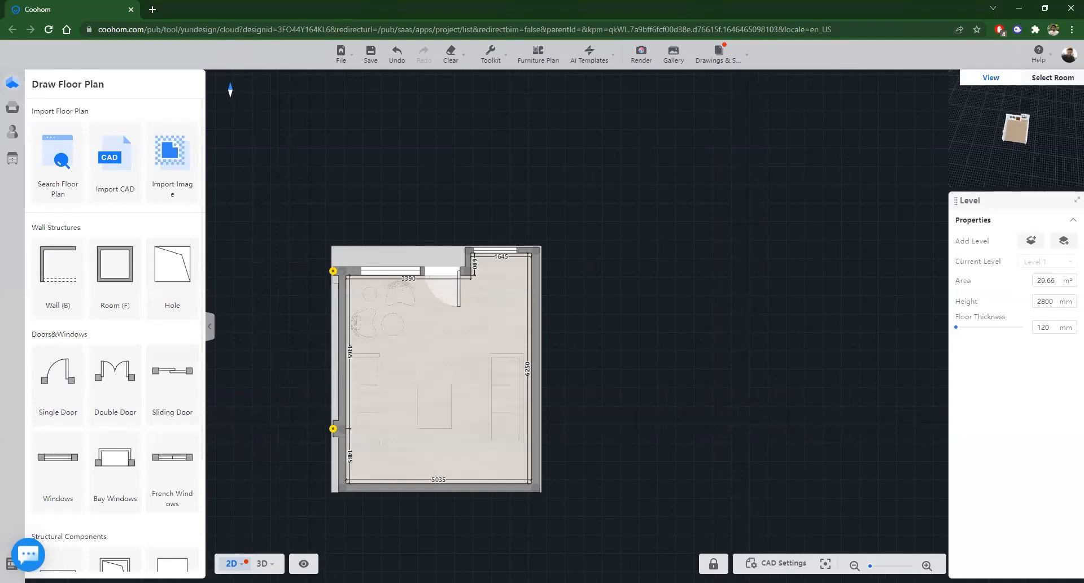
click(342, 358)
click(262, 563)
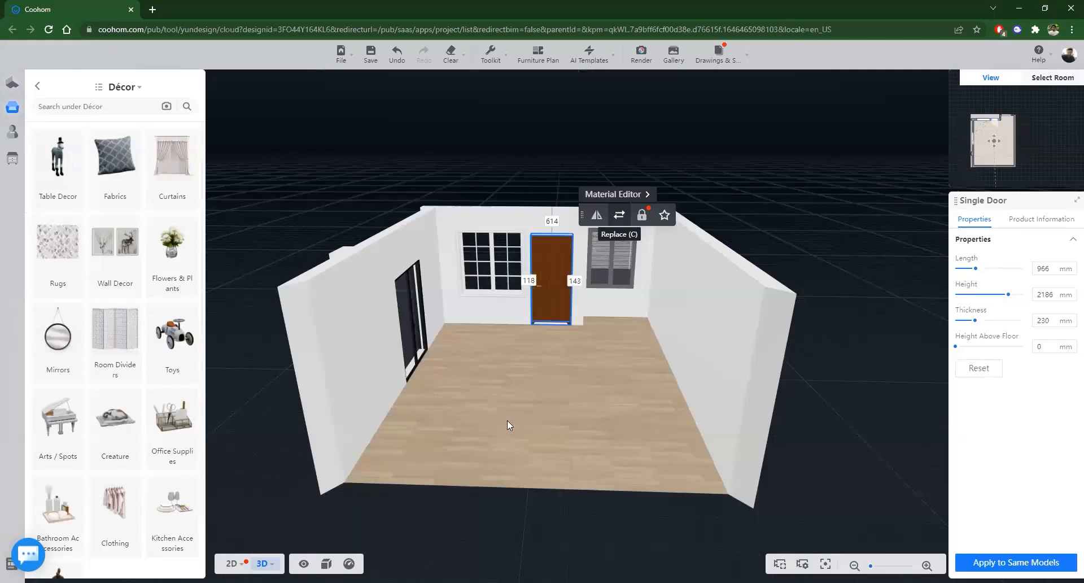
Step: View the replacement models for the wooden door and the multi-pane window, browsing the window catalog
key(c)
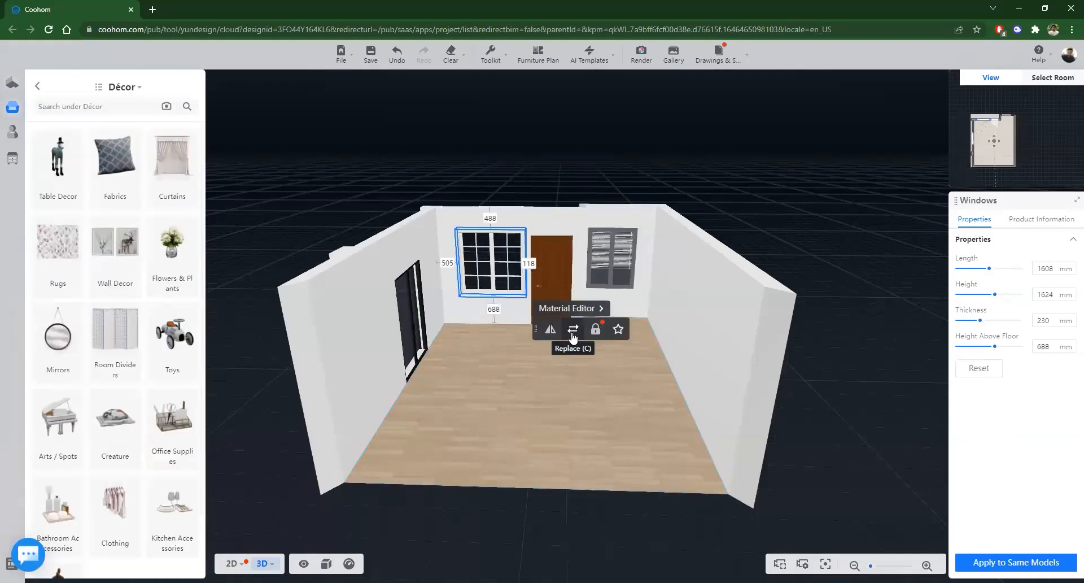
click(573, 329)
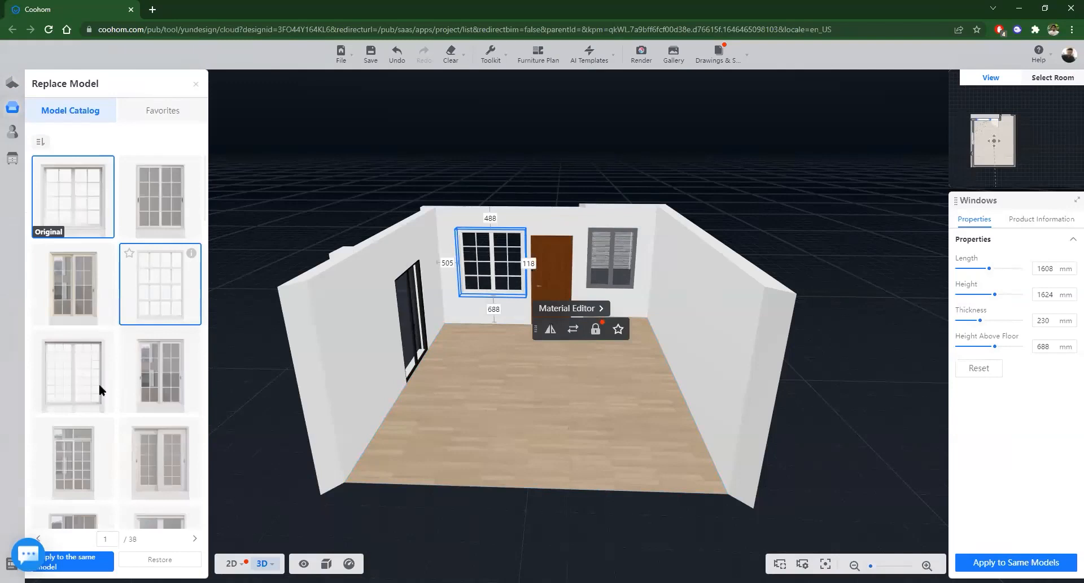
scroll(99, 384, down, 4)
scroll(105, 388, up, 4)
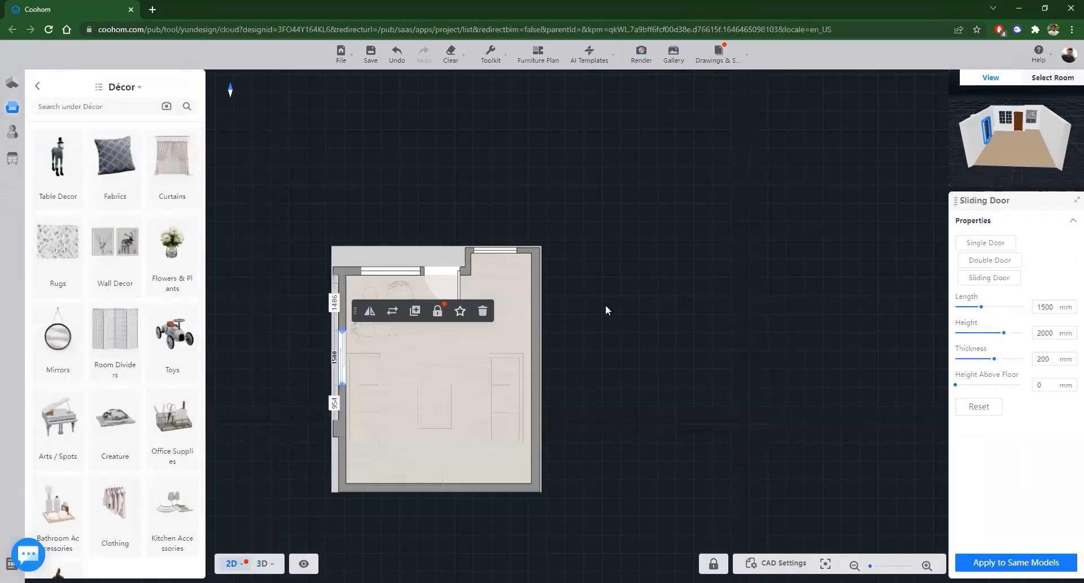
Step: Delete the sliding door from the left wall in the floor plan and save the design
click(606, 310)
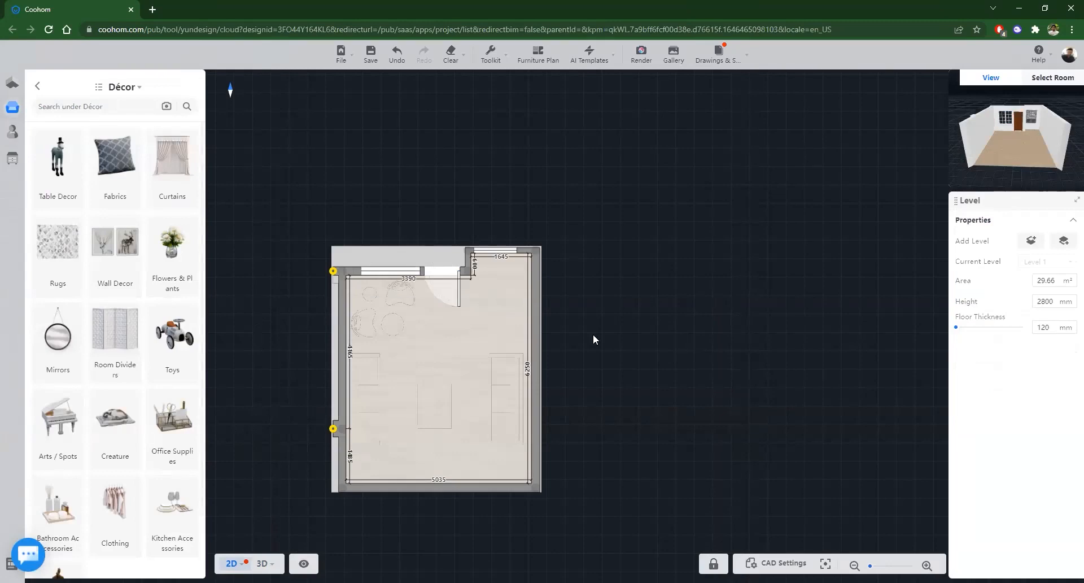
scroll(593, 334, down, 2)
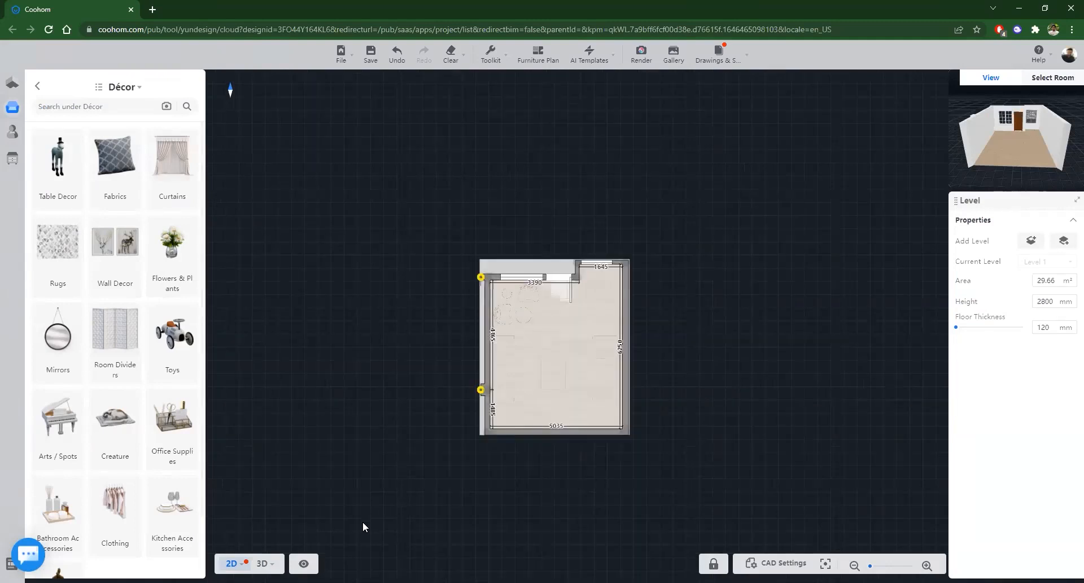
key(ctrl+s)
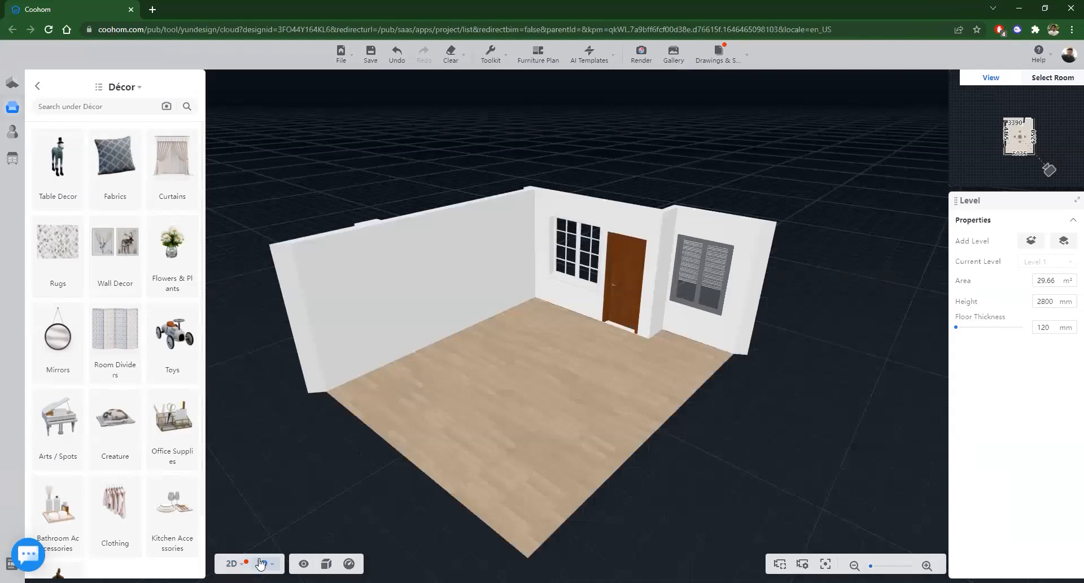
Step: Set the level's height to 3800 mm while viewing the room from the side in 3D
drag(453, 481, 557, 432)
key(1)
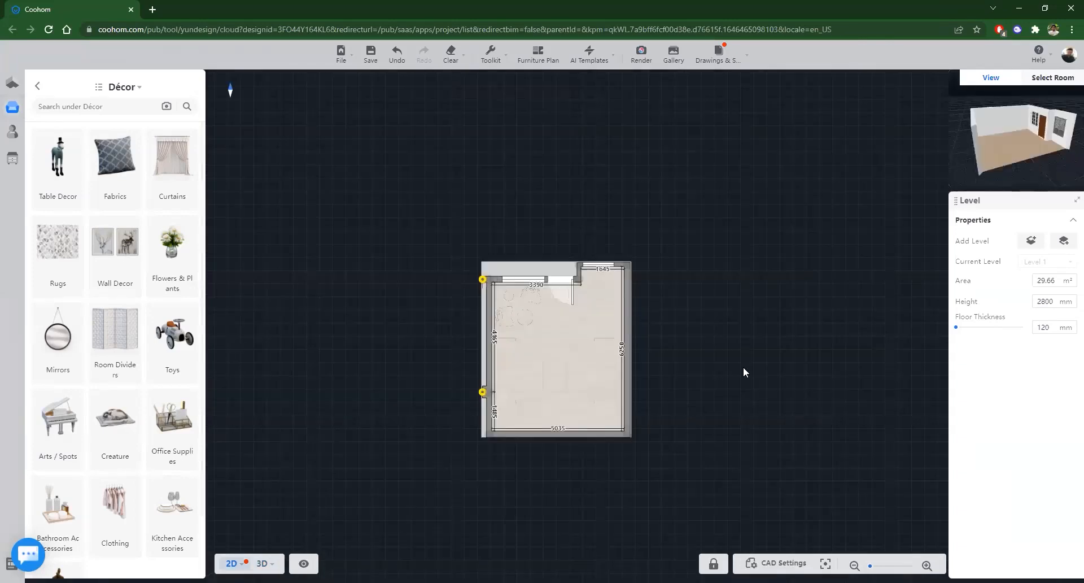
click(1059, 301)
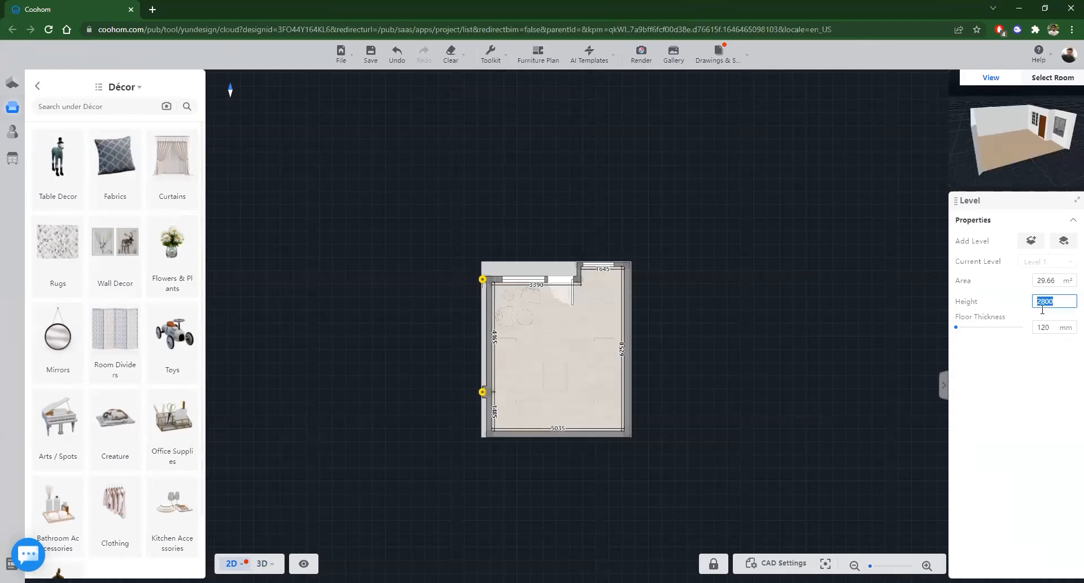
click(254, 521)
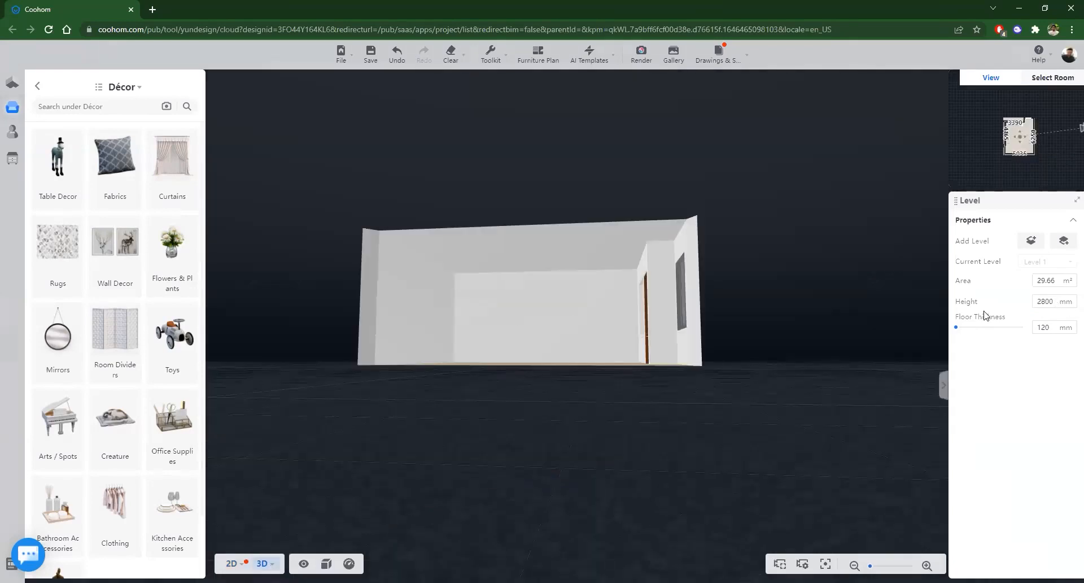
text(3800)
key(Return)
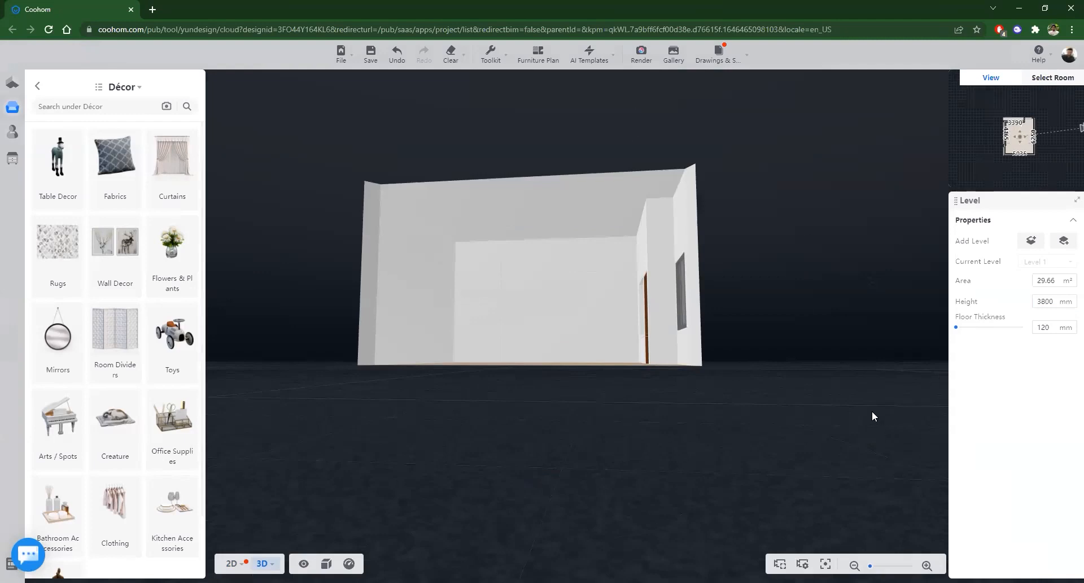
Step: Set the level's height back to 2800 mm
drag(1055, 302, 1005, 307)
text(2800)
key(Return)
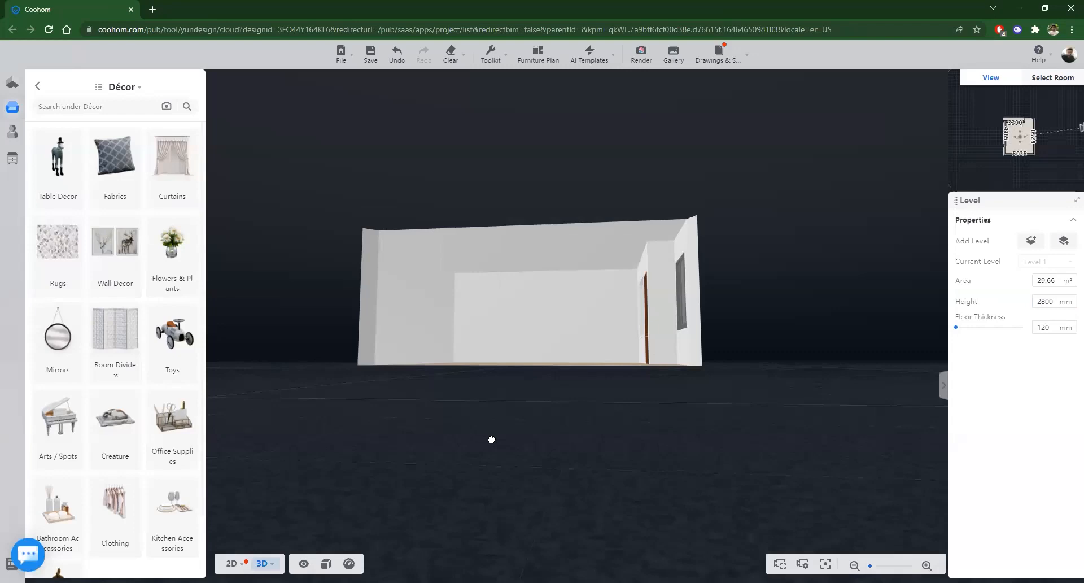
Step: Set the multi-pane window's height above the floor to 300 mm, and return it to 688 mm
drag(492, 439, 522, 476)
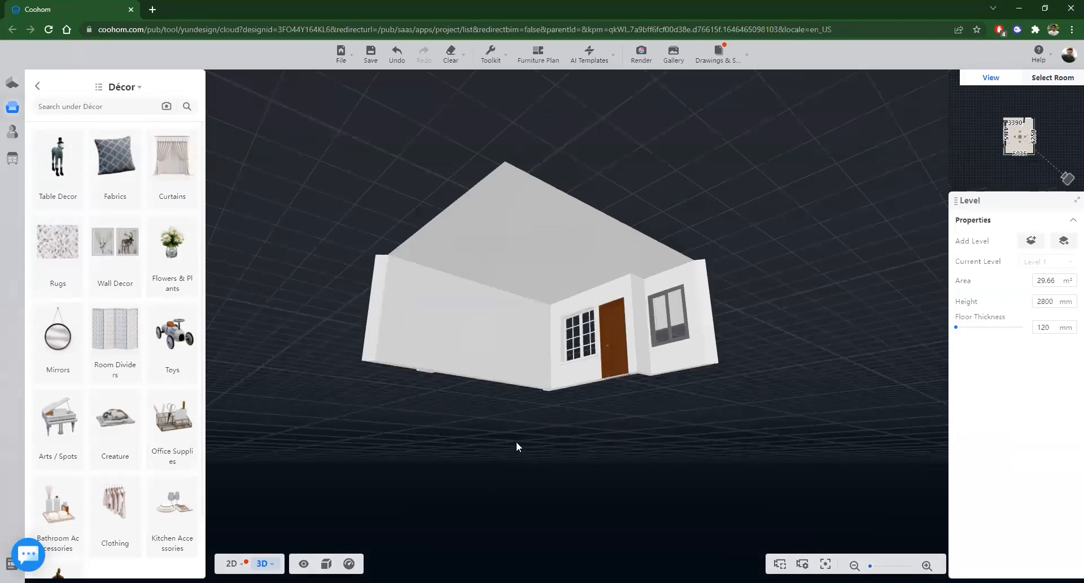
drag(509, 425, 509, 307)
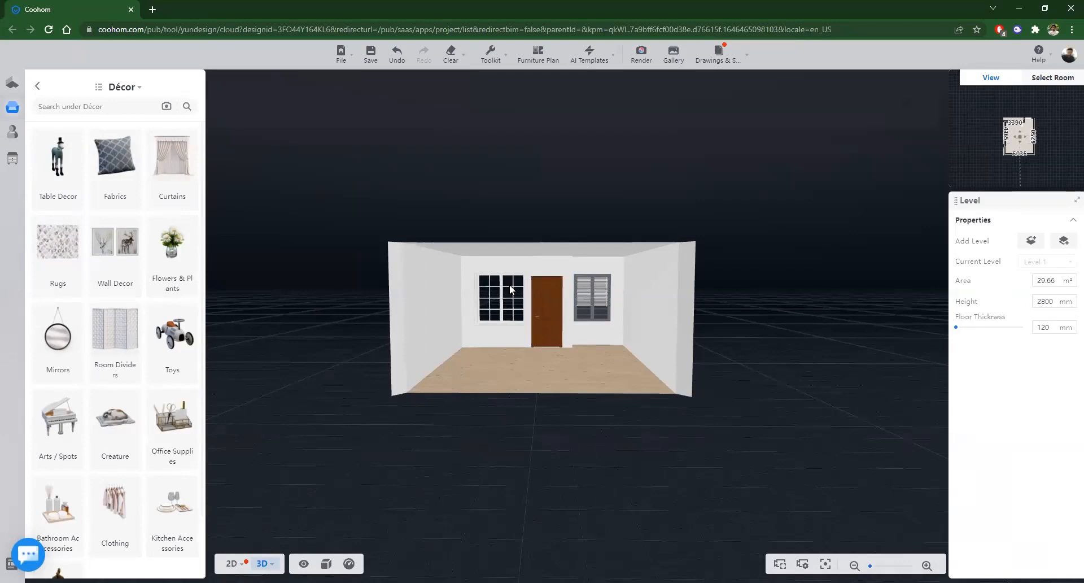
drag(509, 284, 508, 327)
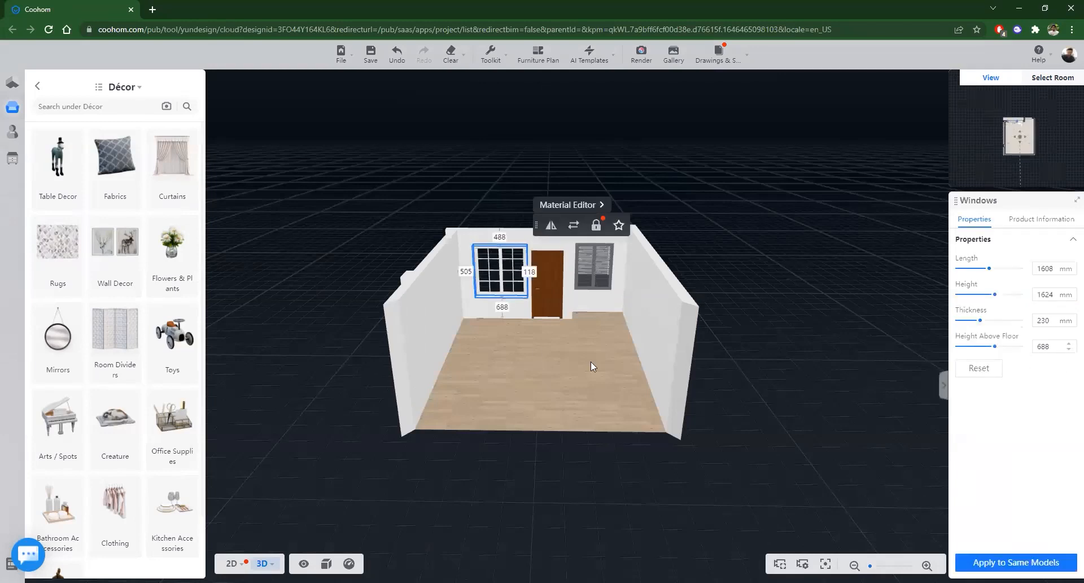
click(506, 309)
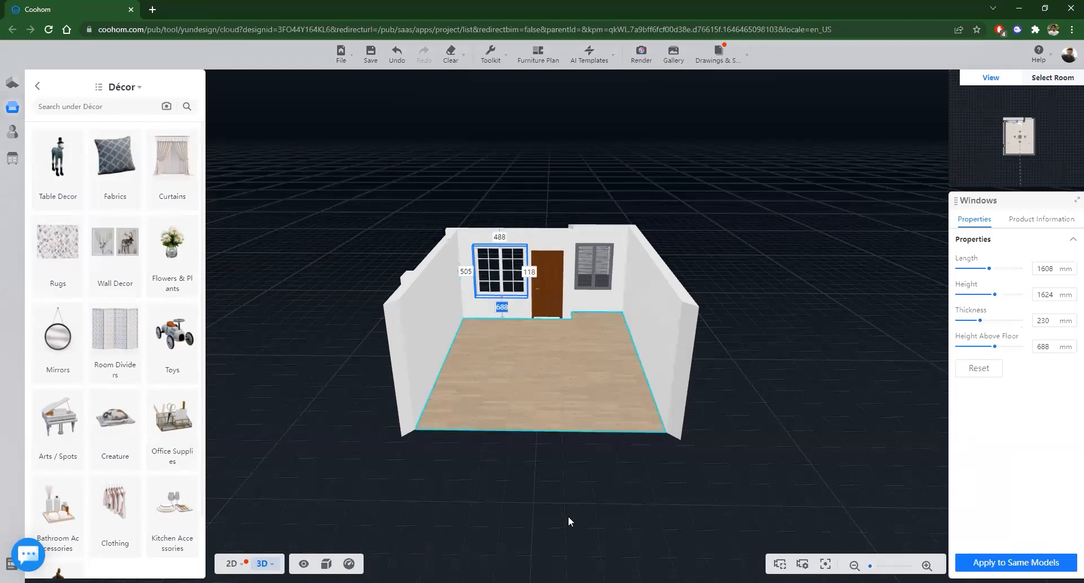
text(300)
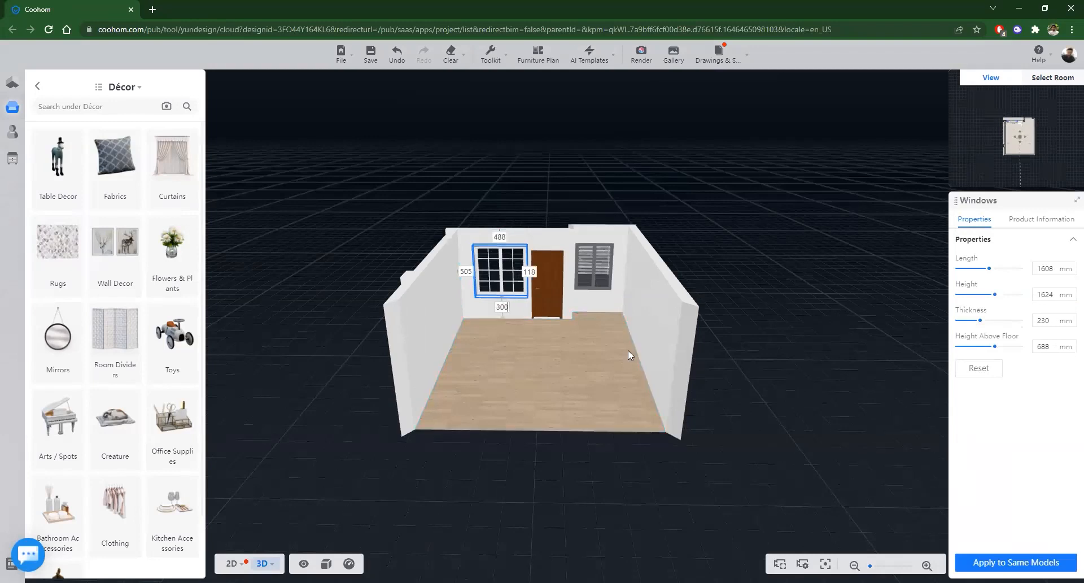
key(Return)
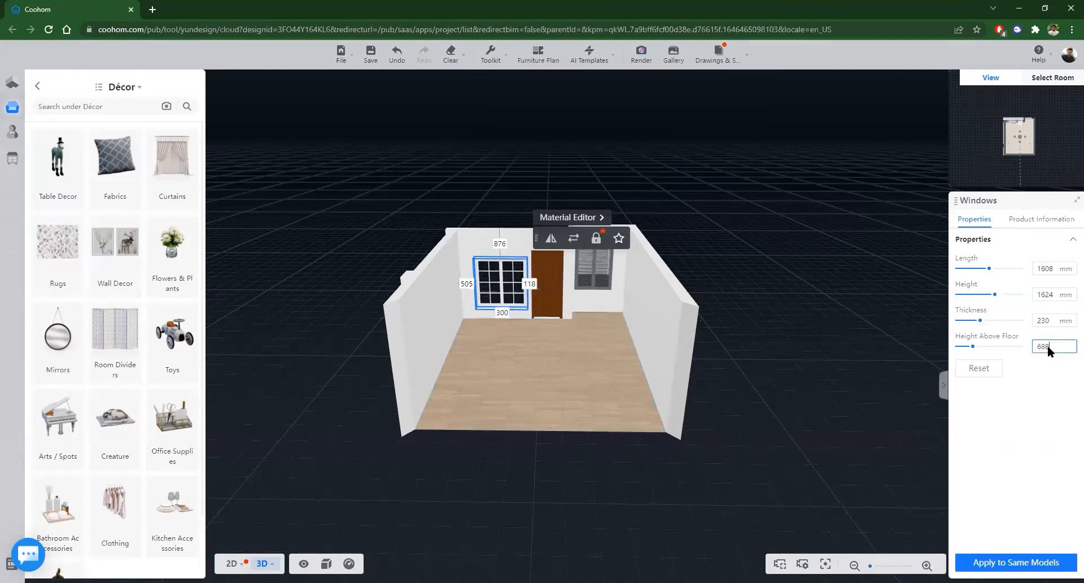
key(Return)
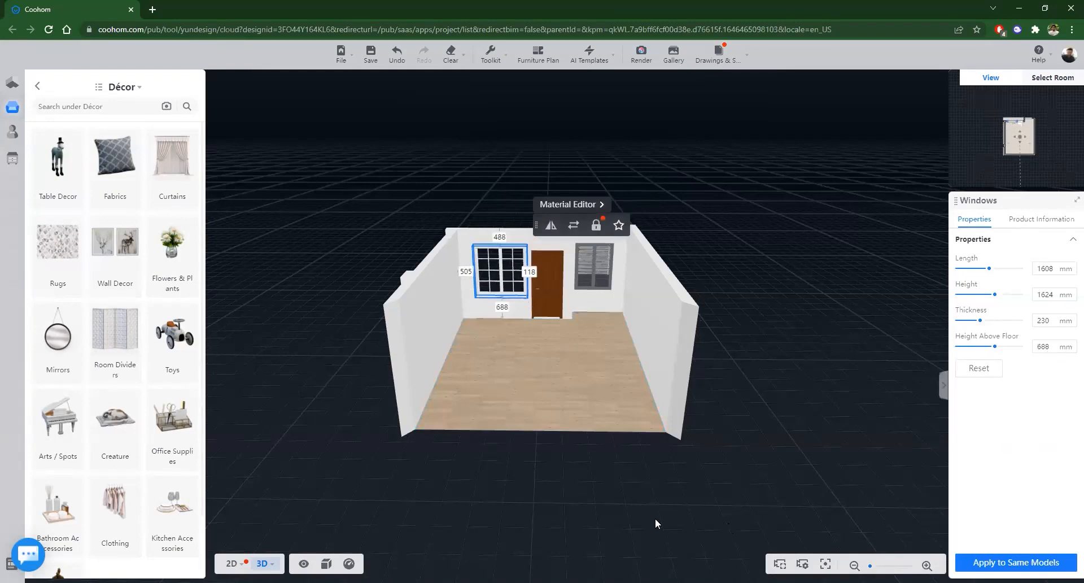
Step: Set the multi-pane window's height above the floor to 658 mm and check the room in 3D
drag(527, 342, 501, 320)
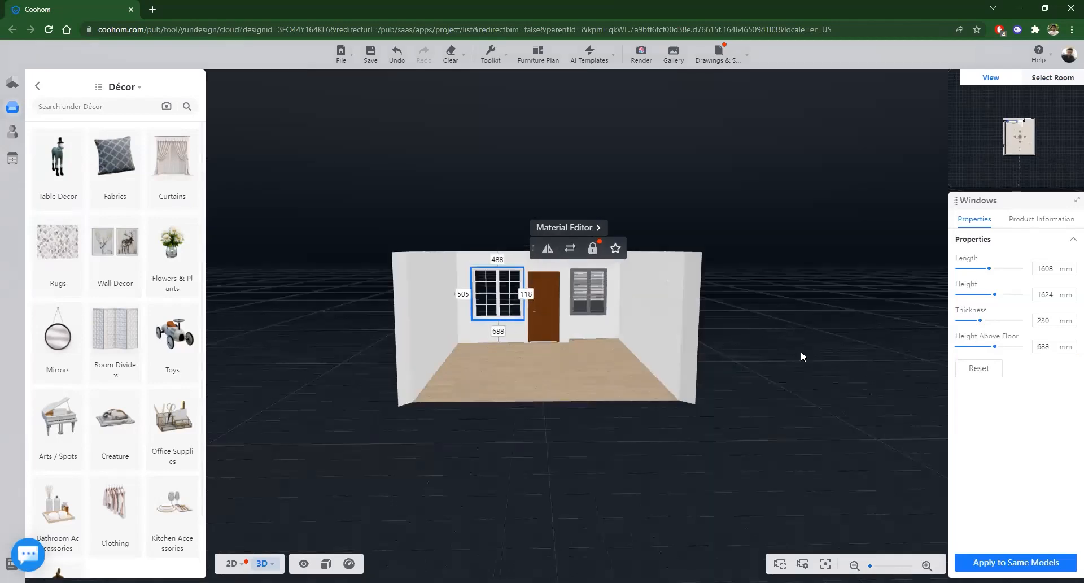
click(1050, 321)
key(Tab)
text(658)
key(Return)
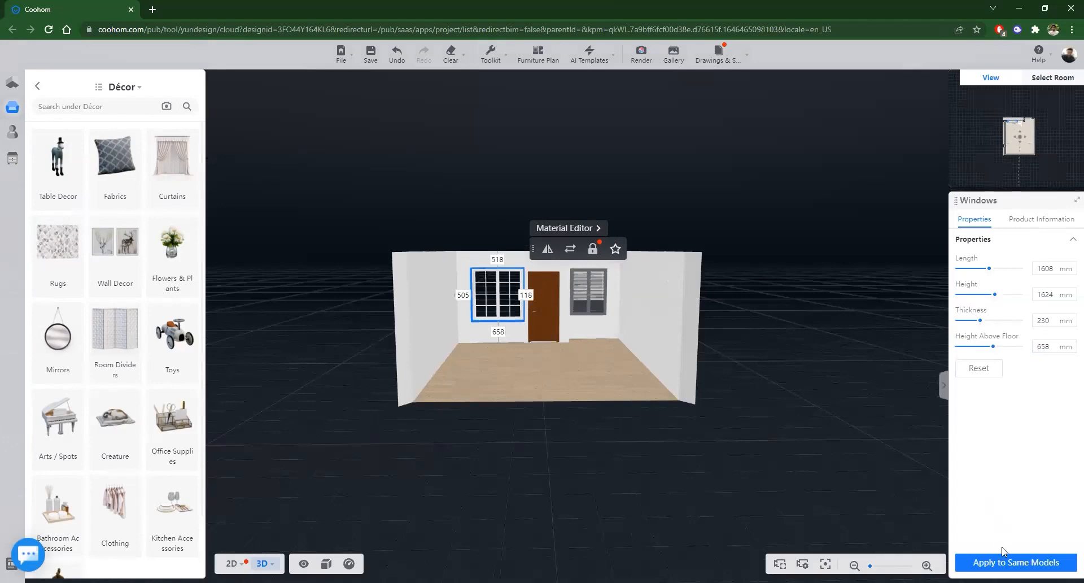
click(507, 286)
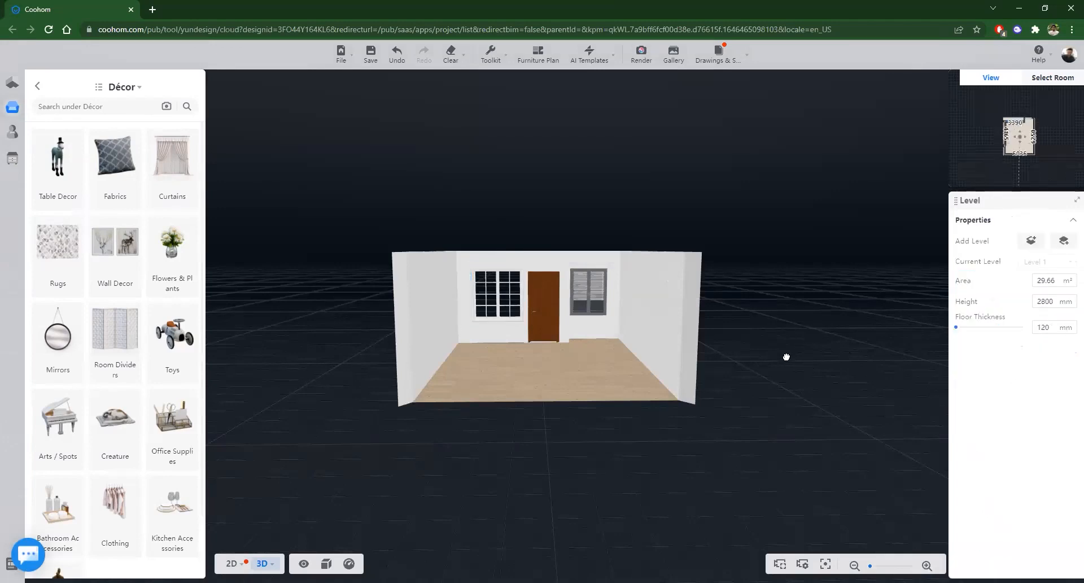
drag(784, 358, 760, 394)
drag(450, 480, 638, 475)
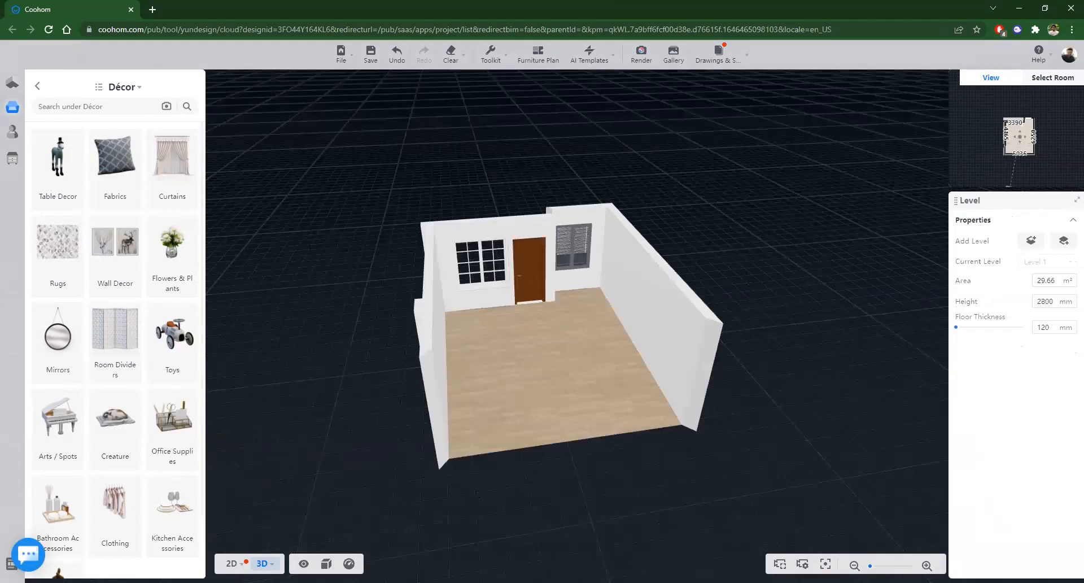
Step: Examine the room's walls, door and windows from several sides in 3D and compare it with the 2D floor plan
drag(823, 291, 676, 425)
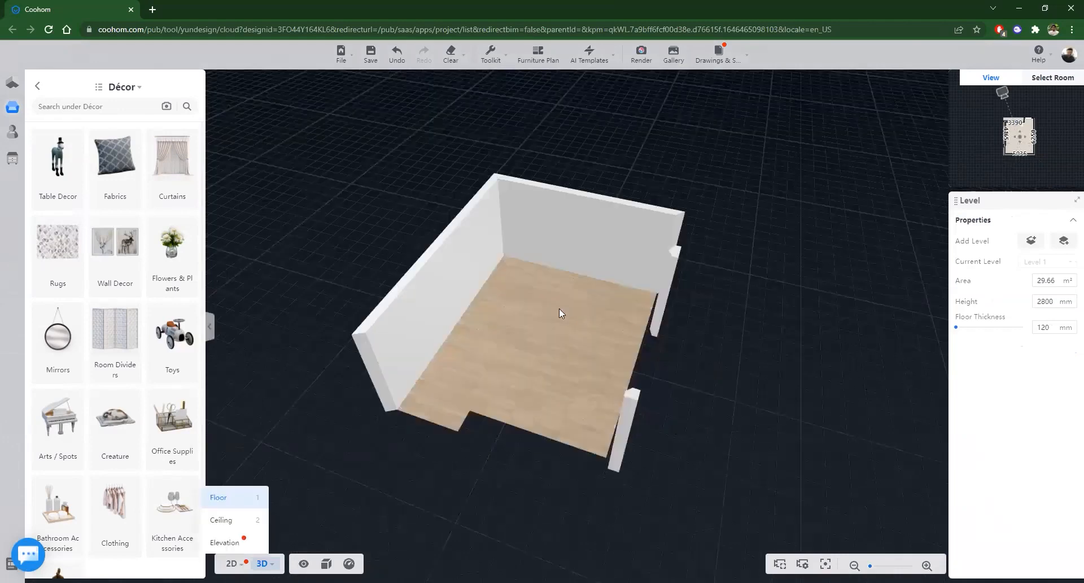
key(1)
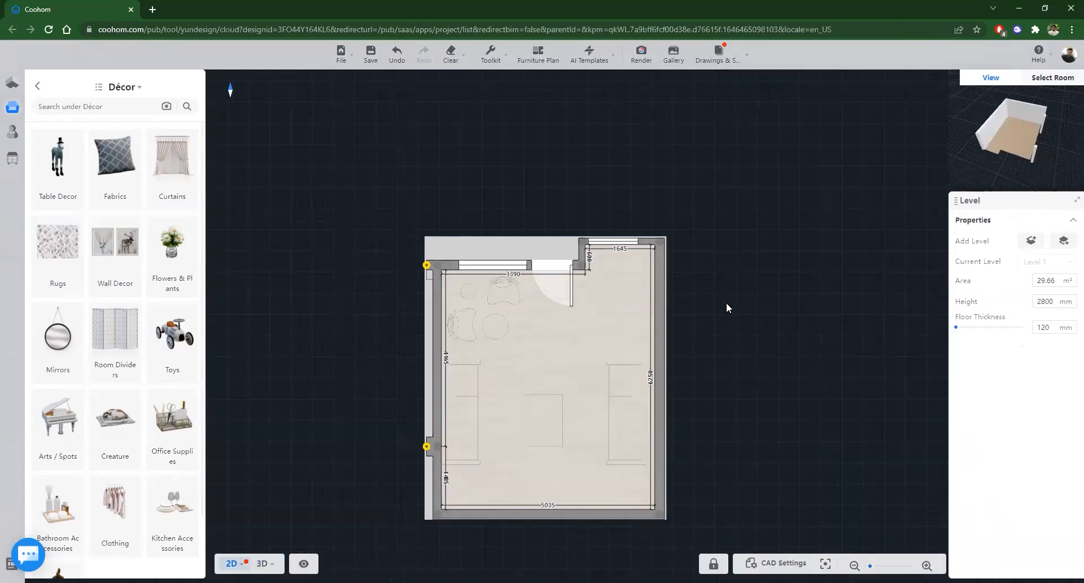
click(262, 564)
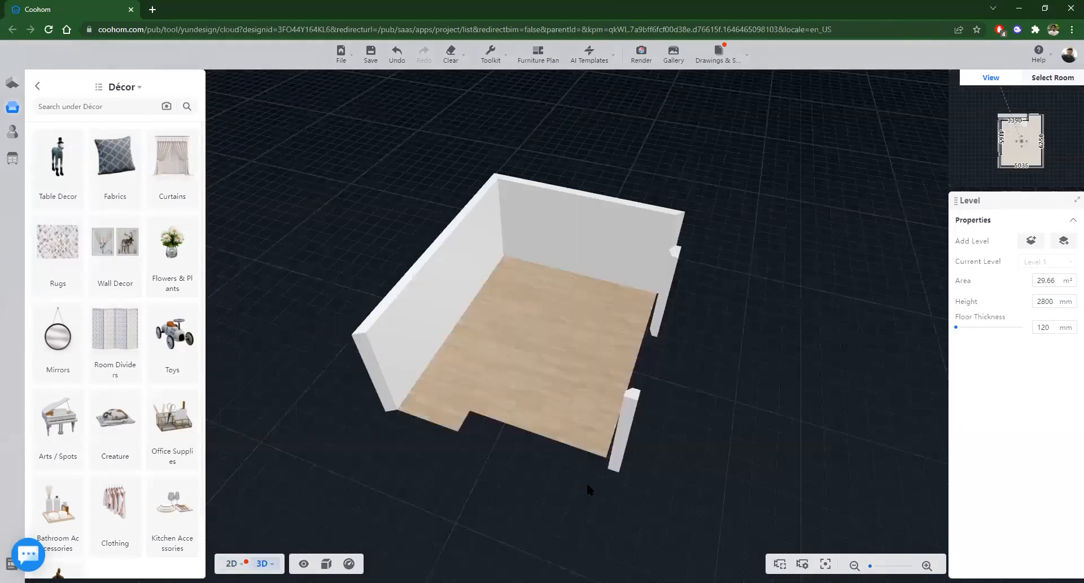
drag(588, 491, 637, 468)
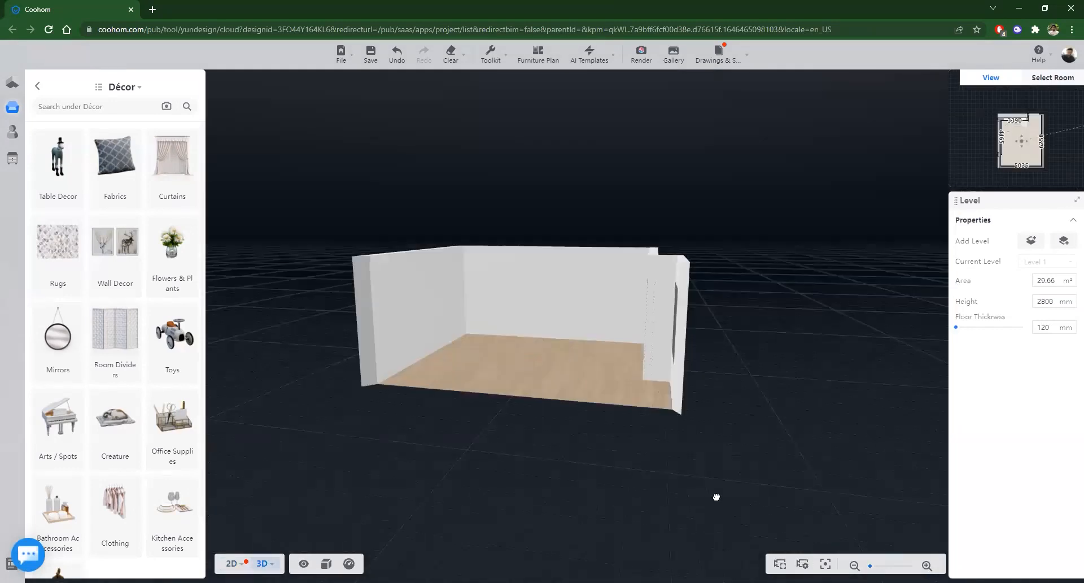
drag(651, 526, 708, 509)
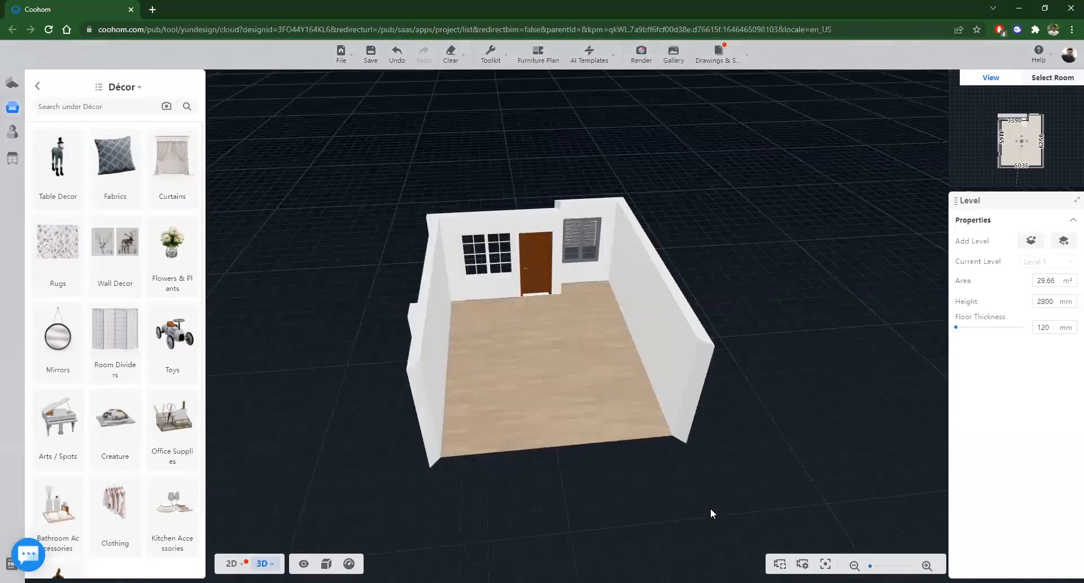
drag(802, 395, 789, 378)
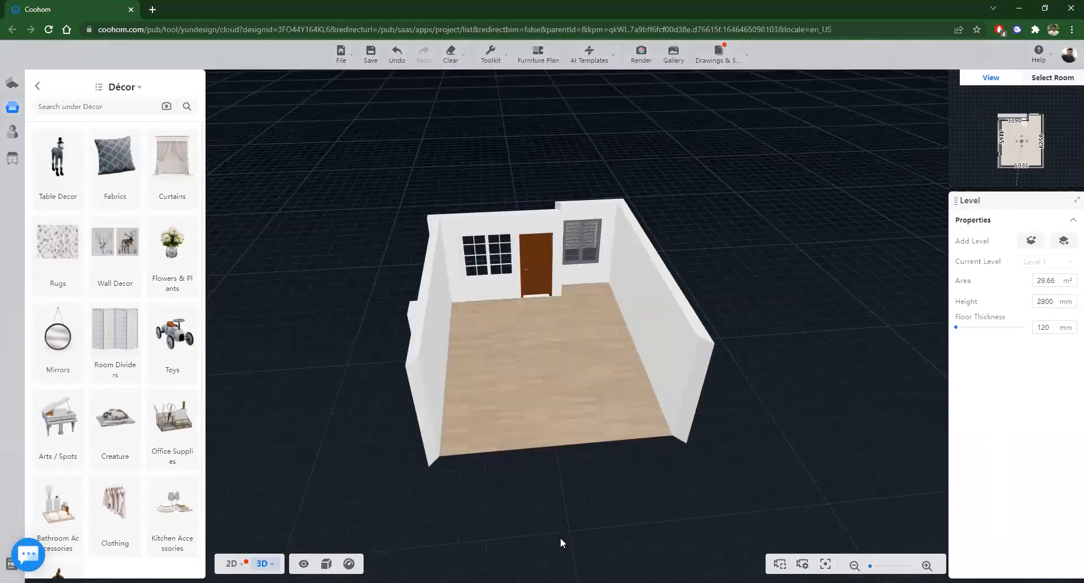
drag(678, 523, 710, 451)
drag(817, 441, 770, 394)
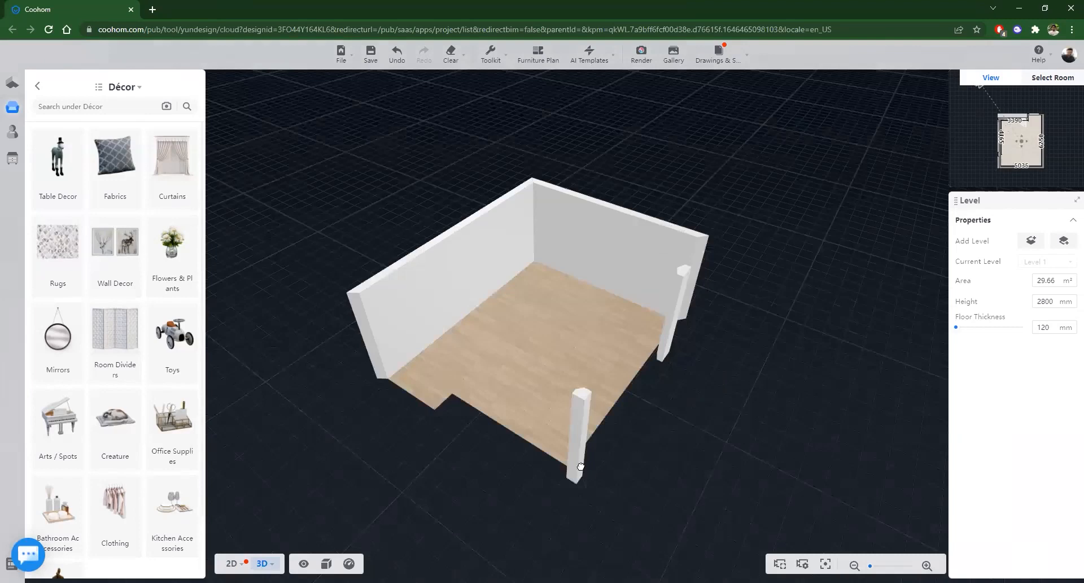
drag(816, 397, 659, 405)
drag(581, 377, 684, 438)
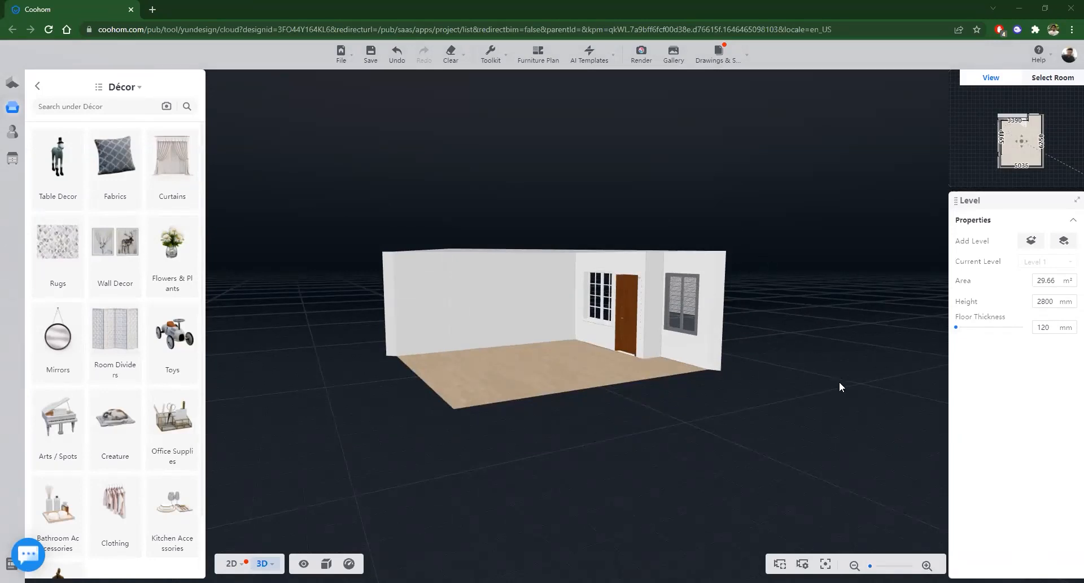
drag(745, 283, 764, 304)
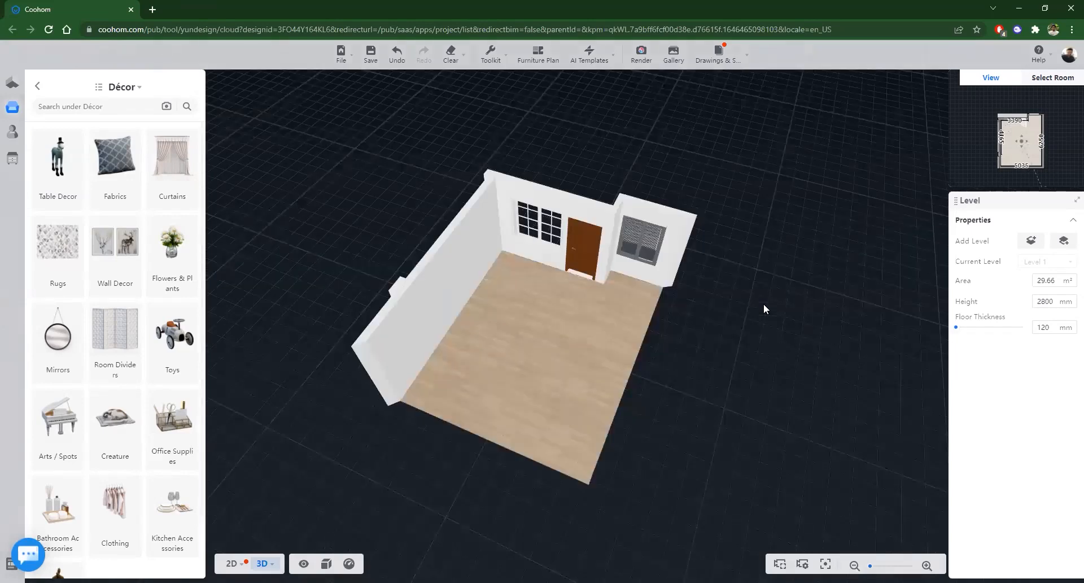
drag(474, 400, 516, 429)
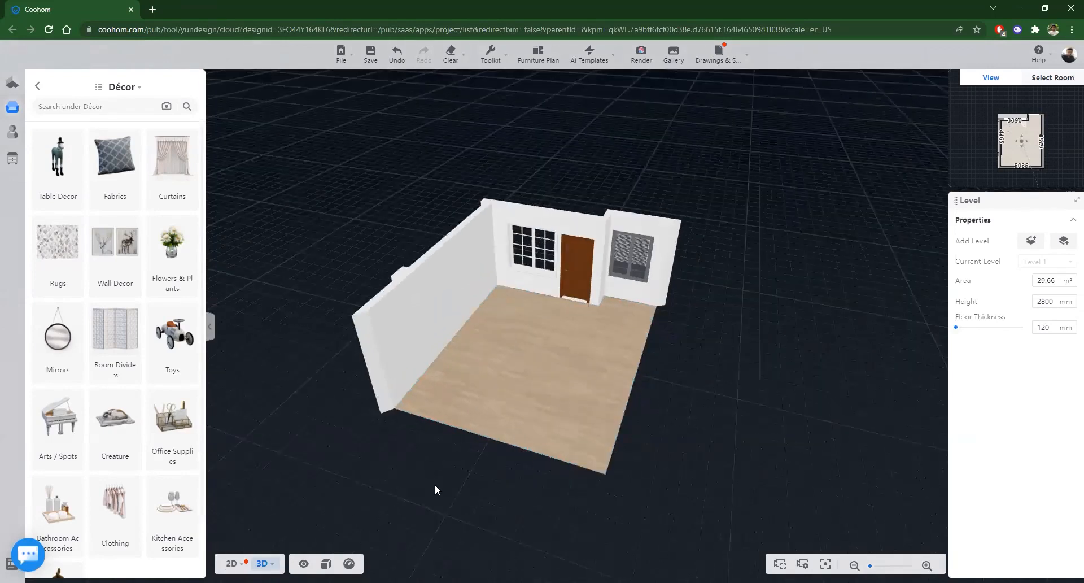
Step: Leave the Décor category for the public library overview and open the floor plan drawing tools
key(1)
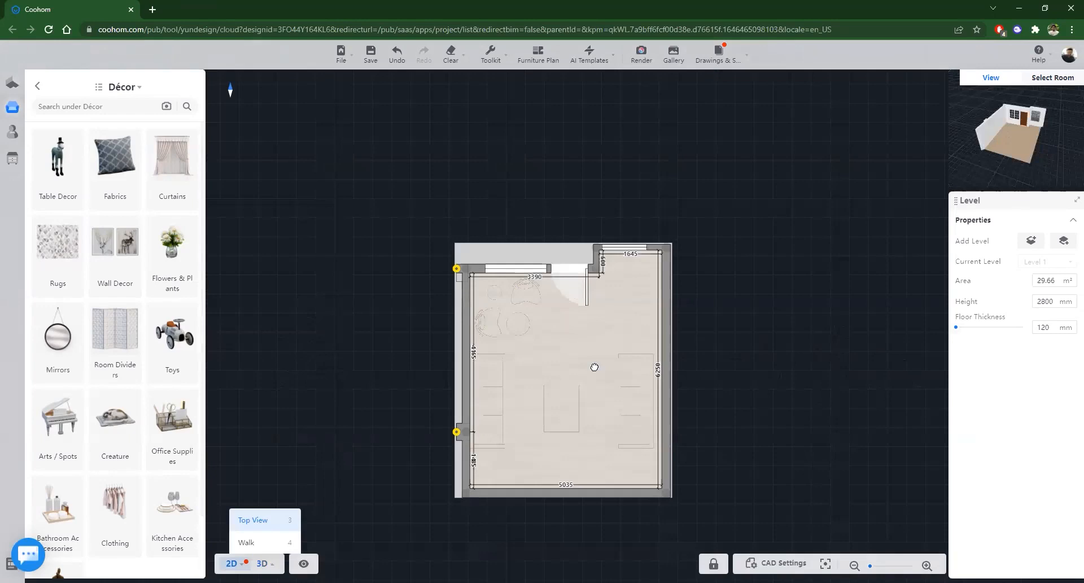
key(2)
click(39, 89)
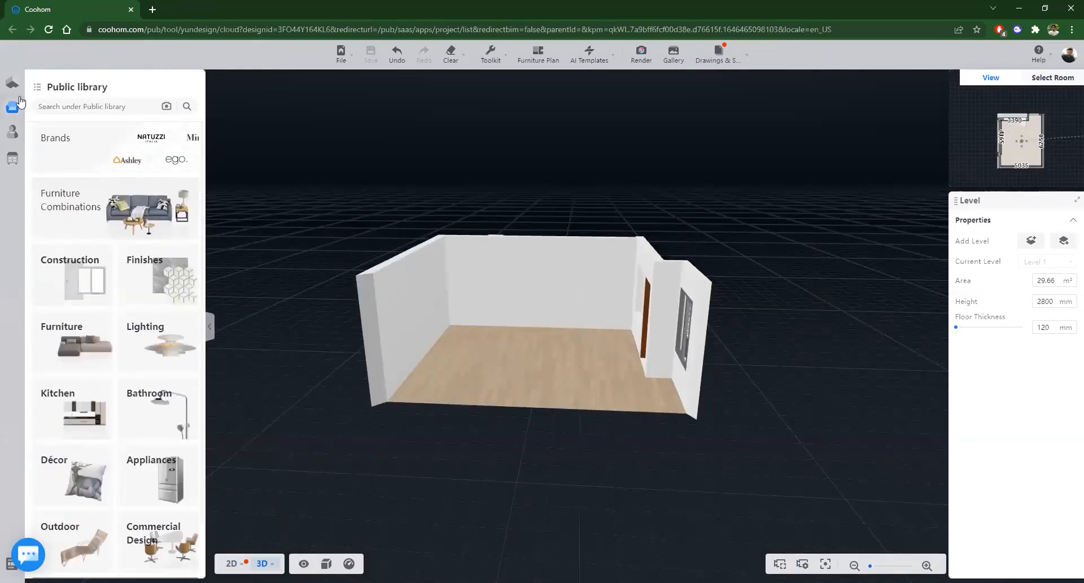
click(46, 83)
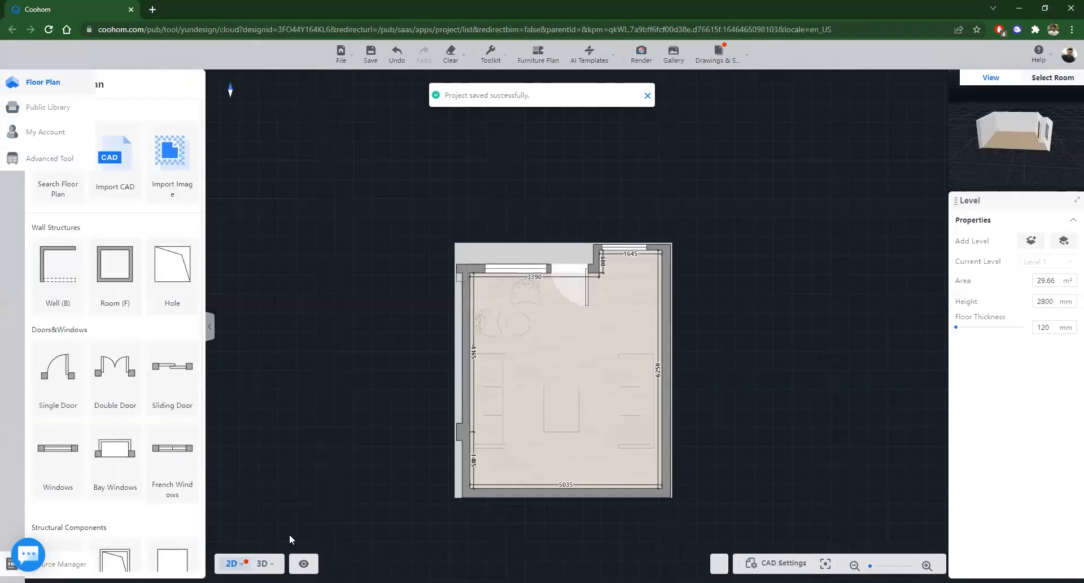
Step: Inspect the room in 3D up close, examining the floor and the wall with the door and windows
mouse_move(264, 561)
click(269, 521)
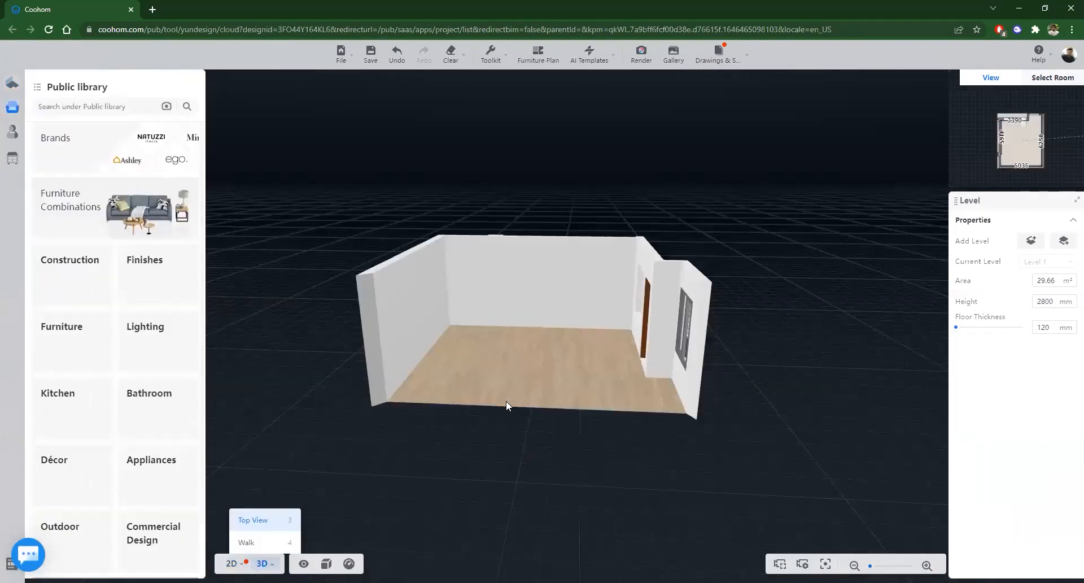
drag(550, 412, 602, 408)
mouse_move(525, 388)
mouse_down()
mouse_move(581, 376)
mouse_move(536, 356)
mouse_move(527, 392)
mouse_up()
scroll(581, 376, up, 5)
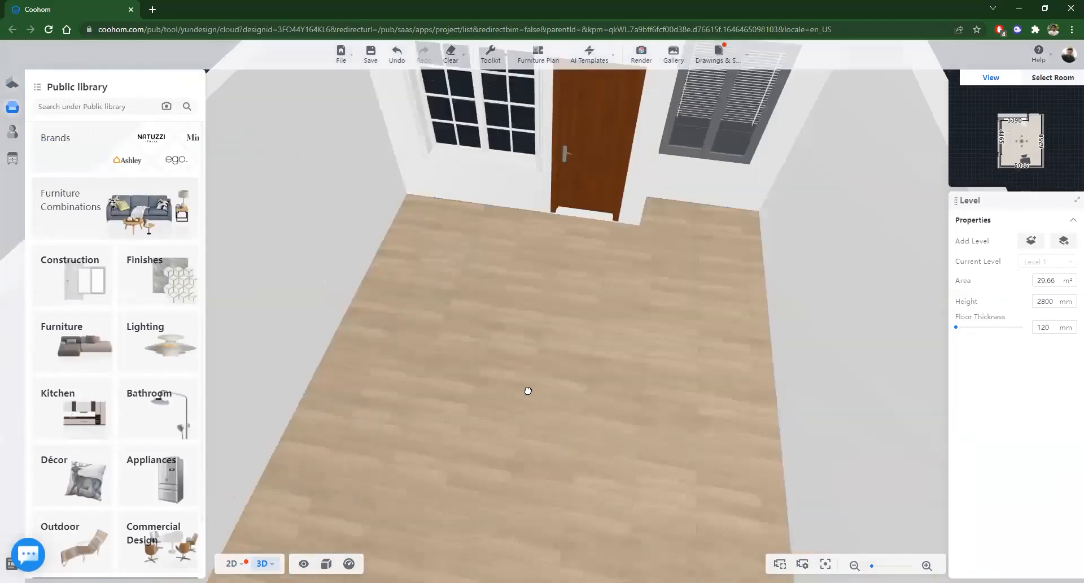
click(620, 357)
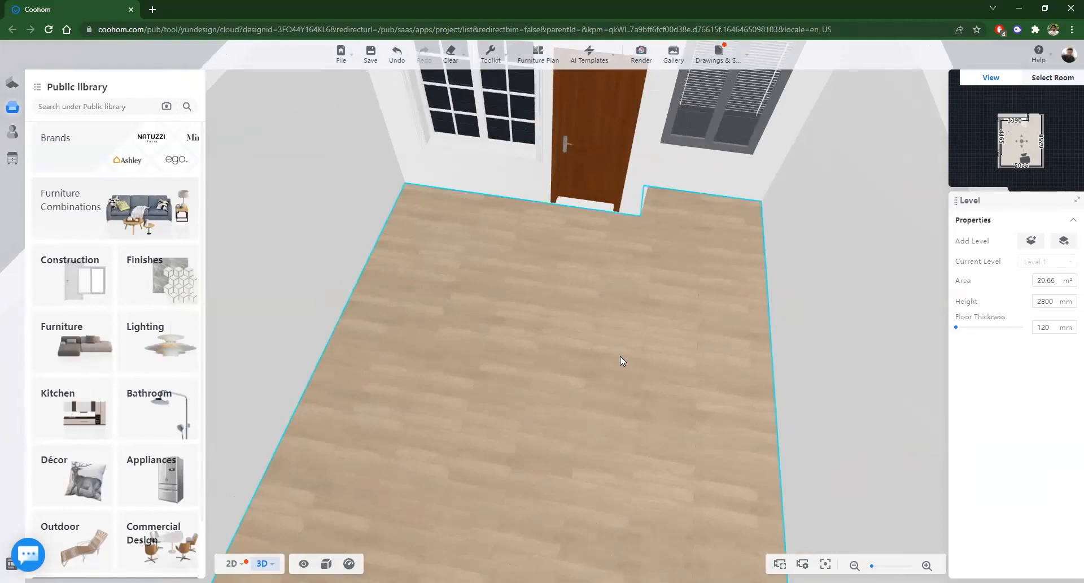
drag(517, 359, 528, 414)
scroll(527, 413, down, 3)
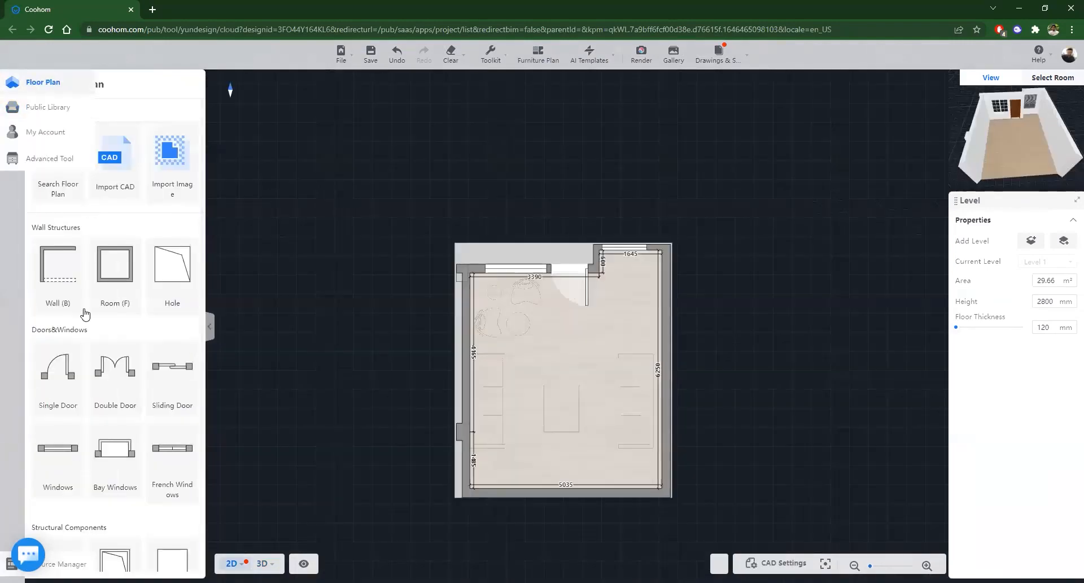
Step: Place a 650 × 650 mm column in front of the shuttered window, about 375 mm from the side wall, and check it in 3D
scroll(153, 395, down, 3)
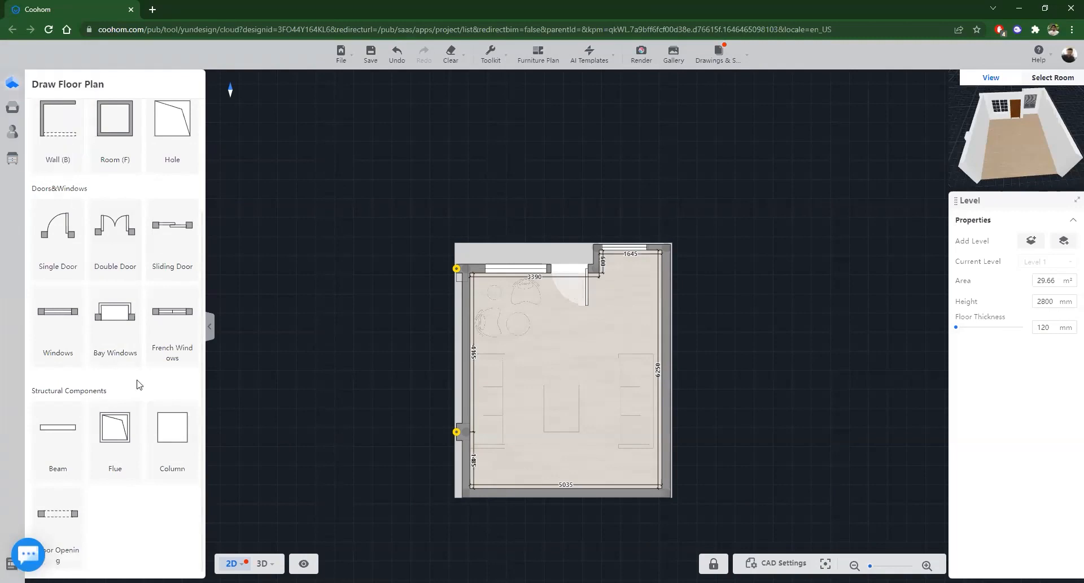
click(176, 438)
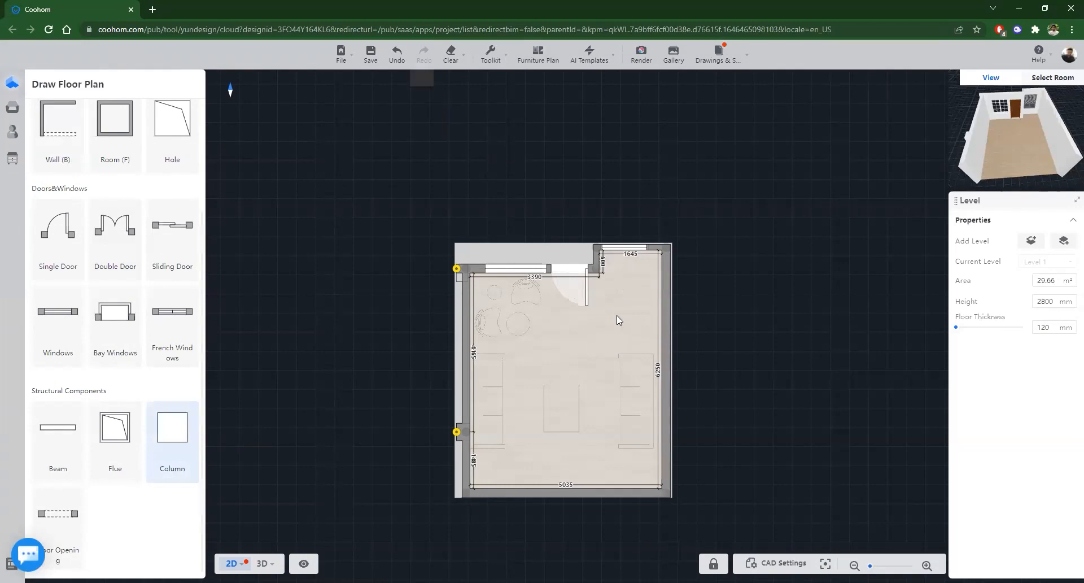
click(635, 283)
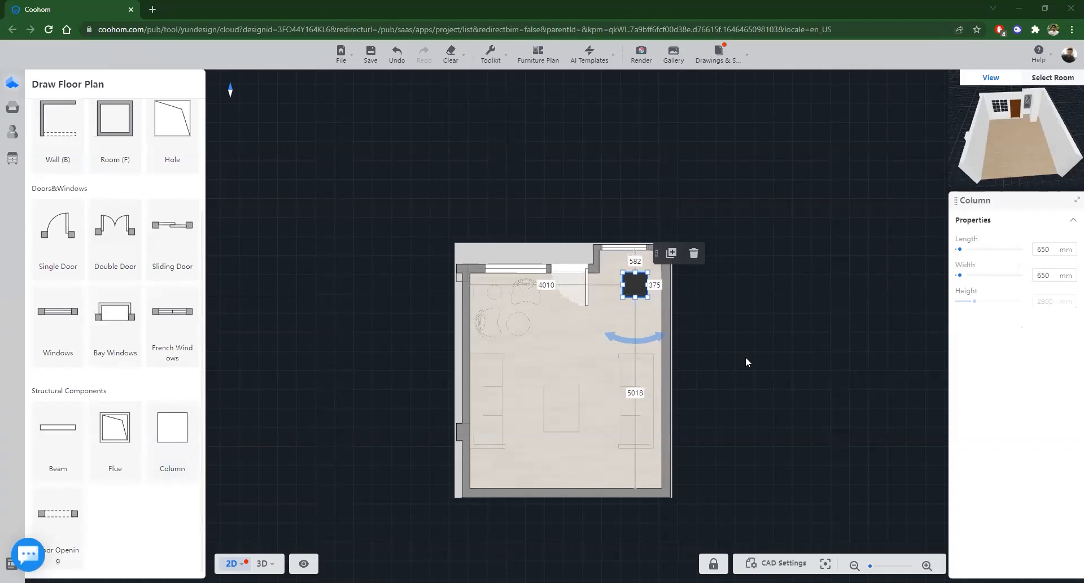
click(609, 355)
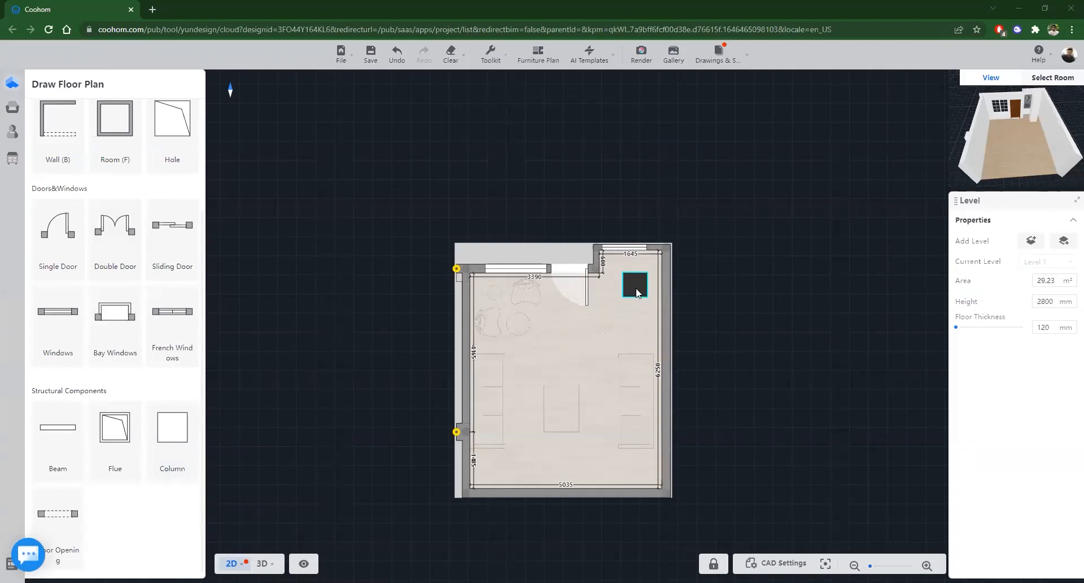
mouse_move(263, 563)
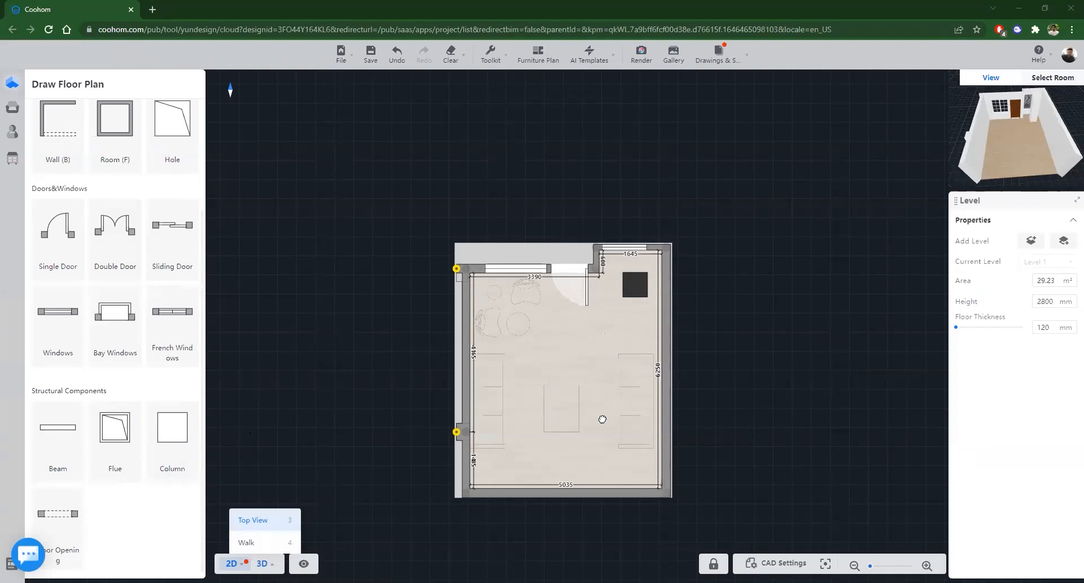
key(2)
drag(672, 411, 499, 410)
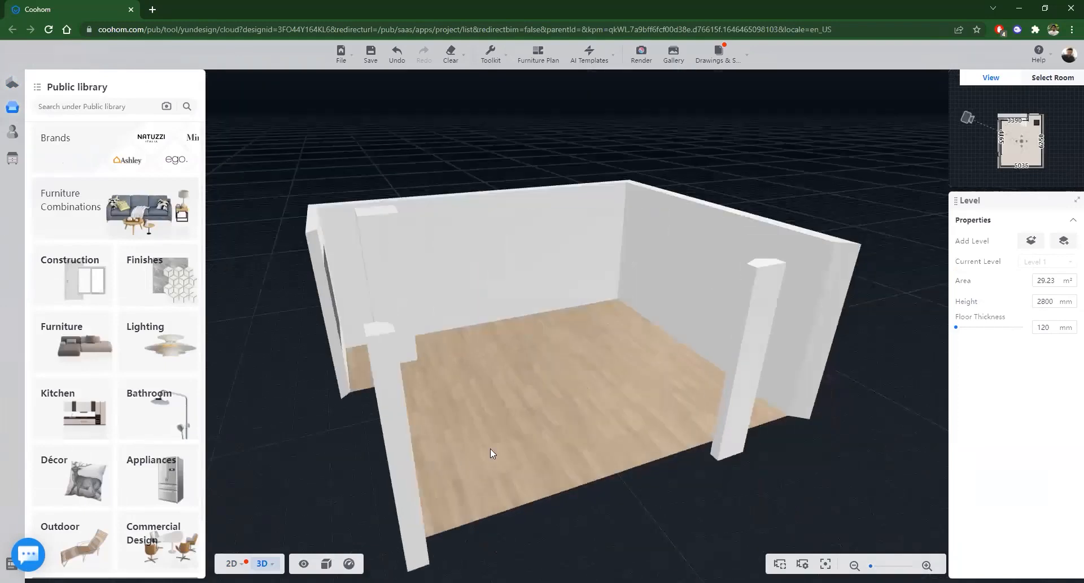
drag(491, 449, 538, 443)
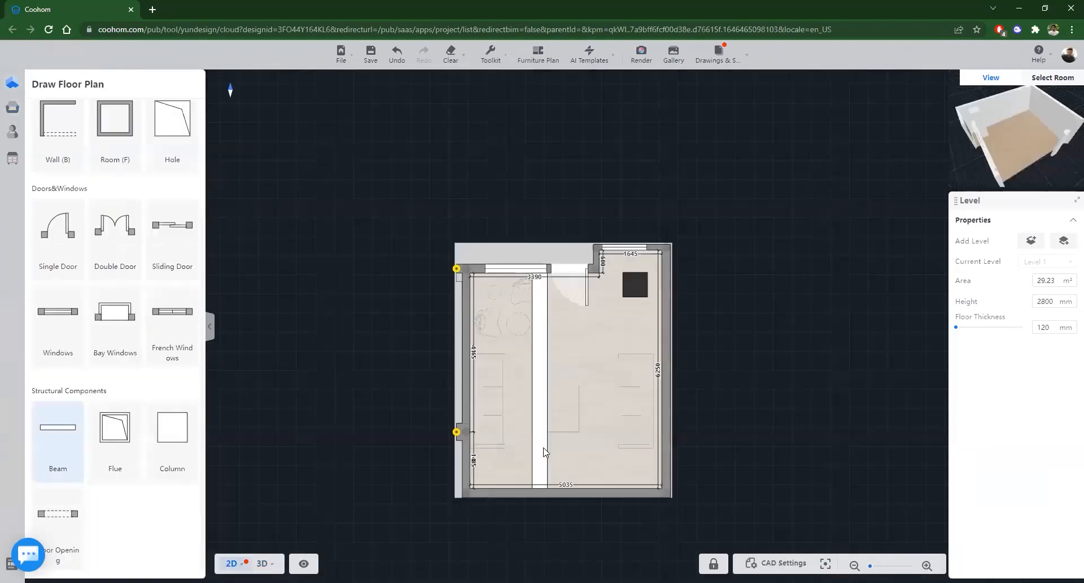
Step: Place a beam about 5650 mm long across the room, about 1737 mm from the side wall with the pillars, and check it in 3D
click(543, 451)
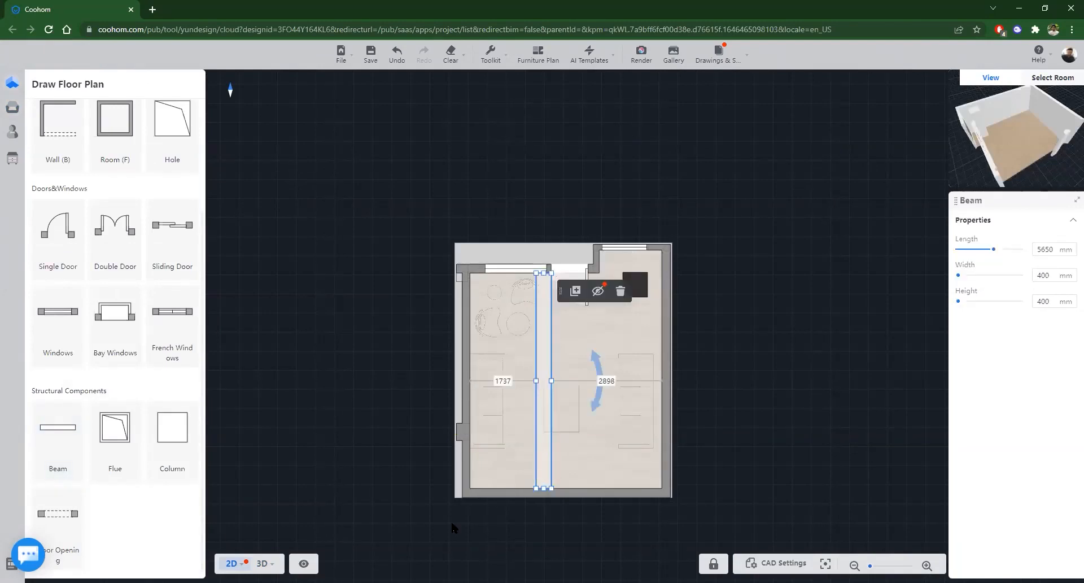
mouse_move(265, 564)
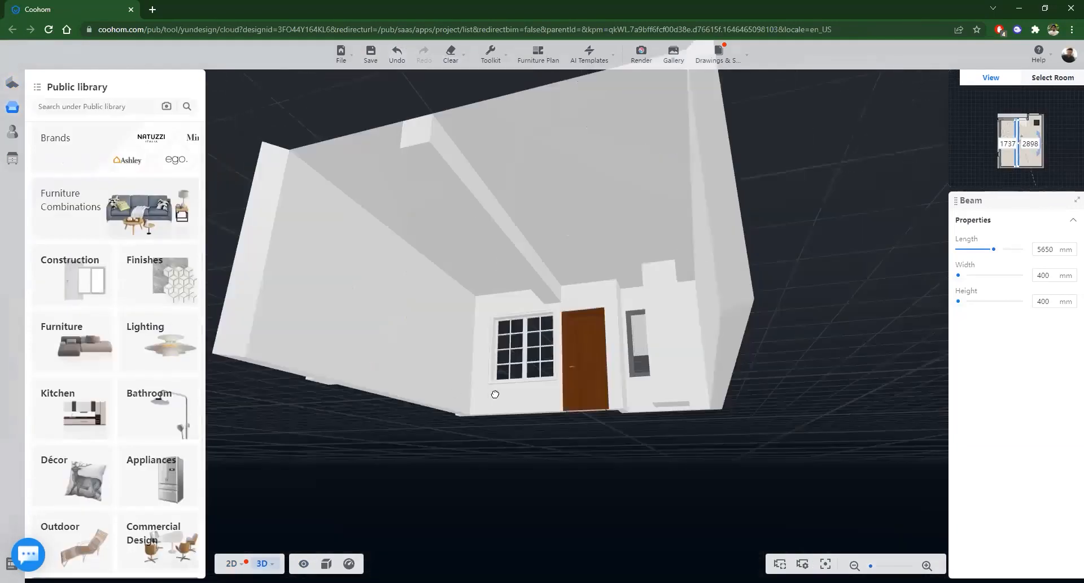
drag(495, 394, 770, 455)
drag(164, 472, 212, 471)
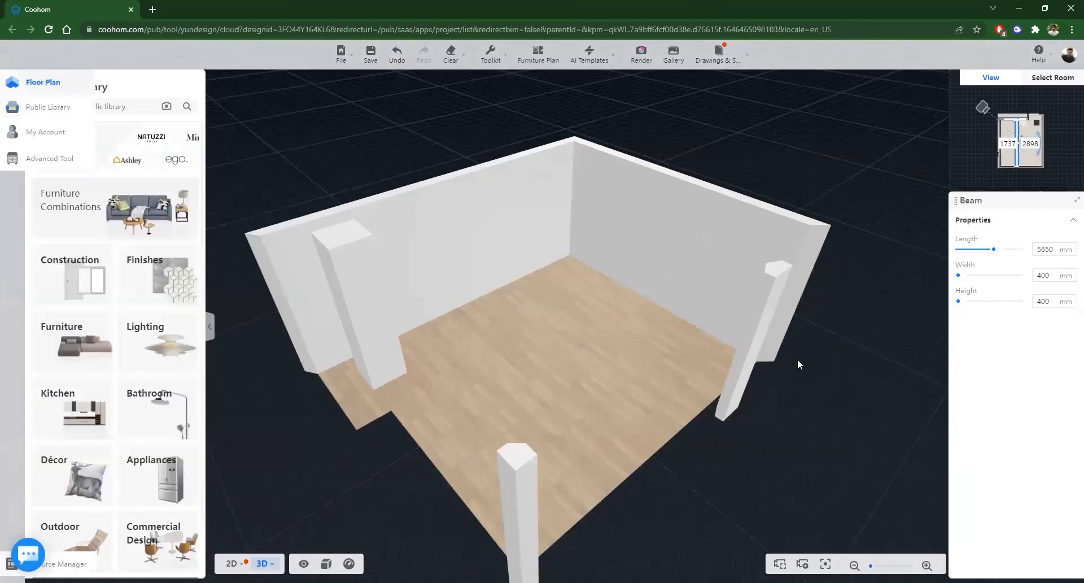
Step: Delete the beam and the column from the 2D floor plan
click(1011, 148)
click(547, 331)
click(546, 331)
click(626, 290)
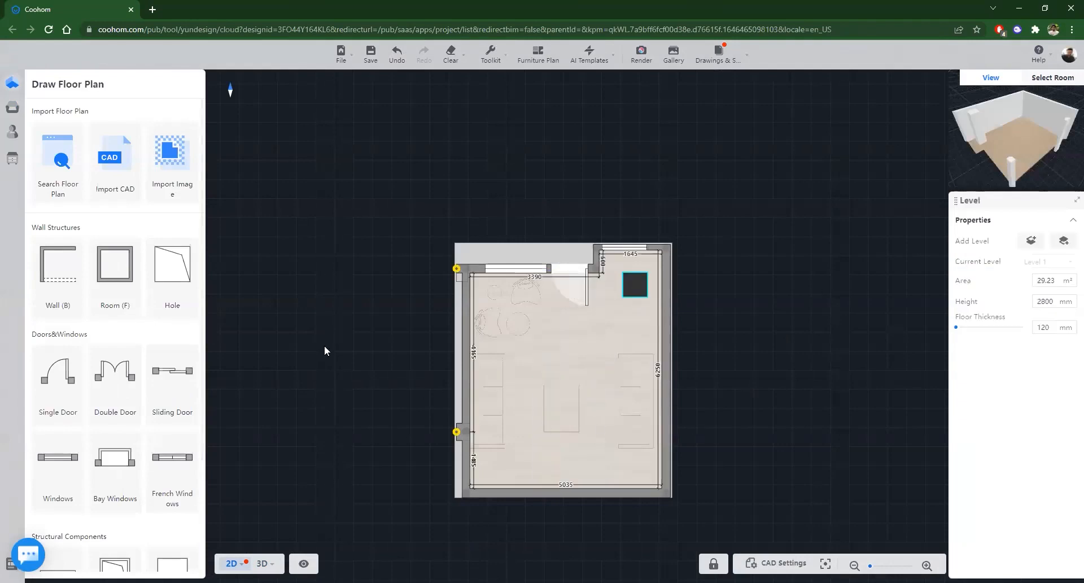
key(Delete)
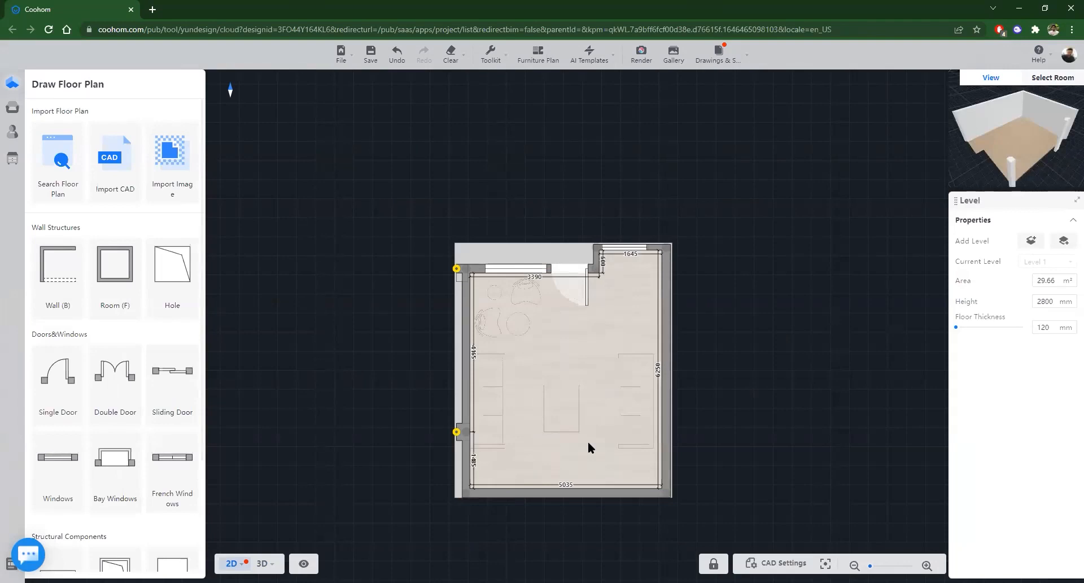
Step: Check the room in 3D without the beam and column, and open the public library beside the 2D plan
click(271, 559)
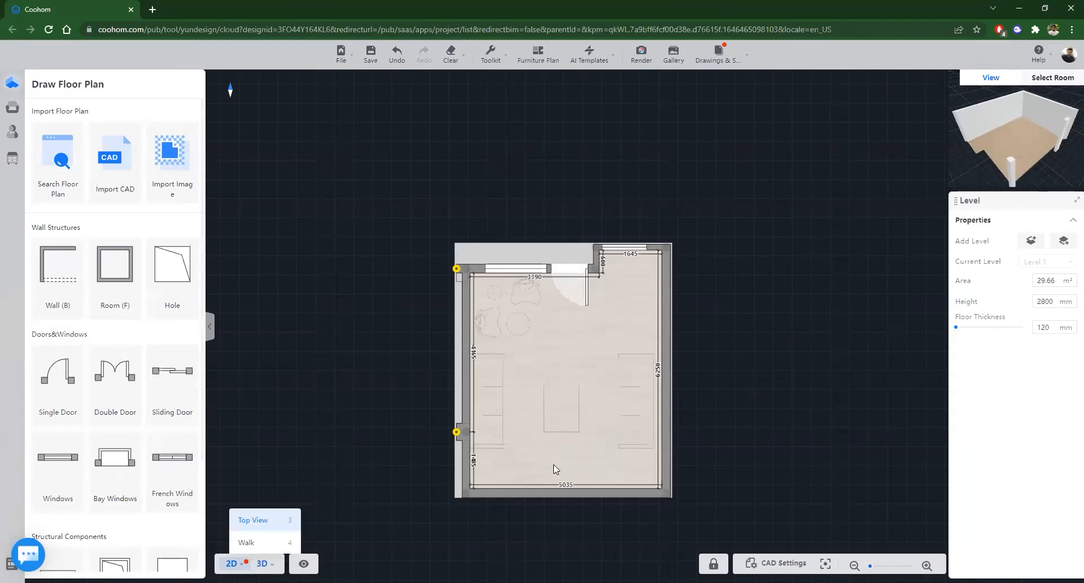
key(3)
drag(560, 467, 567, 432)
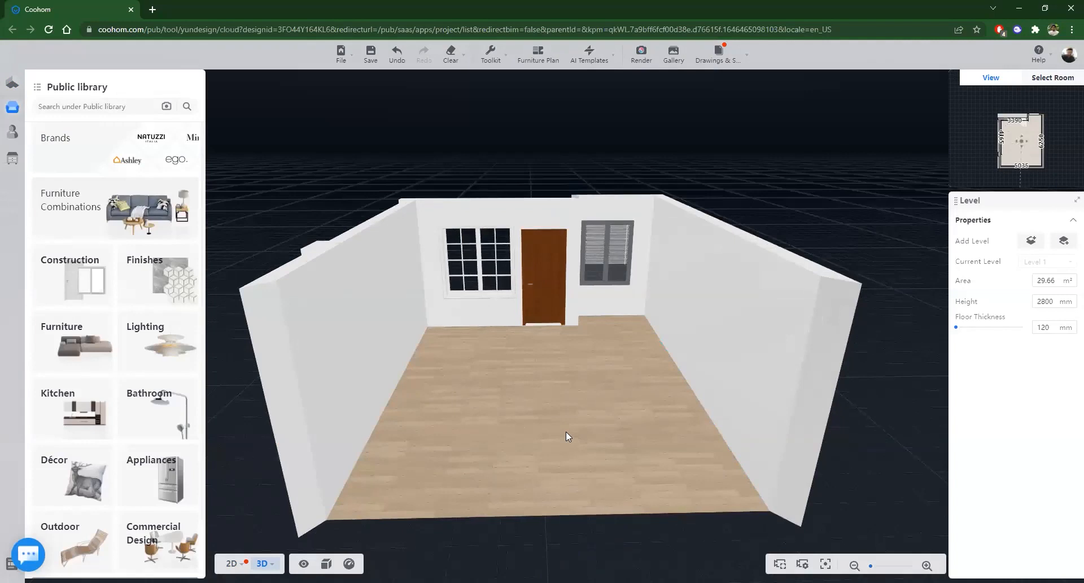
drag(605, 460, 615, 402)
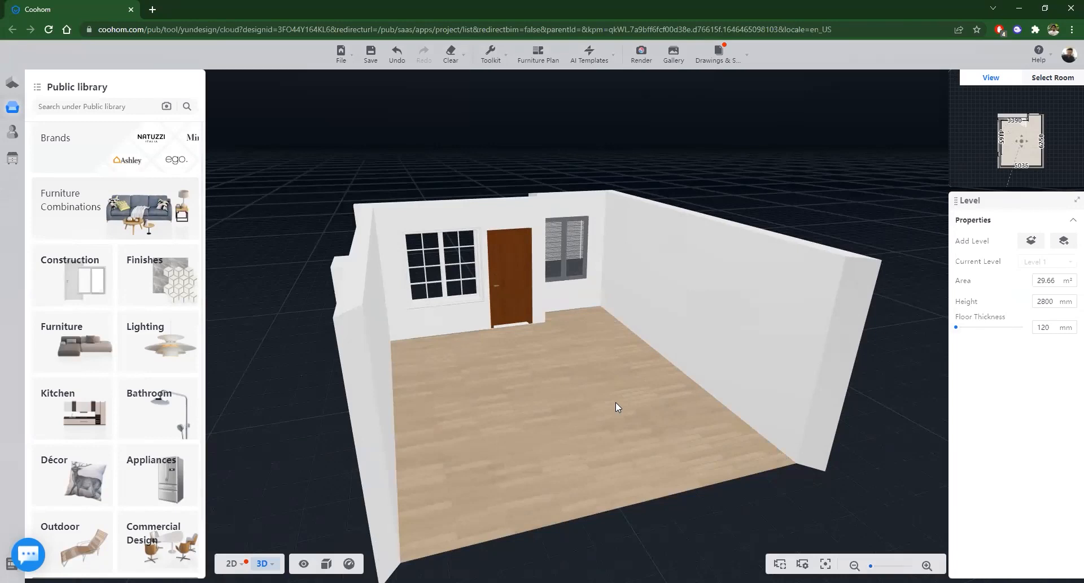
drag(501, 534, 500, 437)
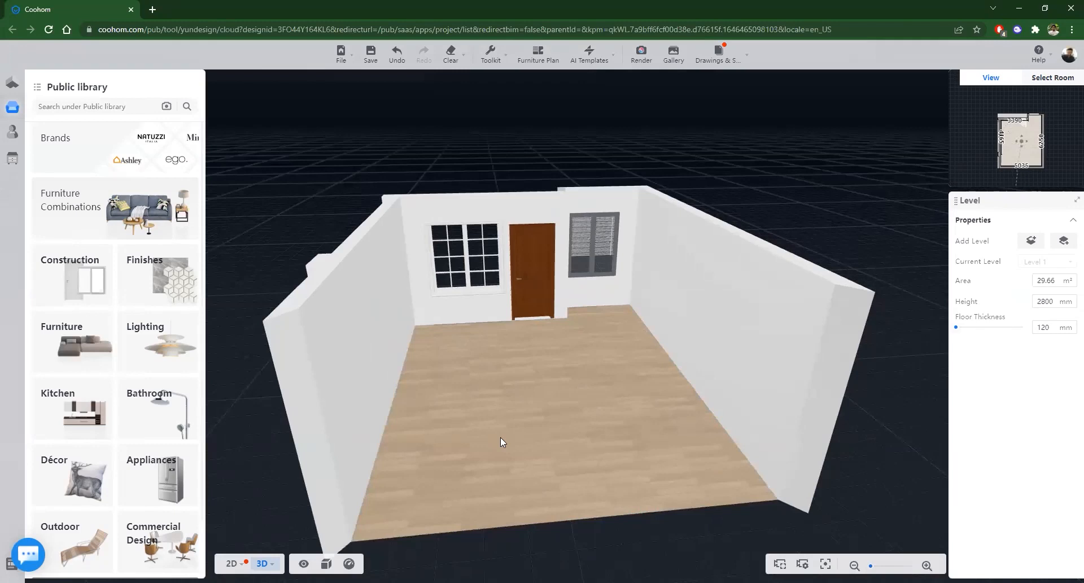
click(232, 563)
mouse_move(11, 112)
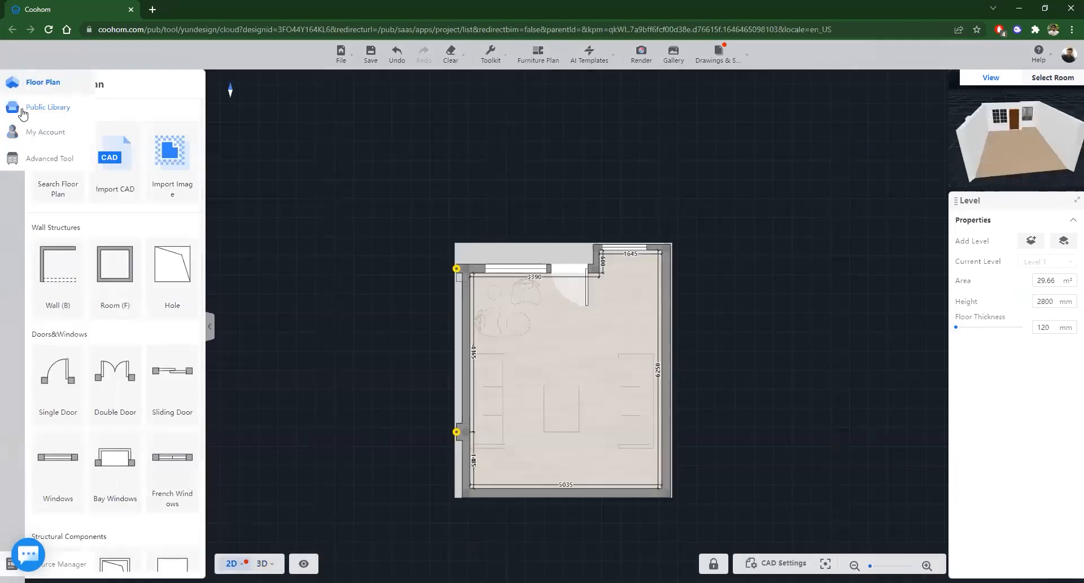
click(46, 110)
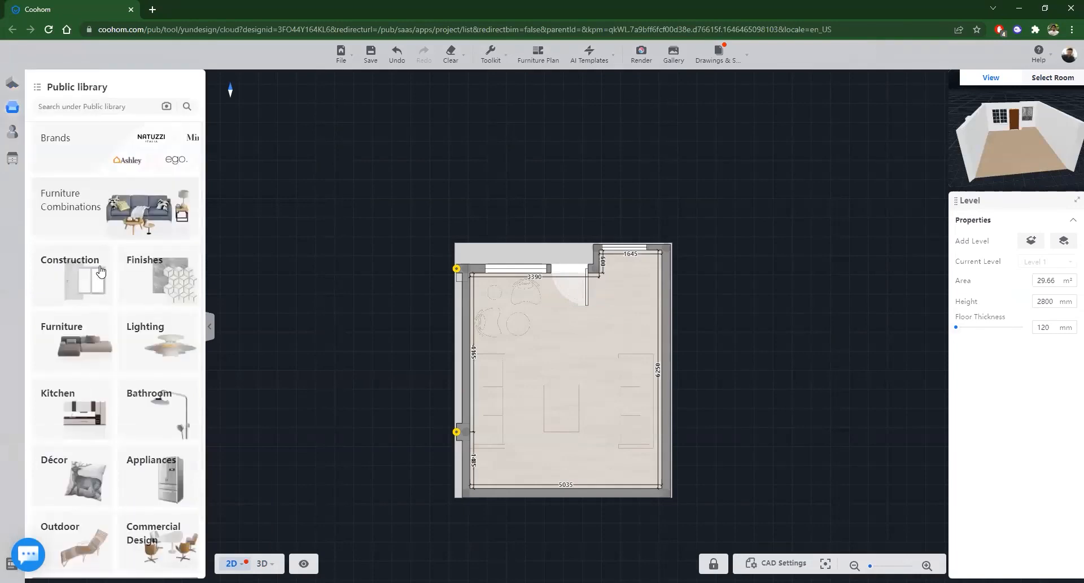
Step: Browse the Construction and Finishes categories of the public library, including the slate tile textures, with the room in 3D
click(83, 277)
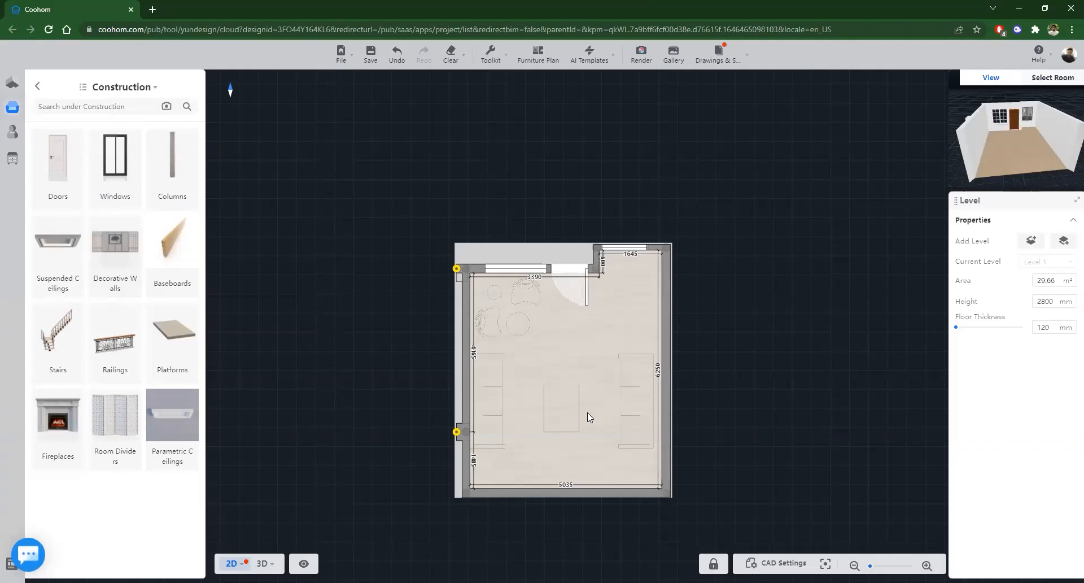
click(38, 88)
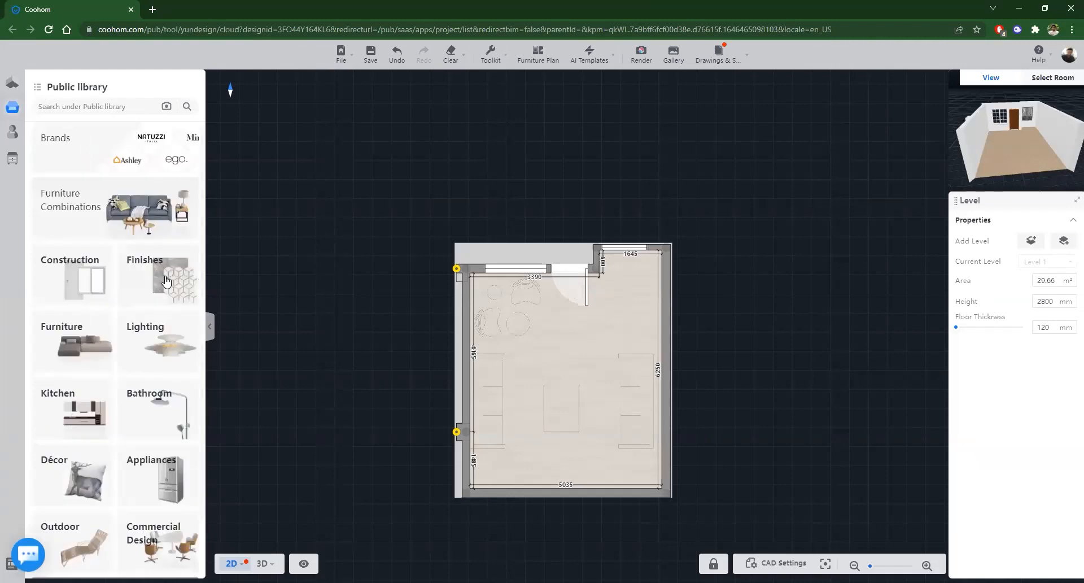
click(166, 281)
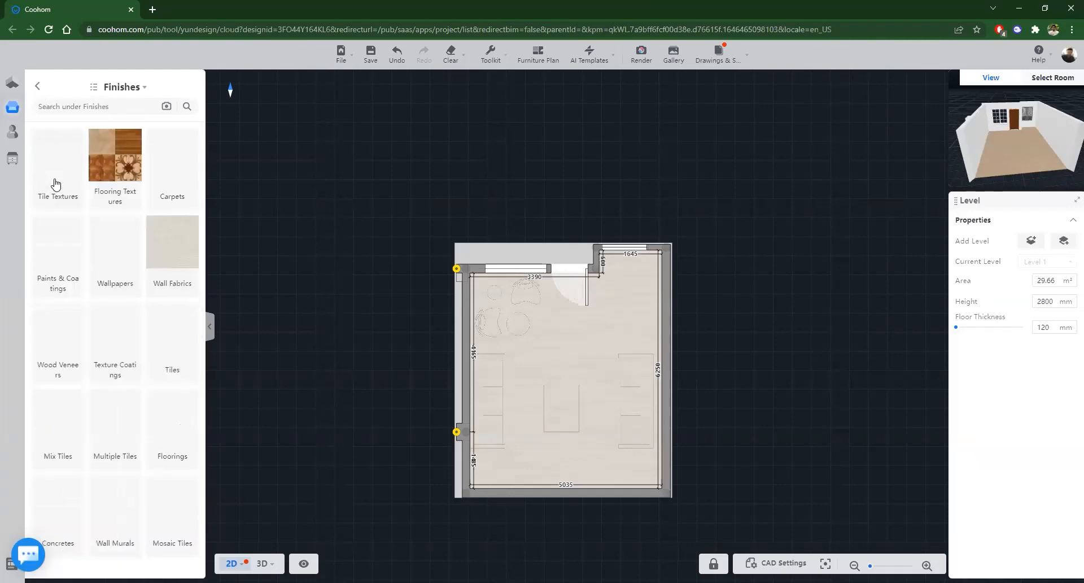
click(55, 181)
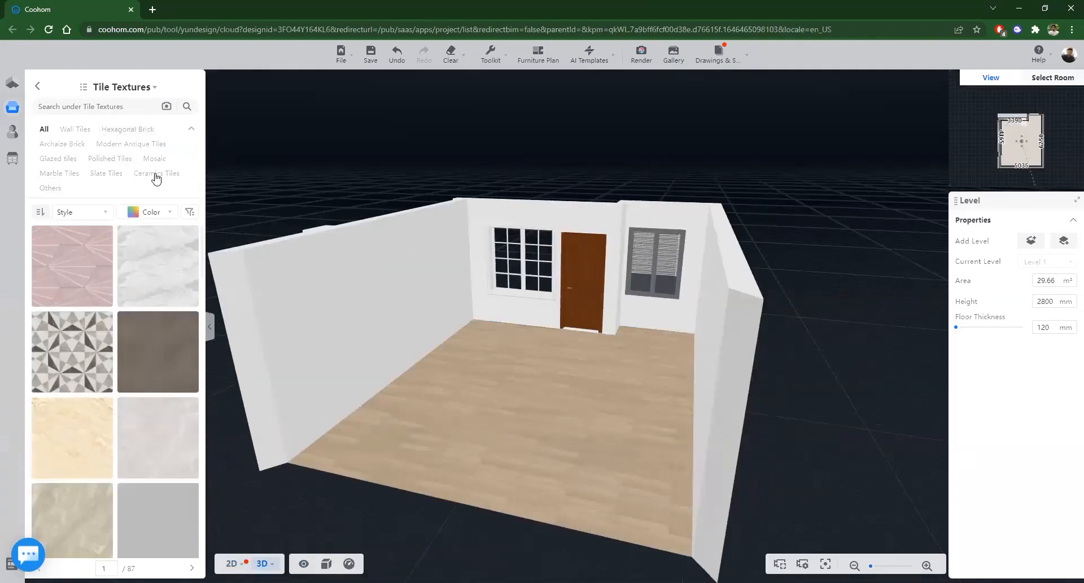
click(59, 173)
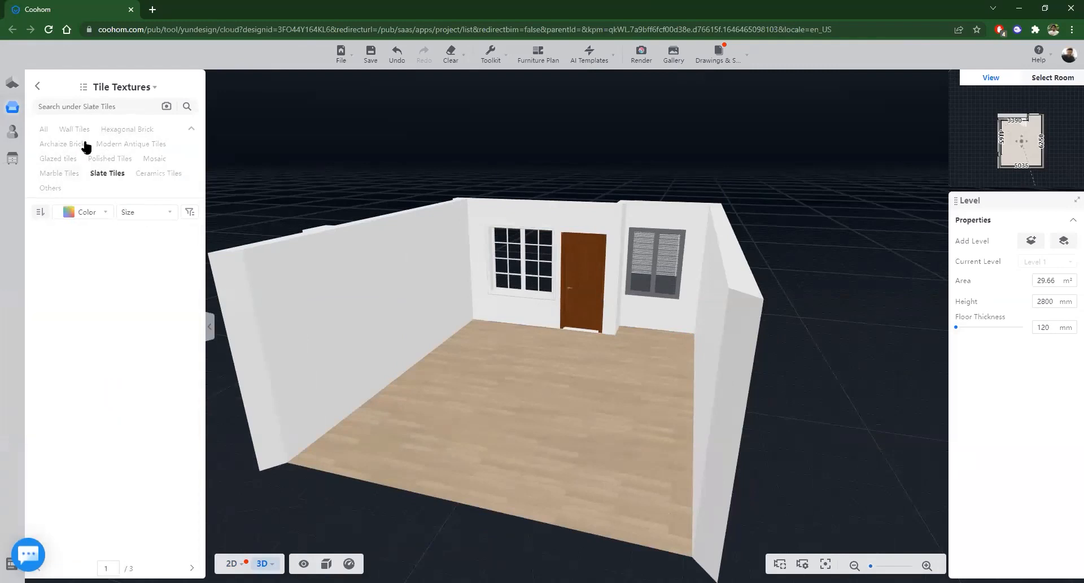
click(39, 87)
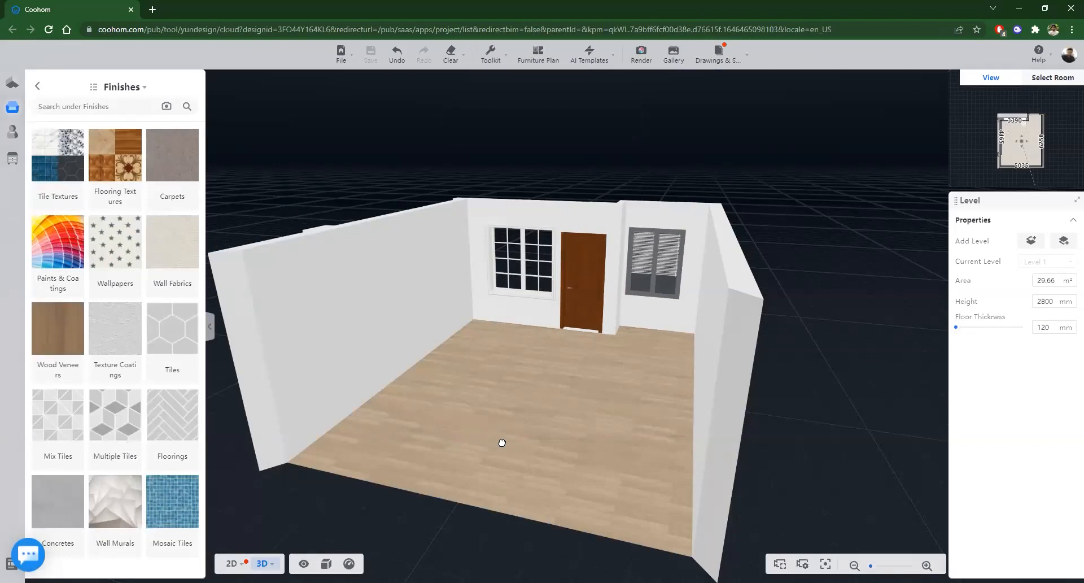
drag(484, 421, 95, 130)
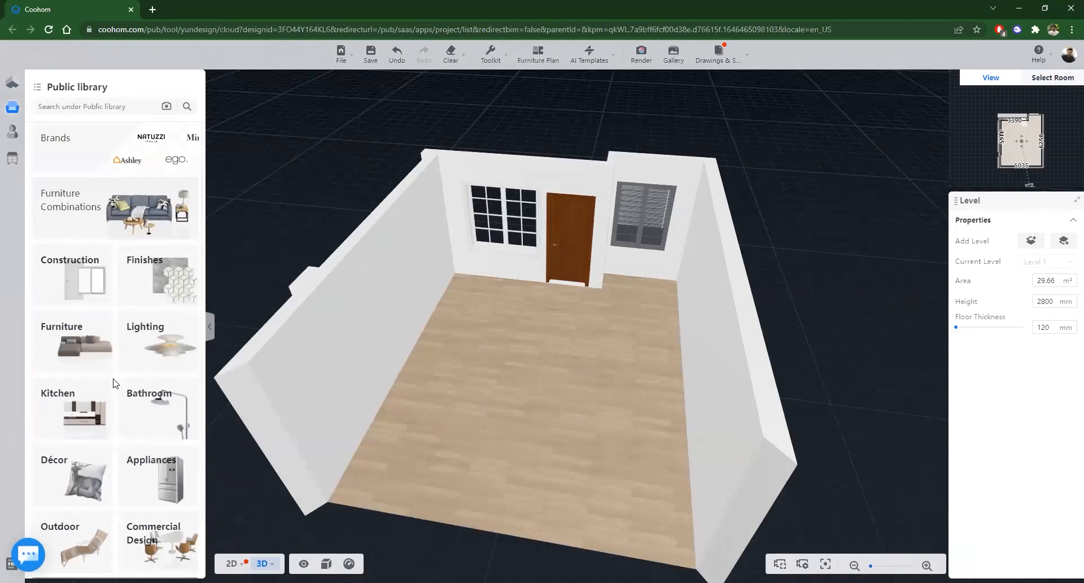
Step: Open the Furniture category and examine the furniture outlines on the 2D floor plan
click(89, 334)
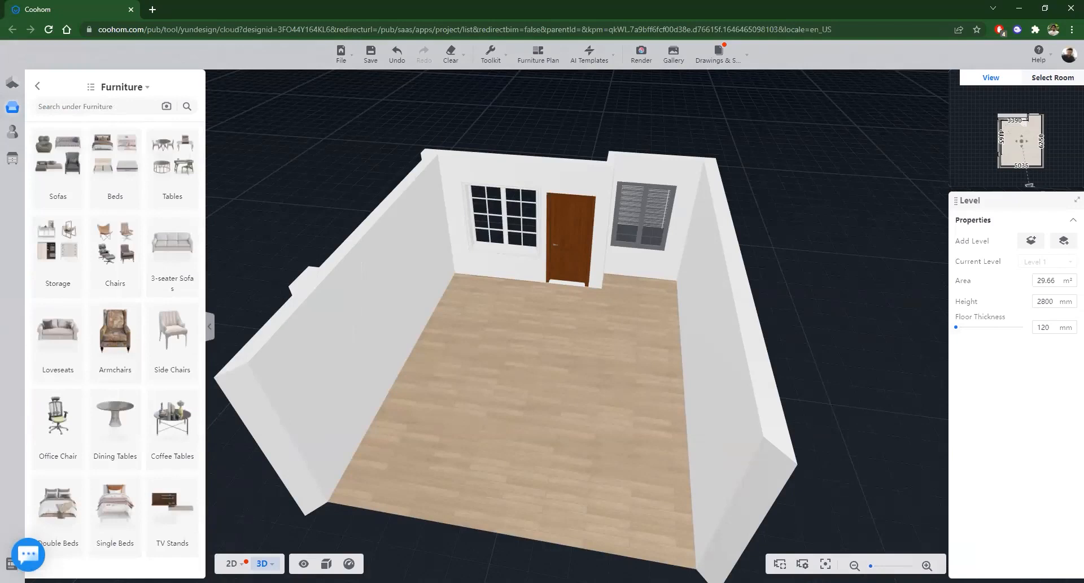
click(232, 564)
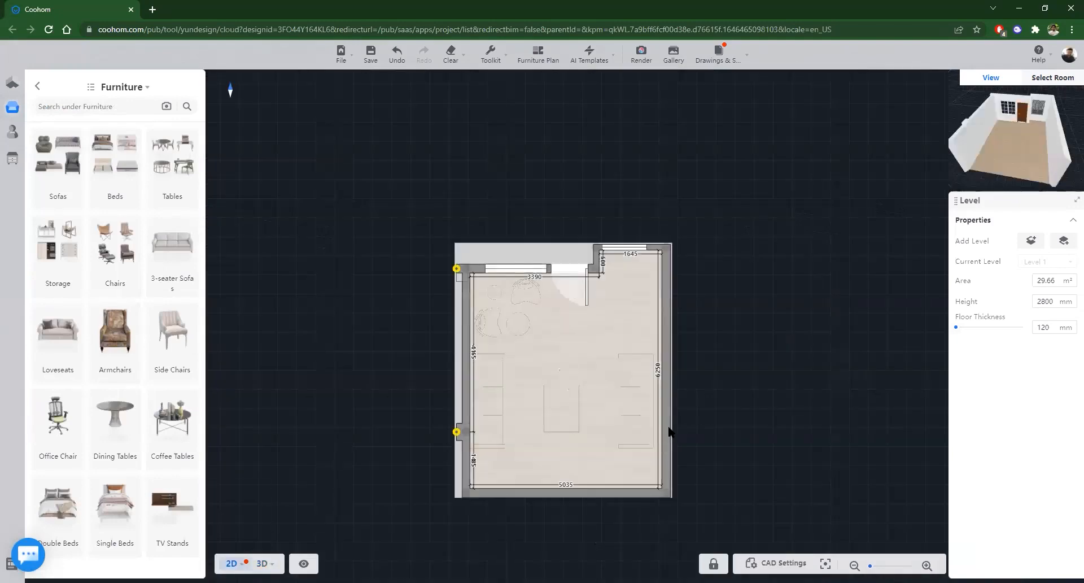
scroll(538, 401, up, 2)
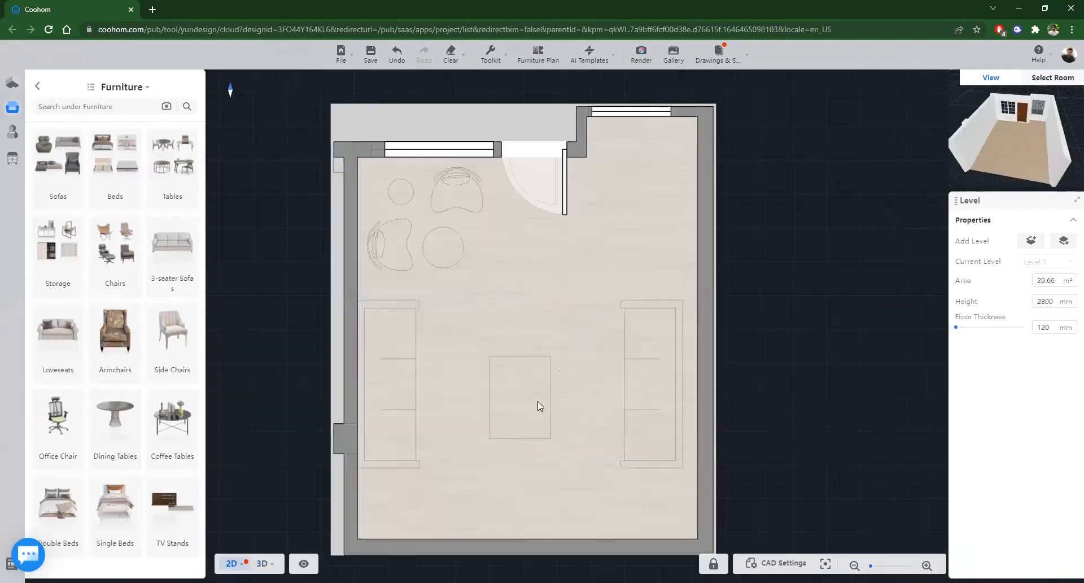
scroll(538, 401, down, 1)
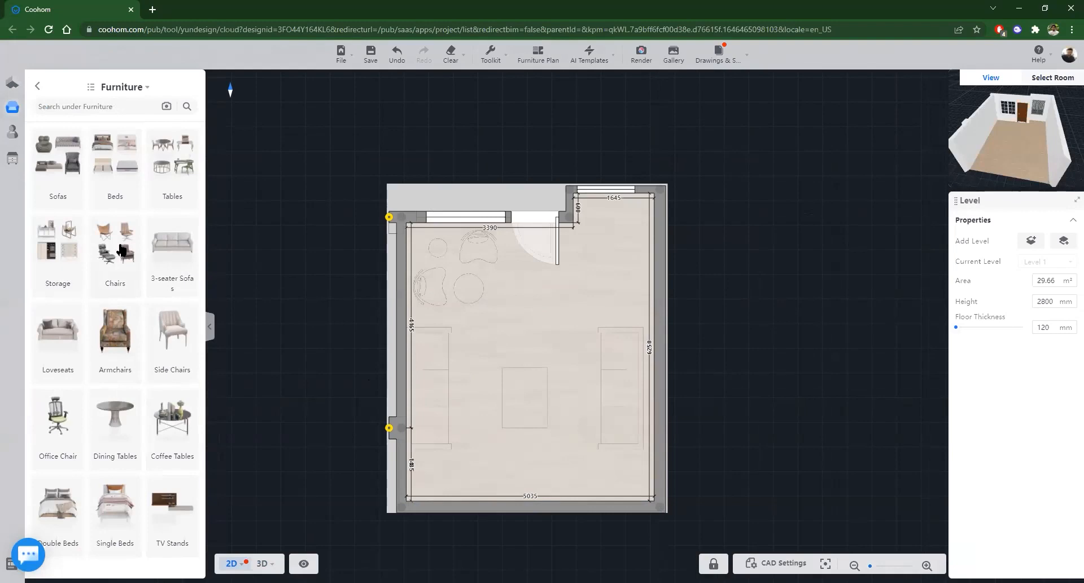
Step: Browse the 3-seater sofas filtered to the American style, and return to the public library's main categories
click(183, 256)
click(37, 86)
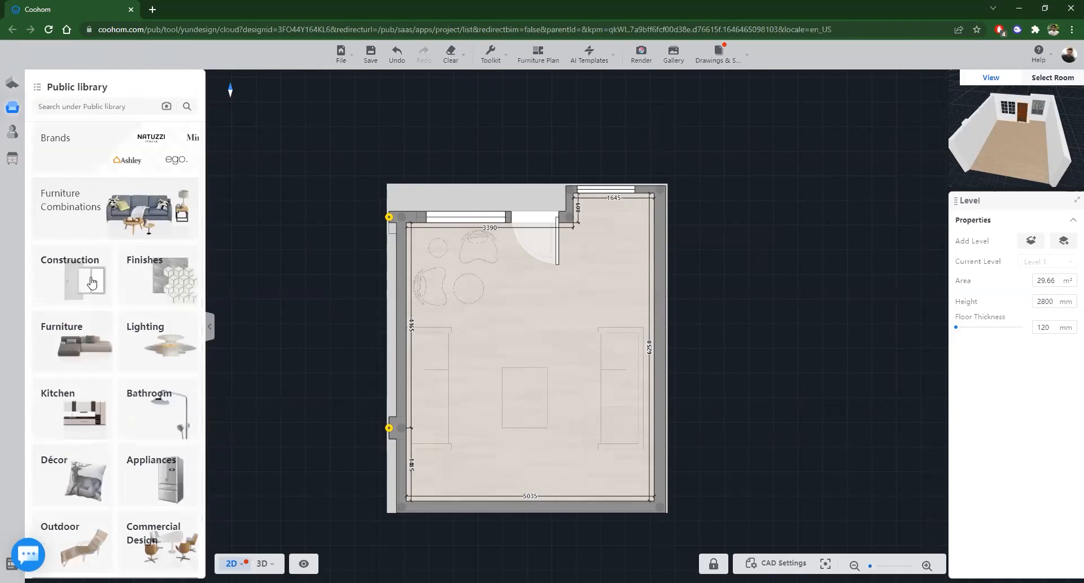
click(85, 339)
click(173, 263)
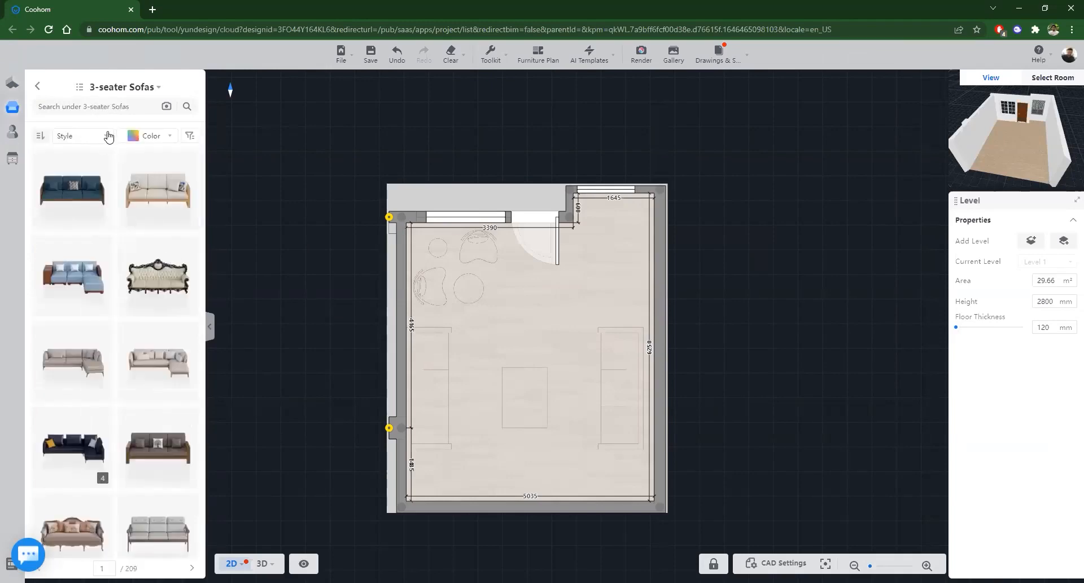
click(82, 135)
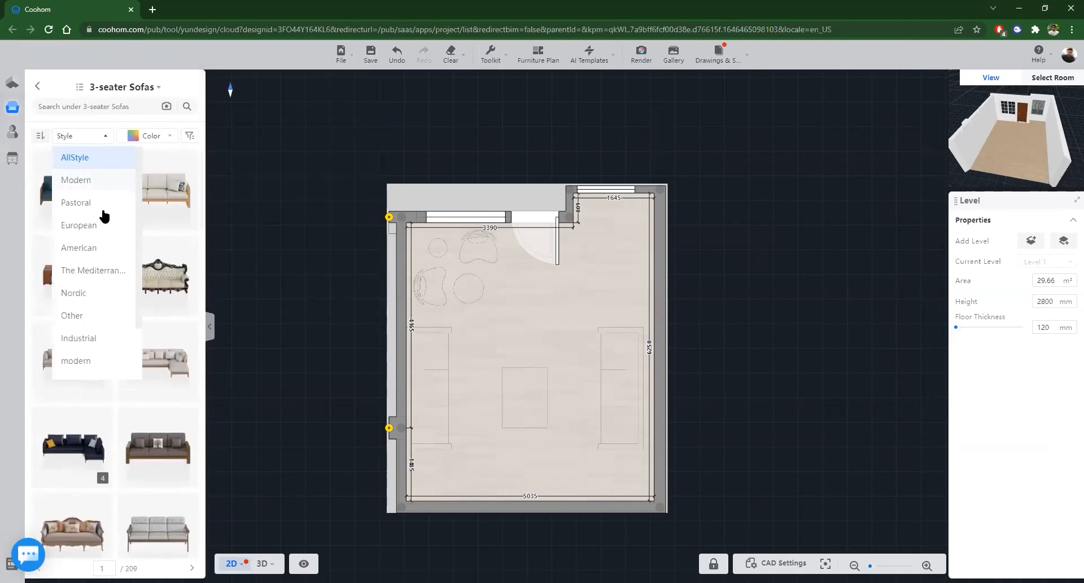
click(105, 257)
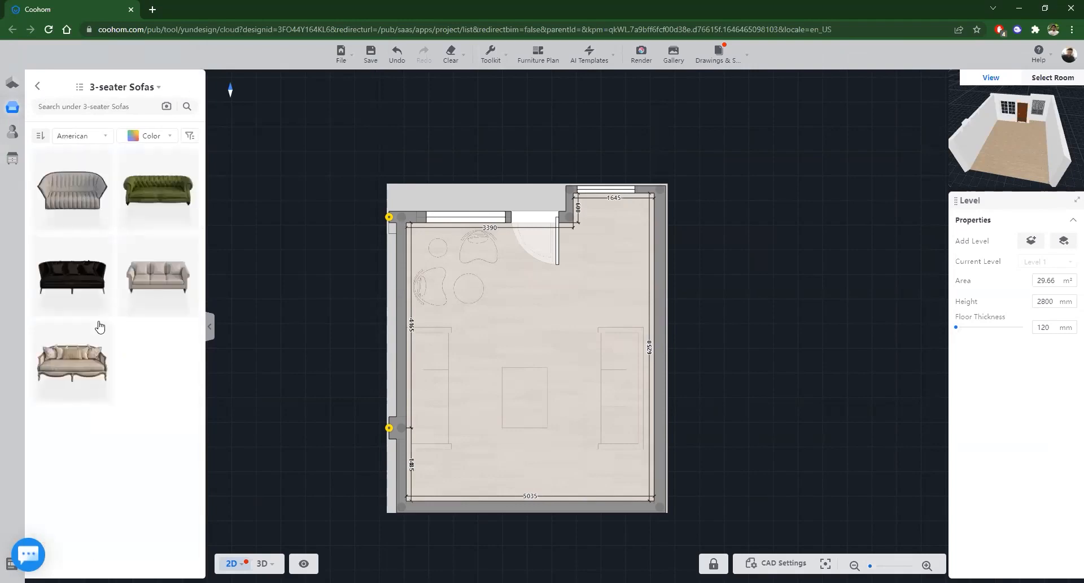
click(39, 90)
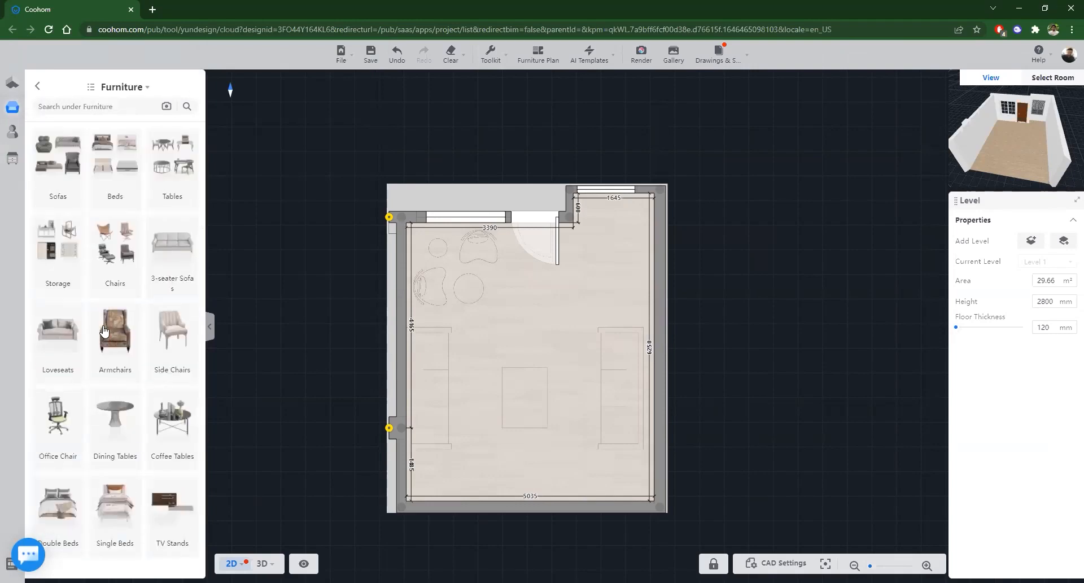
click(38, 88)
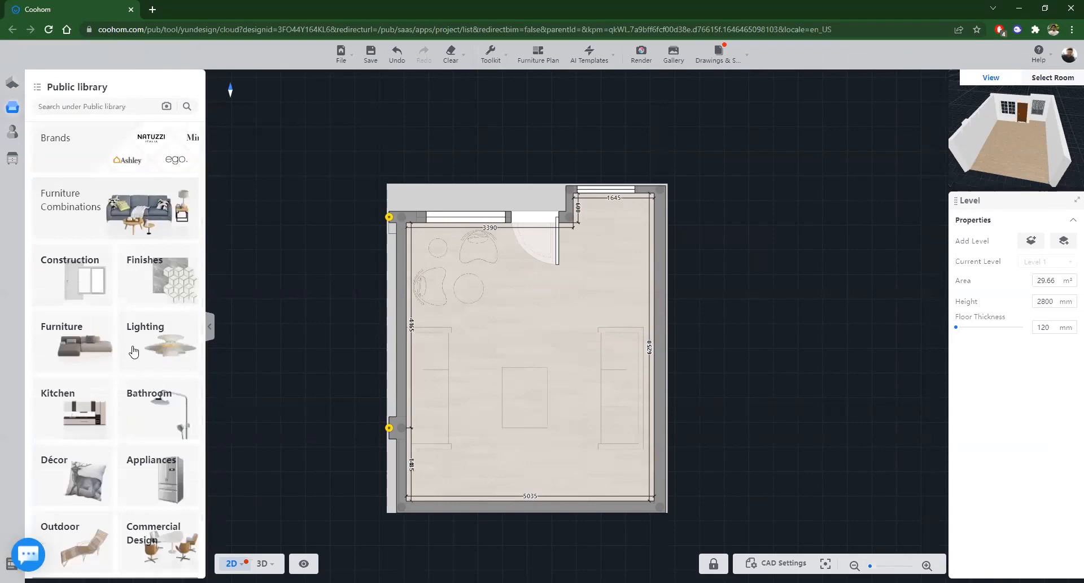
Step: Look through the Lighting category and inspect the room from several angles in 3D
click(162, 352)
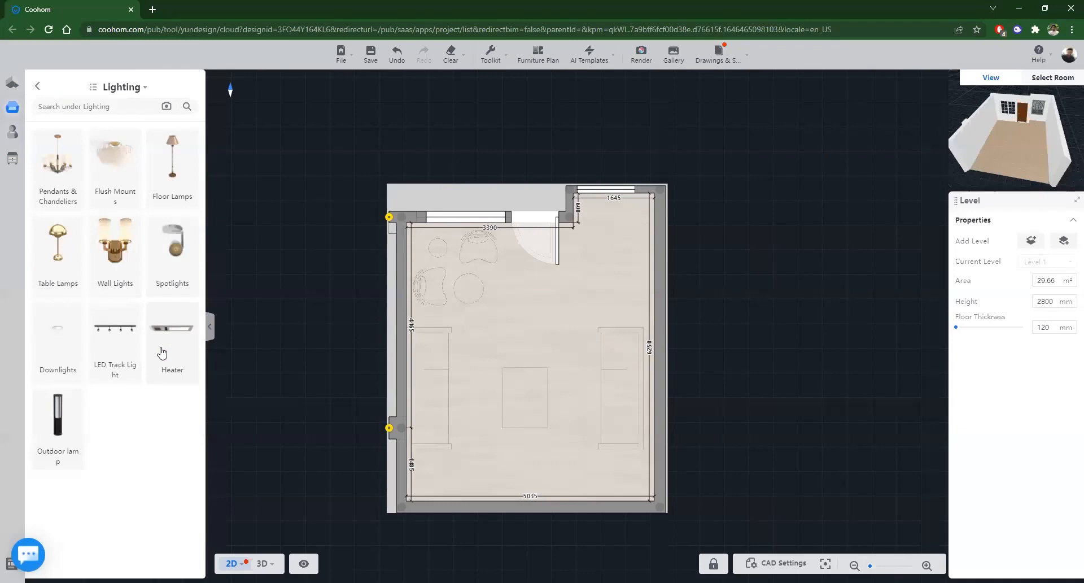
click(263, 564)
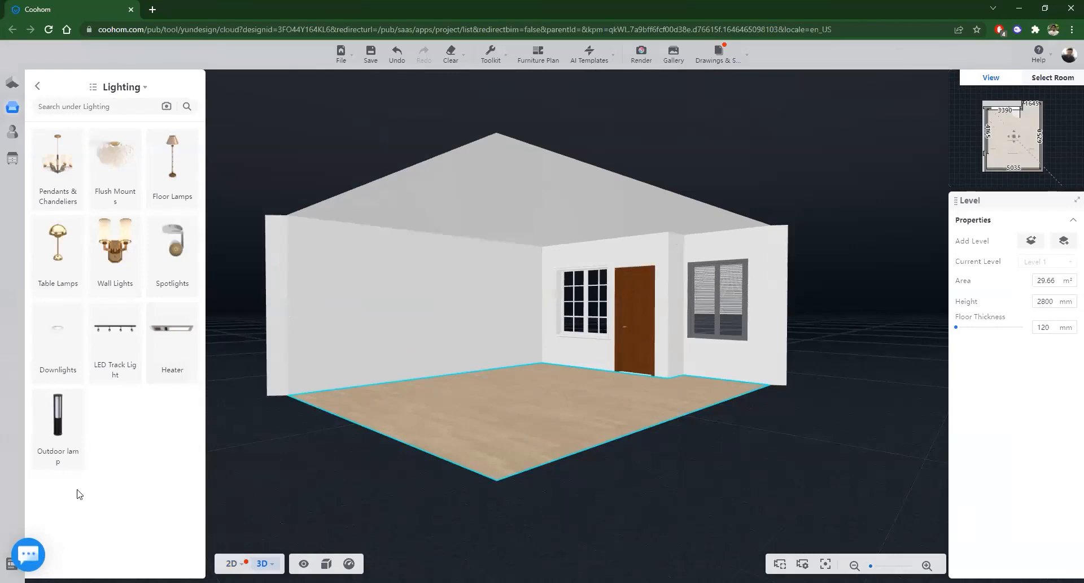
drag(596, 416, 502, 431)
drag(423, 413, 39, 92)
click(39, 92)
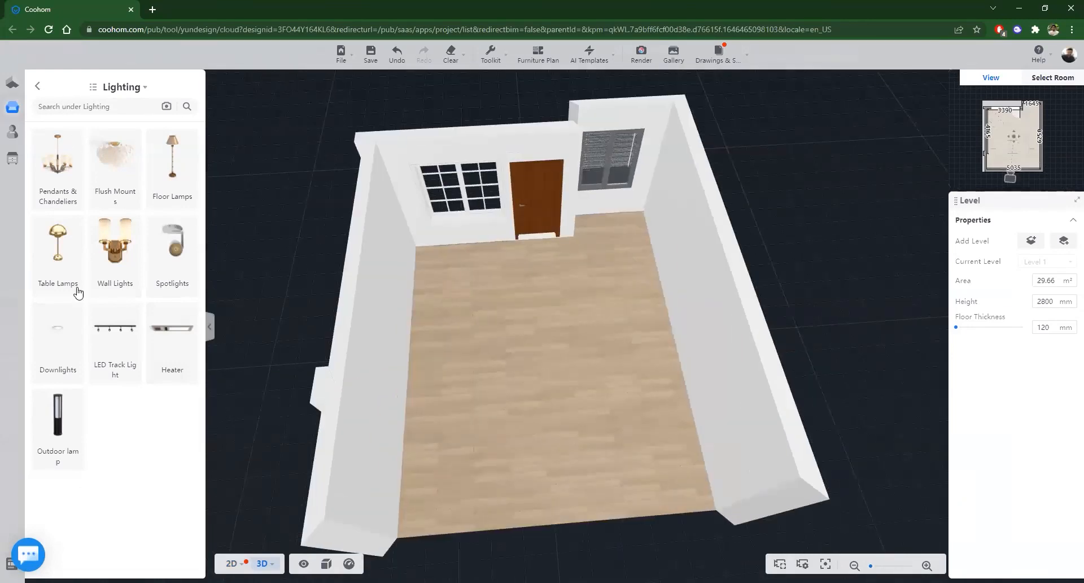
Step: Look through the Kitchen and Bathroom categories of the public library
scroll(110, 359, down, 2)
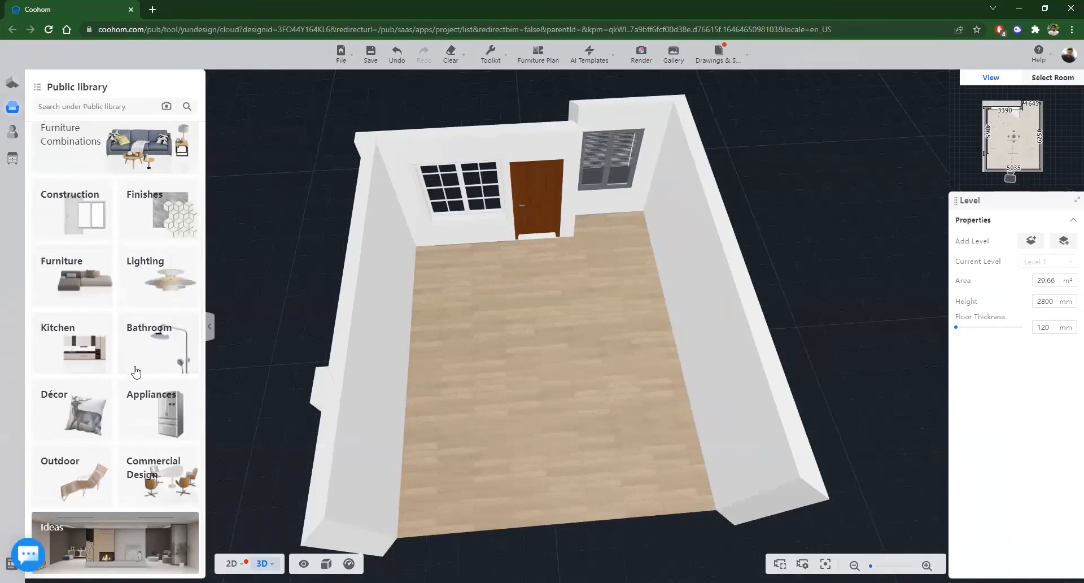
click(75, 338)
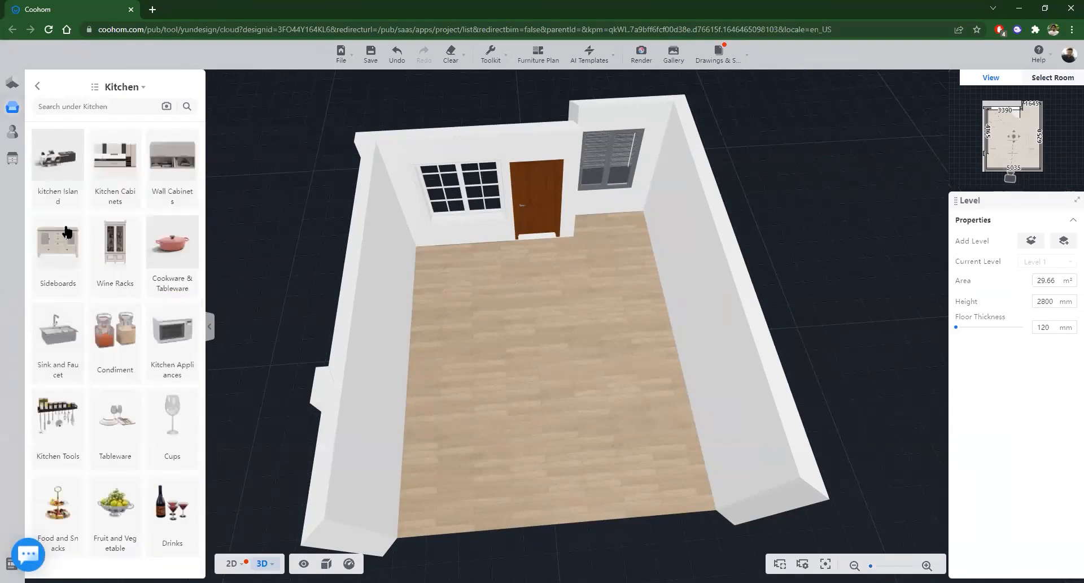
click(40, 87)
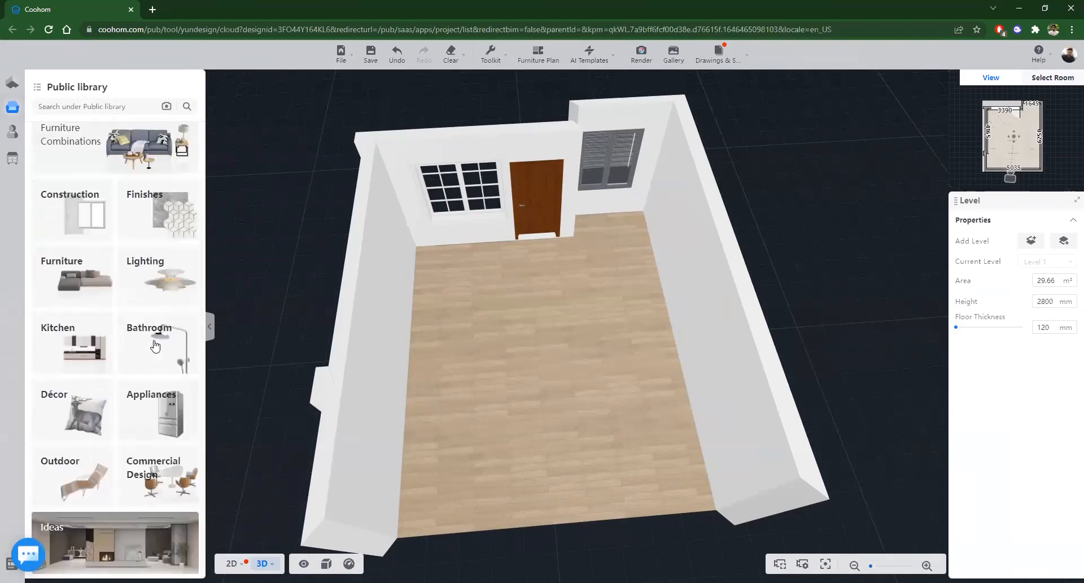
click(156, 346)
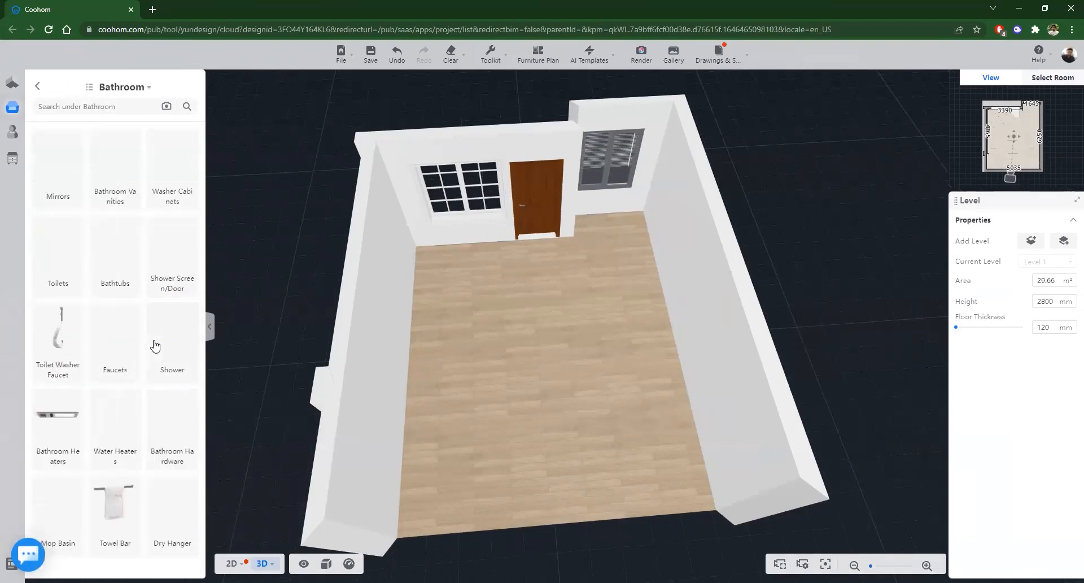
click(37, 86)
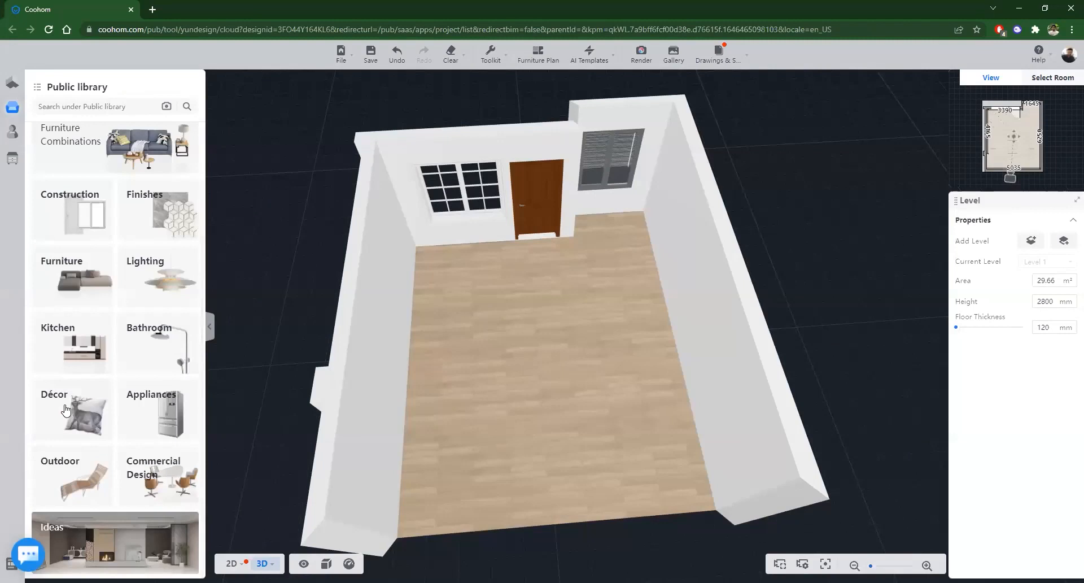
Step: Look through the Décor, Appliances and Outdoor categories, and inspect the room at eye level in 3D
click(66, 409)
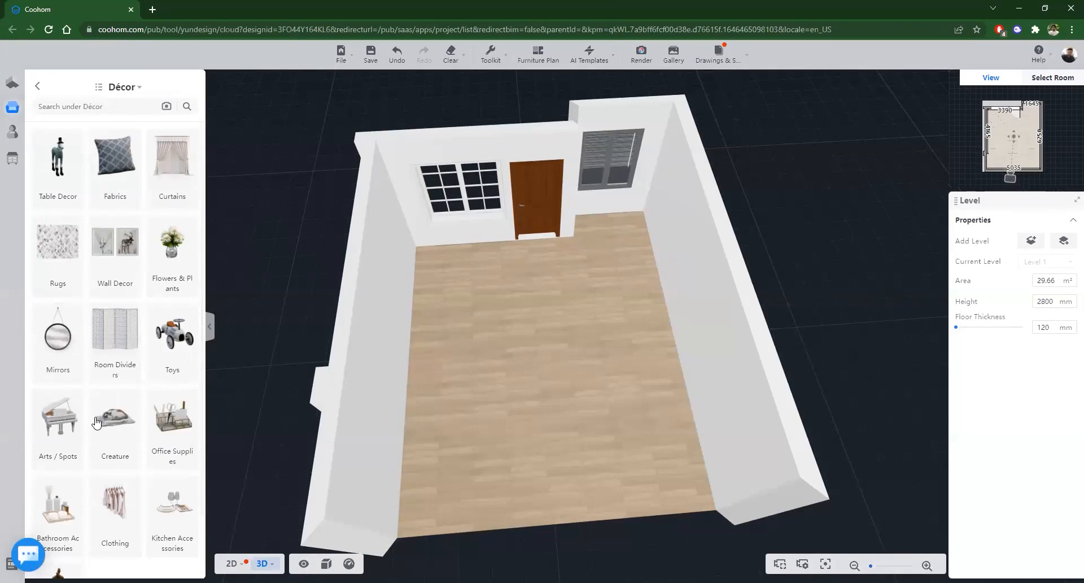
scroll(96, 423, down, 1)
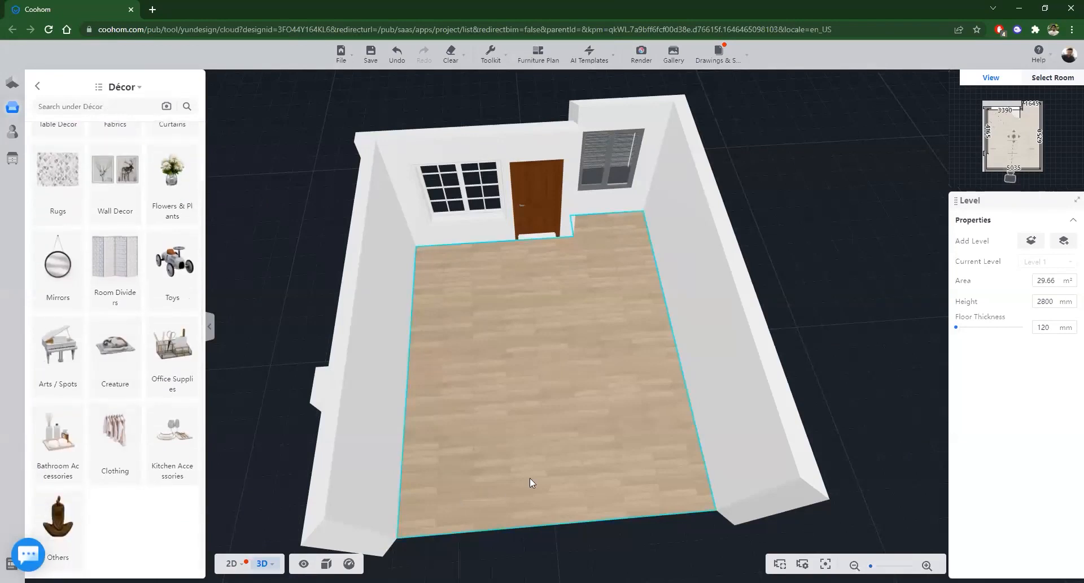
drag(504, 405, 506, 405)
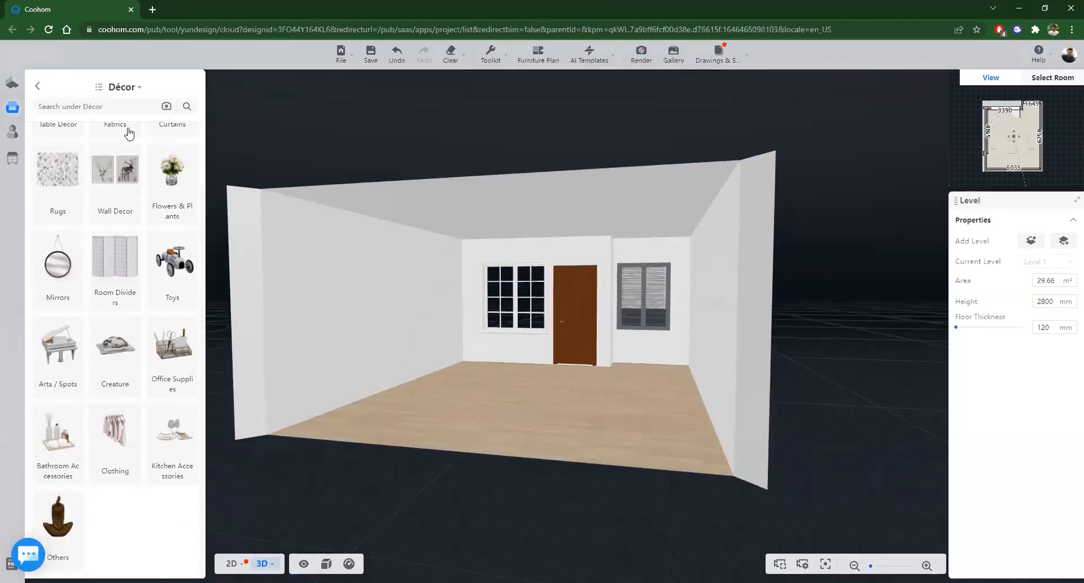
right_click(149, 393)
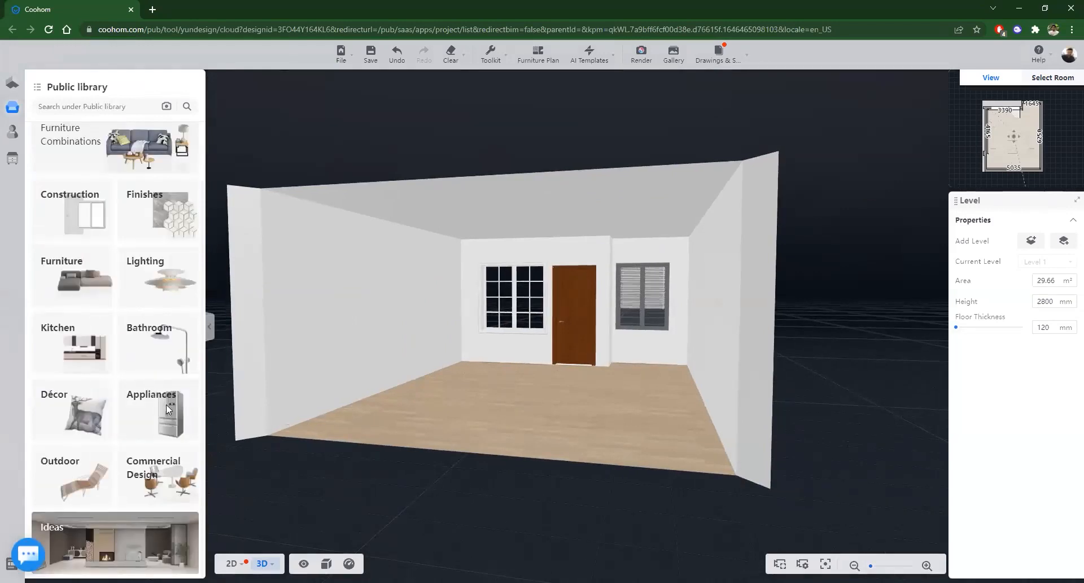
click(167, 408)
click(55, 474)
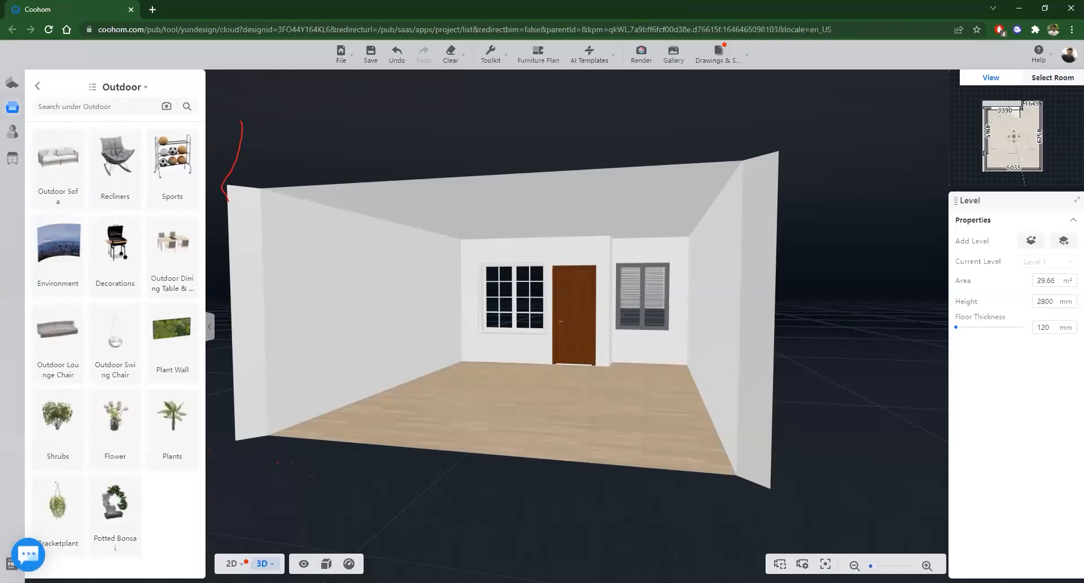
click(38, 87)
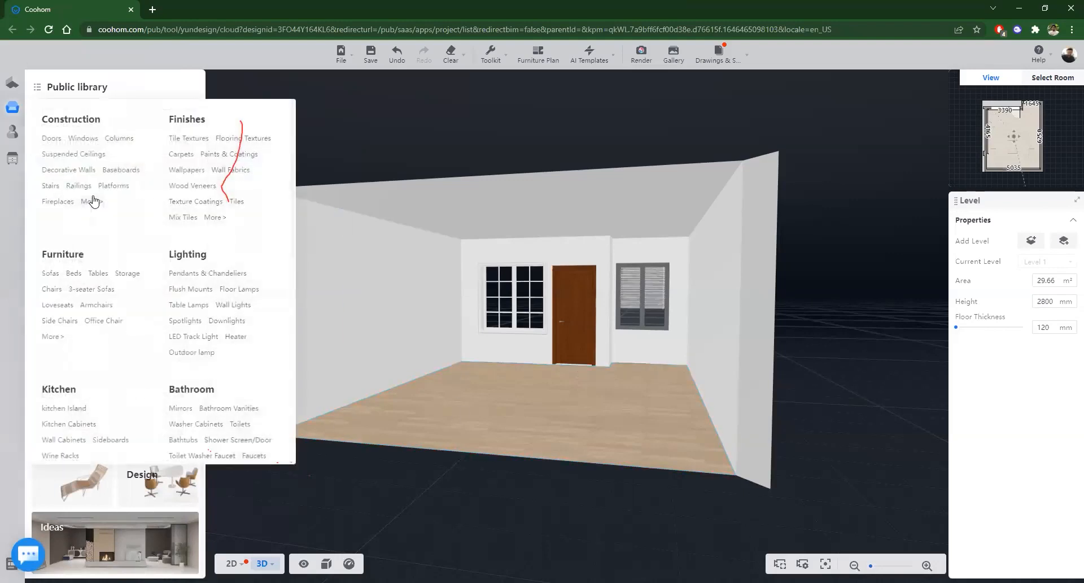
Step: Raise the 3D view above the room and browse the wood veneers among the finishes through to page 2
drag(497, 412, 429, 503)
drag(539, 424, 562, 425)
click(232, 563)
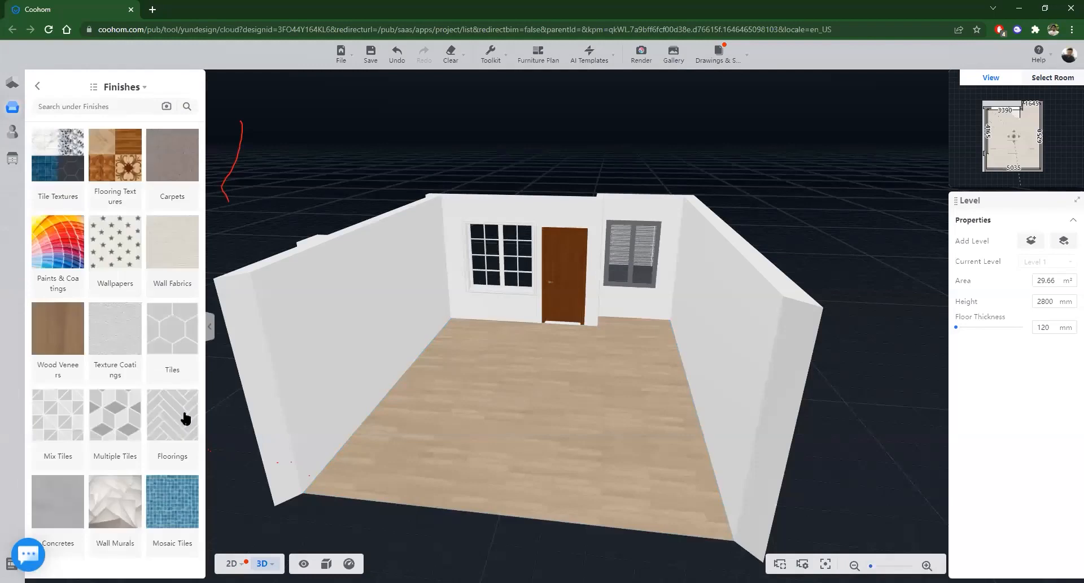
click(51, 326)
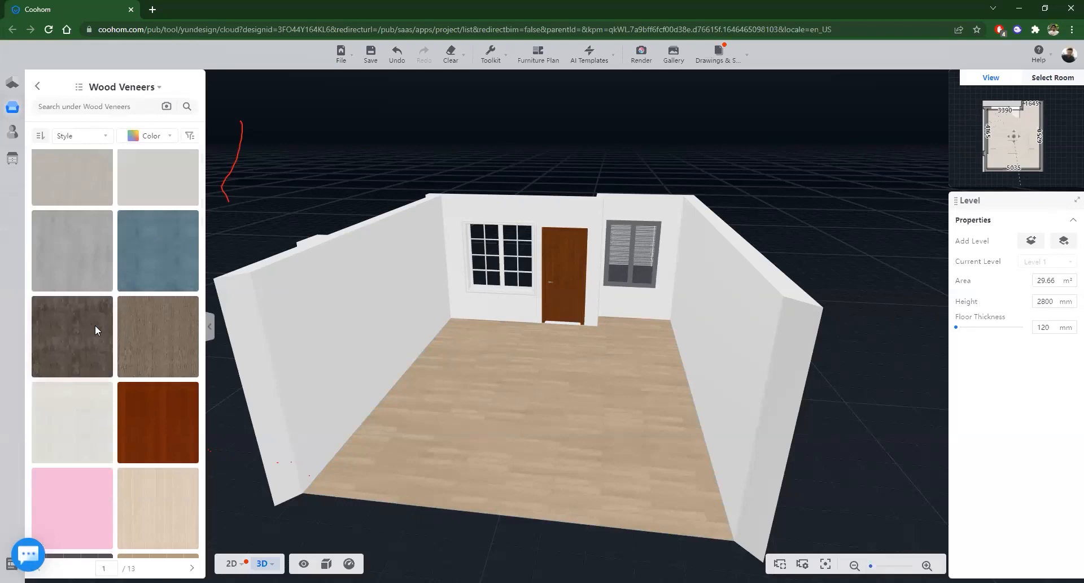
scroll(95, 324, down, 3)
scroll(88, 311, down, 5)
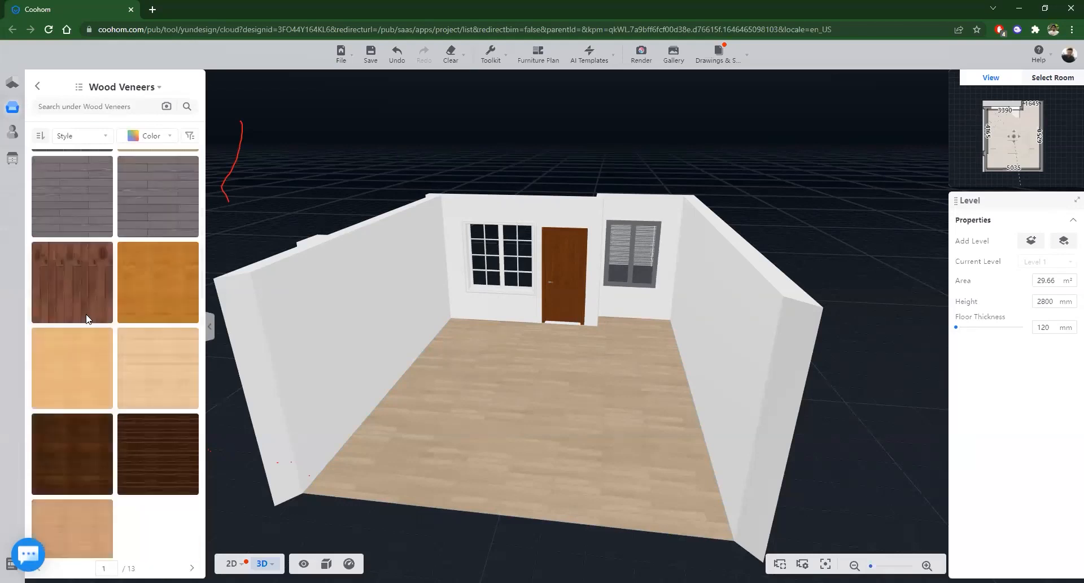
scroll(101, 361, down, 4)
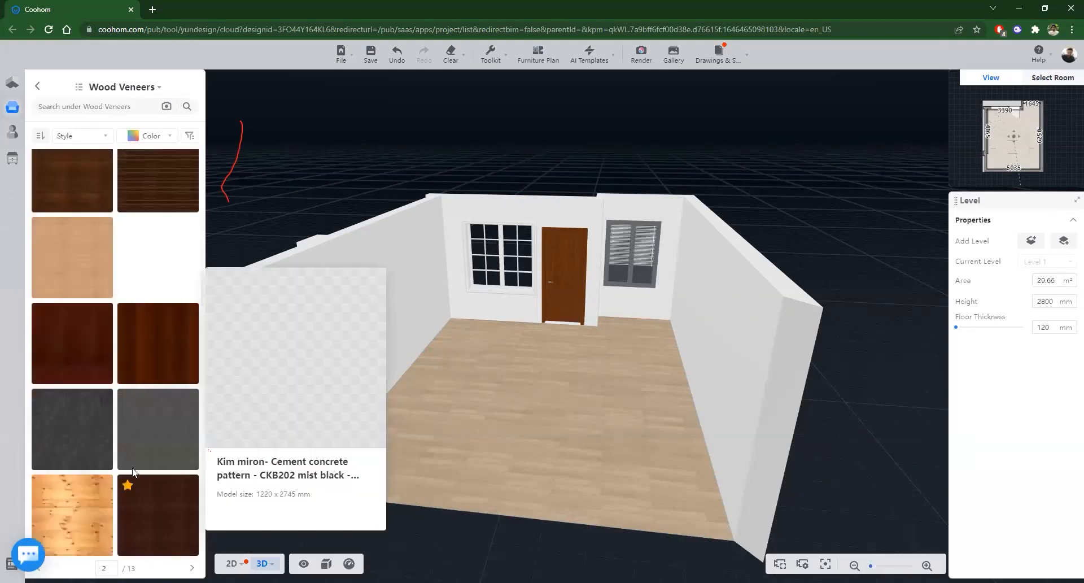
Step: Browse the wood veneers and apply the reddish-brown plank veneer from page 1 to the room's floor
scroll(61, 458, down, 3)
scroll(101, 368, down, 3)
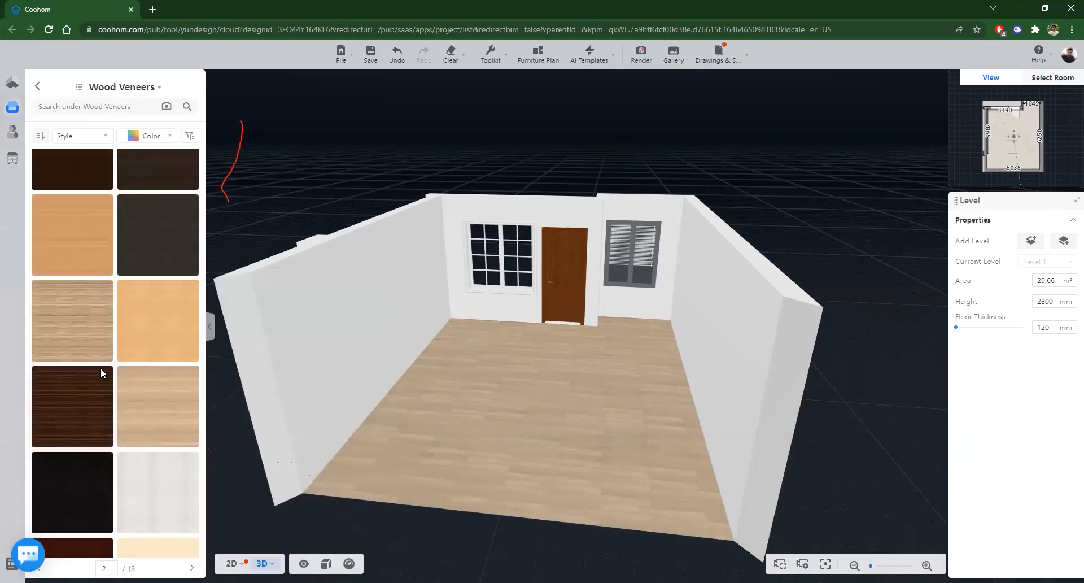
scroll(102, 422, down, 3)
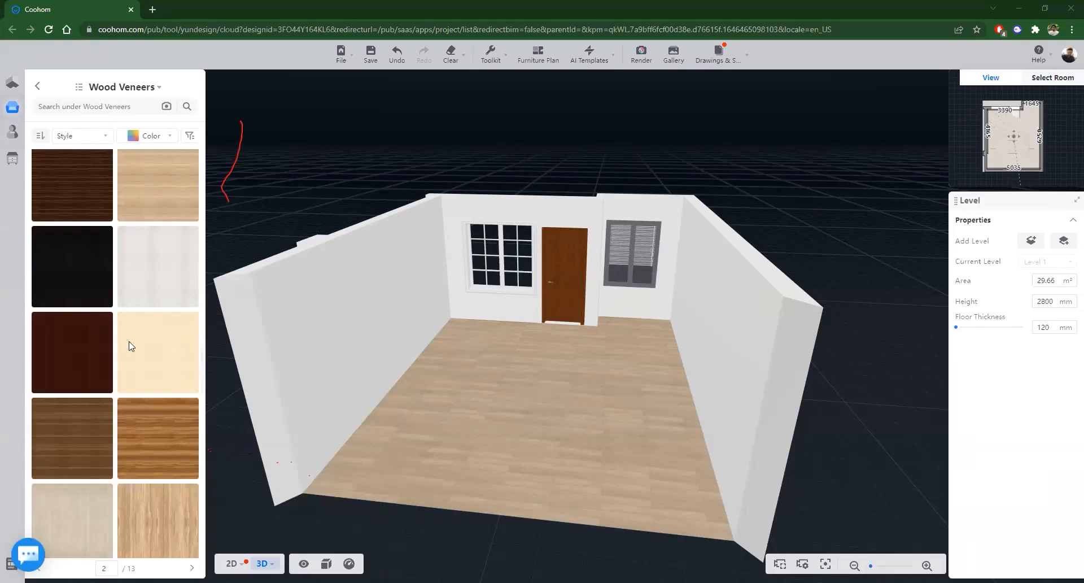
scroll(130, 346, down, 3)
scroll(97, 440, down, 1)
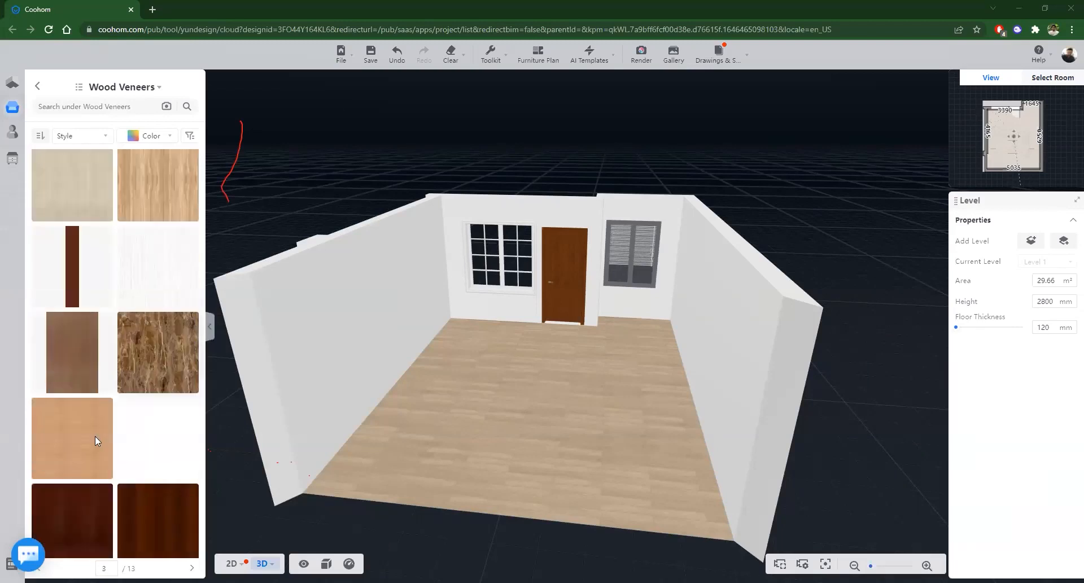
scroll(92, 442, up, 6)
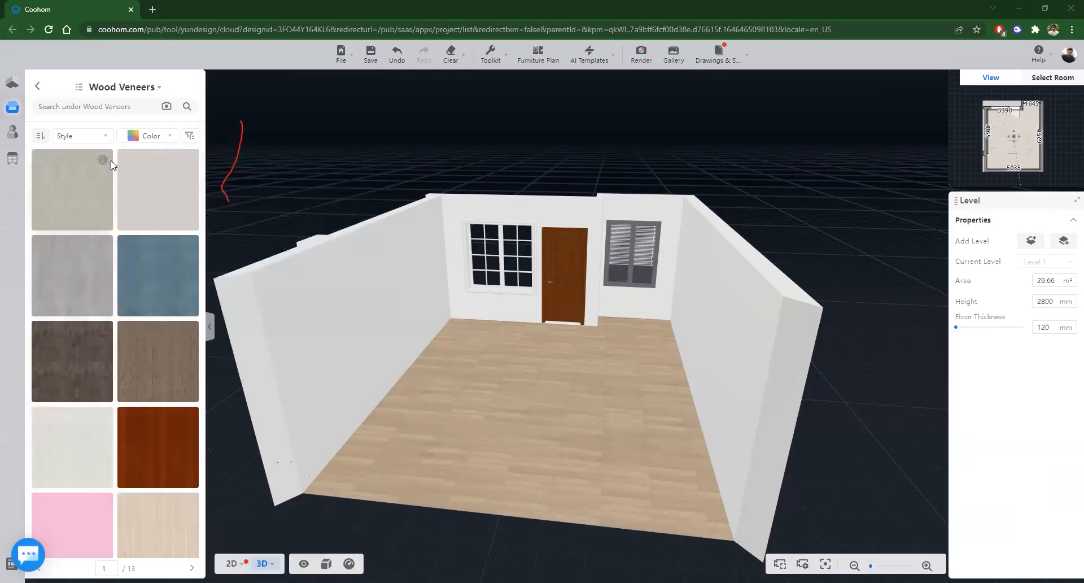
mouse_move(105, 163)
scroll(97, 308, down, 6)
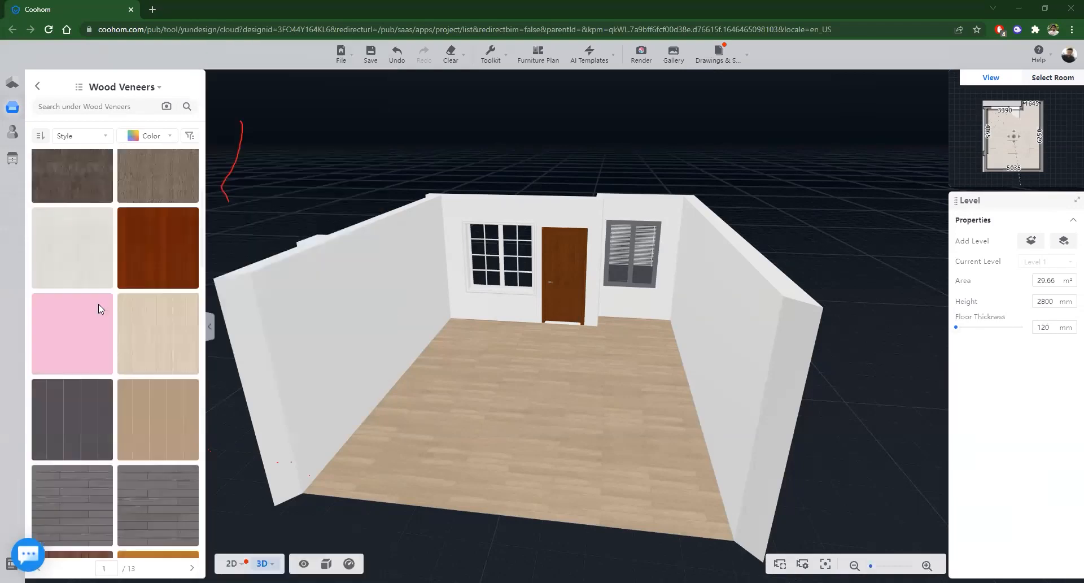
scroll(92, 319, down, 2)
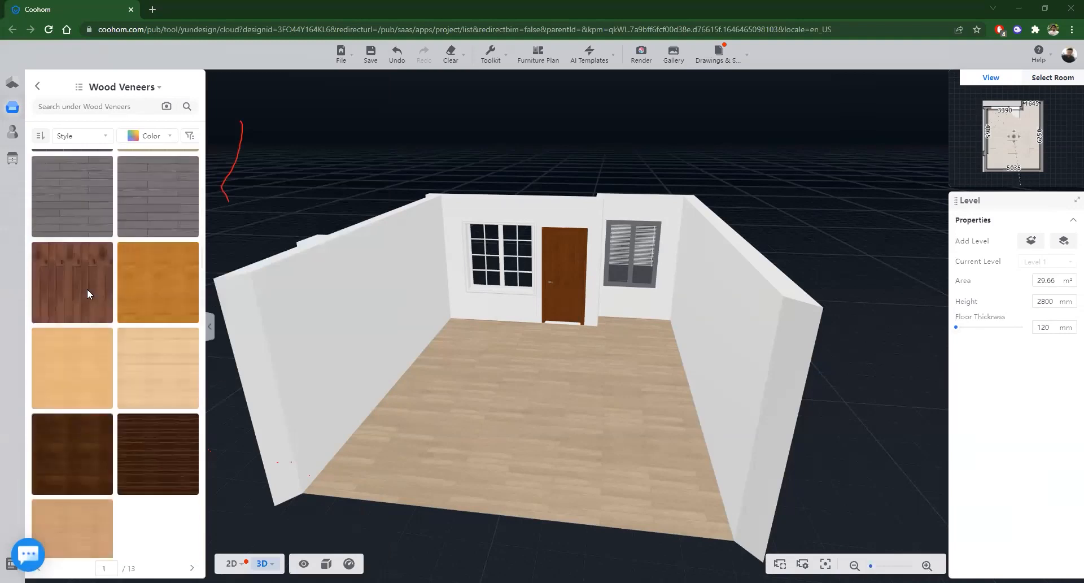
click(86, 294)
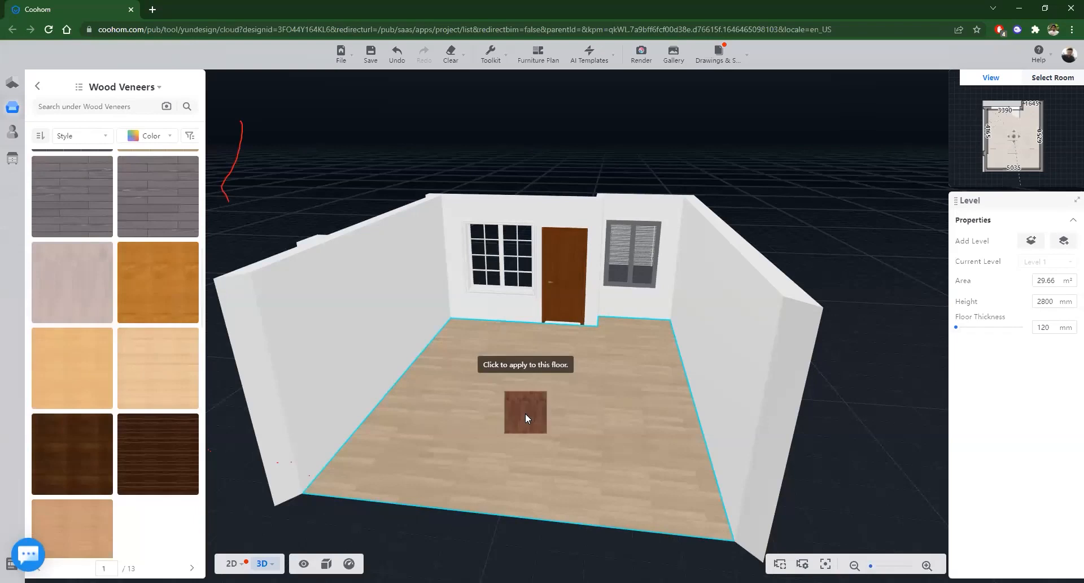
click(525, 414)
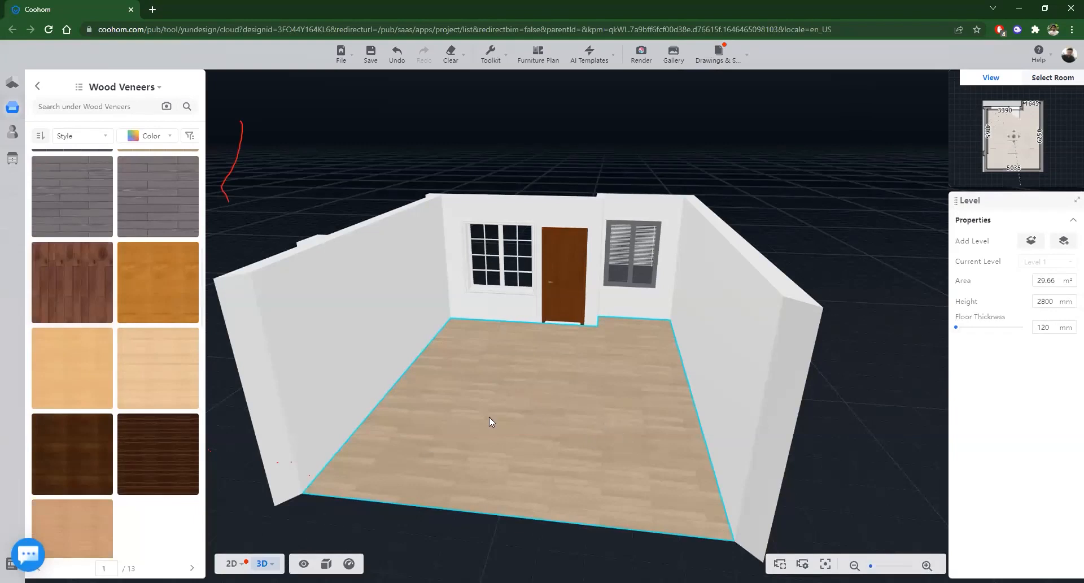
key(1)
key(3)
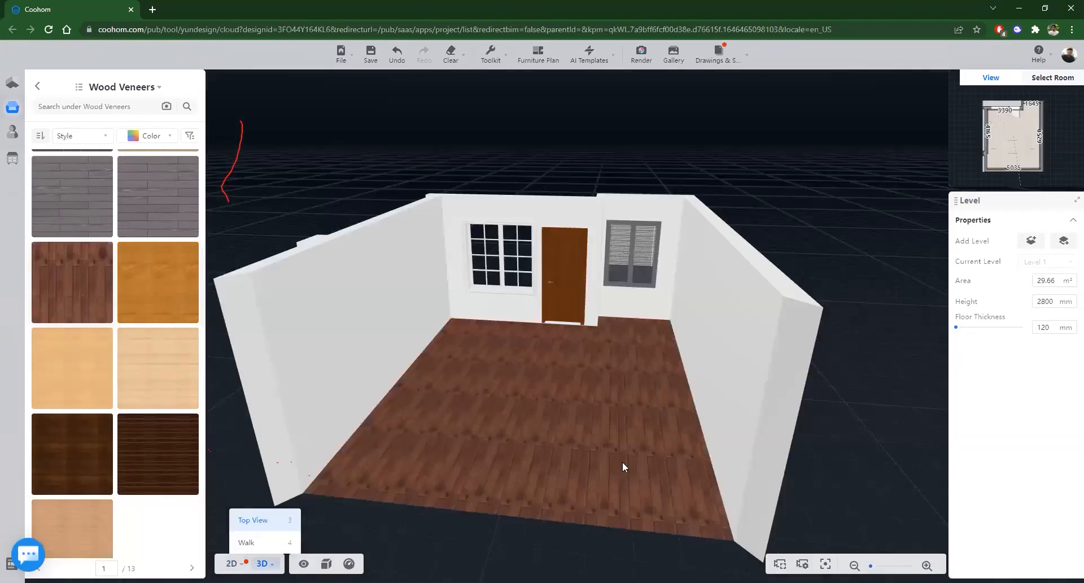
Step: Set the angle of the floor's wood plank texture to 90°
drag(428, 477, 392, 474)
drag(502, 474, 694, 452)
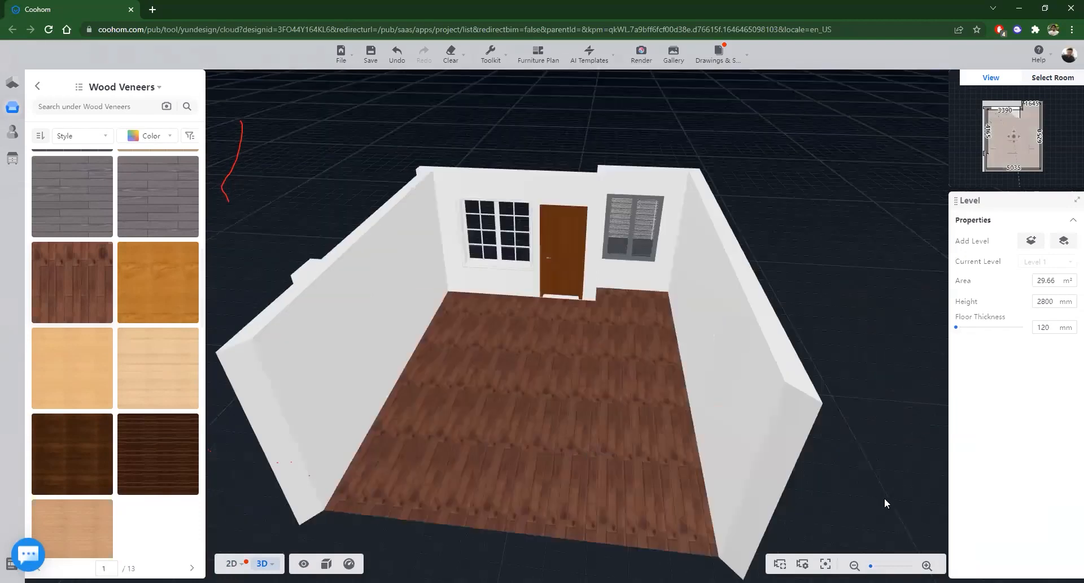
drag(885, 500, 890, 499)
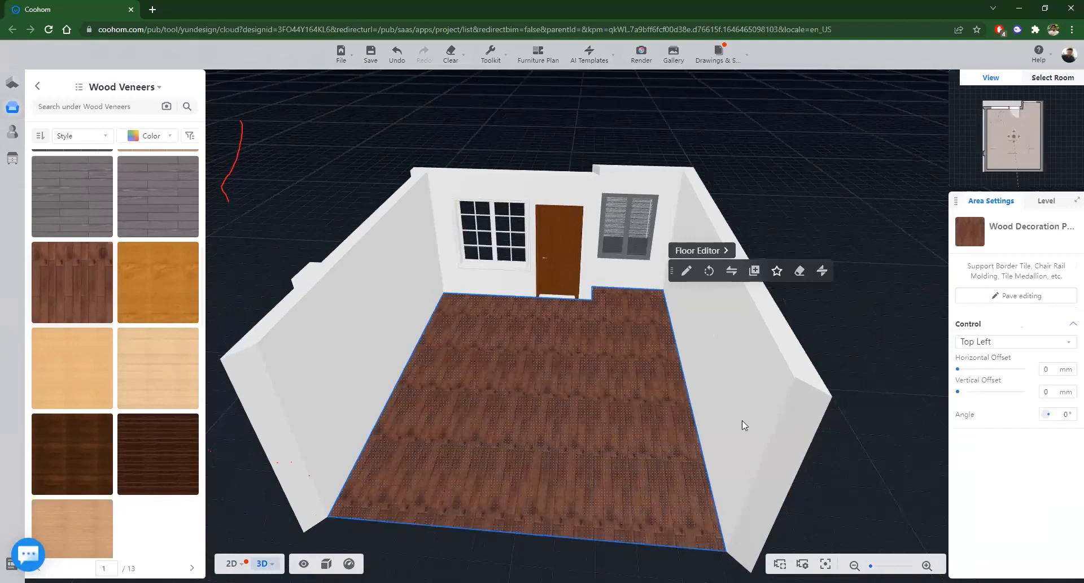
drag(578, 462, 589, 462)
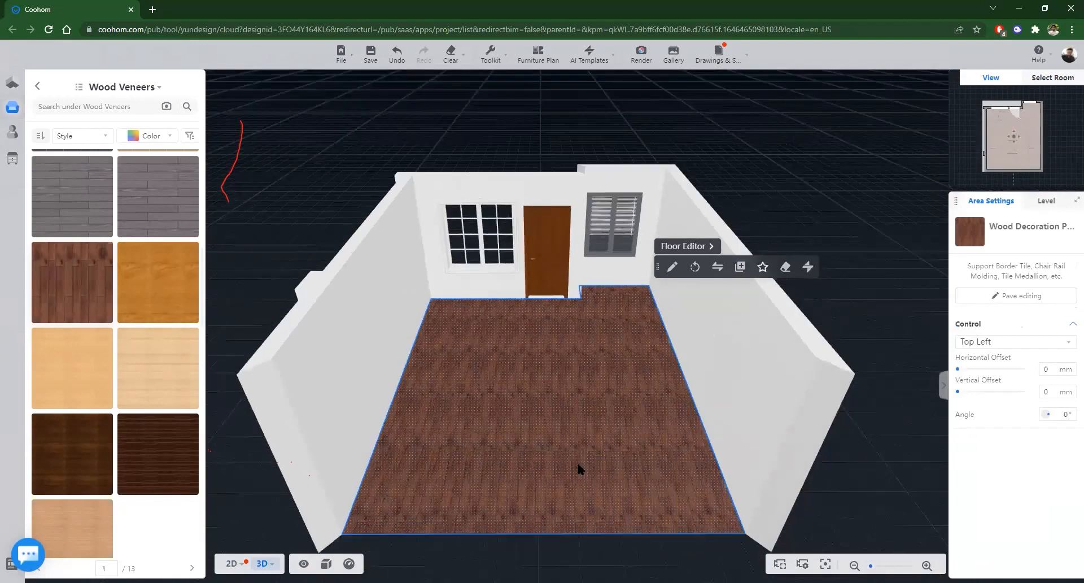
click(578, 463)
drag(700, 402, 582, 430)
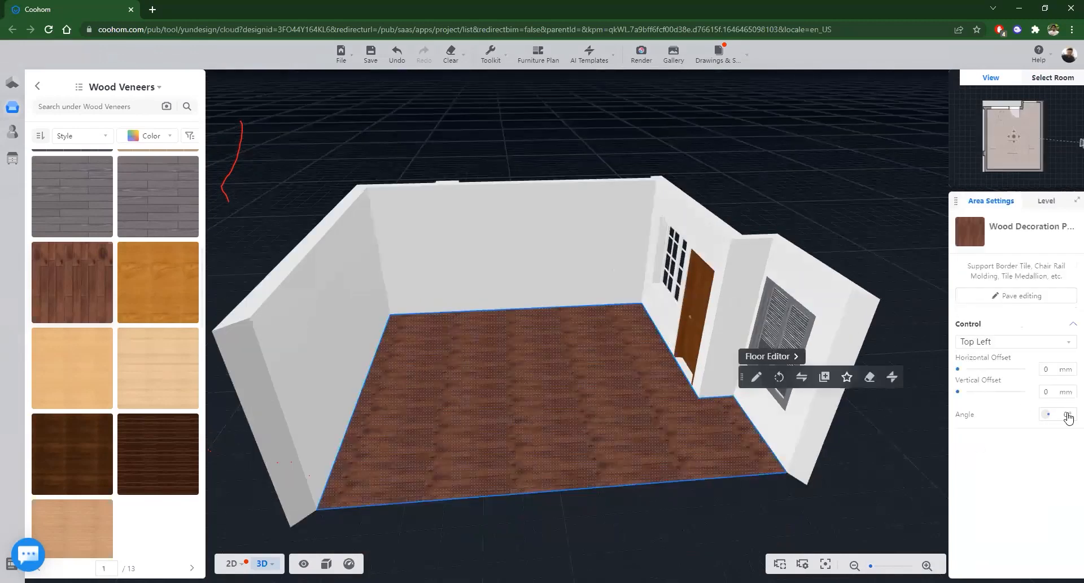
click(1068, 416)
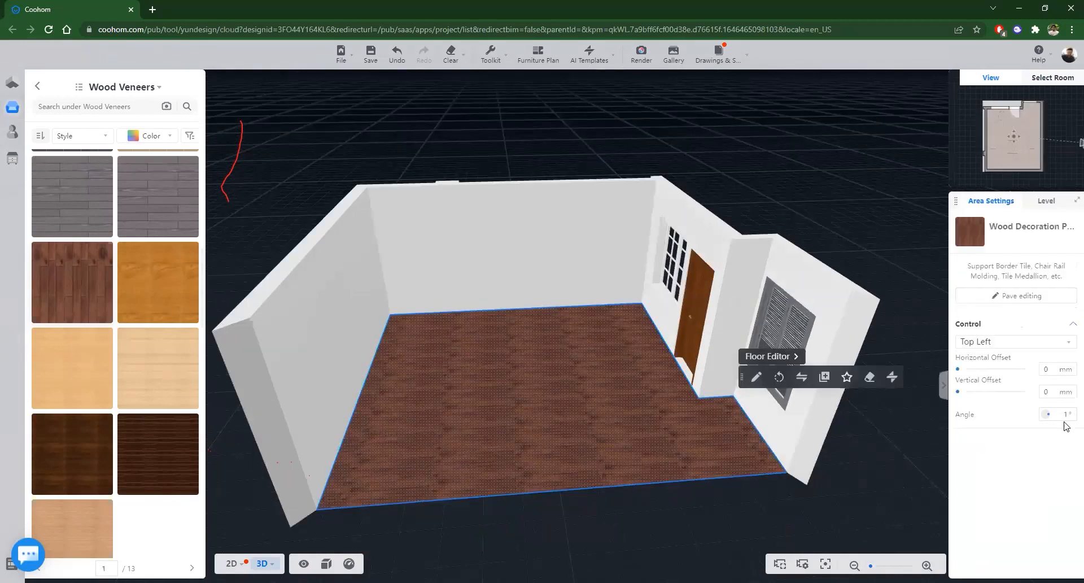
key(BackSpace)
text(90)
click(779, 493)
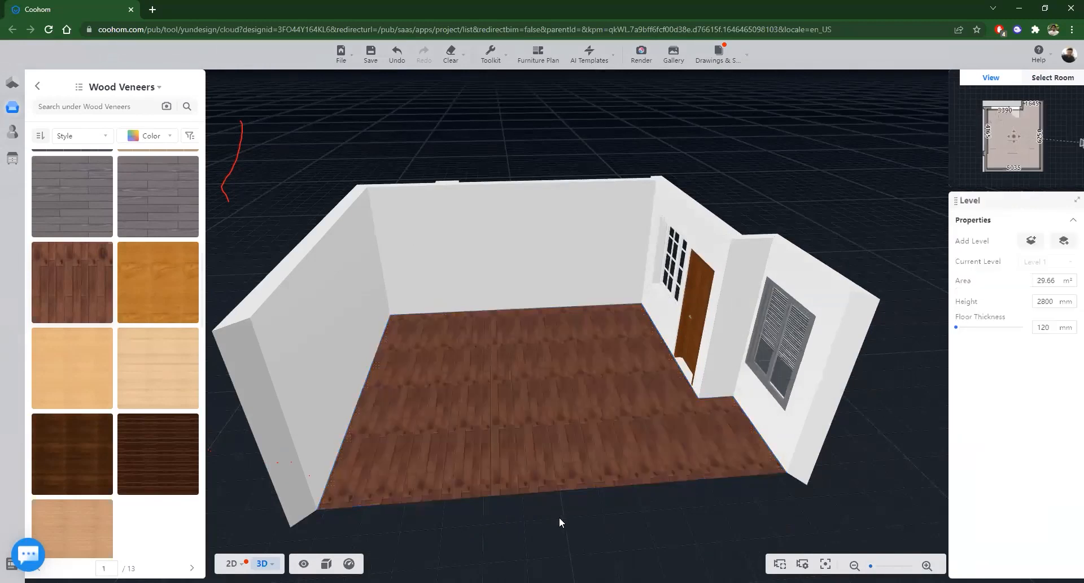
Step: Inspect the rotated plank flooring in 3D and compare it with the 2D plan
drag(728, 546, 239, 562)
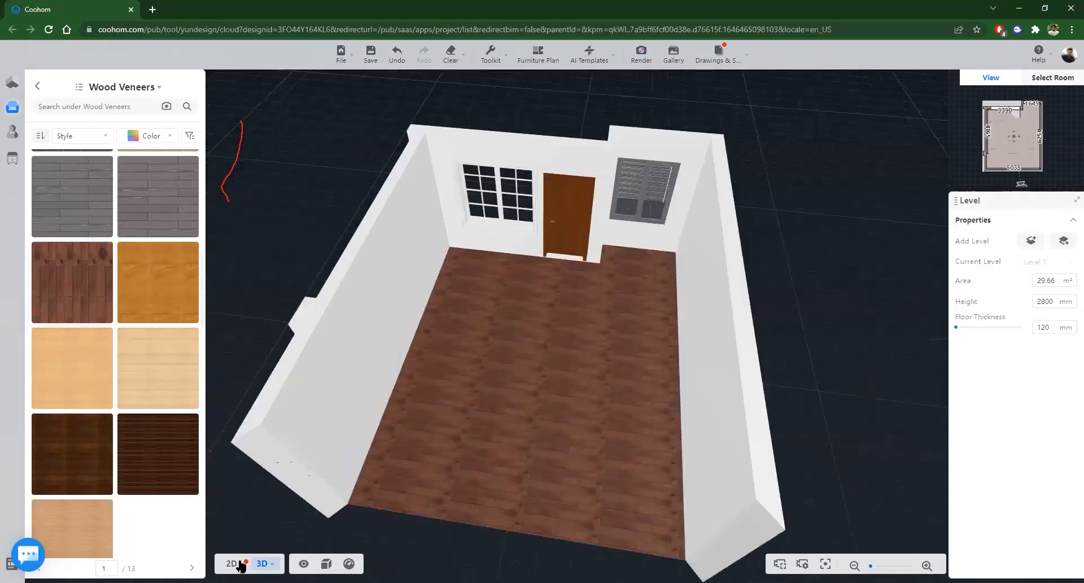
click(231, 564)
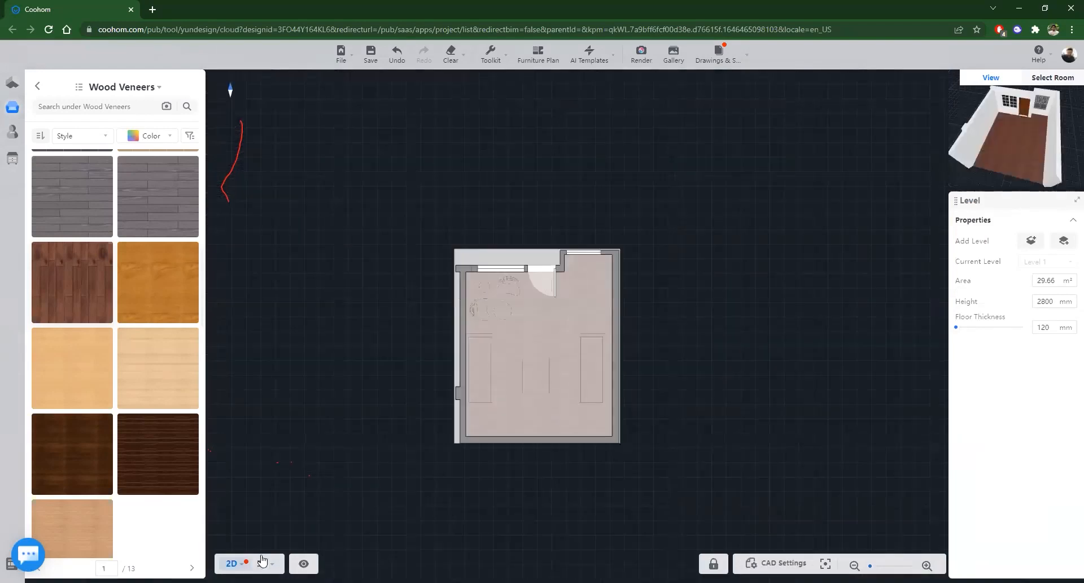
click(262, 561)
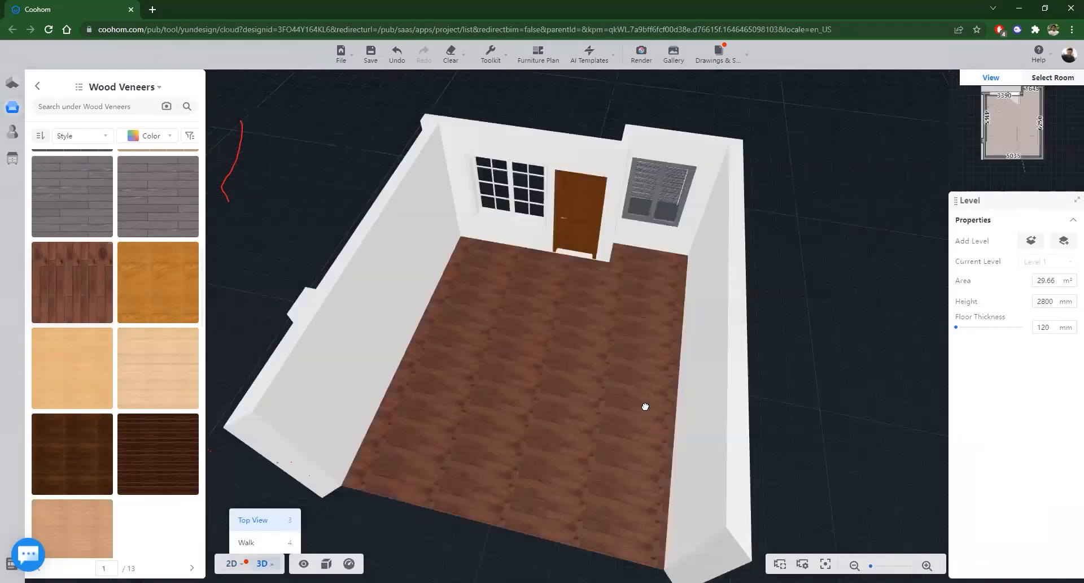
drag(645, 407, 688, 441)
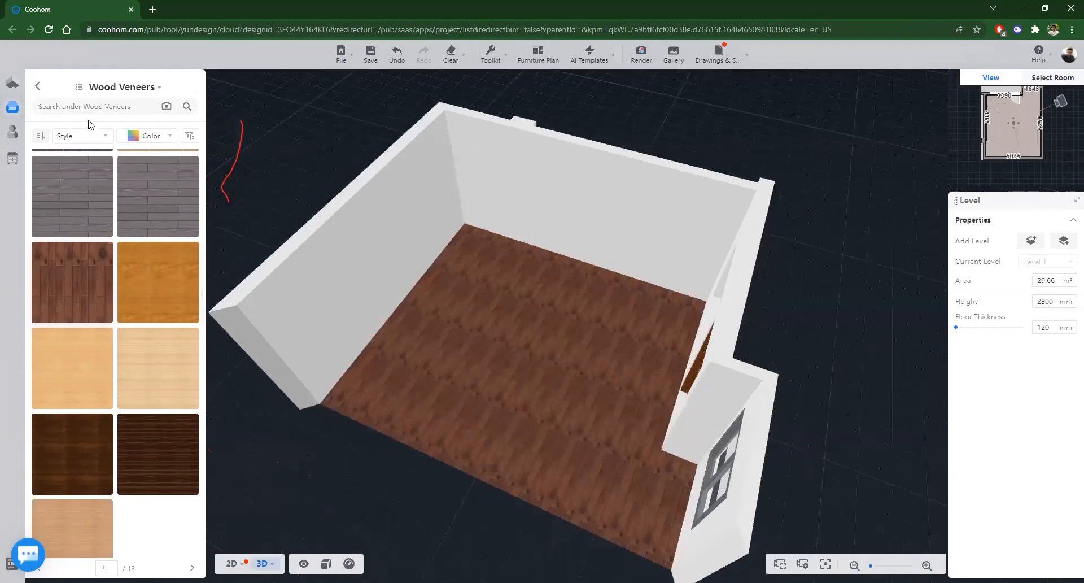
Step: Apply the grey Panoramic Lijia tiles-88107 (800x800) from the Polished Tiles textures to the room's floor
click(37, 86)
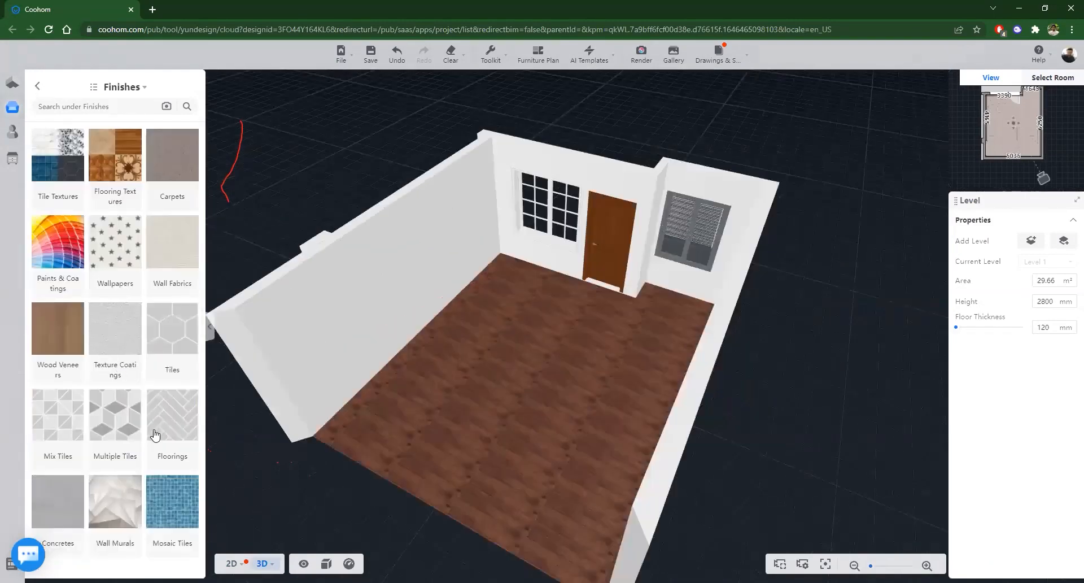
click(68, 168)
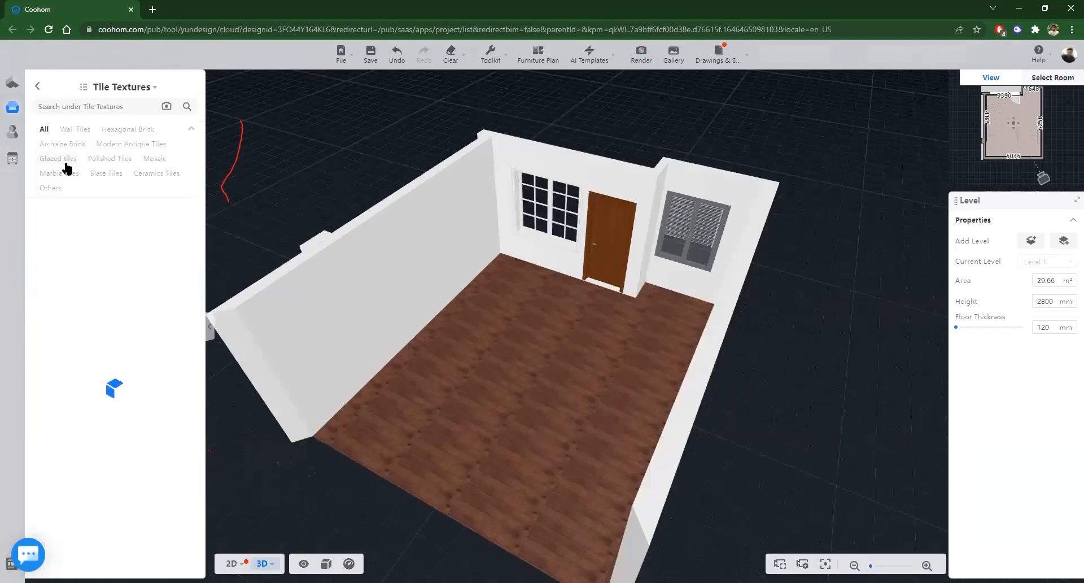
click(116, 163)
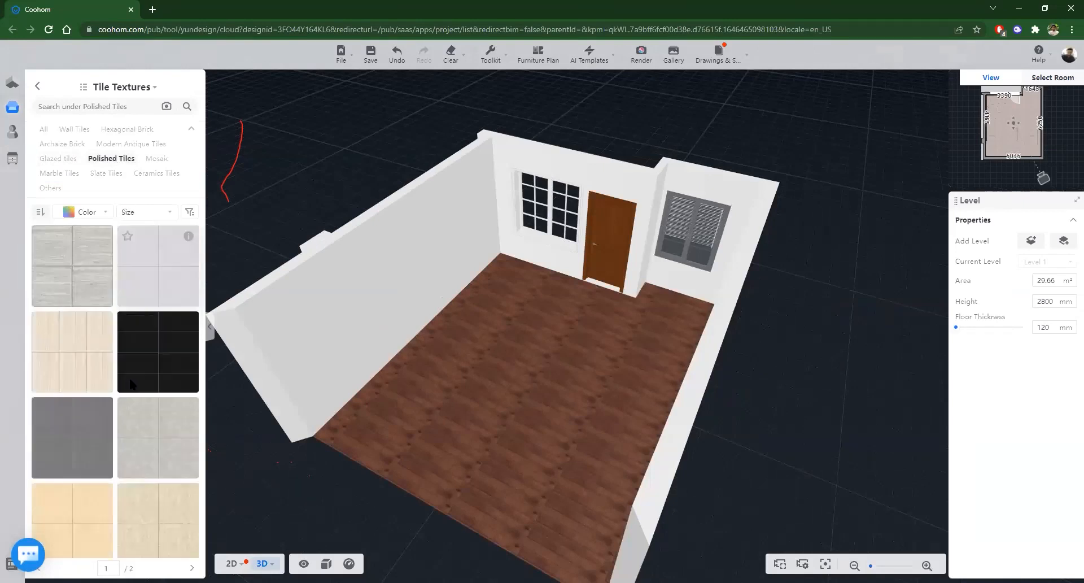
scroll(132, 384, down, 5)
scroll(130, 382, down, 5)
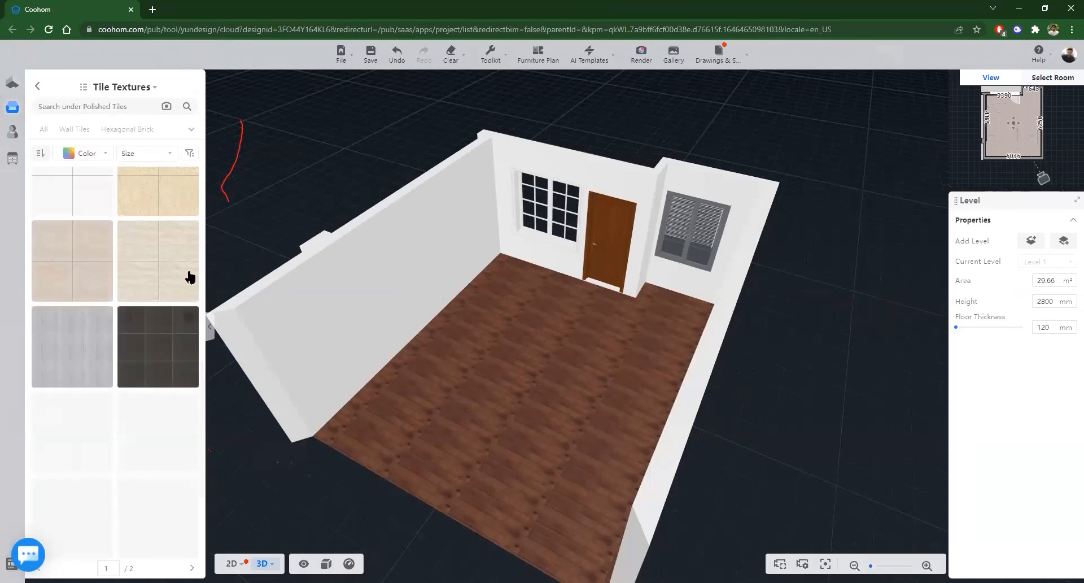
scroll(190, 277, down, 2)
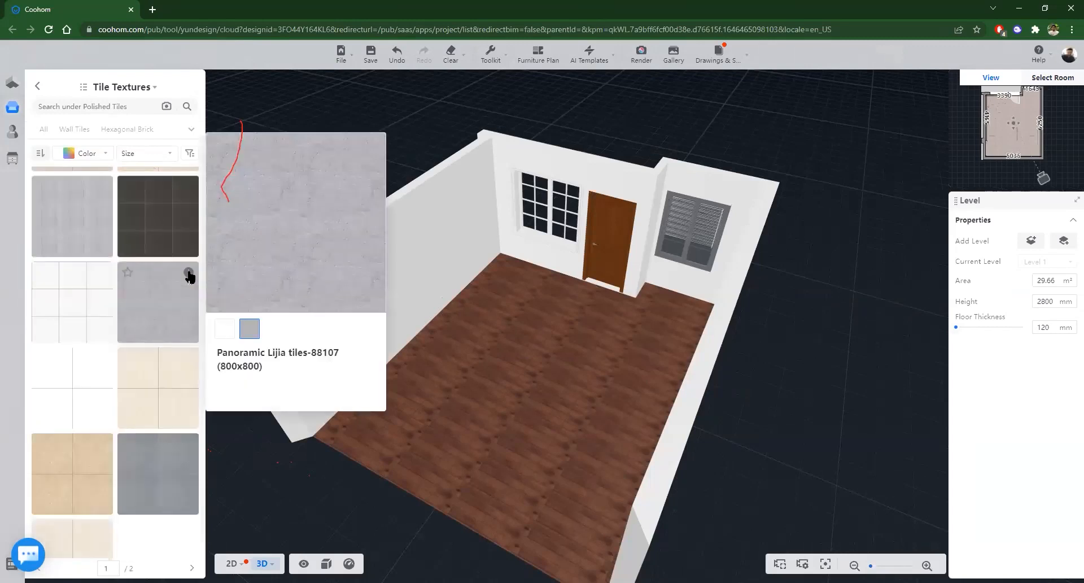
drag(155, 296, 357, 436)
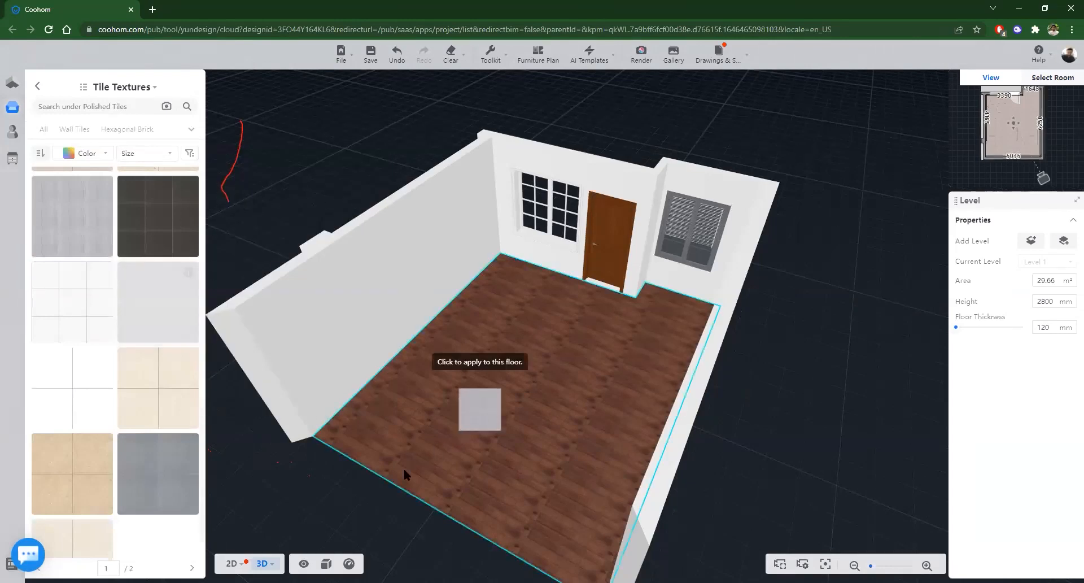
click(459, 487)
Step: Inspect the grey tiled floor and the room from several angles in 3D
mouse_move(434, 498)
mouse_down()
mouse_move(375, 505)
mouse_move(415, 508)
mouse_up()
drag(447, 476, 629, 479)
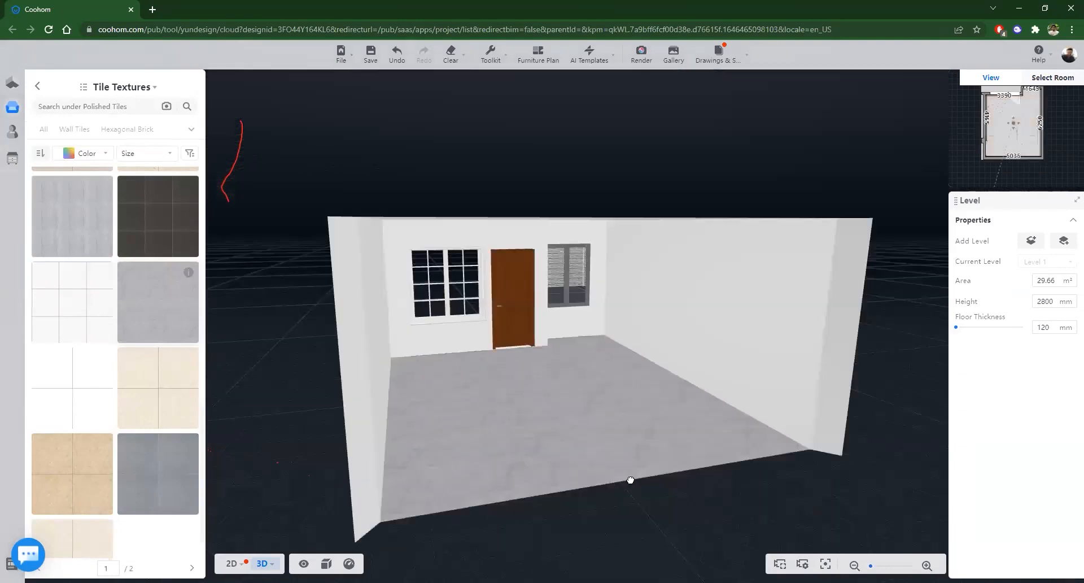
drag(471, 507, 582, 487)
drag(617, 452, 586, 473)
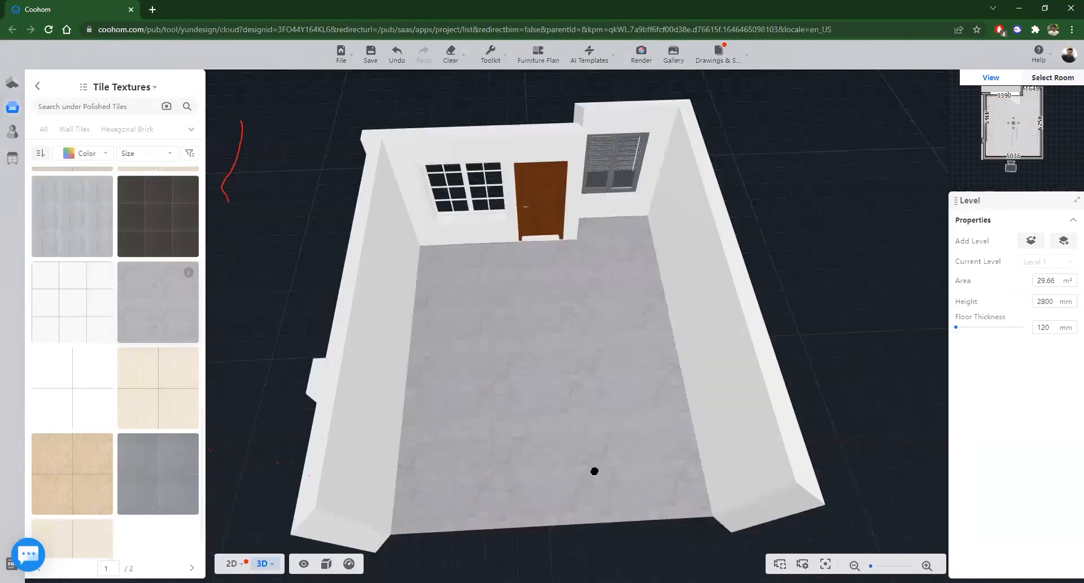
drag(594, 471, 595, 418)
drag(594, 478, 559, 459)
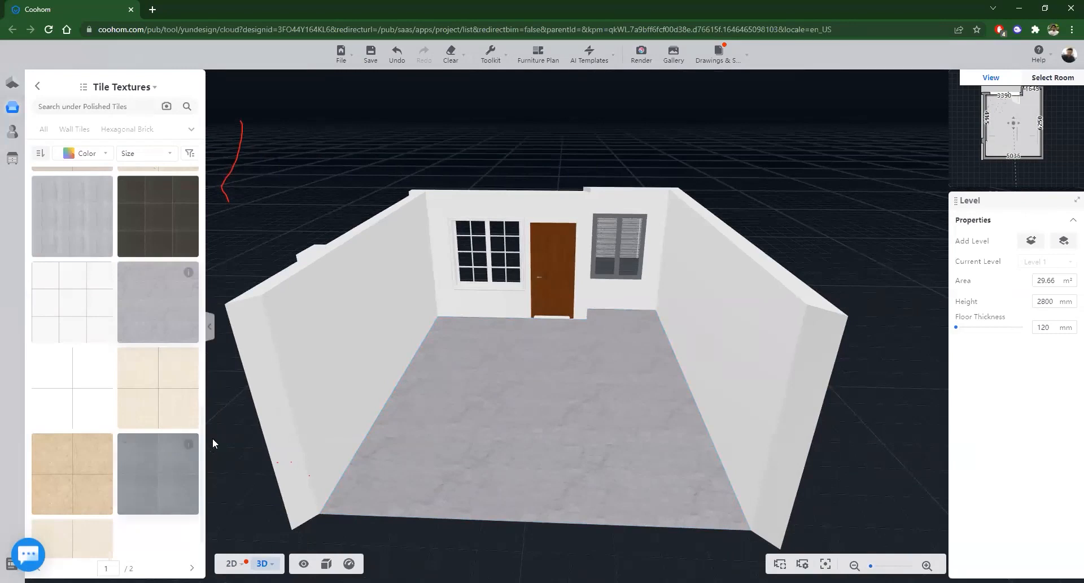
mouse_move(479, 406)
mouse_down()
mouse_move(574, 415)
mouse_move(465, 403)
mouse_up()
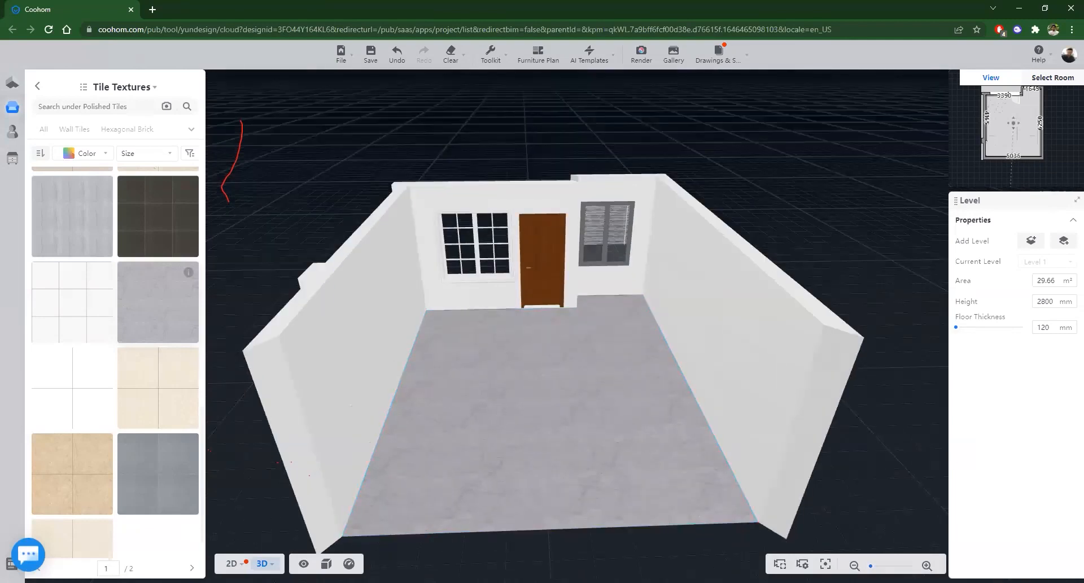
Step: Return to the 2D plan and open the Furniture category of the public library
click(232, 563)
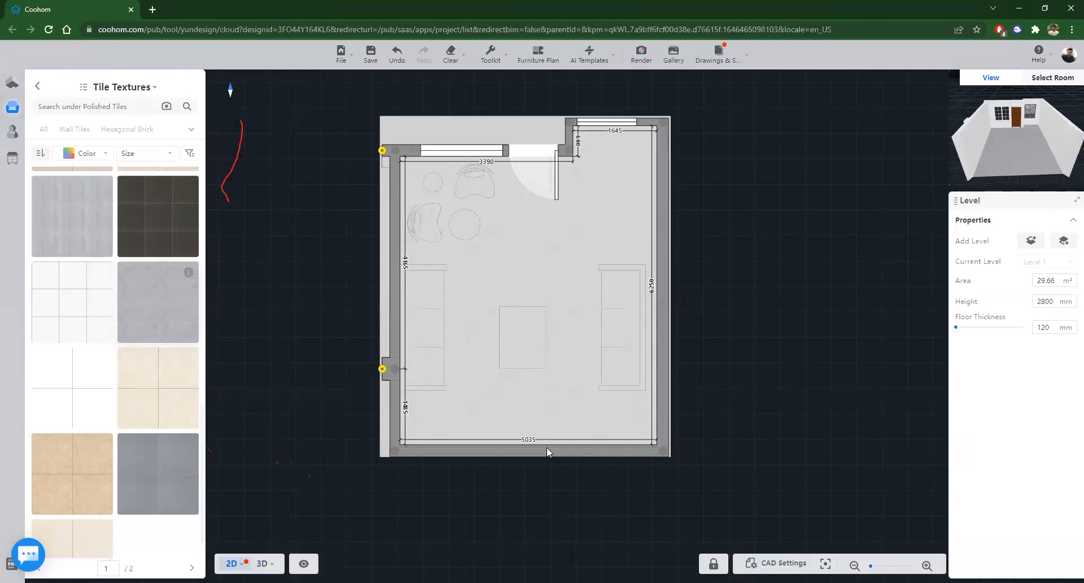
click(37, 86)
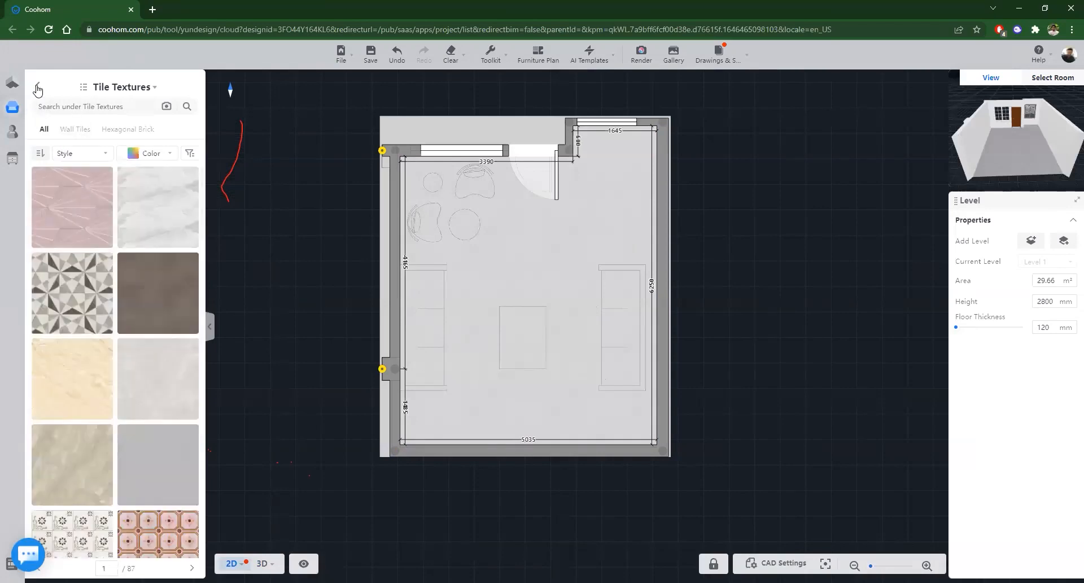
click(37, 88)
click(38, 87)
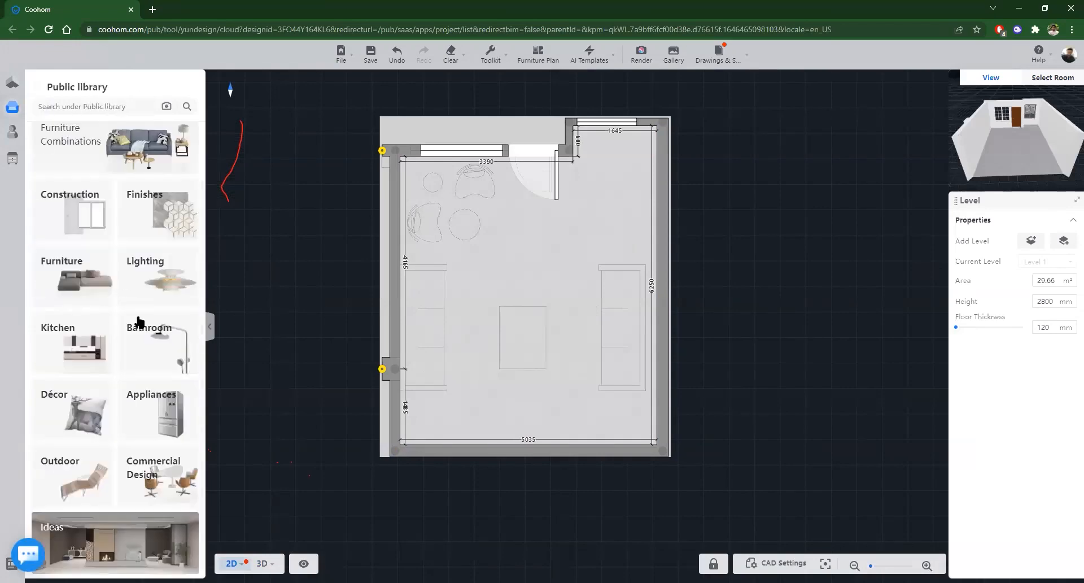
click(83, 275)
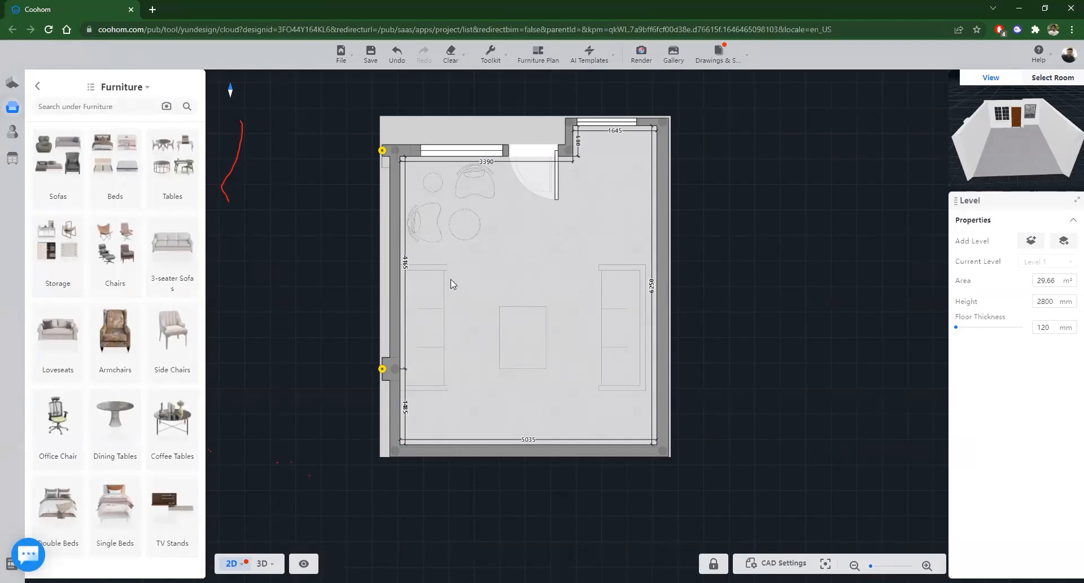
scroll(424, 365, up, 3)
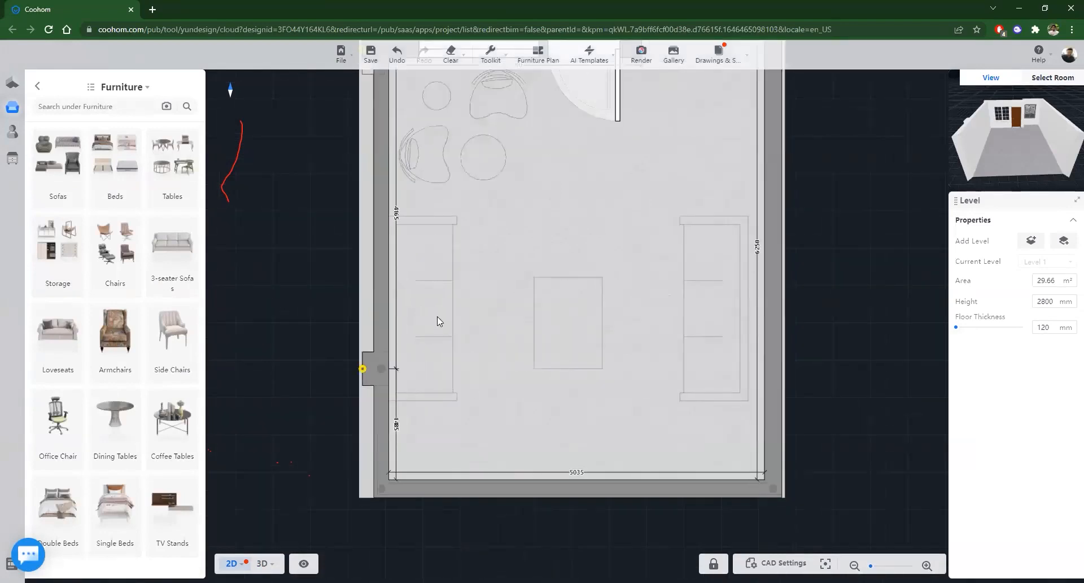
Step: Place the Sofa HL709 four-person seat from the 3-seater Sofas near the plan's left sofa outline and check it in 3D
click(176, 274)
scroll(120, 252, down, 5)
scroll(73, 378, down, 6)
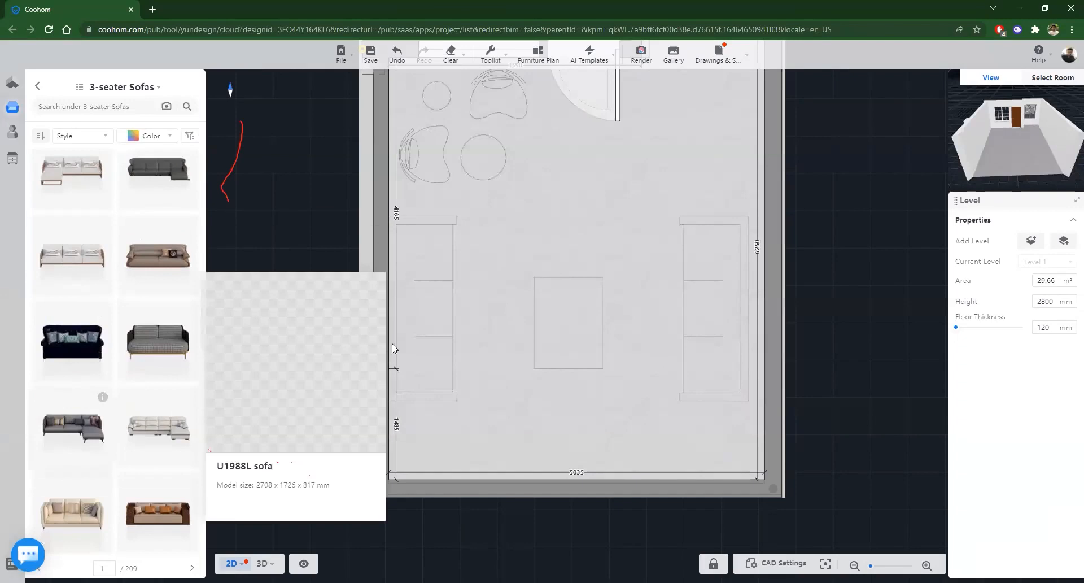
scroll(421, 346, up, 1)
drag(79, 268, 515, 312)
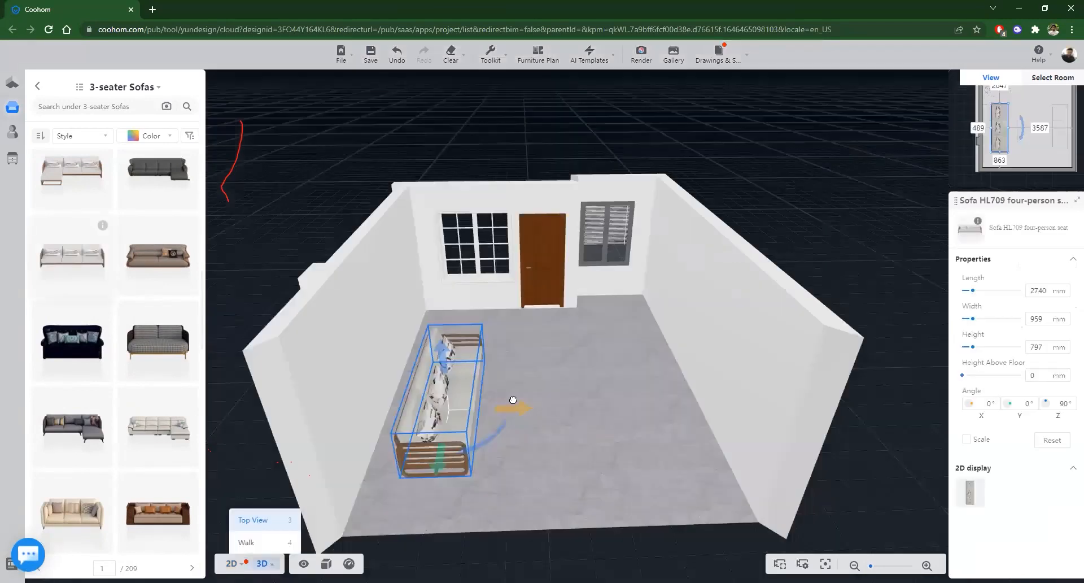
mouse_move(635, 397)
mouse_down()
mouse_move(638, 412)
mouse_move(649, 407)
mouse_move(643, 381)
mouse_up()
click(231, 563)
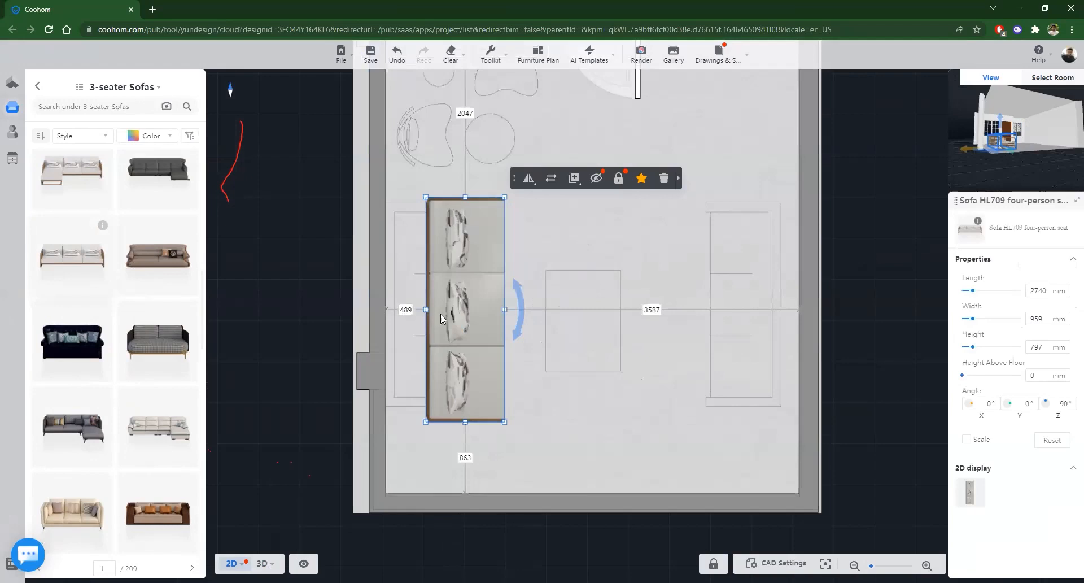
Step: Set the sofa's distance from the room's left wall to 0 mm
click(408, 310)
text(0)
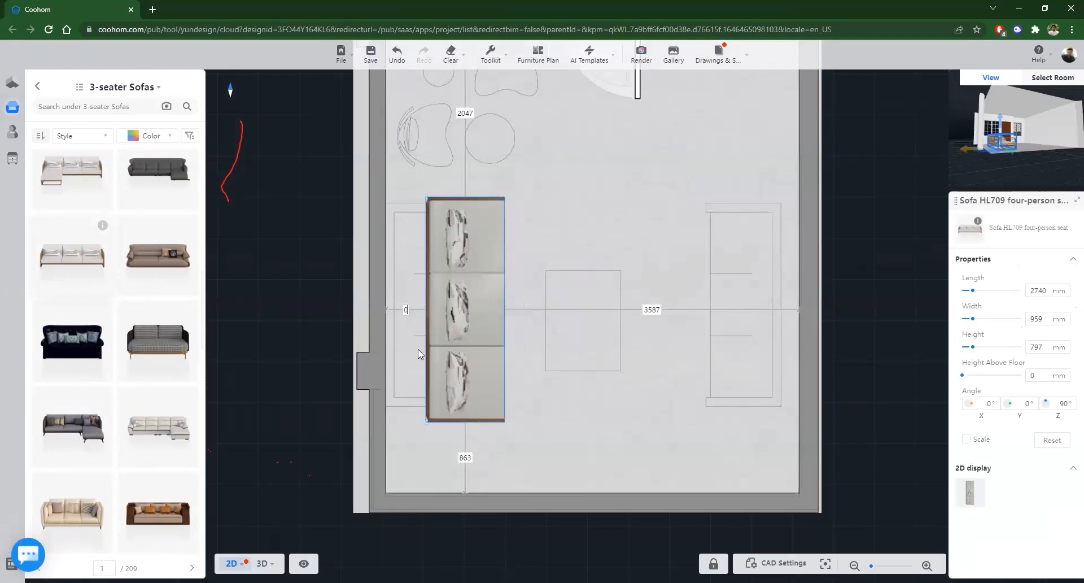
key(Return)
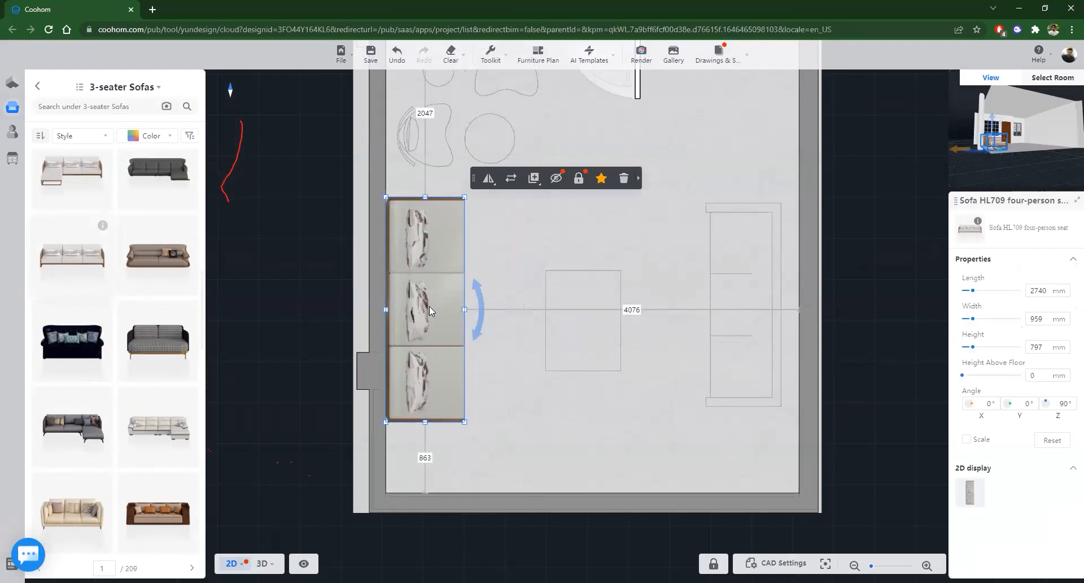
Step: Move the sofa off the left wall and set its distance from that wall to 100 mm
drag(430, 314, 487, 329)
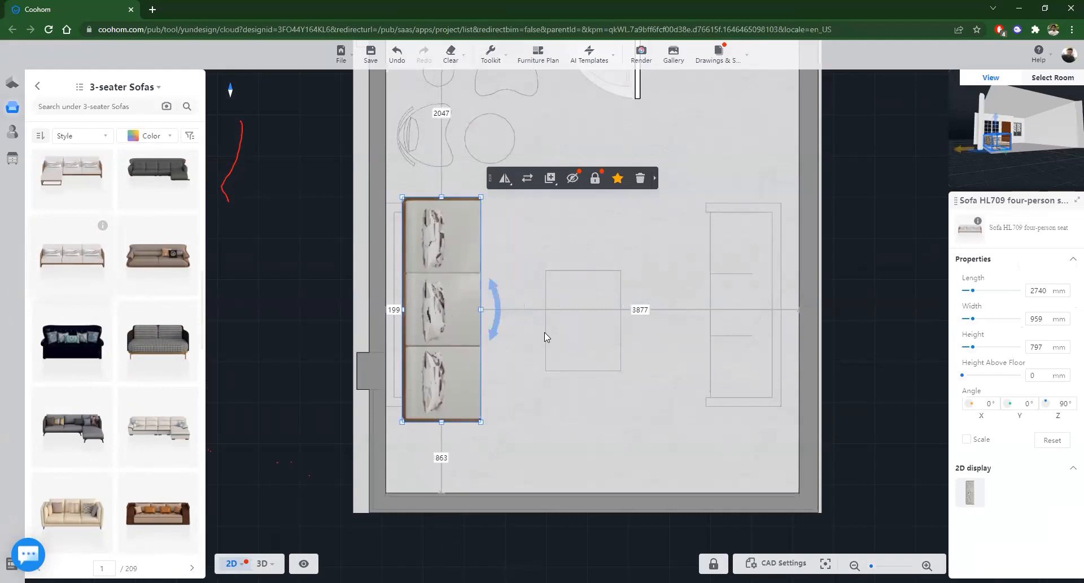
click(397, 310)
text(100)
key(Return)
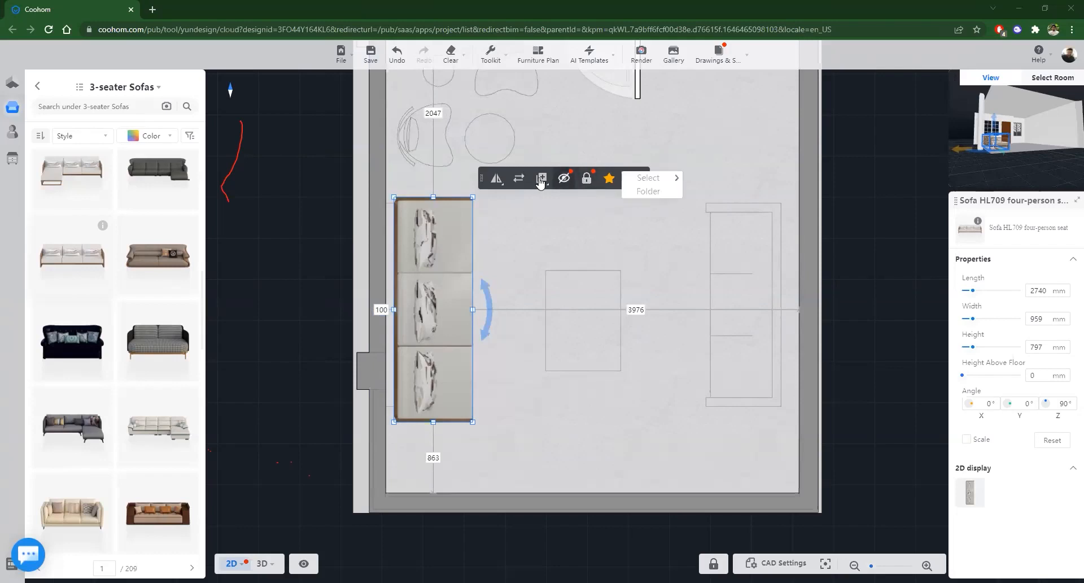
Step: Duplicate the sofa onto the outline by the right wall and rotate the copy to 270° so it faces the first sofa
mouse_move(547, 184)
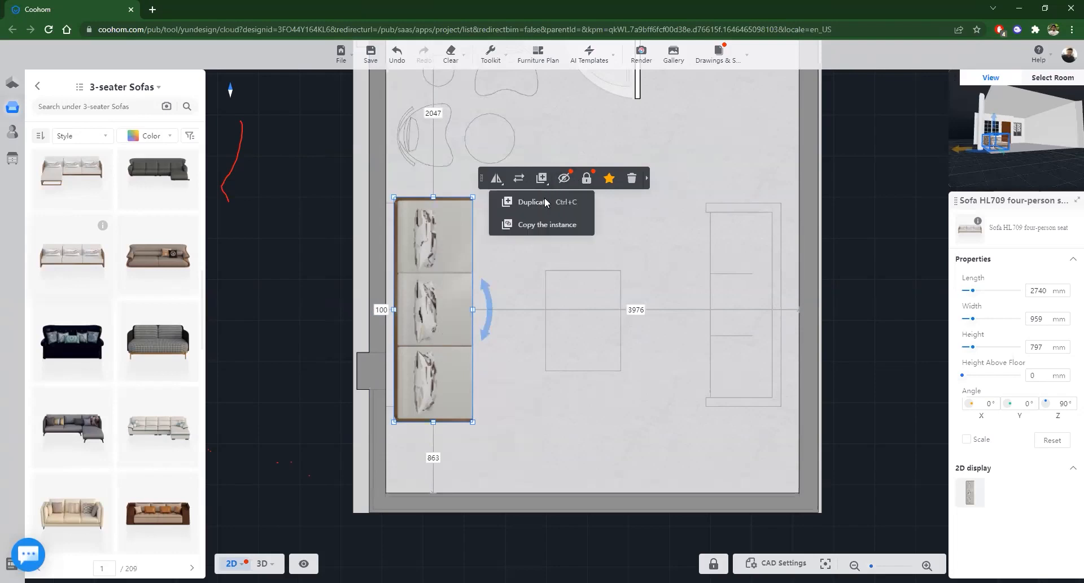
click(543, 201)
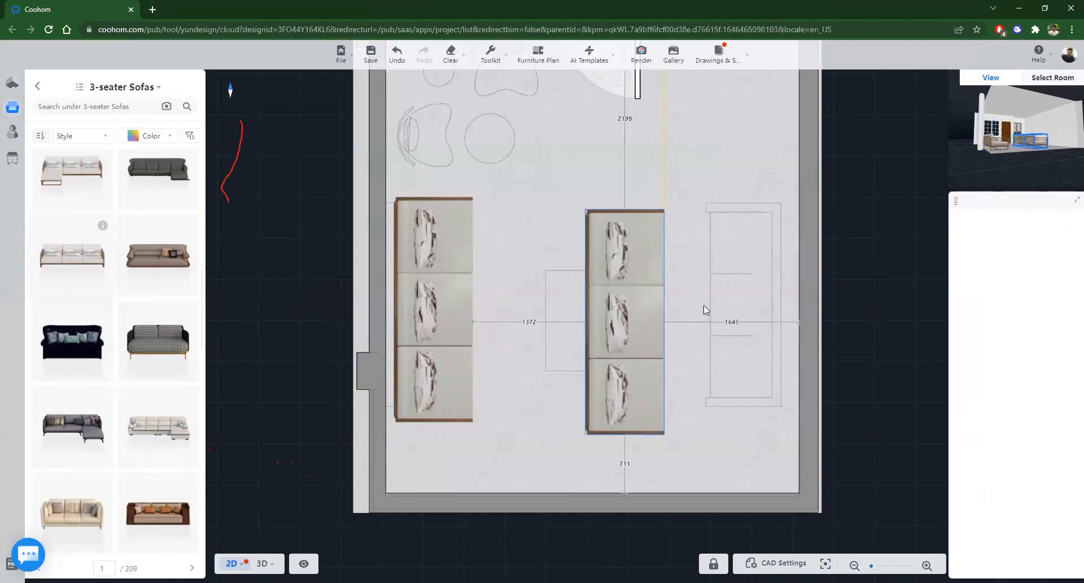
click(738, 301)
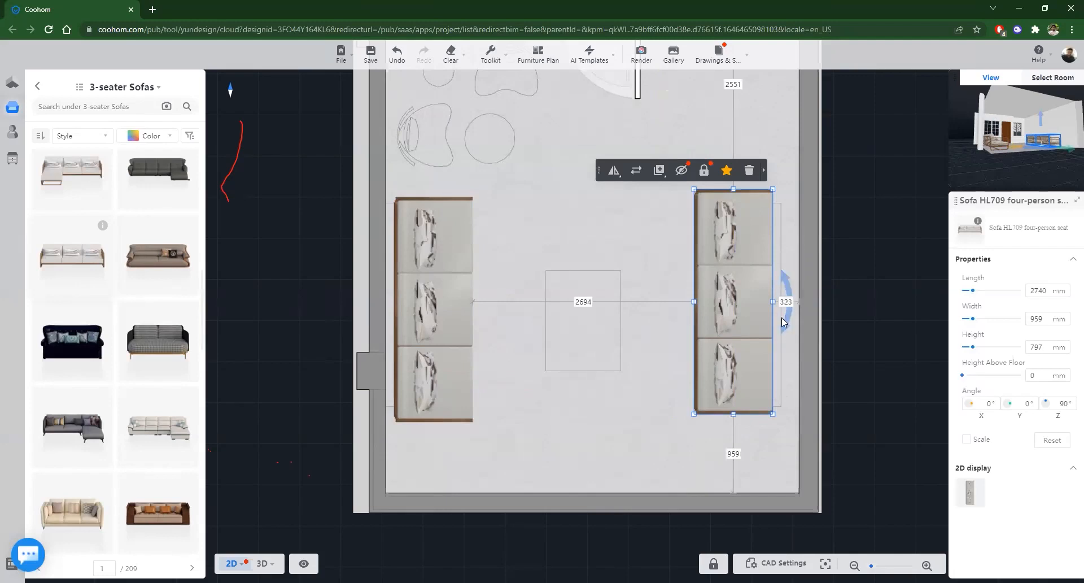
drag(785, 326, 614, 383)
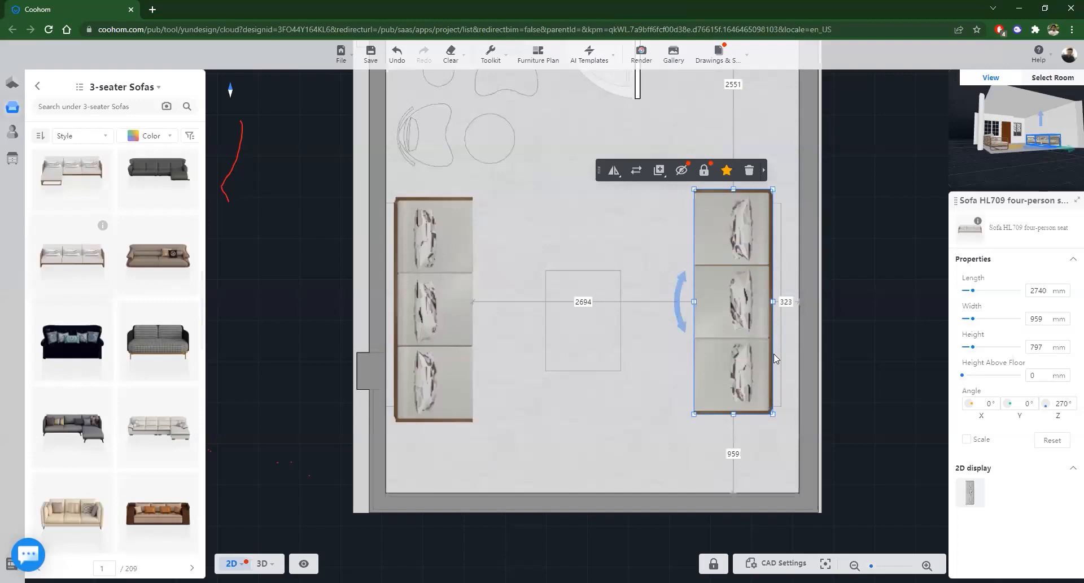
Step: Set the duplicated sofa's distance from the right wall to 100 mm and check both sofas in 3D
click(786, 301)
text(10)
key(Return)
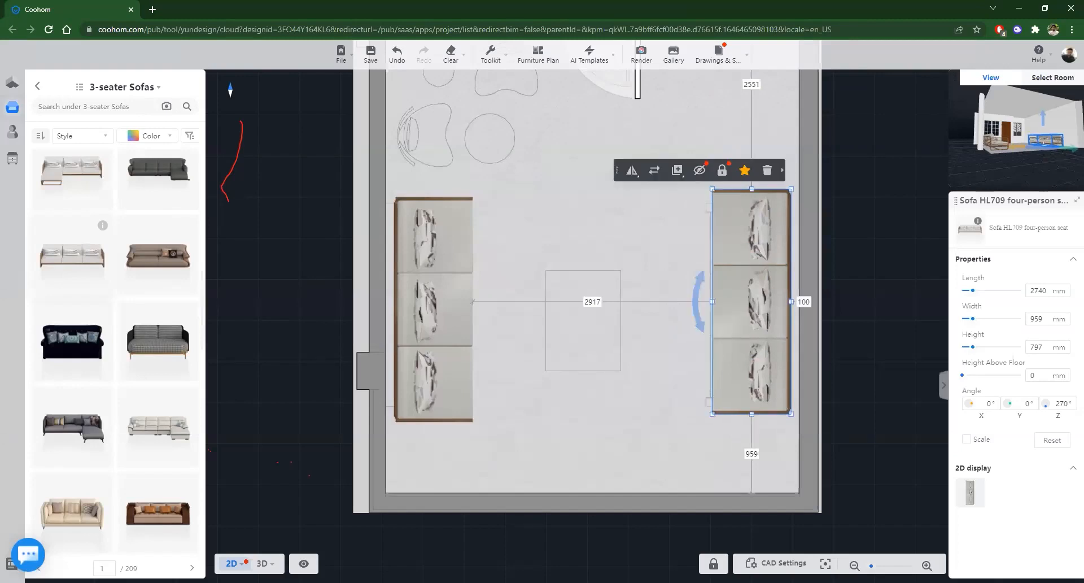
key(3)
drag(520, 501, 254, 564)
drag(388, 497, 432, 420)
drag(649, 327, 638, 320)
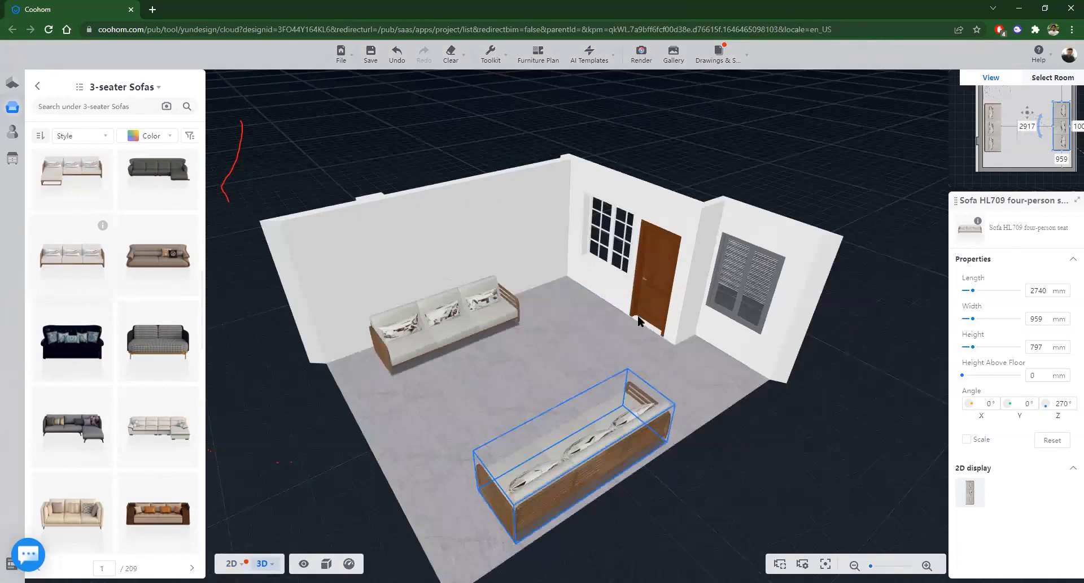
key(1)
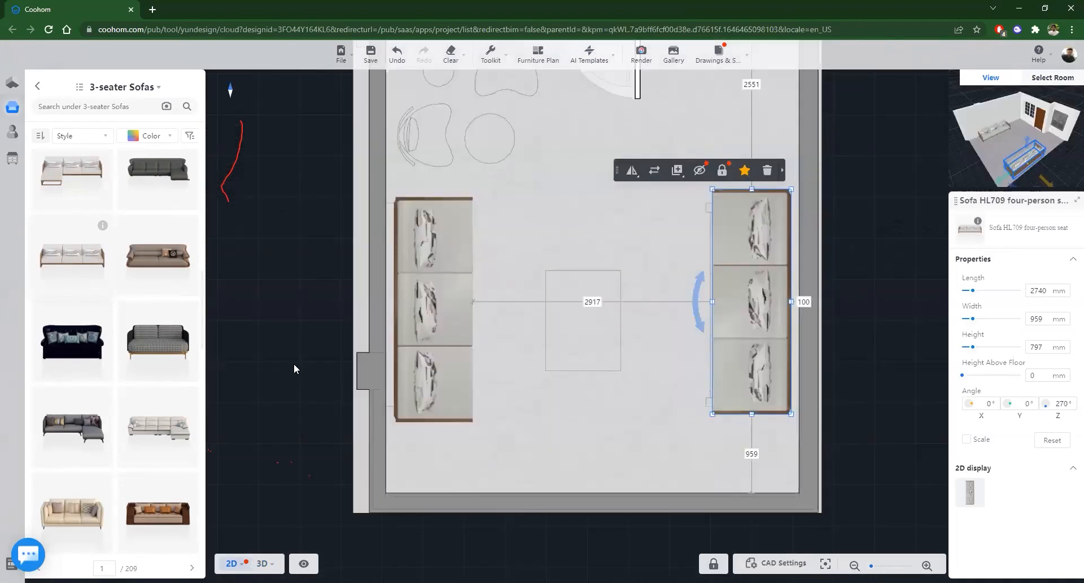
Step: Browse the Coffee Tables in the furniture library for a table to fit between the two sofas
mouse_move(93, 86)
click(45, 97)
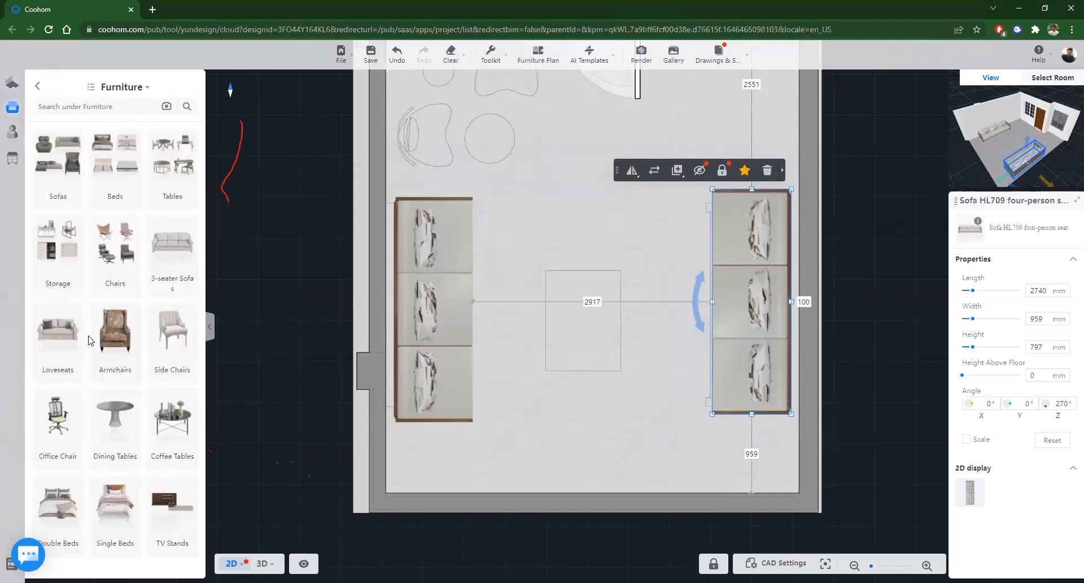
click(176, 441)
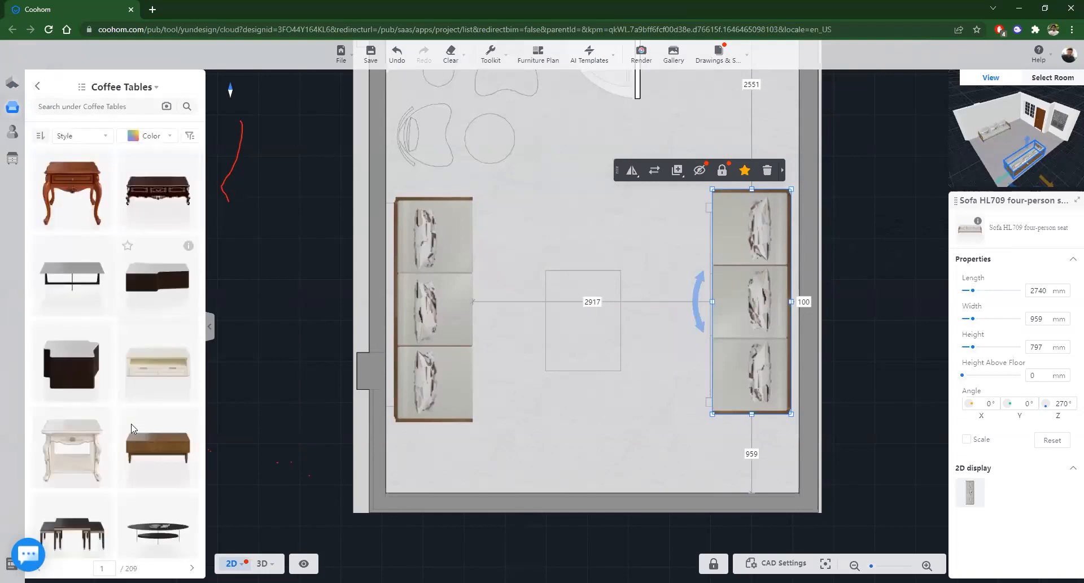
scroll(113, 339, down, 3)
scroll(111, 338, down, 5)
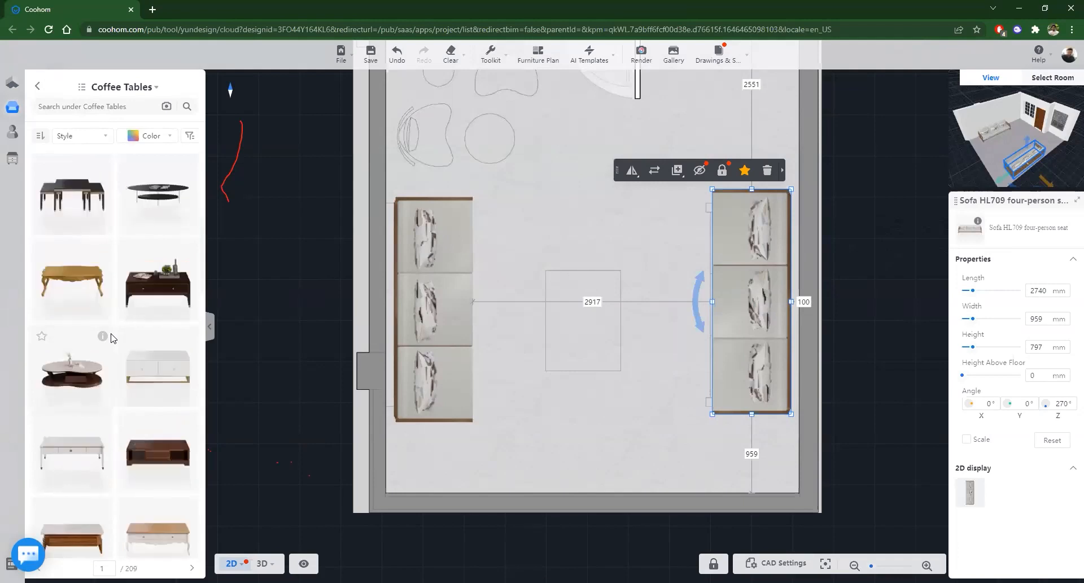
scroll(111, 338, down, 3)
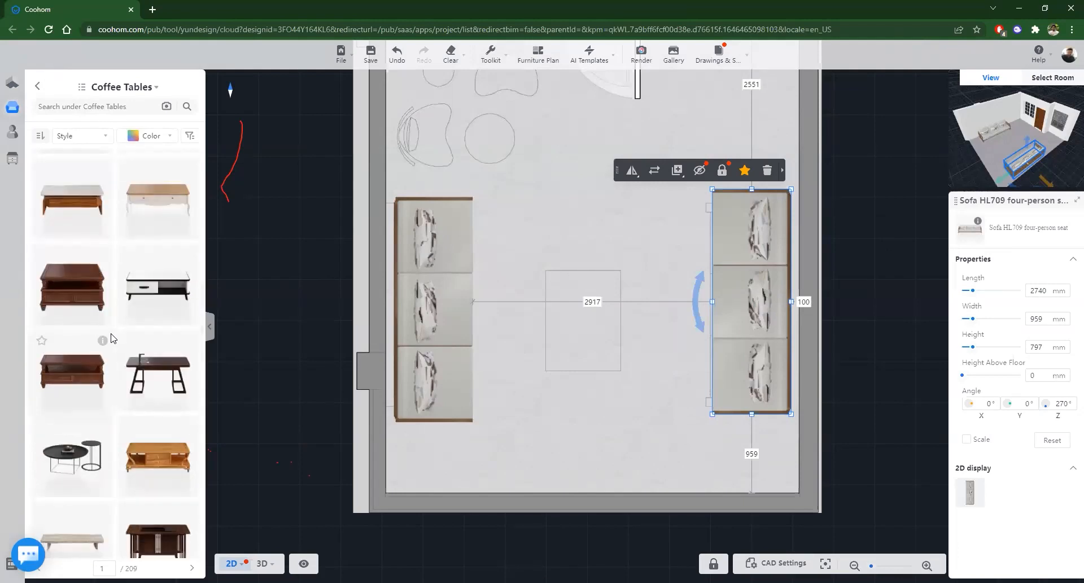
scroll(112, 338, down, 4)
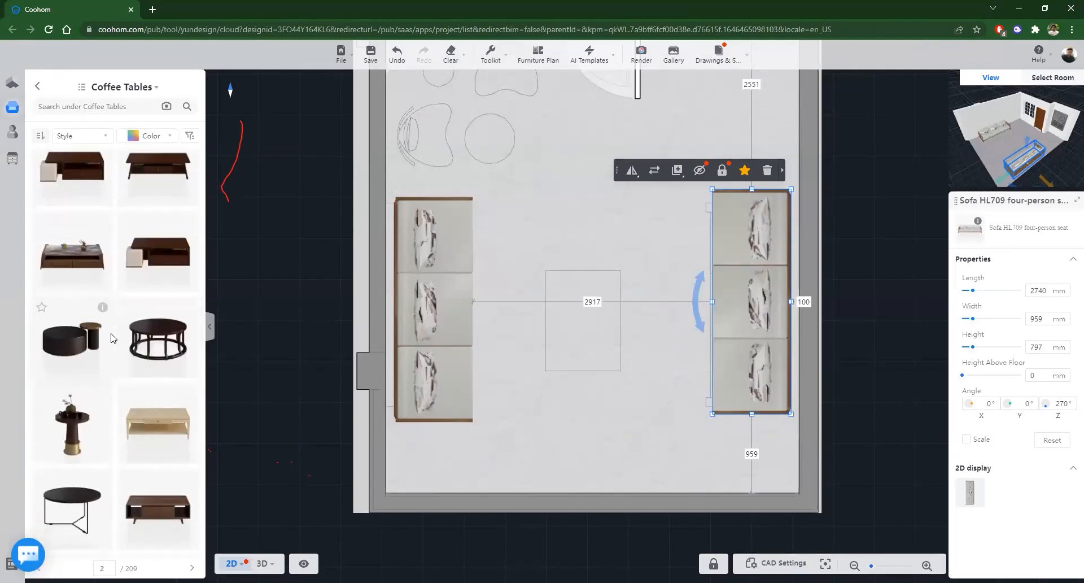
scroll(111, 338, down, 6)
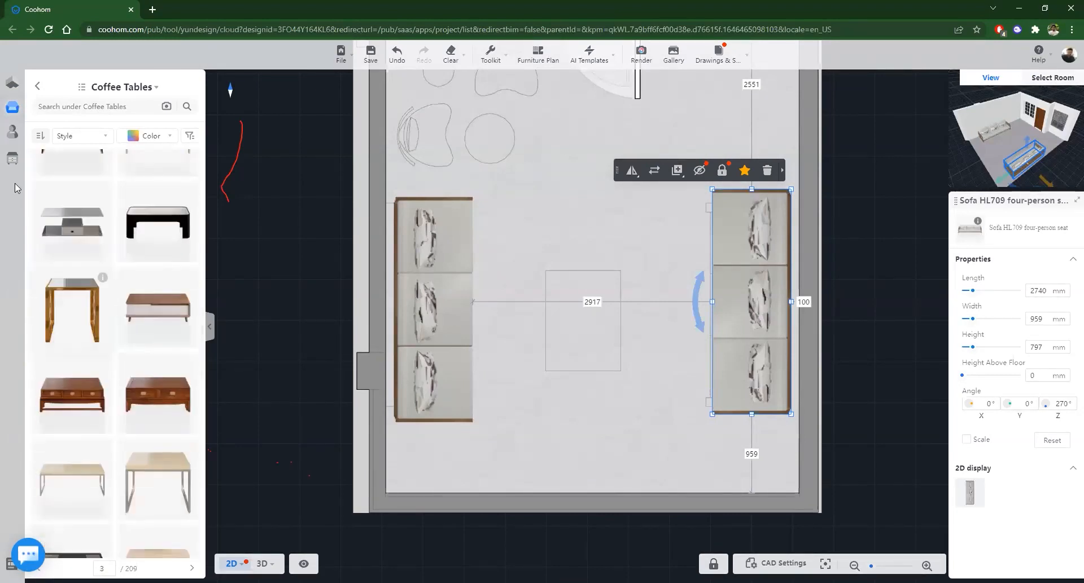
Step: Place the GD6809 coffee table from the saved favorites folder on the table outline between the two sofas
click(19, 141)
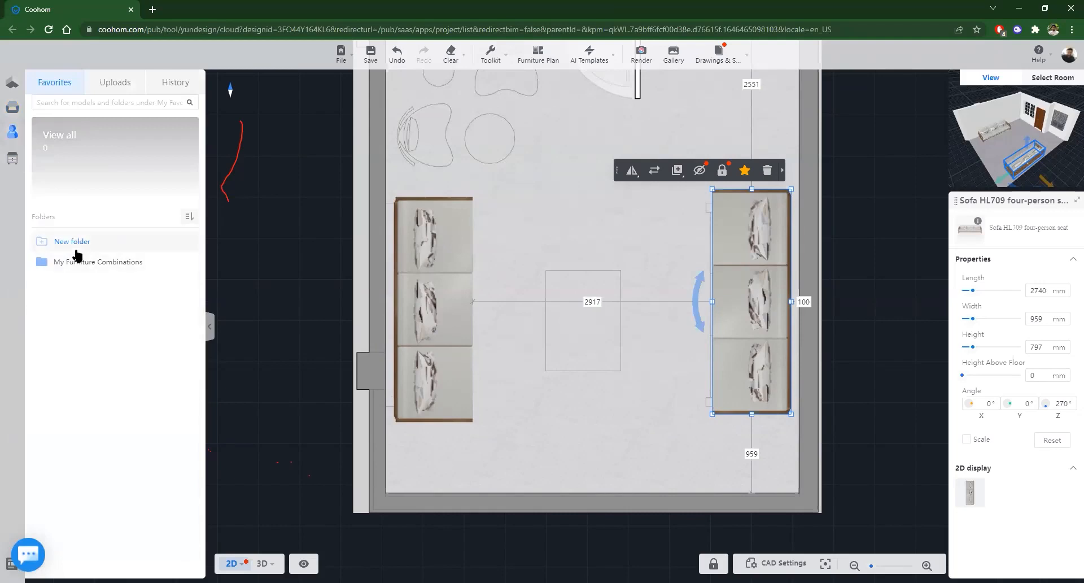
click(113, 83)
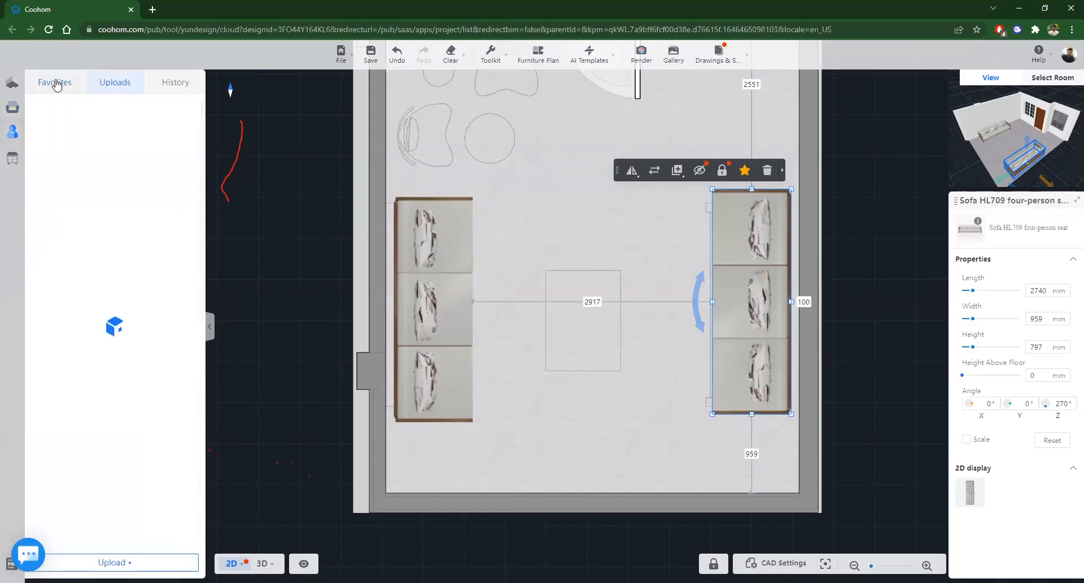
click(60, 85)
click(75, 304)
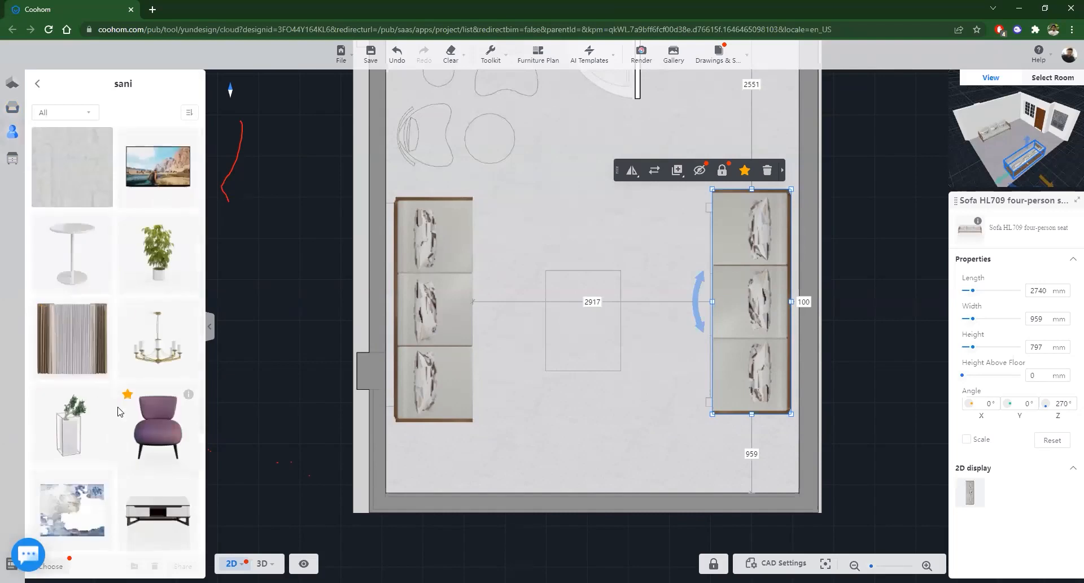
scroll(167, 311, down, 3)
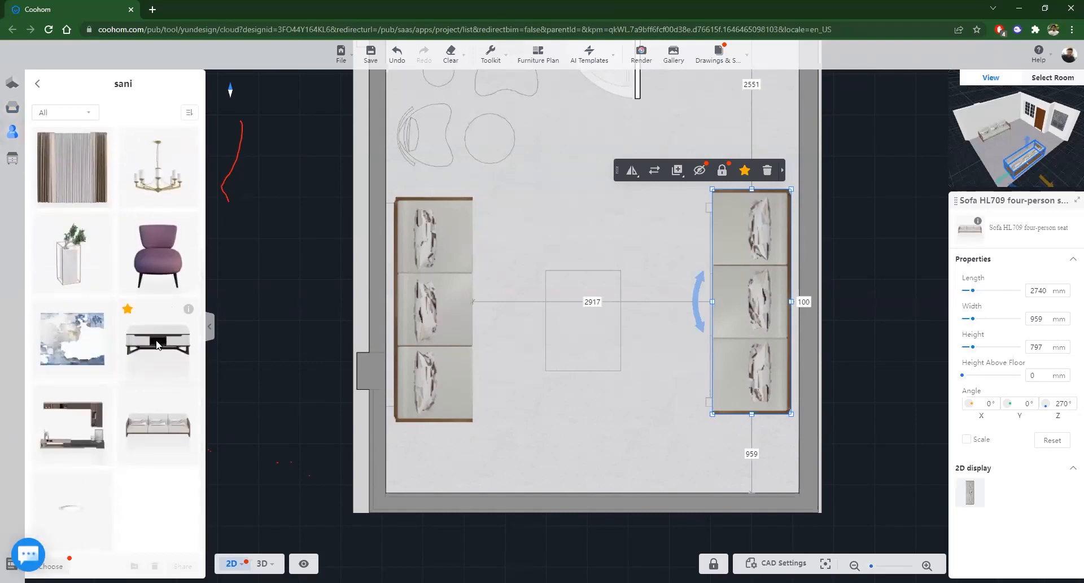
drag(159, 345, 584, 317)
Step: Examine further pages of Coffee Tables in the public library for other table models
mouse_move(21, 113)
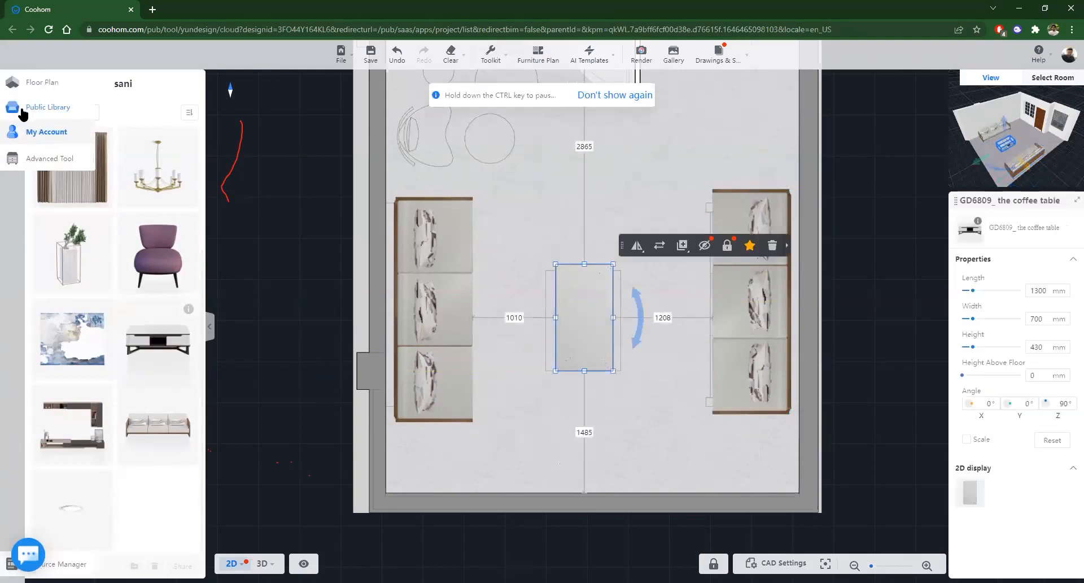
click(58, 113)
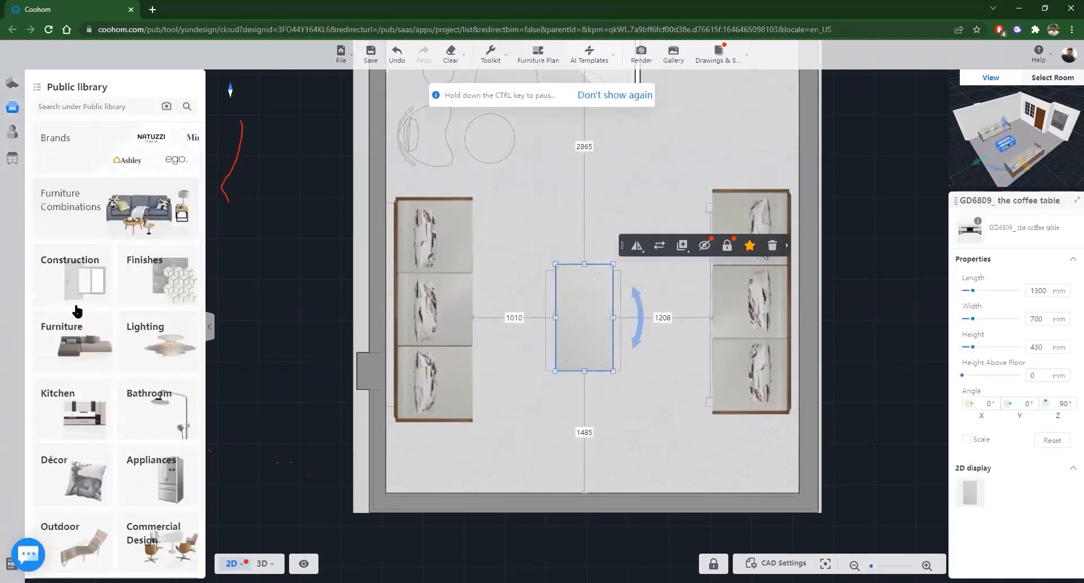
click(53, 377)
click(174, 442)
scroll(136, 319, down, 3)
scroll(135, 319, down, 10)
scroll(82, 443, down, 10)
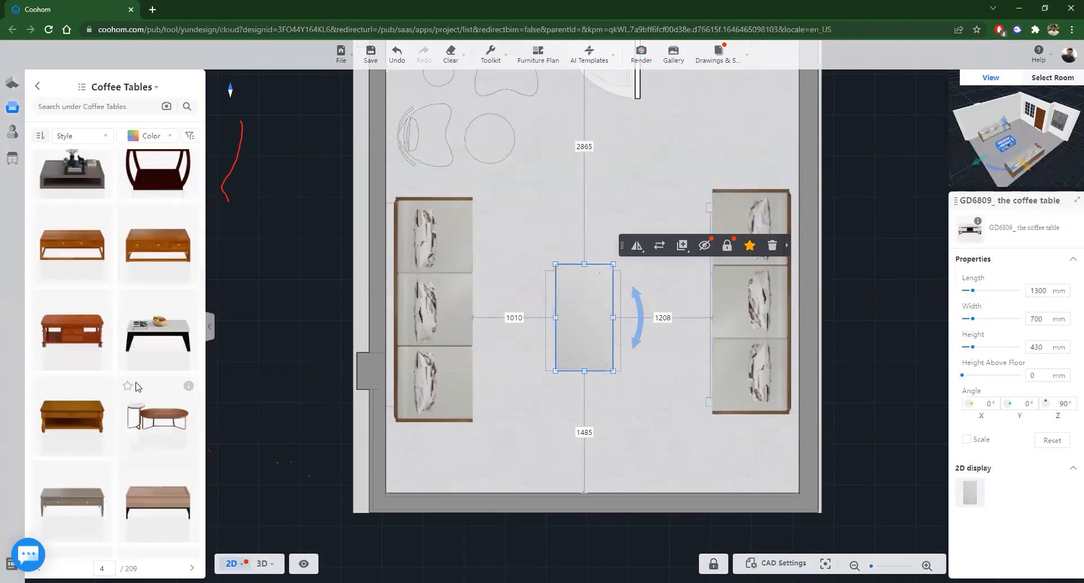
scroll(136, 386, down, 10)
scroll(136, 386, down, 5)
scroll(113, 392, up, 4)
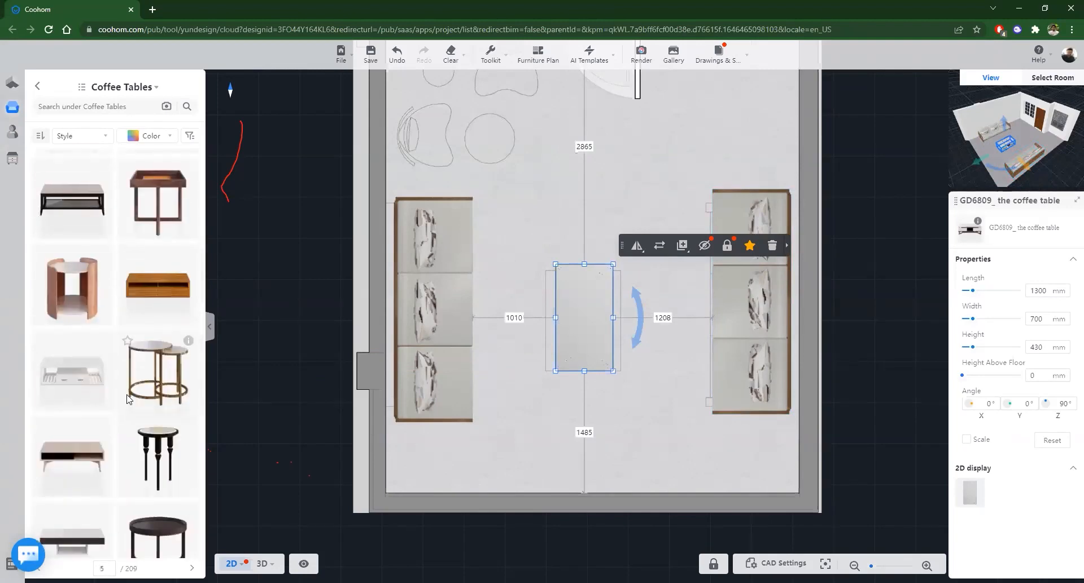
scroll(129, 398, down, 6)
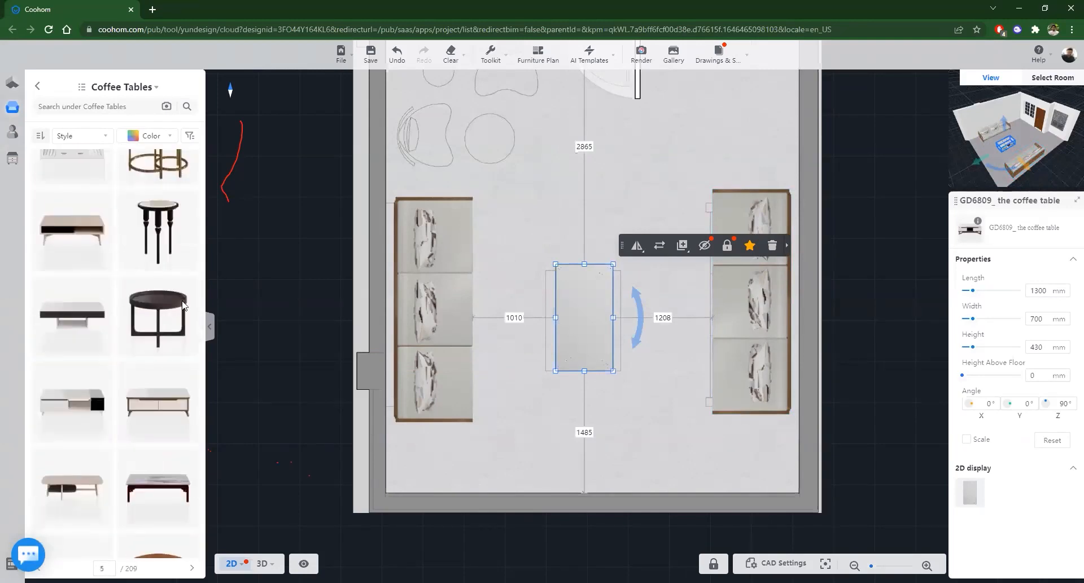
scroll(133, 395, down, 10)
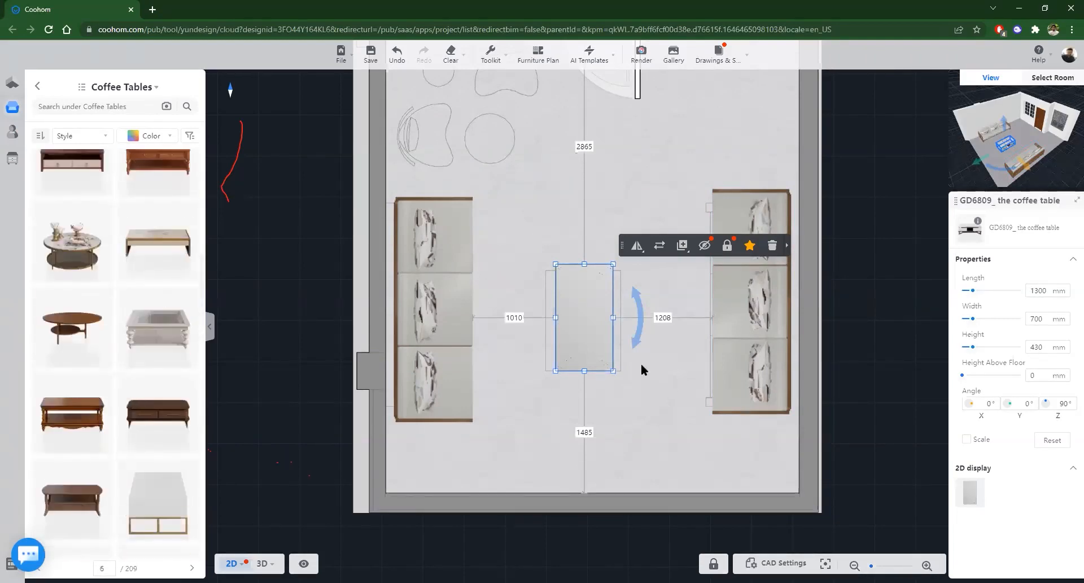
Step: Move the coffee table to about 1260 mm from the lower wall and check its position in 3D
drag(587, 303, 586, 331)
mouse_move(262, 563)
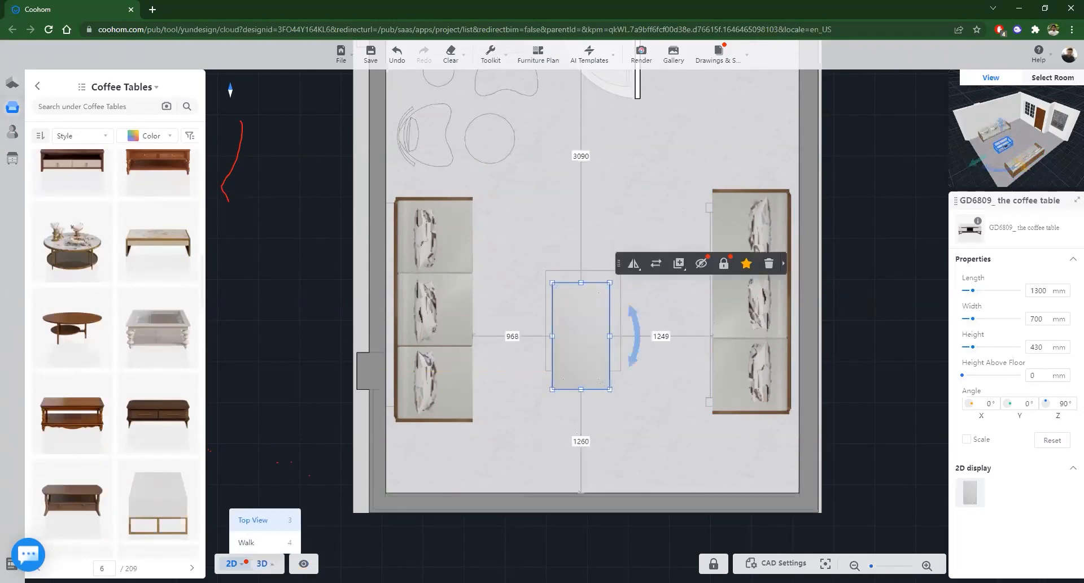
key(2)
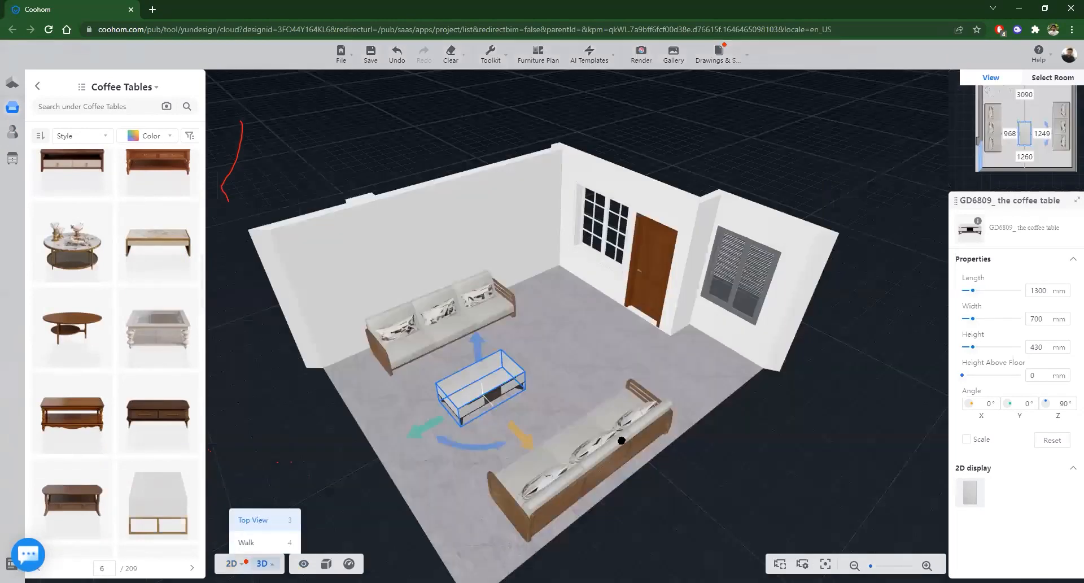
right_drag(581, 479, 680, 476)
right_drag(573, 531, 503, 503)
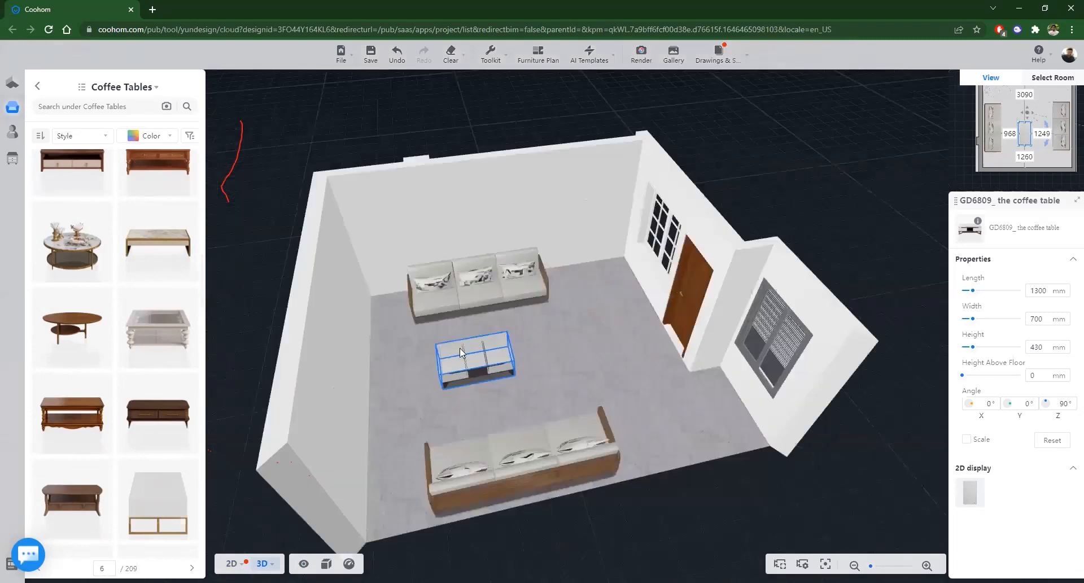
Step: Move the coffee table back between the sofas, about 1580 mm from the lower wall, and check it in 3D
click(231, 563)
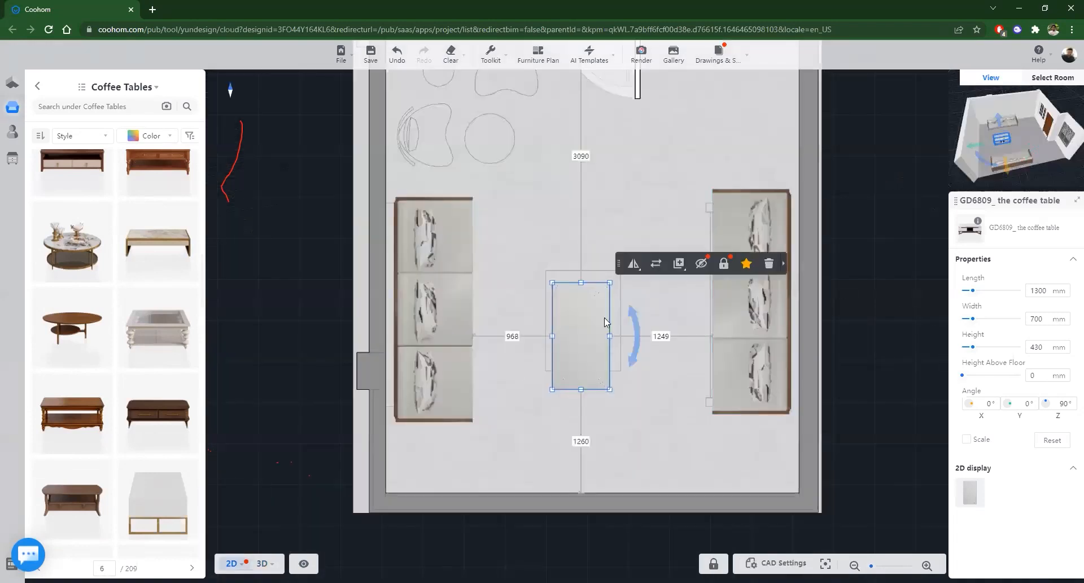
drag(585, 326, 588, 296)
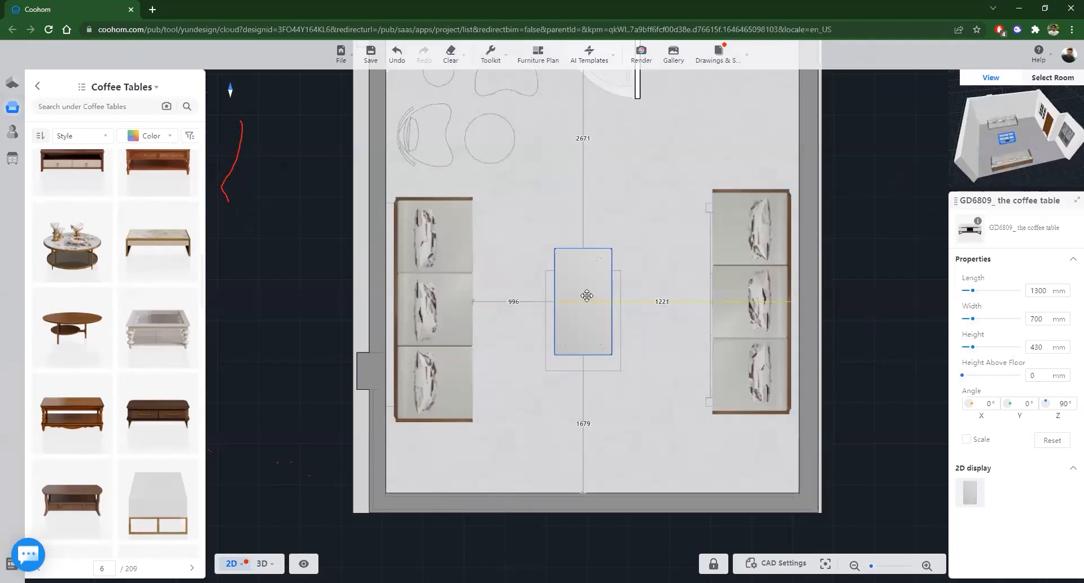
drag(583, 301, 582, 309)
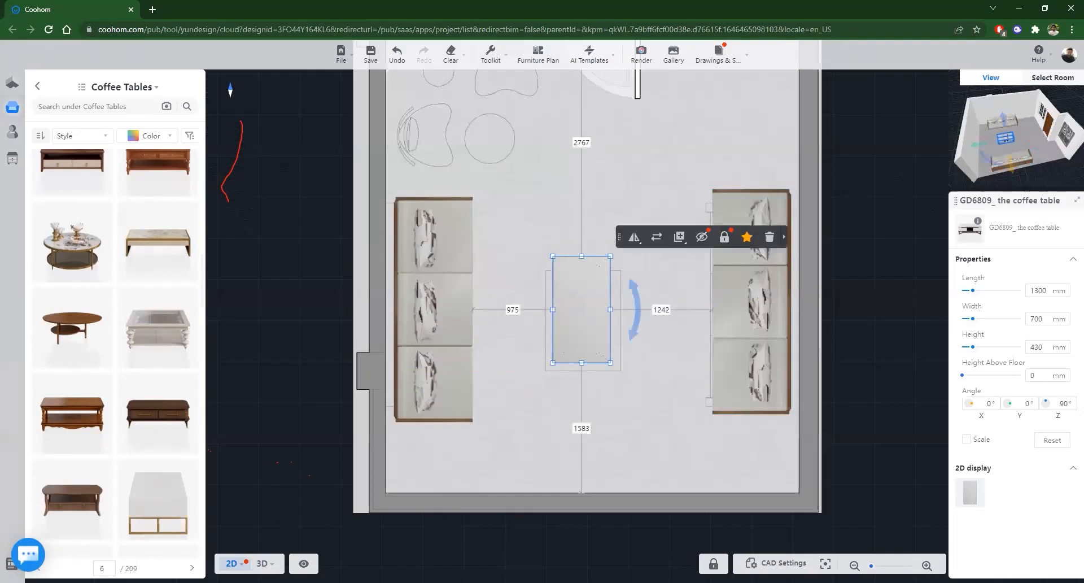
mouse_move(266, 563)
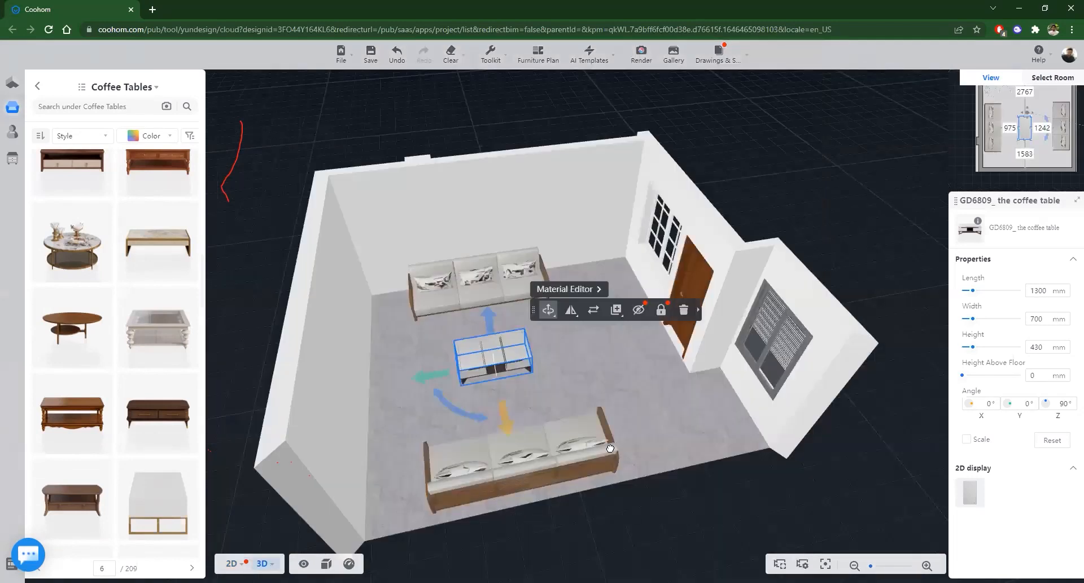
drag(565, 429, 607, 296)
drag(504, 312, 571, 132)
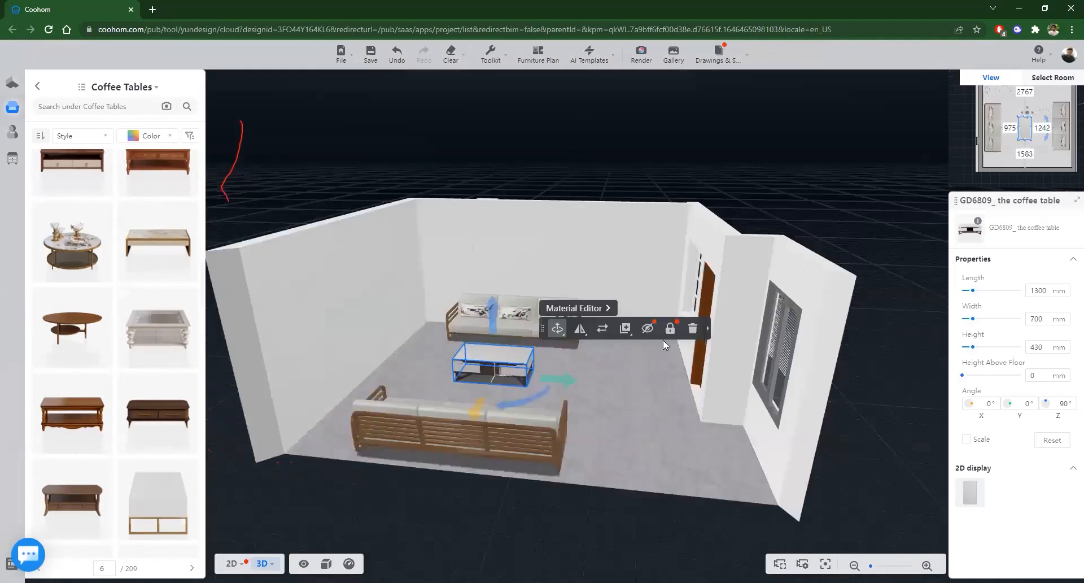
Step: Set the coffee table's distance from the right sofa to 1100 mm and check the seating arrangement in 3D
key(1)
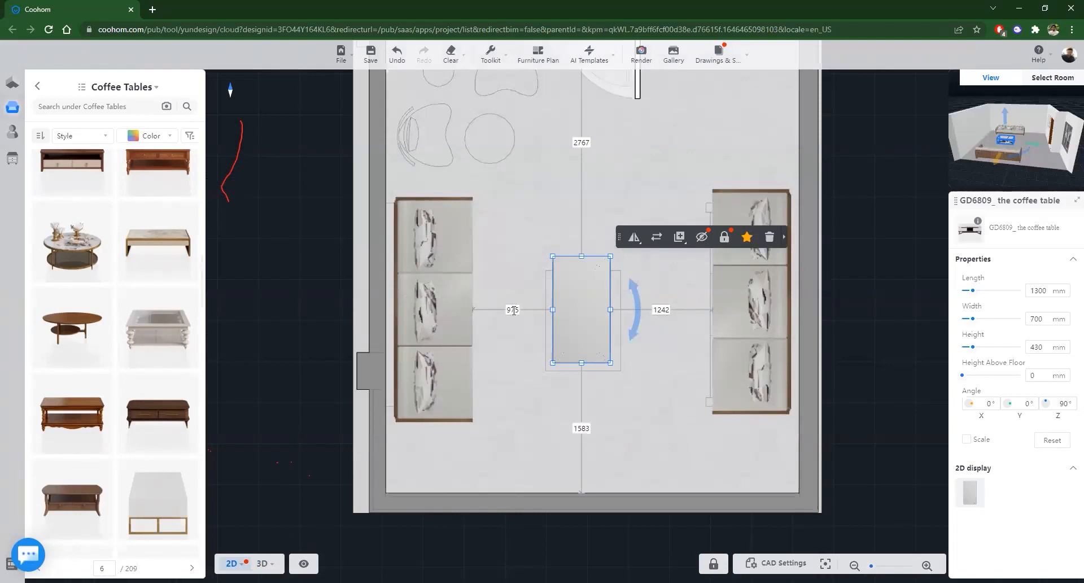
key(Tab)
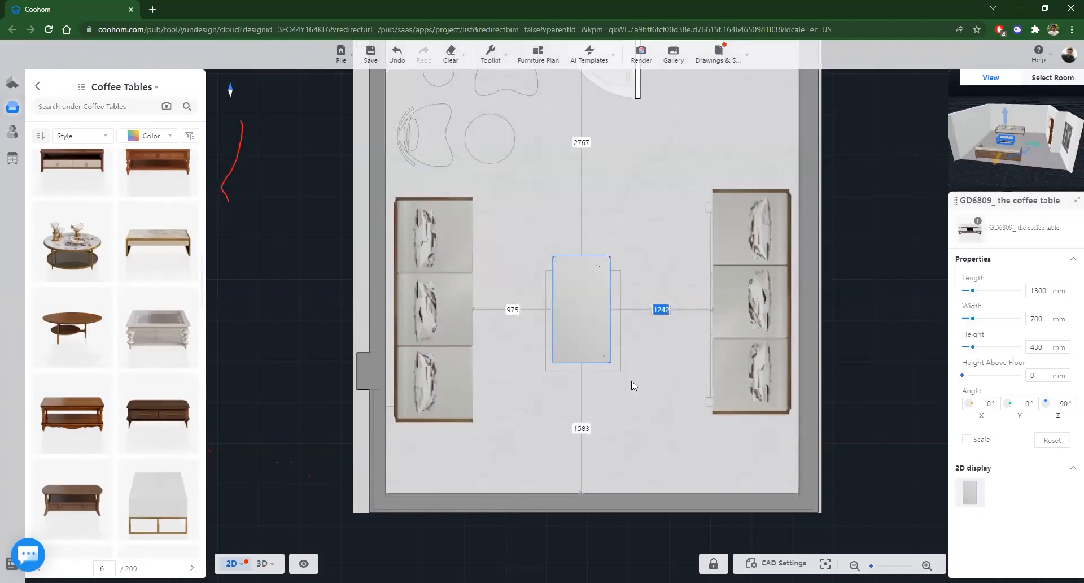
text(1100)
key(Return)
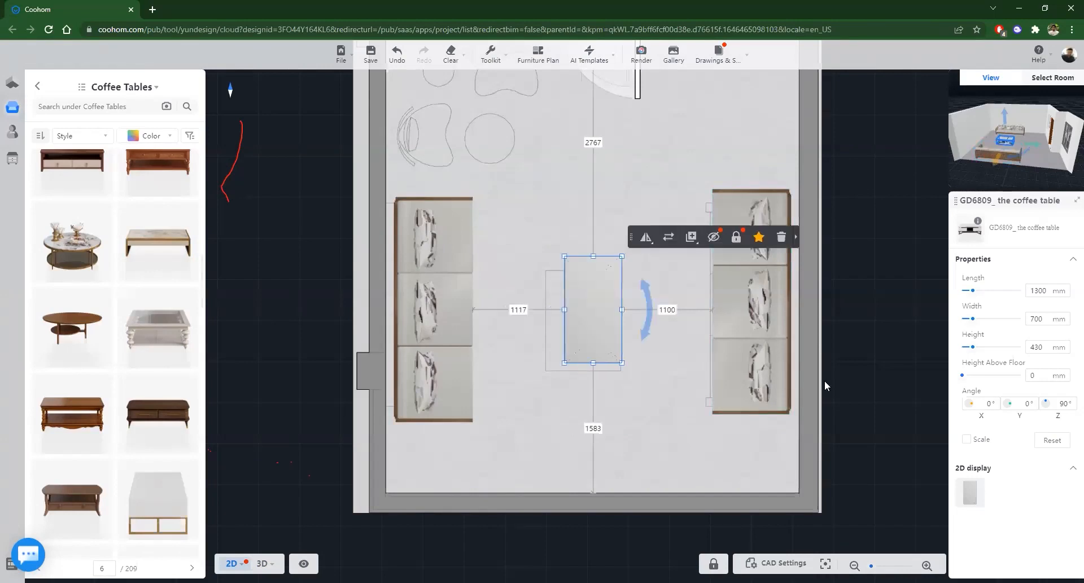
scroll(693, 396, down, 2)
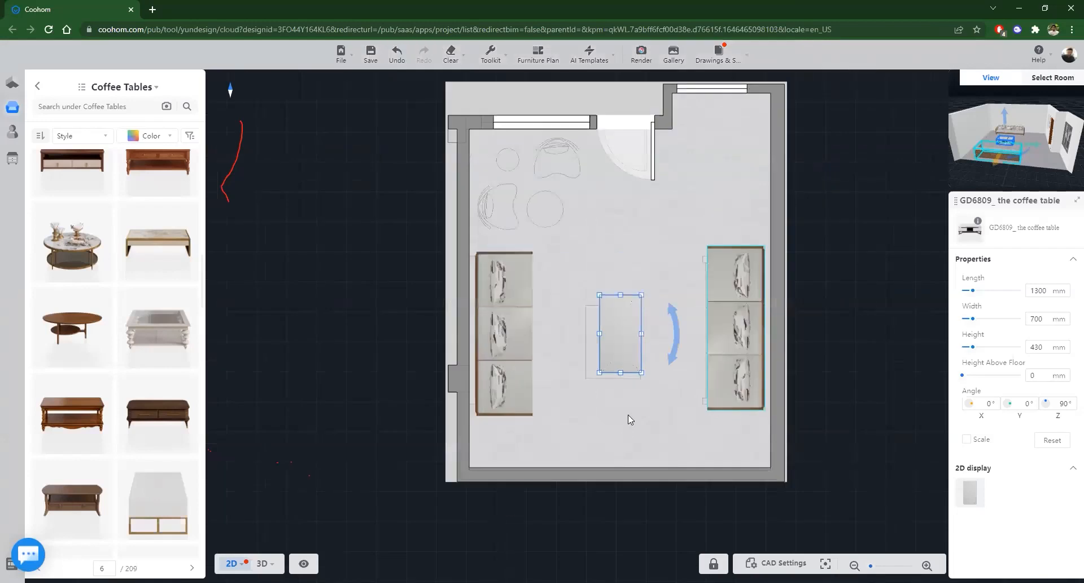
click(622, 357)
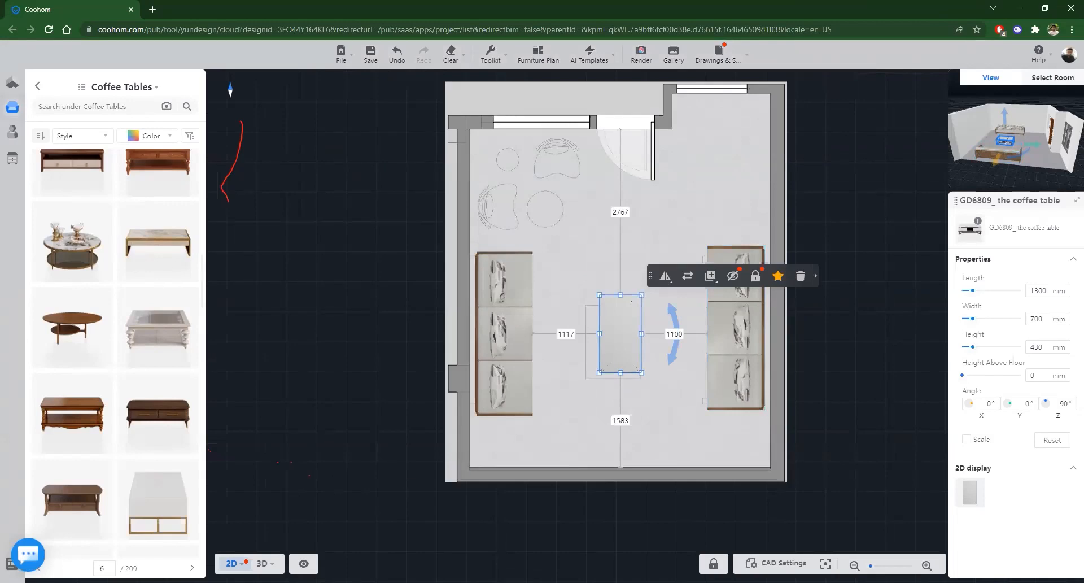
click(263, 564)
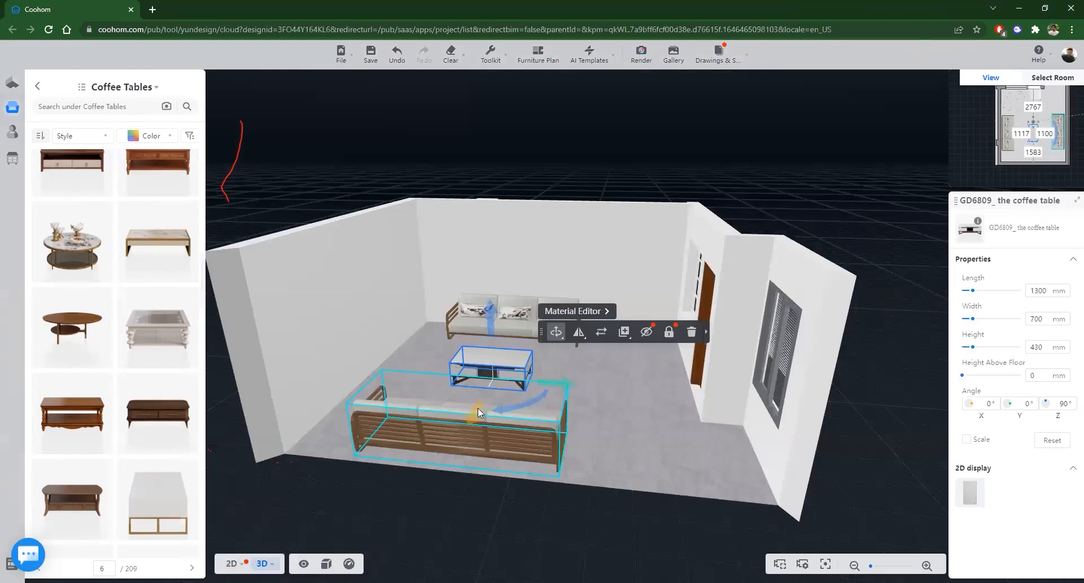
drag(418, 415, 570, 427)
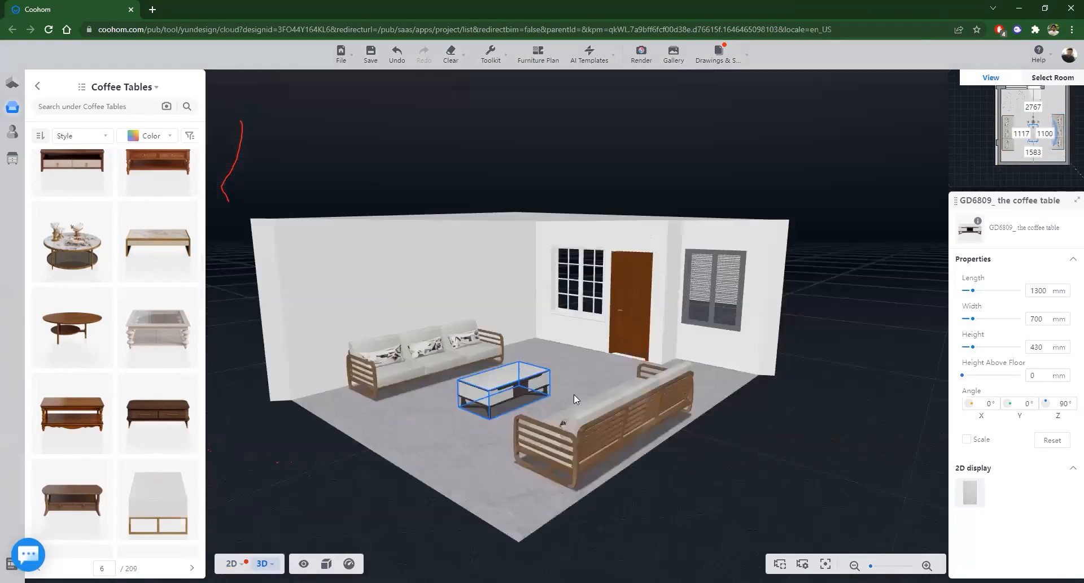
drag(574, 394, 35, 69)
key(1)
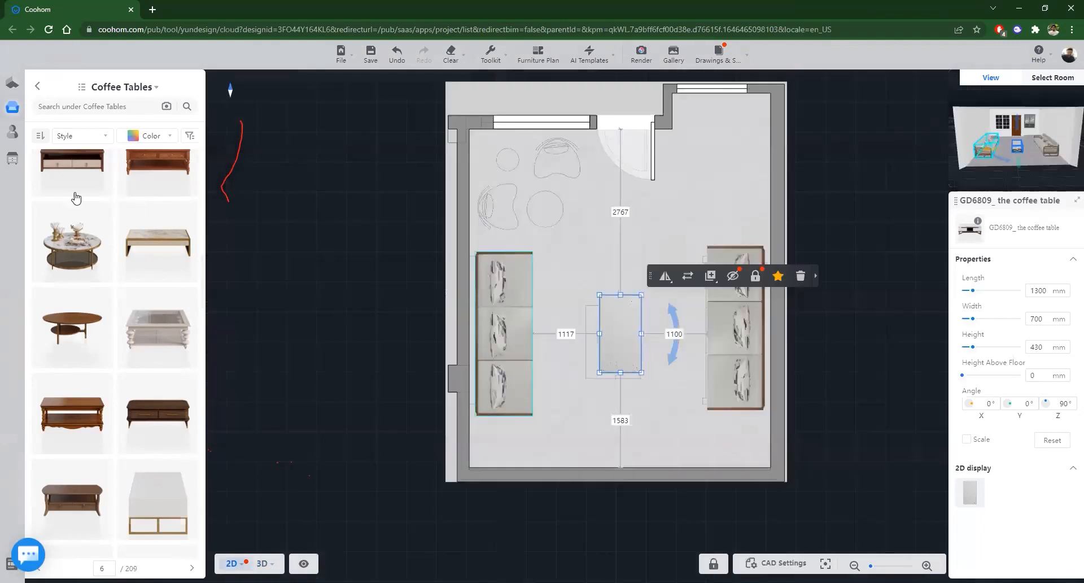
Step: Browse the Rugs under Décor in the furniture library for a rug to fit the seating area
click(38, 85)
click(37, 85)
scroll(63, 269, down, 4)
click(63, 269)
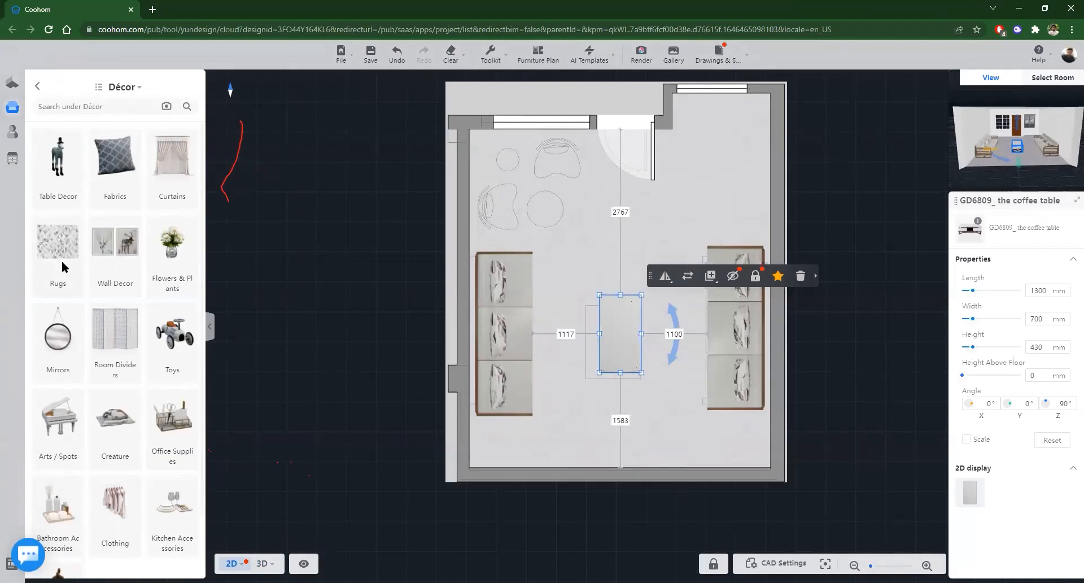
click(62, 260)
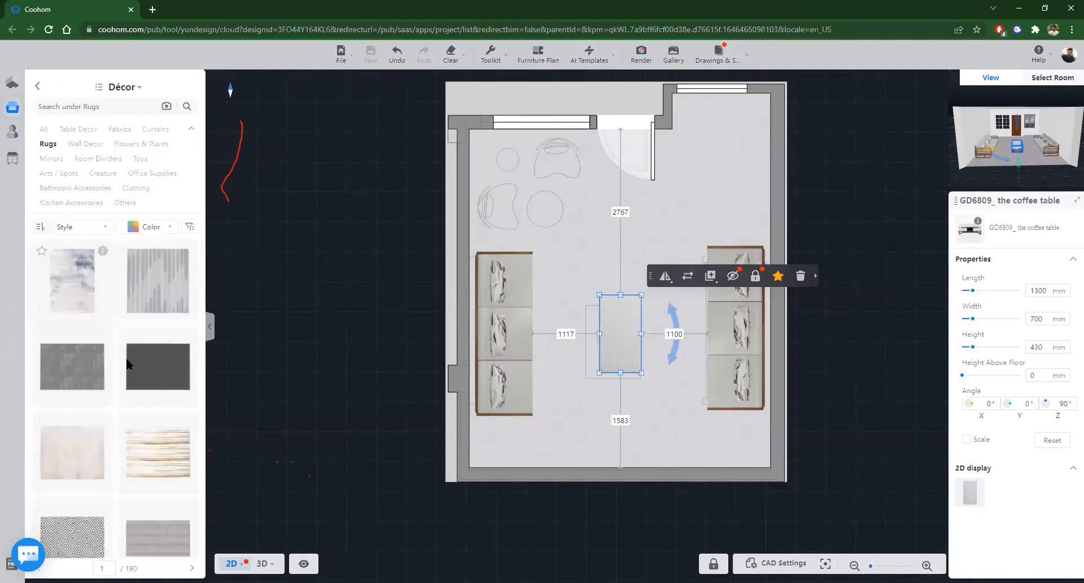
scroll(128, 358, down, 3)
scroll(127, 361, down, 5)
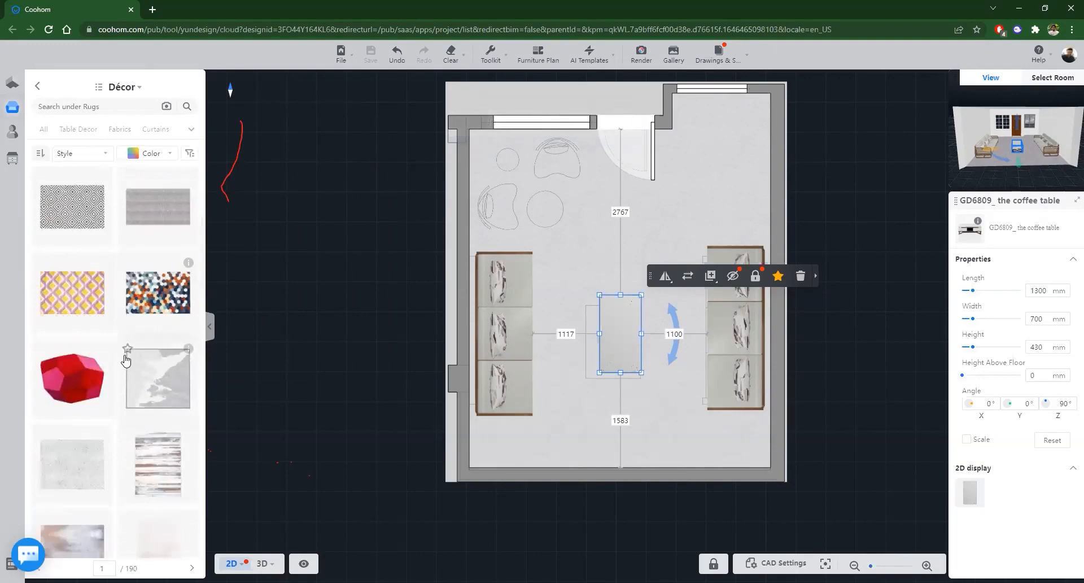
scroll(119, 353, down, 5)
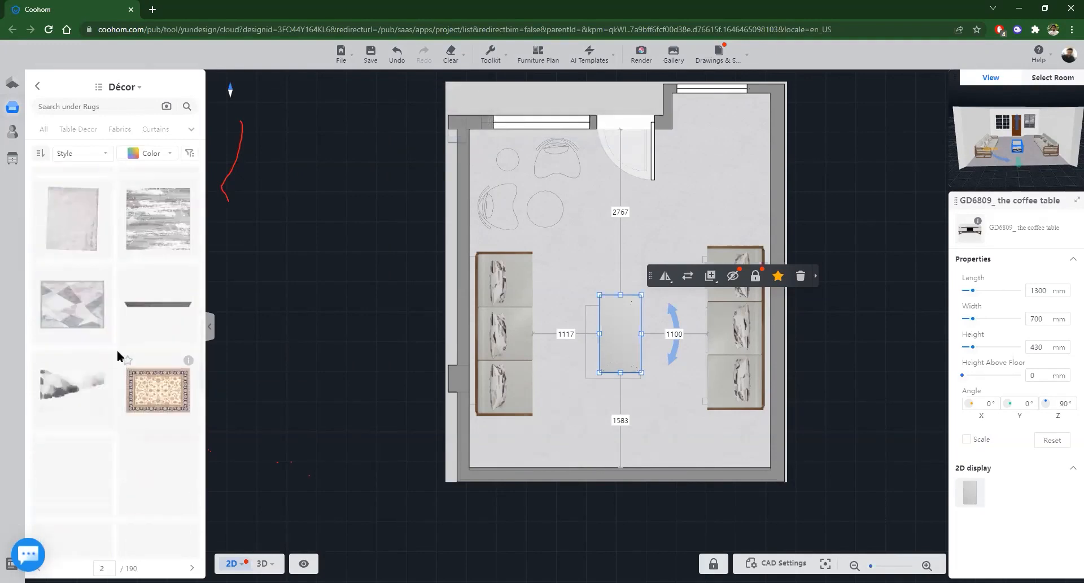
scroll(117, 354, down, 5)
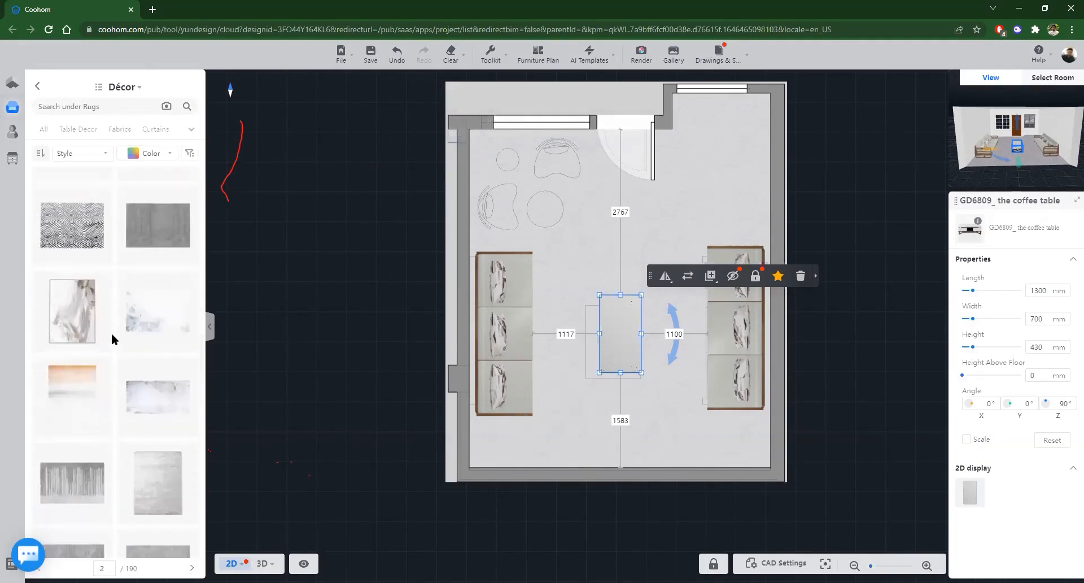
scroll(96, 386, down, 5)
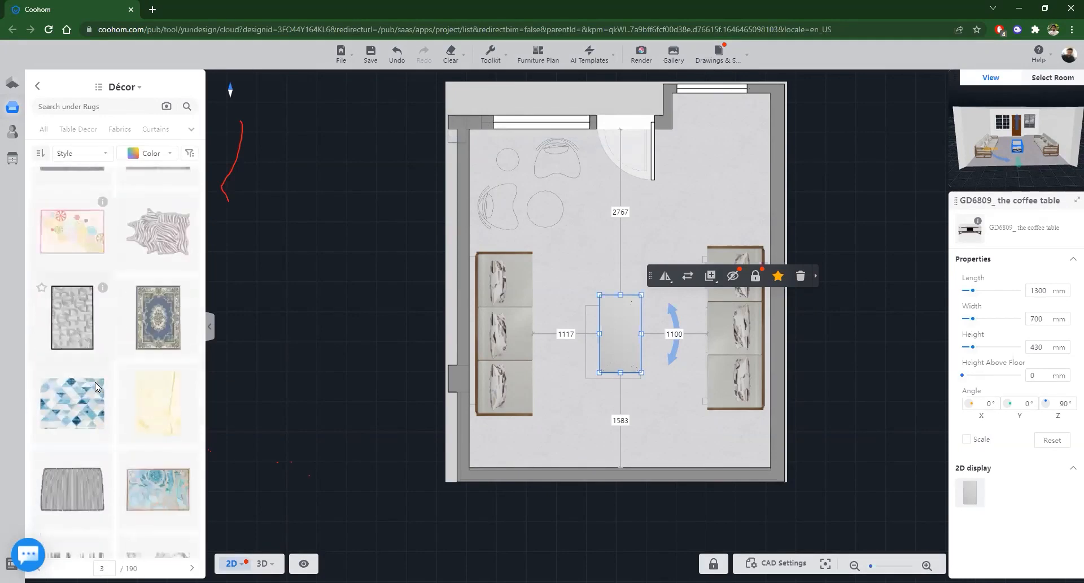
scroll(96, 386, down, 5)
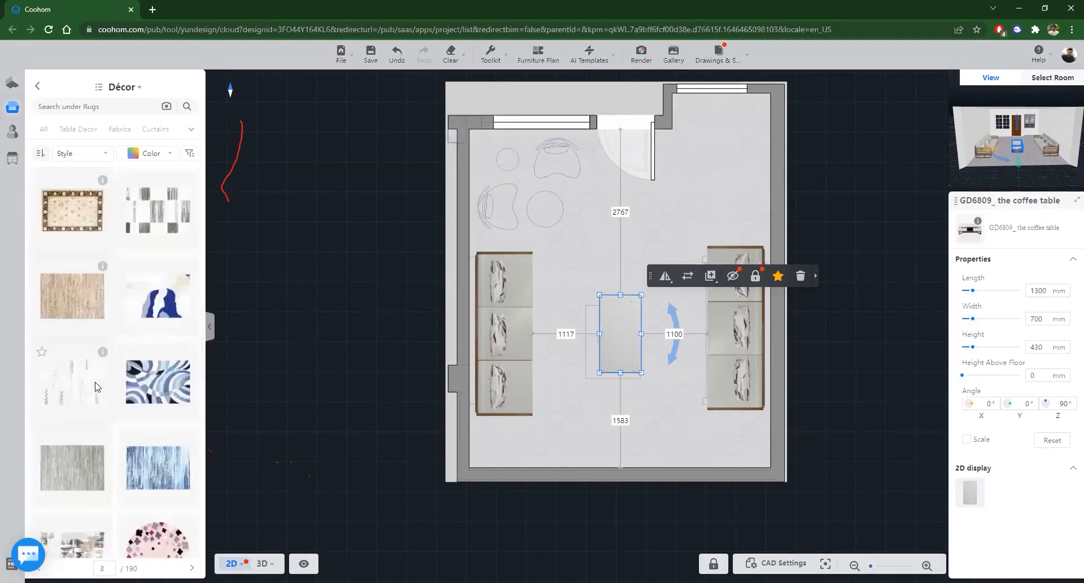
scroll(96, 386, down, 5)
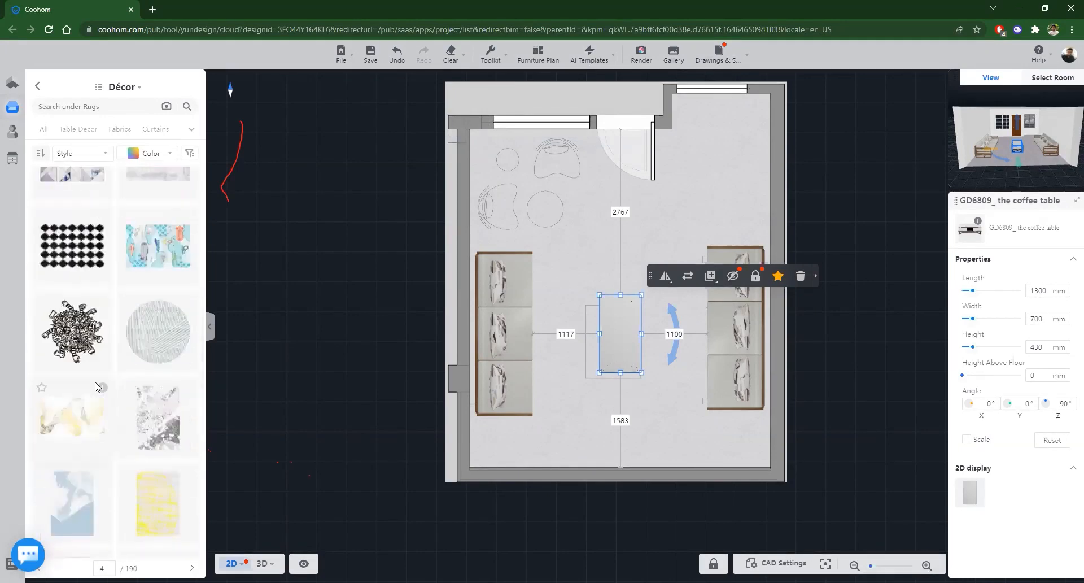
scroll(94, 386, down, 5)
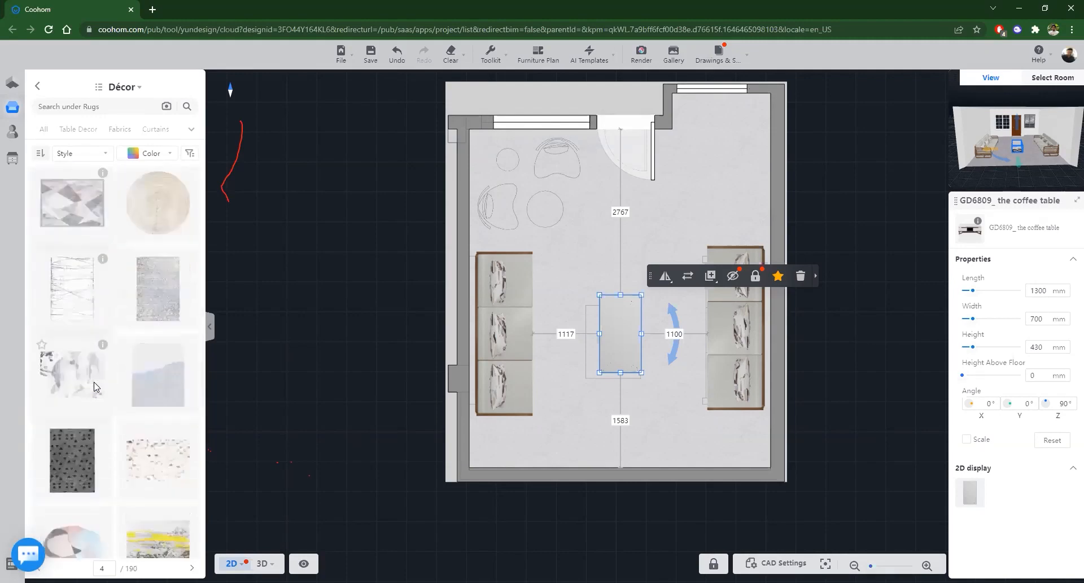
scroll(95, 396, down, 5)
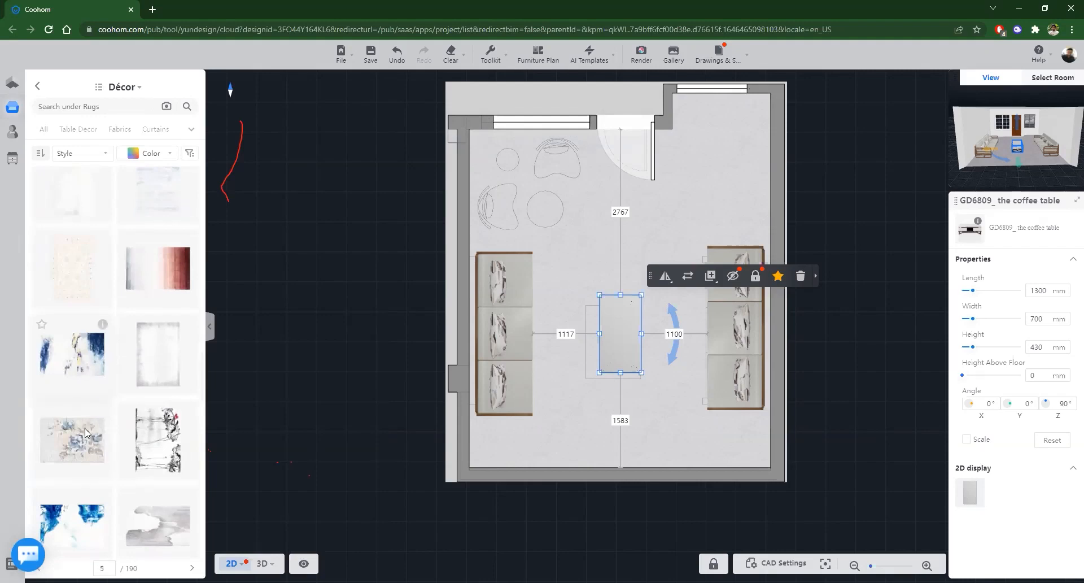
scroll(119, 424, down, 5)
scroll(121, 428, down, 5)
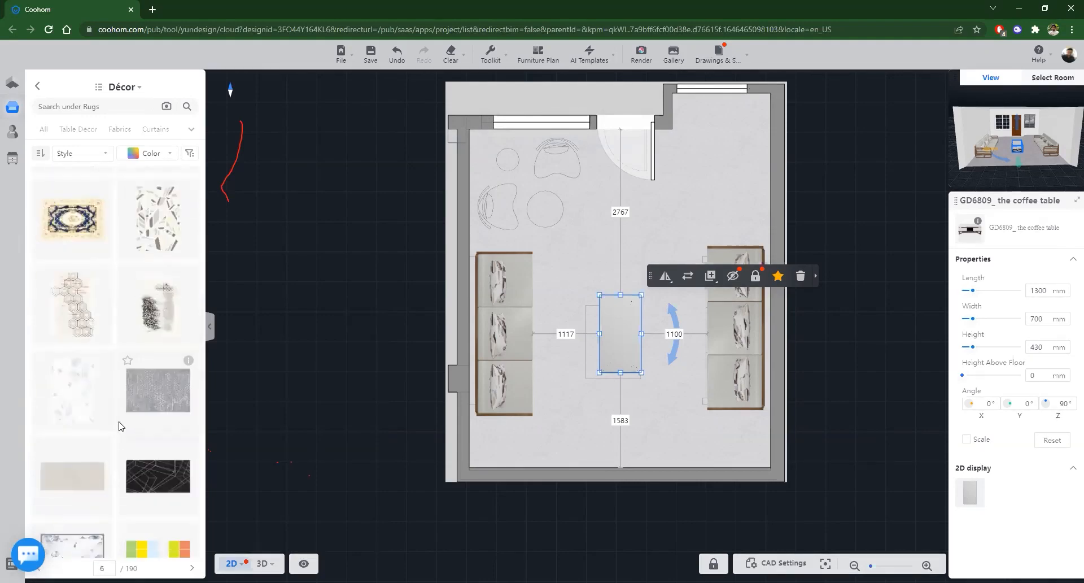
scroll(119, 427, down, 5)
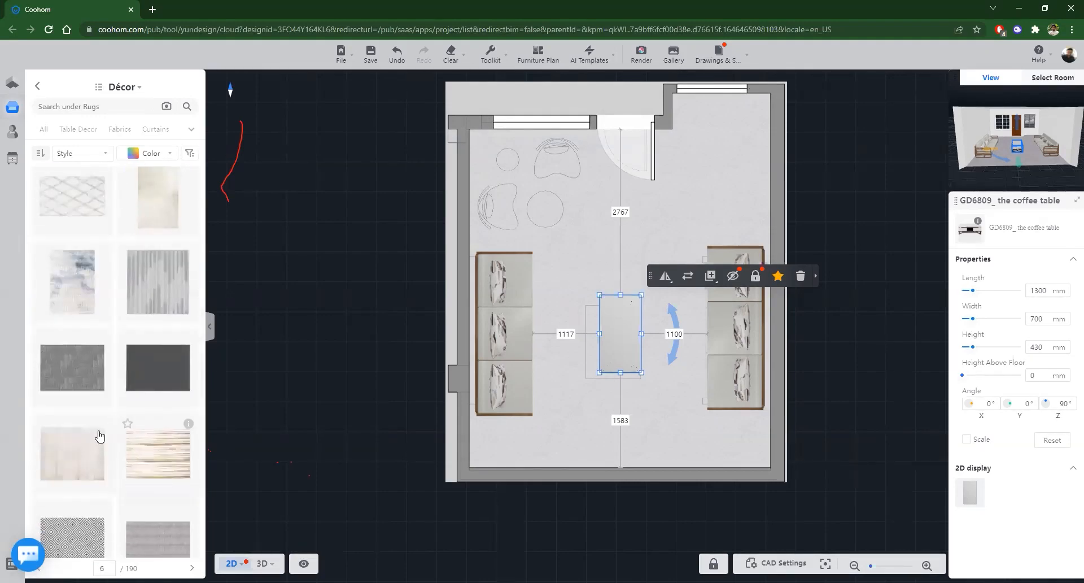
mouse_move(91, 433)
scroll(98, 403, up, 4)
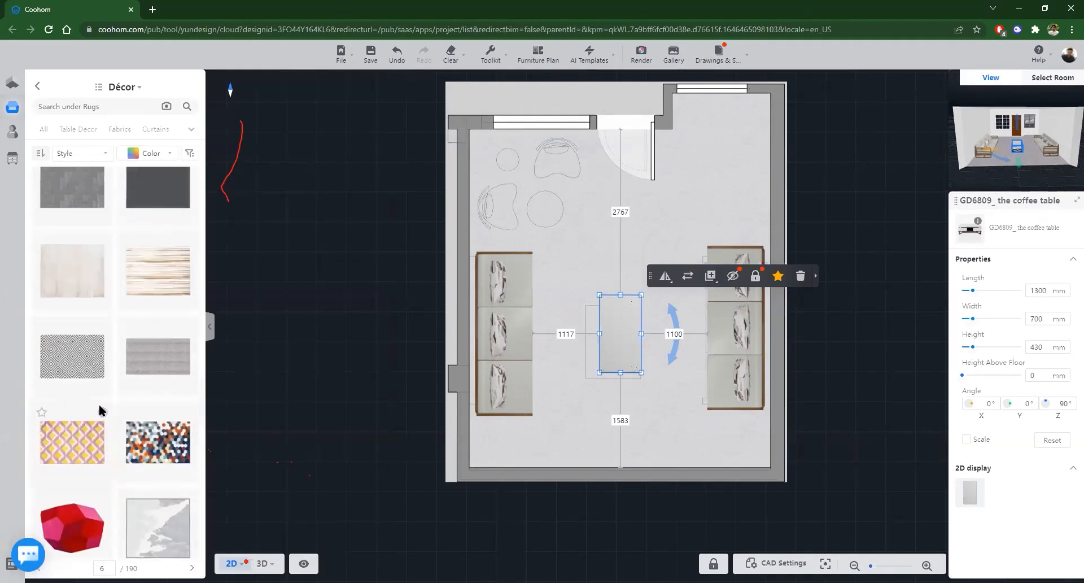
Step: Place the blue and grey abstract rug from the saved favorites folder under the coffee table and rotate it to 90°
click(21, 138)
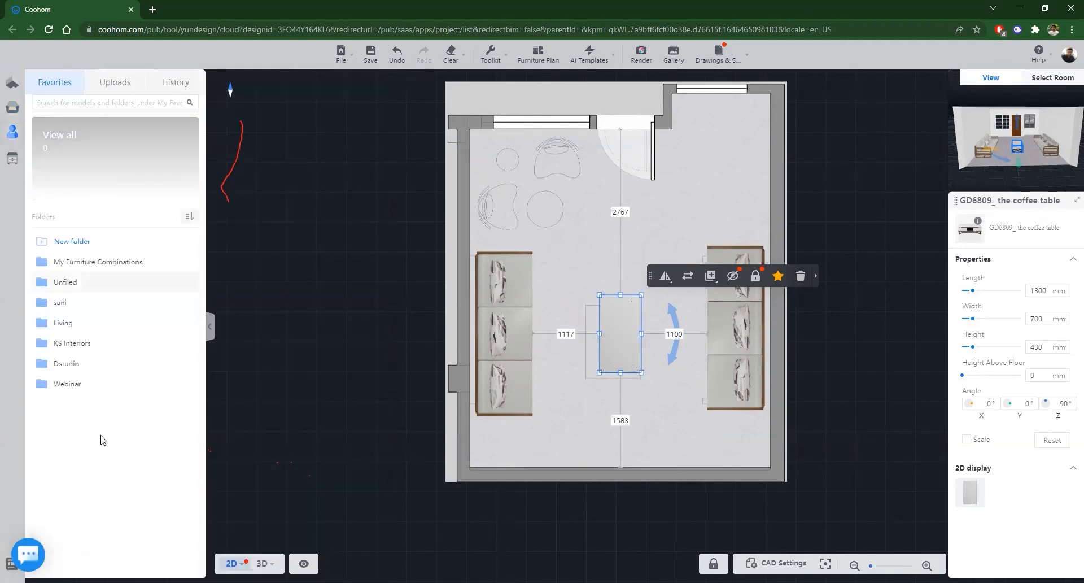
click(71, 304)
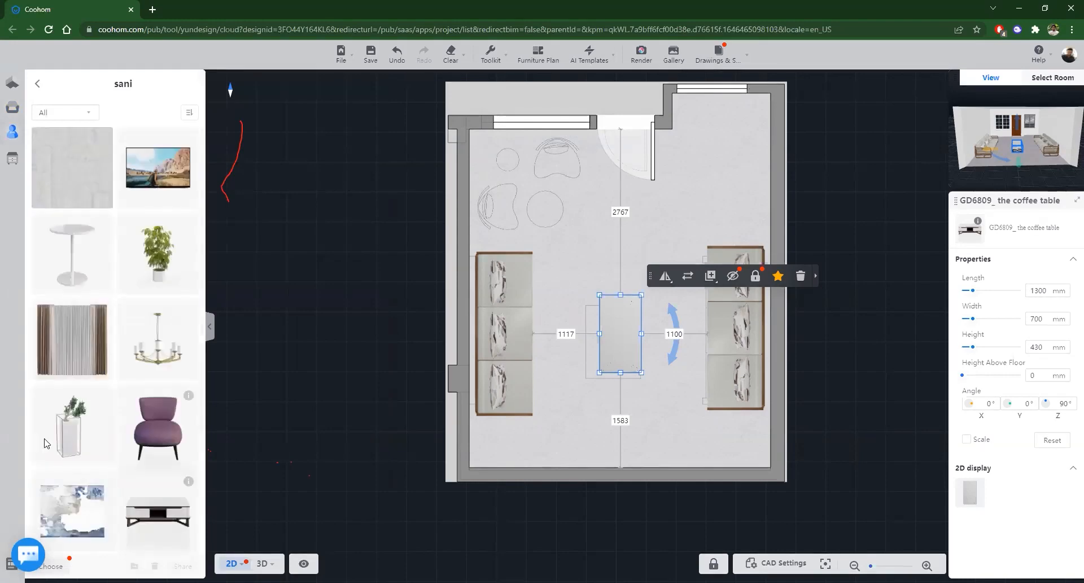
scroll(78, 383, down, 1)
scroll(78, 384, down, 3)
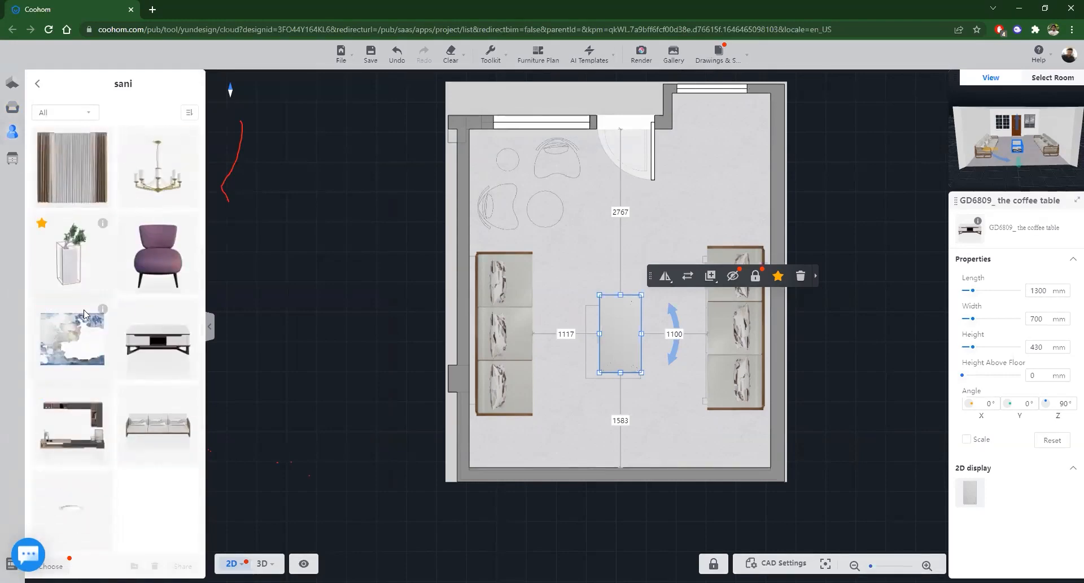
drag(73, 326, 621, 329)
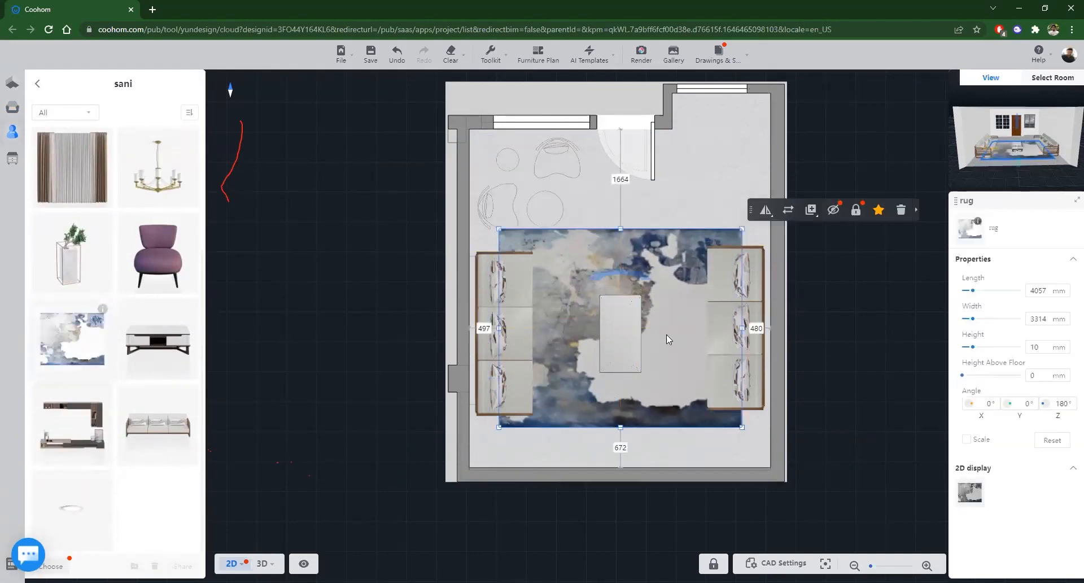
drag(647, 286, 647, 340)
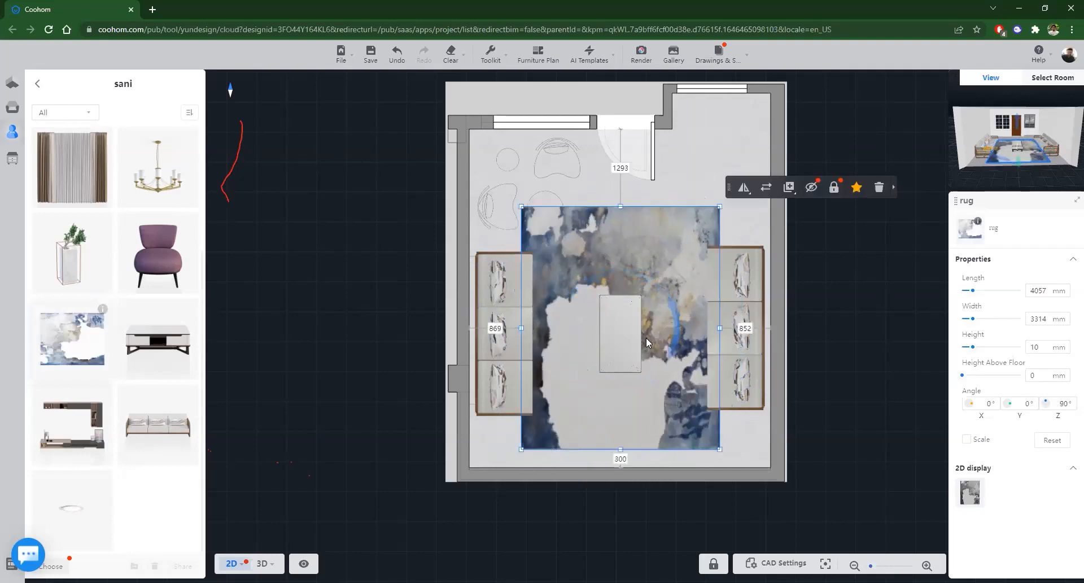
Step: Browse further pages of Rugs under Décor in the public library for alternative rug designs
click(41, 107)
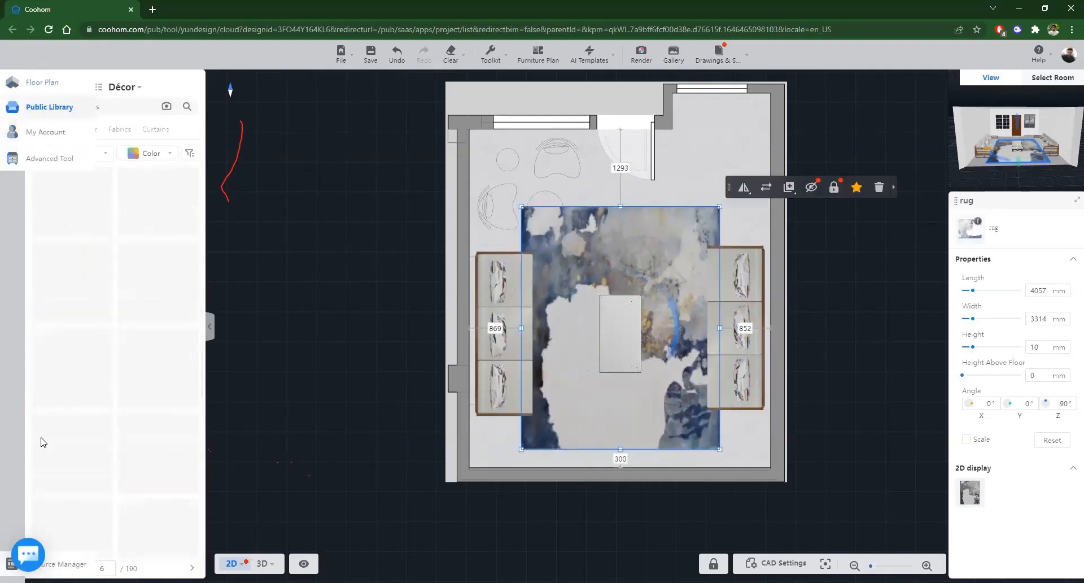
click(66, 471)
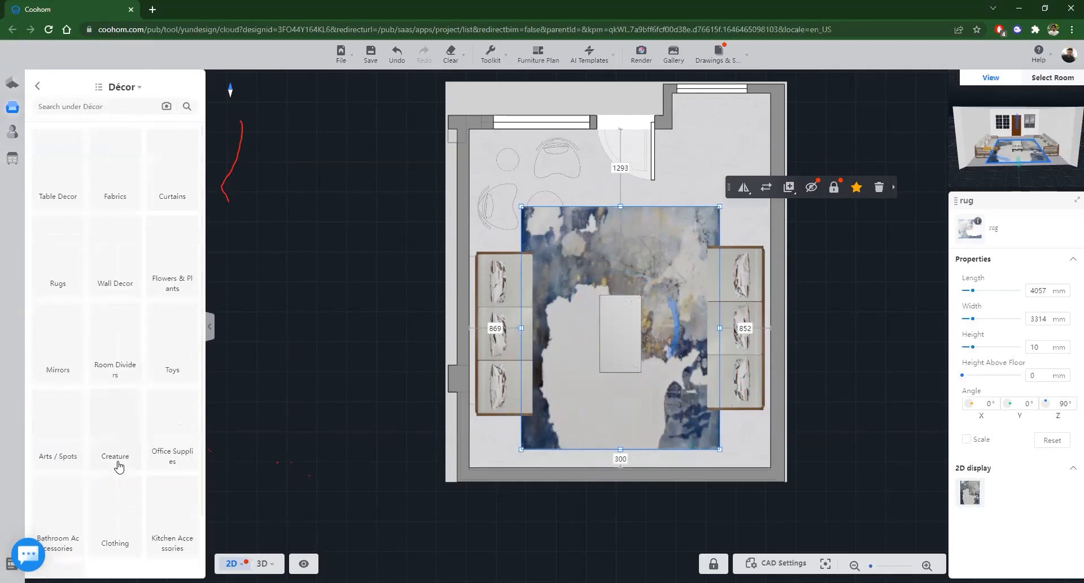
click(283, 496)
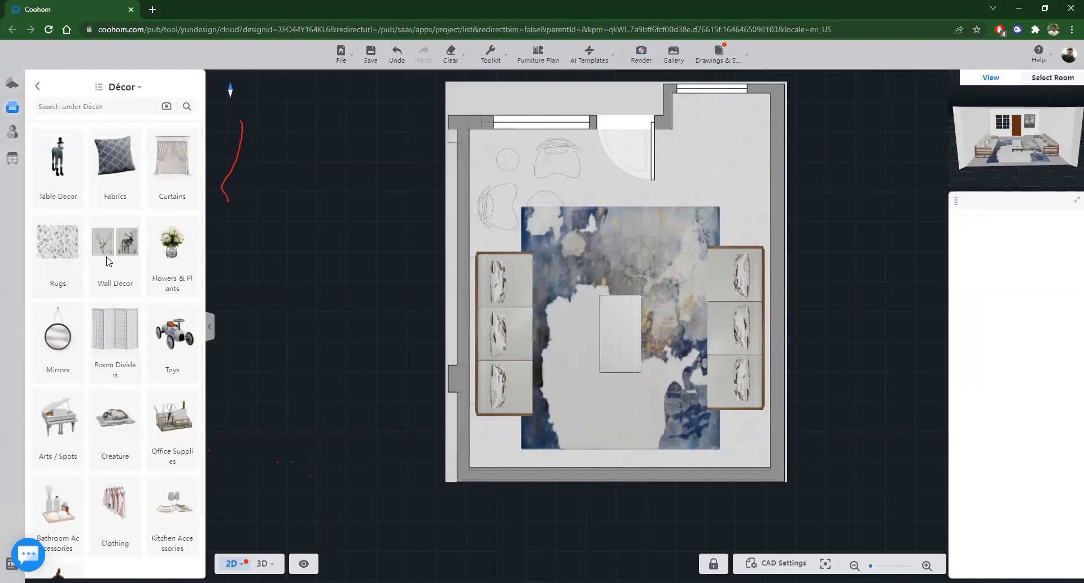
click(63, 257)
scroll(116, 425, down, 10)
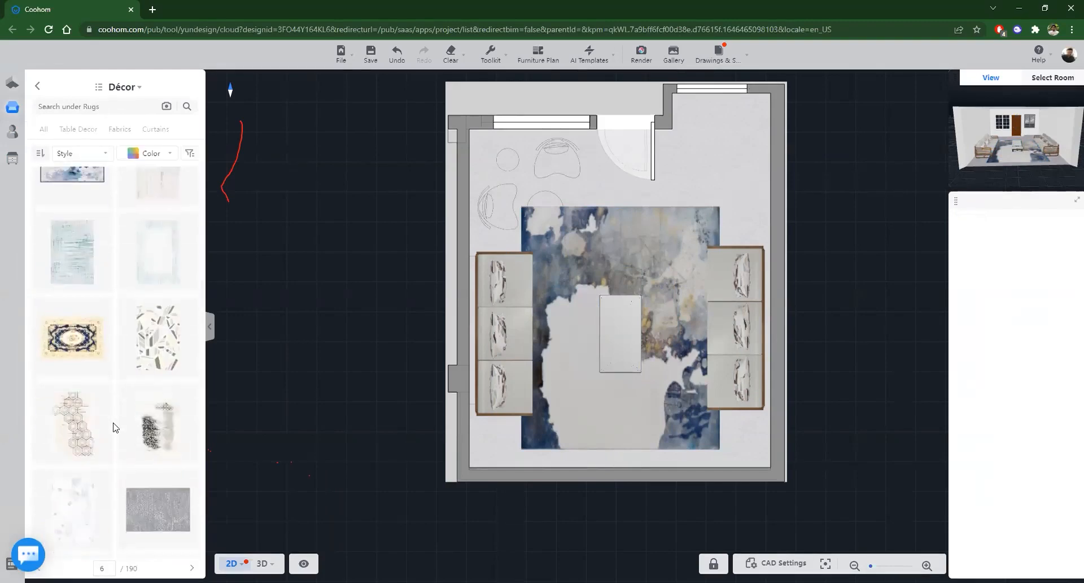
scroll(109, 427, down, 10)
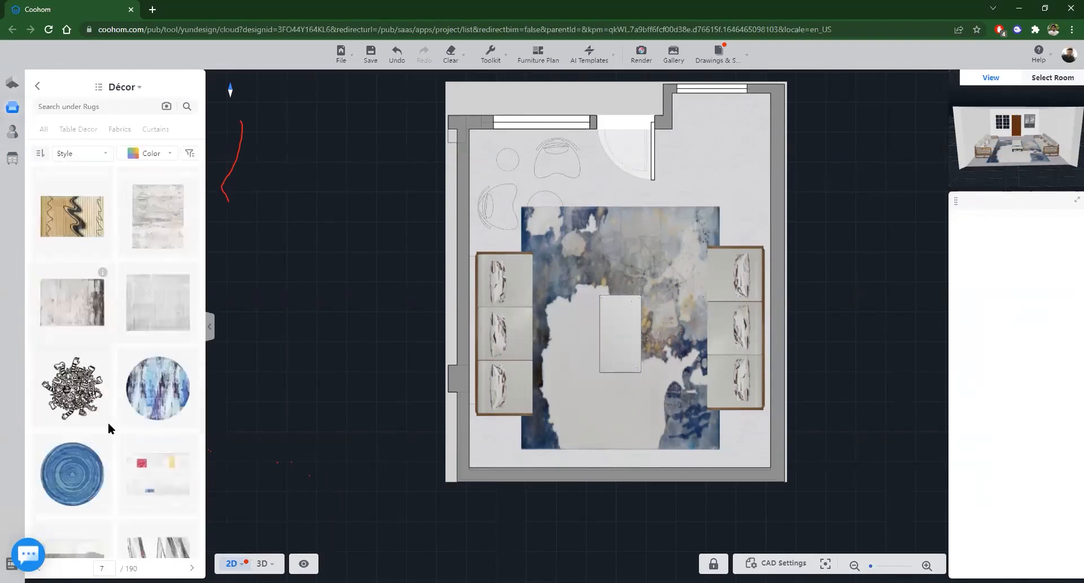
scroll(109, 432, down, 5)
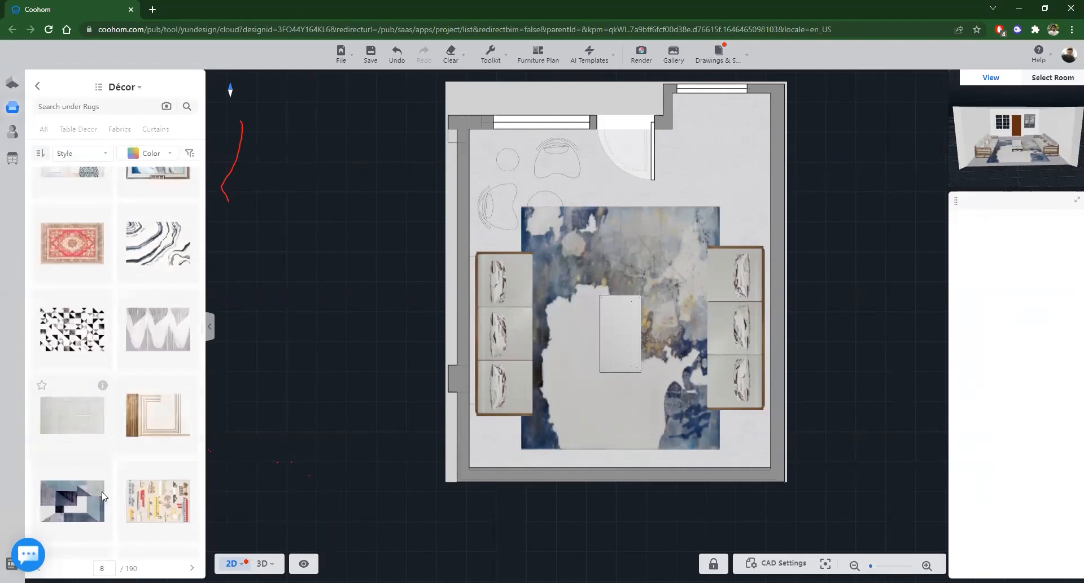
scroll(144, 528, down, 10)
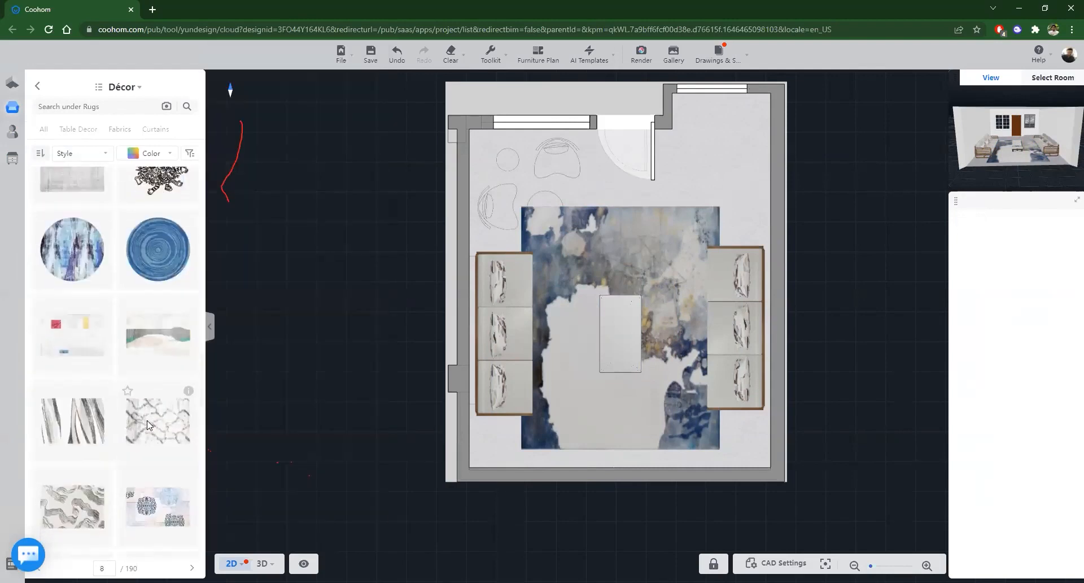
scroll(107, 407, down, 10)
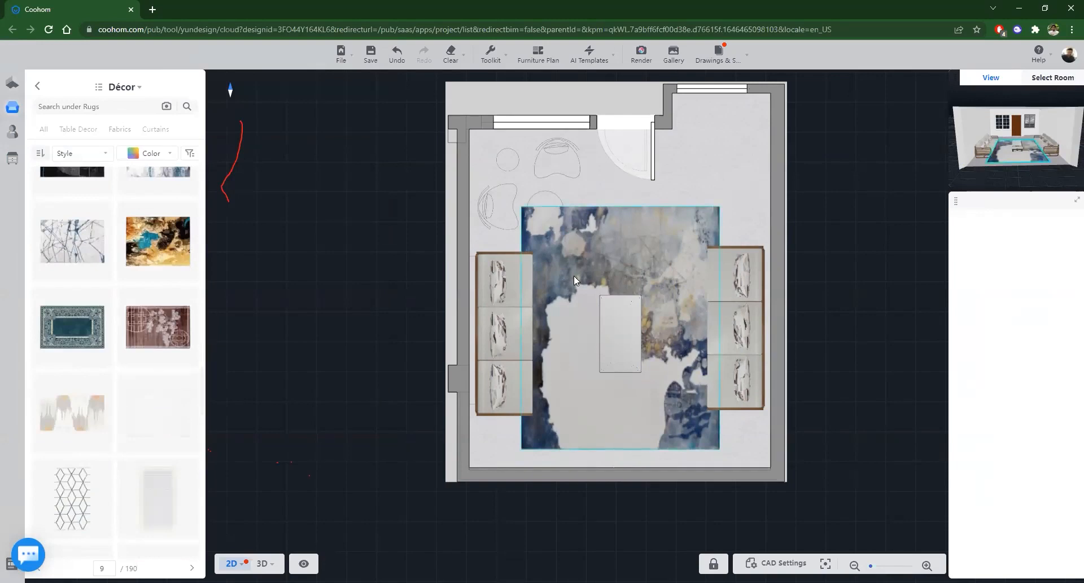
Step: Place the brown armchair with the patterned cushion from the library's Armchairs over the left chair outline and rotate it to 90°
scroll(518, 142, up, 5)
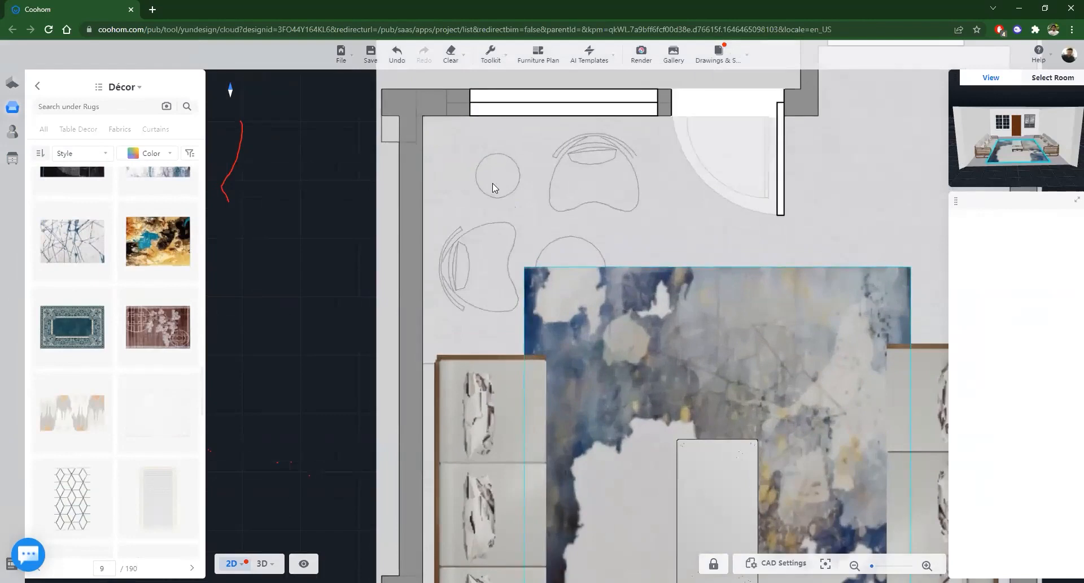
mouse_move(16, 105)
click(50, 109)
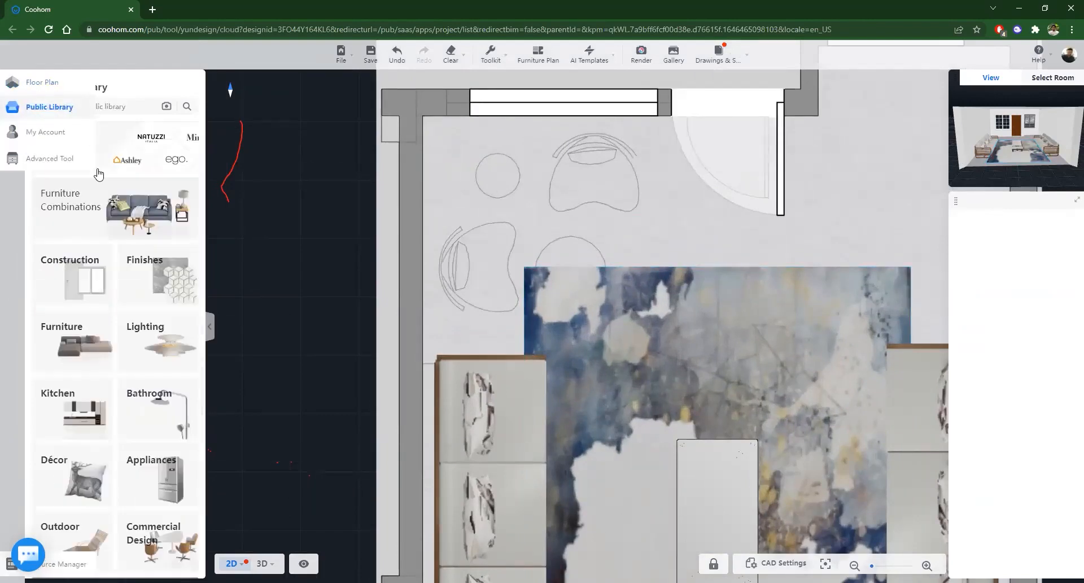
click(72, 351)
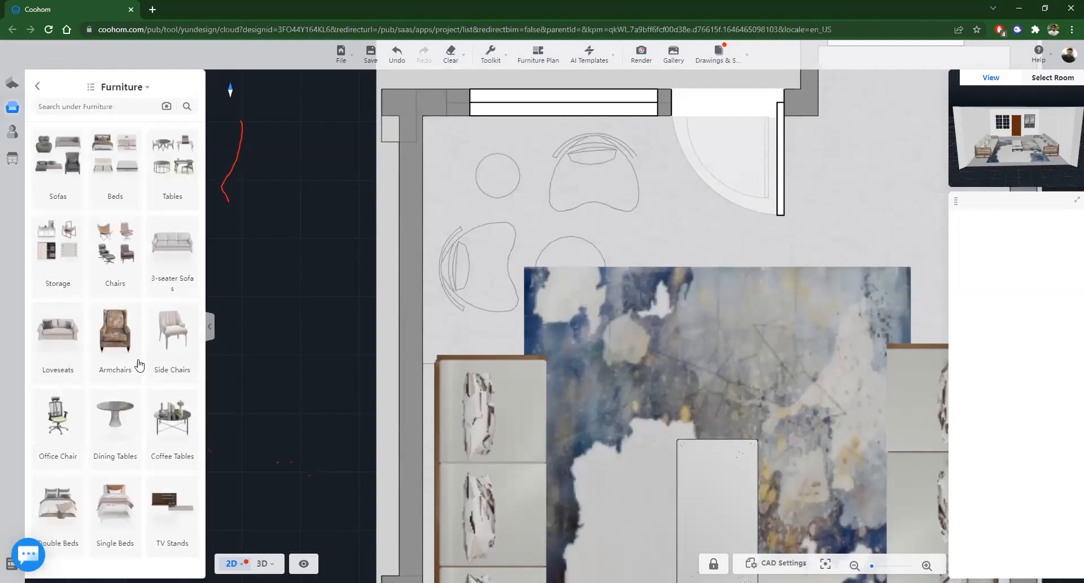
click(122, 342)
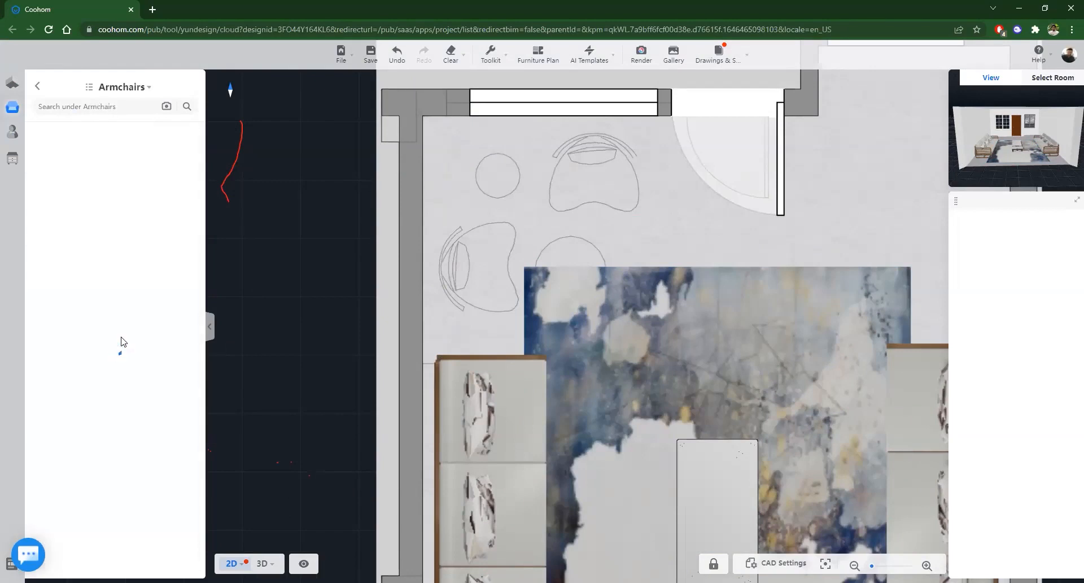
scroll(104, 298, down, 4)
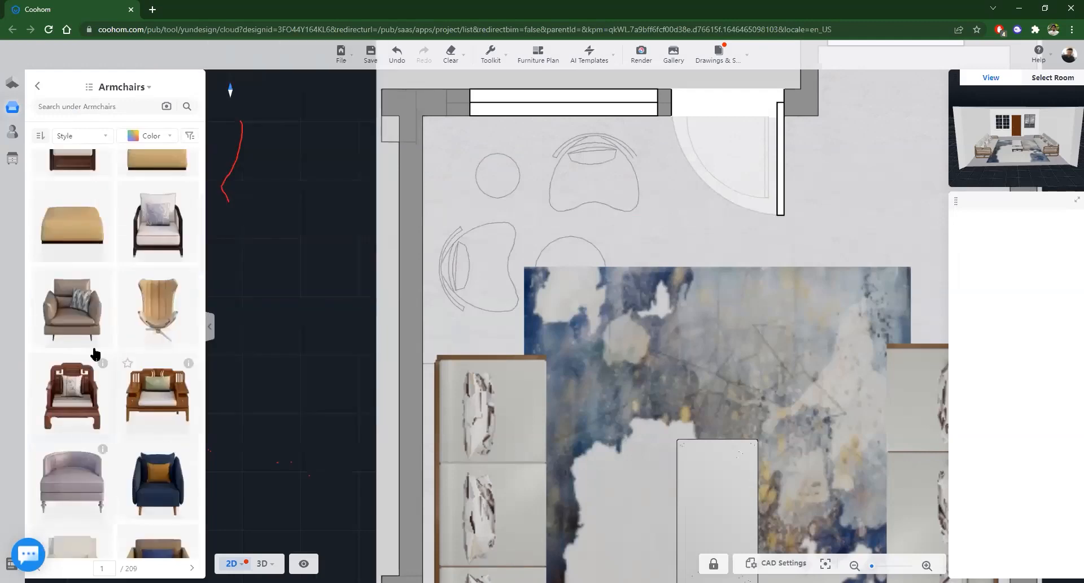
click(72, 308)
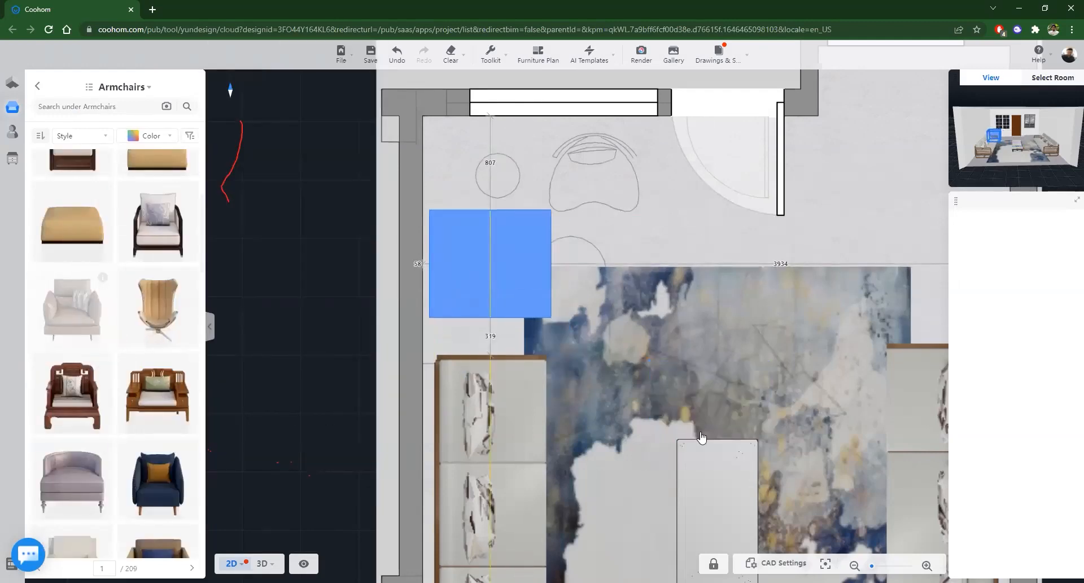
click(490, 265)
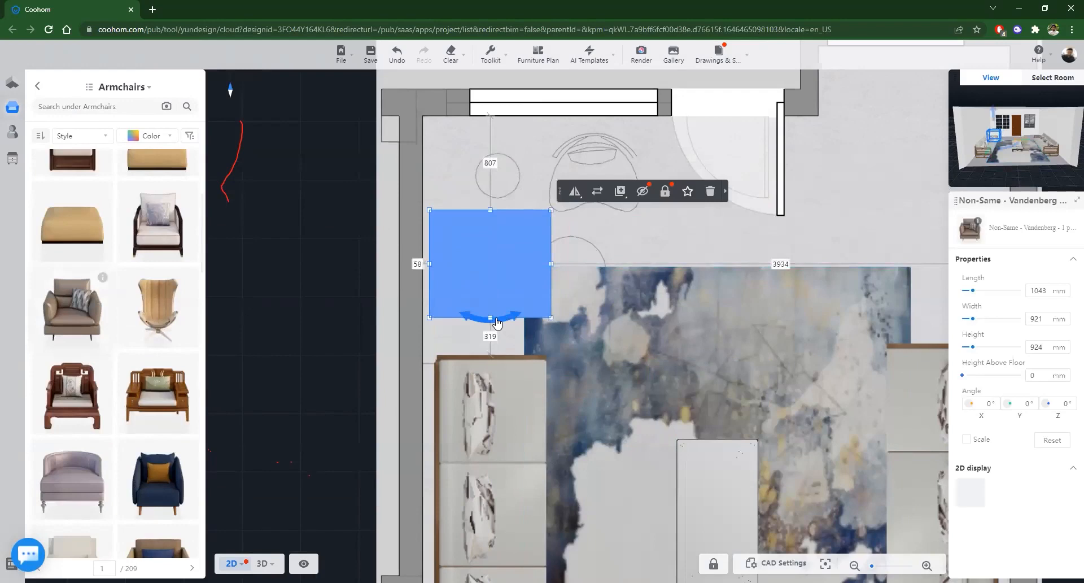
drag(497, 323, 564, 263)
Step: Check the brown armchair beside the sofa in 3D and remove it from the plan
key(3)
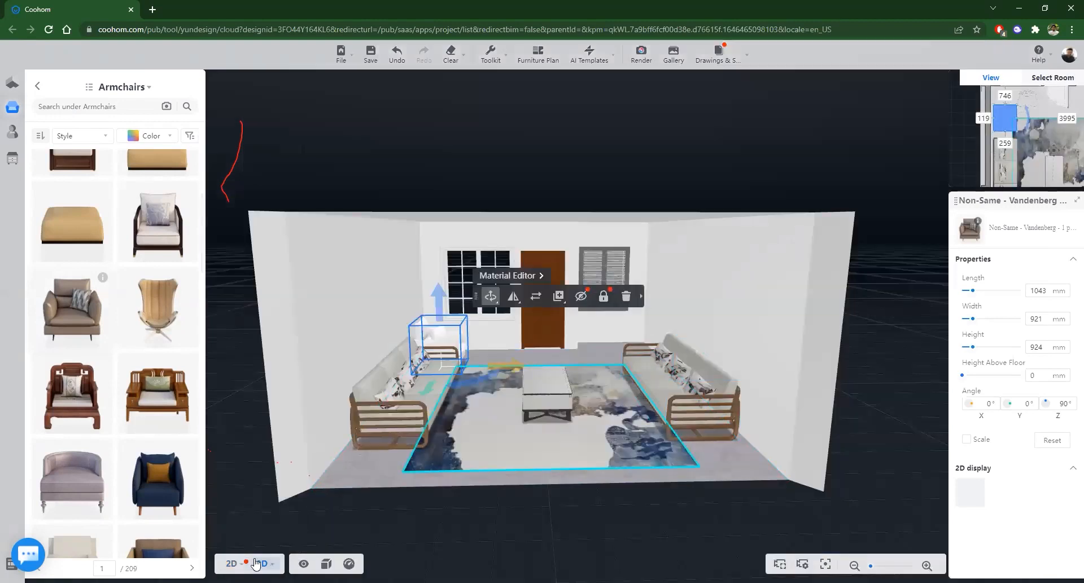
right_drag(584, 389, 511, 285)
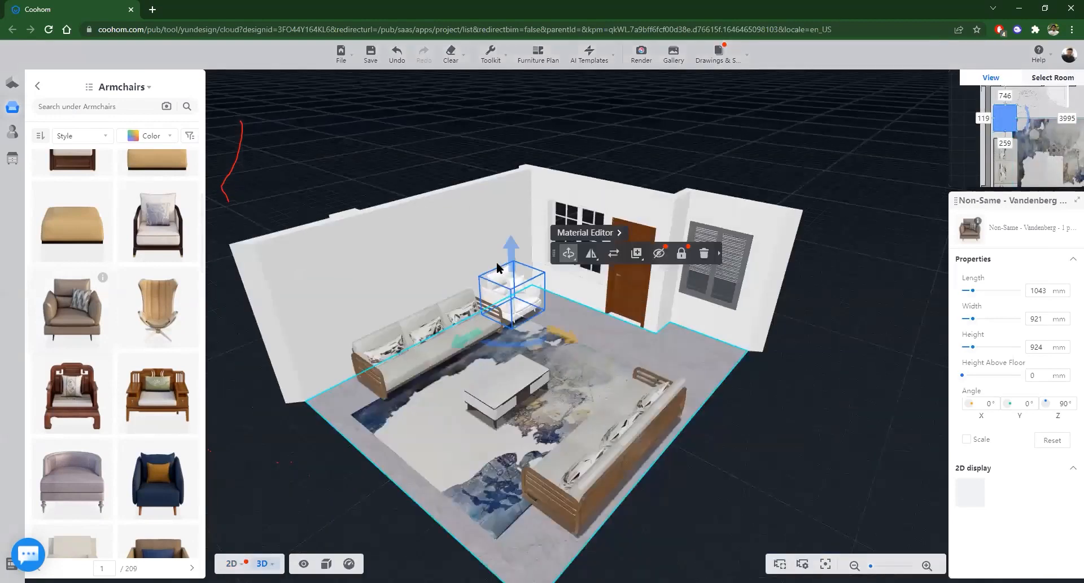
scroll(707, 188, up, 3)
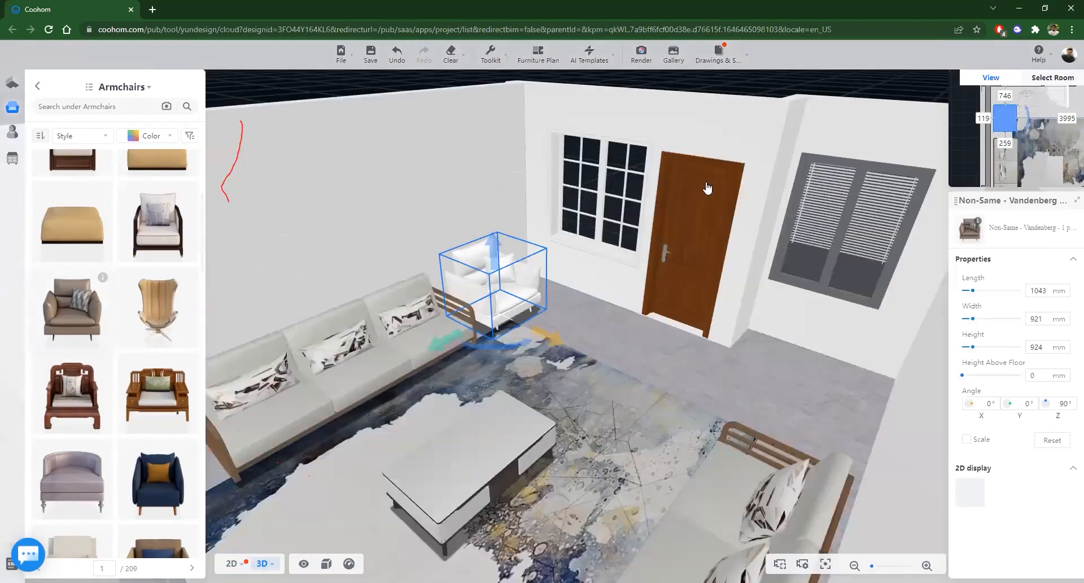
key(1)
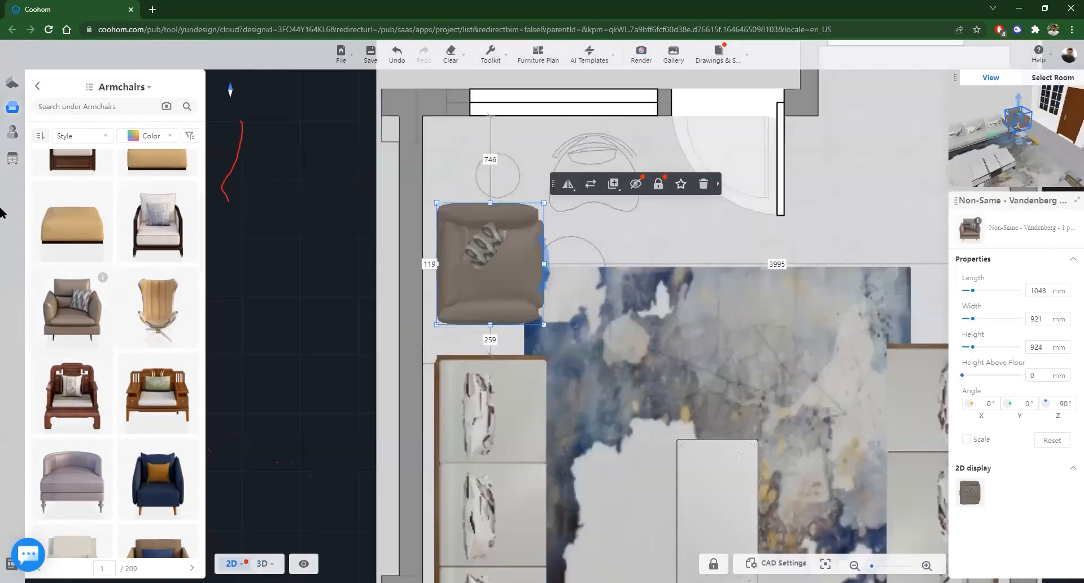
Step: Place the purple single chair from the saved favorites folder over the left chair outline, check it in 3D, and rotate it to 90°
click(12, 136)
click(67, 307)
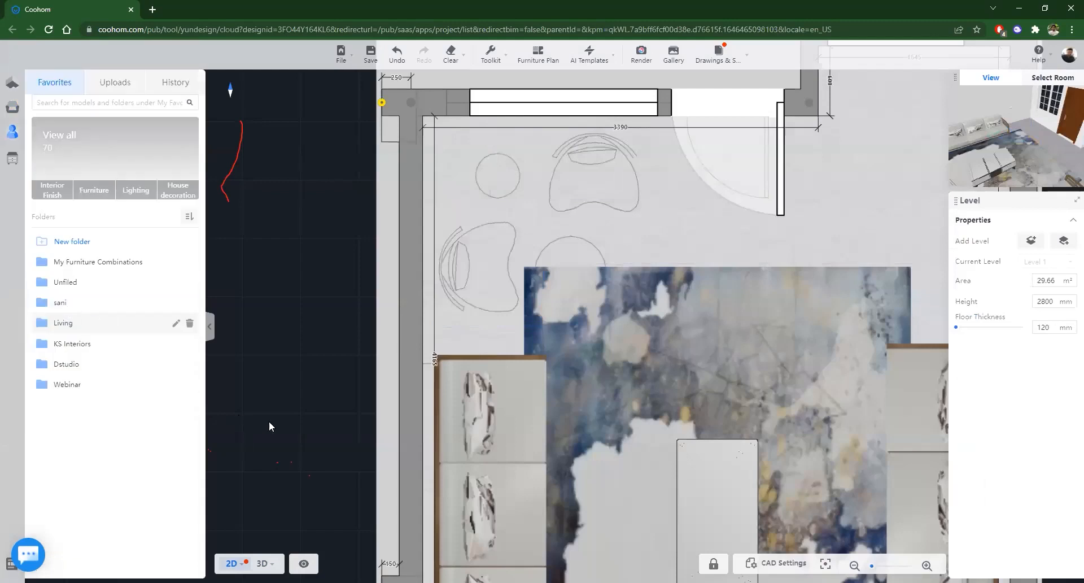
drag(149, 427, 479, 259)
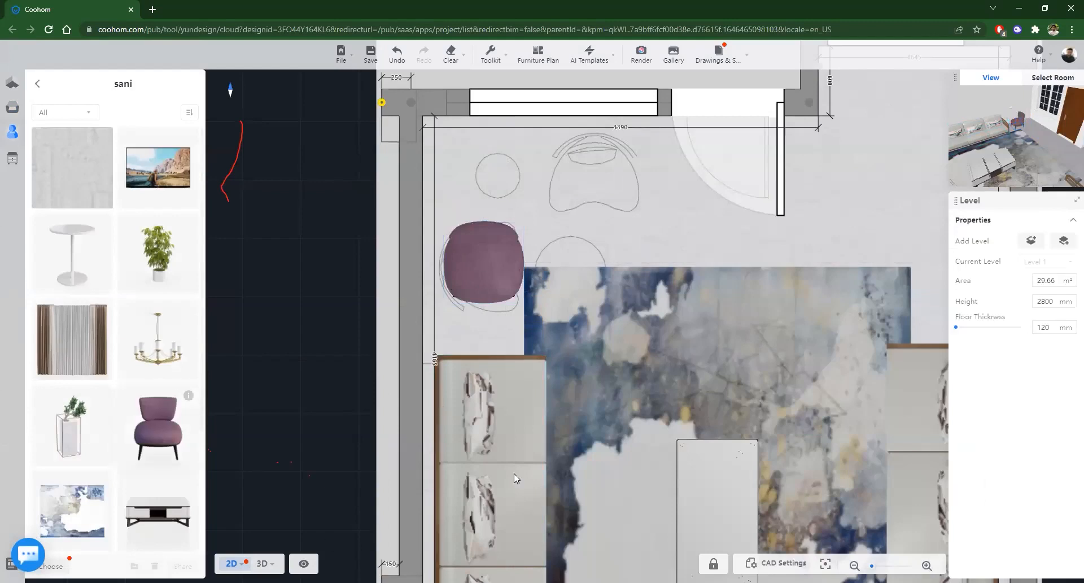
click(263, 563)
mouse_move(232, 563)
key(1)
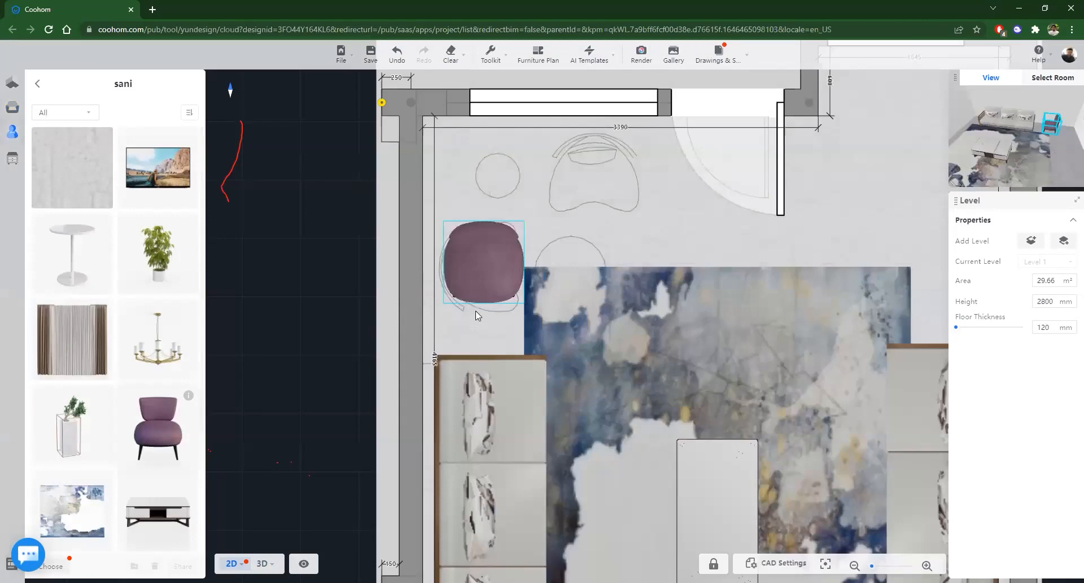
click(478, 291)
drag(505, 322, 483, 281)
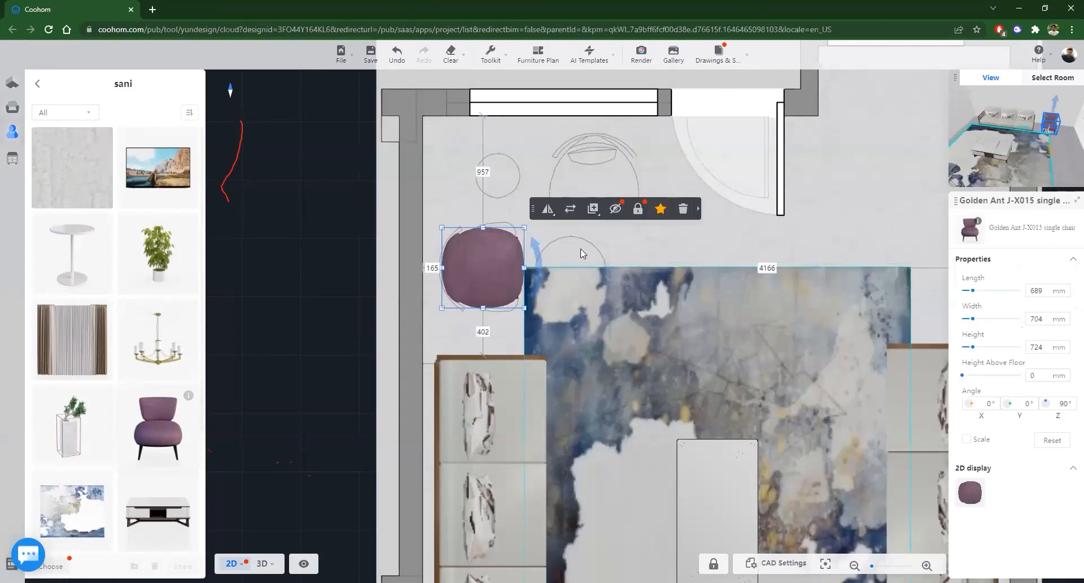
Step: Duplicate the purple chair onto the upper chair outline, about 146 mm from the window wall at 0°, and check both chairs in 3D
click(593, 209)
click(591, 229)
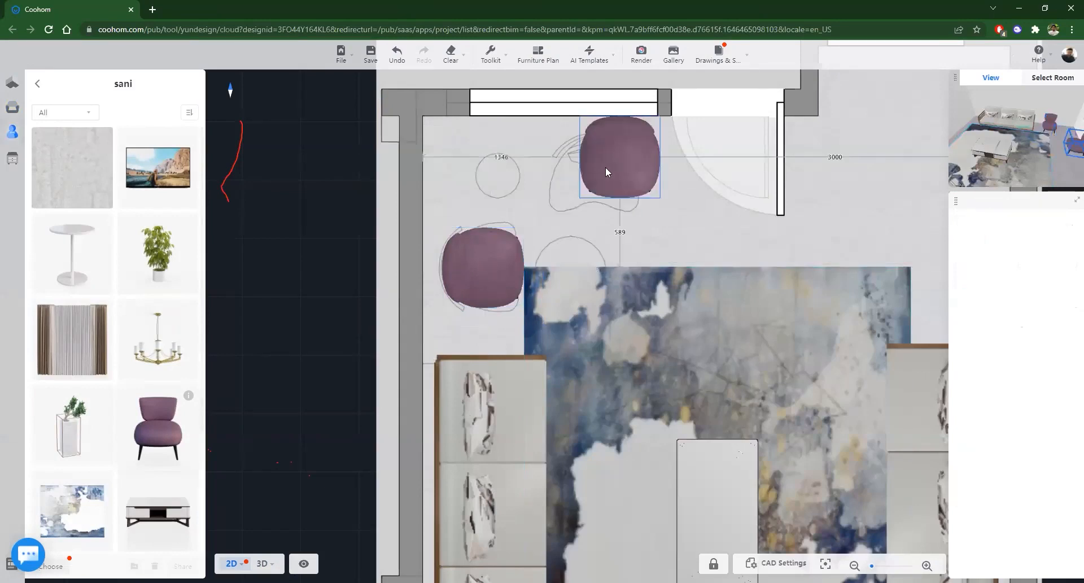
click(594, 174)
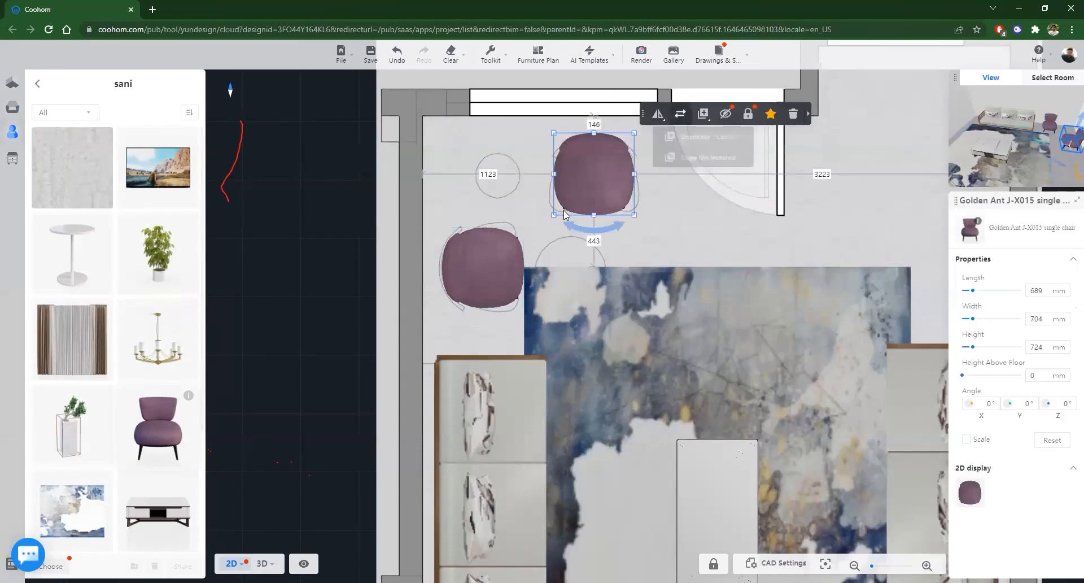
mouse_move(264, 564)
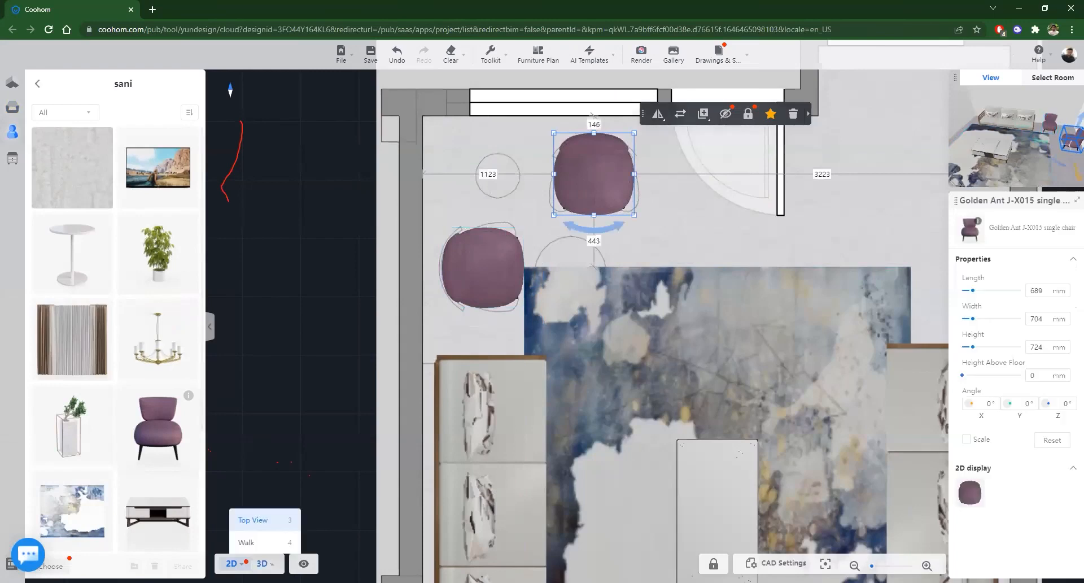
key(2)
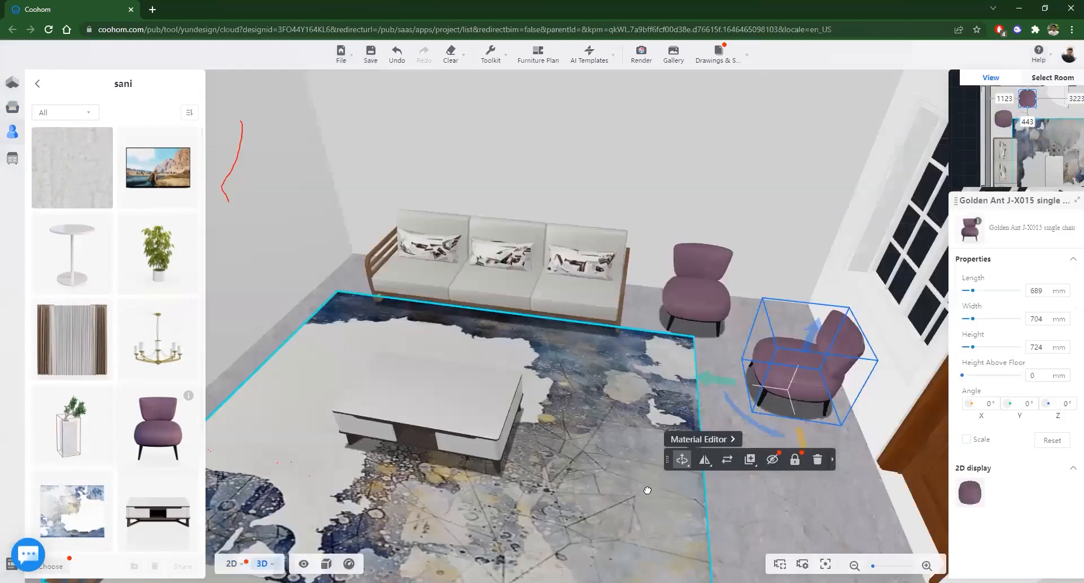
drag(697, 501, 580, 453)
drag(398, 490, 671, 465)
click(241, 561)
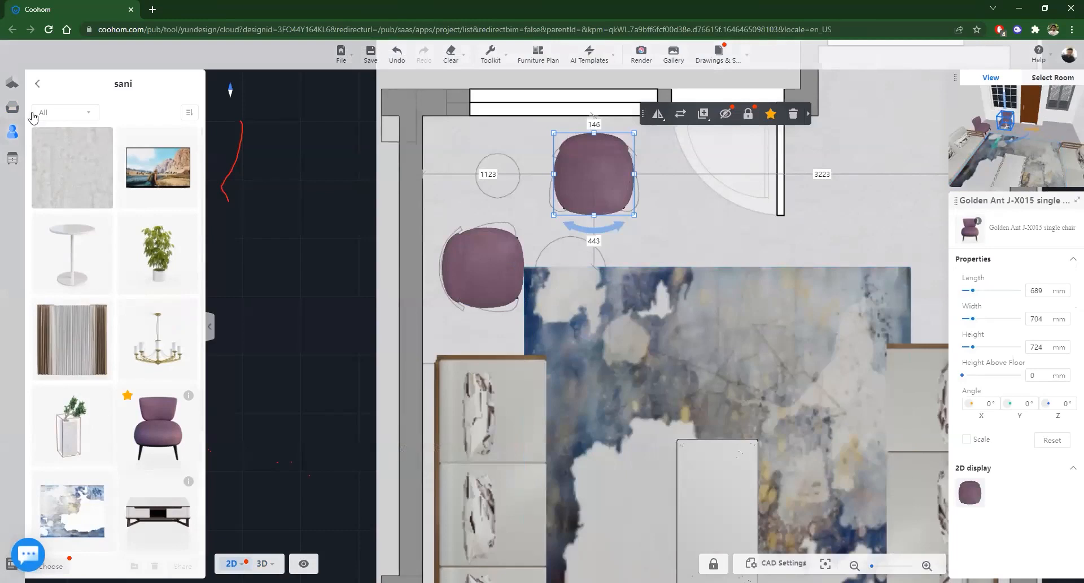
Step: Browse the Dining Tables in the public furniture library for a small table to go with the purple chairs
click(37, 84)
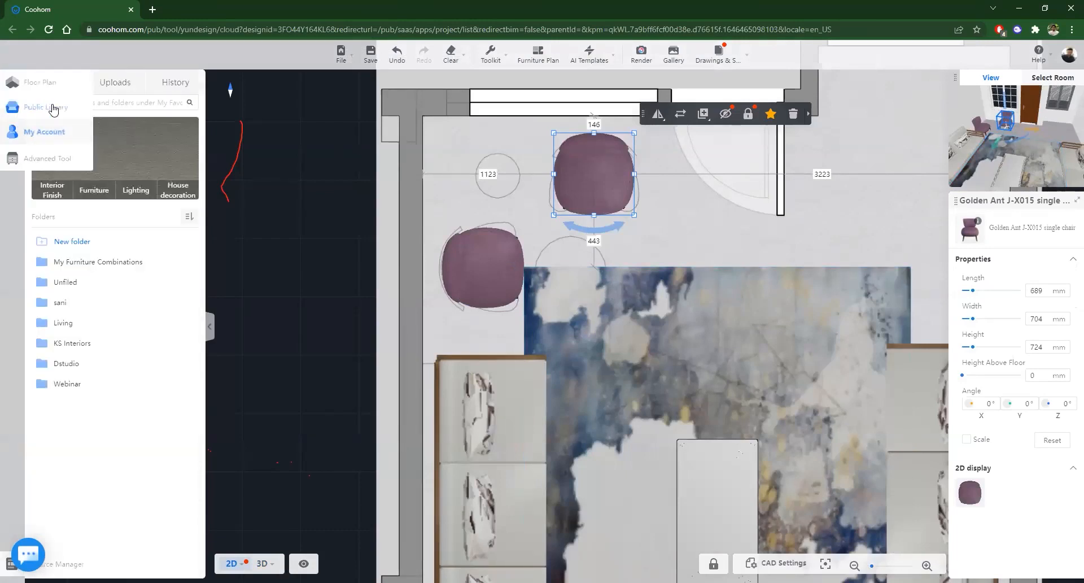
click(46, 111)
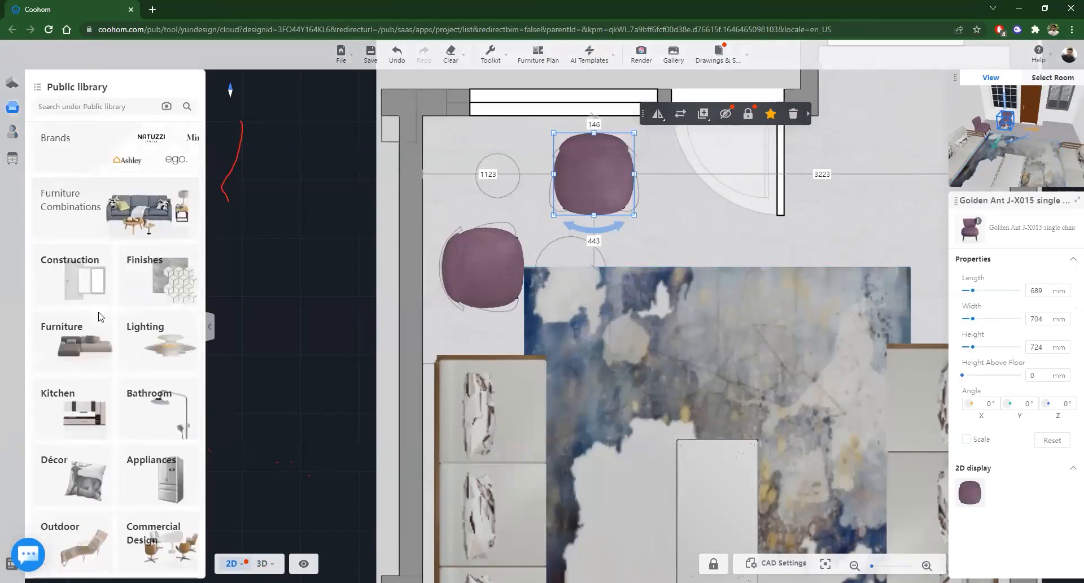
click(66, 338)
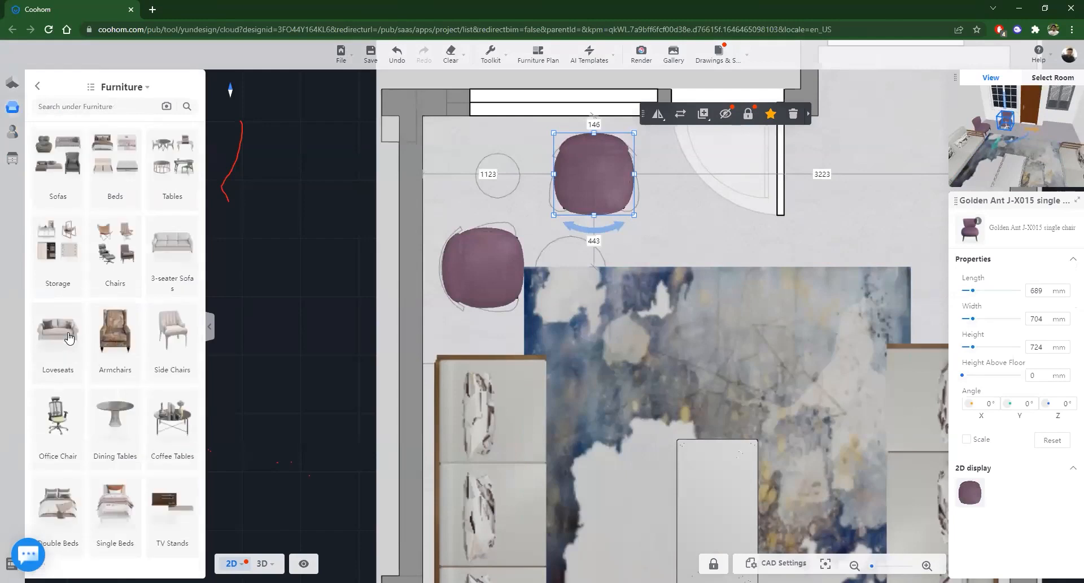
click(125, 441)
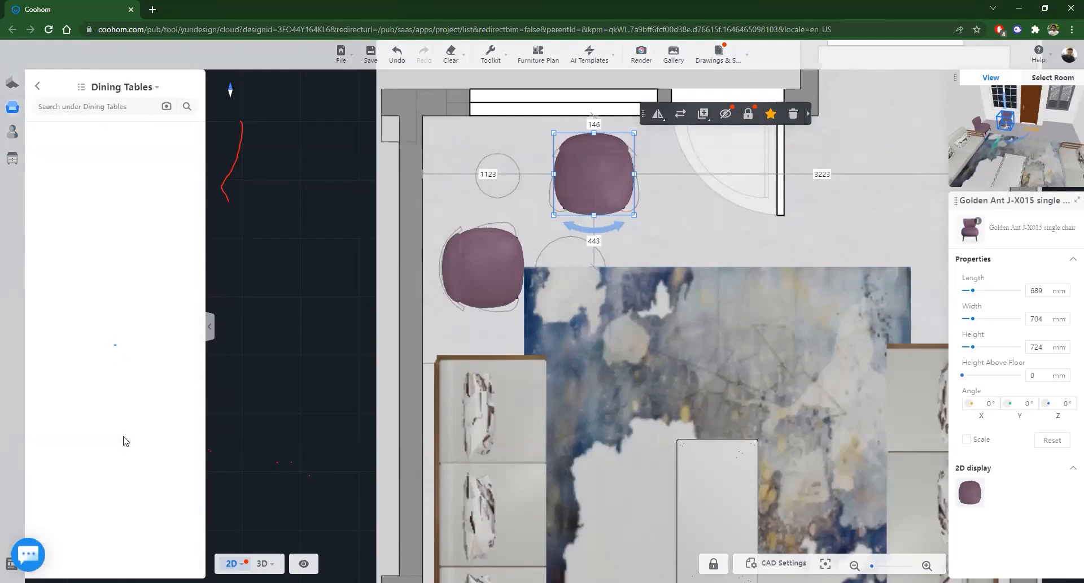
scroll(126, 435, down, 3)
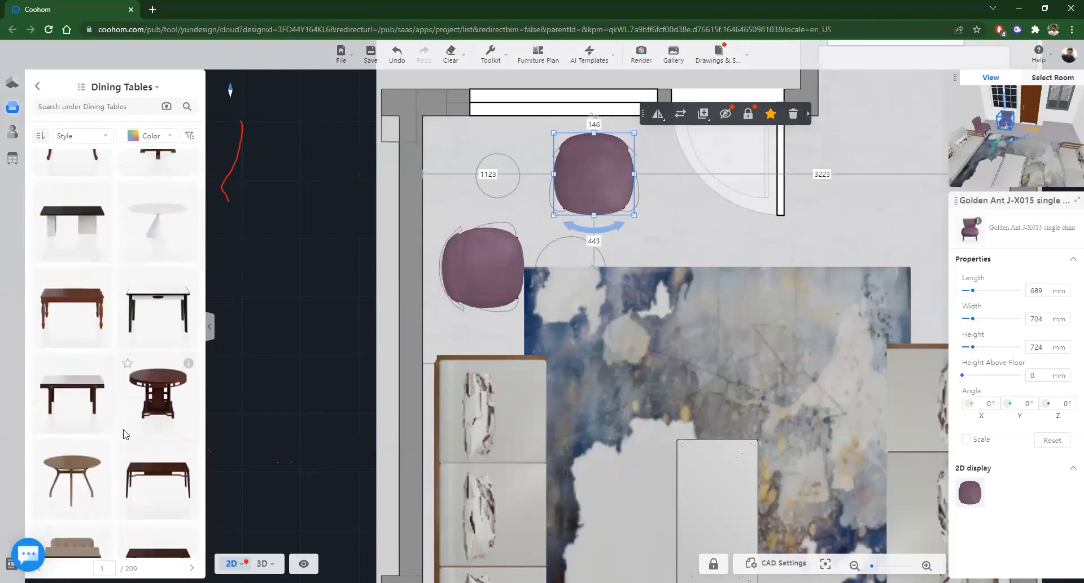
Step: Place the white round side table from the saved favorites folder over the lower round table outline near the purple chairs
click(12, 131)
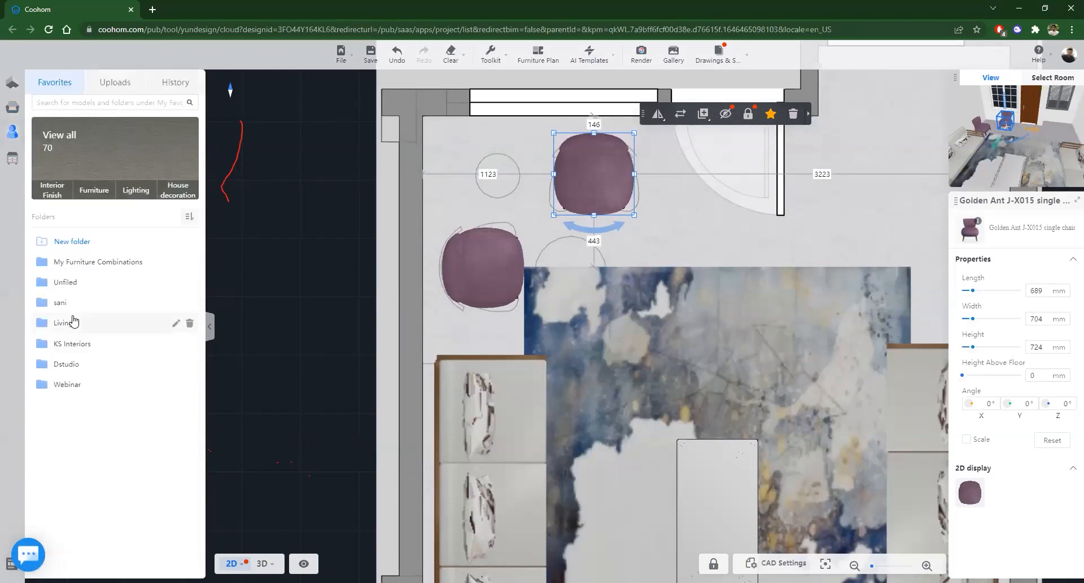
click(72, 310)
drag(82, 284, 570, 269)
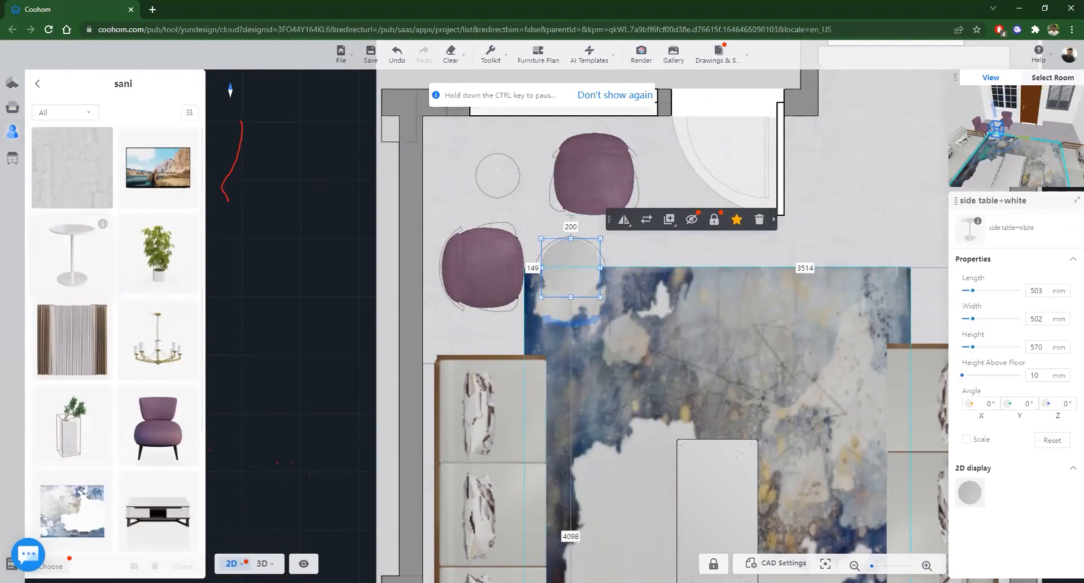
Step: Check the white side table beside the purple chairs in 3D and reposition it on the plan, about 157 mm and 244 mm from the chairs
click(269, 561)
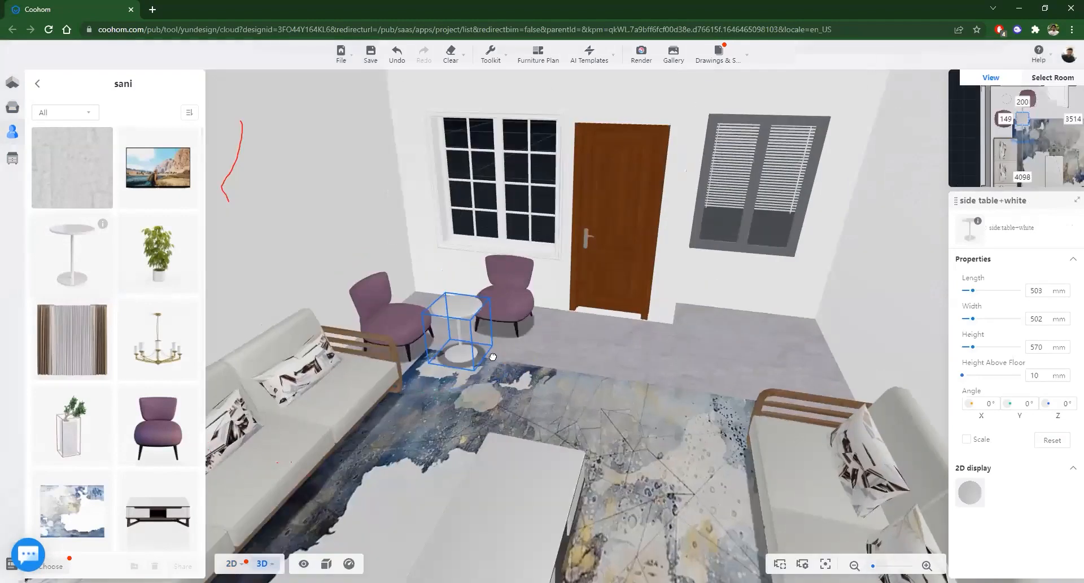
drag(492, 357, 453, 346)
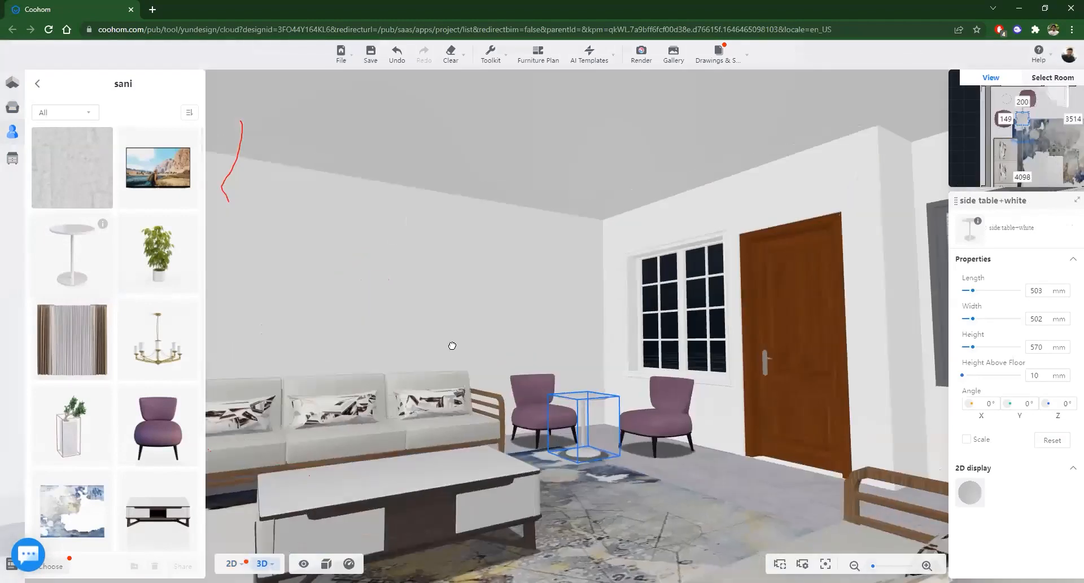
drag(453, 346, 453, 390)
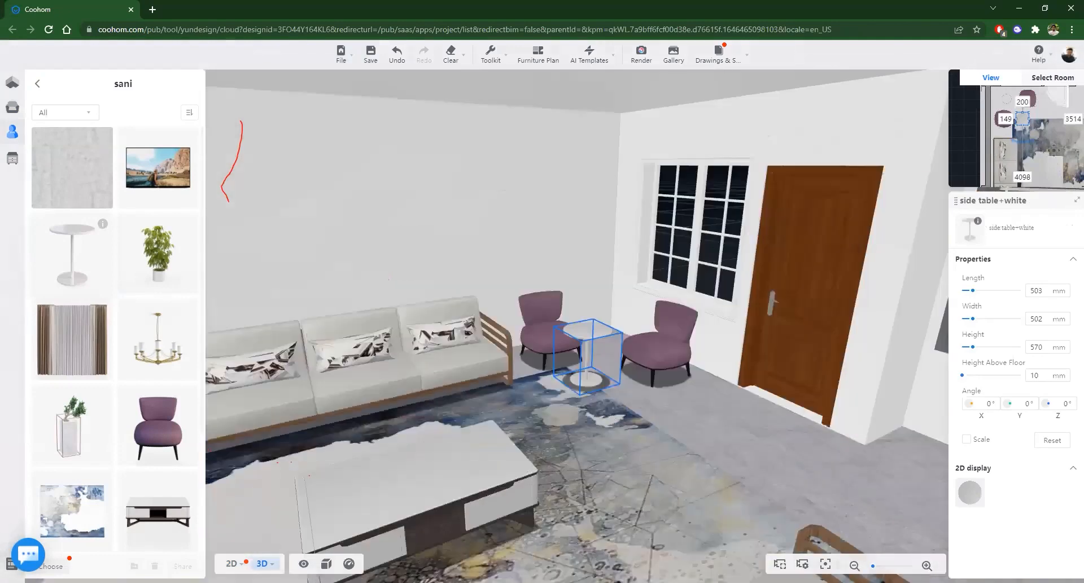
drag(649, 377, 541, 311)
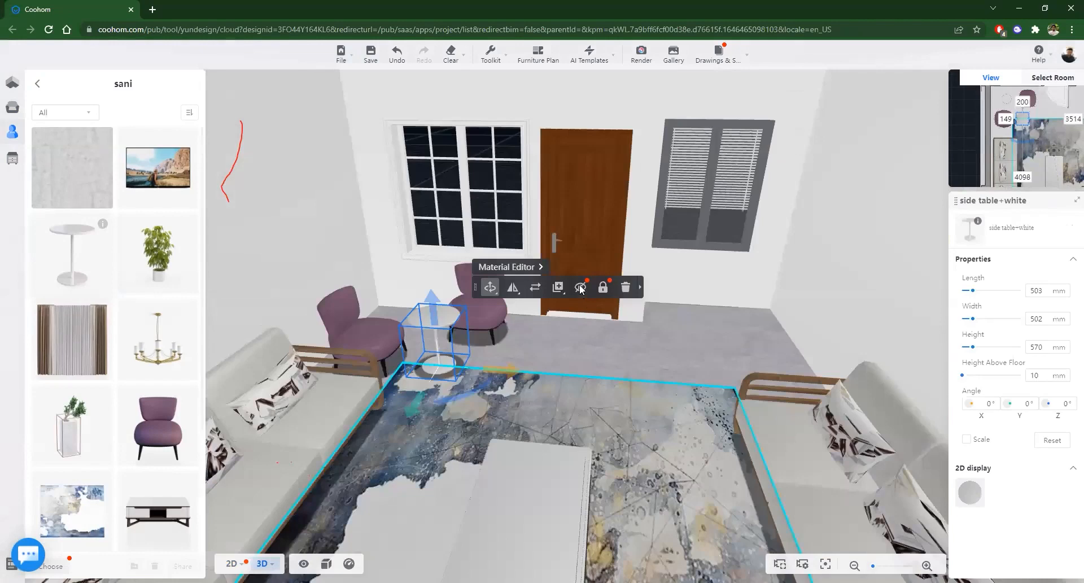
key(1)
scroll(555, 258, up, 3)
drag(553, 269, 563, 278)
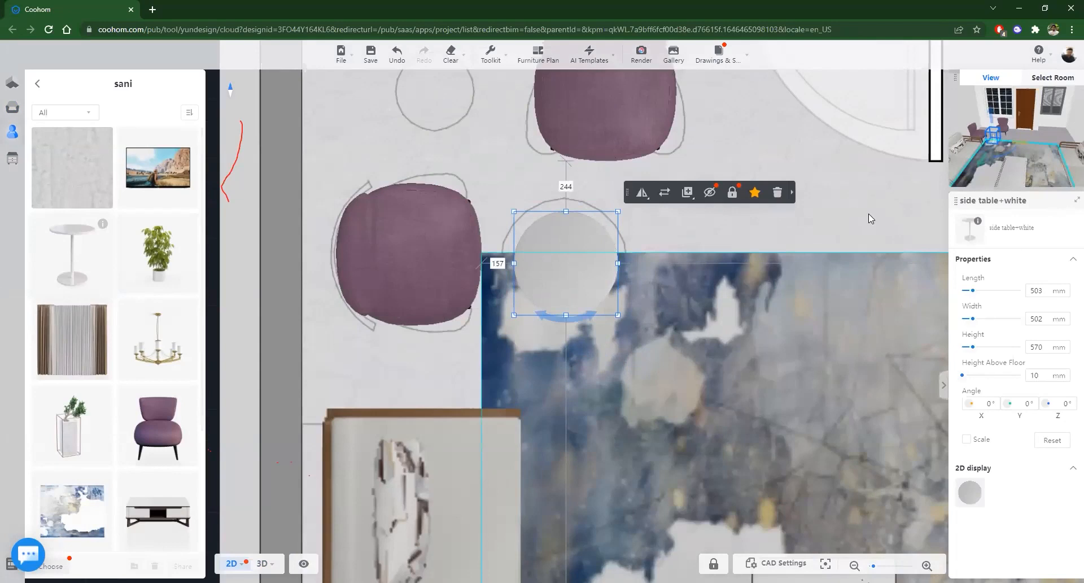
Step: Set the white side table's length and width to 650 mm each
click(564, 233)
click(564, 233)
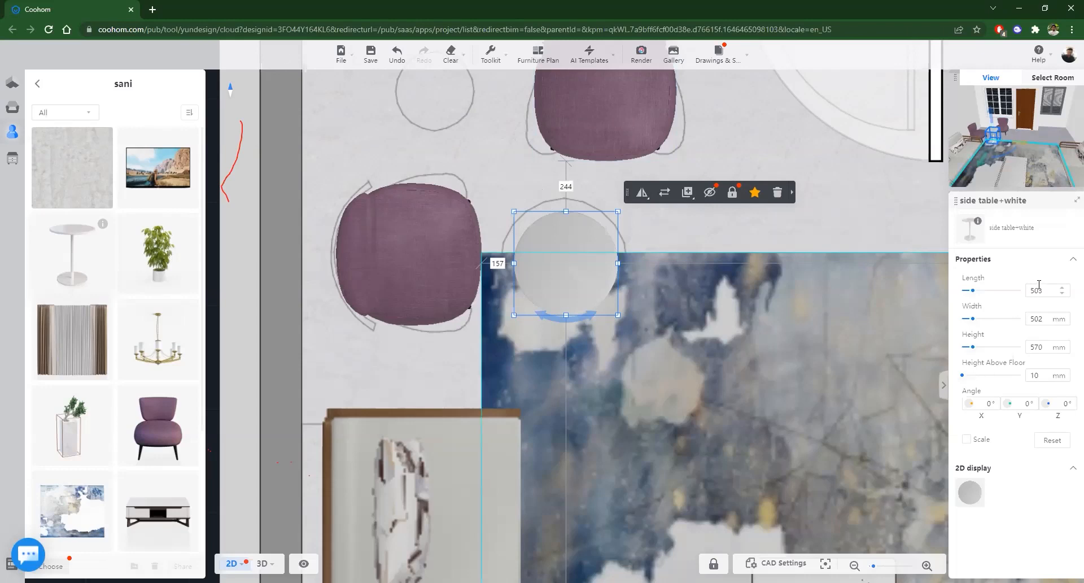
drag(1045, 288, 1008, 297)
text(650)
drag(1057, 319, 1027, 314)
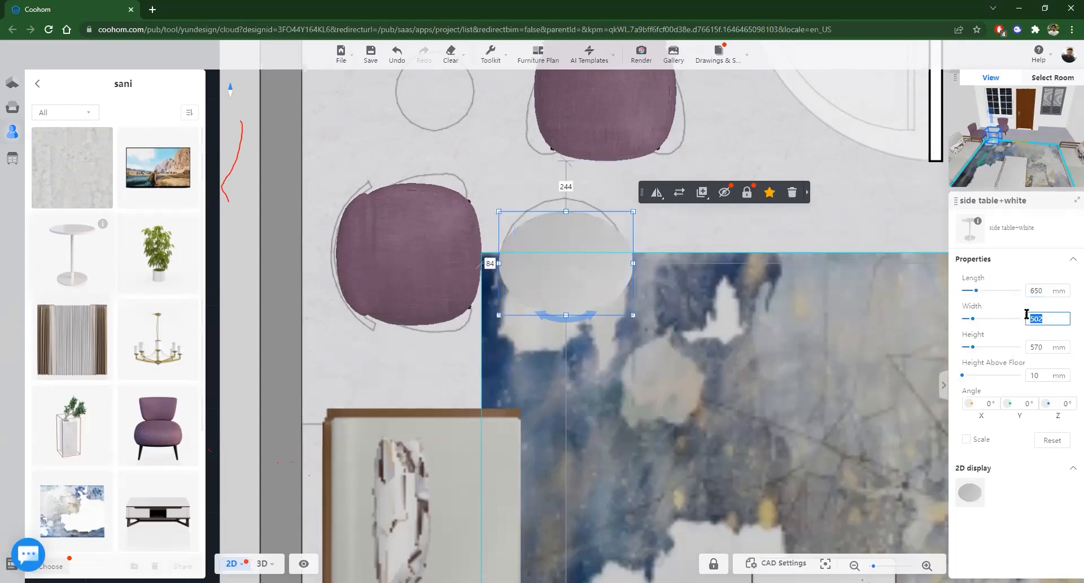
text(650)
key(Return)
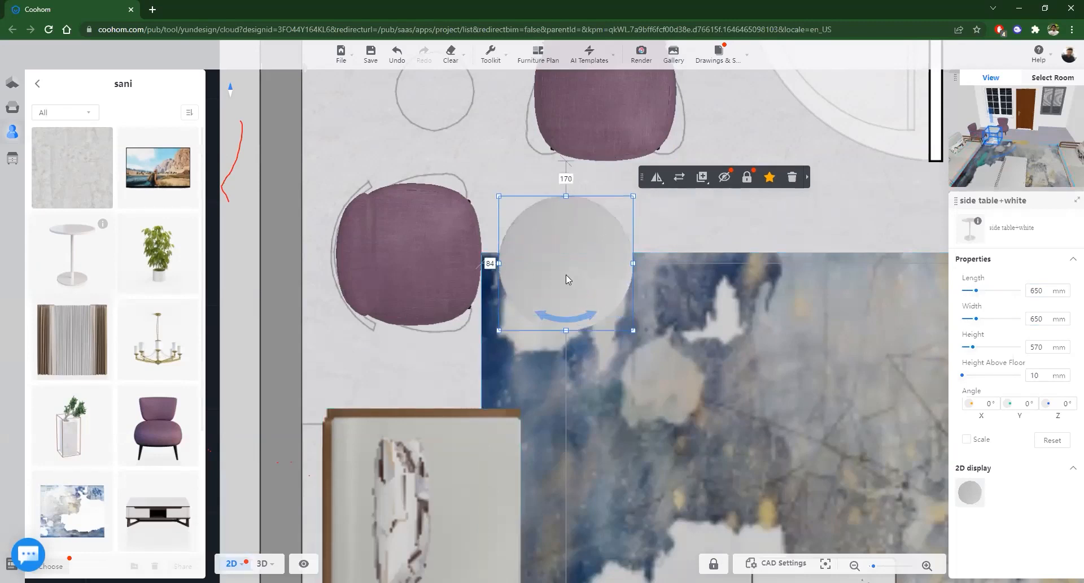
Step: Nudge the side table over its round outline, about 78 mm and 184 mm from the purple chairs, and check it in 3D
drag(570, 272, 569, 275)
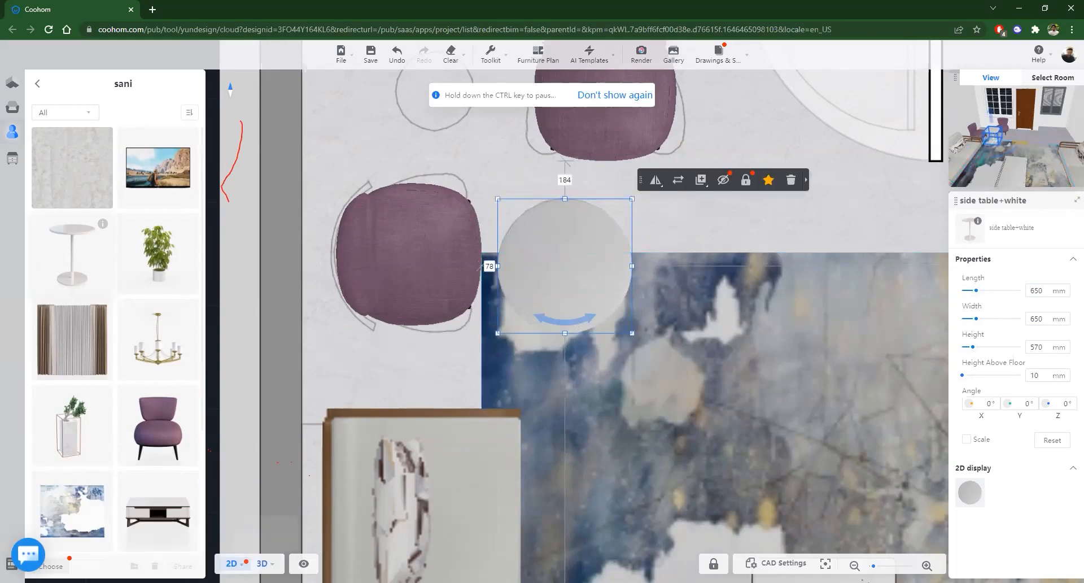
click(262, 563)
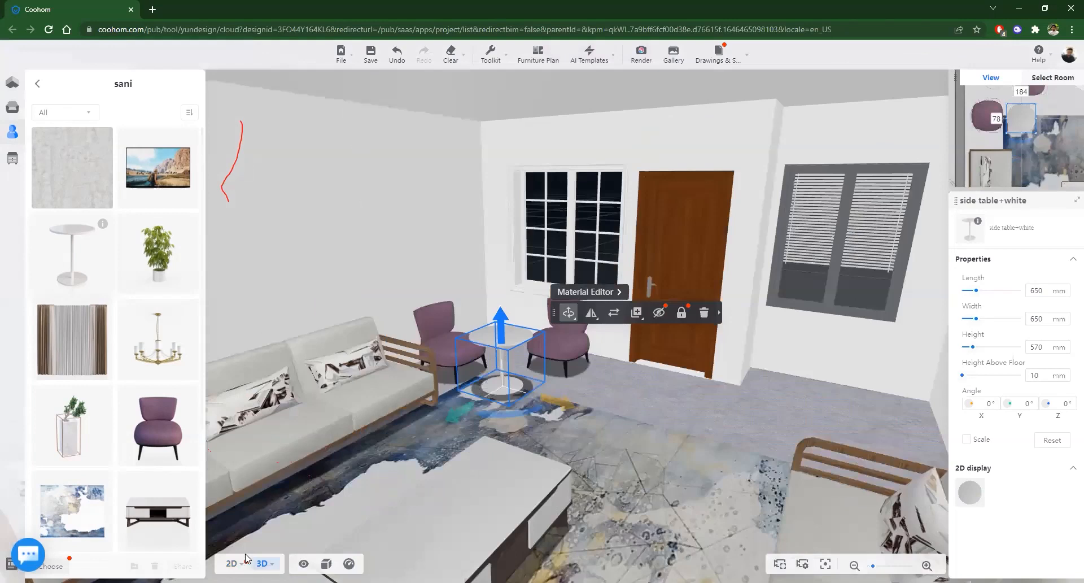
click(247, 559)
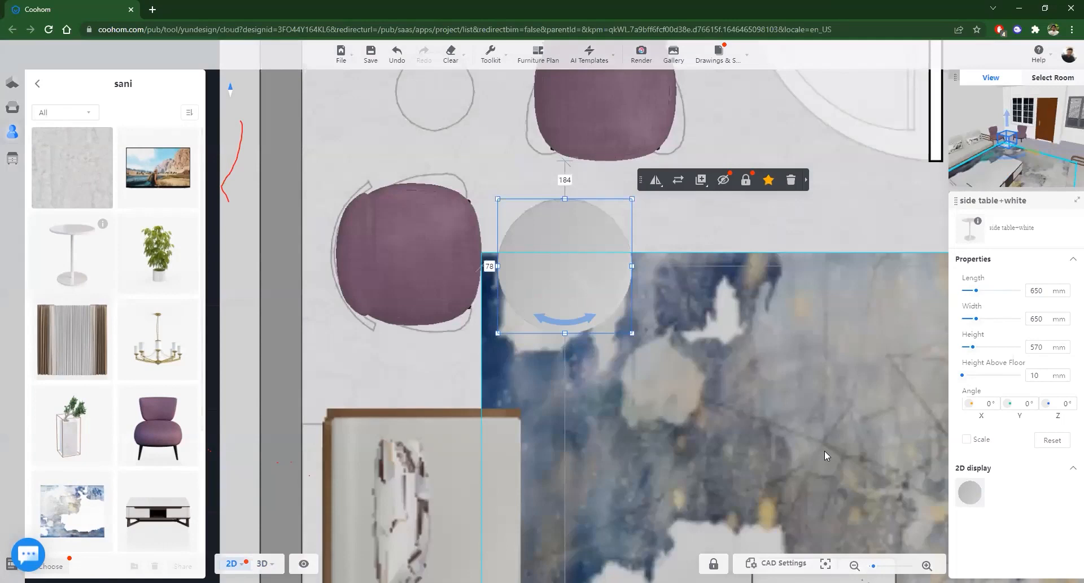
Step: Reset the side table's dimensions, scale it proportionally to a height of 400 mm, and check it in 3D
click(1055, 441)
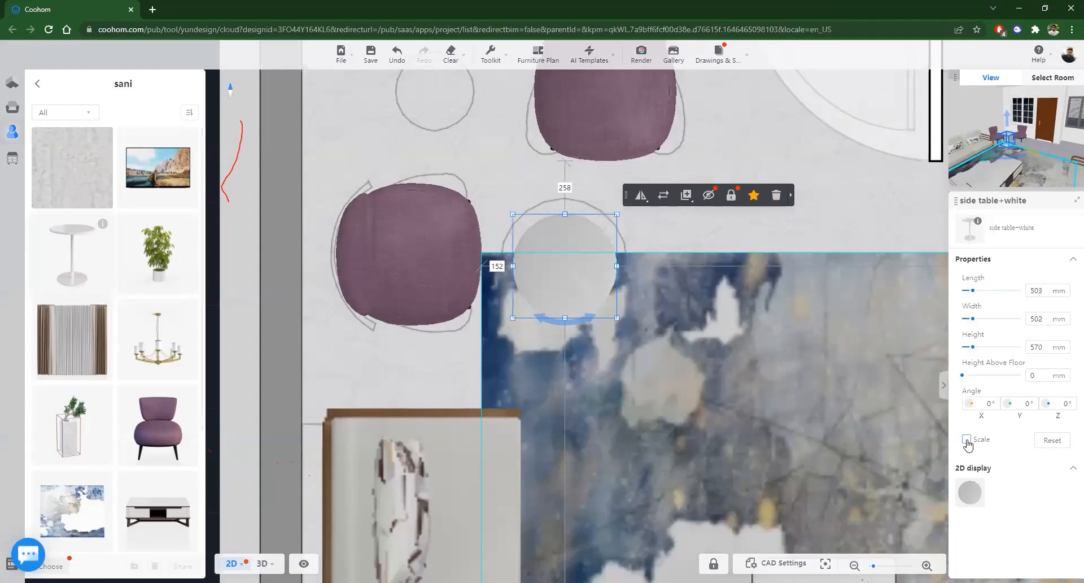
click(967, 440)
drag(1047, 346, 1002, 347)
text(400)
key(Return)
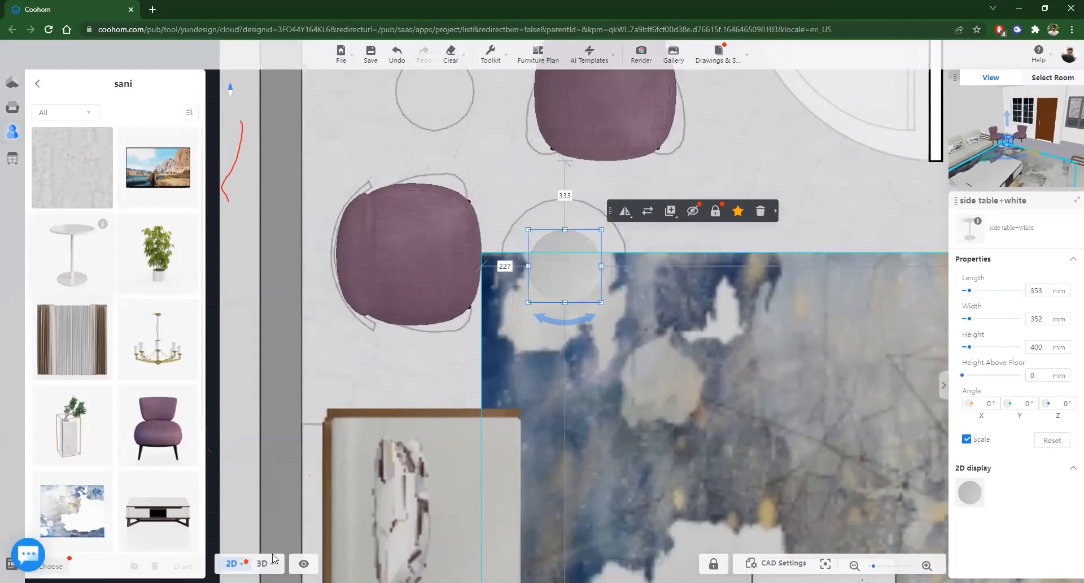
mouse_move(265, 564)
click(254, 521)
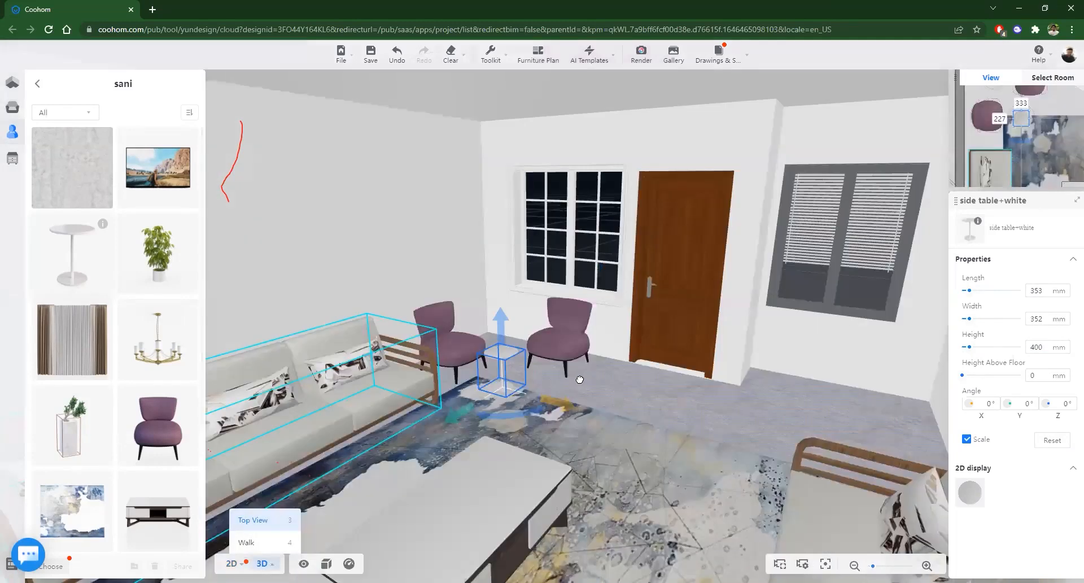
drag(579, 378, 522, 384)
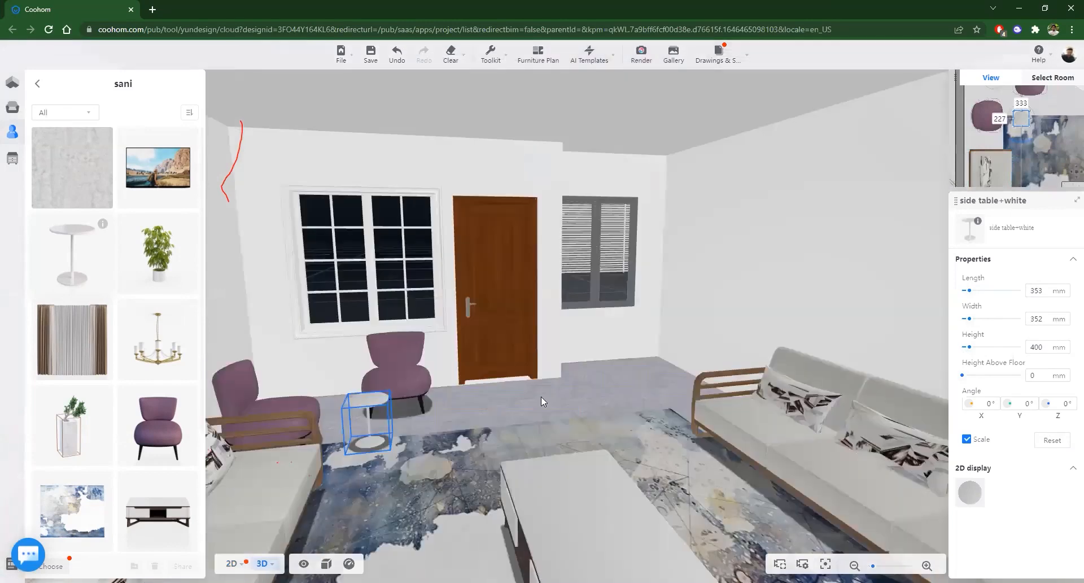
click(231, 563)
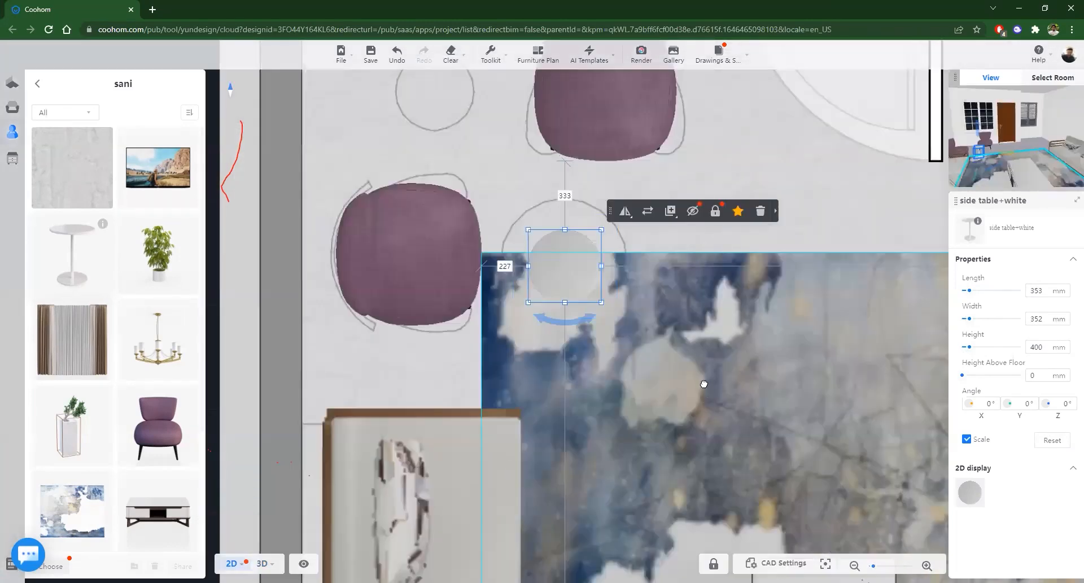
Step: Turn off proportional scaling, set the side table's length and width to 600 mm each, and check it in 3D
right_drag(704, 384, 691, 318)
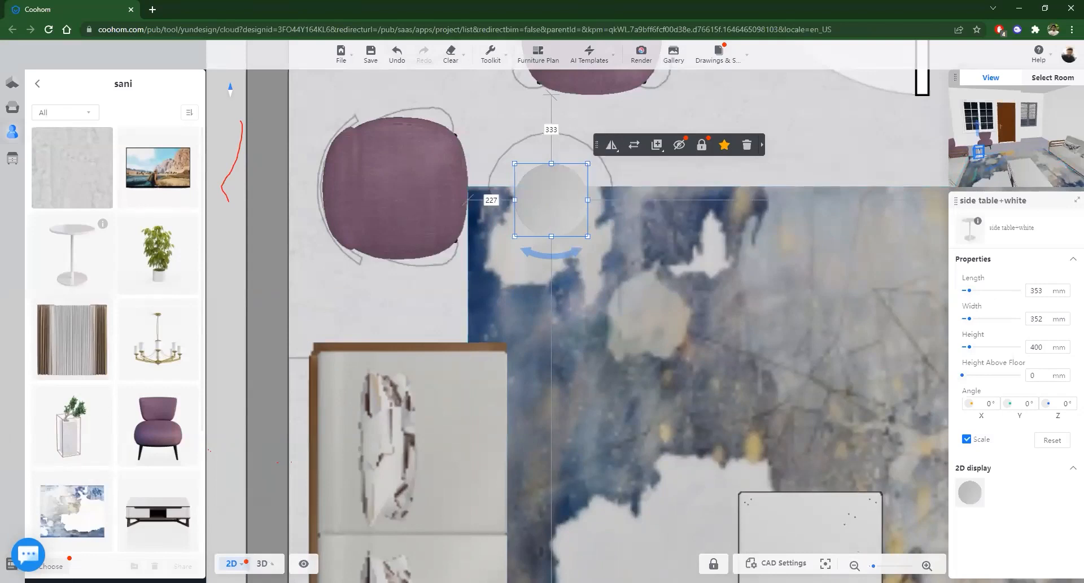
click(967, 438)
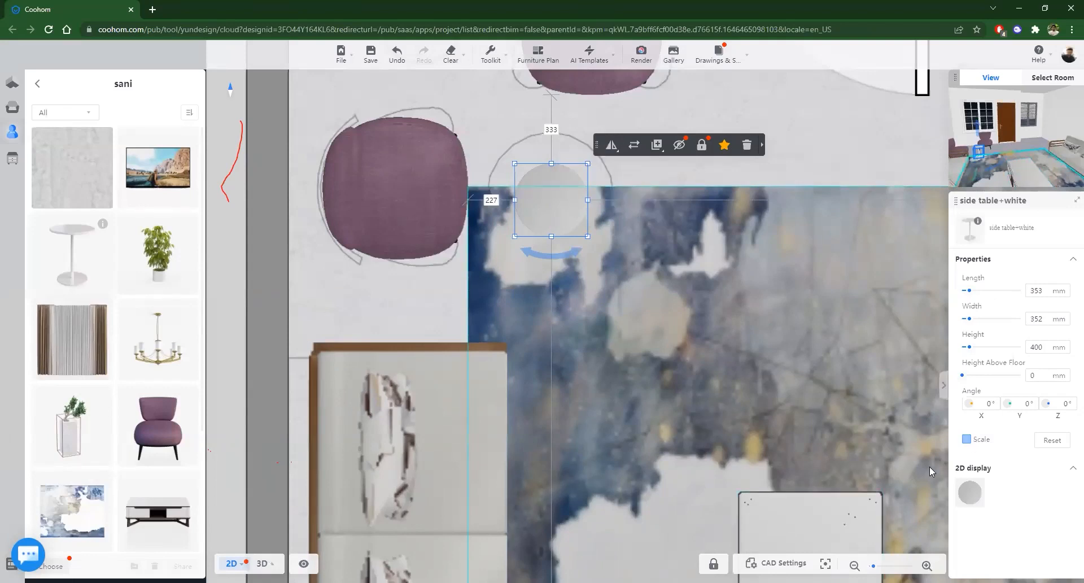
click(1052, 295)
text(600)
key(Return)
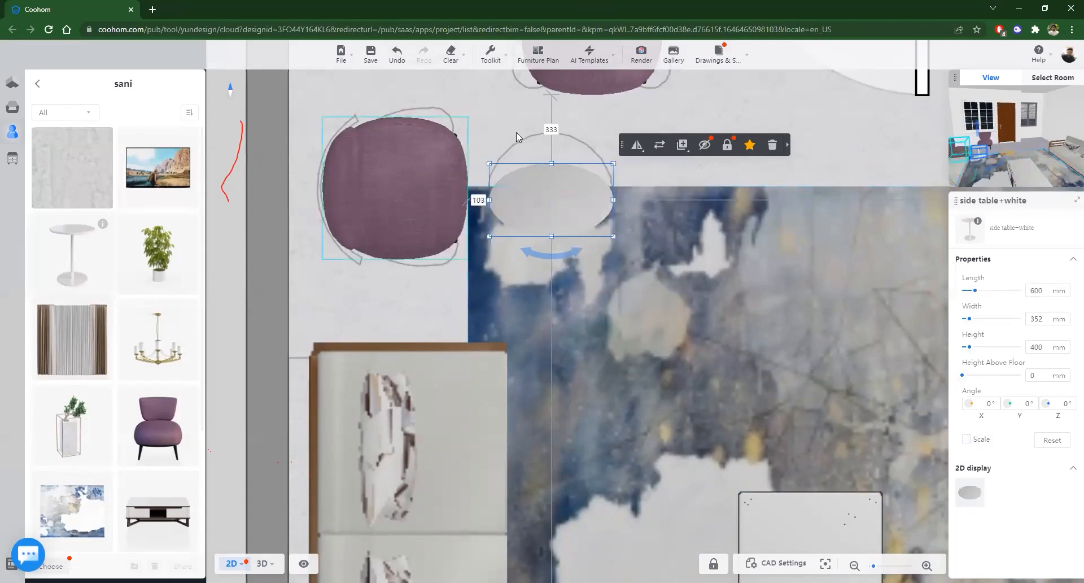
click(1057, 320)
text(600)
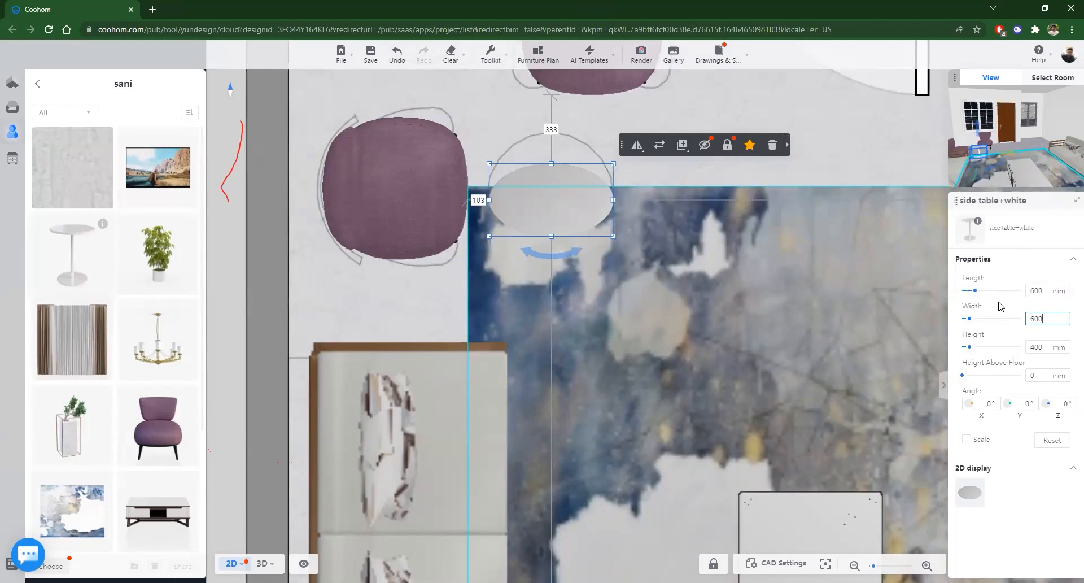
key(Return)
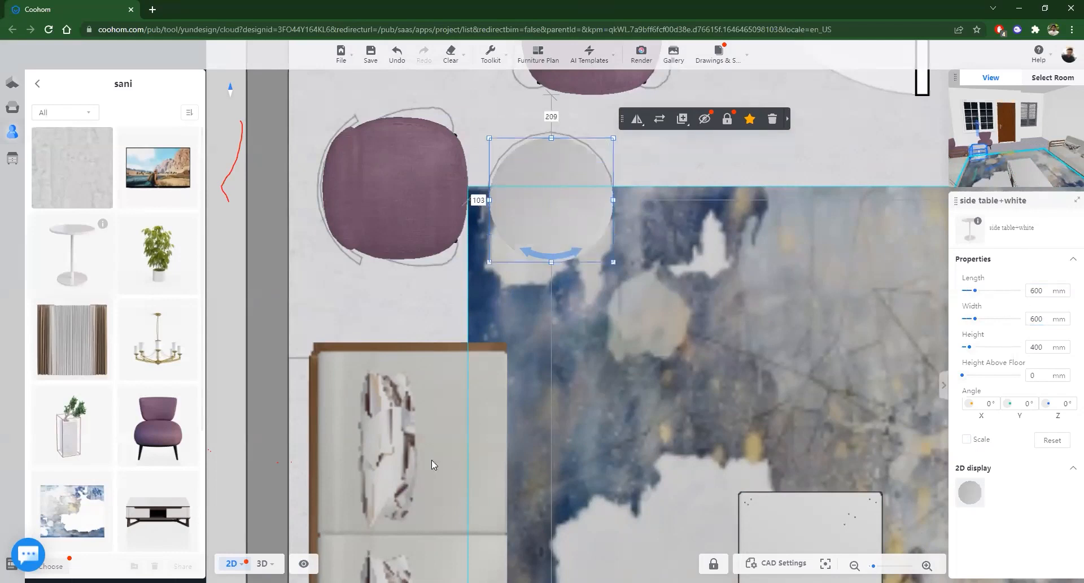
click(261, 563)
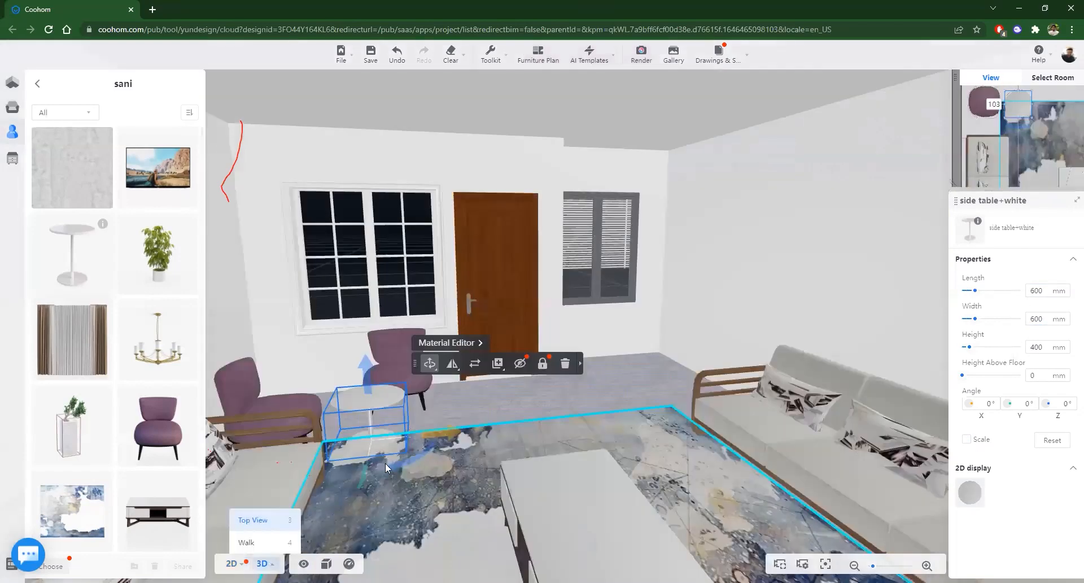
drag(418, 427, 596, 434)
drag(692, 459, 726, 472)
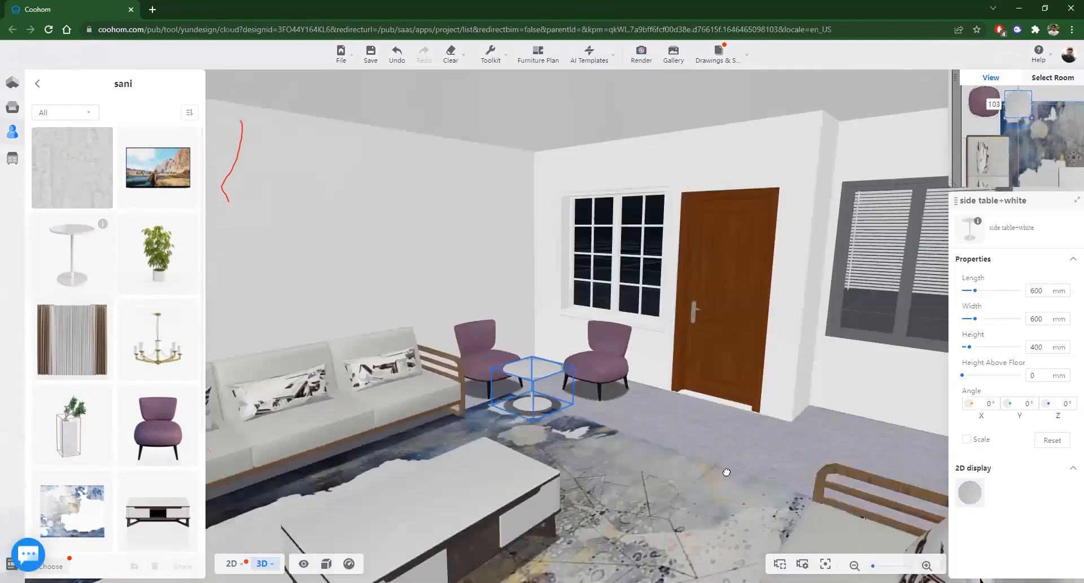
click(232, 563)
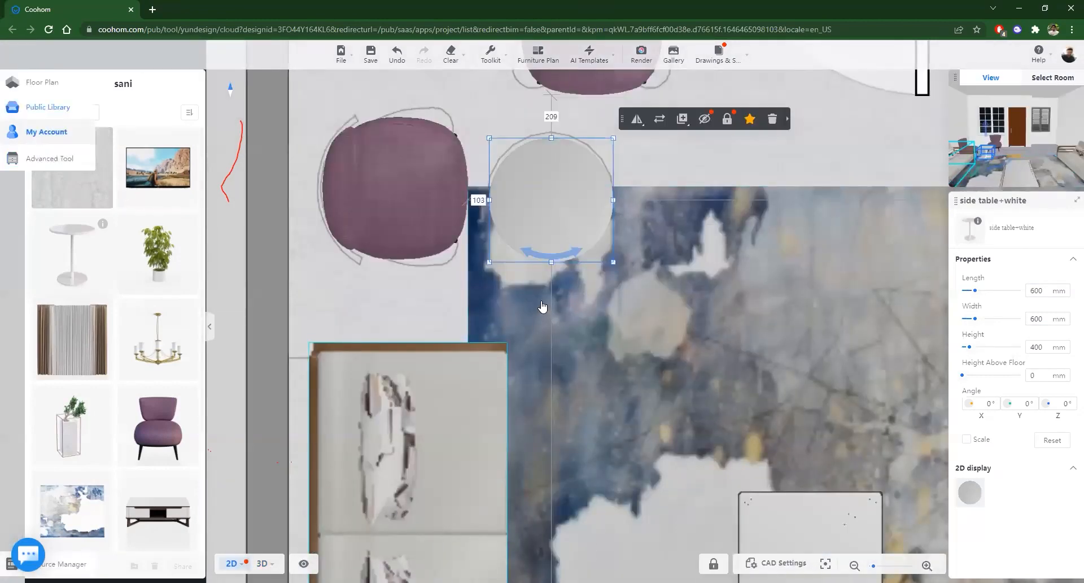
Step: Browse the Bracketplant and Plants categories of the public library's Flowers & Plants décor for a plant for the room
scroll(649, 316, down, 3)
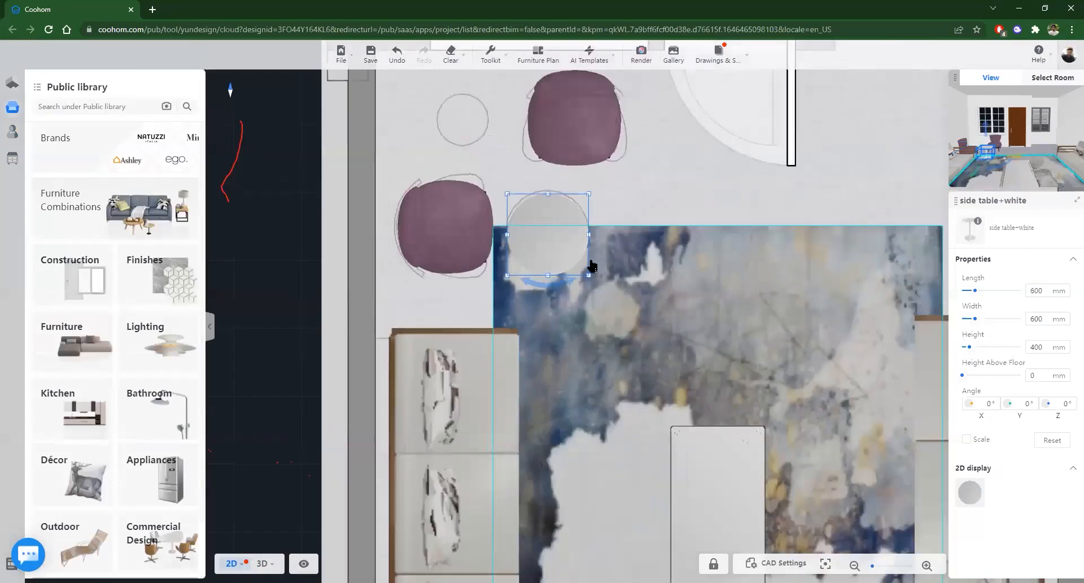
scroll(592, 265, down, 3)
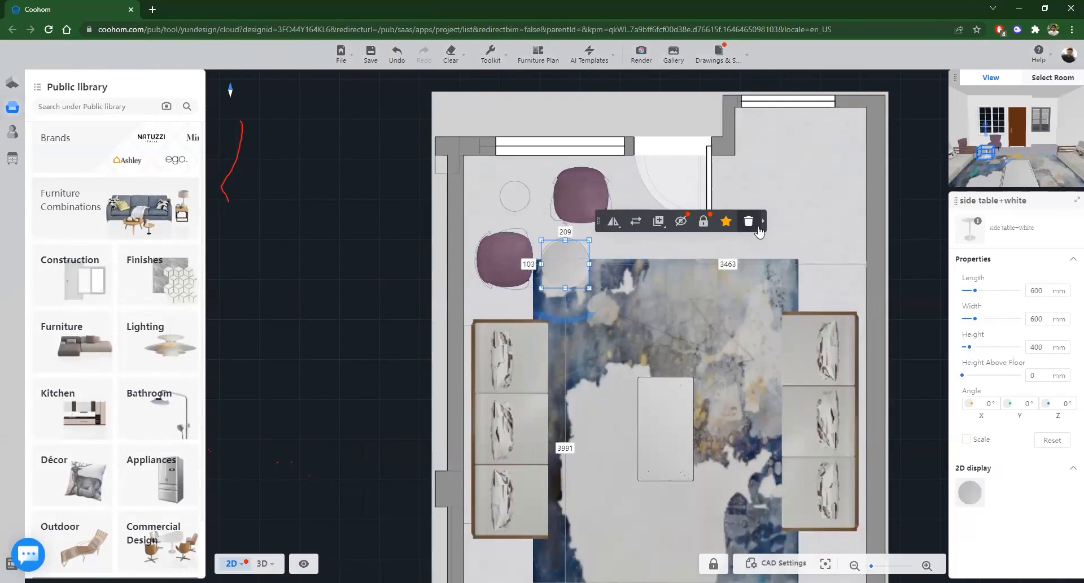
scroll(774, 452, down, 3)
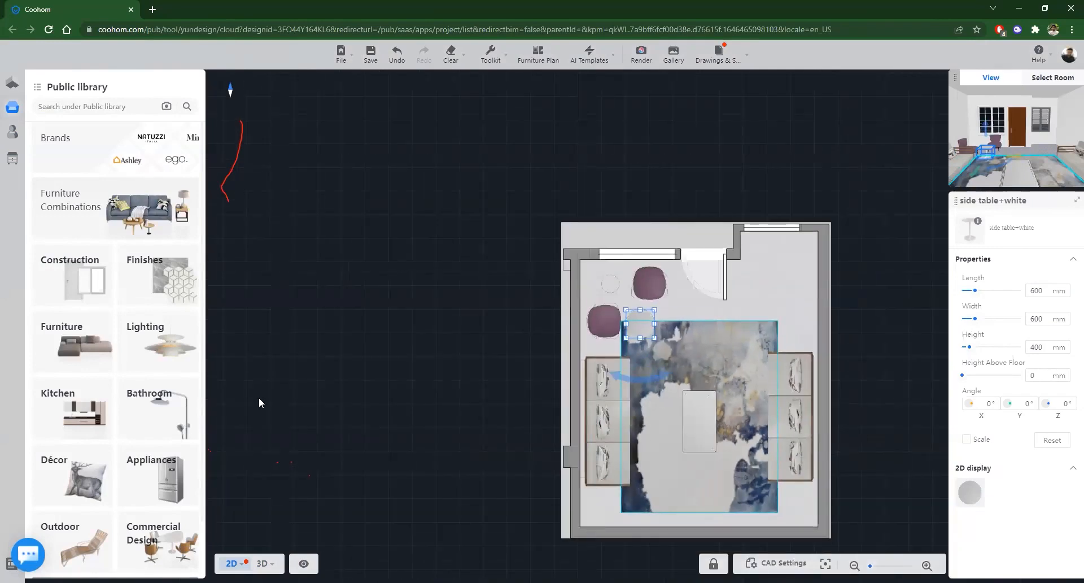
click(71, 480)
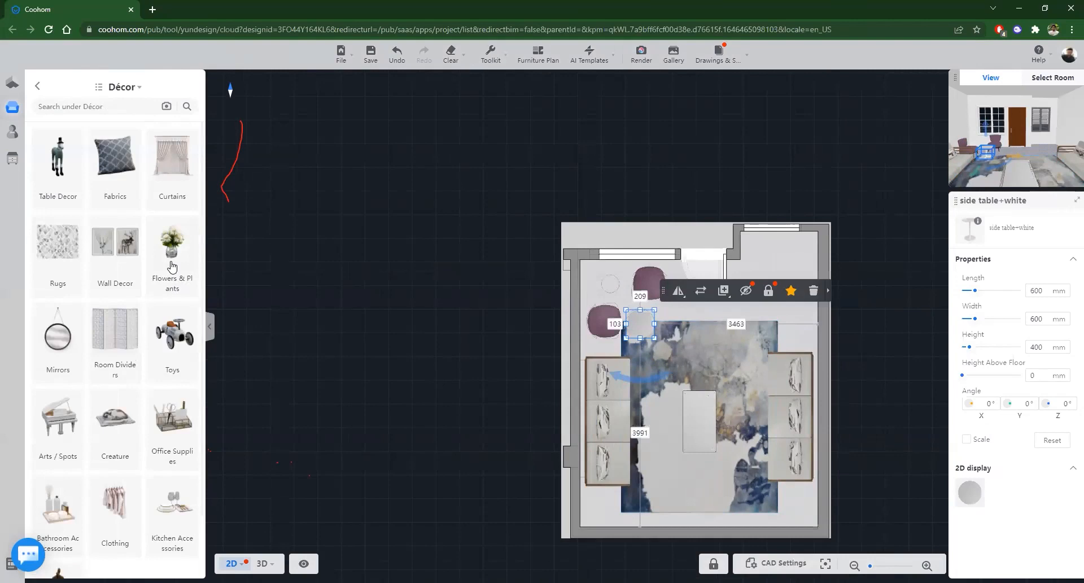
click(173, 260)
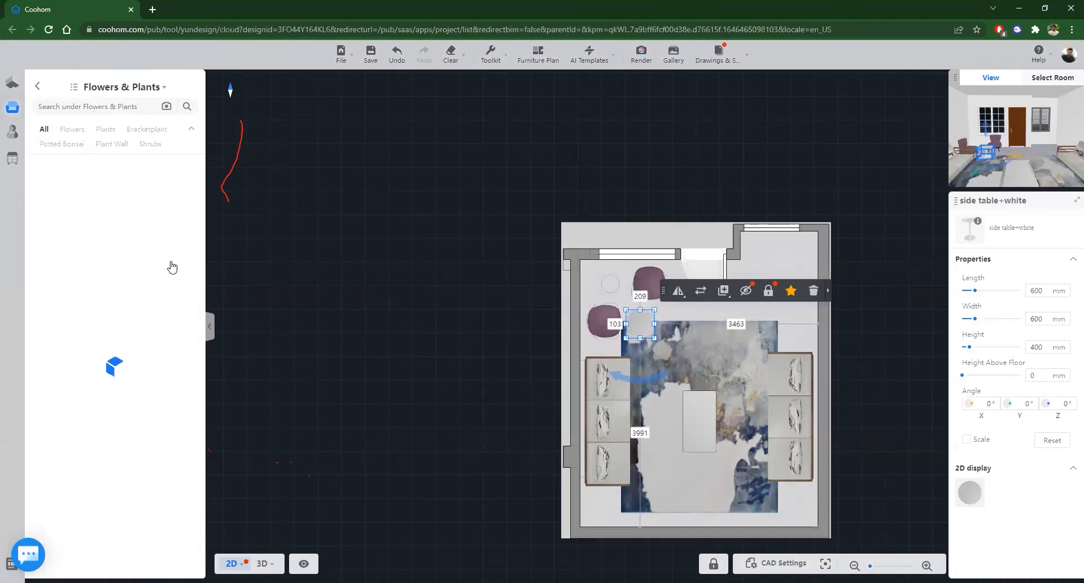
click(105, 130)
click(147, 129)
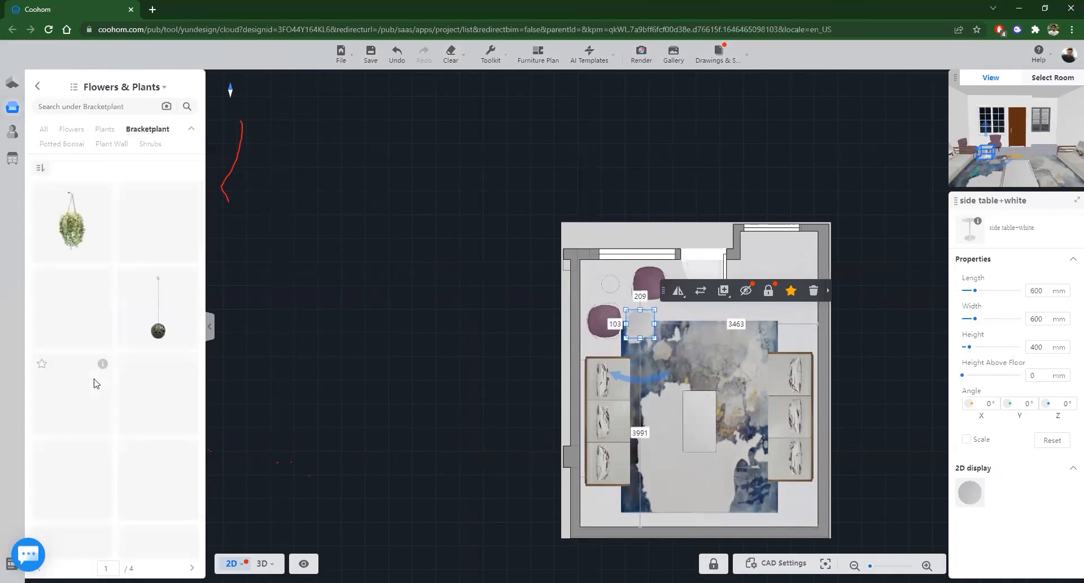
scroll(93, 341, down, 5)
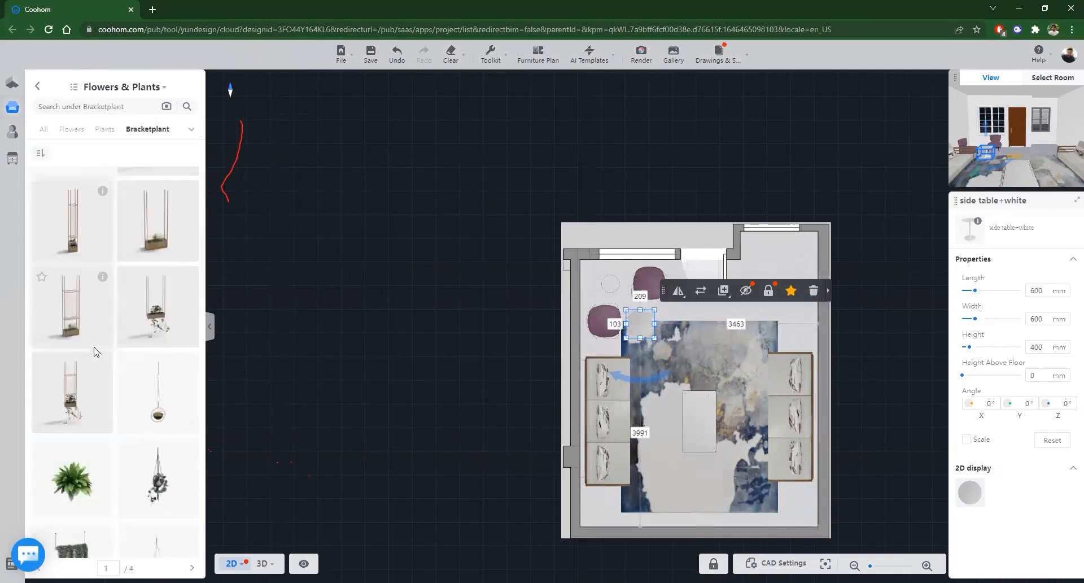
scroll(120, 477, up, 3)
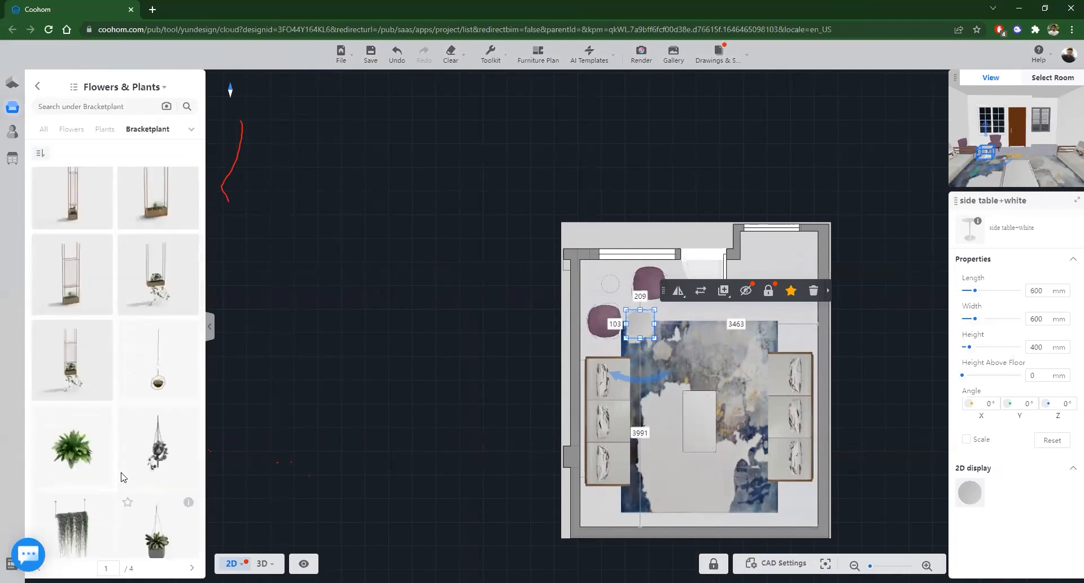
click(104, 129)
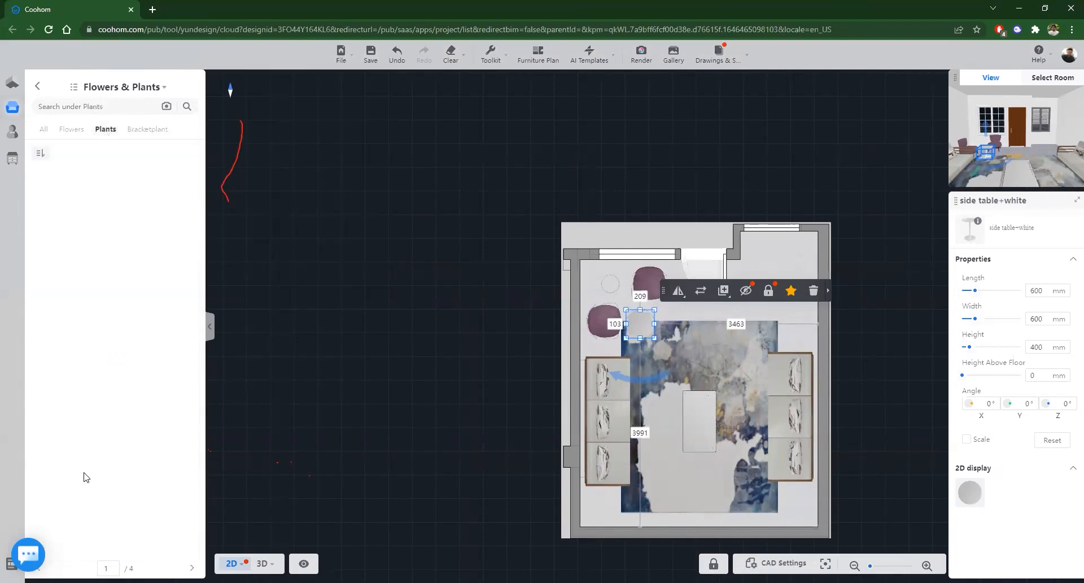
Step: From the sani favorites folder, place the potted plant in the alcove corner beside the window and Ornament plant-4 between the purple chairs
click(44, 130)
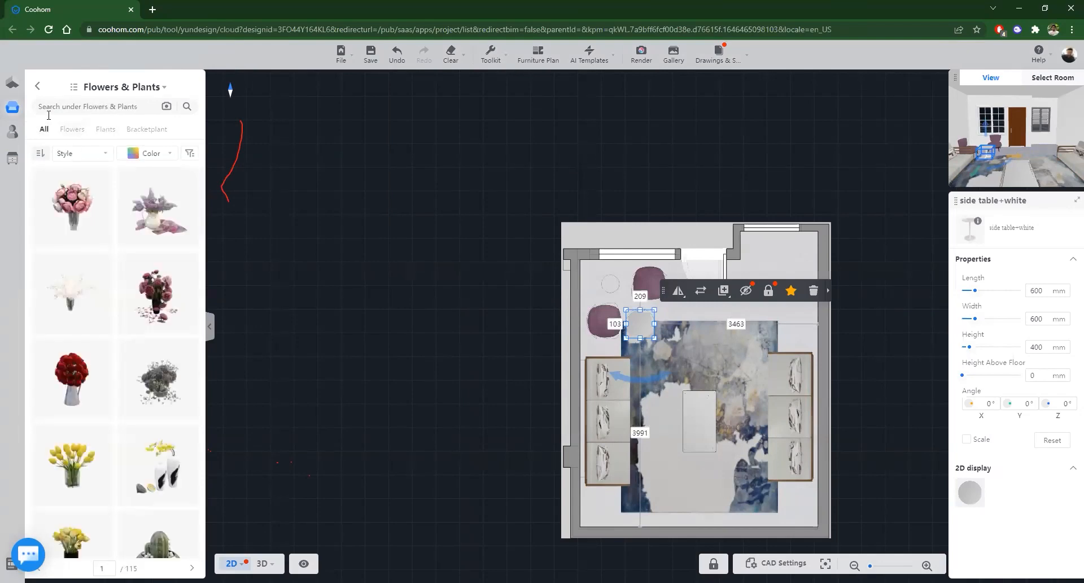
click(37, 86)
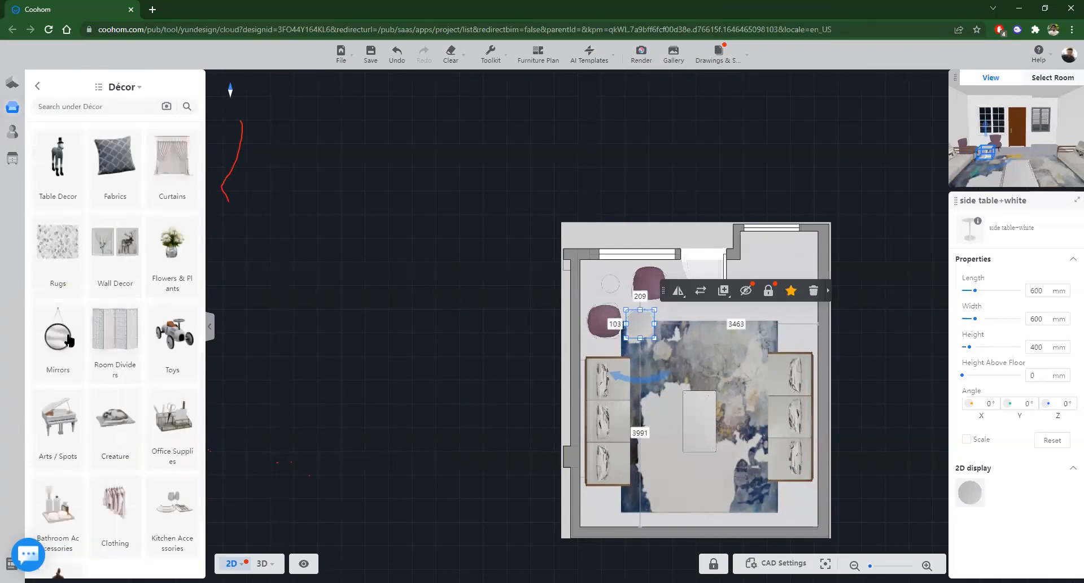
click(12, 132)
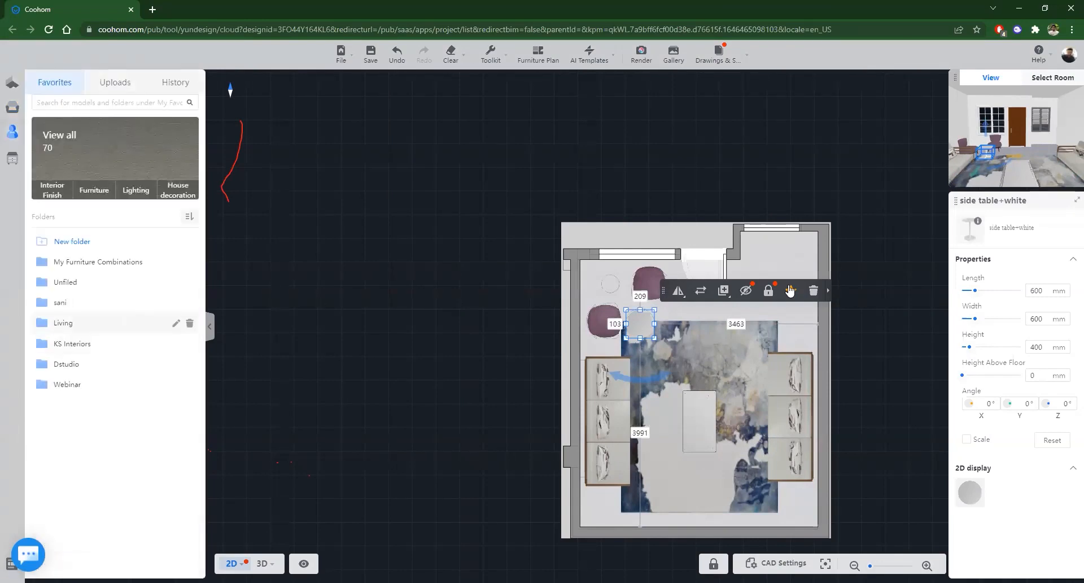
click(193, 303)
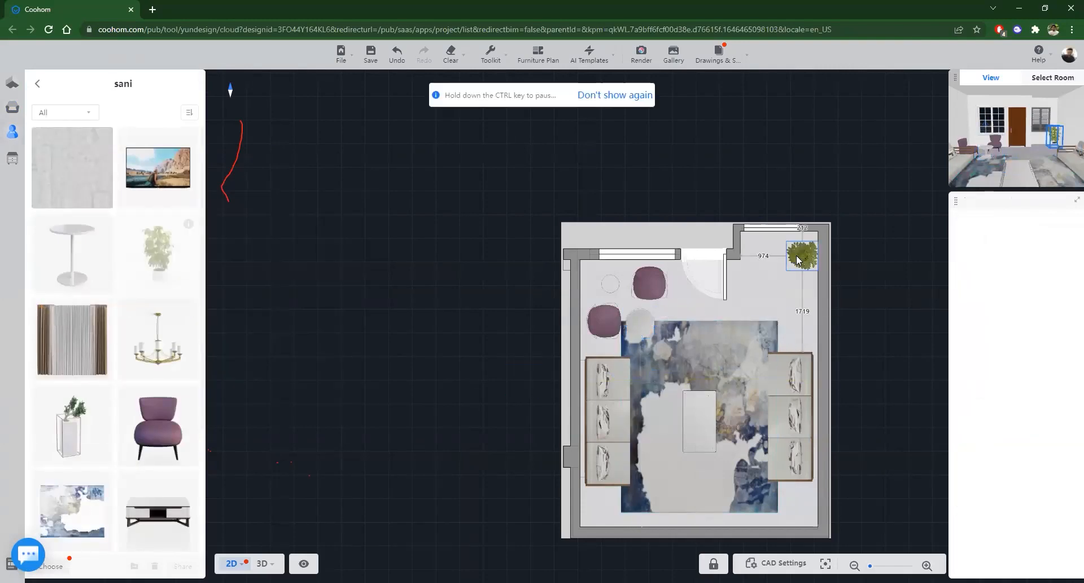
click(798, 260)
click(608, 283)
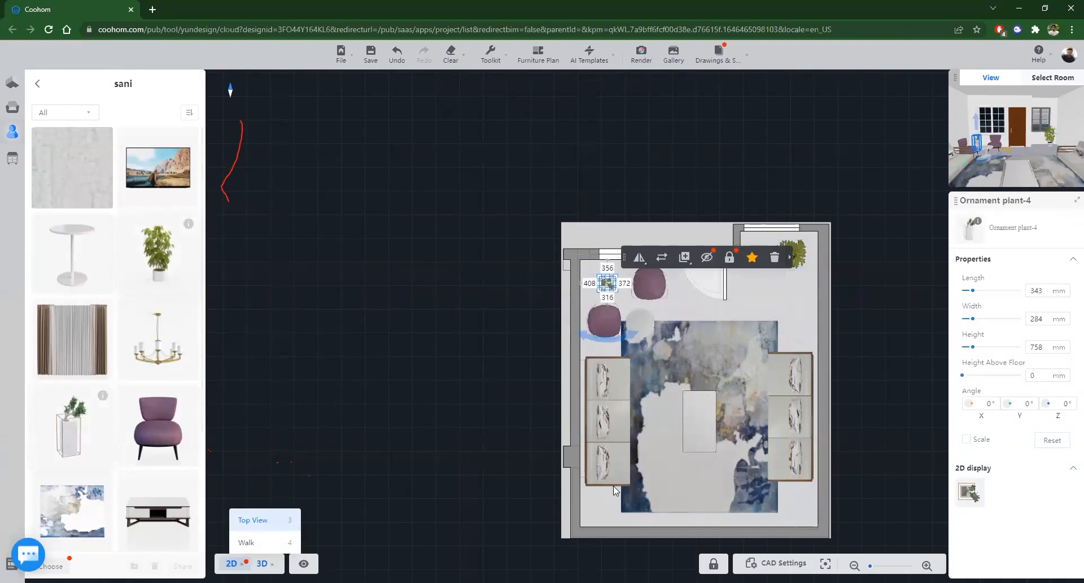
Step: Examine the placed plants, seating and door area in the 3D view from several angles
click(263, 564)
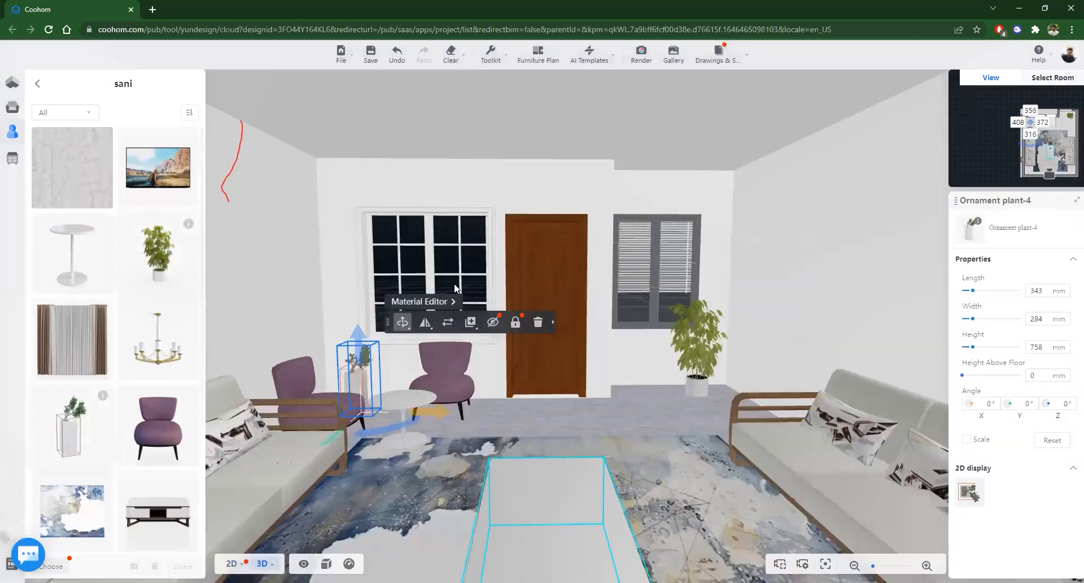
drag(703, 536, 666, 555)
drag(647, 508, 621, 524)
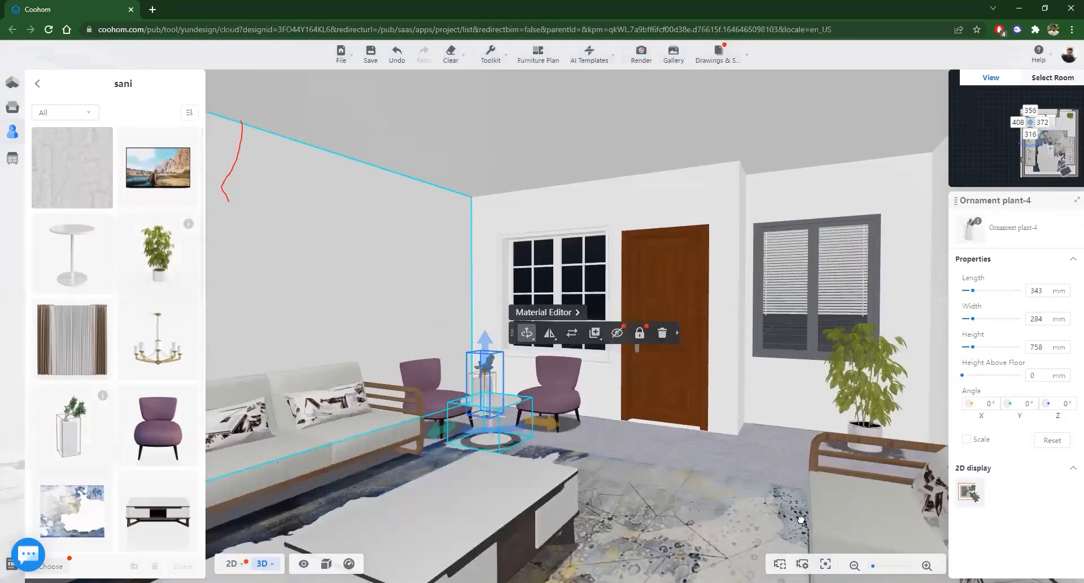
scroll(802, 519, up, 2)
scroll(638, 471, up, 1)
click(632, 476)
drag(628, 478, 378, 449)
drag(761, 352, 737, 496)
drag(729, 441, 709, 374)
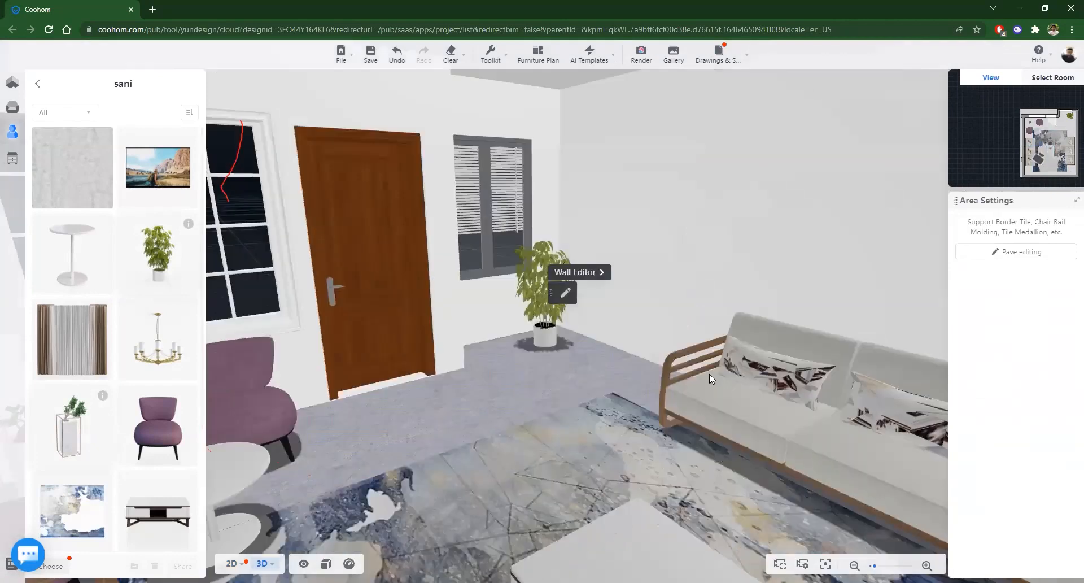
scroll(582, 474, down, 3)
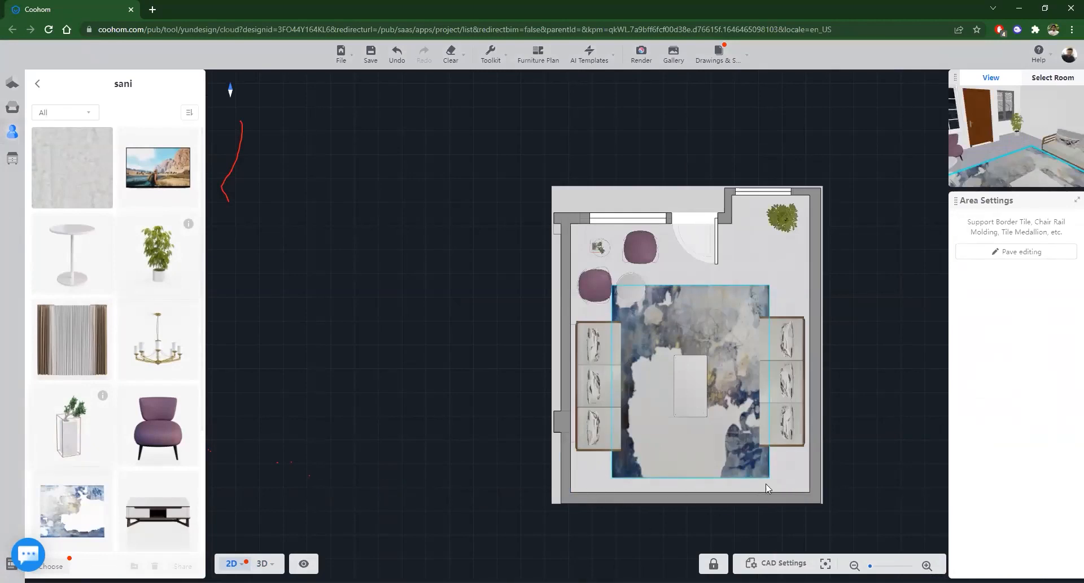
Step: Save the design
click(371, 53)
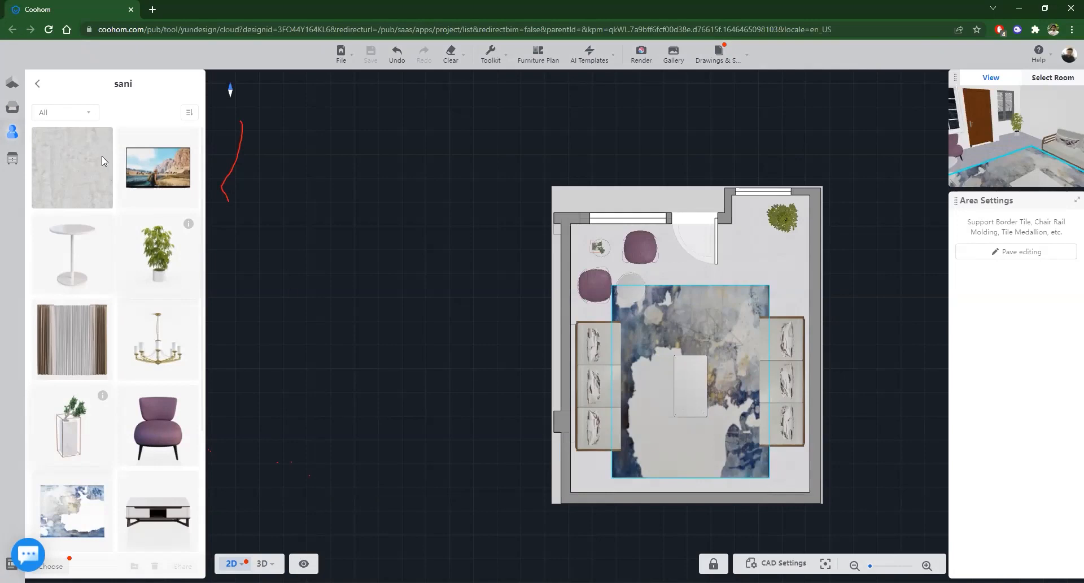
Step: Browse the TV Stands category under Furniture in the public library for a suitable TV unit
click(37, 85)
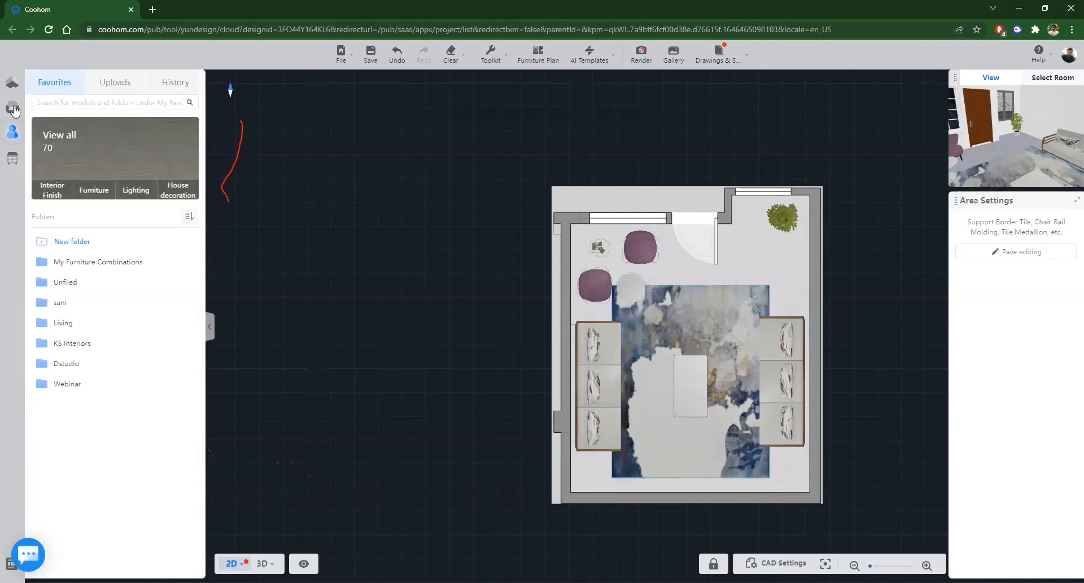
click(42, 110)
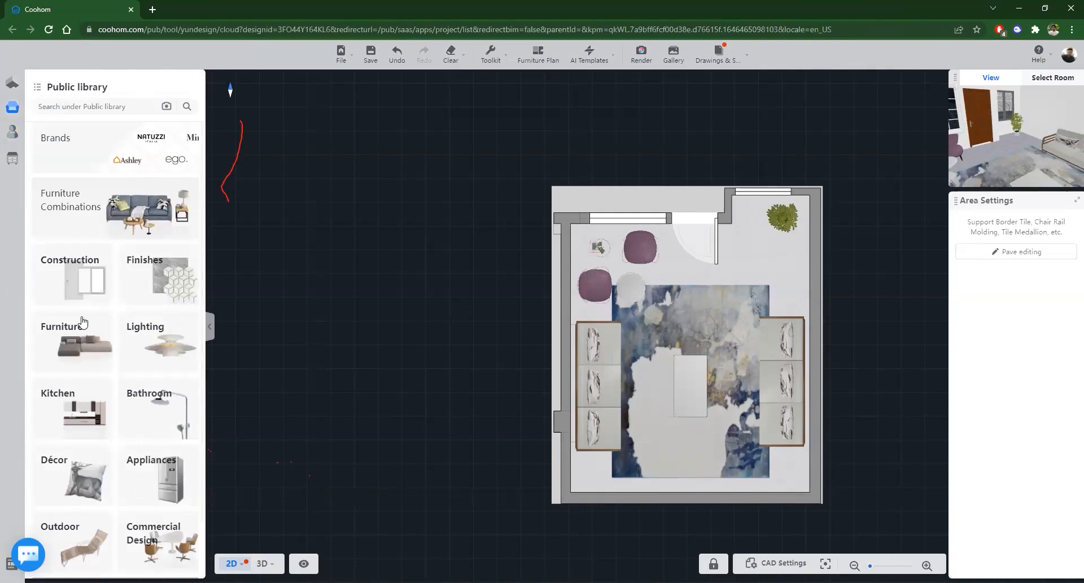
click(81, 332)
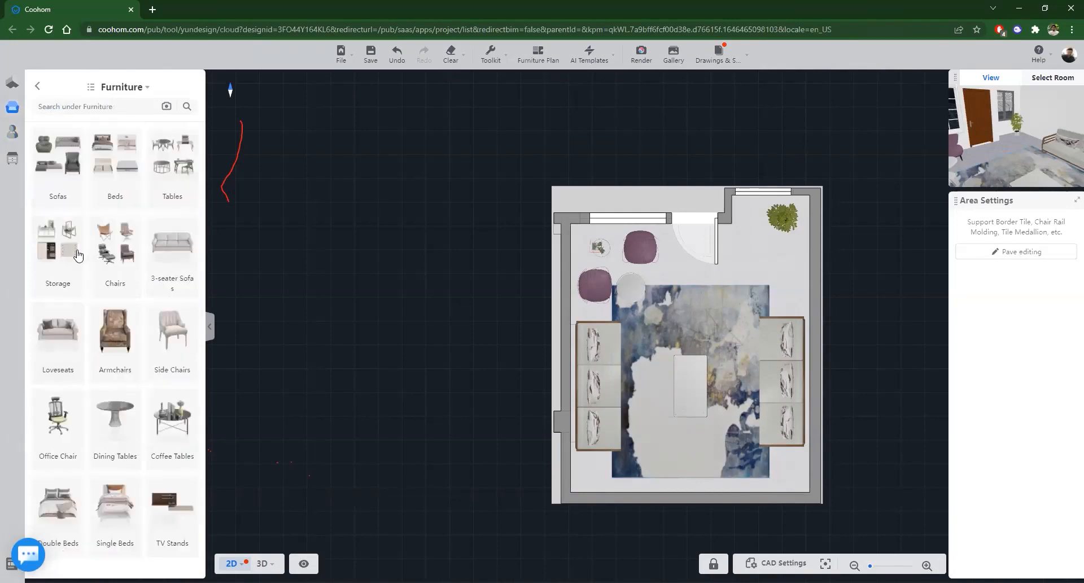
click(170, 530)
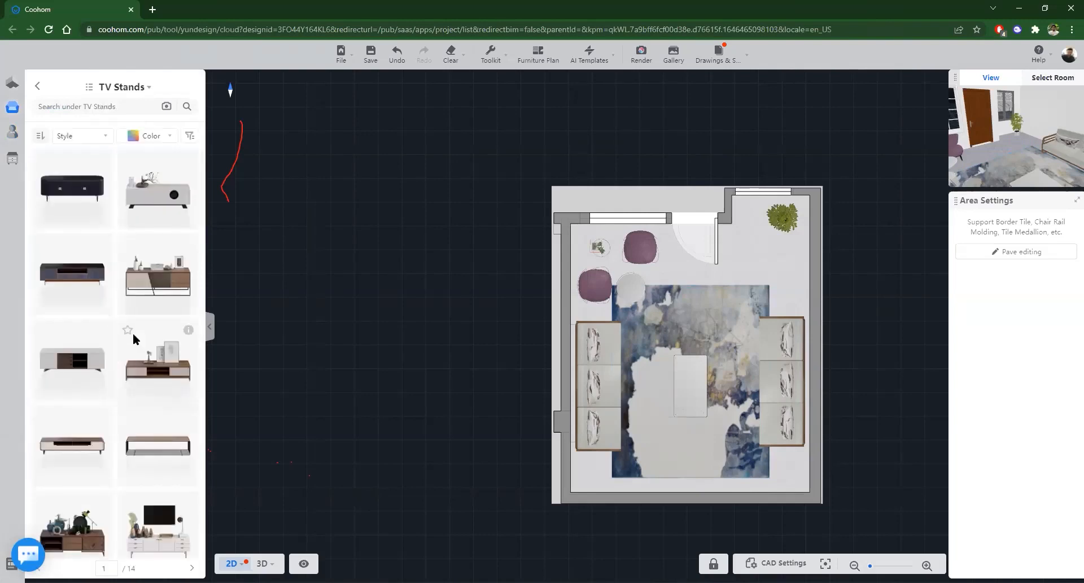
scroll(130, 341, down, 3)
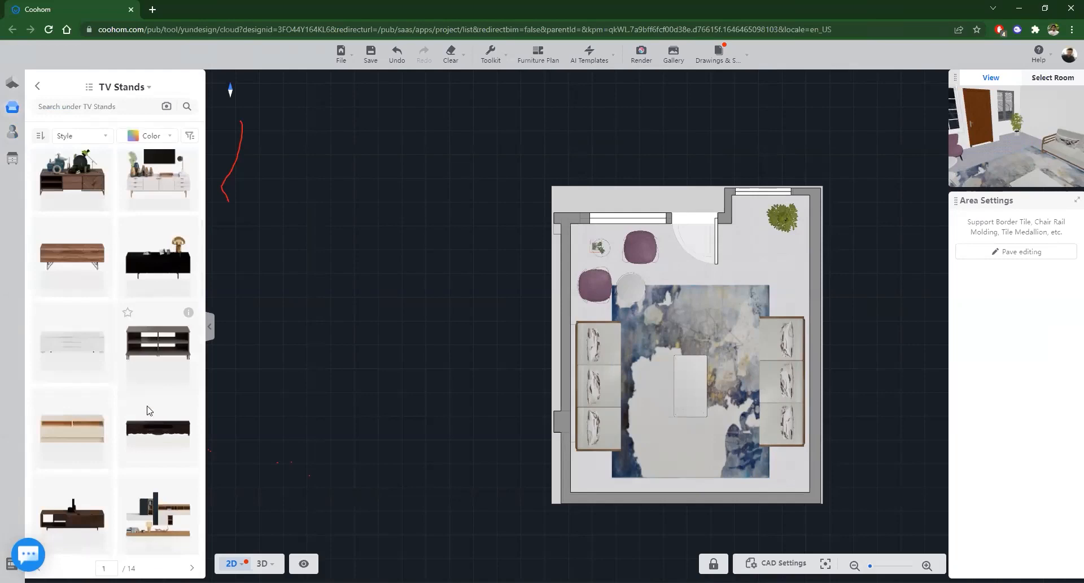
scroll(131, 342, down, 3)
scroll(142, 483, down, 3)
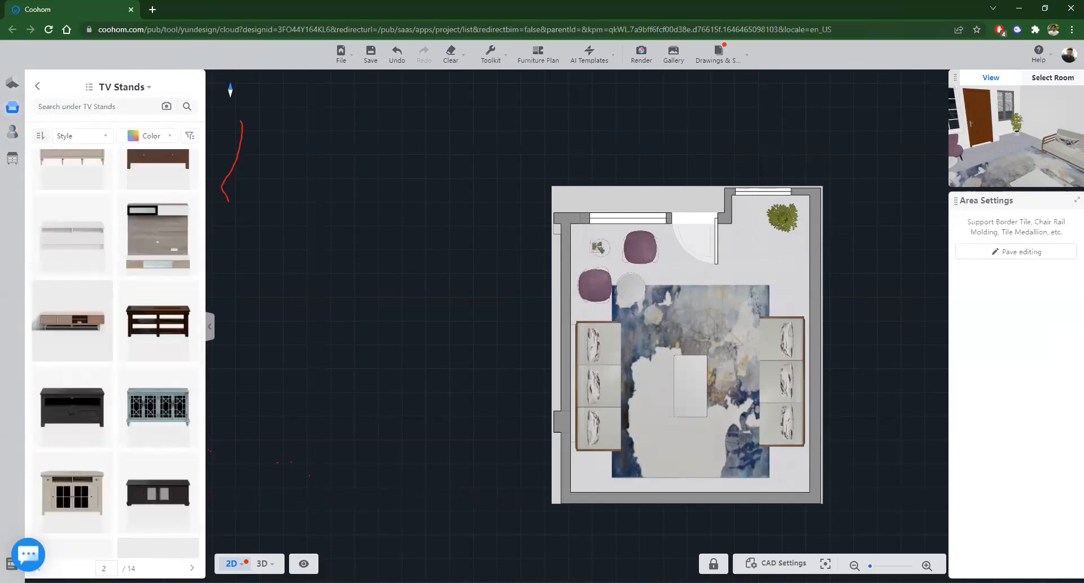
scroll(73, 320, down, 3)
scroll(128, 476, down, 6)
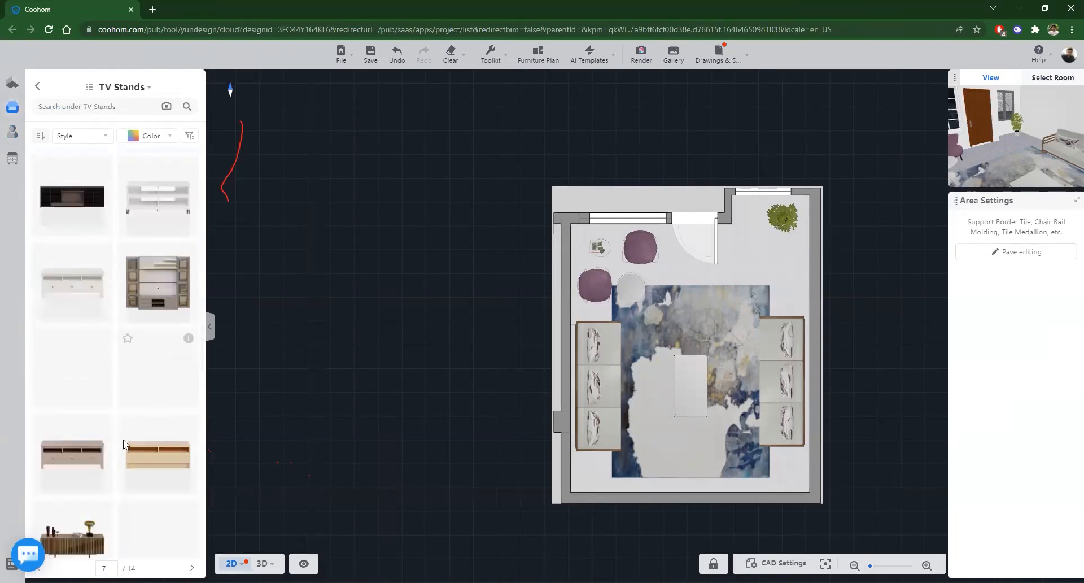
scroll(126, 440, down, 2)
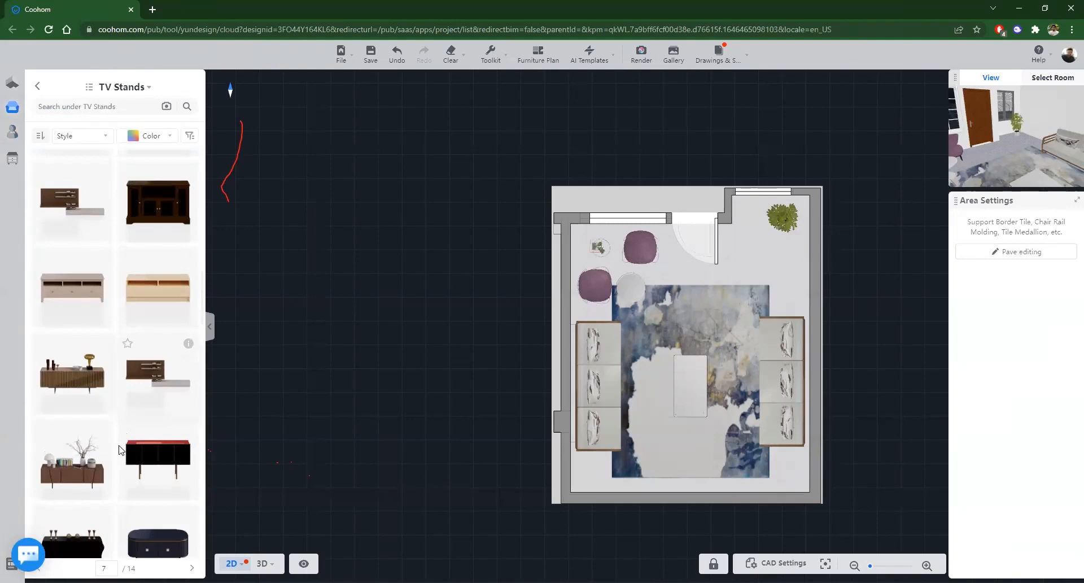
scroll(119, 450, down, 3)
scroll(113, 444, down, 3)
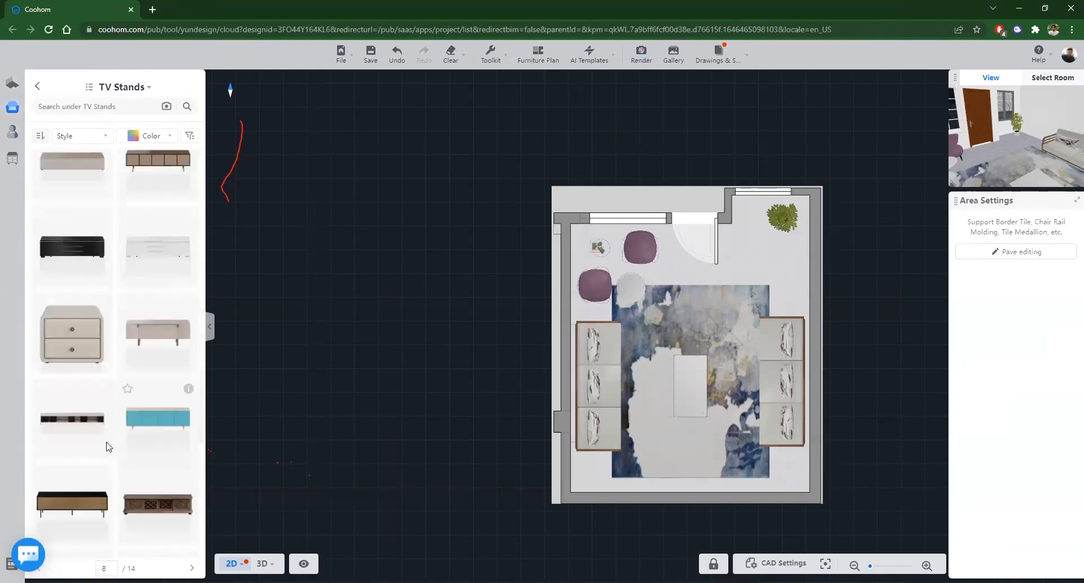
scroll(109, 447, down, 5)
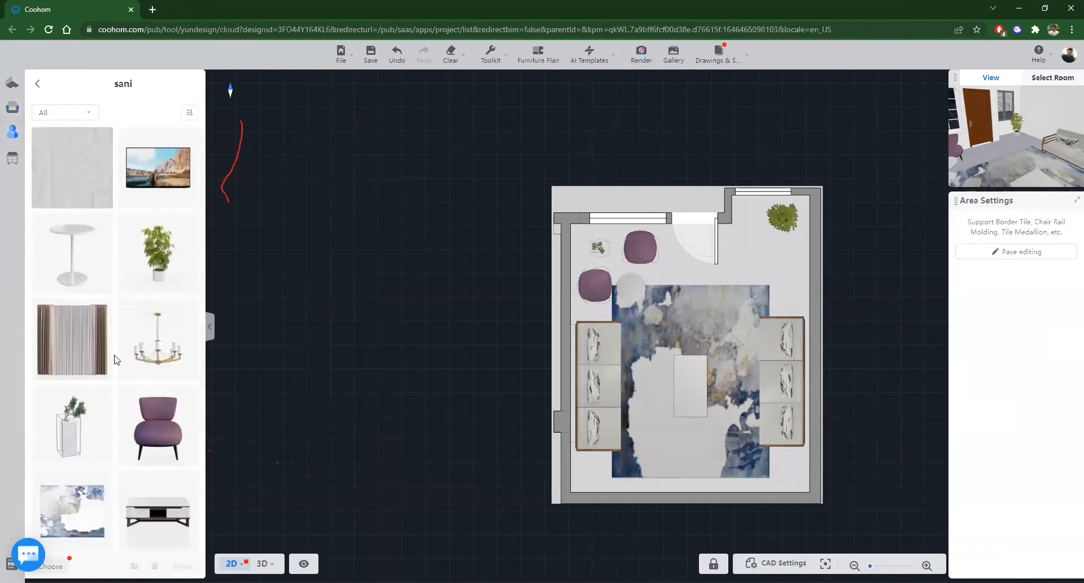
Step: Place the modern TV cabinet combination from the sani favorites folder near the wall opposite the door and check it in 3D
scroll(71, 440, down, 3)
drag(73, 441, 697, 473)
drag(695, 413, 679, 469)
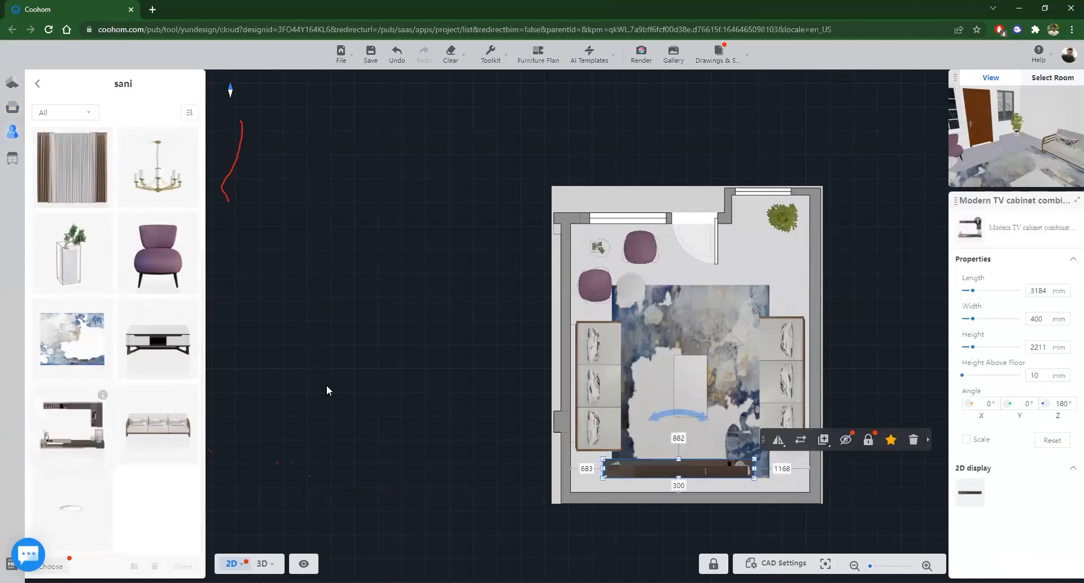
click(262, 564)
drag(486, 329, 513, 341)
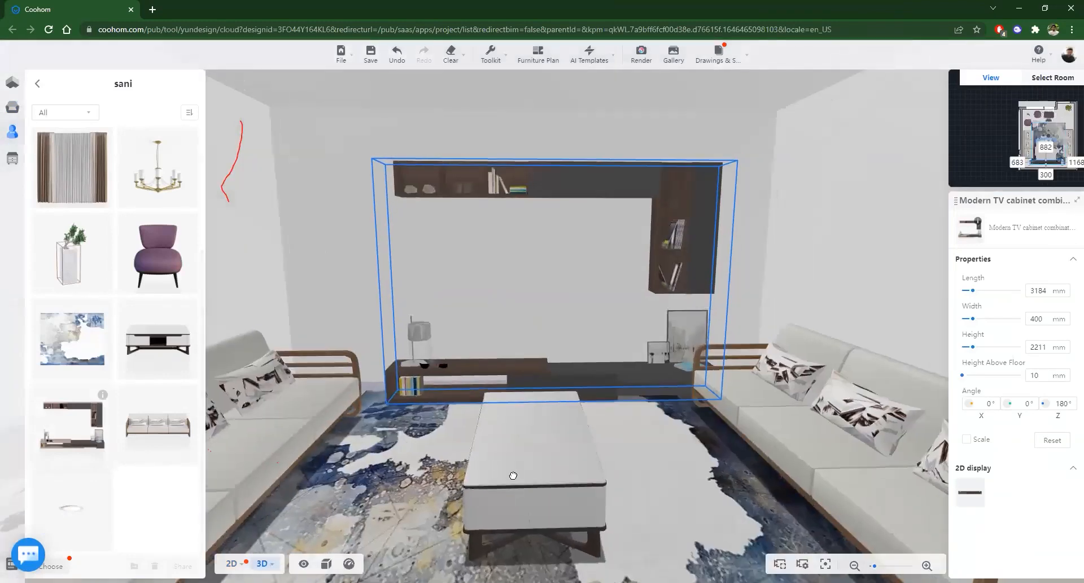
drag(523, 414, 502, 375)
Step: In the 2D floor plan, set the TV cabinet's distance to the wall behind it to 0 mm
click(231, 564)
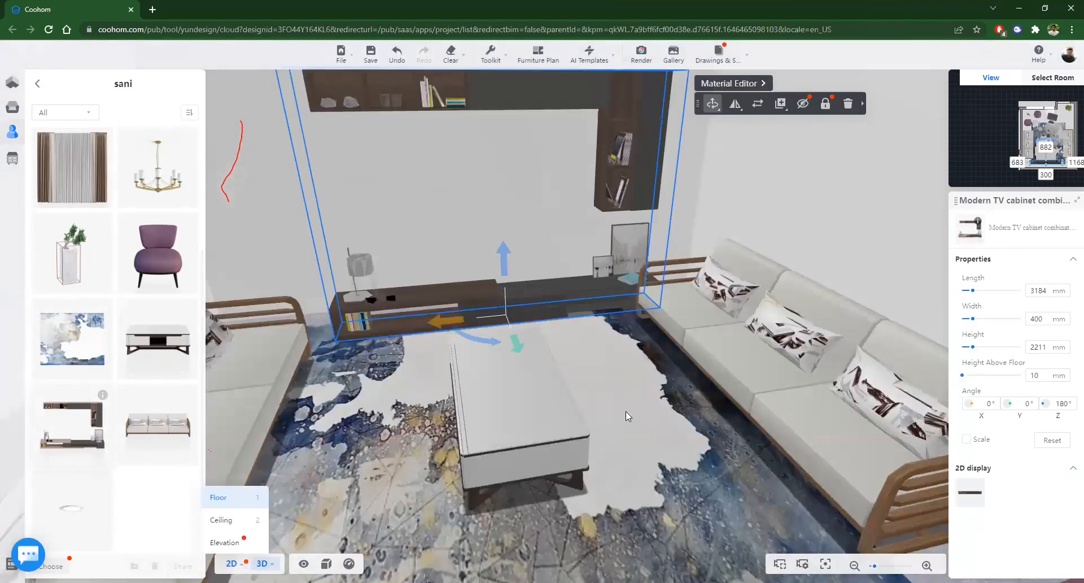
scroll(648, 446, up, 5)
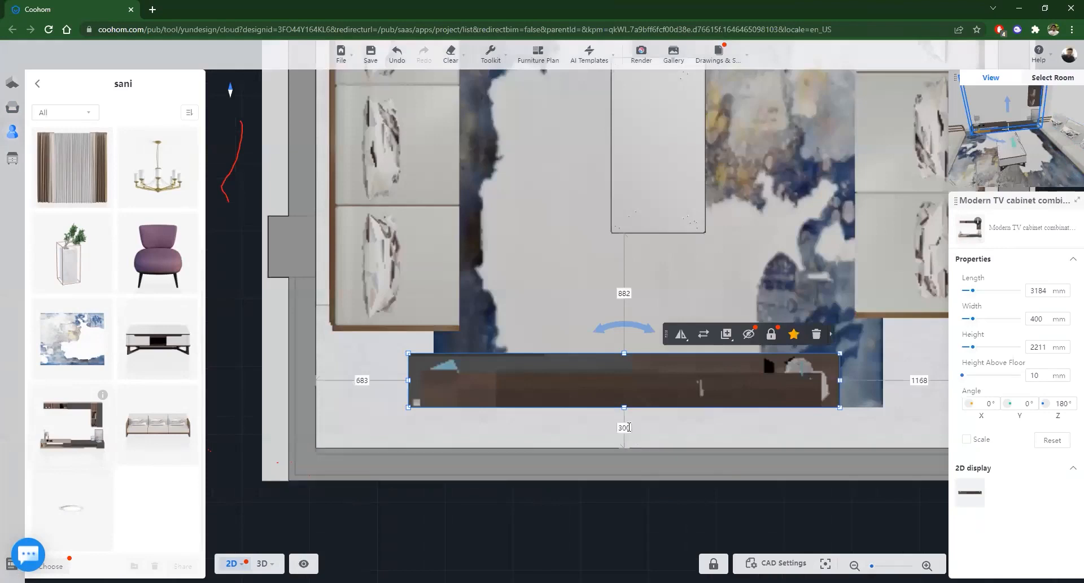
click(624, 428)
text(0)
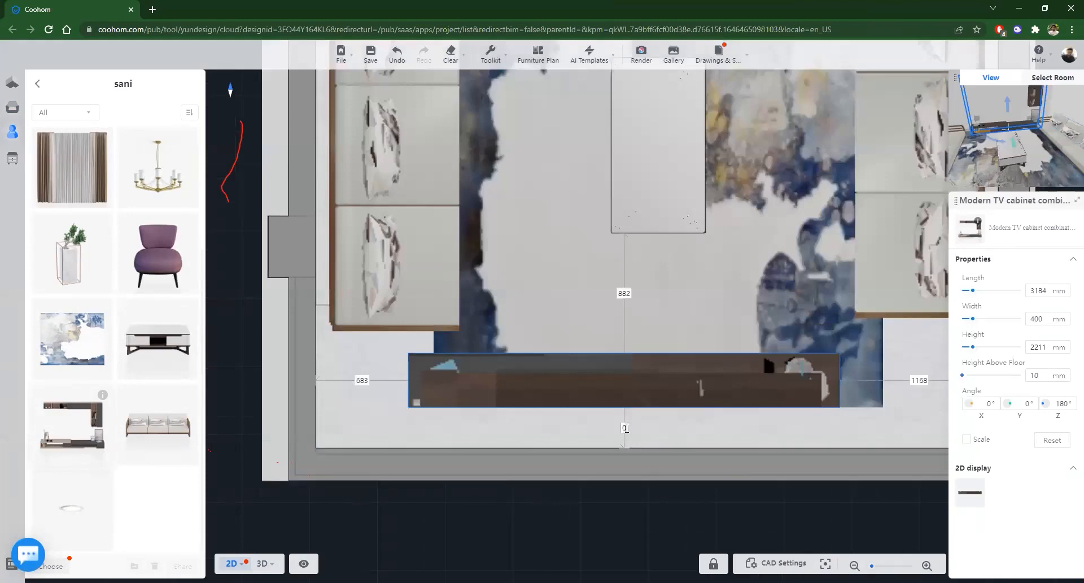
key(Return)
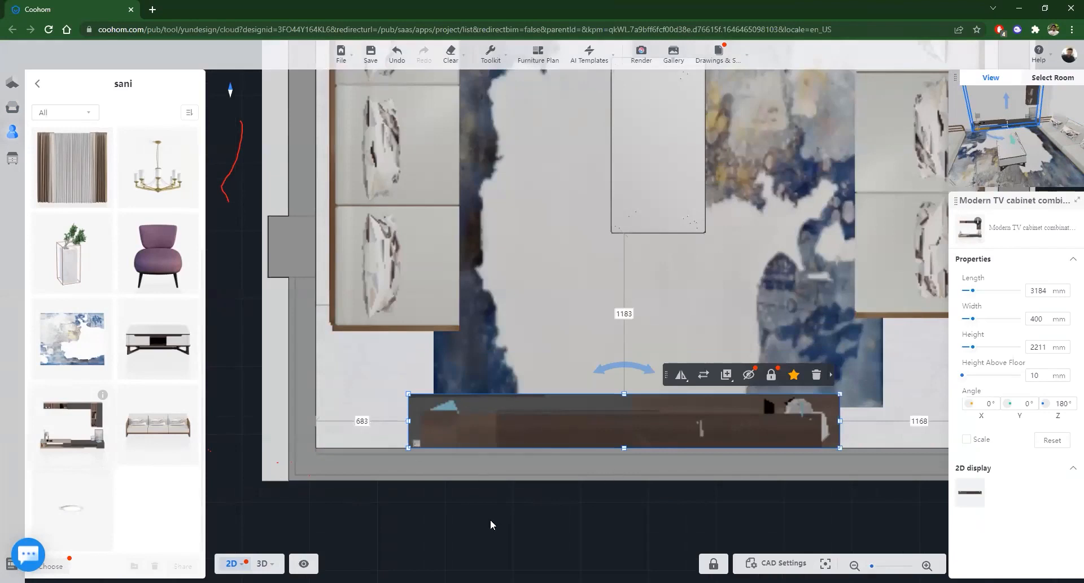
Step: Set the TV cabinet's distance to the right side wall of the plan to 900 mm
scroll(490, 519, down, 3)
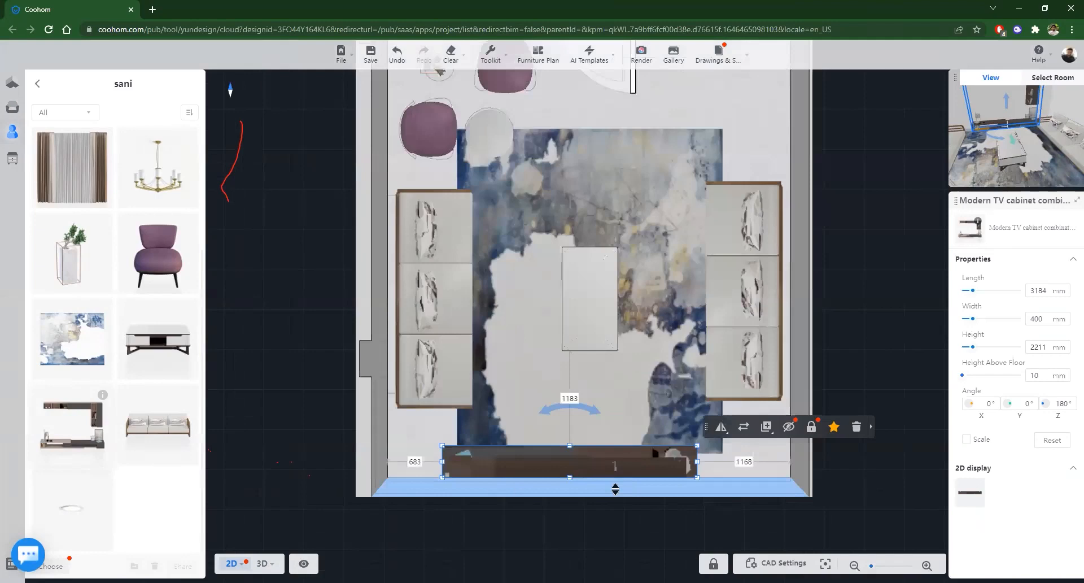
click(744, 462)
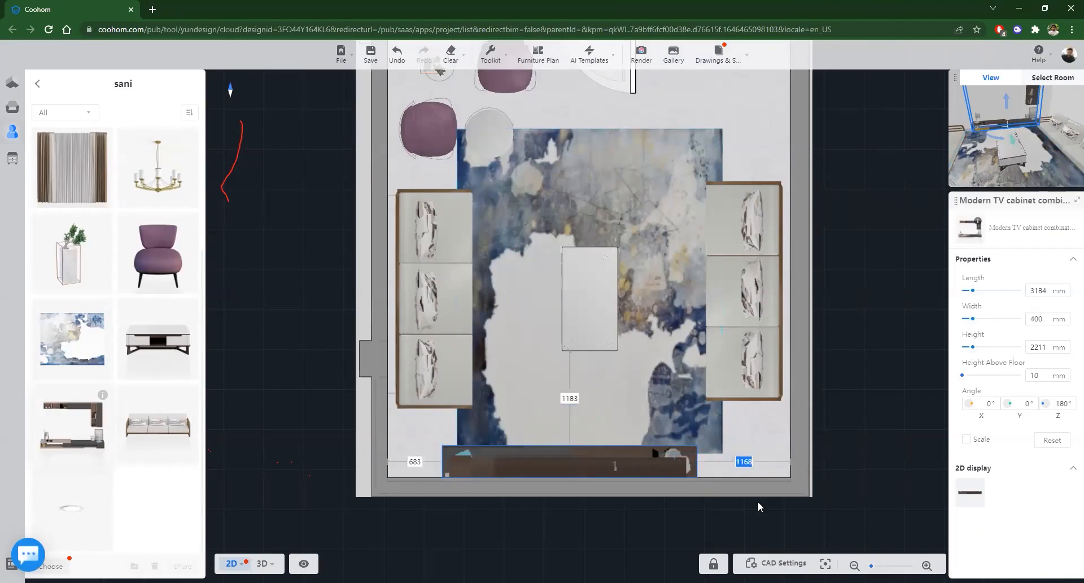
text(900)
key(Return)
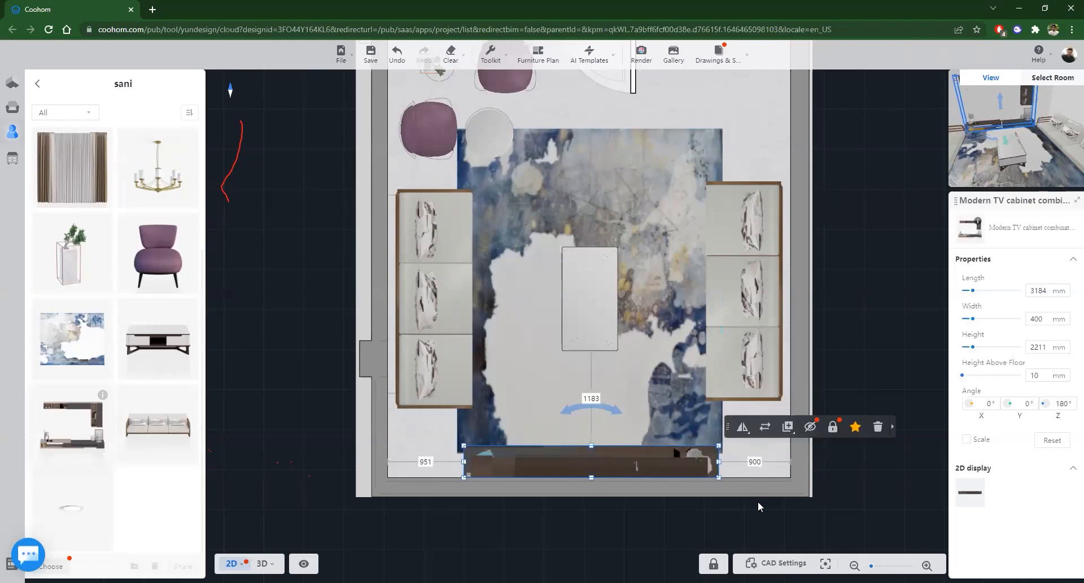
Step: Center the TV cabinet between the side walls by setting its distance to the plan's right wall to 925 mm
click(755, 462)
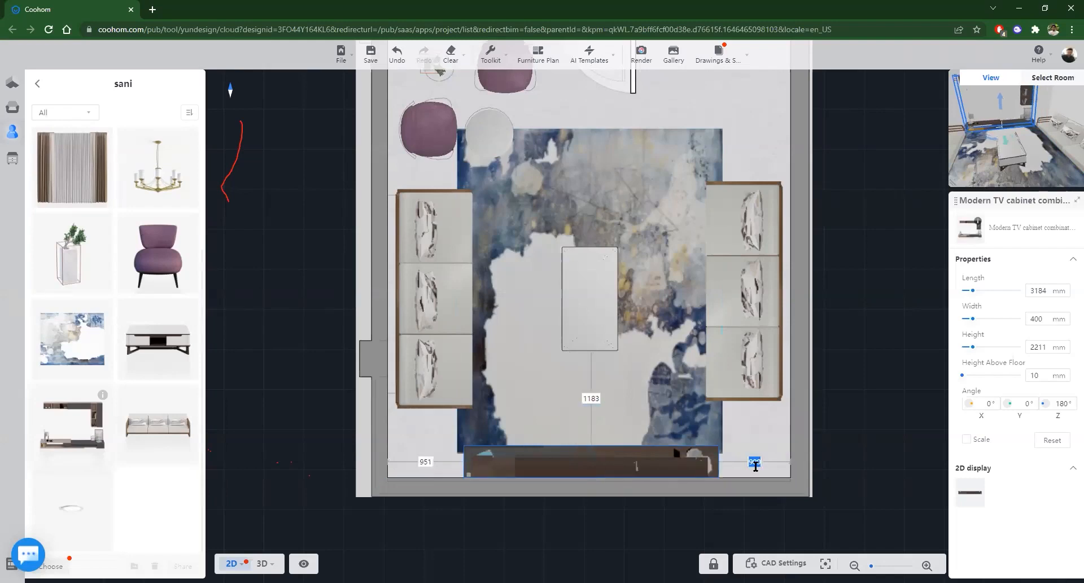
text(925)
key(Return)
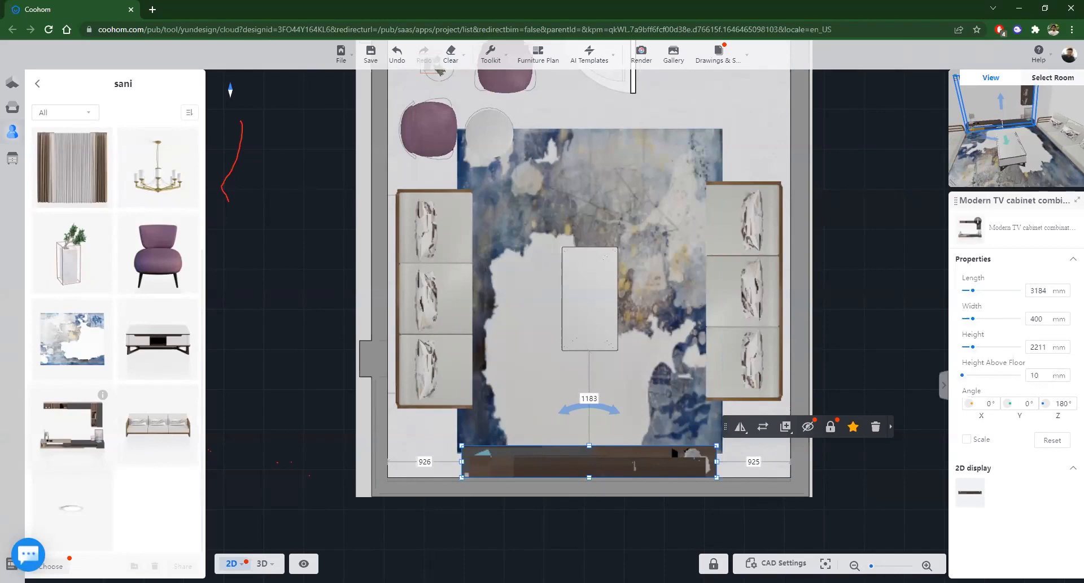
Step: Inspect the TV cabinet and surrounding furniture in the 3D view from several angles, and return to the 2D floor plan
mouse_move(264, 564)
key(3)
drag(675, 442, 637, 443)
mouse_move(232, 564)
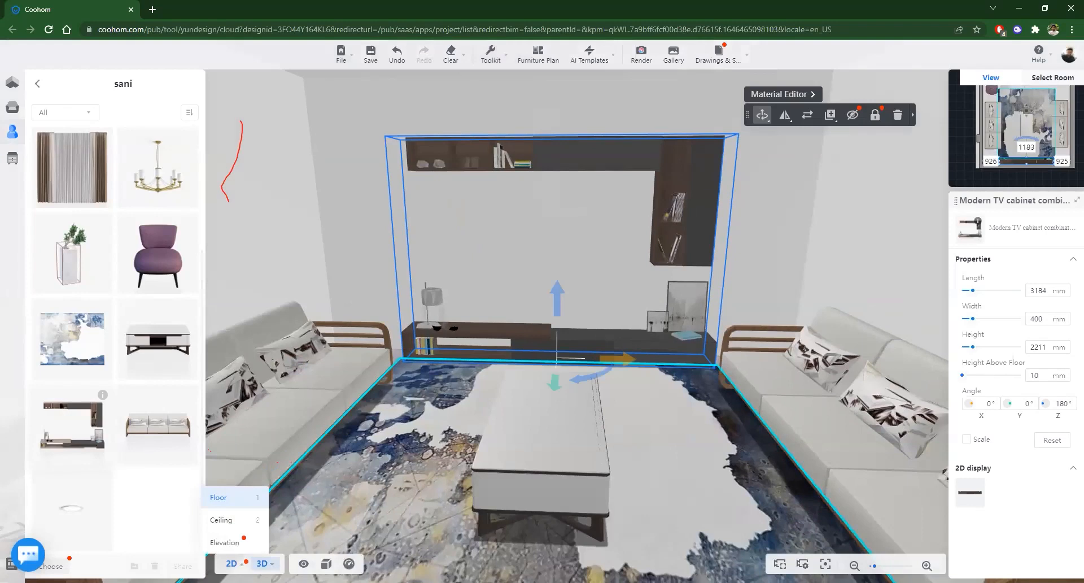
drag(606, 233, 614, 378)
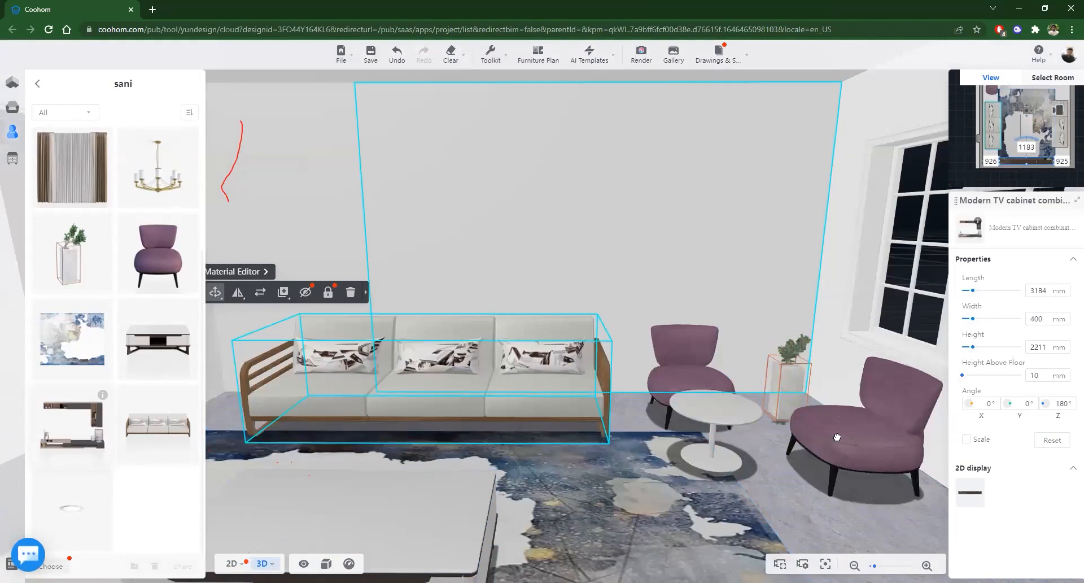
drag(838, 437, 540, 467)
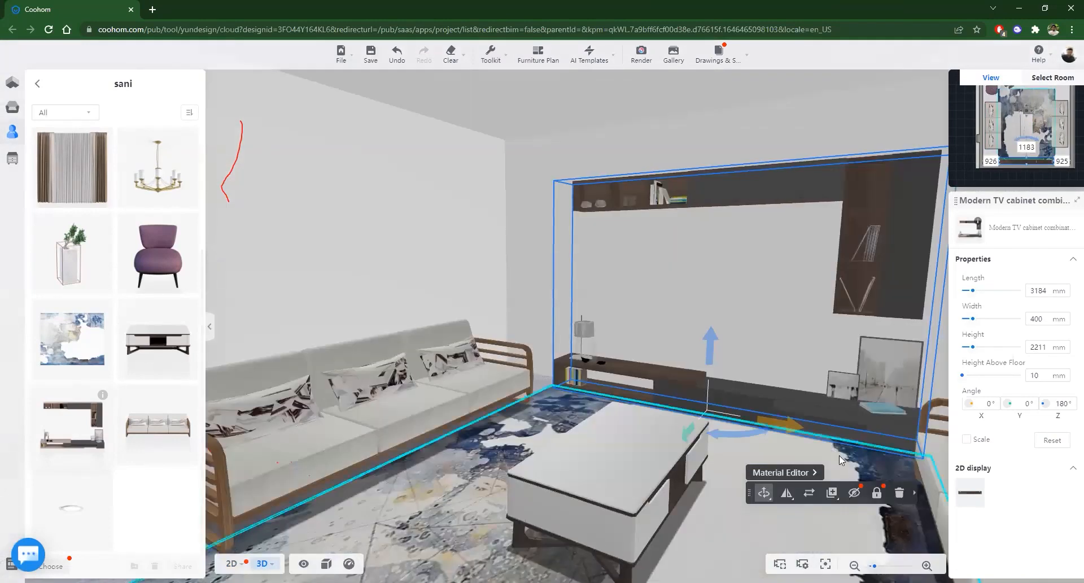
click(231, 563)
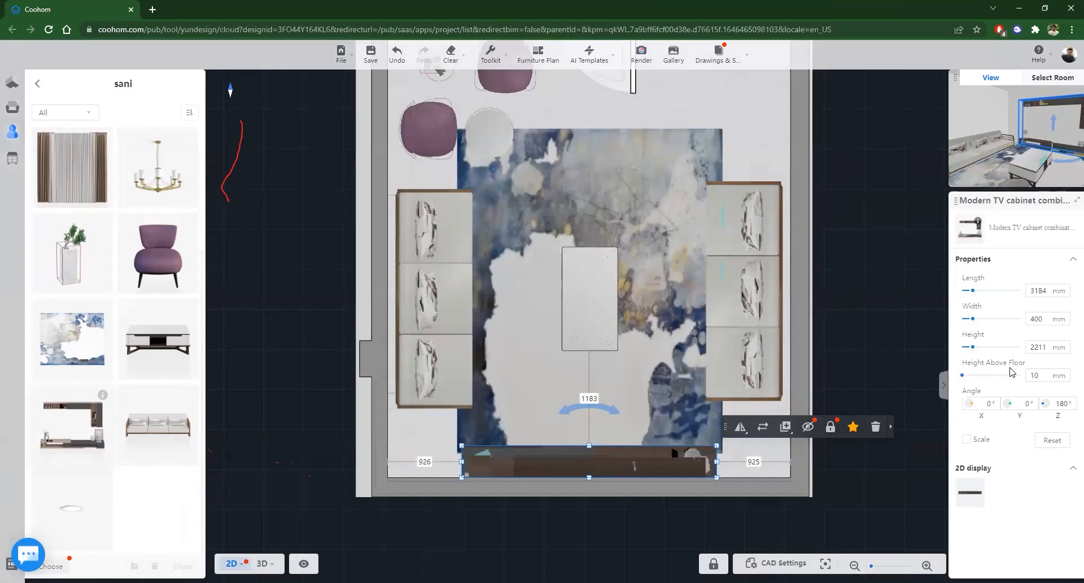
Step: Set the TV cabinet's height above the floor to 100 mm
click(1043, 374)
text(100)
key(Return)
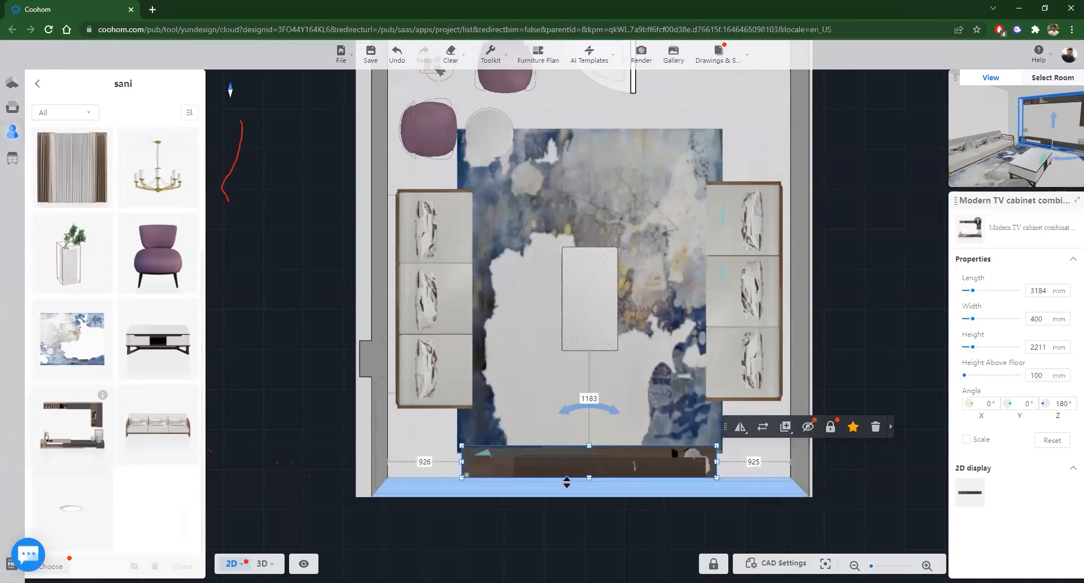
Step: Examine the raised TV cabinet against its wall in the 3D view, and return to the 2D floor plan
click(267, 559)
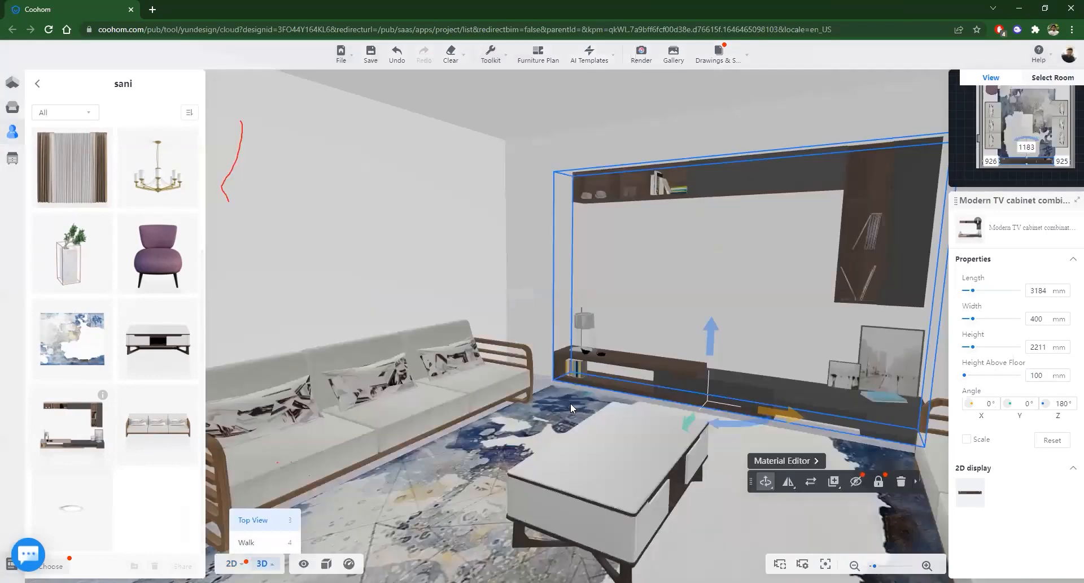
scroll(512, 519, up, 3)
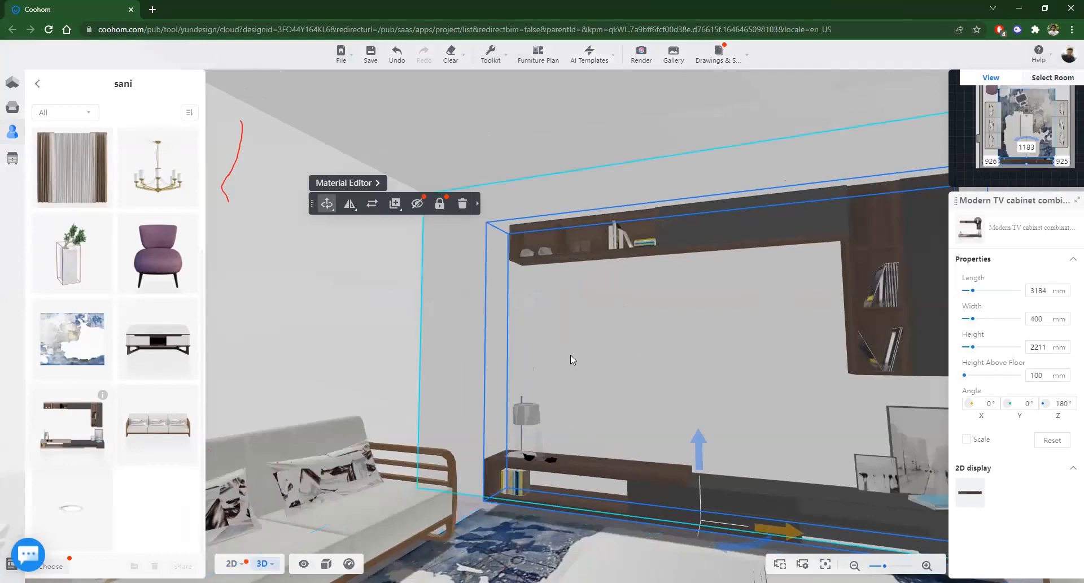
scroll(571, 354, down, 3)
drag(603, 375, 571, 423)
scroll(571, 429, down, 2)
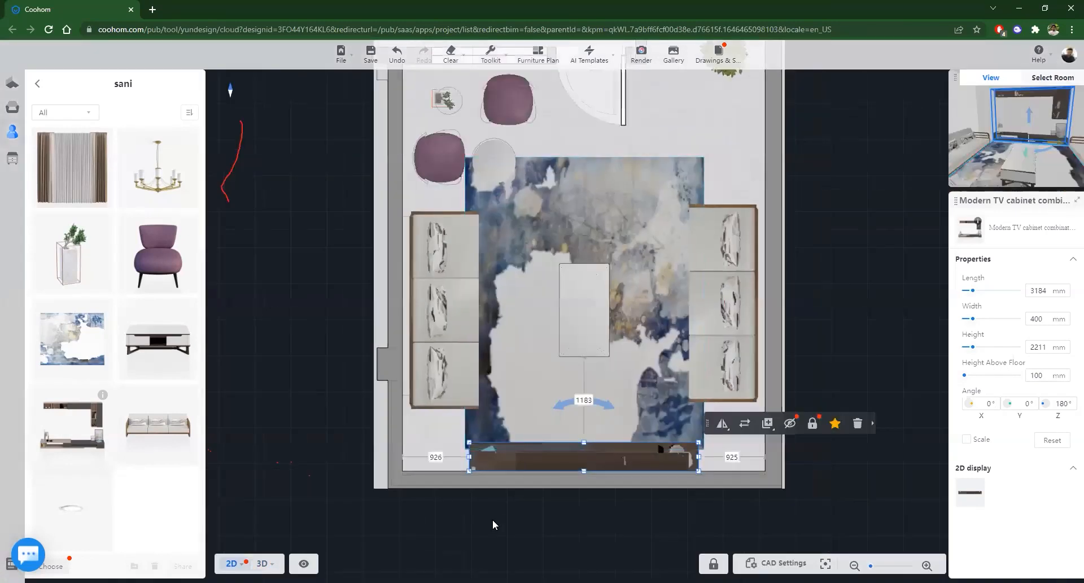
click(492, 520)
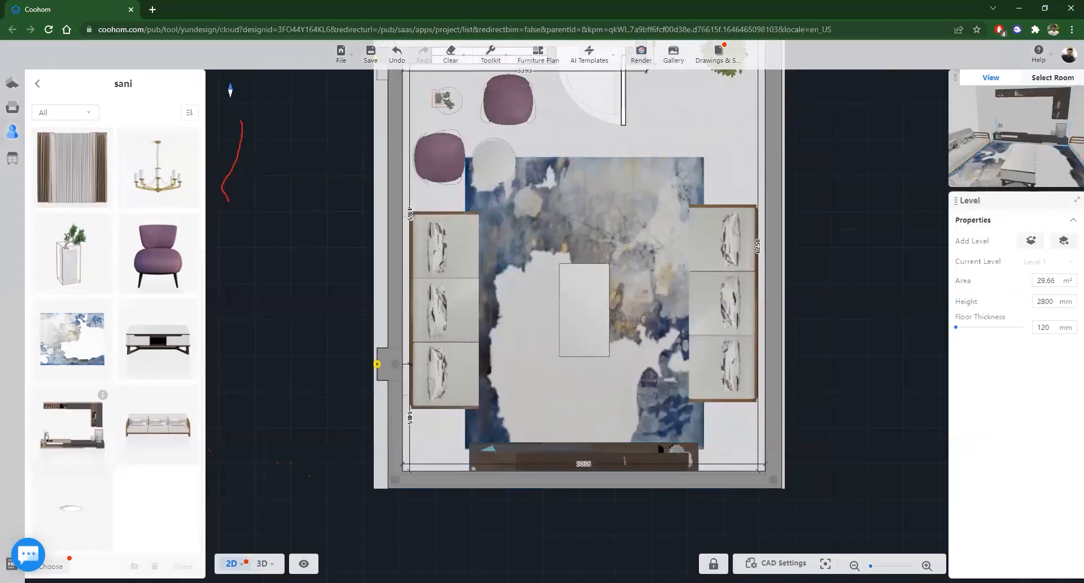
key(3)
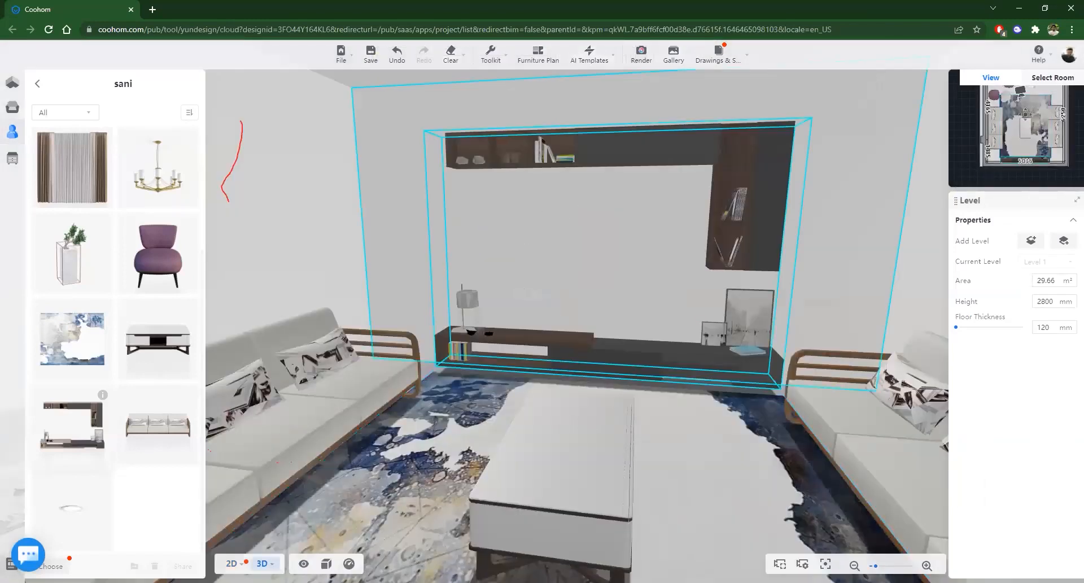
key(1)
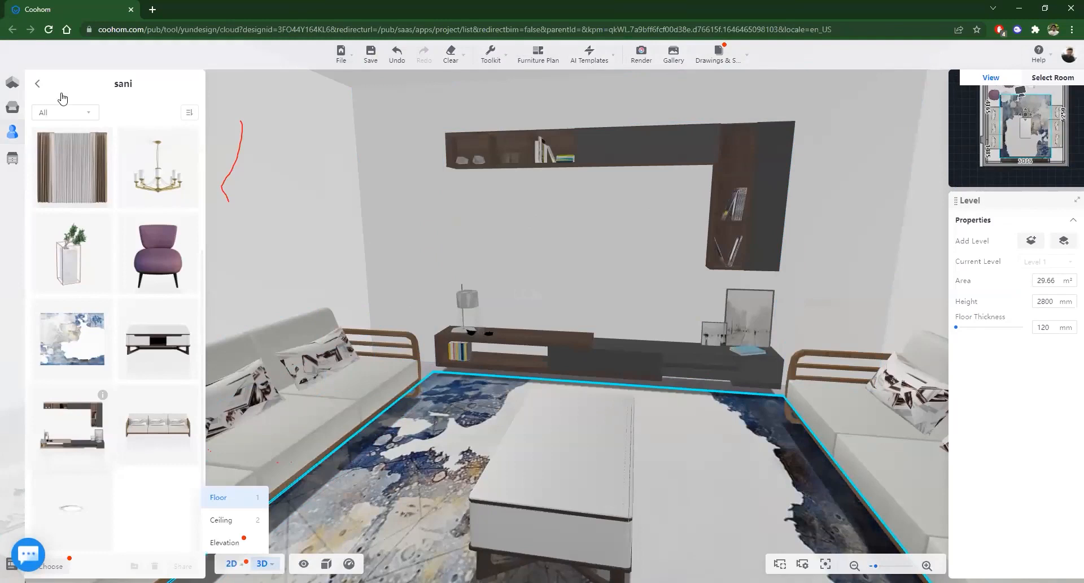
Step: Look through the Décor and Furniture categories of the public library for a television
click(39, 84)
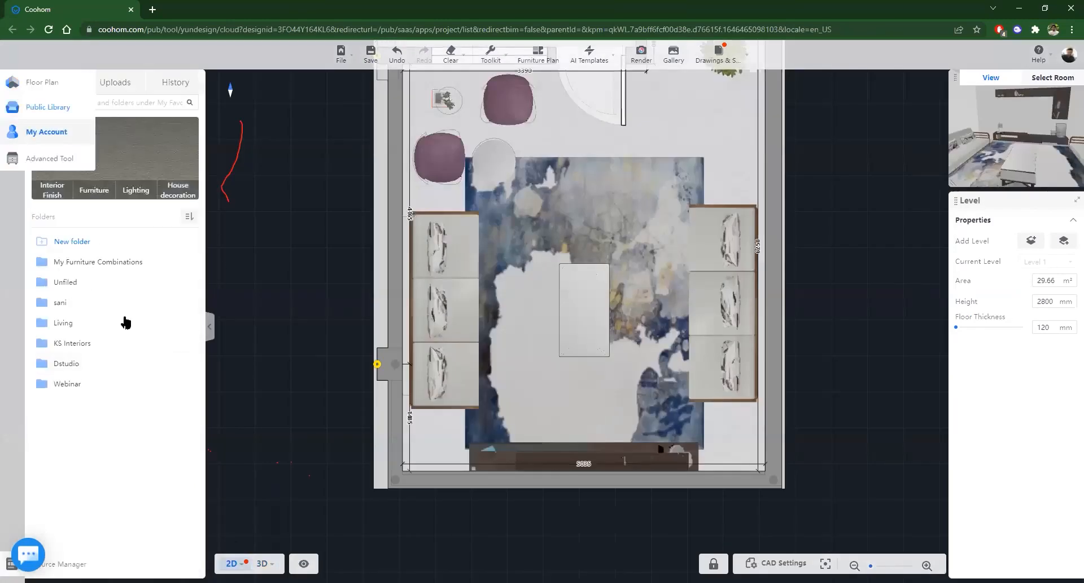
scroll(166, 335, down, 1)
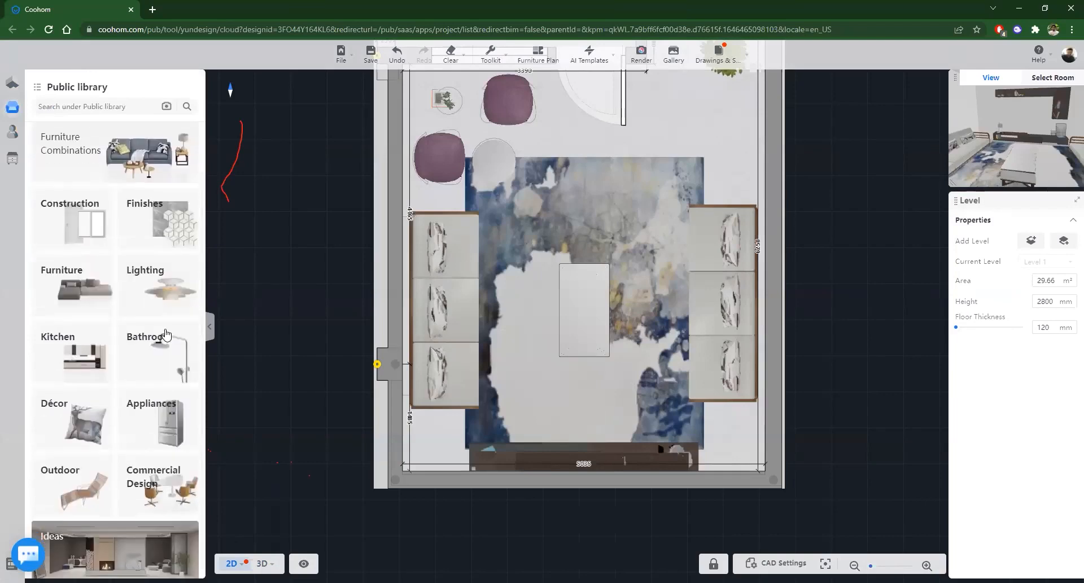
click(78, 428)
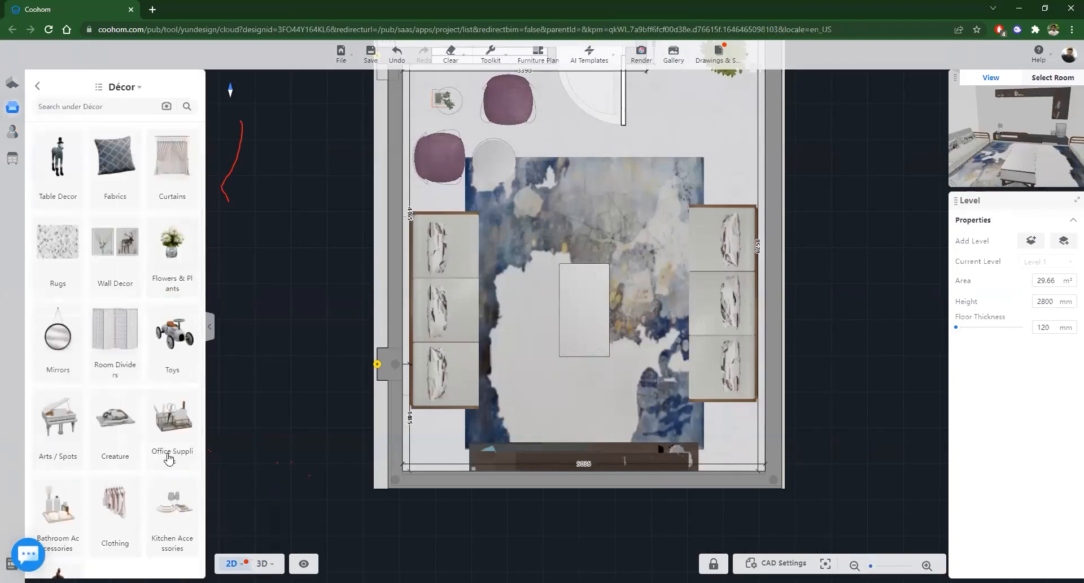
scroll(111, 501, down, 1)
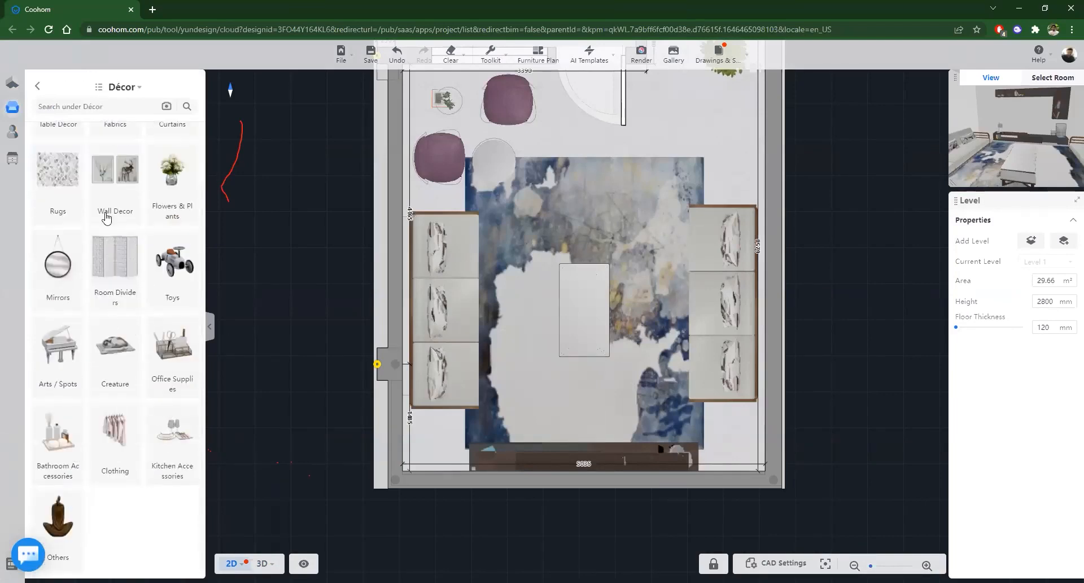
click(38, 86)
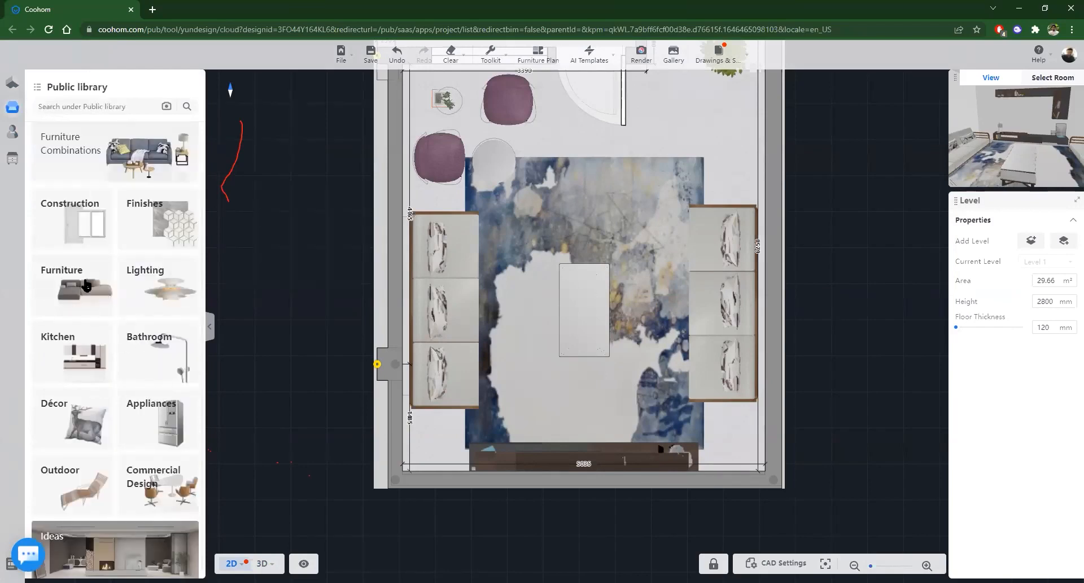
click(87, 285)
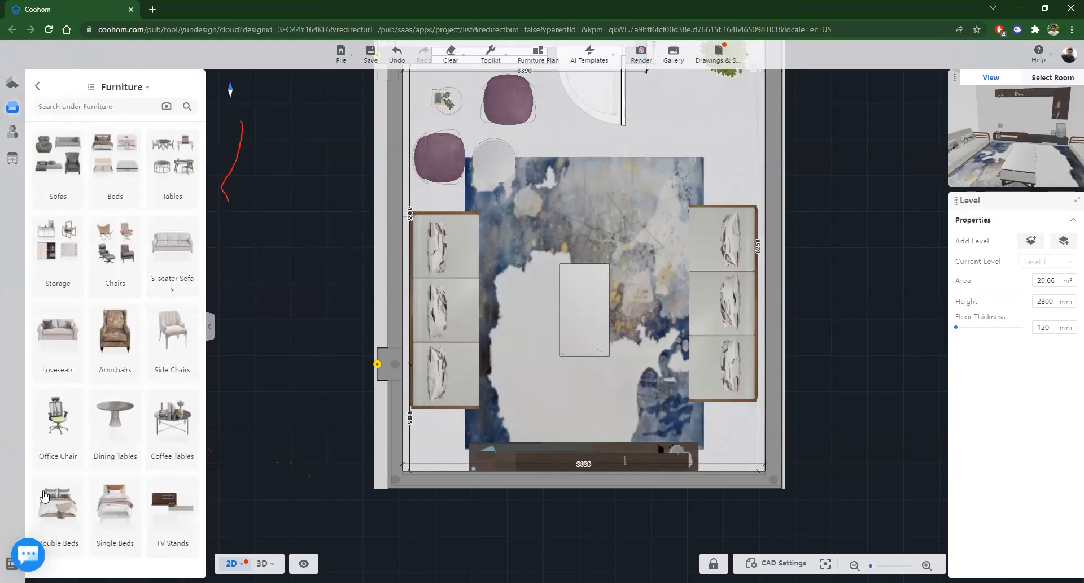
click(42, 107)
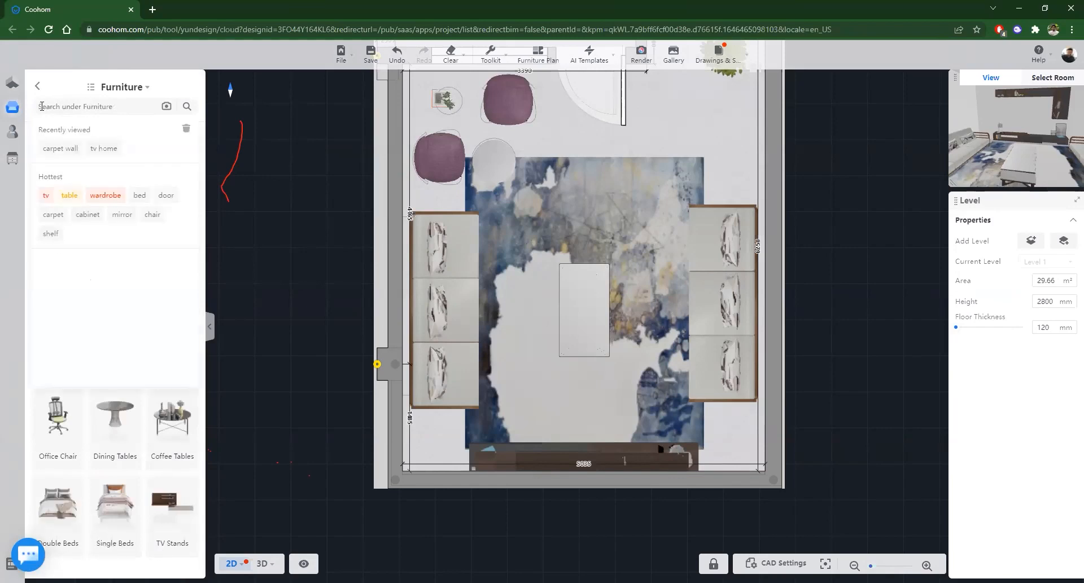
click(37, 86)
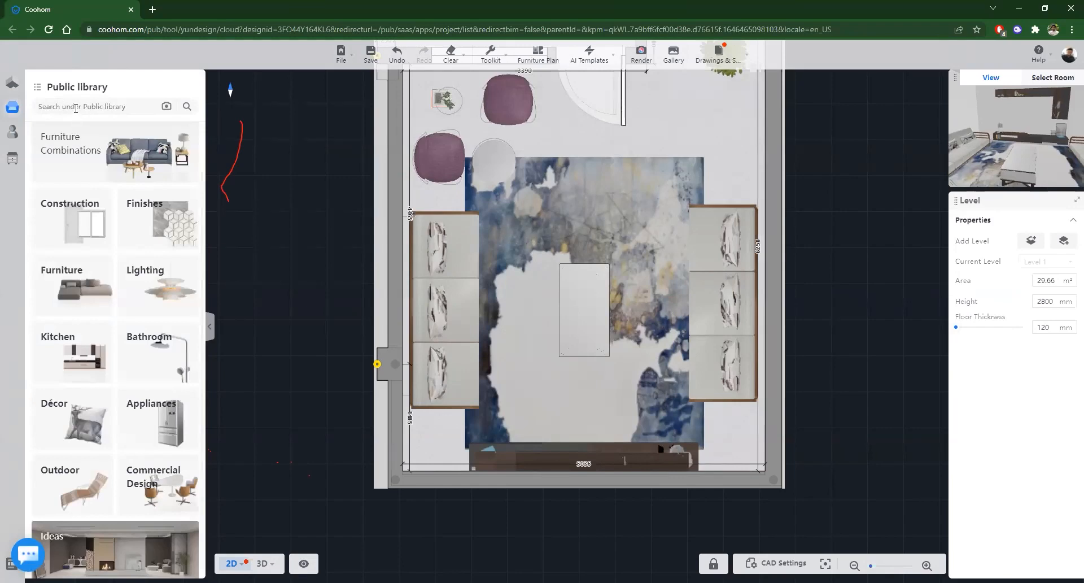
Step: Save the project, then search the public library for "tv" and browse the television models
key(ctrl+s)
click(107, 107)
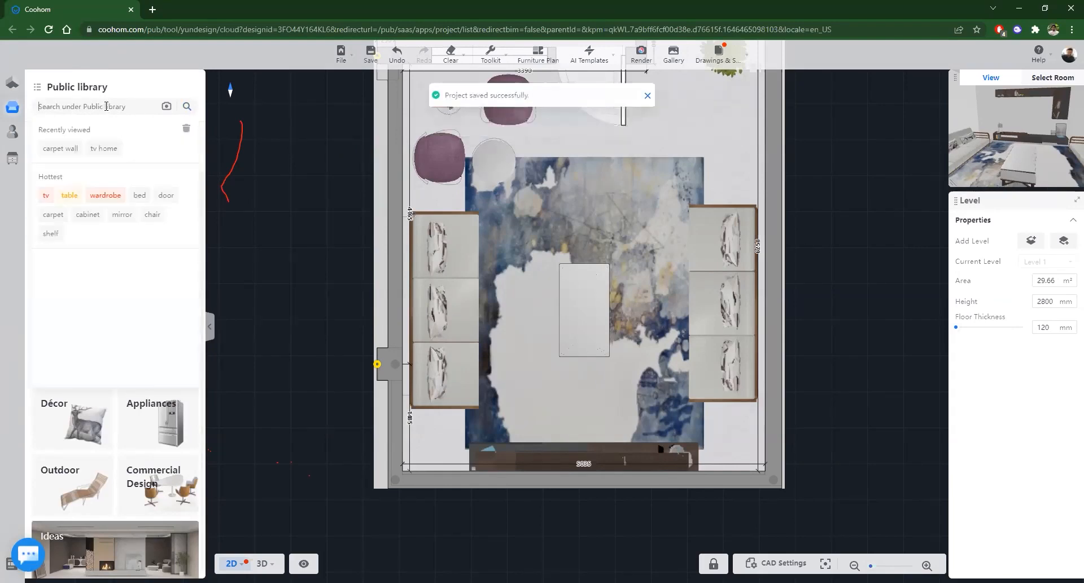
text(tv)
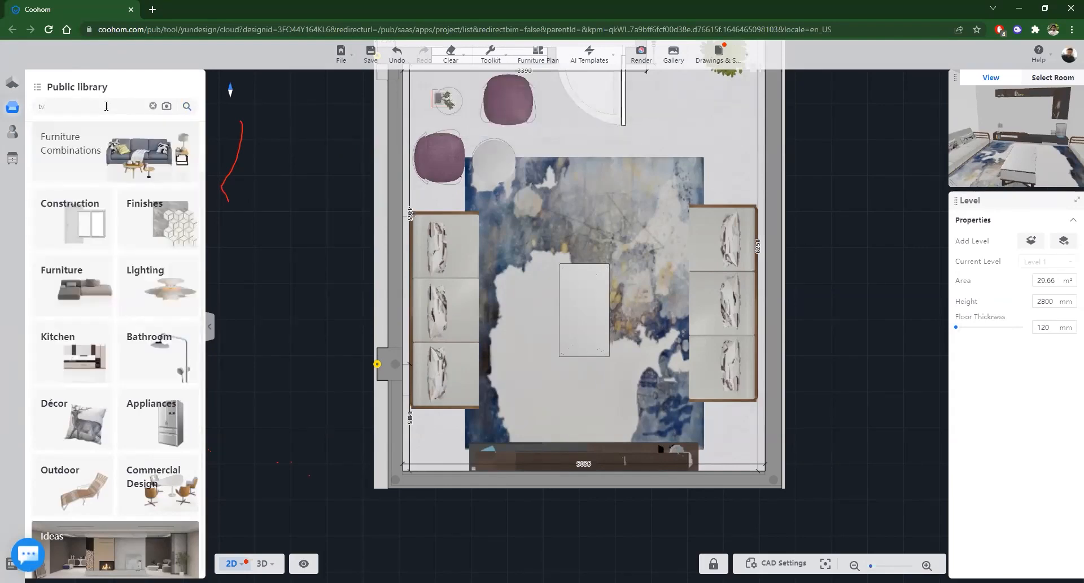
key(Return)
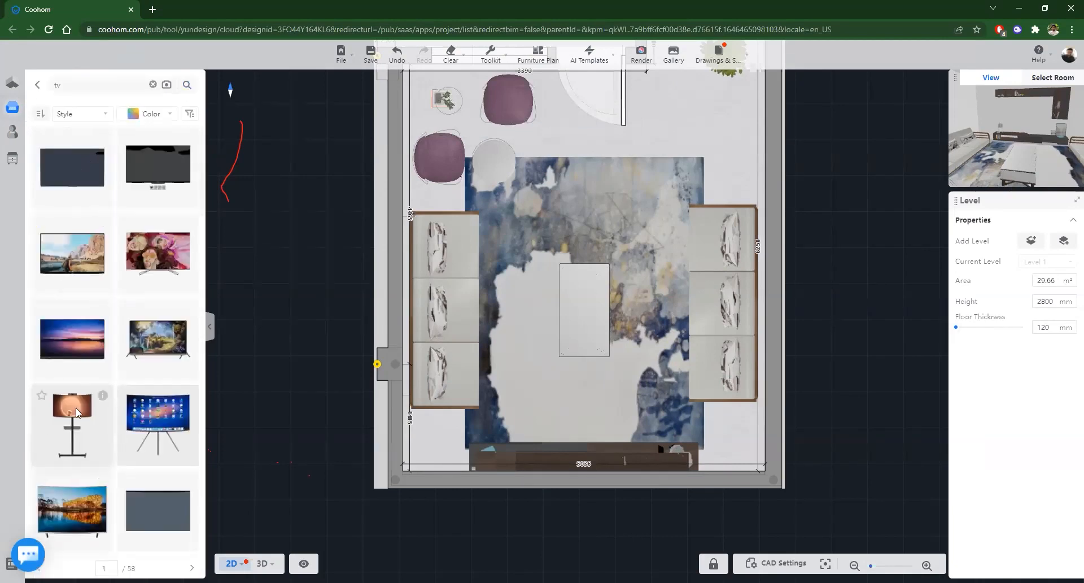
scroll(89, 396, down, 8)
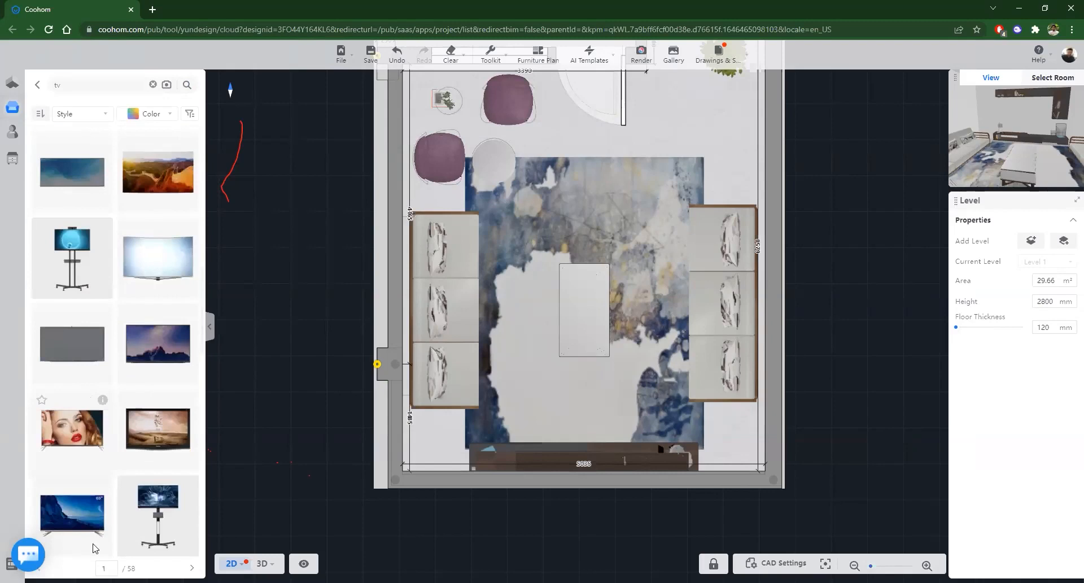
scroll(92, 545, down, 5)
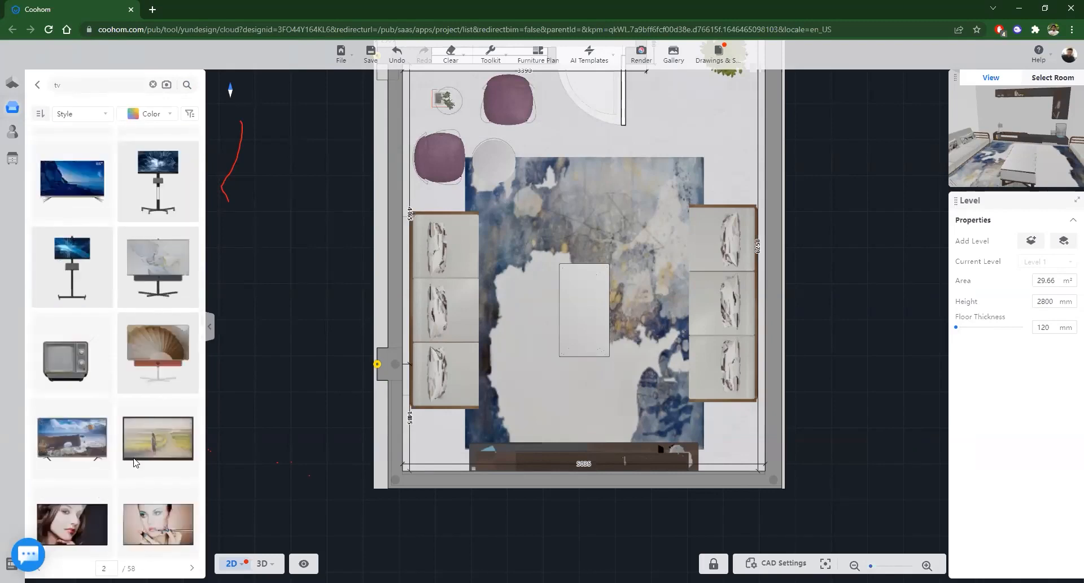
scroll(127, 438, down, 2)
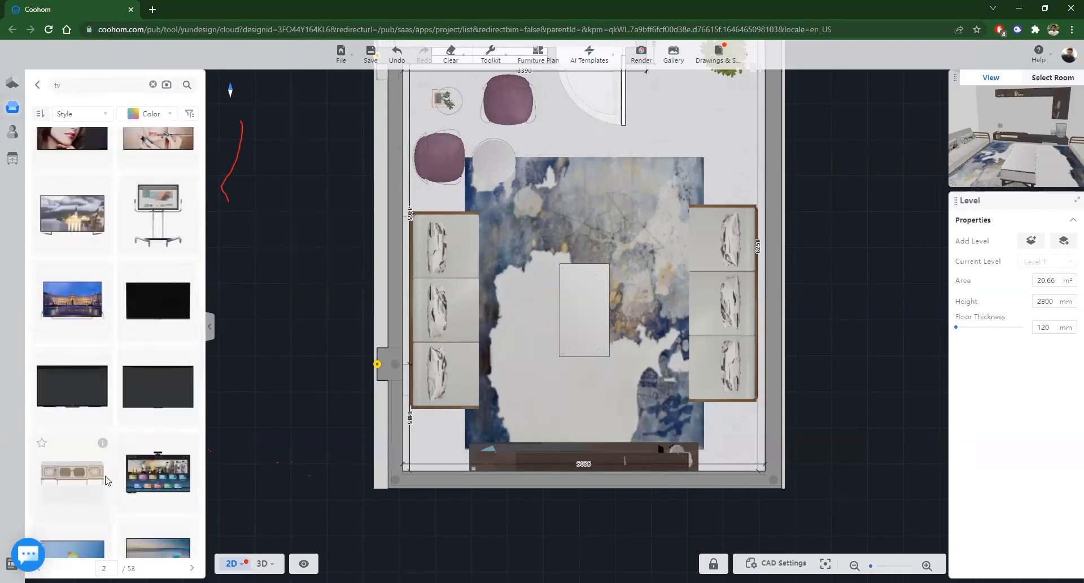
mouse_move(104, 480)
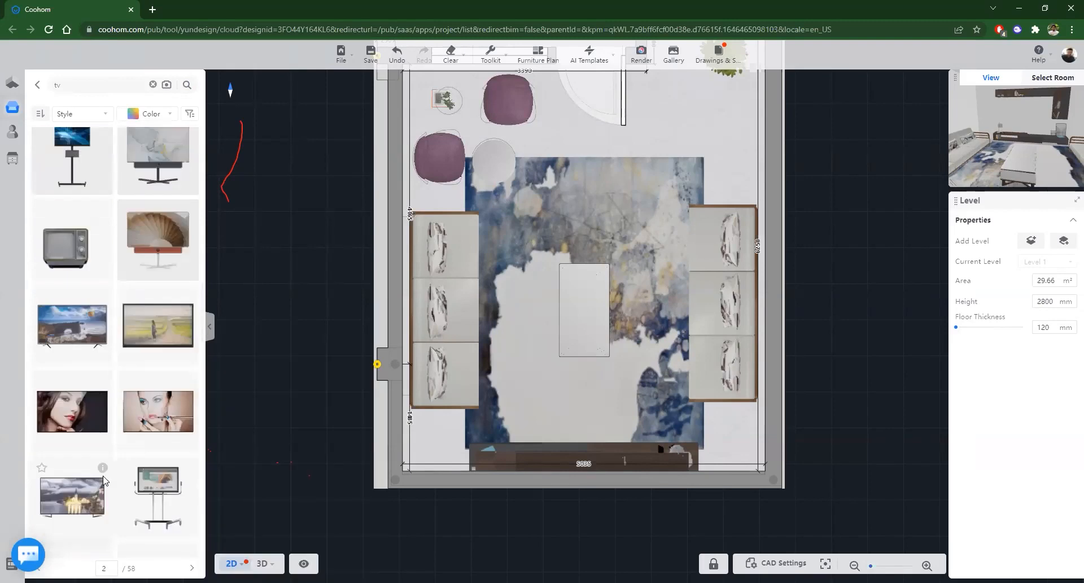
scroll(103, 480, up, 5)
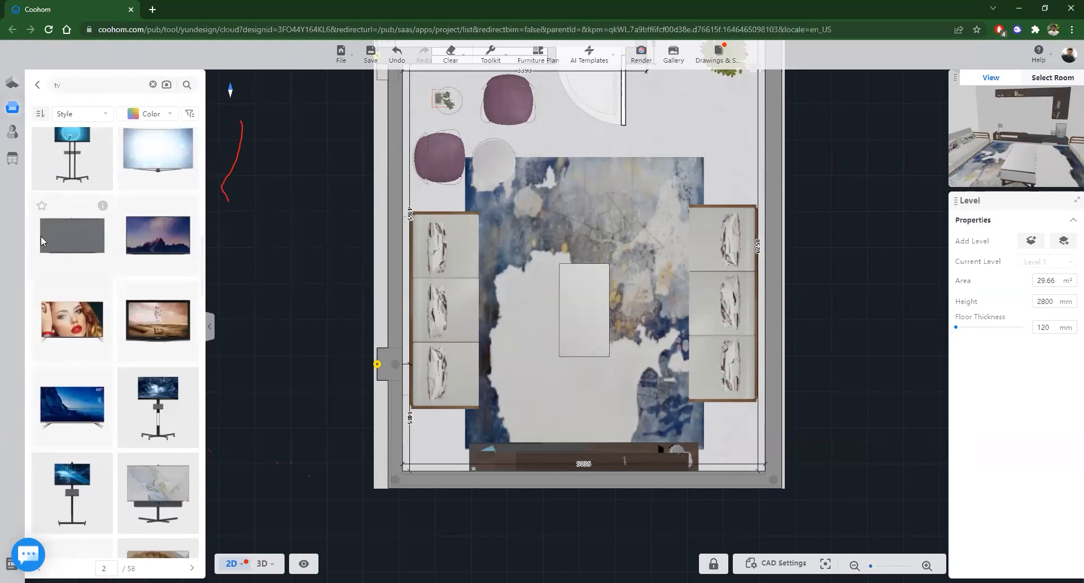
Step: Place the television from the sani favorites folder between the coffee table and the TV cabinet in the floor plan
click(12, 131)
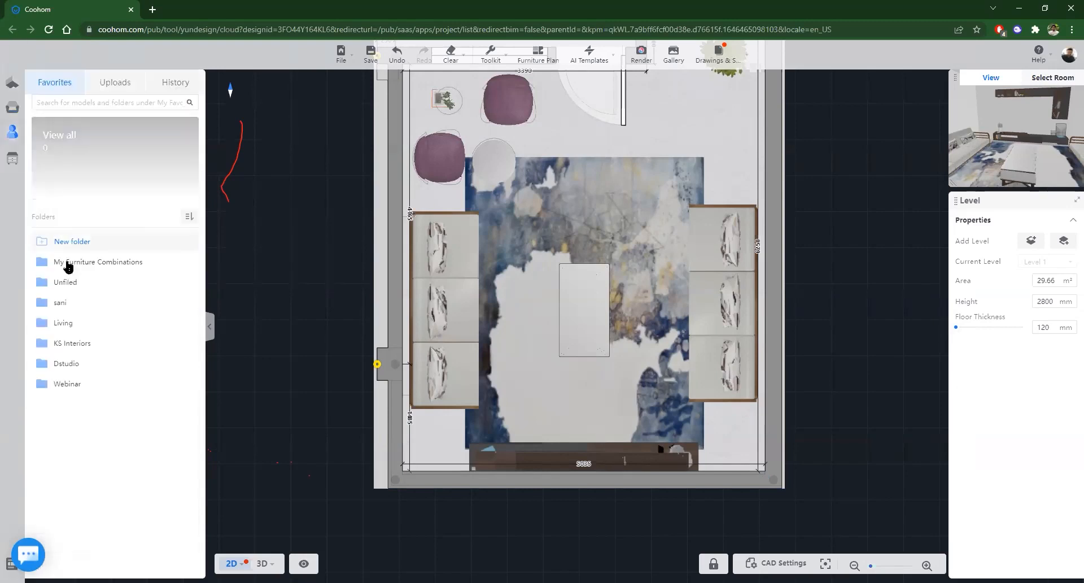
click(63, 303)
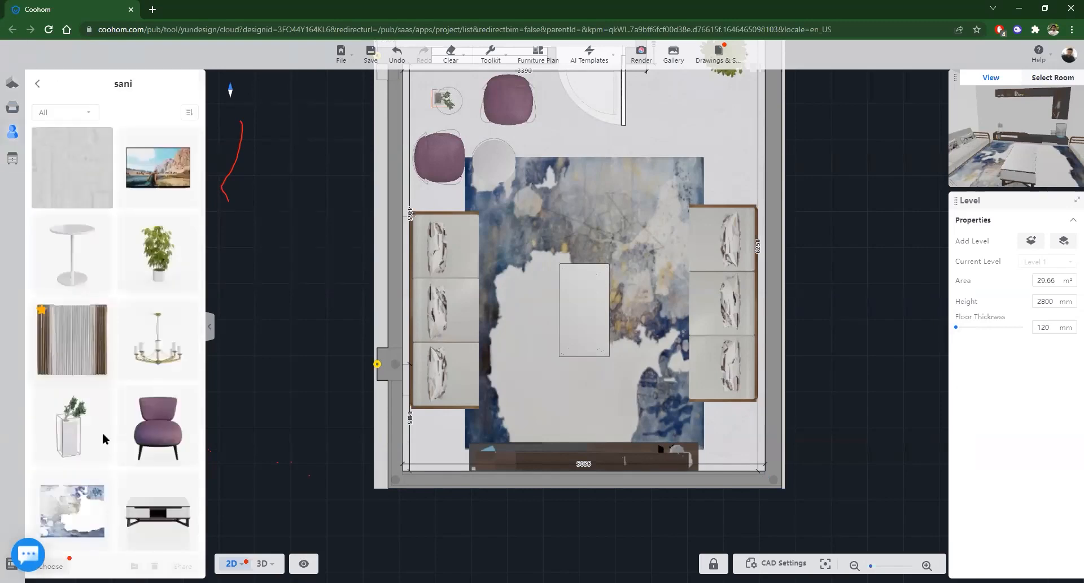
scroll(125, 477, down, 3)
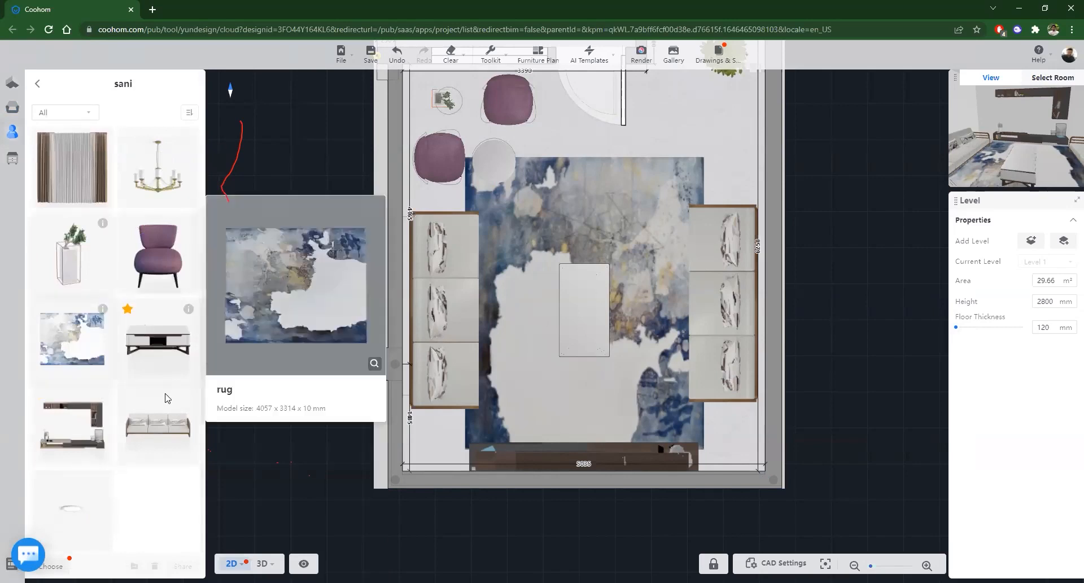
scroll(167, 398, up, 3)
click(165, 169)
click(576, 407)
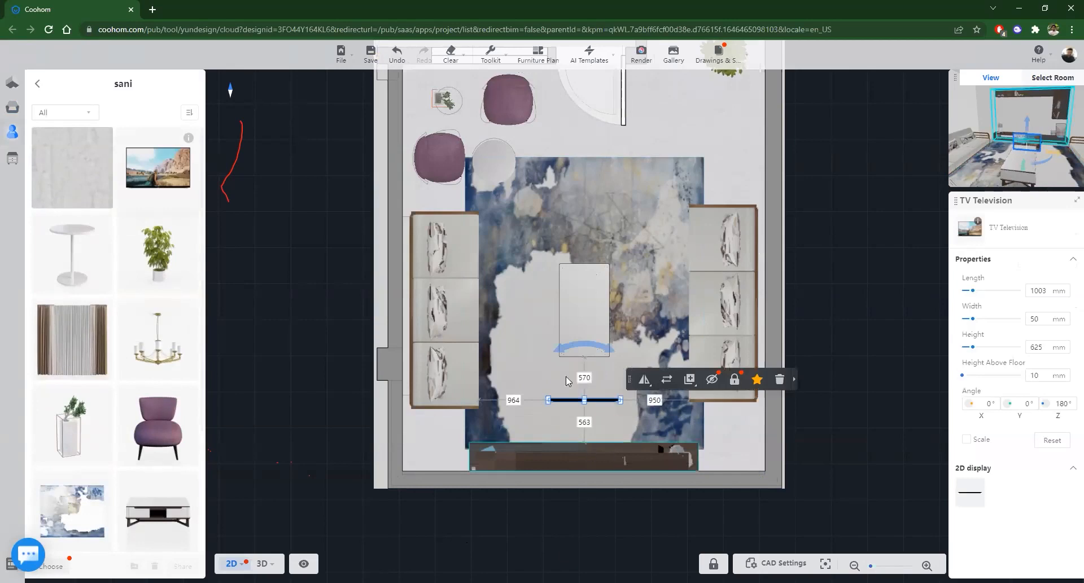
Step: Set the television's distance to the TV cabinet to 0 mm
scroll(567, 381, up, 3)
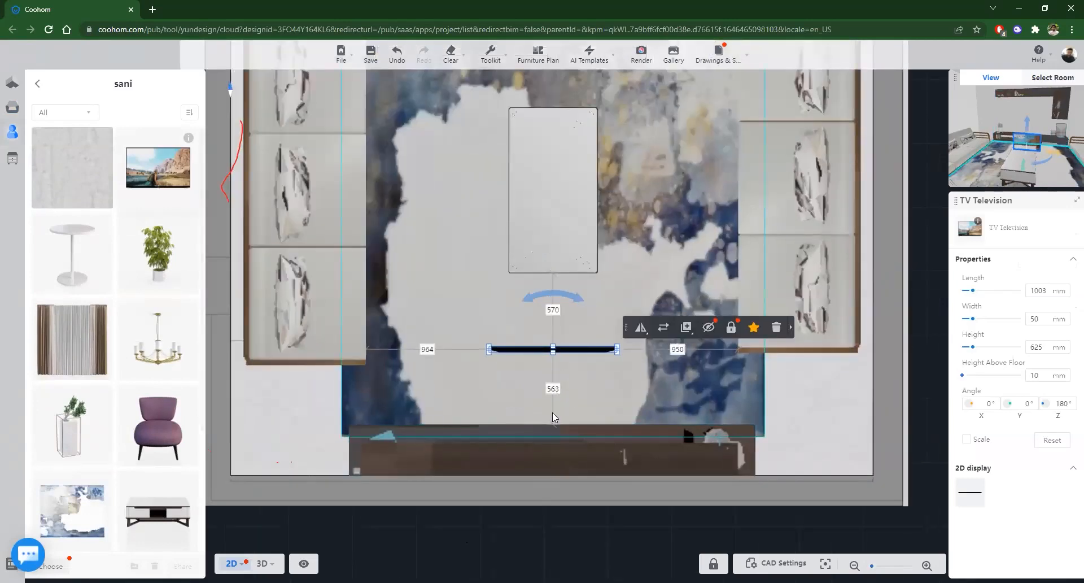
click(554, 389)
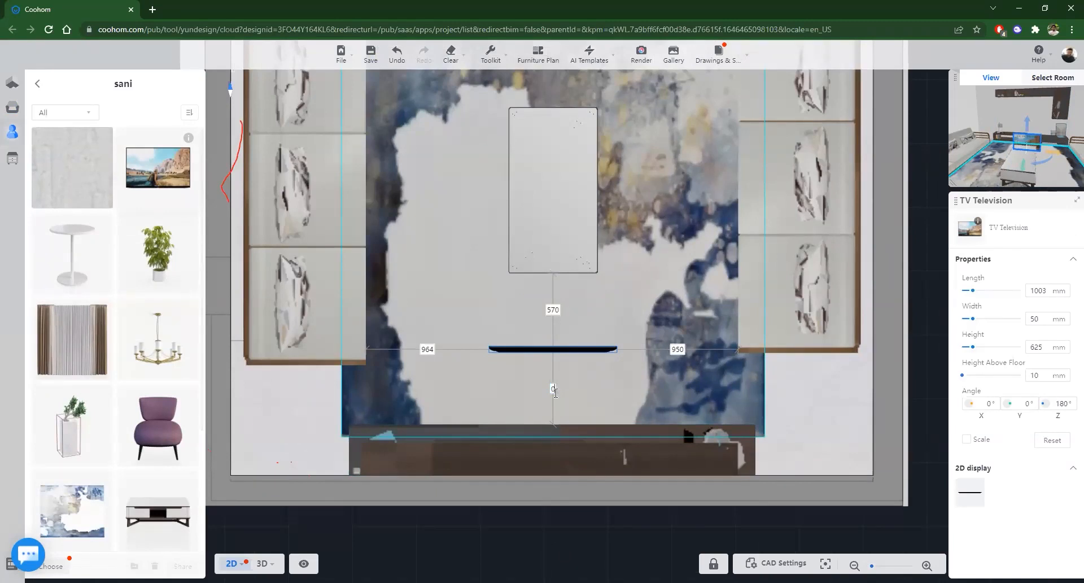
text(0)
key(Return)
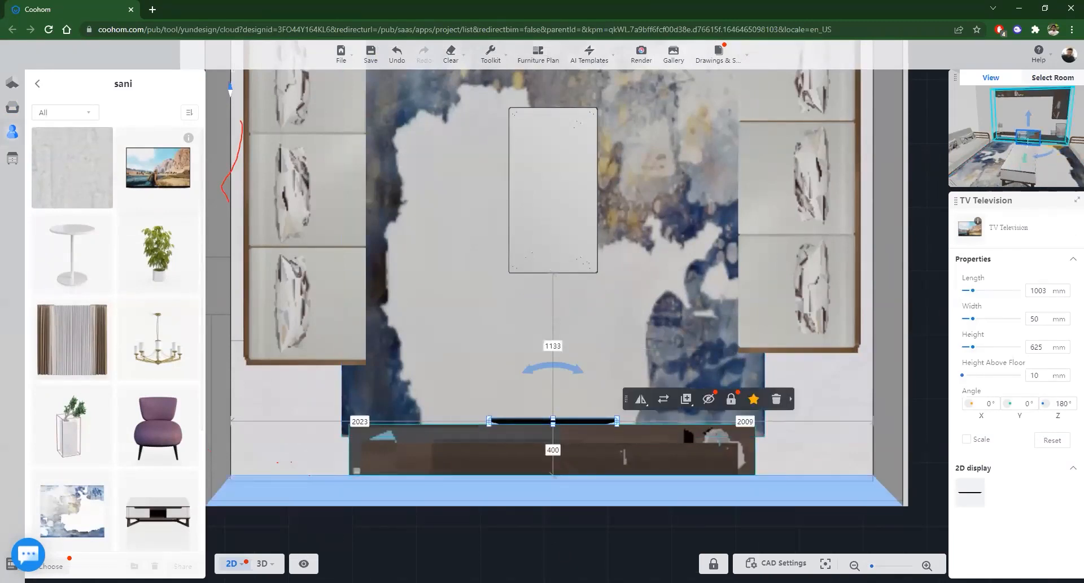
Step: Examine the television's position relative to the TV cabinet and sofas in the 3D view, from close up and from outside the room
click(263, 563)
drag(689, 394, 590, 371)
scroll(379, 493, down, 10)
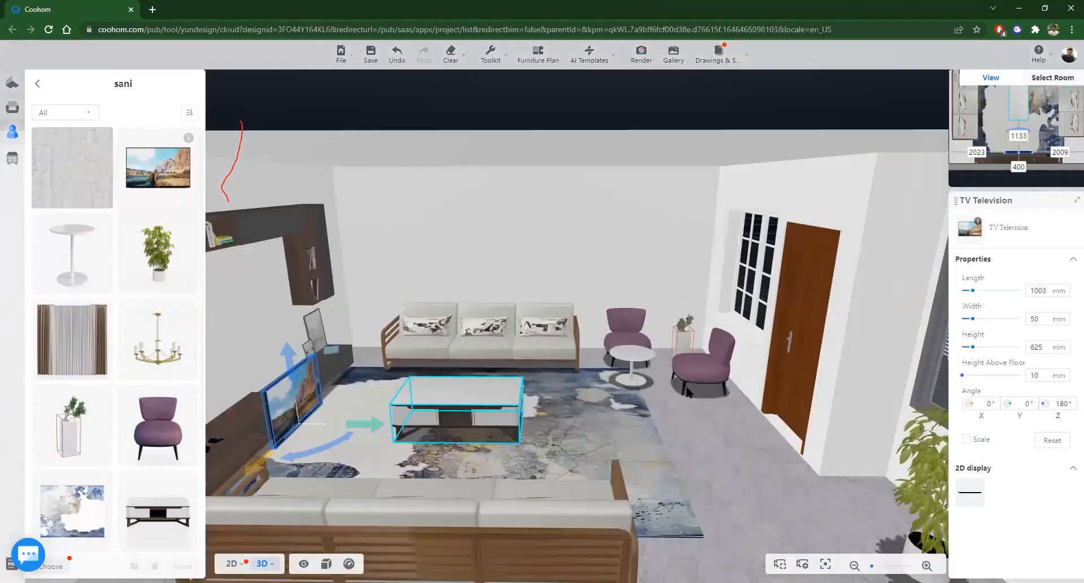
drag(692, 487, 724, 474)
scroll(366, 394, up, 5)
scroll(366, 395, down, 6)
scroll(573, 371, up, 7)
scroll(573, 371, down, 5)
scroll(387, 442, down, 5)
drag(393, 460, 382, 504)
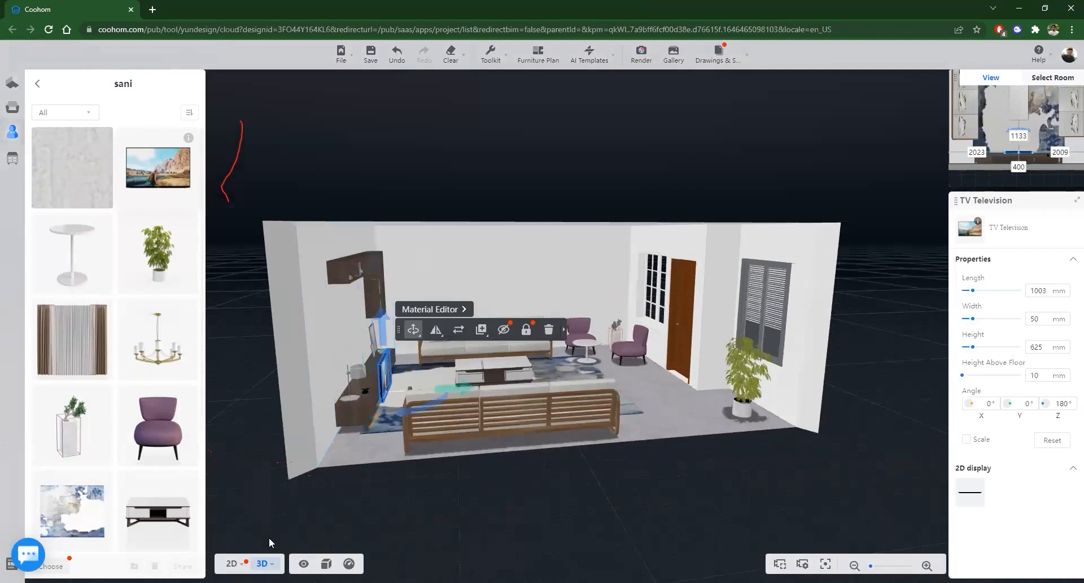
click(233, 563)
drag(693, 458, 687, 525)
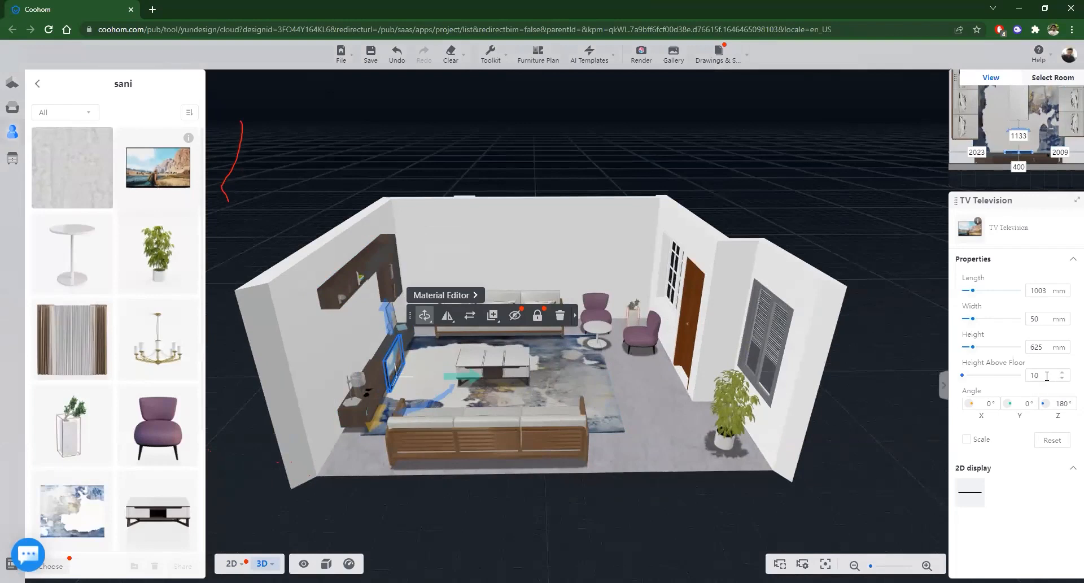
drag(761, 503, 821, 469)
click(372, 402)
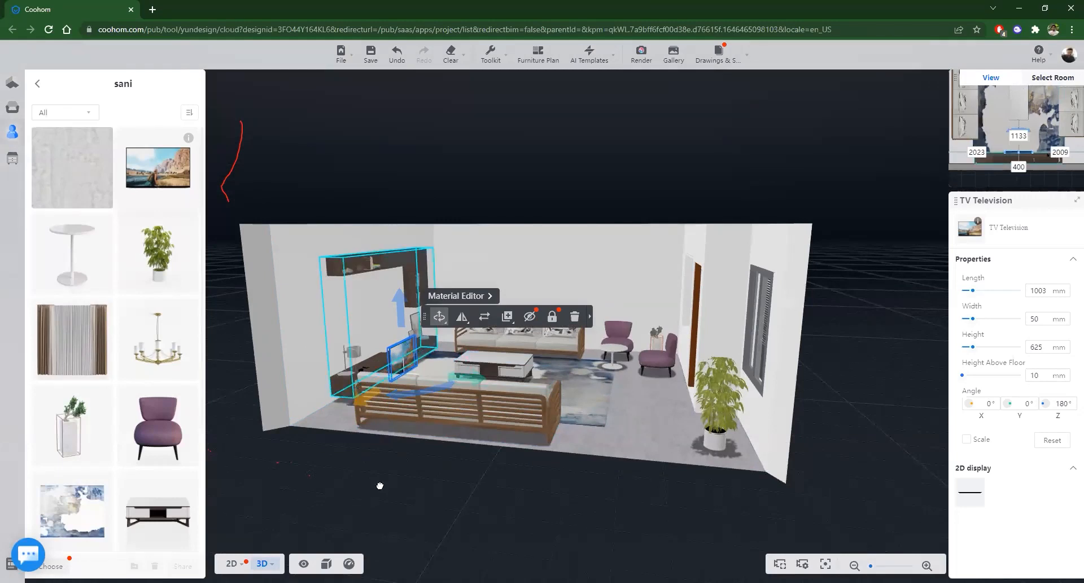
Step: Slide the television sideways along the TV cabinet in the 3D view to about 1738 mm from one side wall and 2295 mm from the other
click(413, 405)
right_drag(413, 404, 380, 368)
drag(377, 368, 428, 279)
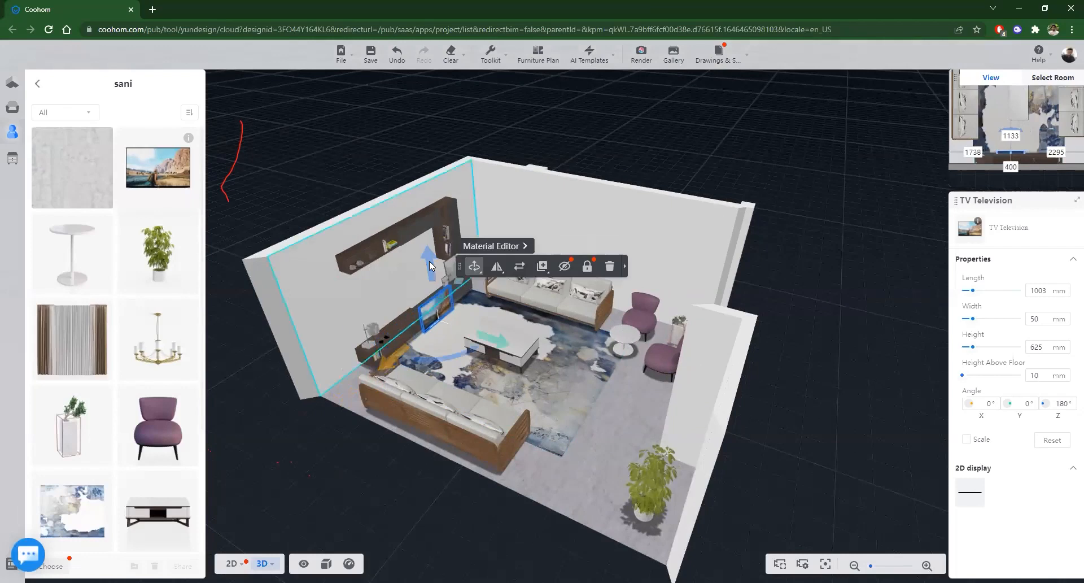
Step: Raise the television to about 862 mm above the floor and move it back flush against the wall behind the TV cabinet
drag(430, 267, 421, 228)
mouse_move(233, 564)
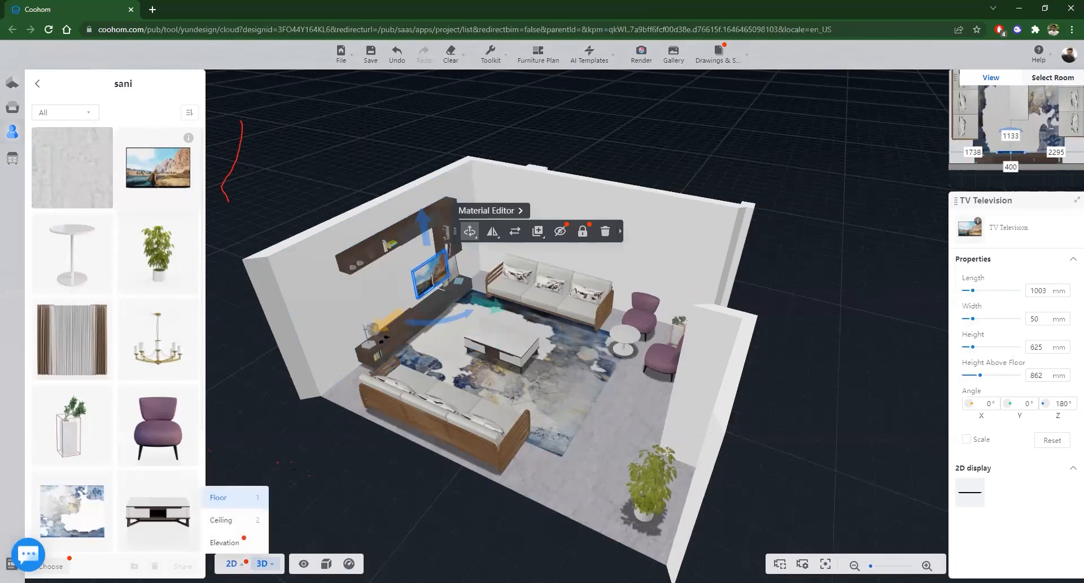
click(225, 542)
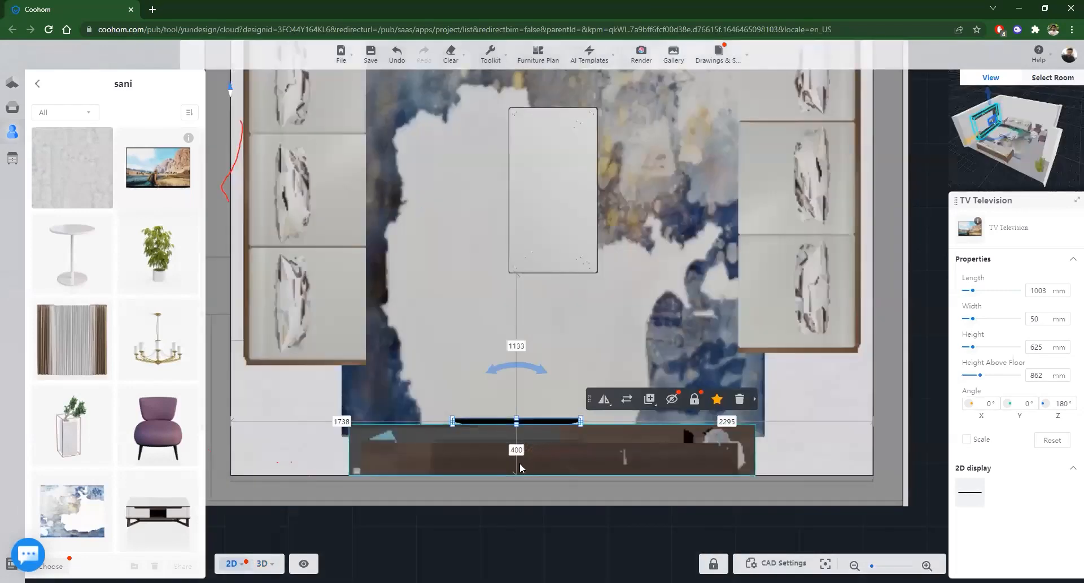
scroll(520, 462, up, 2)
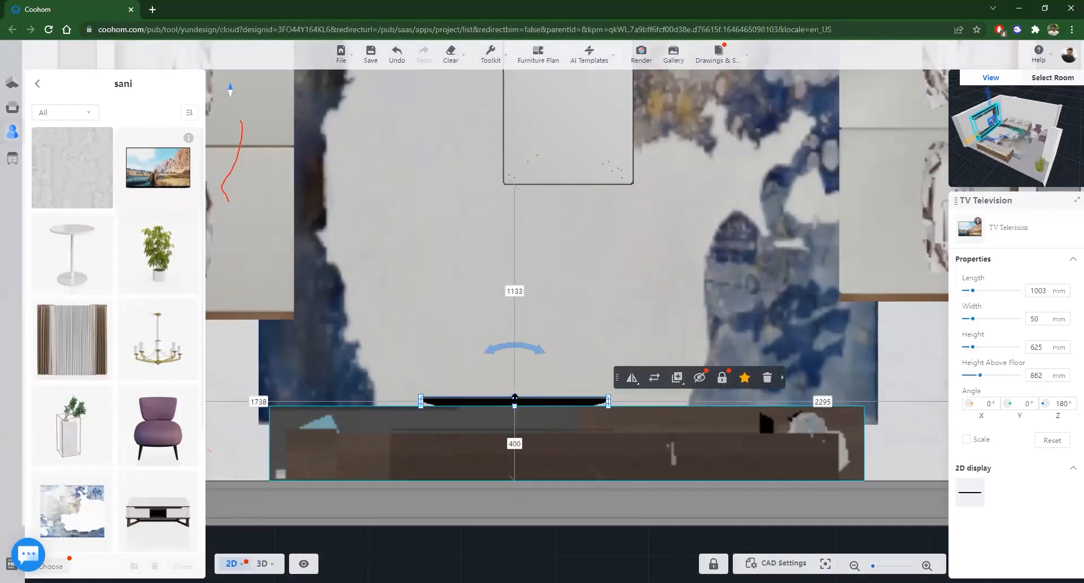
click(517, 442)
text(250)
key(Return)
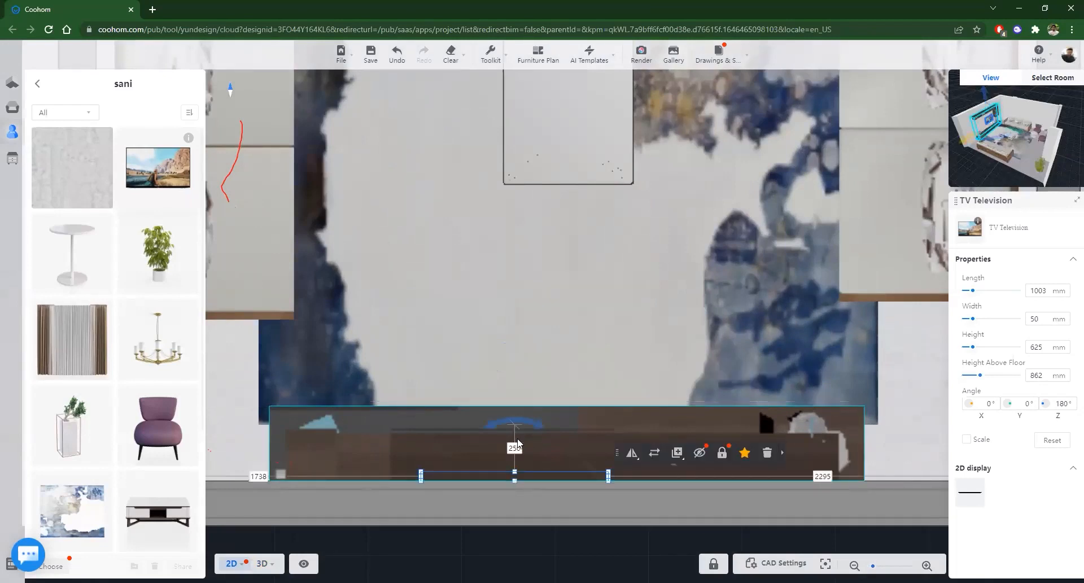
Step: Slide the television sideways along the wall in the 3D view until it is about 2153 mm from one side wall
click(262, 563)
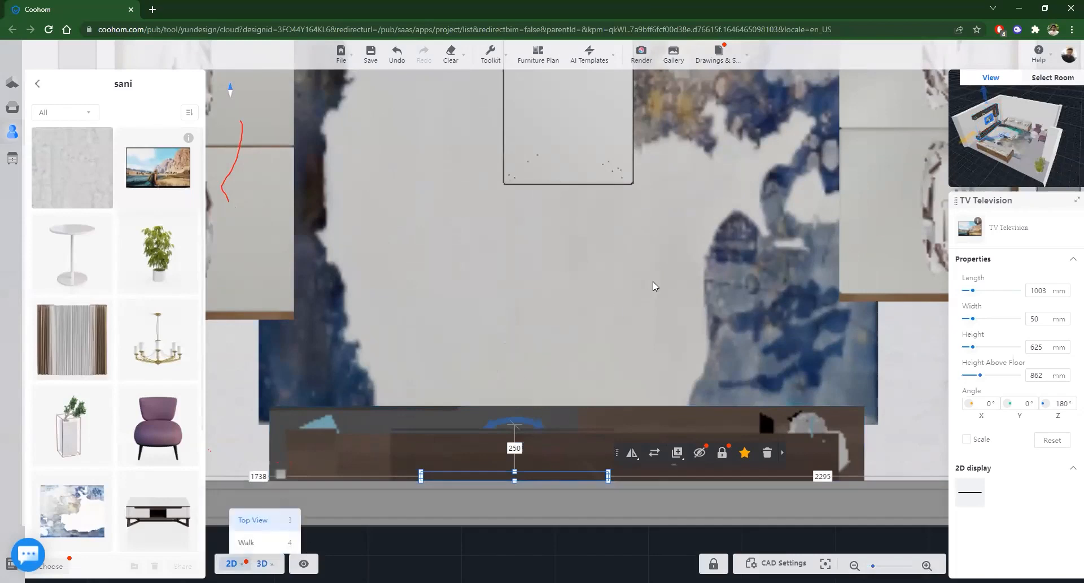
drag(804, 425, 655, 394)
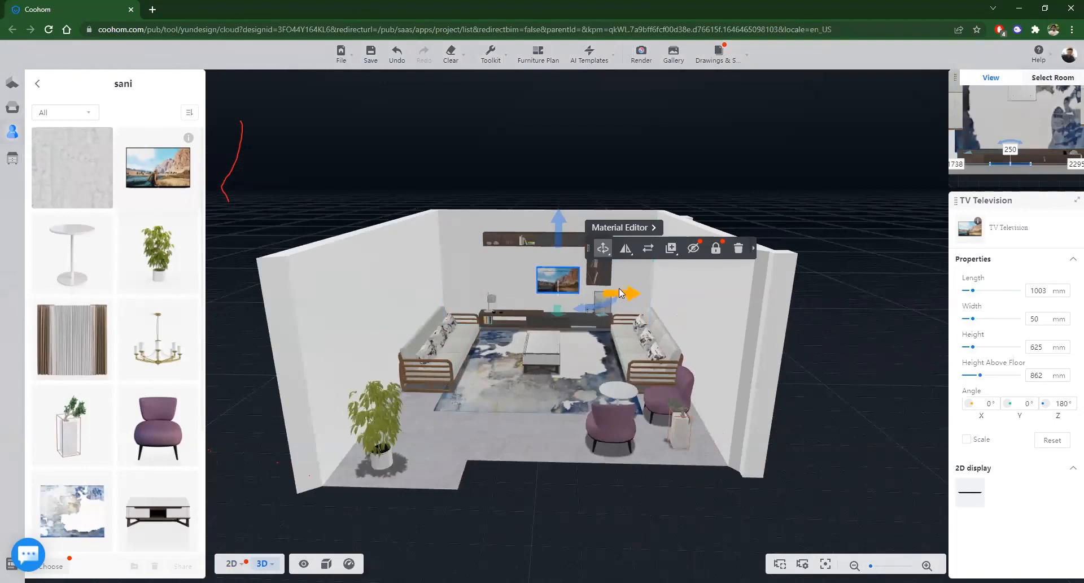
drag(632, 296, 613, 298)
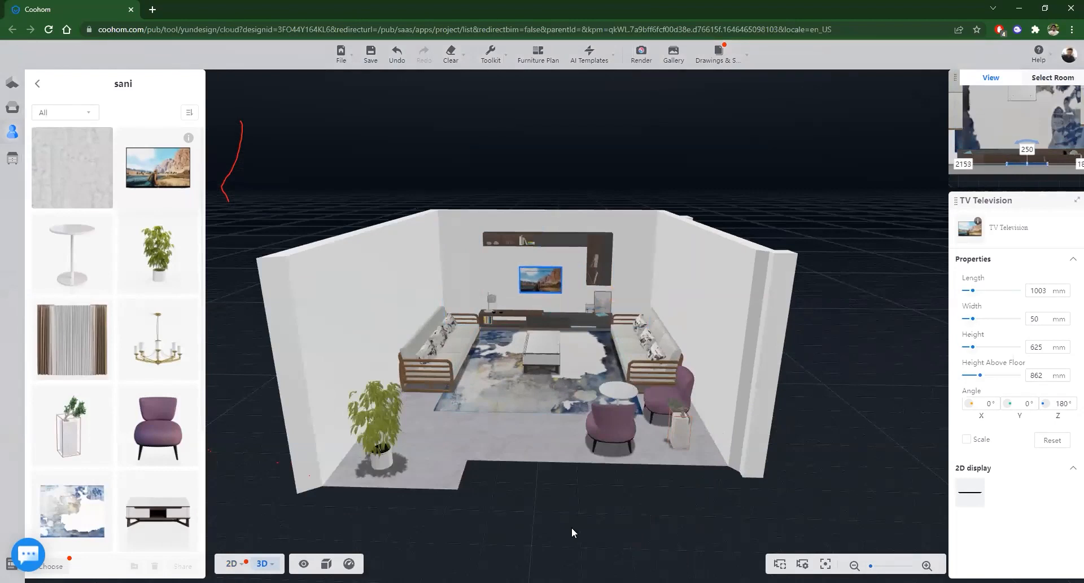
Step: Scale the television proportionally to a length of 1500 mm and lower it slightly between the wall shelf and the cabinet
drag(580, 530, 581, 489)
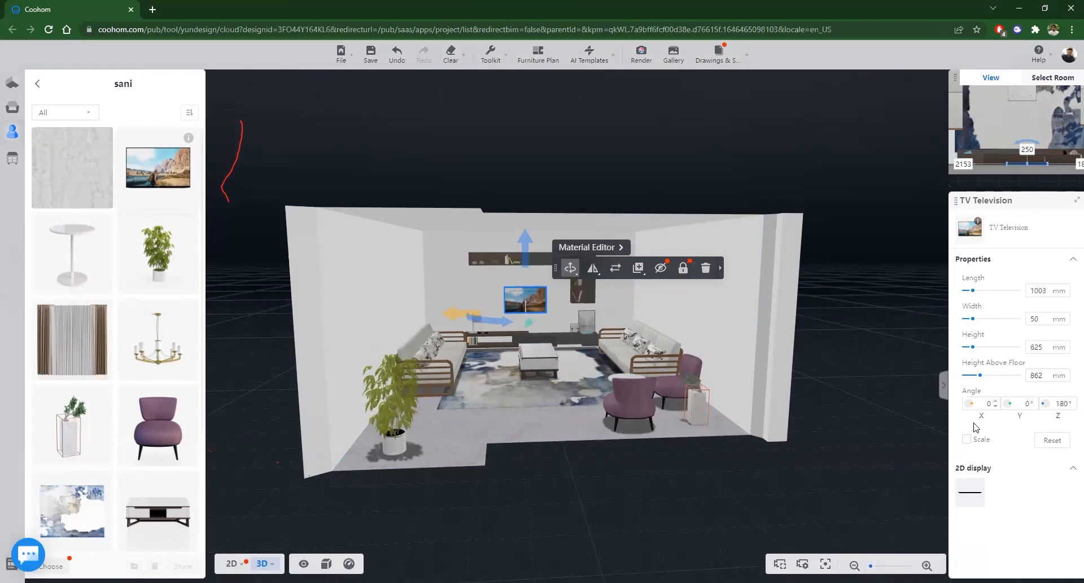
click(966, 439)
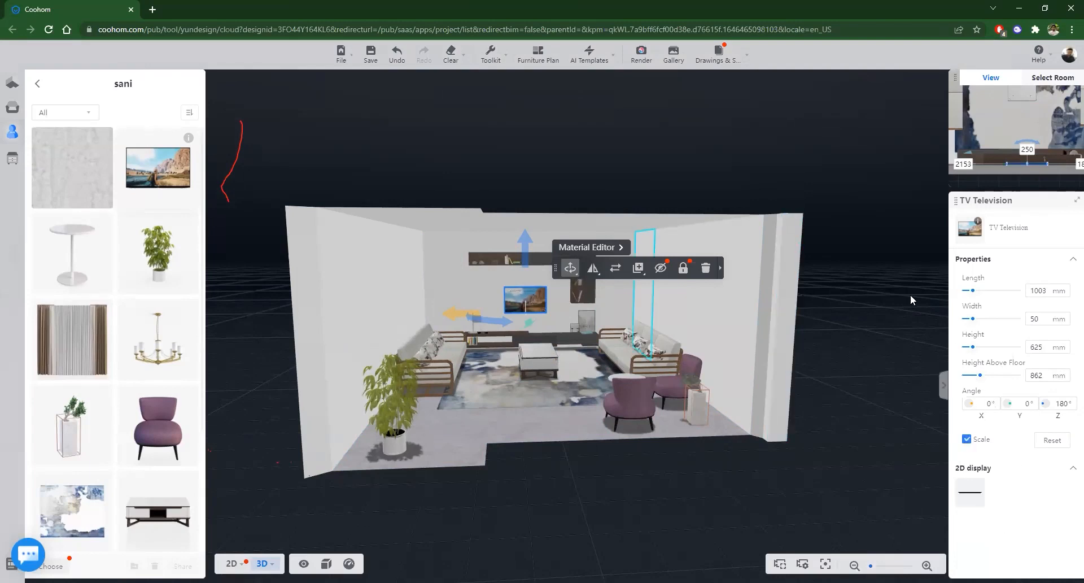
click(1026, 290)
text(15)
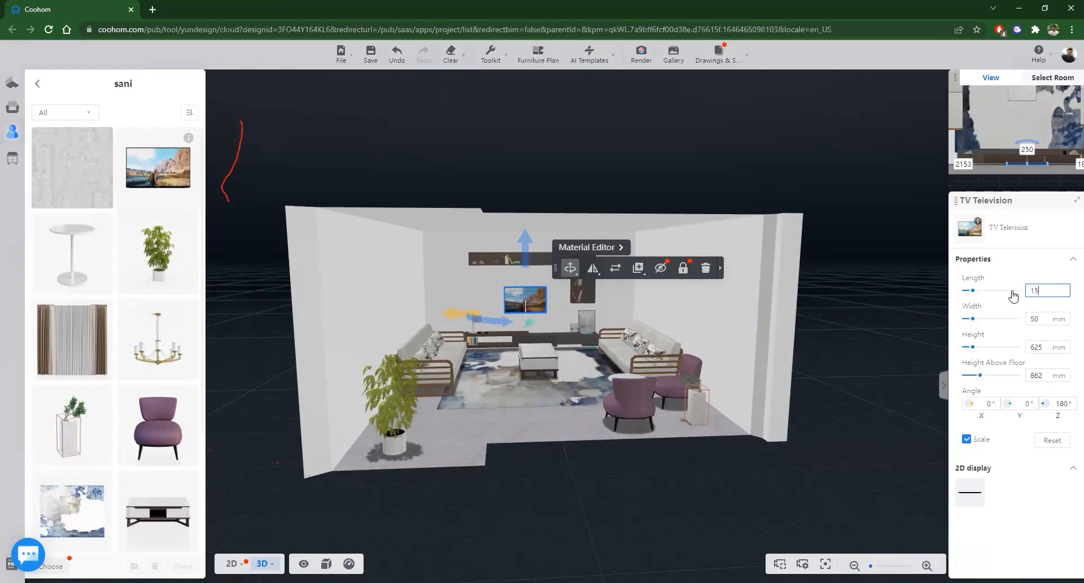
key(Return)
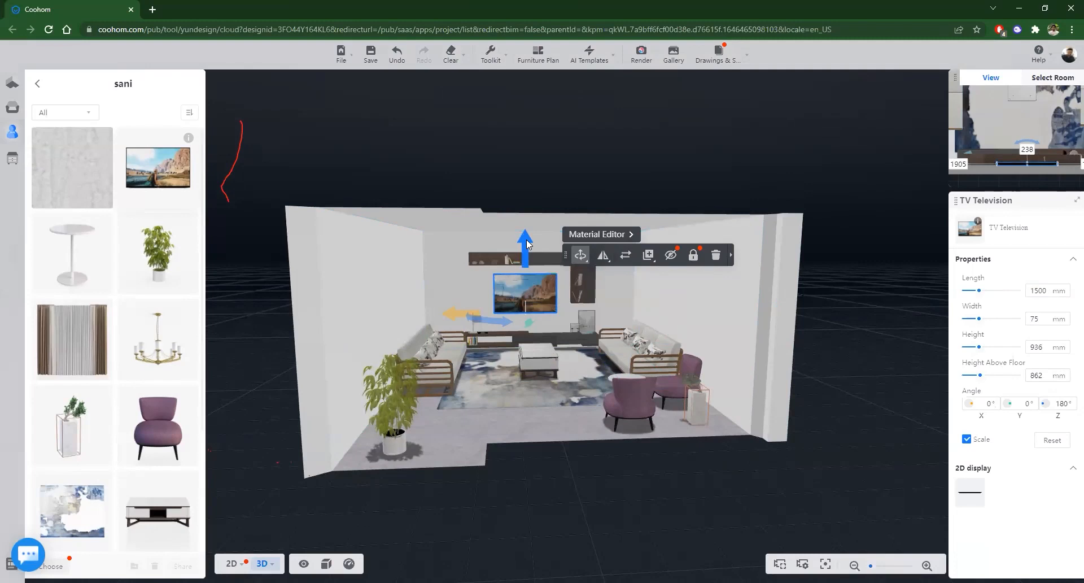
drag(526, 244, 638, 508)
click(667, 507)
Step: Examine the furnished living room in the floor plan and from several sides in the 3D view, ending close to the TV wall
click(232, 563)
scroll(598, 312, down, 5)
scroll(654, 287, down, 6)
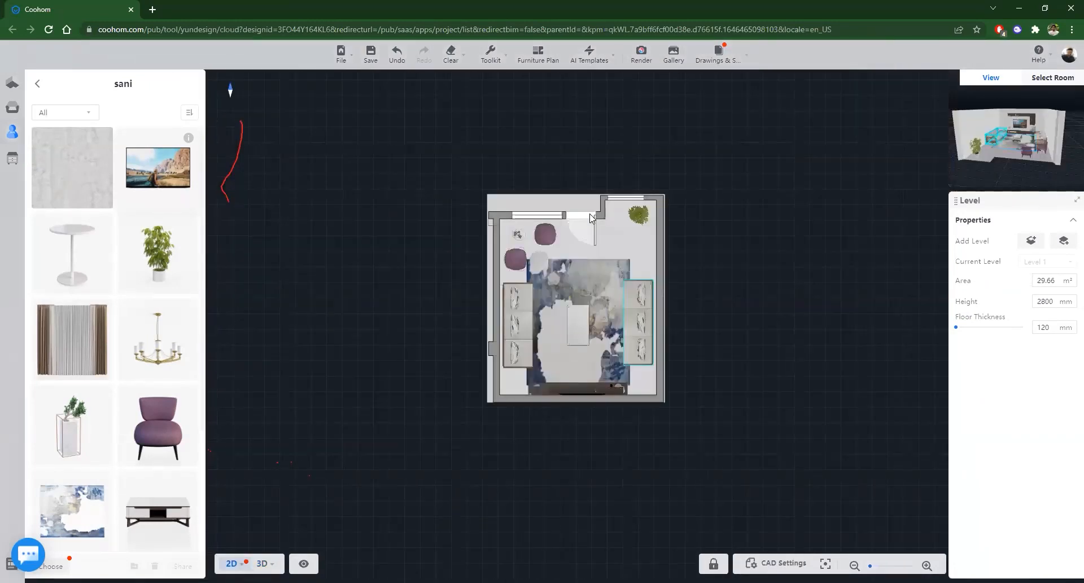
scroll(590, 214, up, 6)
scroll(814, 307, down, 3)
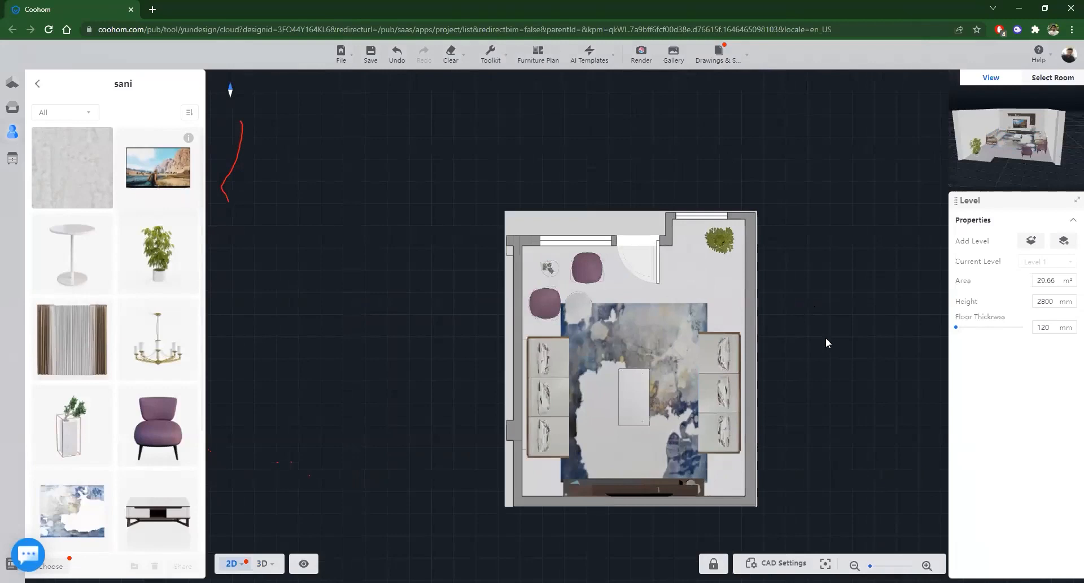
scroll(593, 531, up, 3)
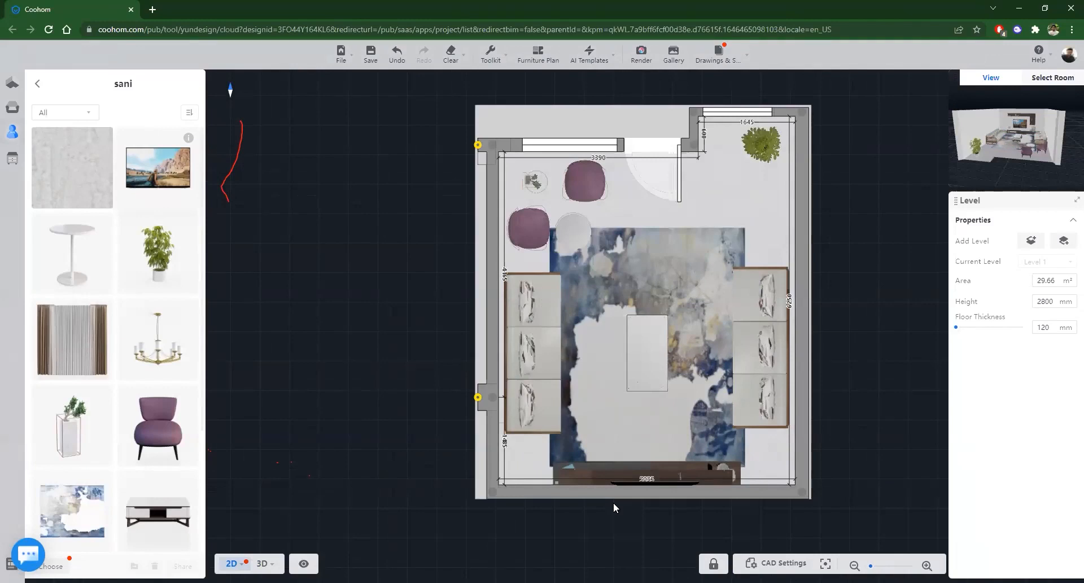
click(273, 563)
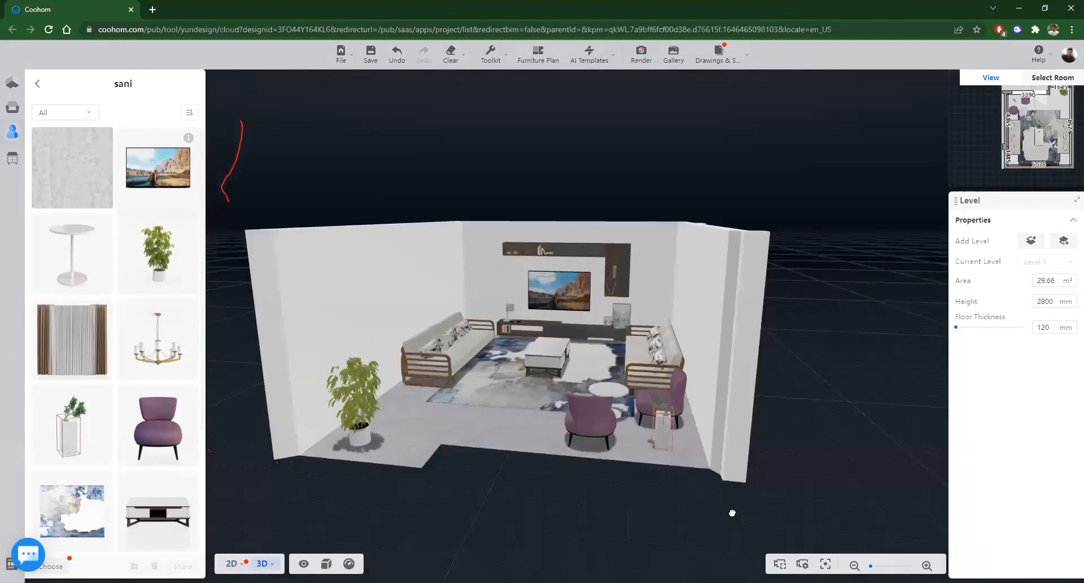
drag(733, 512, 847, 508)
drag(372, 513, 511, 554)
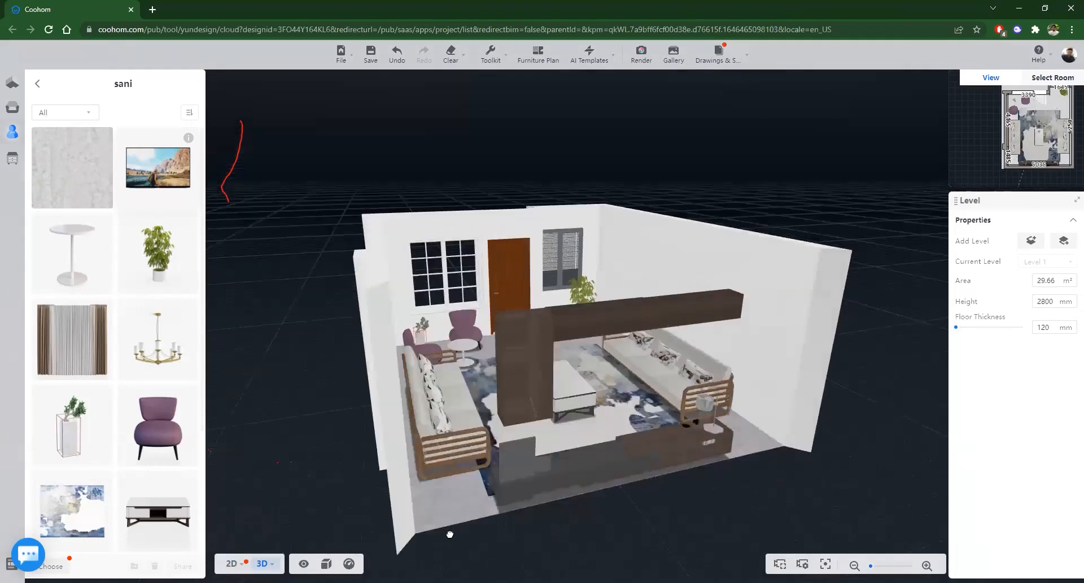
drag(808, 194, 632, 192)
drag(629, 258, 670, 451)
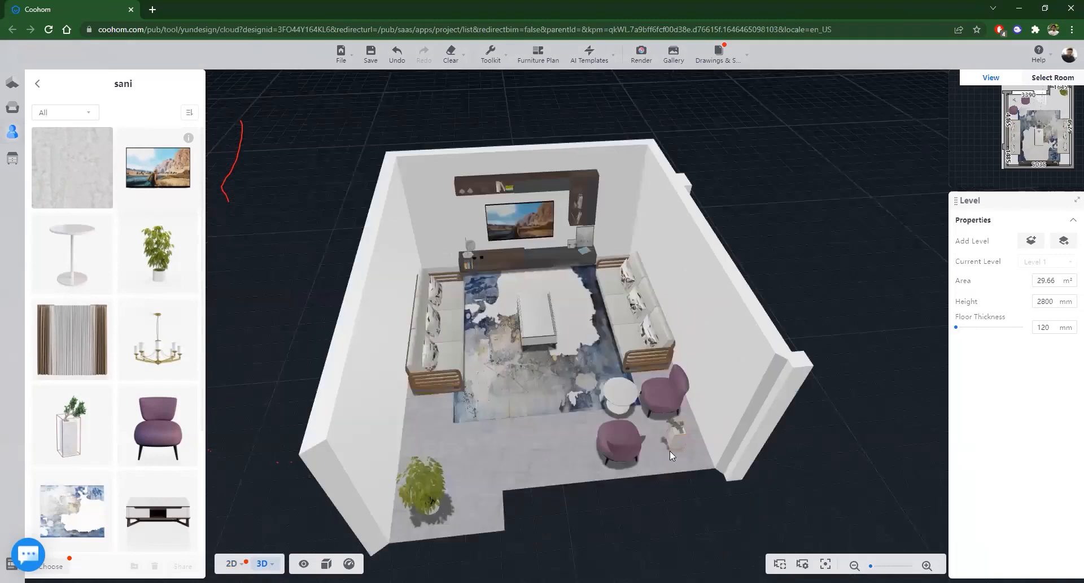
drag(840, 518, 524, 243)
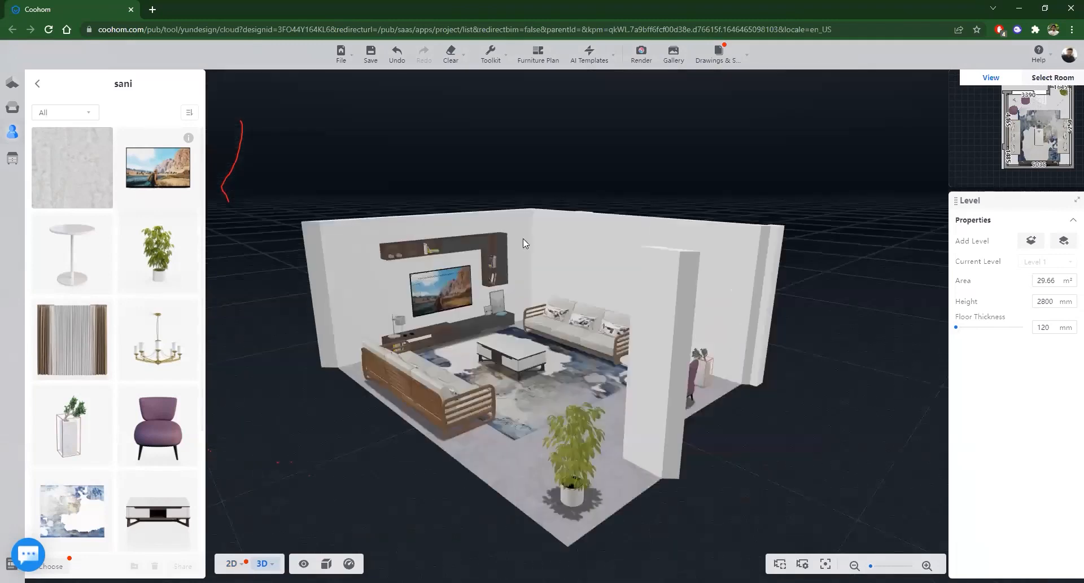
drag(799, 214, 704, 250)
drag(654, 216, 645, 192)
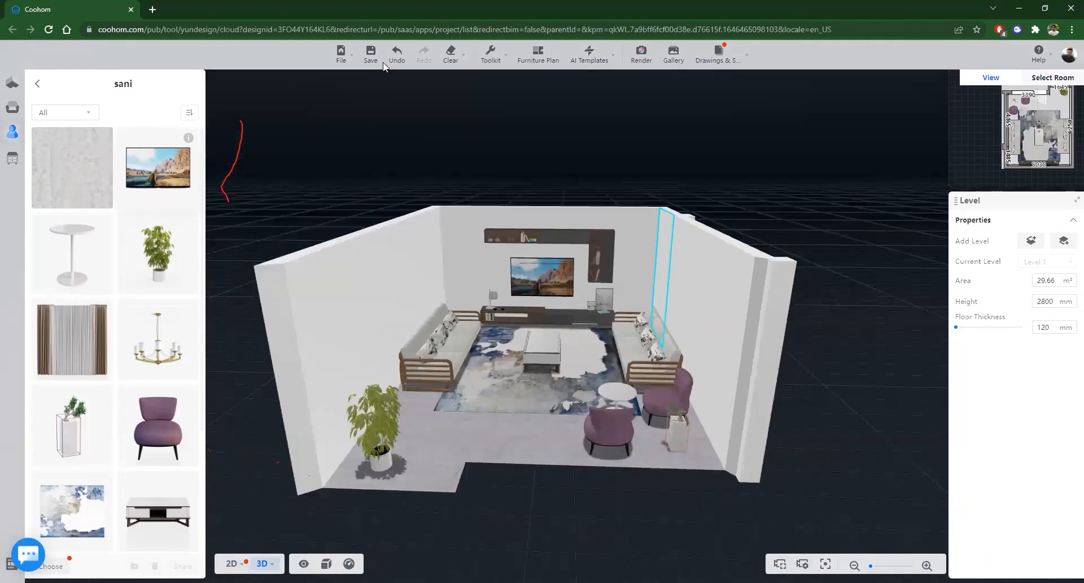
scroll(515, 432, up, 5)
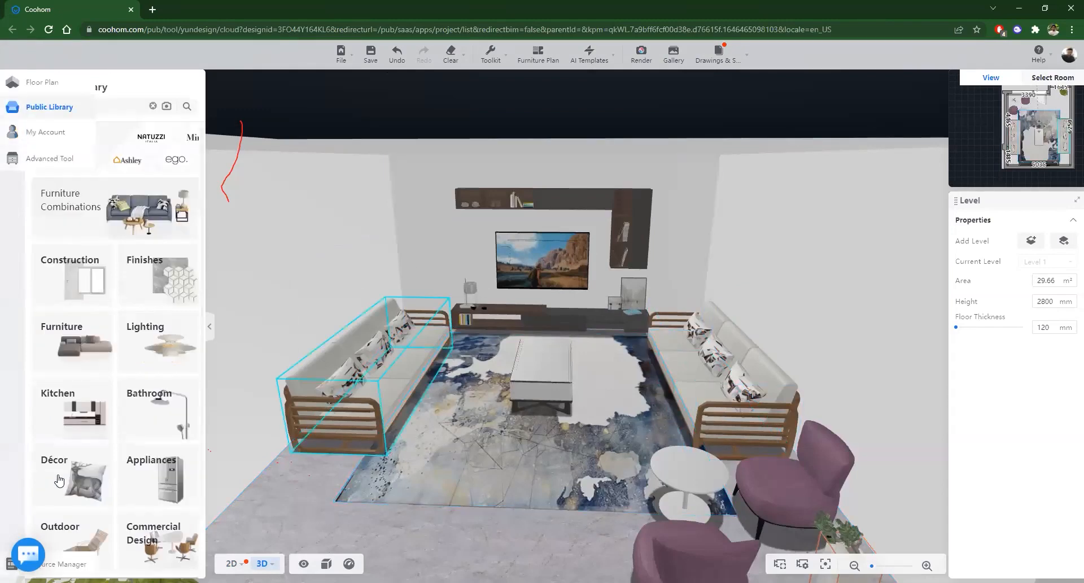
Step: Browse the public library's Décor and Finishes categories, including Tile Textures, Wall Tiles and Texture Coatings, for a wall finish
click(57, 481)
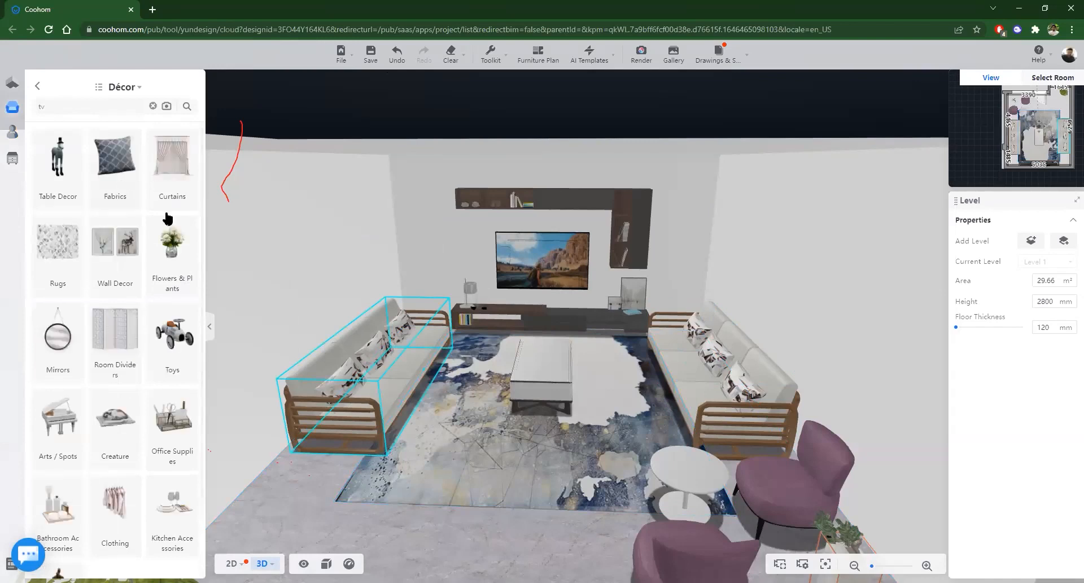
click(38, 88)
click(158, 272)
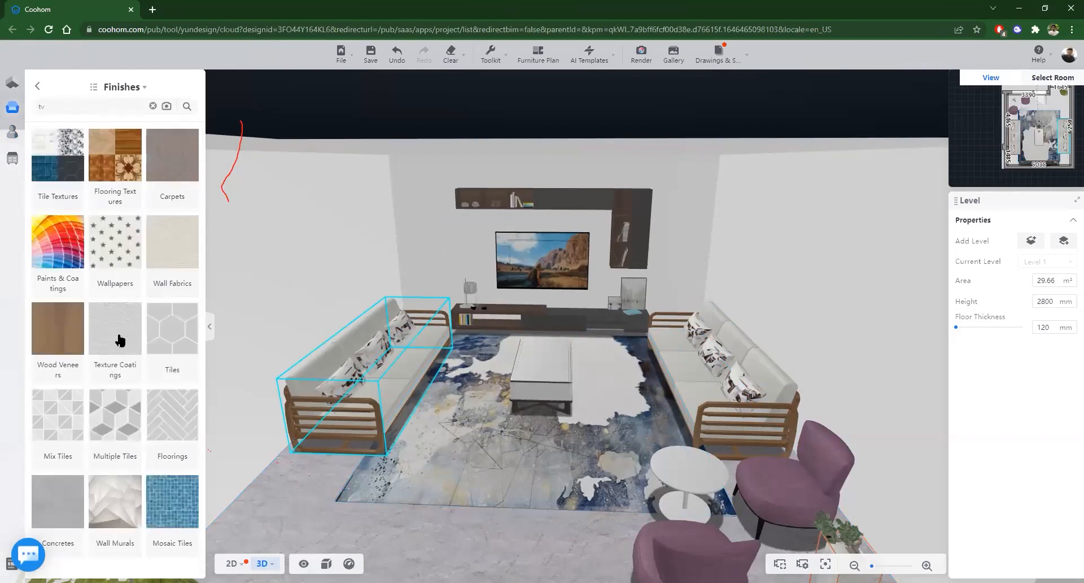
click(65, 152)
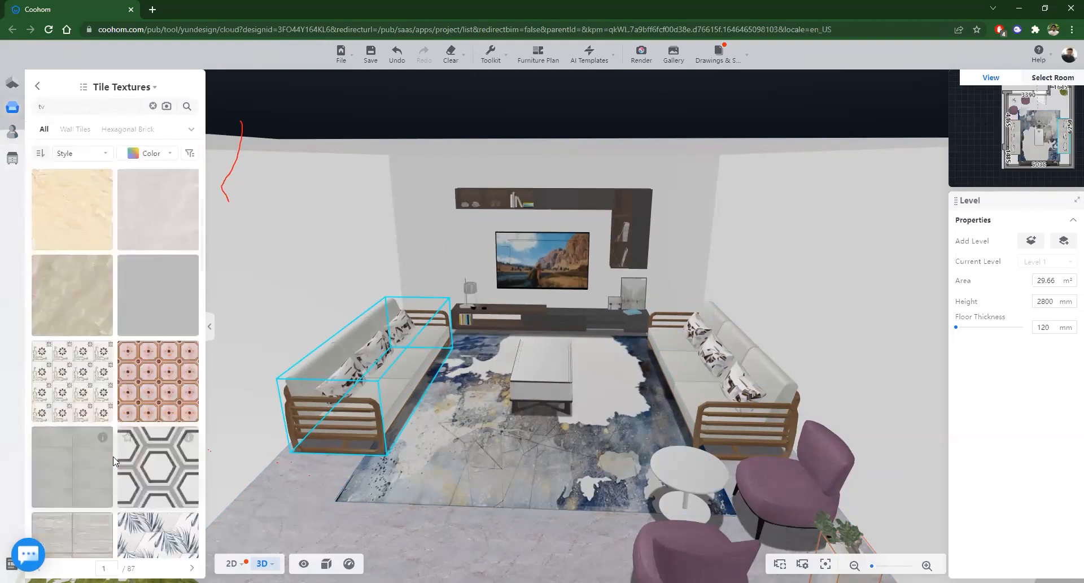
scroll(119, 456, down, 5)
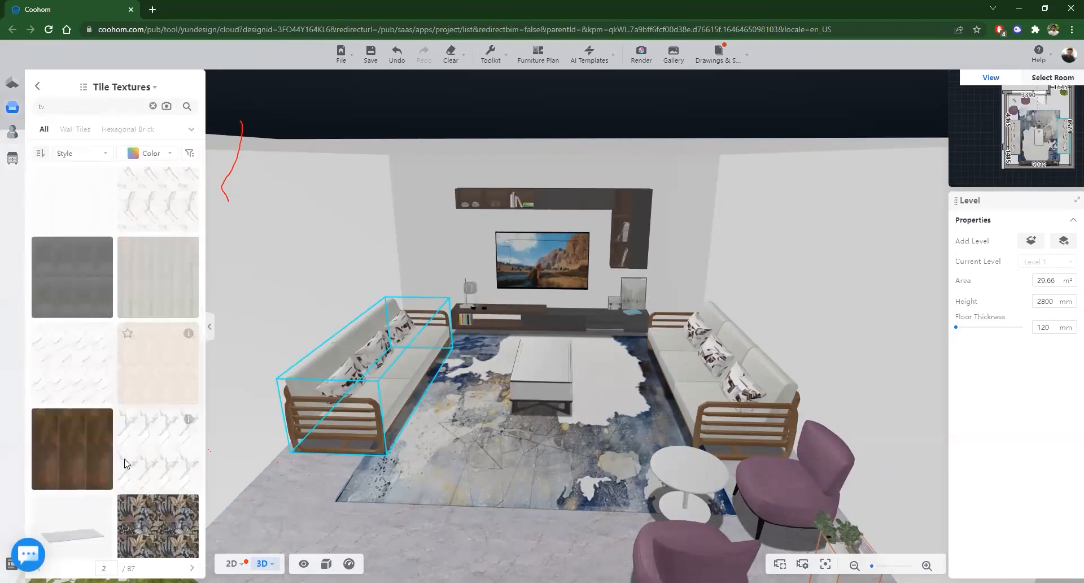
click(86, 131)
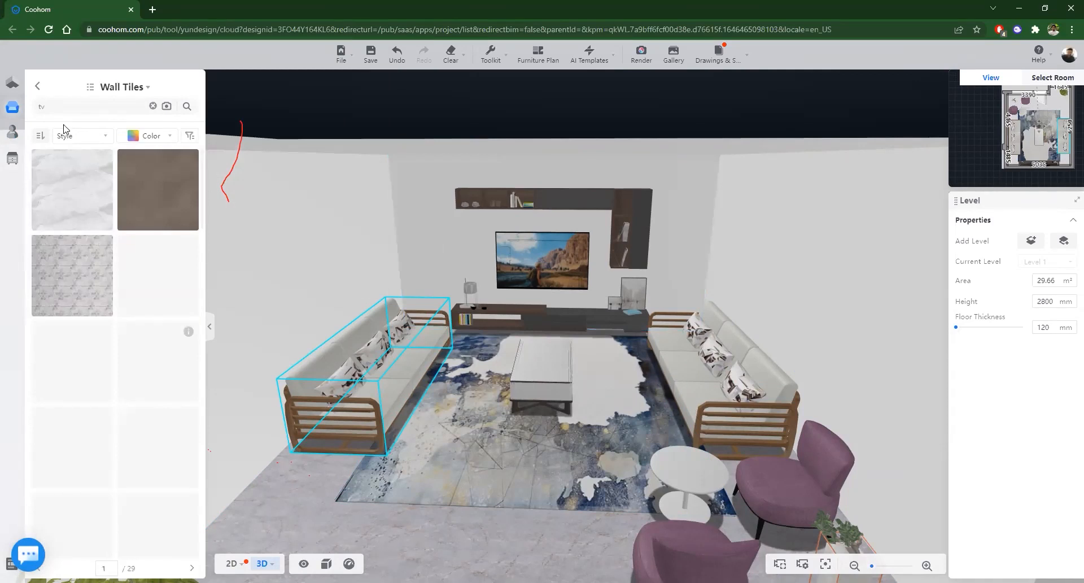
click(37, 86)
click(37, 85)
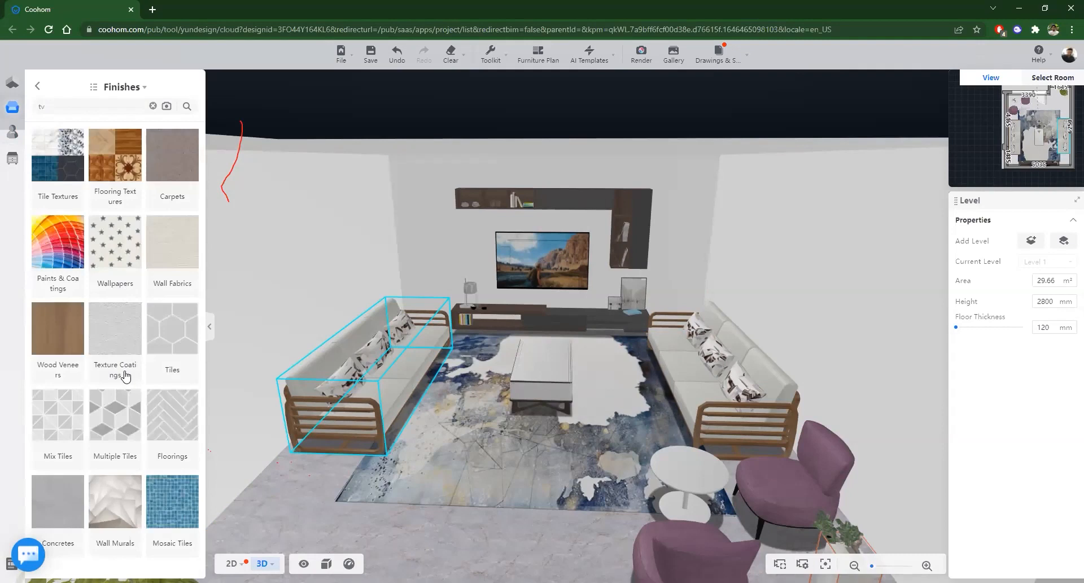
click(115, 338)
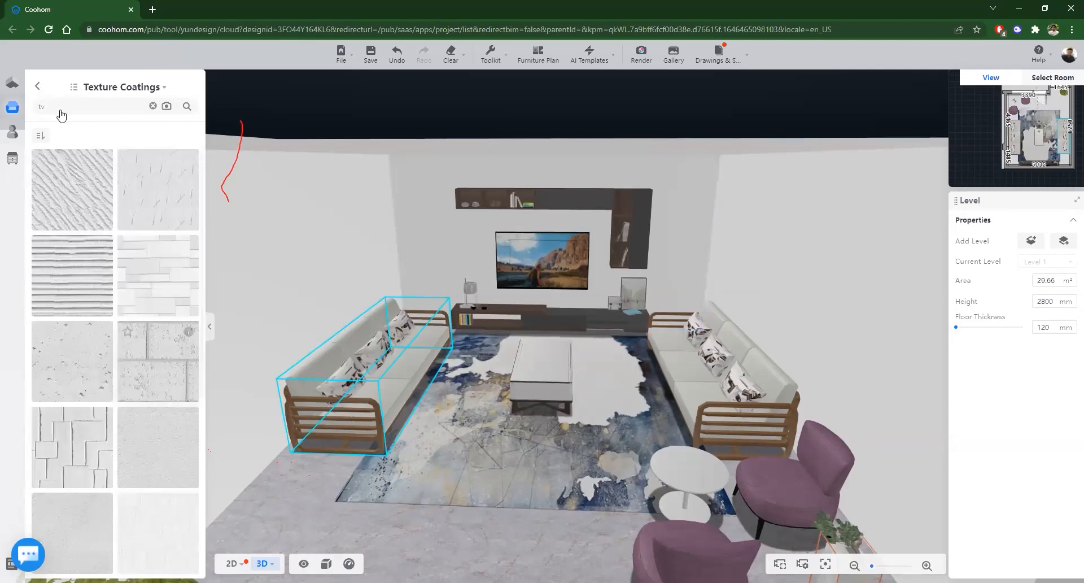
click(37, 86)
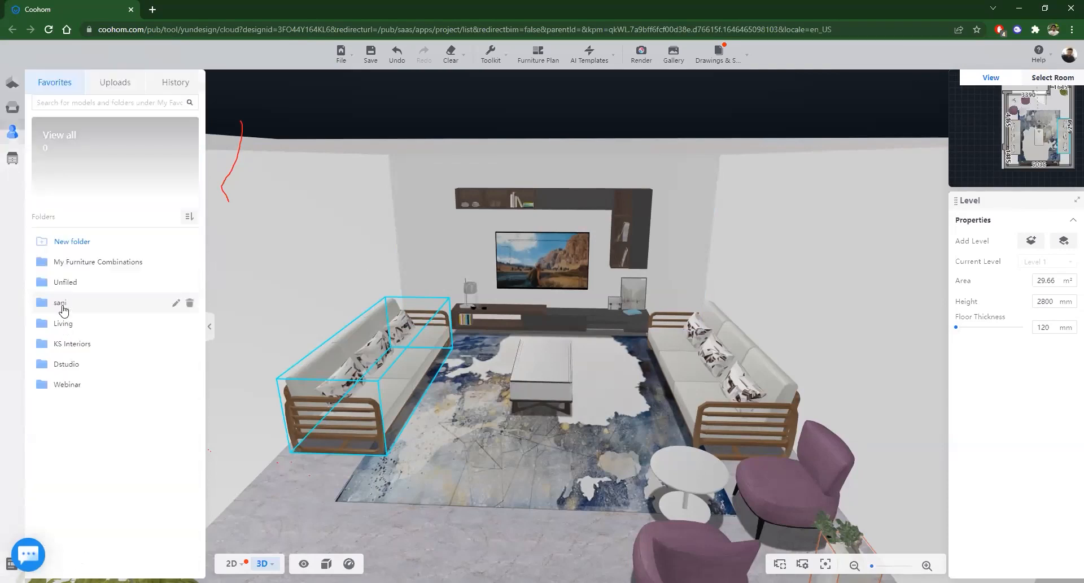
Step: Apply the Concrete 2-06 material from the sani favorites folder to all the room's walls
click(78, 295)
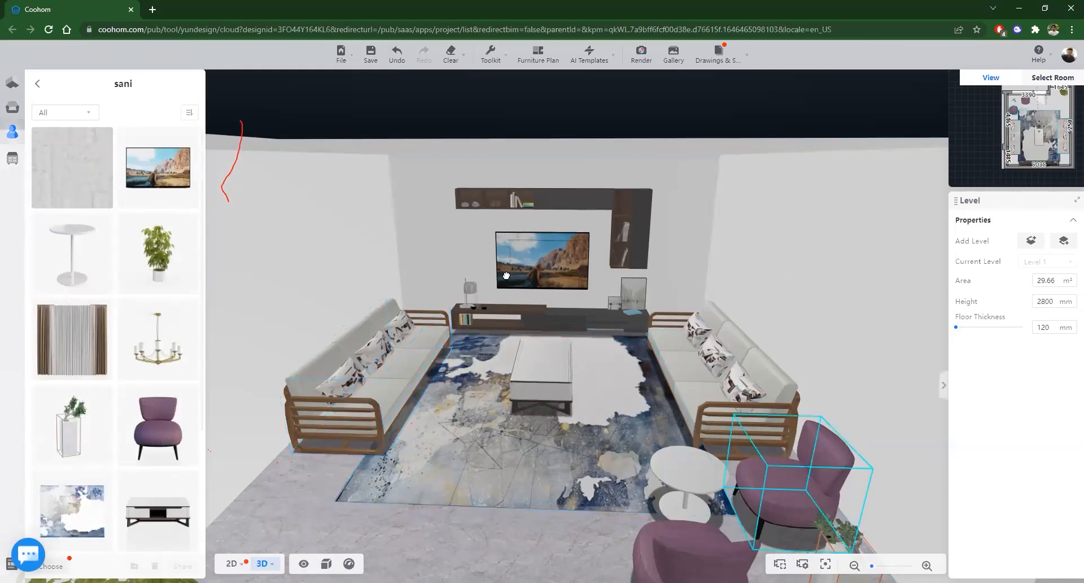
drag(506, 276, 453, 271)
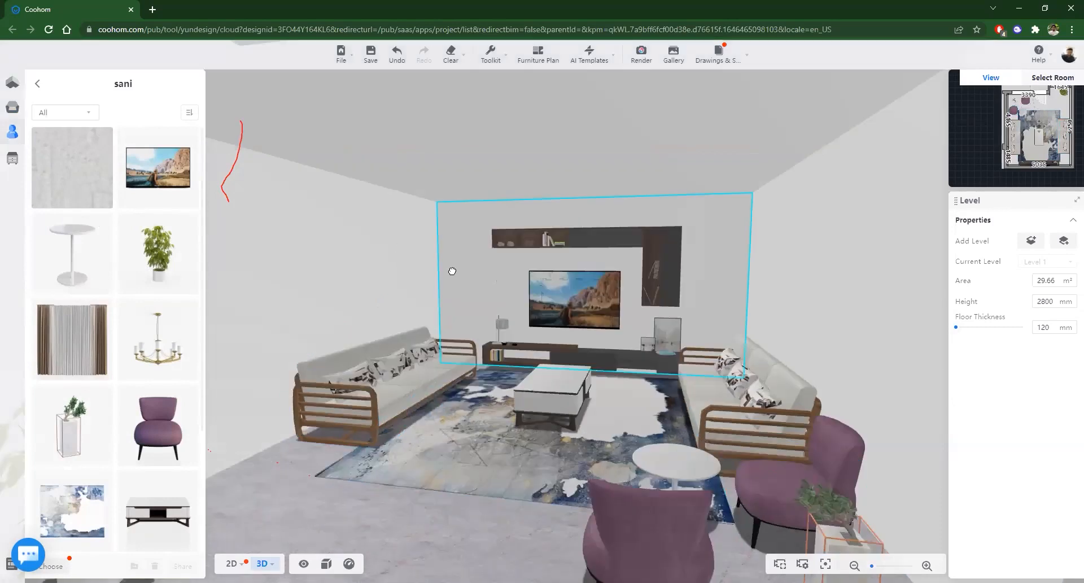
click(69, 164)
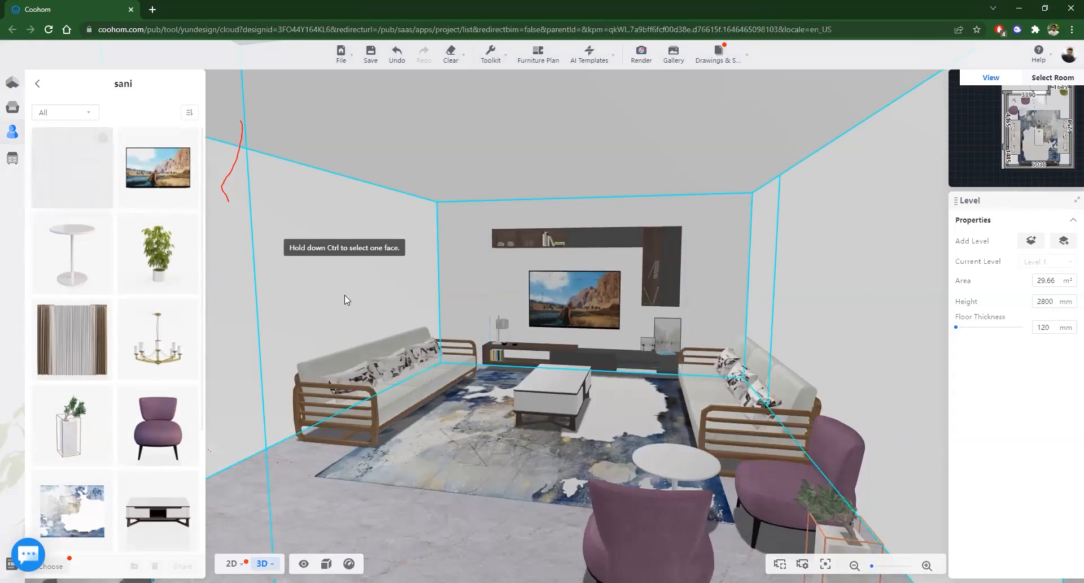
click(363, 295)
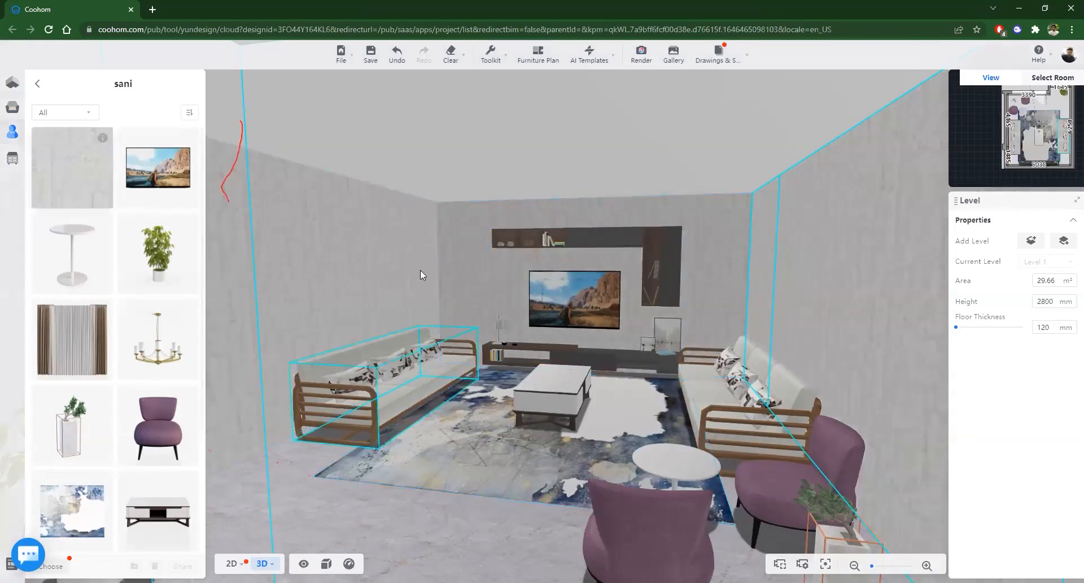
Step: Remove the Concrete 2-06 finish from the two side walls behind the sofas
click(392, 262)
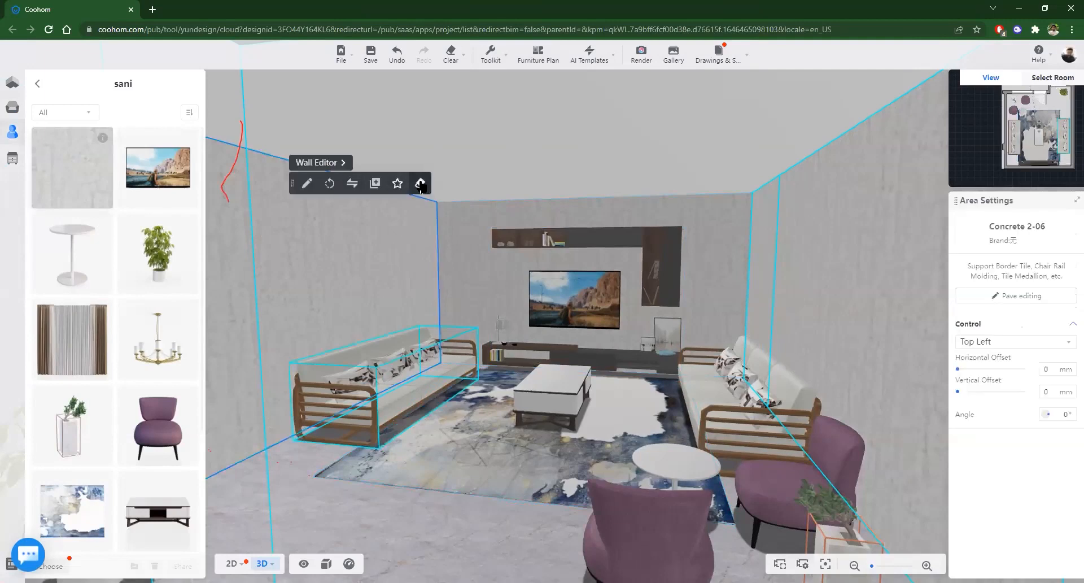
click(862, 277)
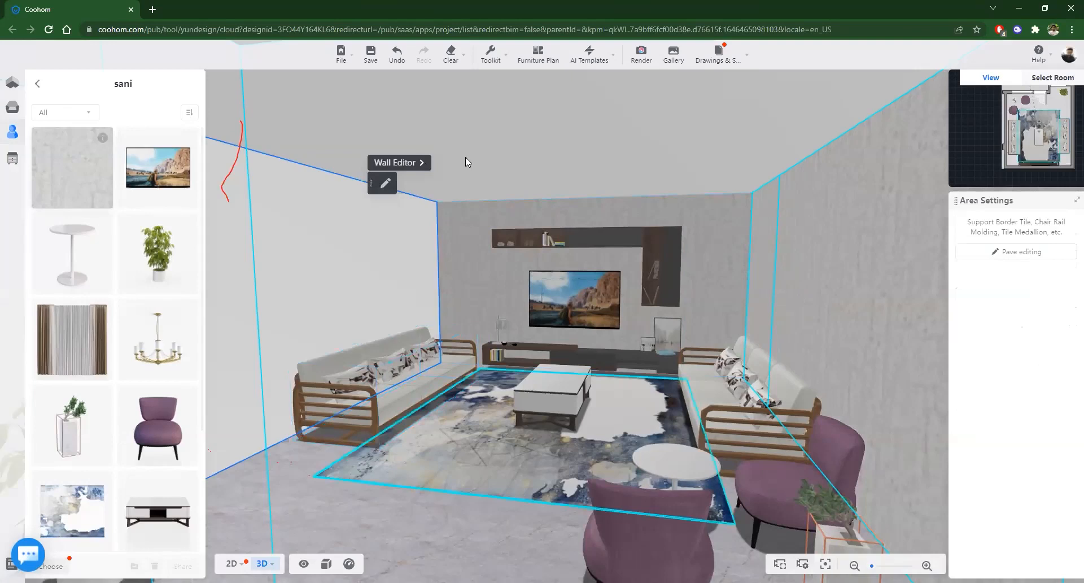
key(Delete)
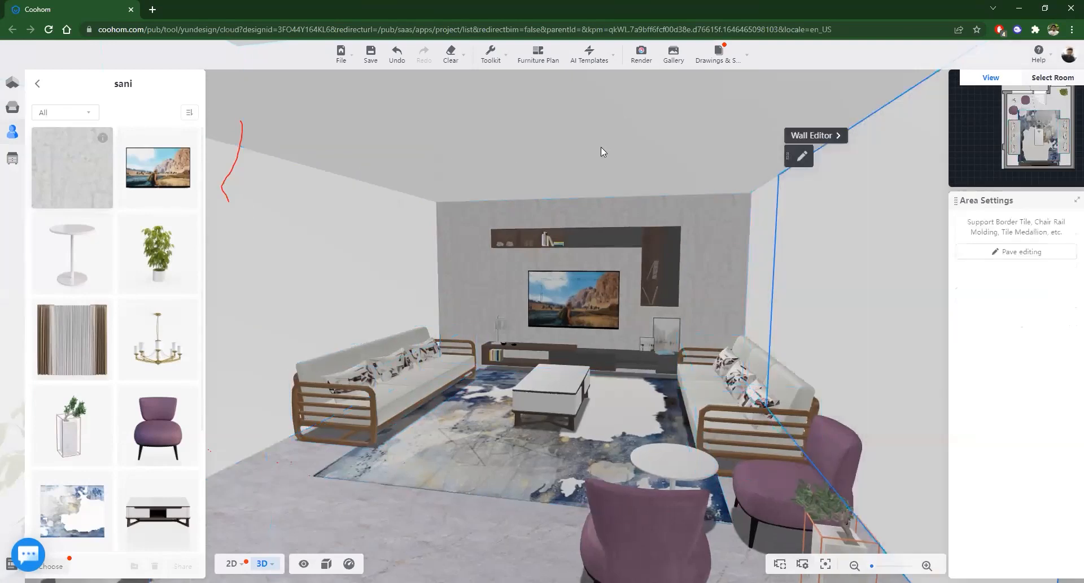
Step: Remove the Concrete 2-06 finish from the window-and-door wall, the TV wall and the stub wall beside the large potted plant
drag(375, 484, 250, 486)
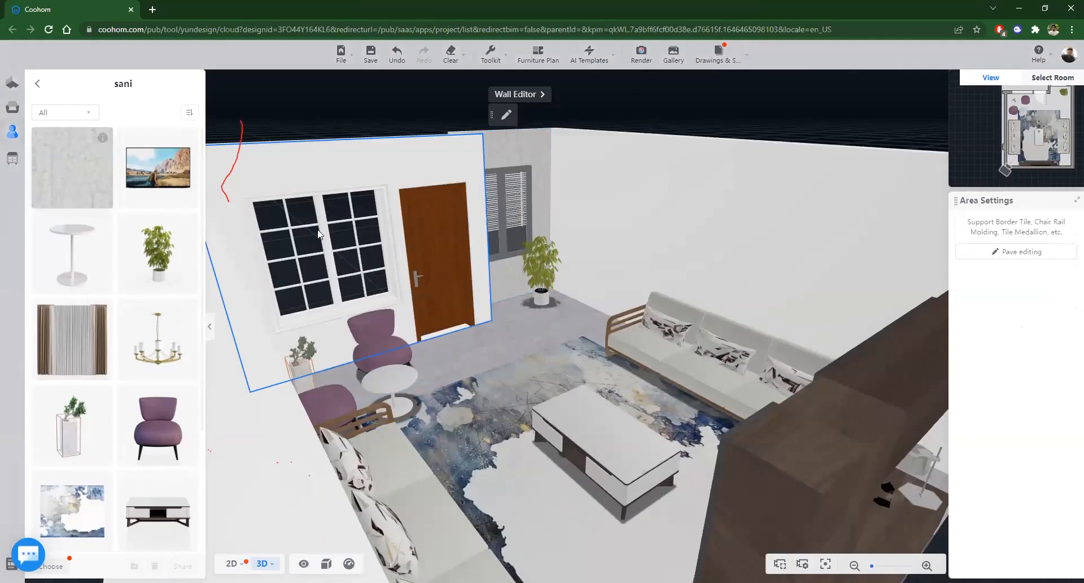
drag(226, 238, 317, 229)
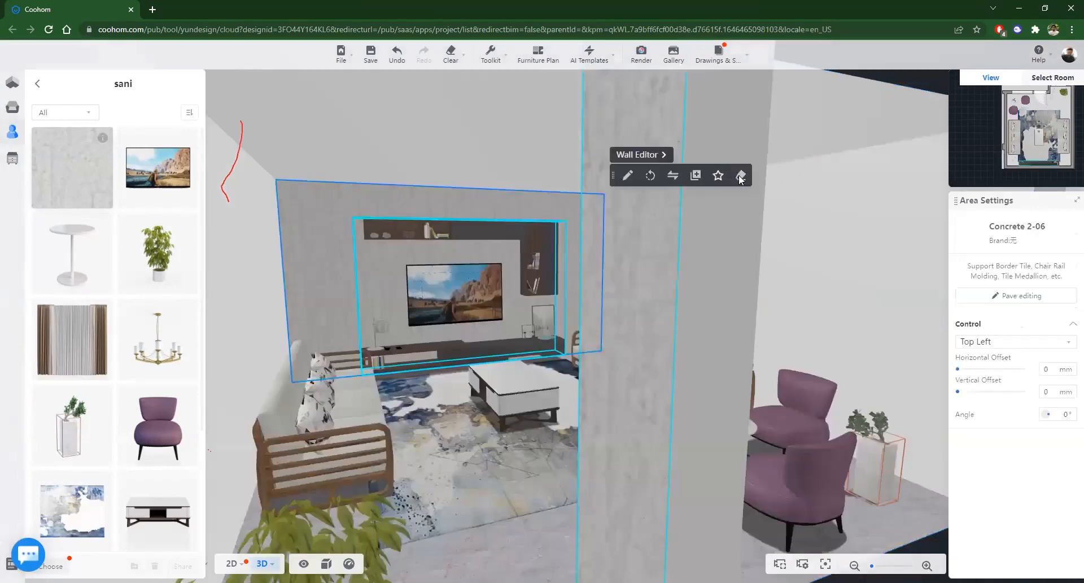
key(Delete)
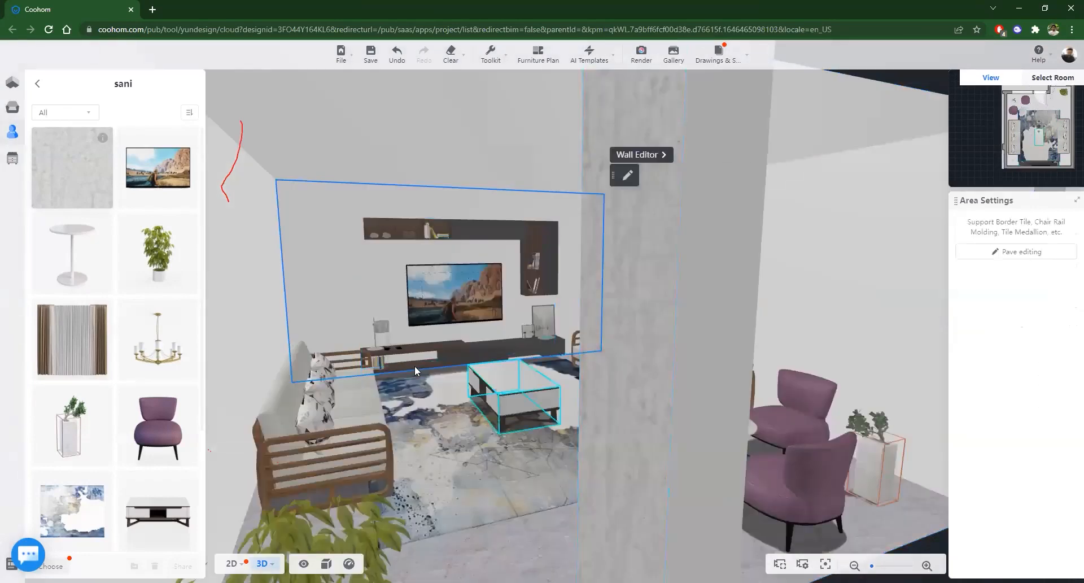
scroll(708, 476, down, 10)
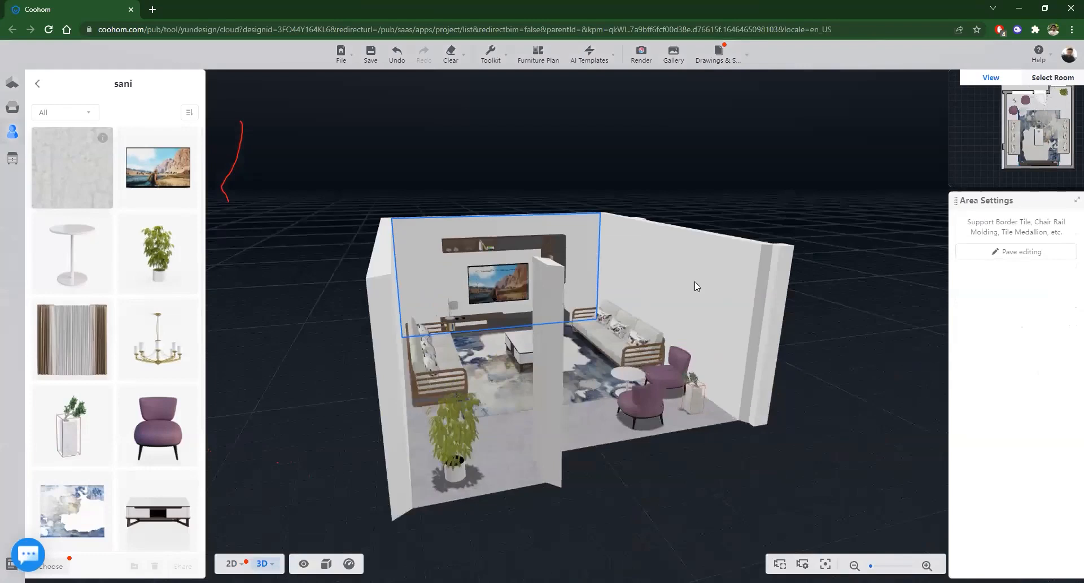
drag(694, 281, 689, 278)
click(689, 278)
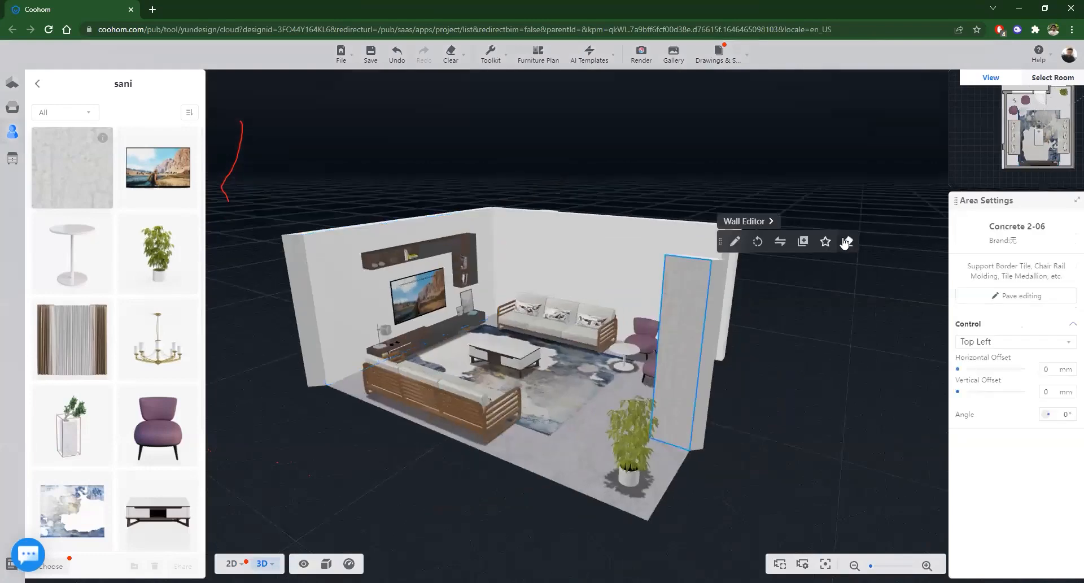
click(846, 242)
drag(706, 444, 710, 437)
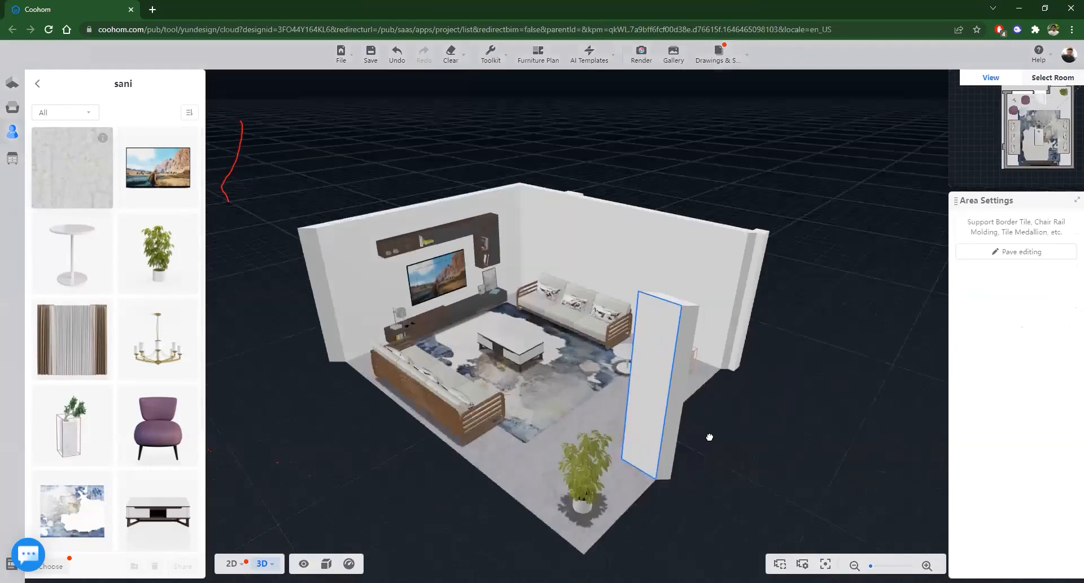
Step: Apply the Concrete 2-06 material from the sani favorites folder to the TV wall only
drag(266, 436, 228, 424)
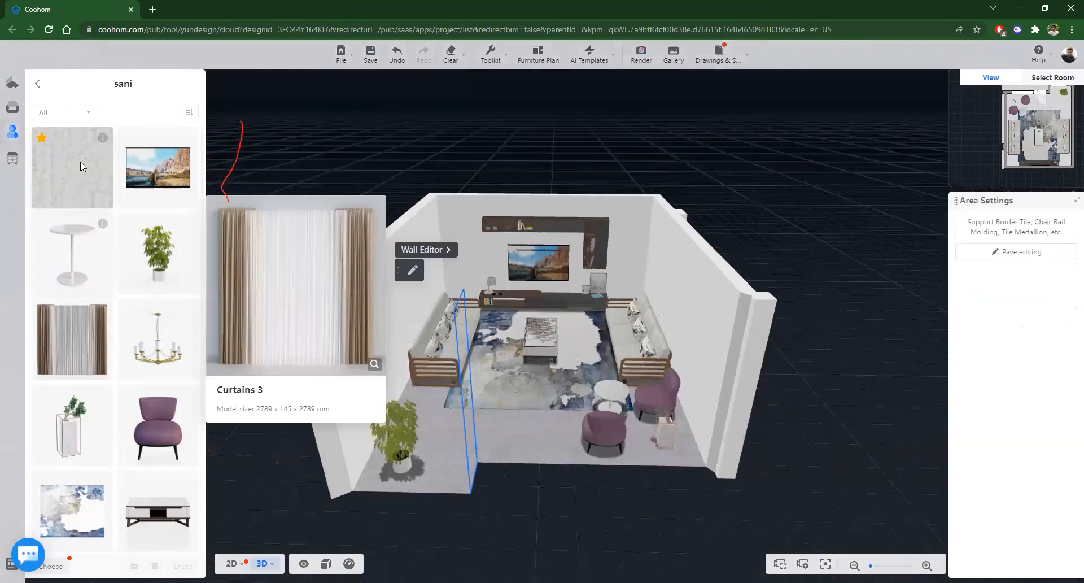
click(81, 162)
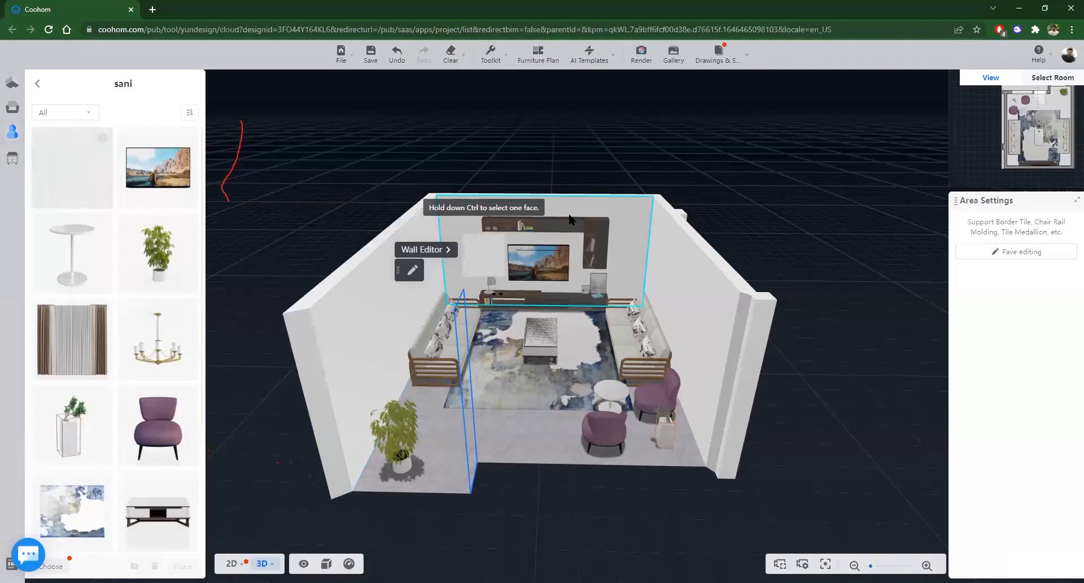
click(630, 218)
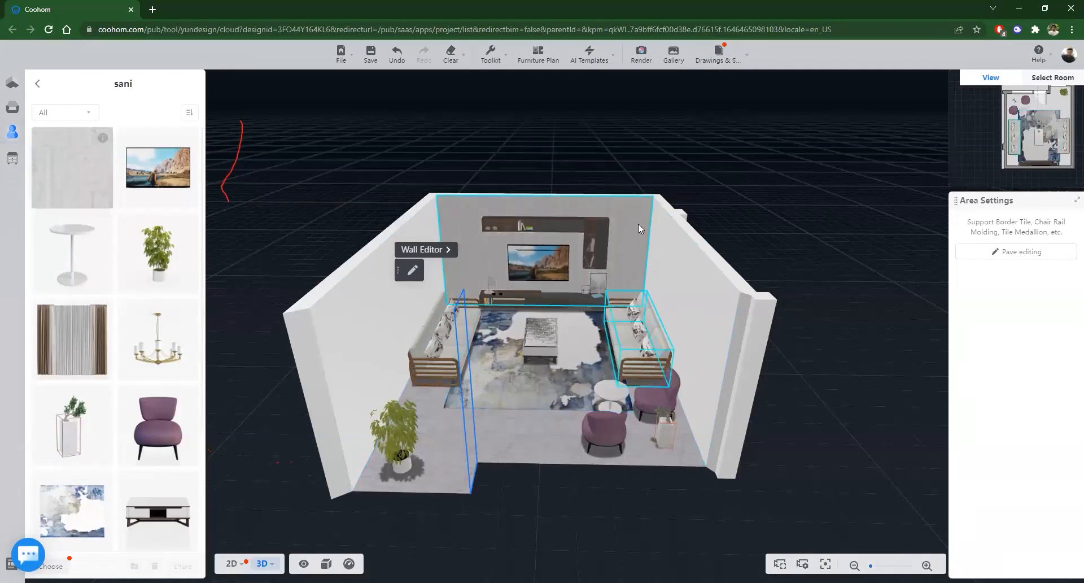
scroll(440, 505, up, 5)
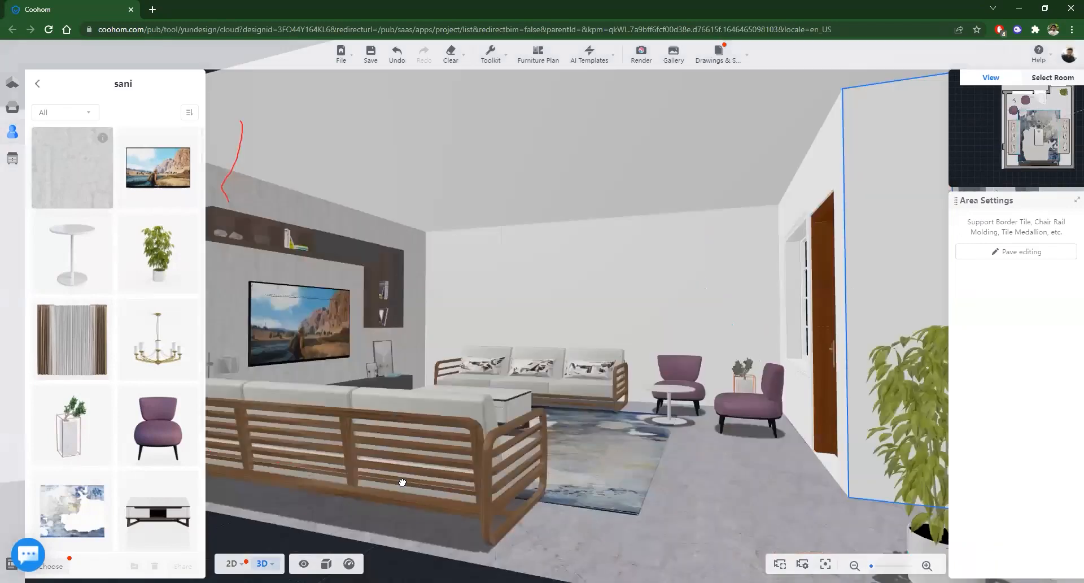
drag(361, 487, 548, 303)
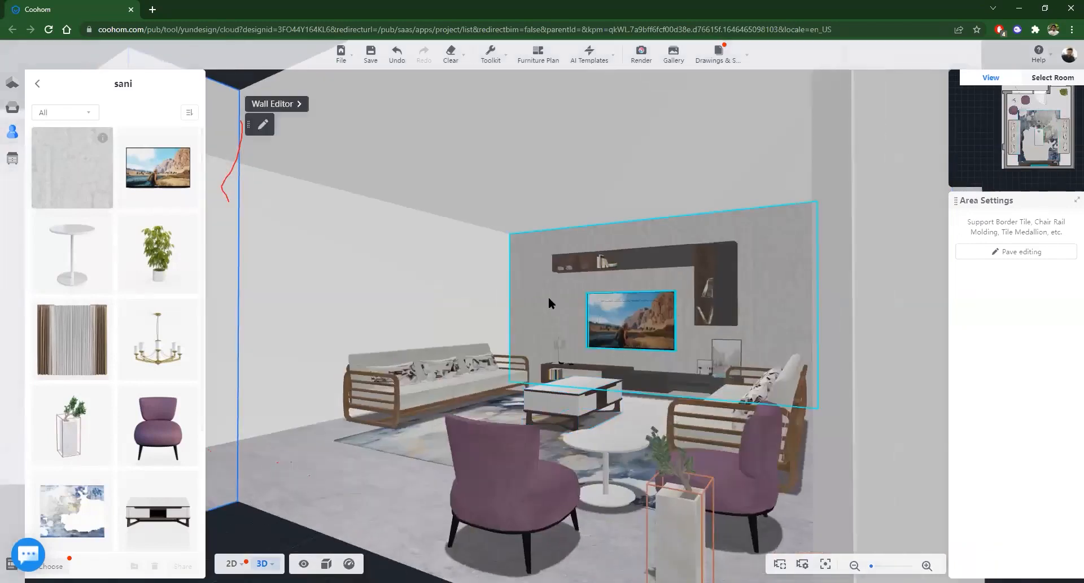
scroll(543, 315, down, 5)
drag(781, 390, 482, 391)
drag(374, 219, 703, 199)
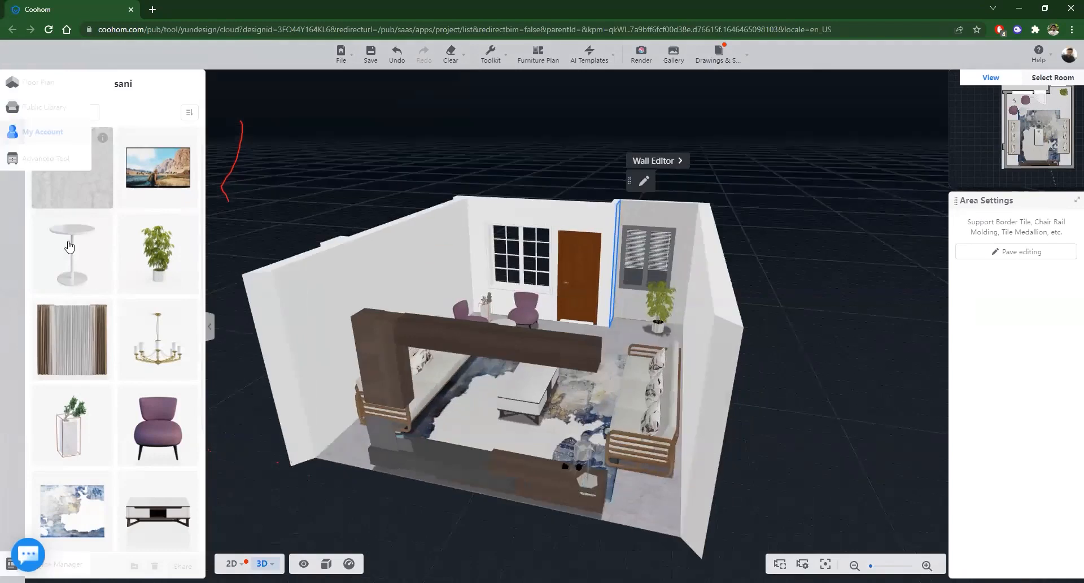
Step: Bring up the public library's Paints & Coatings colors and examine the concrete TV wall and seating area in 3D, up close and from outside
click(69, 246)
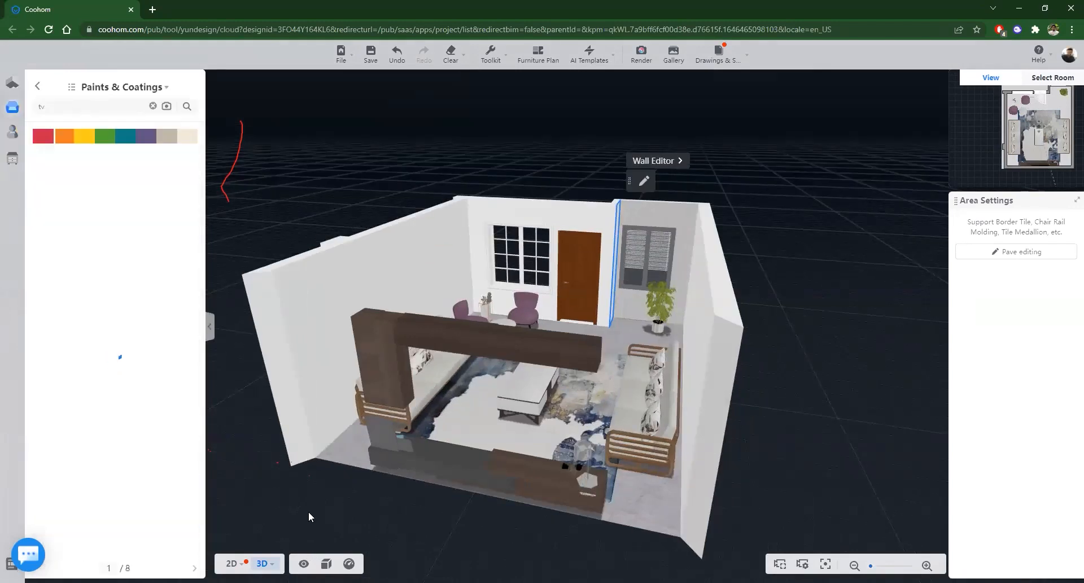
drag(846, 478, 779, 423)
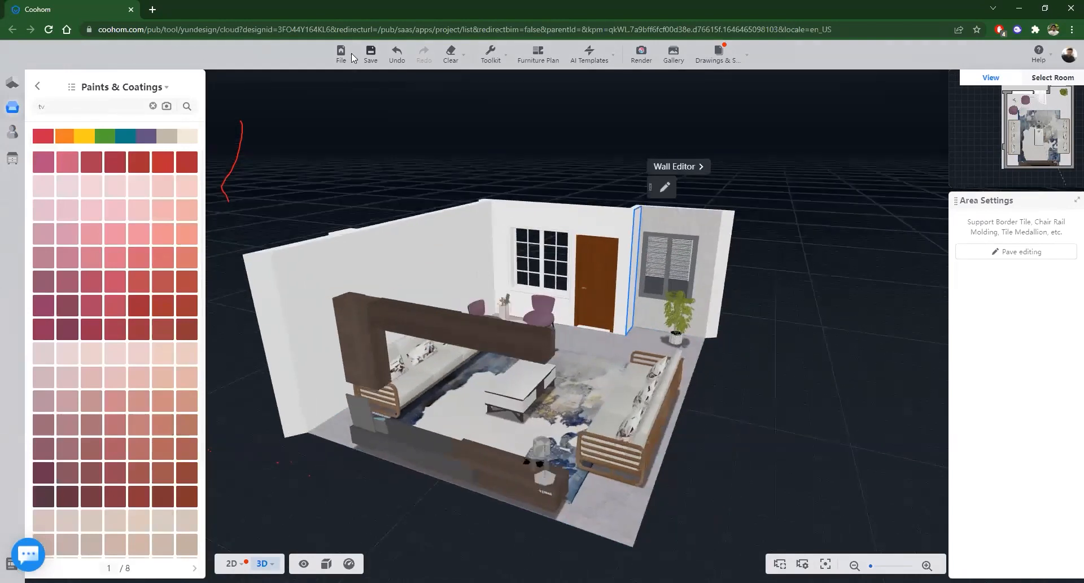
mouse_move(351, 53)
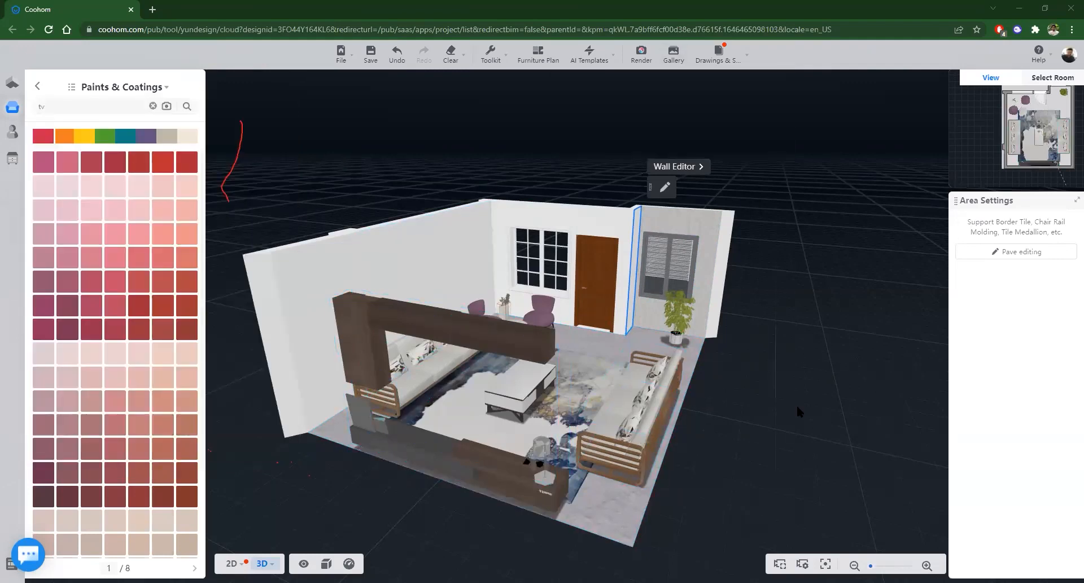
drag(681, 390, 606, 478)
drag(846, 438, 790, 408)
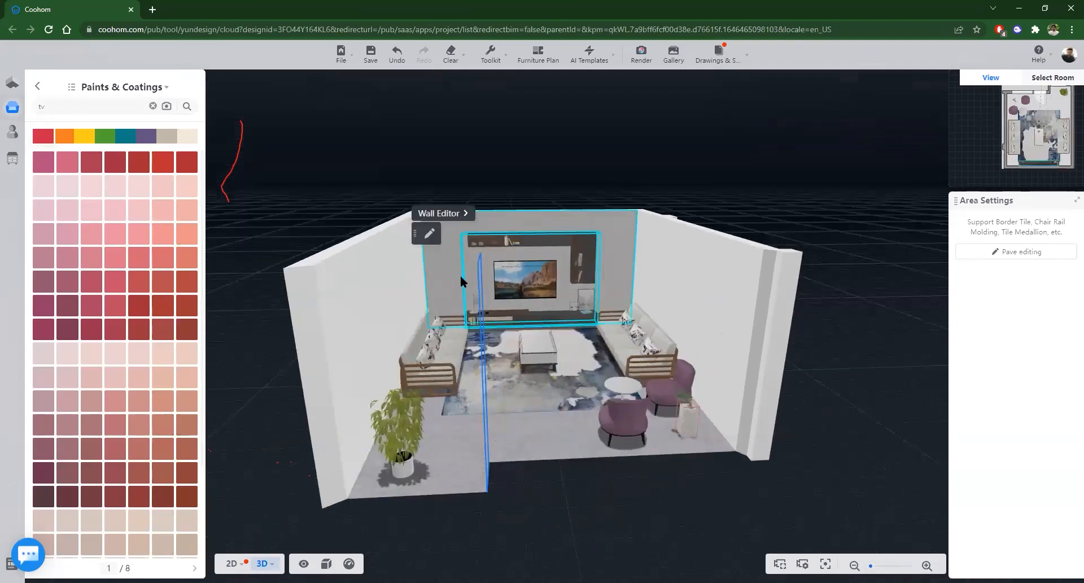
double_click(557, 351)
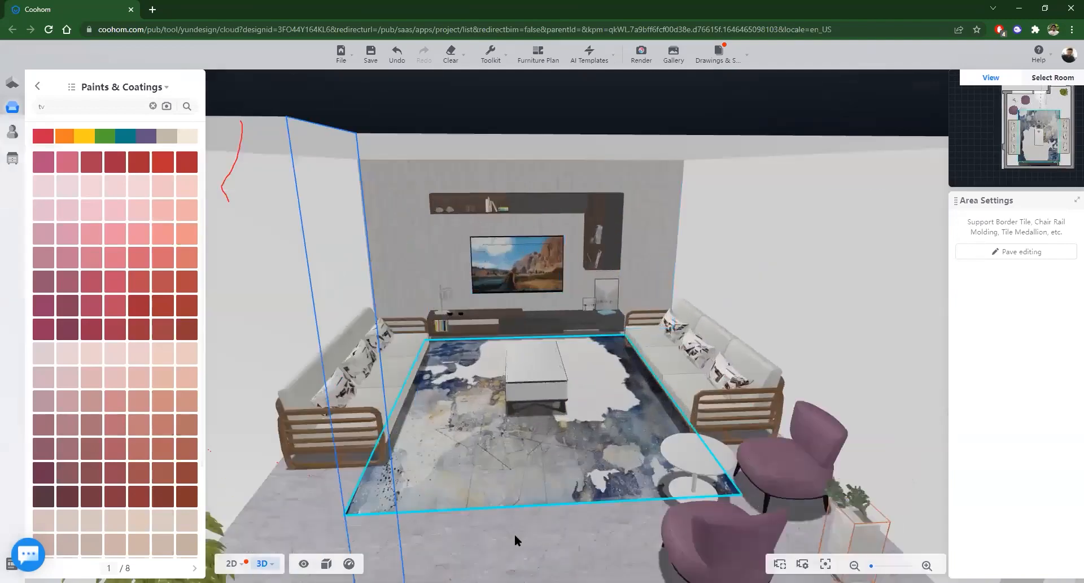
drag(428, 271, 479, 270)
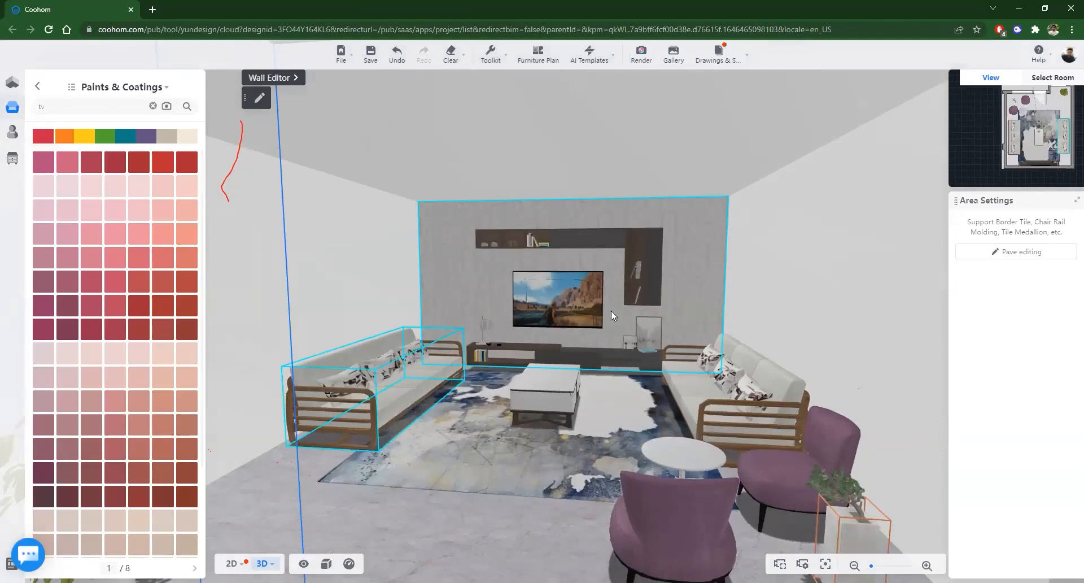
double_click(616, 309)
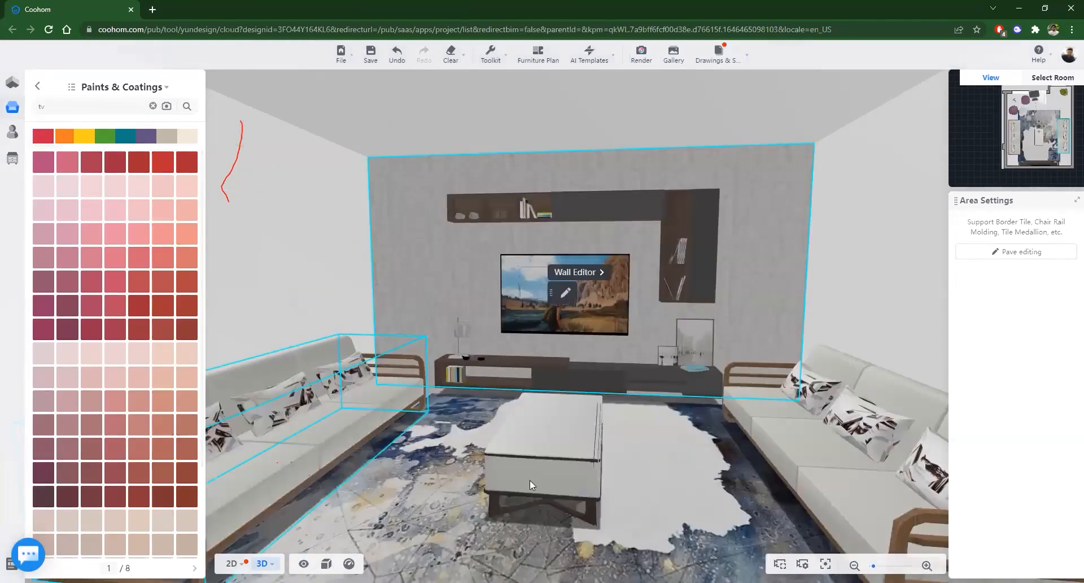
drag(868, 435, 745, 460)
scroll(480, 477, down, 5)
scroll(394, 468, down, 10)
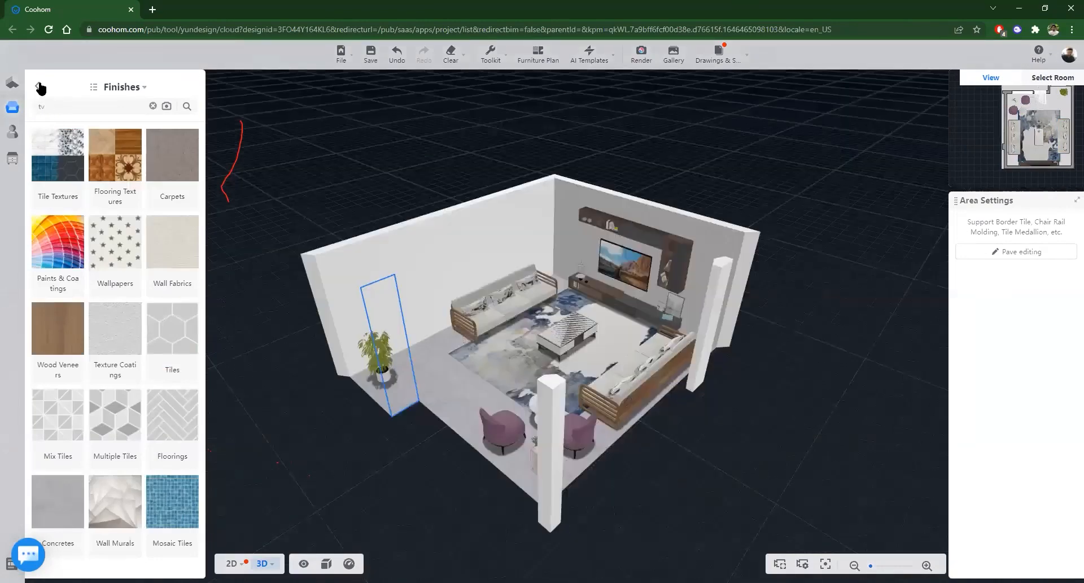
Step: Paint all the room's walls Honey white from the lightest color group in the public library's Paints & Coatings finishes
click(38, 85)
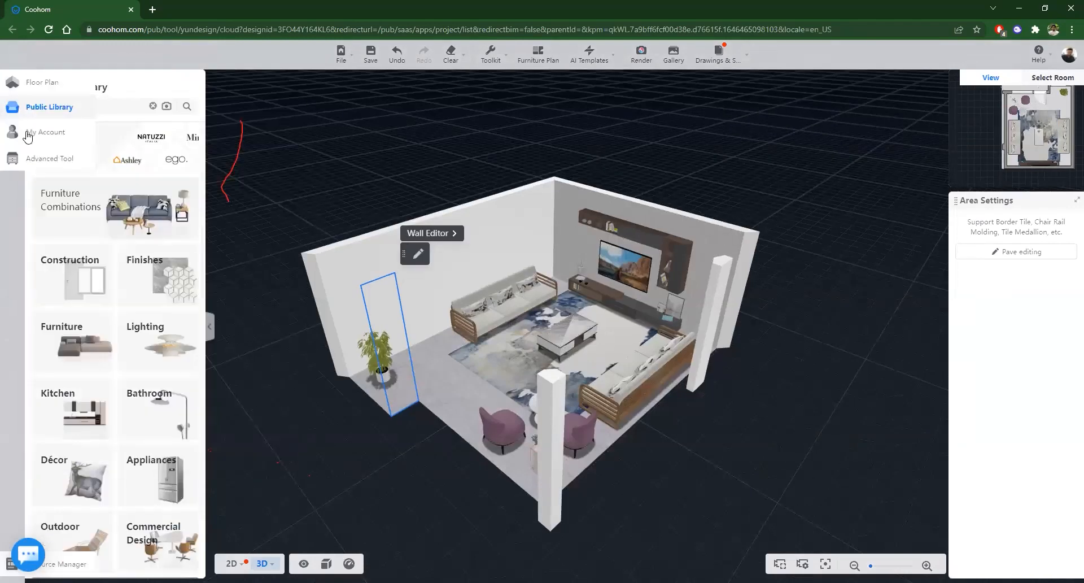
click(145, 271)
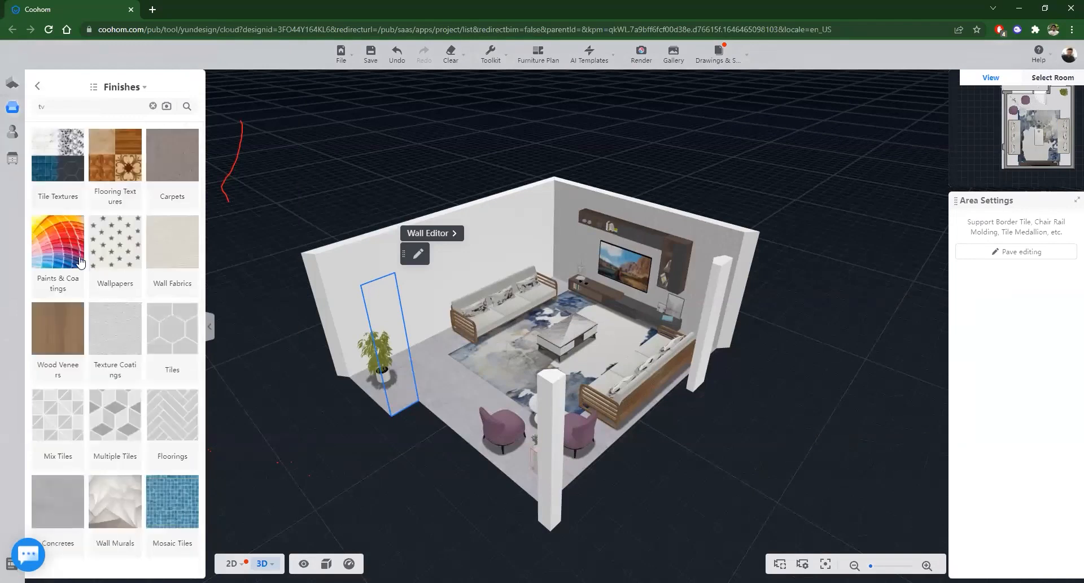
click(53, 246)
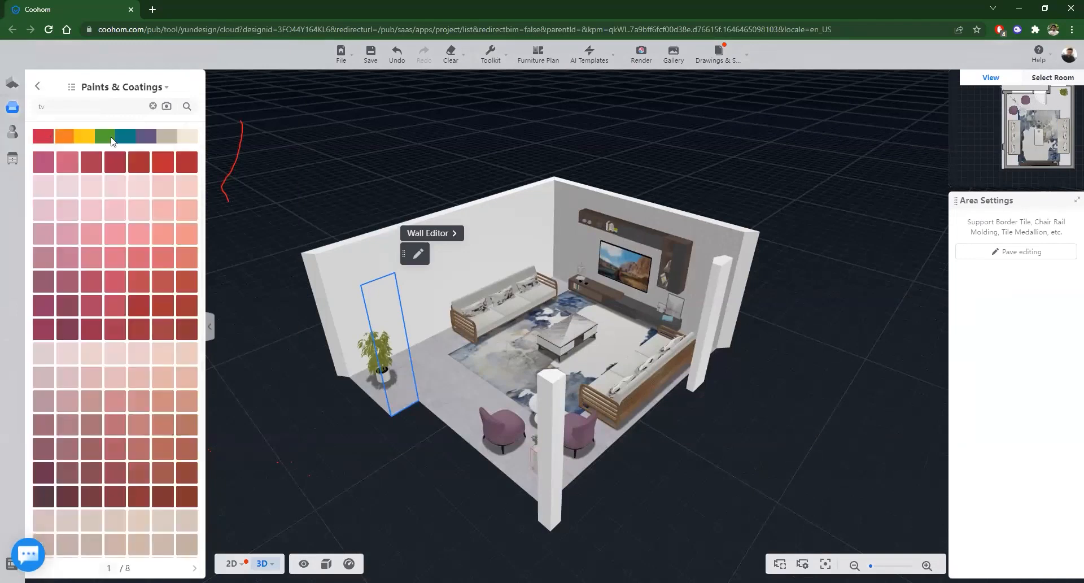
click(187, 136)
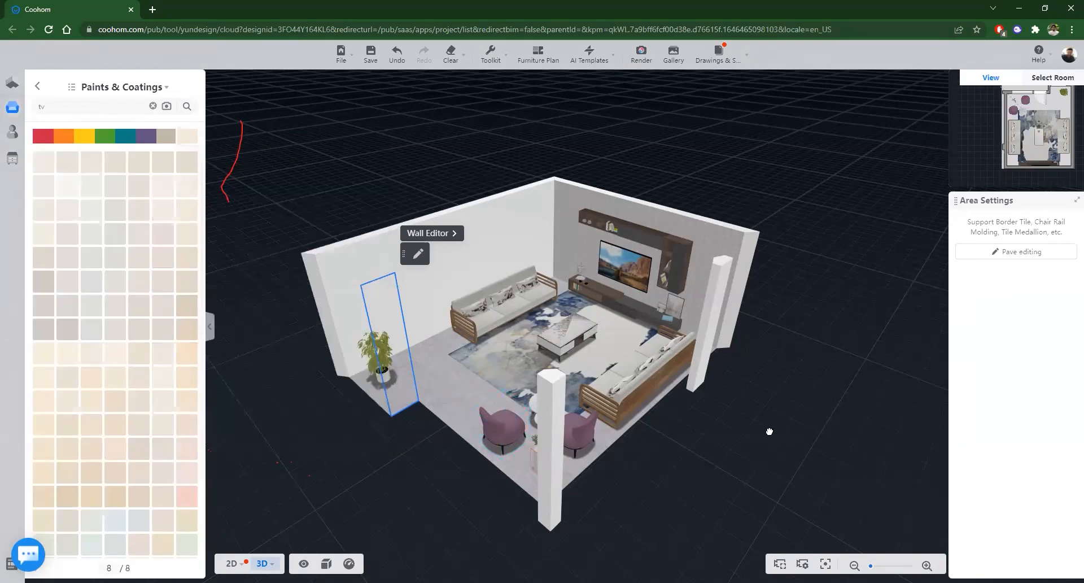
drag(699, 429, 350, 449)
mouse_move(46, 357)
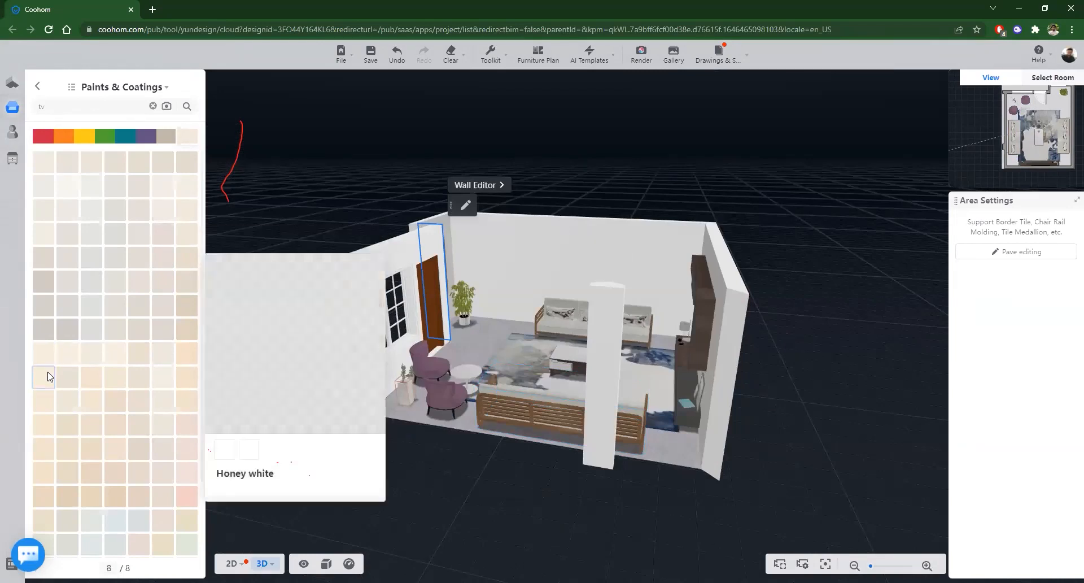
drag(104, 373, 526, 258)
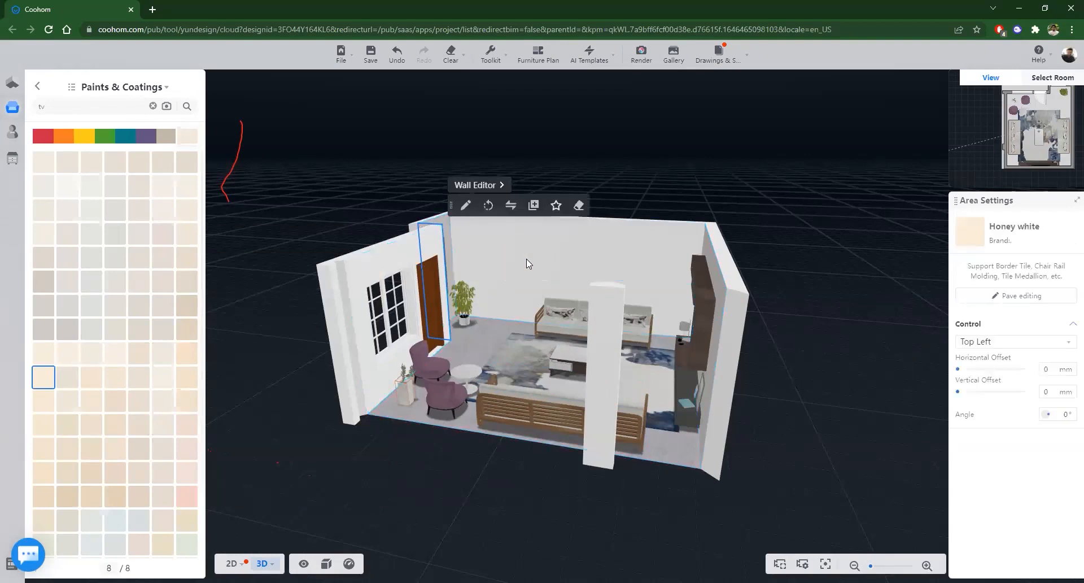
drag(842, 383, 624, 225)
drag(339, 485, 736, 416)
drag(716, 341, 598, 435)
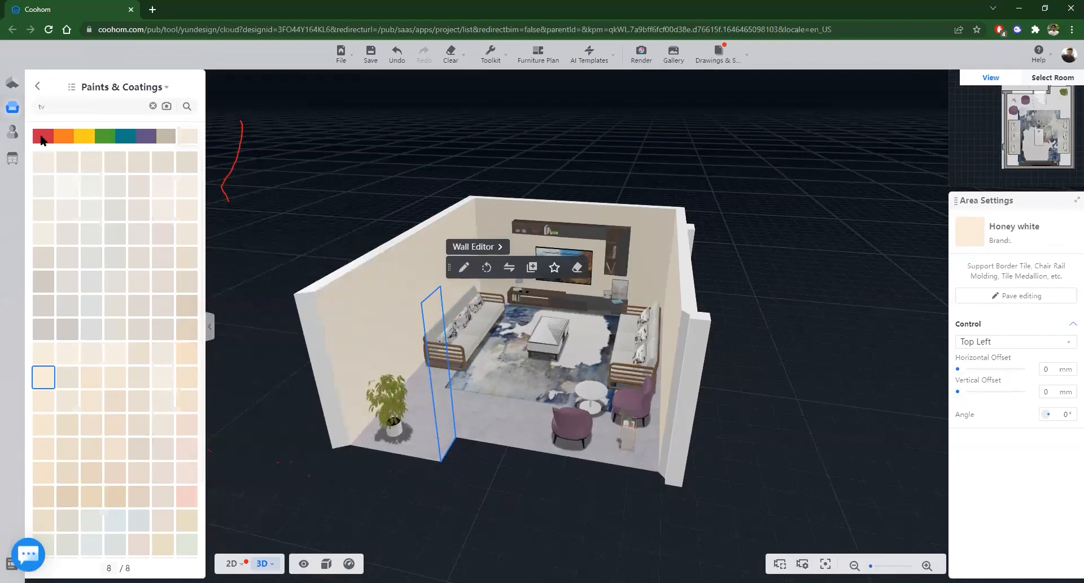
Step: Apply the Concrete 2-06 material from the sani favorites folder to the TV wall, over the Honey white paint
click(37, 88)
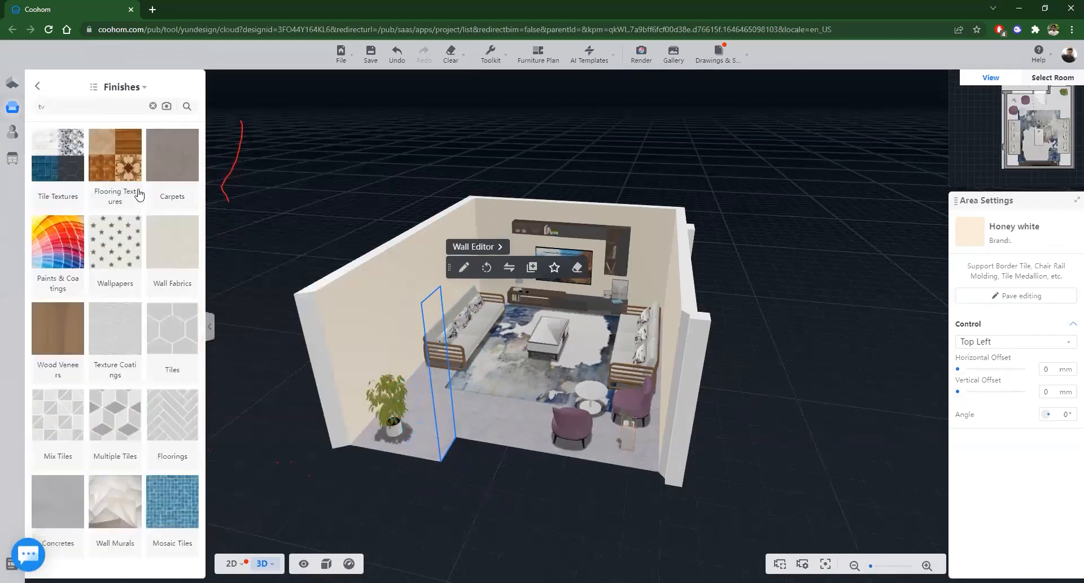
click(12, 132)
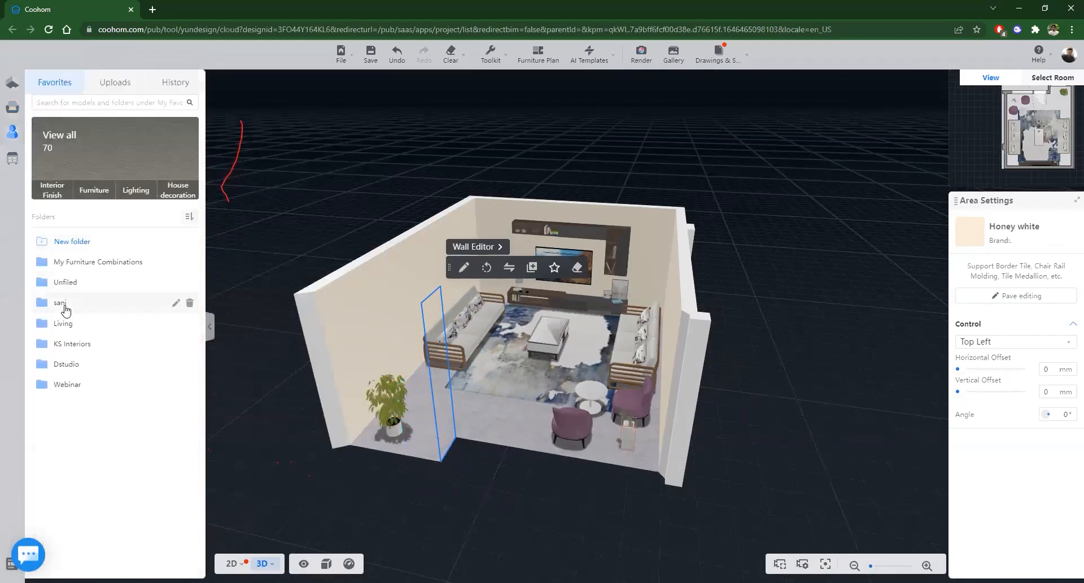
click(65, 305)
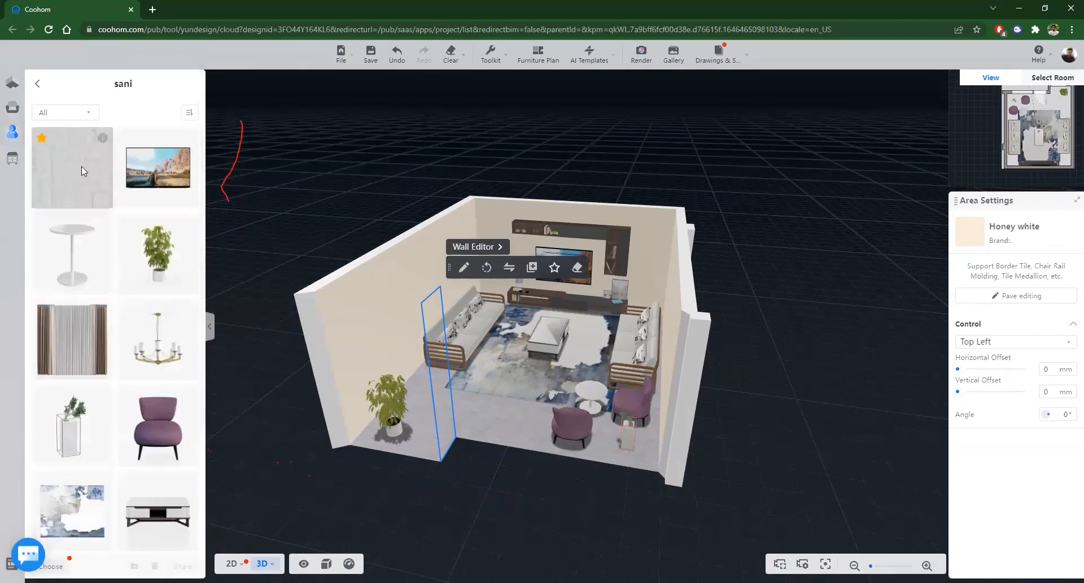
drag(80, 165, 651, 223)
Step: Examine the Honey white walls and concrete TV wall in 3D from inside, outside, above and below, with a brief switch to the 2D plan
drag(554, 529, 398, 277)
drag(527, 540, 373, 439)
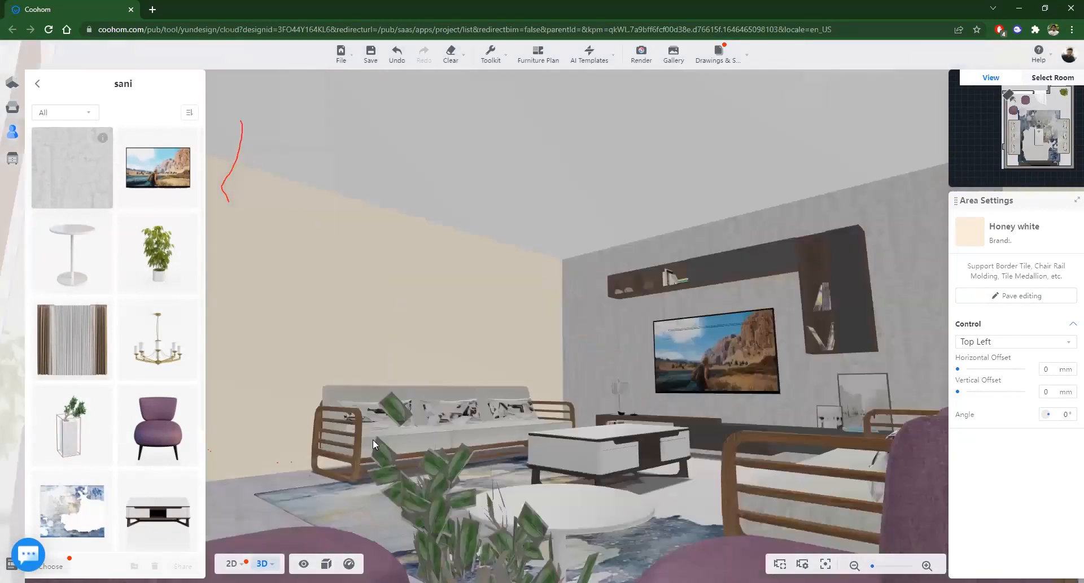
click(377, 442)
scroll(515, 469, down, 5)
drag(515, 469, 382, 495)
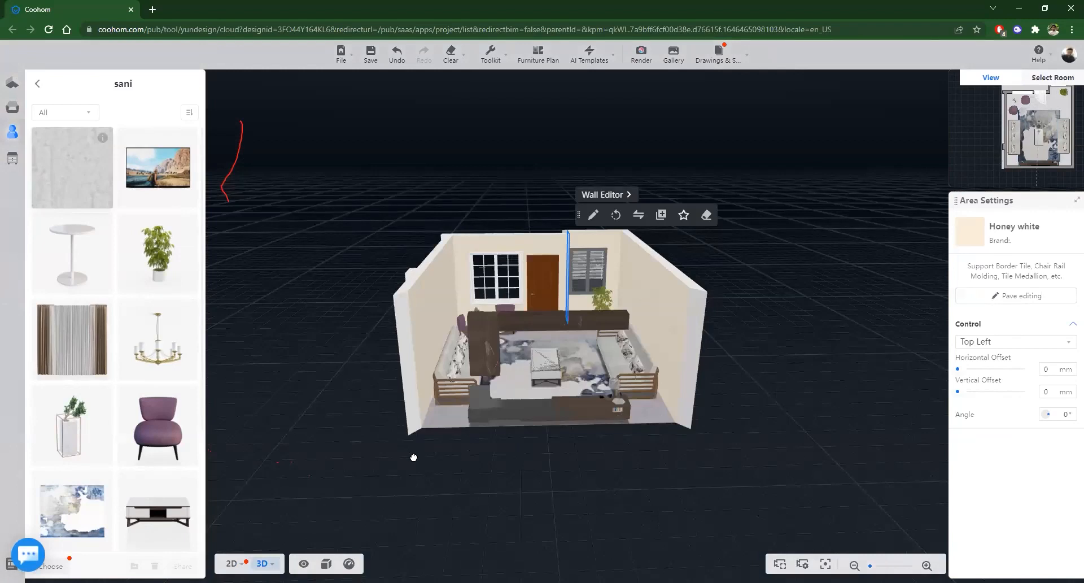
drag(373, 486, 539, 483)
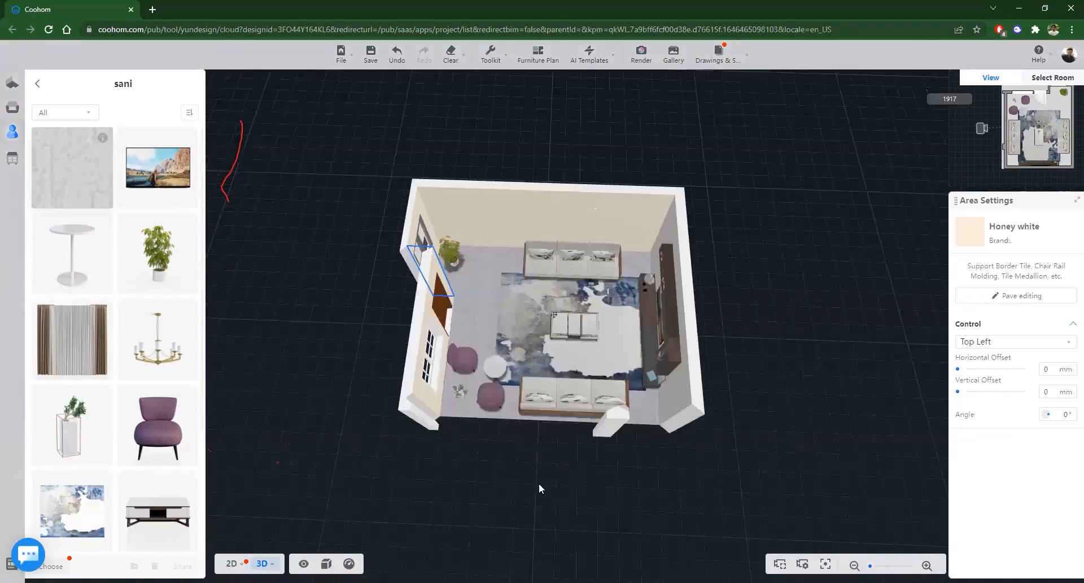
click(231, 564)
click(272, 566)
drag(841, 435, 508, 477)
drag(448, 499, 327, 435)
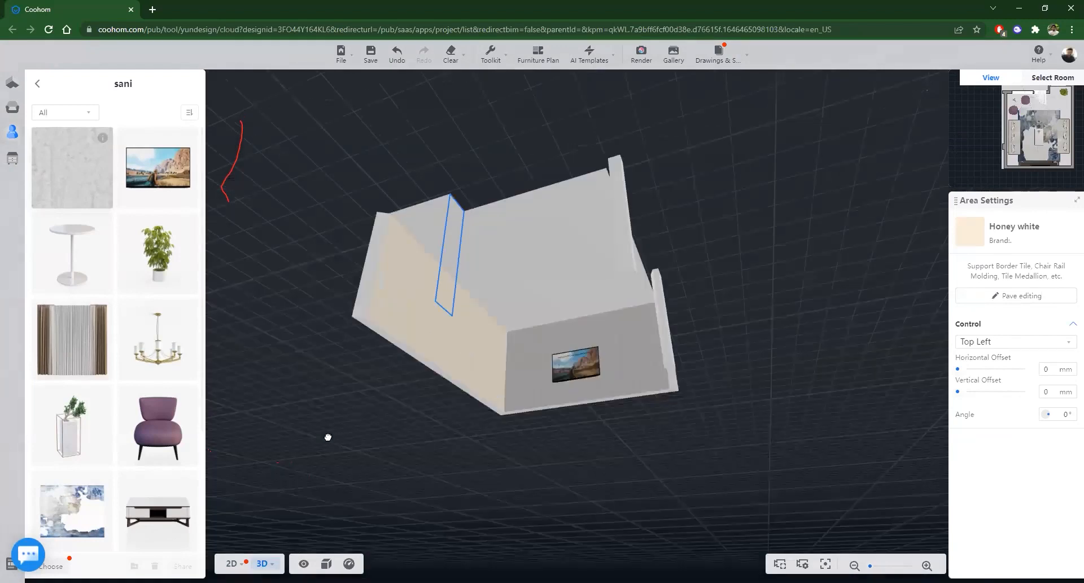
drag(835, 429, 724, 390)
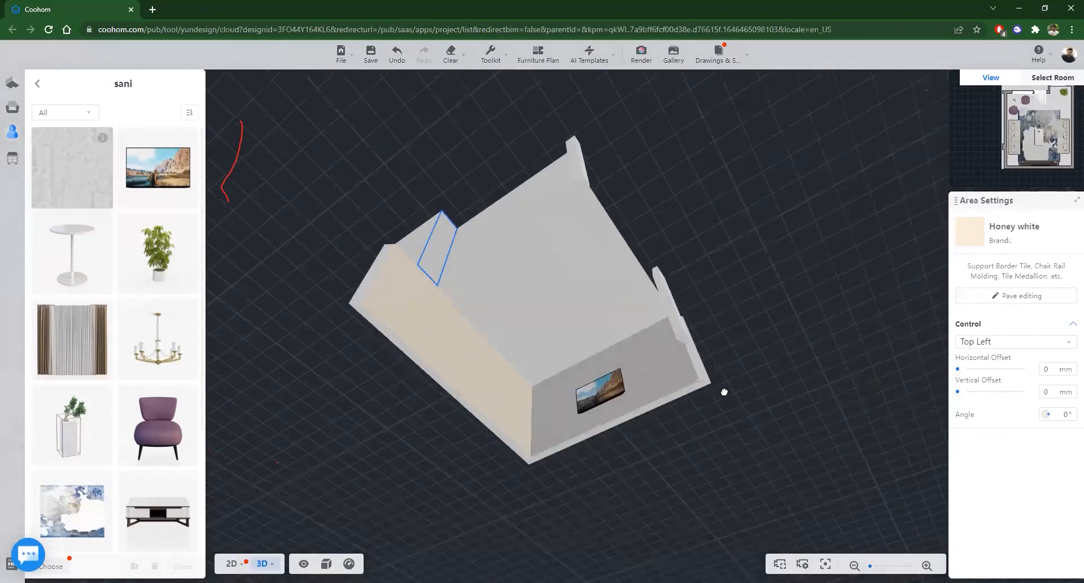
Step: Examine the painted and furnished room from below, above and several sides in 3D, and from above in the 2D plan
drag(517, 407, 799, 367)
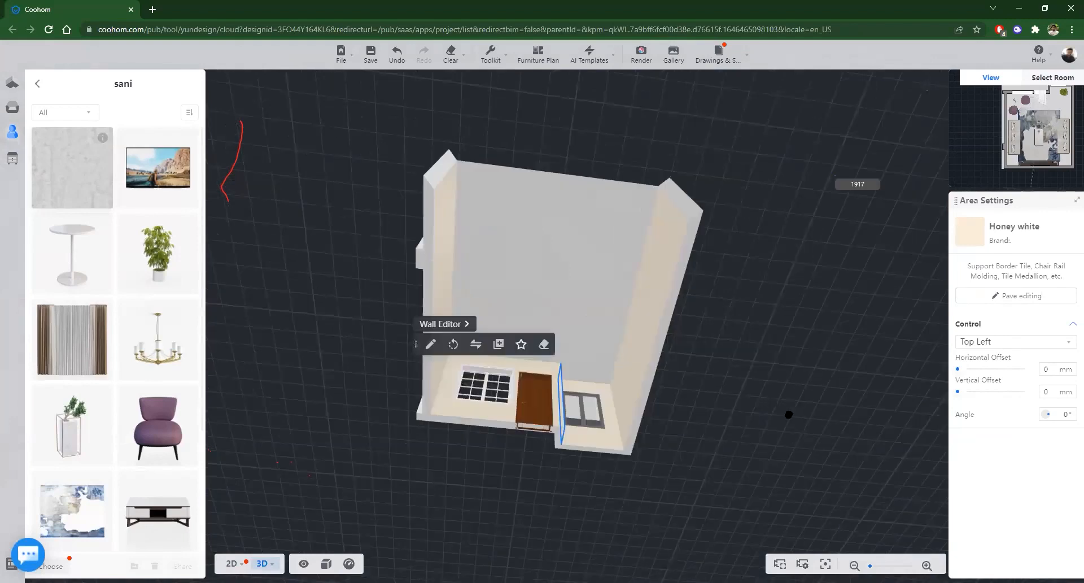
drag(789, 414, 778, 401)
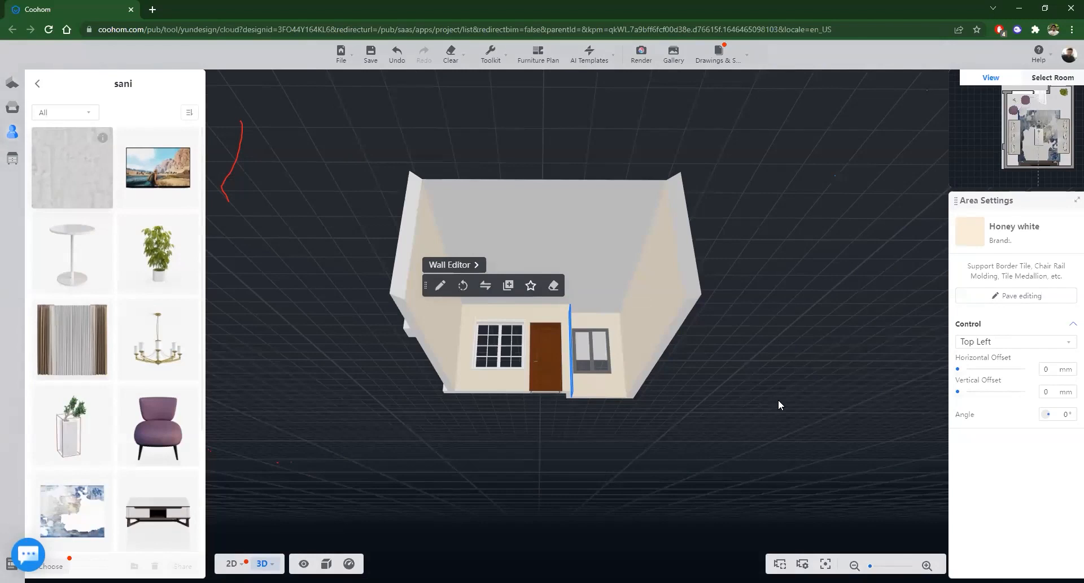
click(811, 323)
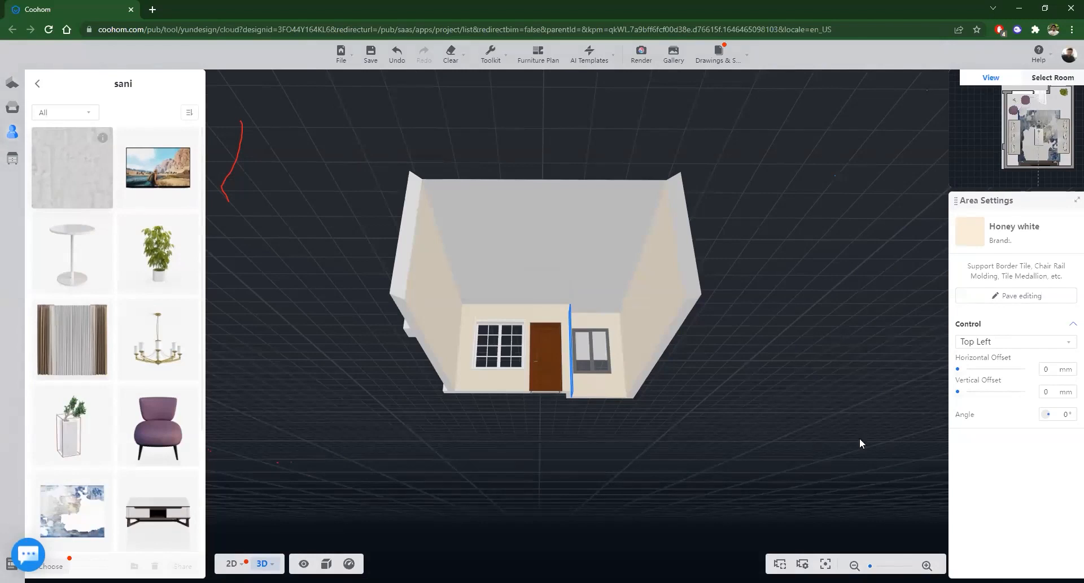
drag(801, 402, 690, 423)
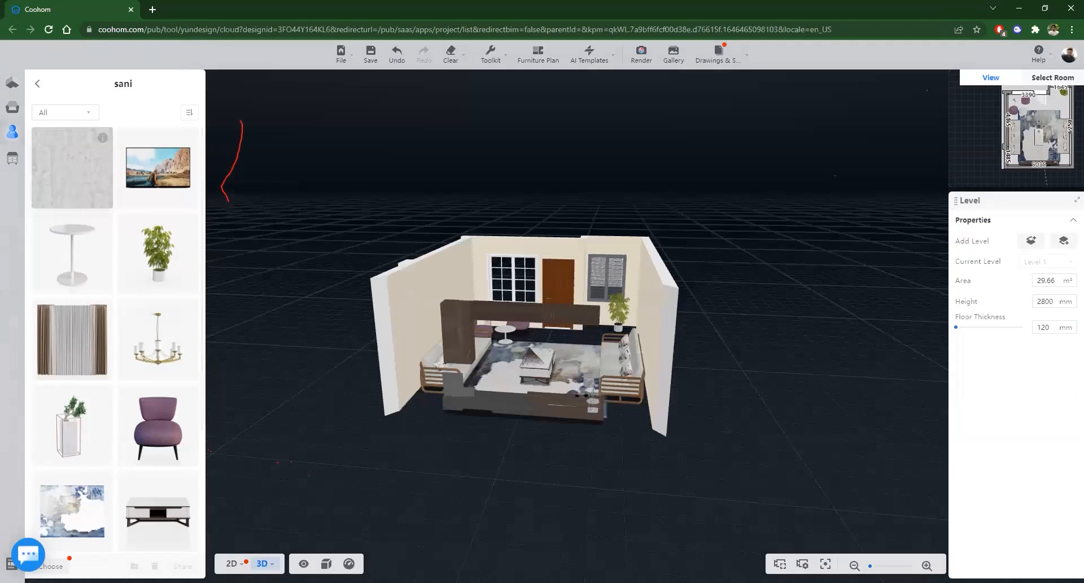
drag(903, 222, 821, 262)
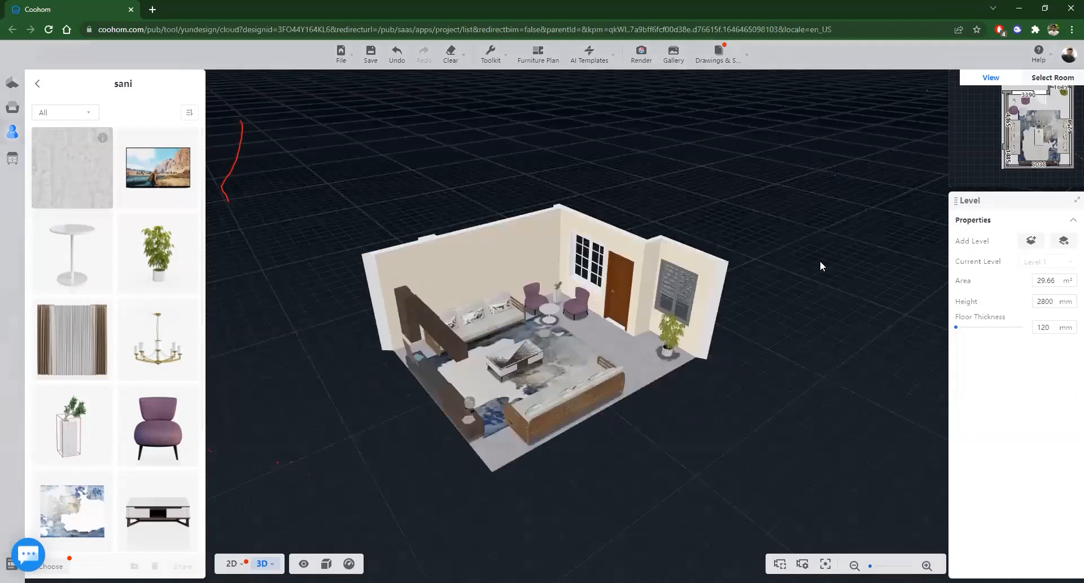
drag(713, 362, 757, 364)
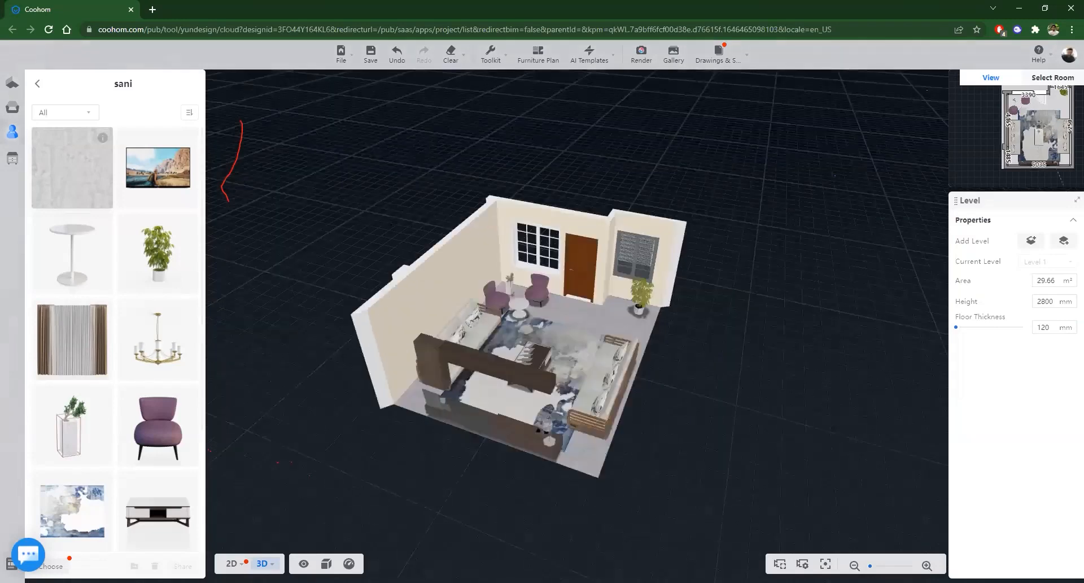
click(232, 563)
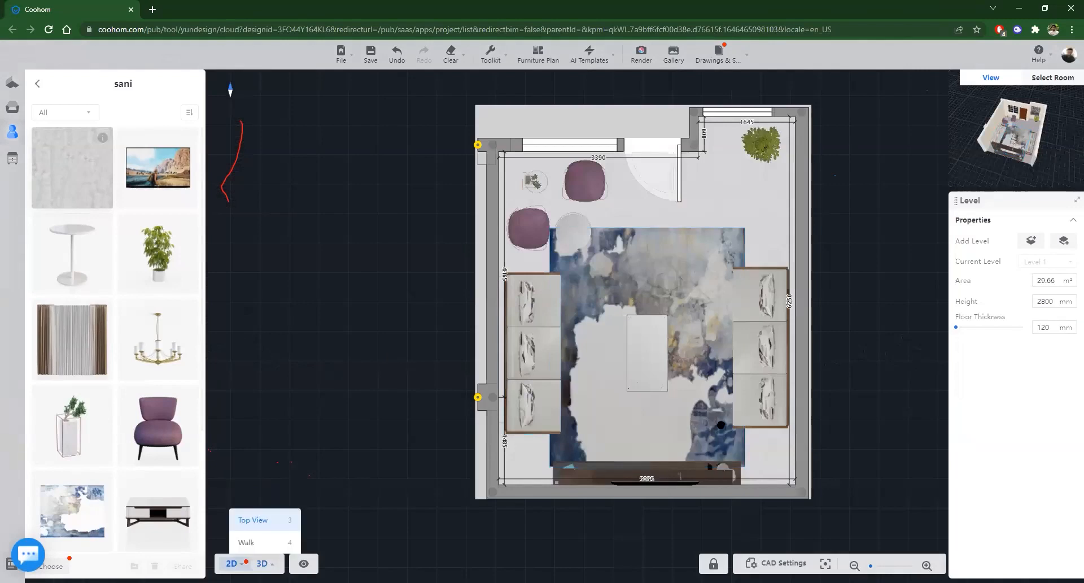
Step: Return to 3D, select the room's ceiling from below and bring up the Ceiling Editor for it
key(2)
drag(576, 268, 530, 226)
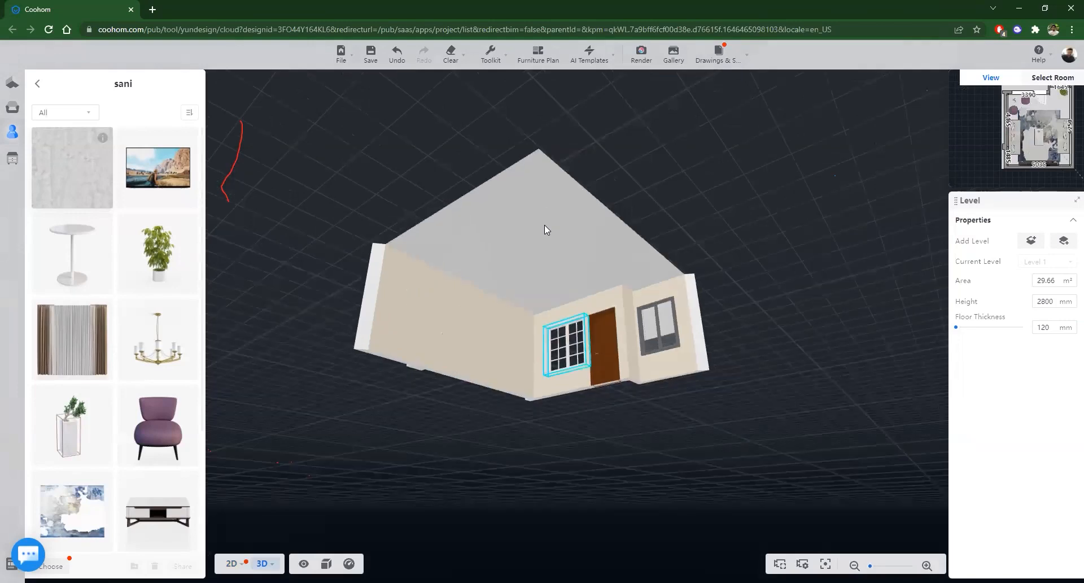
click(545, 226)
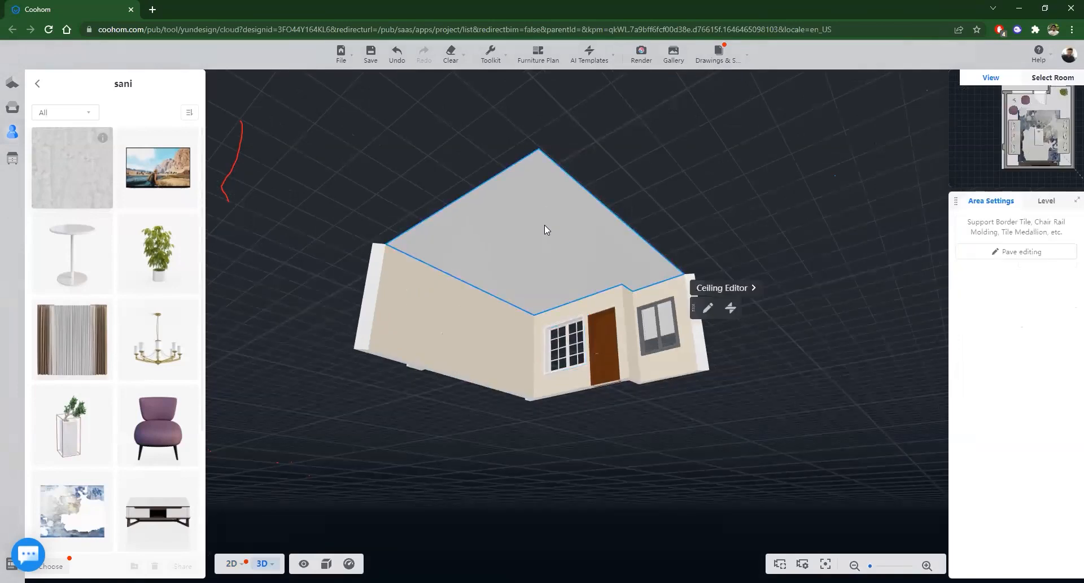
click(729, 281)
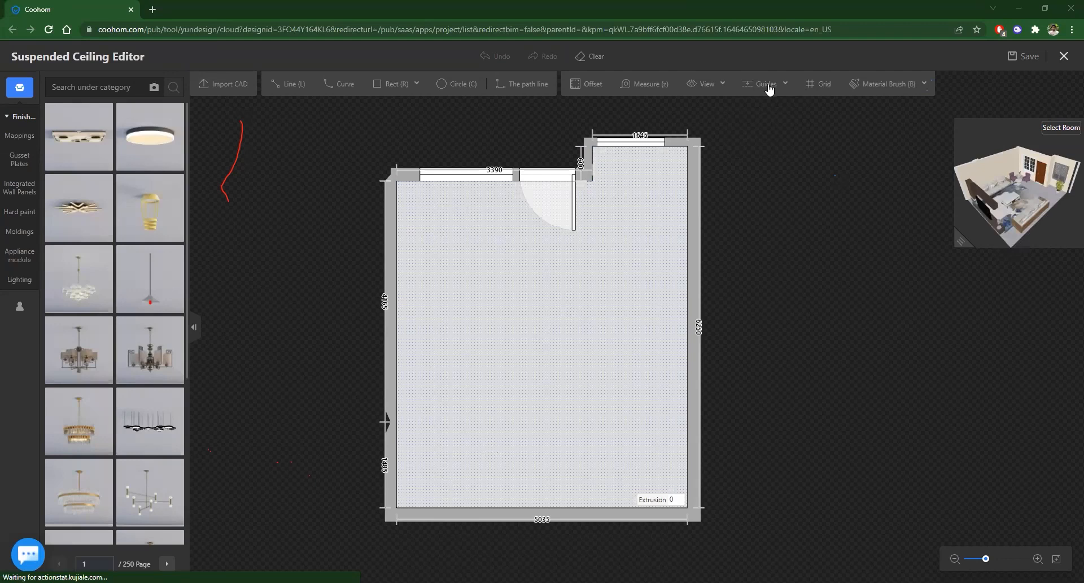
mouse_move(766, 86)
click(287, 84)
click(437, 327)
click(573, 344)
key(Escape)
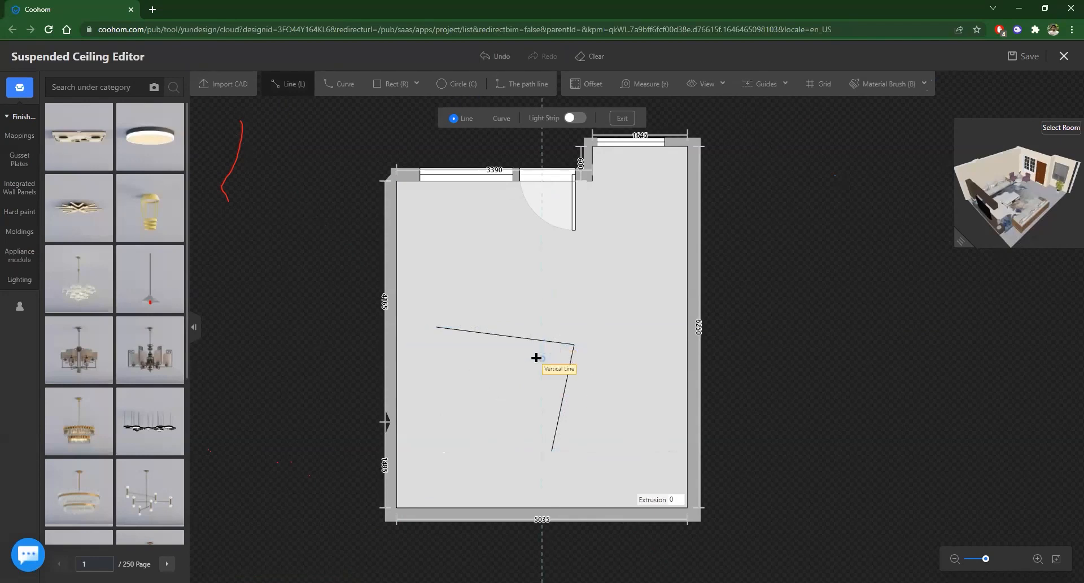
key(Escape)
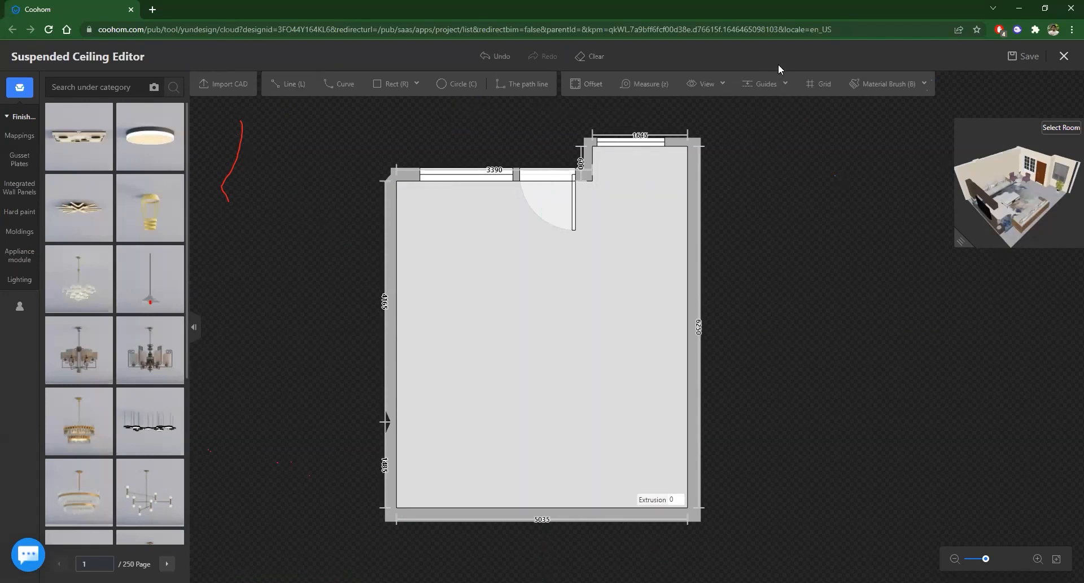
Step: Add a ceiling guide parallel to the TV wall at a distance of 300 mm from it
click(771, 87)
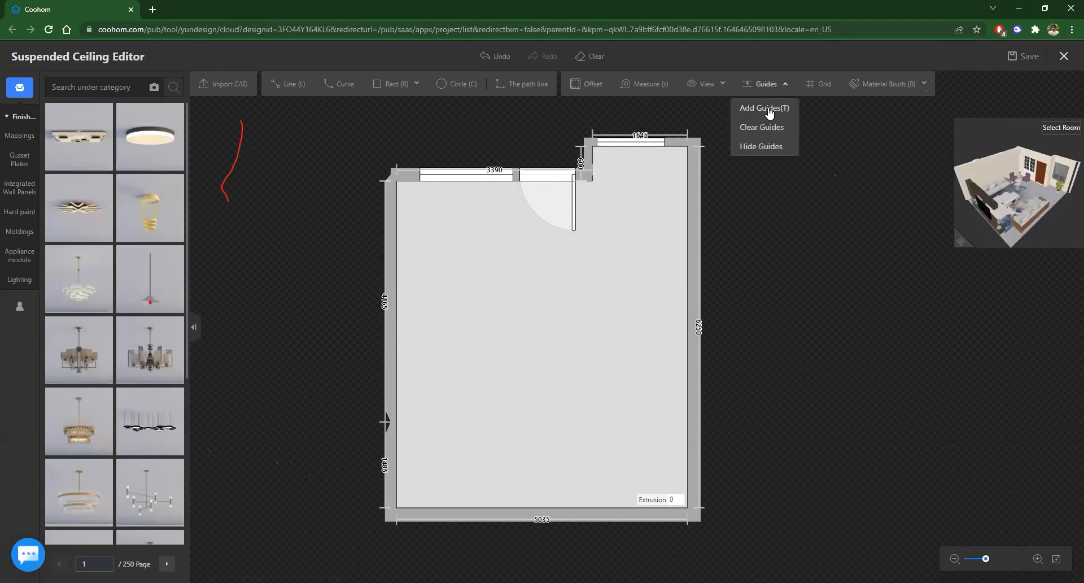
click(764, 108)
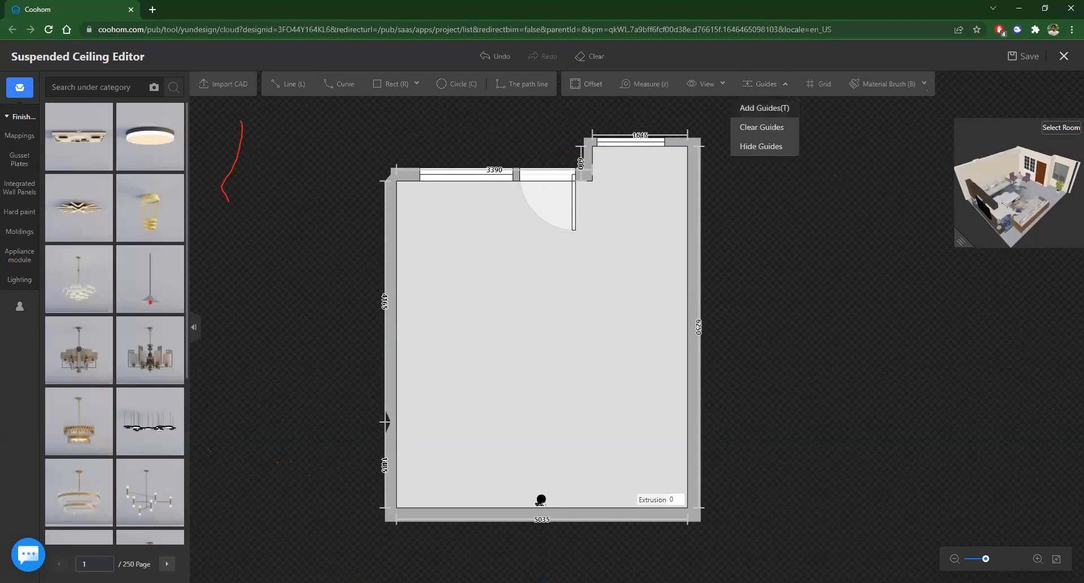
click(536, 506)
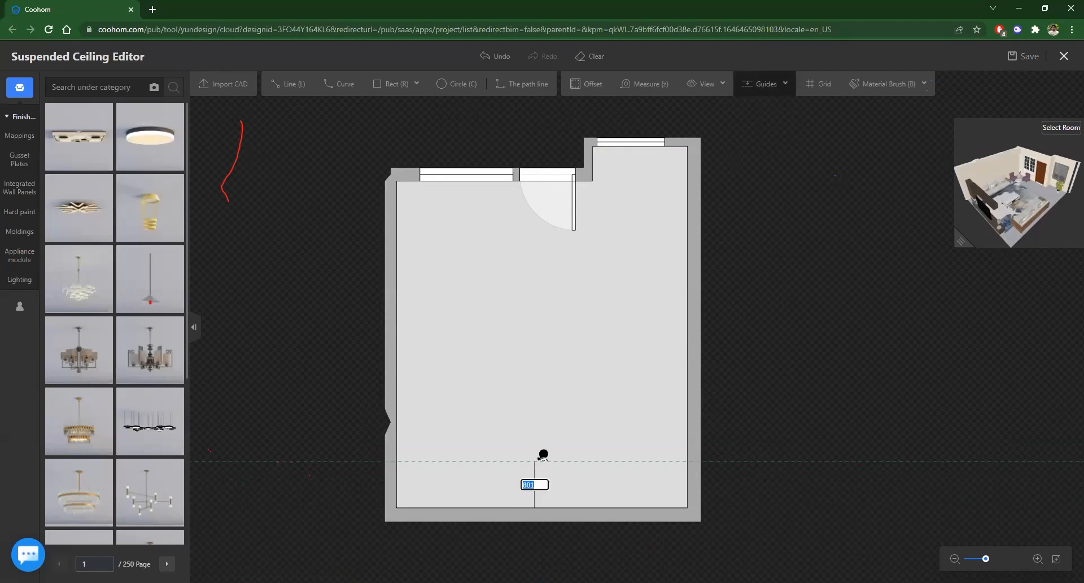
text(300)
key(Return)
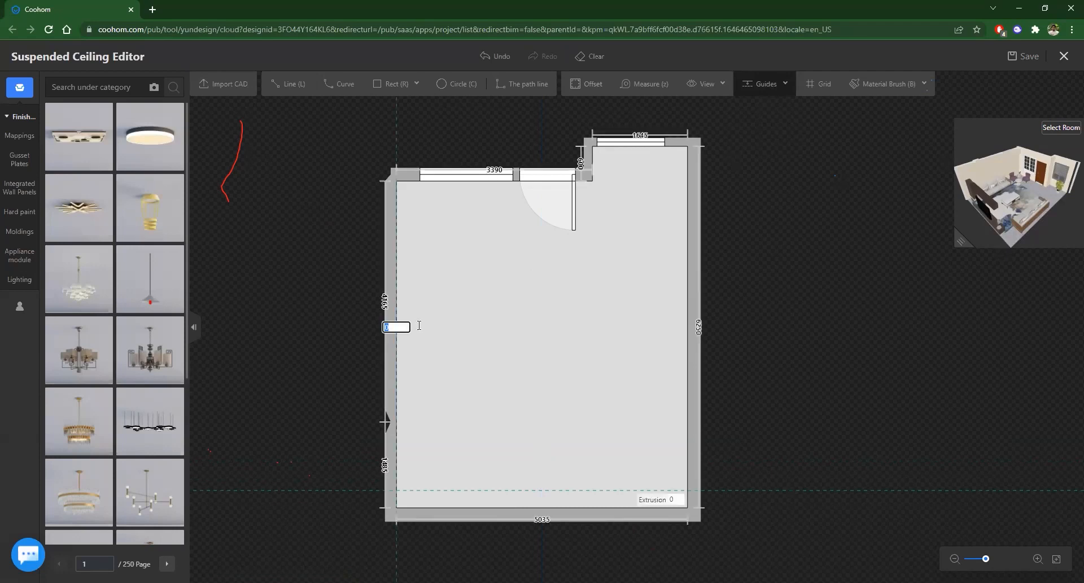
Step: Add guides 300 mm in from both long side walls, the alcove's side and window walls, and the wall with the door
text(300)
key(Return)
text(300)
key(Return)
text(300)
key(Return)
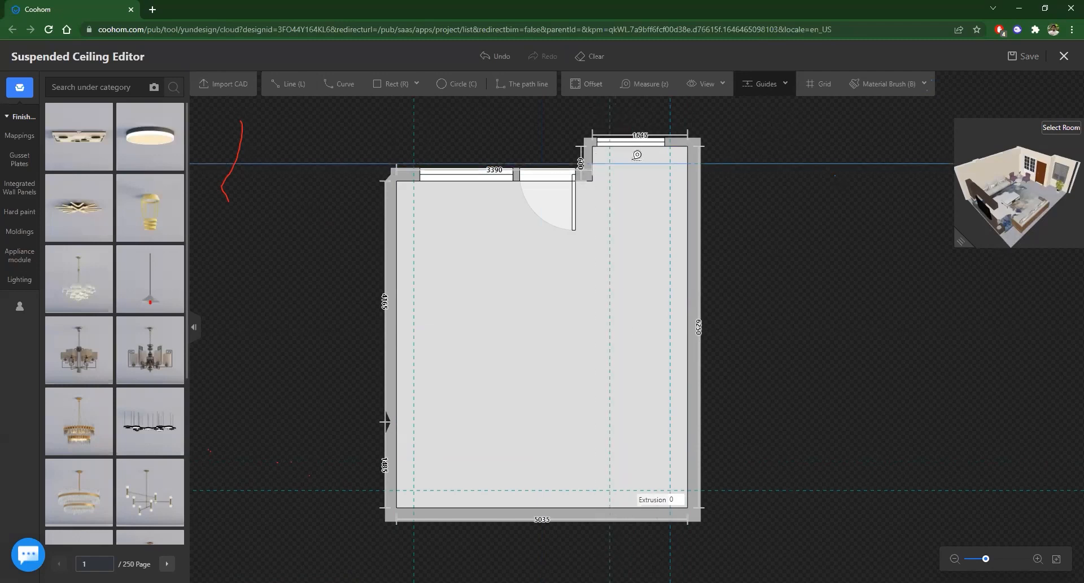
click(459, 176)
text(300)
key(Return)
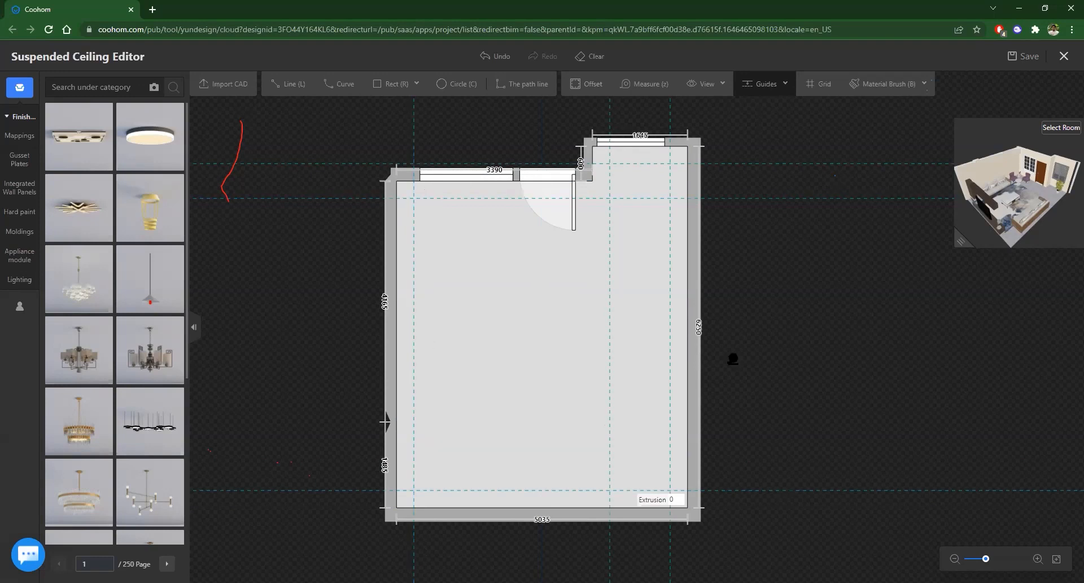
key(Escape)
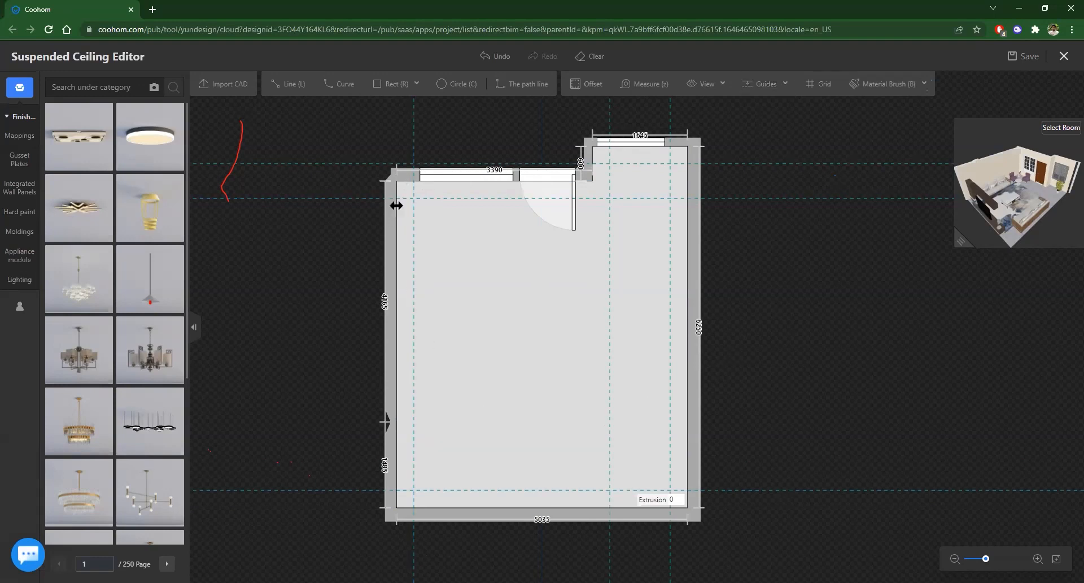
Step: Start a Line outline at the guide intersection near the wide window and trace it past the door and around the window alcove
click(287, 86)
scroll(412, 195, up, 5)
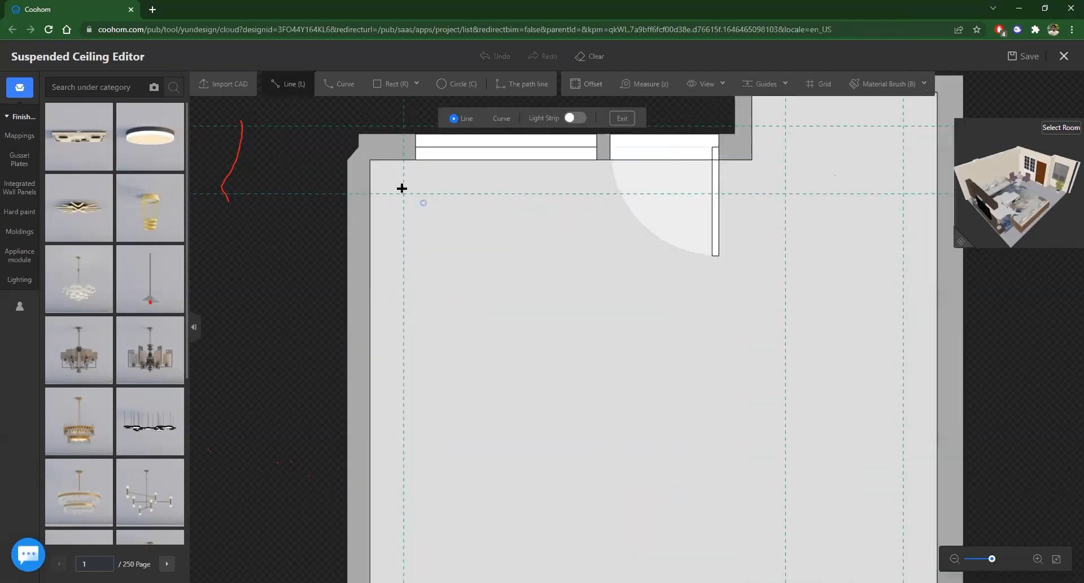
click(397, 190)
scroll(431, 321, down, 2)
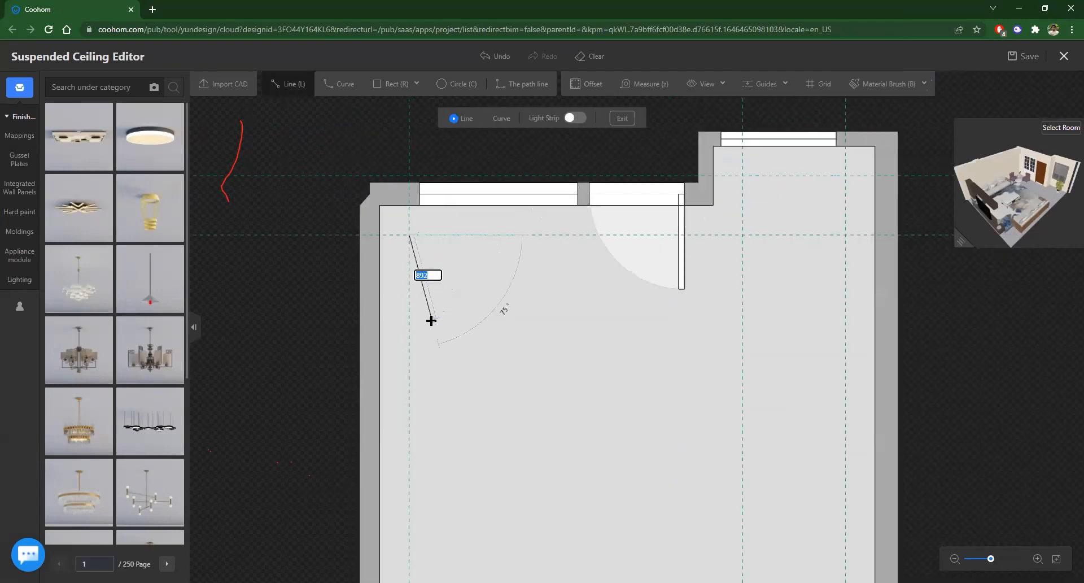
scroll(430, 321, down, 2)
scroll(728, 228, up, 5)
click(656, 265)
click(656, 188)
click(791, 188)
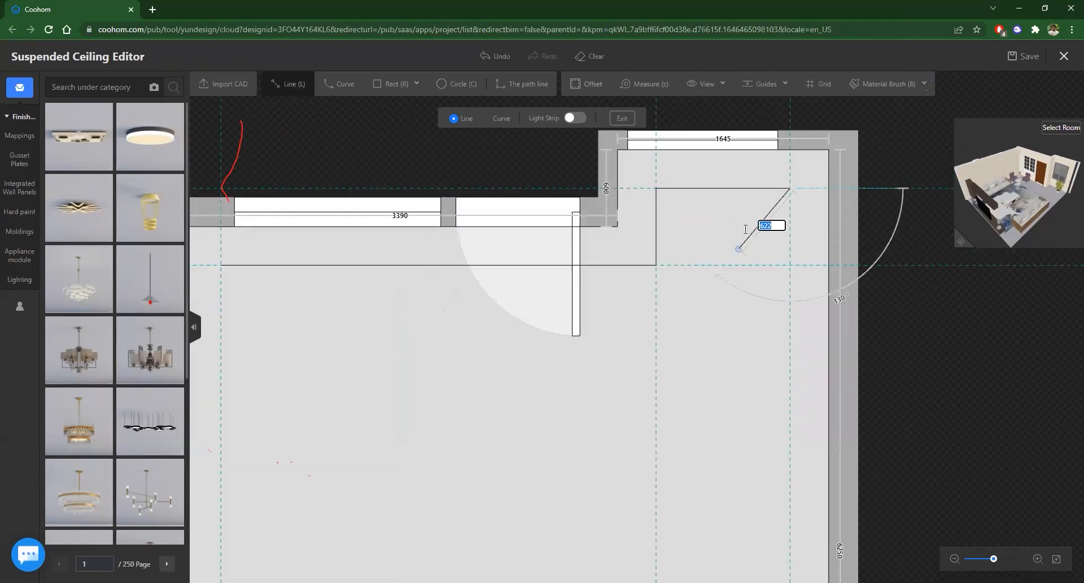
Step: Complete the closed ceiling outline along the guides beside the long wall, TV wall and opposite side wall, ending at its starting corner
scroll(811, 243, down, 2)
scroll(839, 387, down, 2)
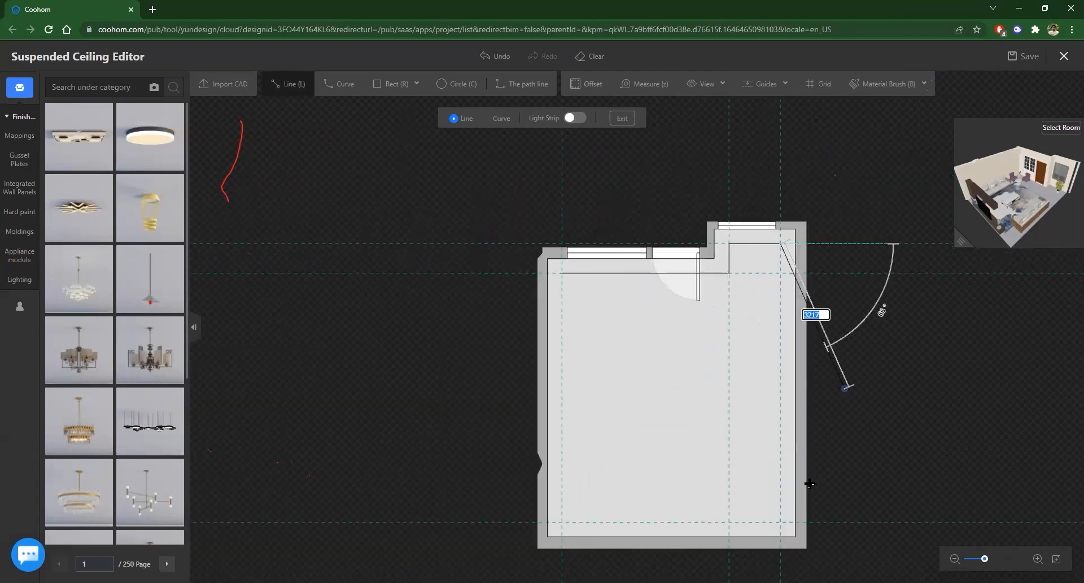
scroll(791, 435, up, 6)
click(790, 434)
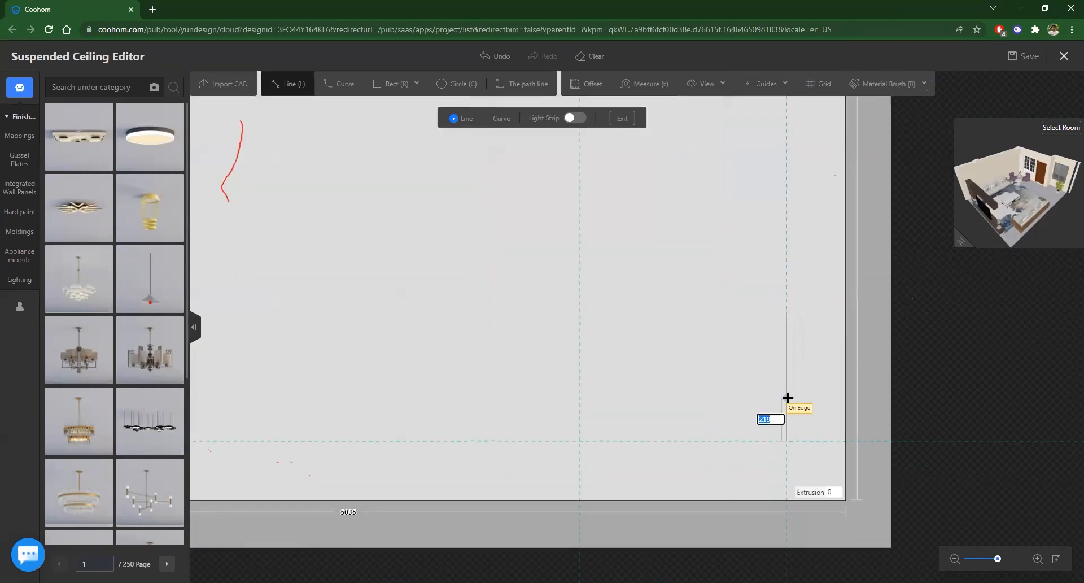
scroll(787, 397, down, 5)
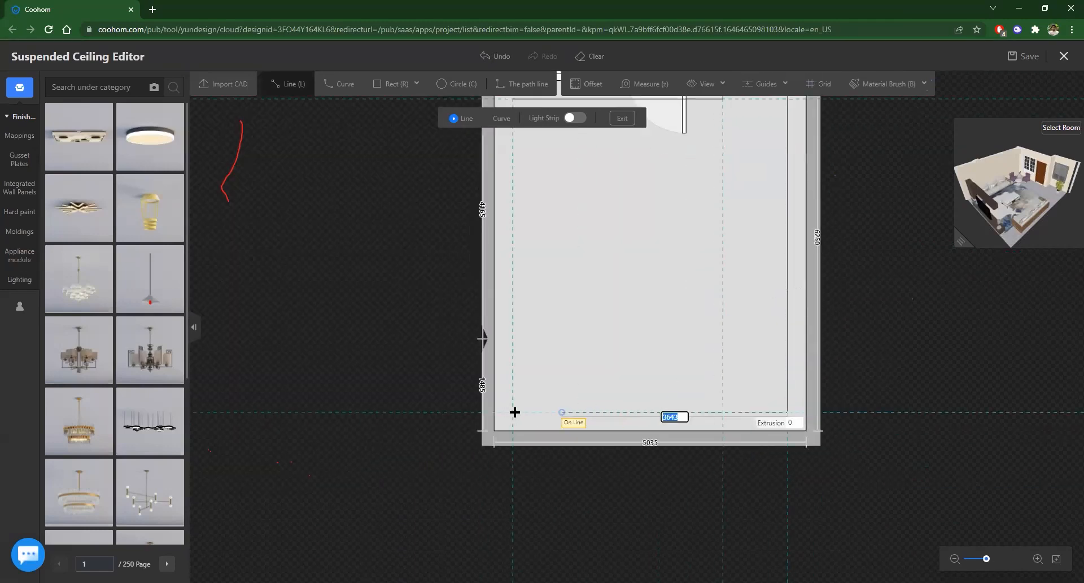
click(513, 412)
scroll(545, 390, down, 3)
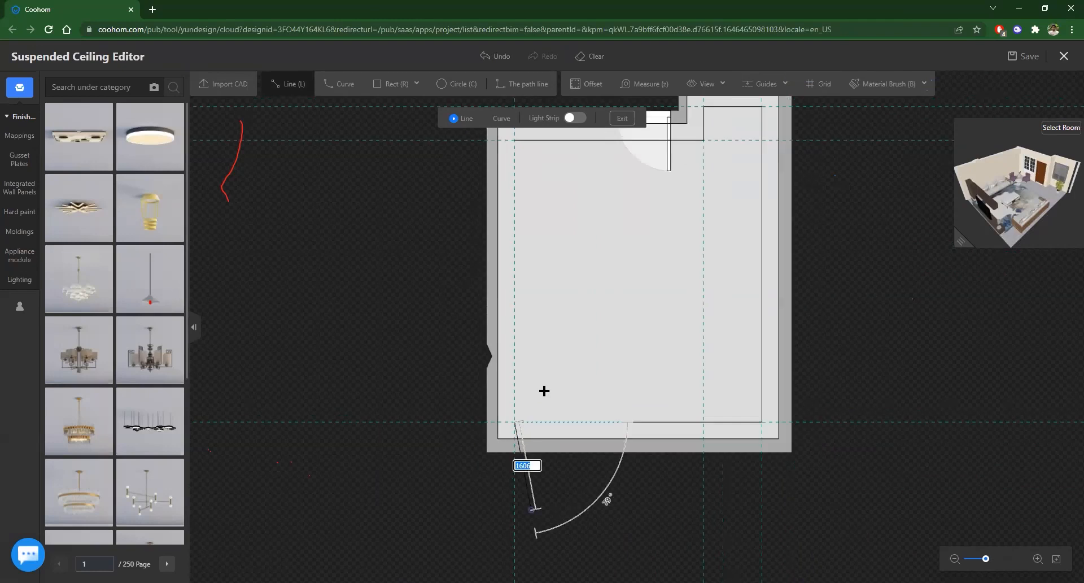
scroll(508, 283, up, 5)
click(503, 300)
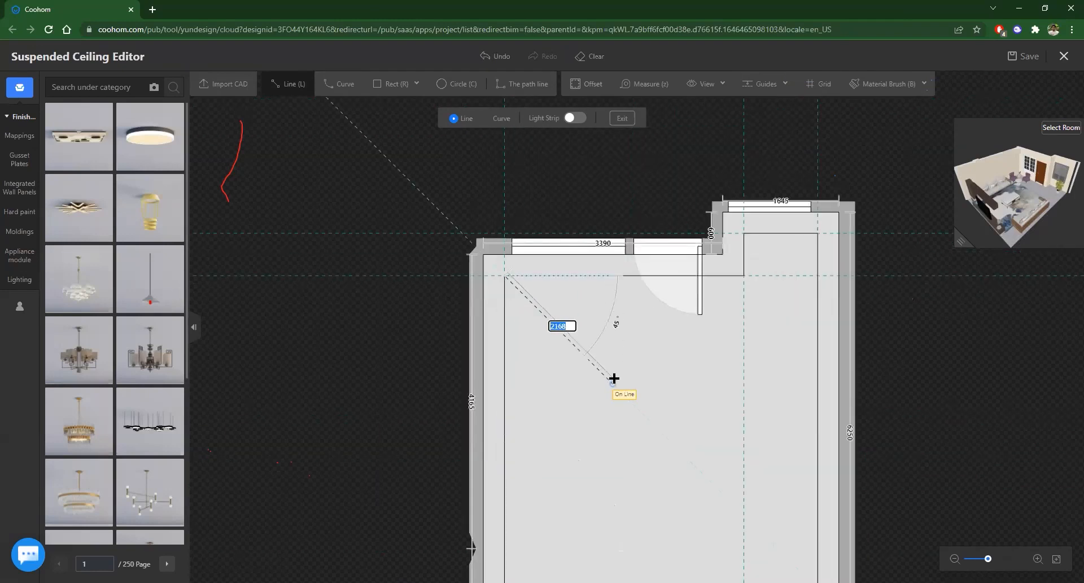
right_click(615, 380)
scroll(603, 341, down, 3)
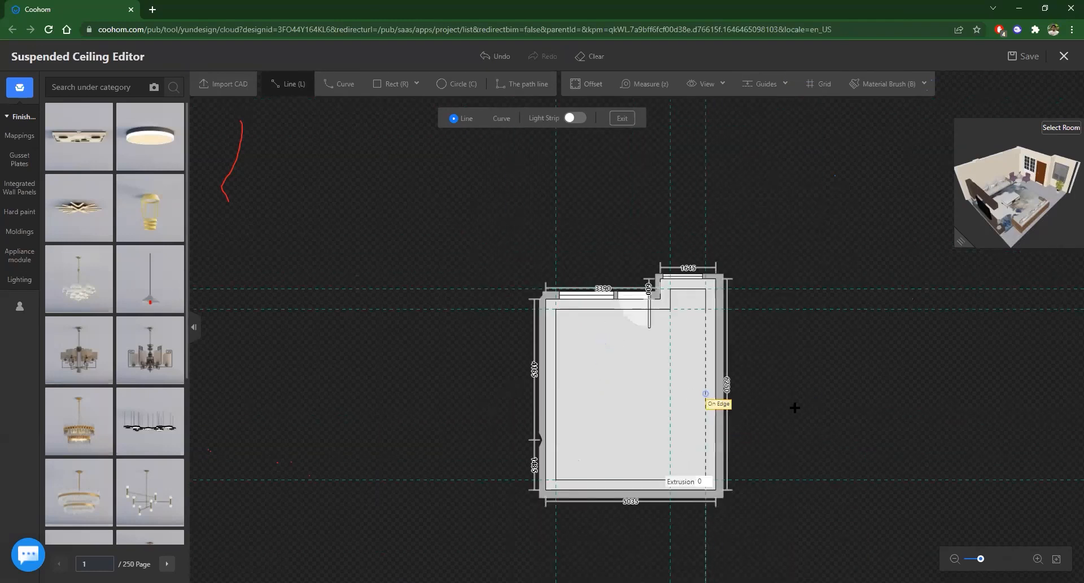
scroll(804, 436, up, 2)
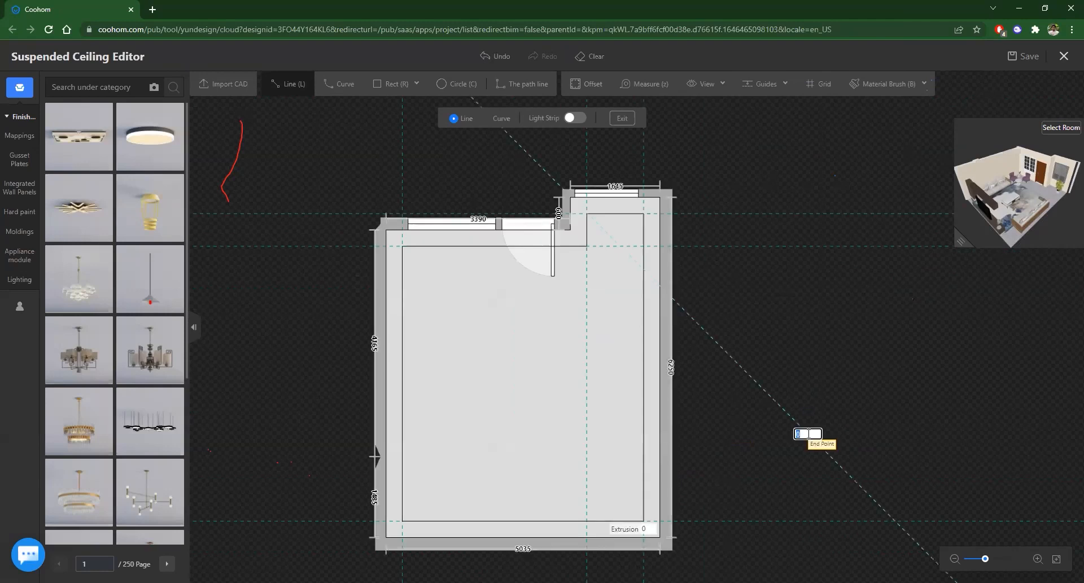
right_click(808, 434)
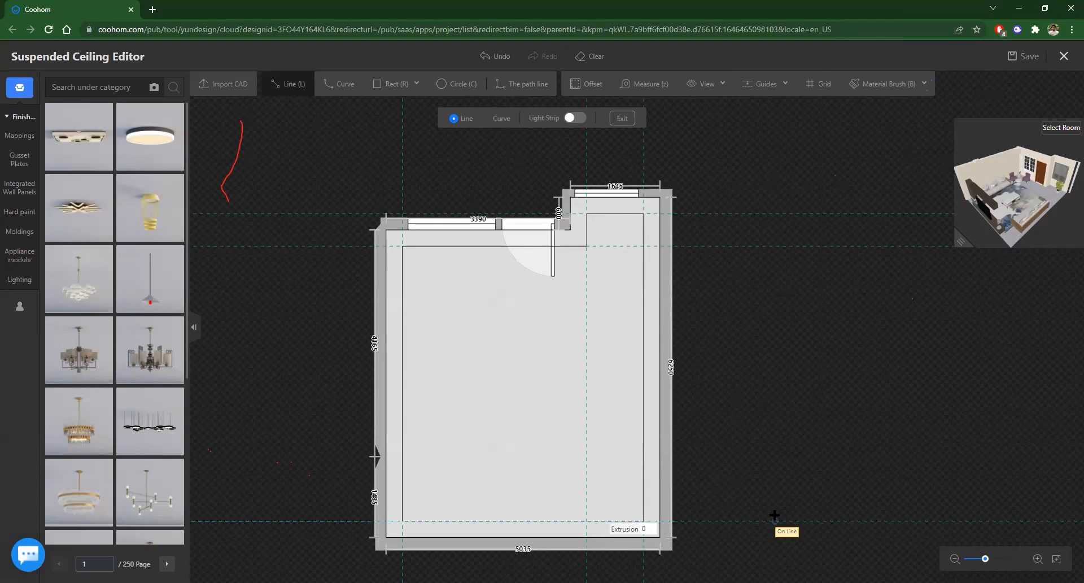
Step: Take the guides out of the ceiling plan and set the inner ceiling area's Extrusion to 150
click(768, 85)
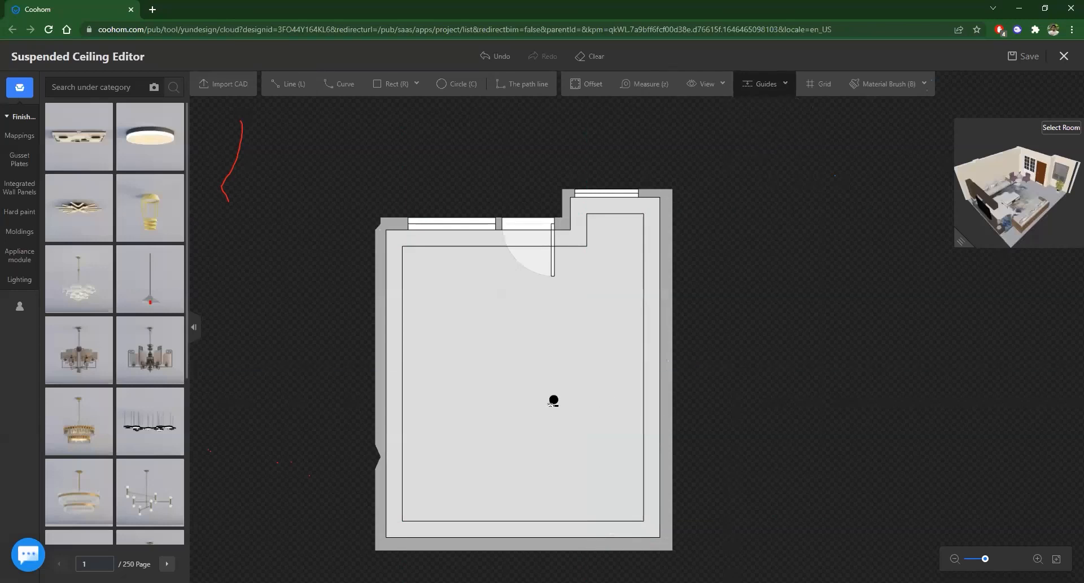
scroll(612, 525, up, 2)
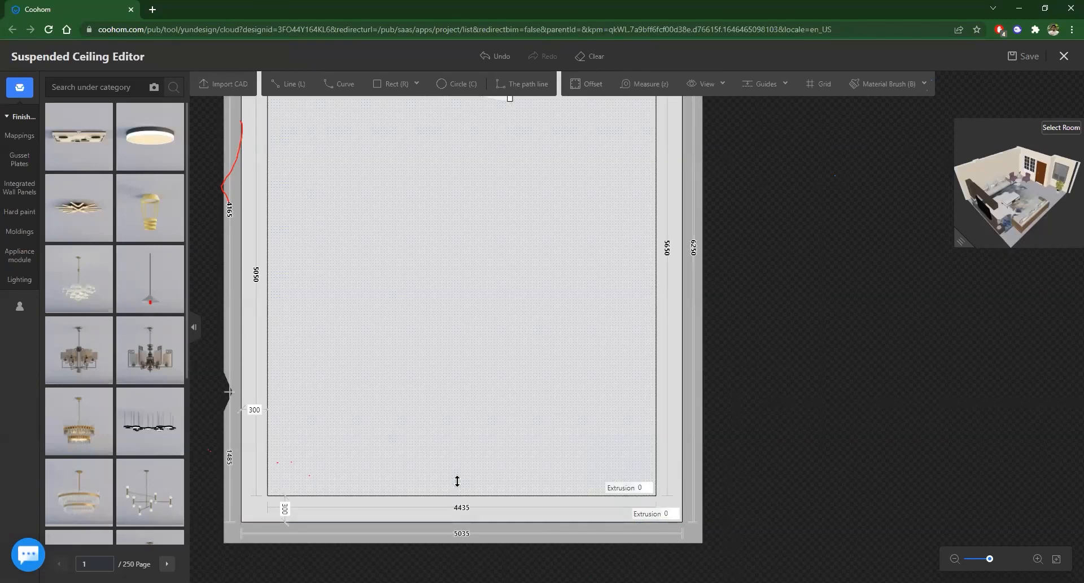
scroll(648, 489, down, 2)
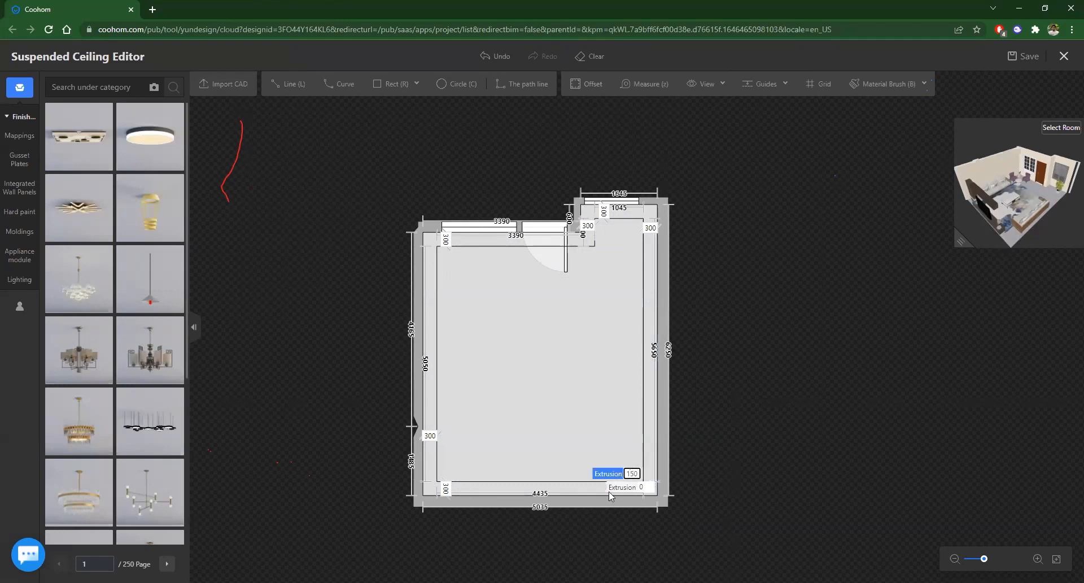
key(Return)
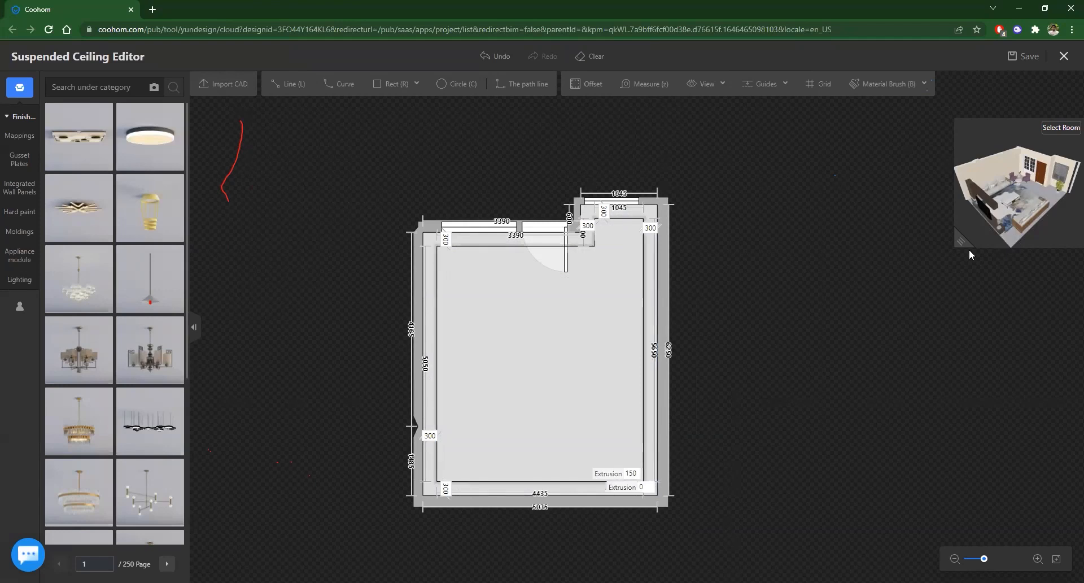
Step: Enlarge the 3D room preview and inspect the extruded ceiling from a low angle
drag(964, 243, 788, 399)
drag(954, 345, 857, 182)
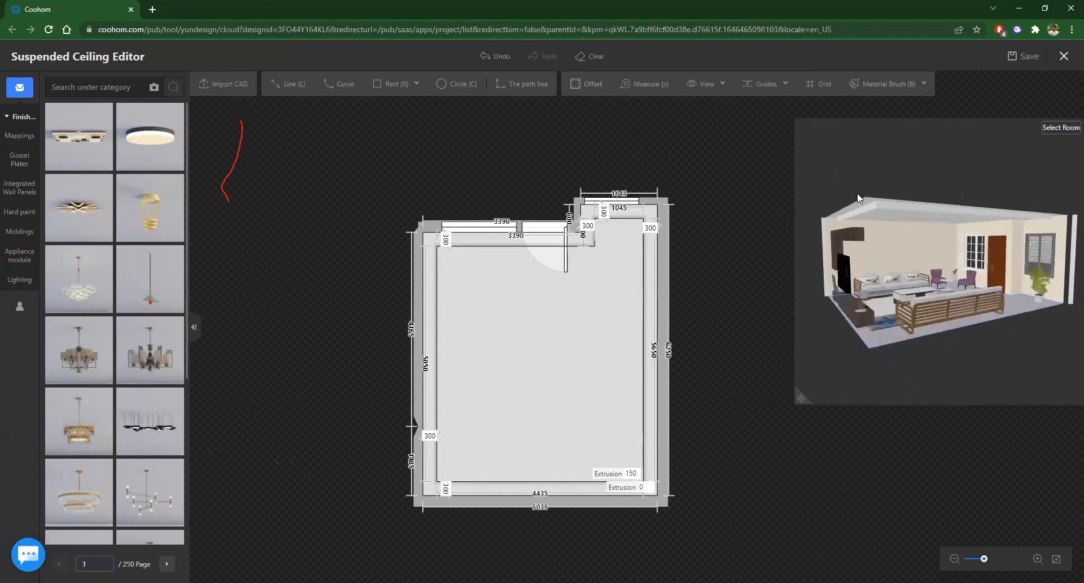
Step: Examine the ceiling's raised inner area in the 3D room preview from several interior and exterior angles, enlarging and shrinking the preview
drag(886, 242, 913, 251)
scroll(884, 247, up, 3)
scroll(864, 235, down, 3)
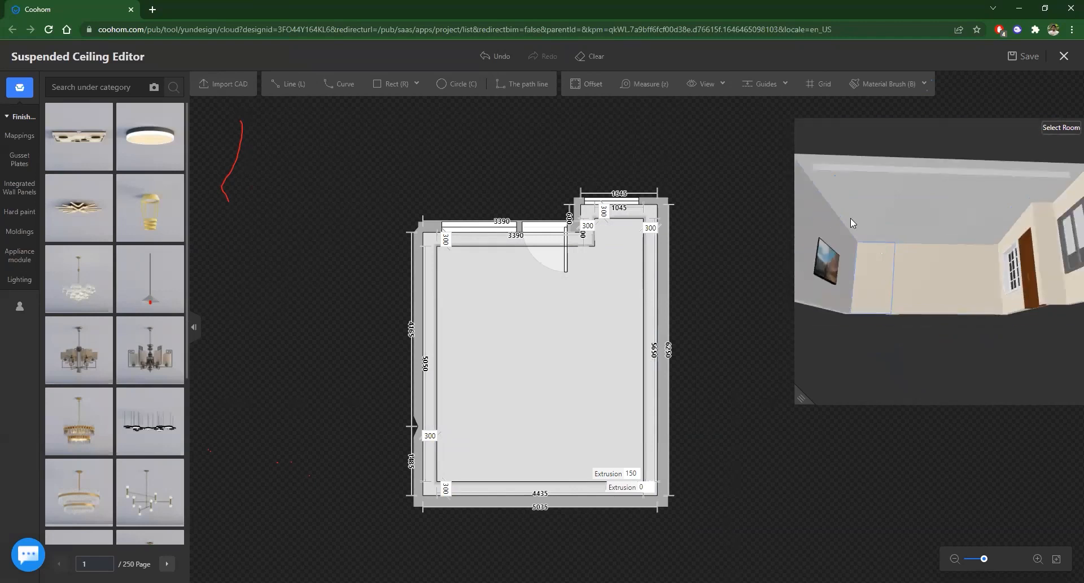
drag(852, 223, 803, 232)
drag(797, 397, 615, 520)
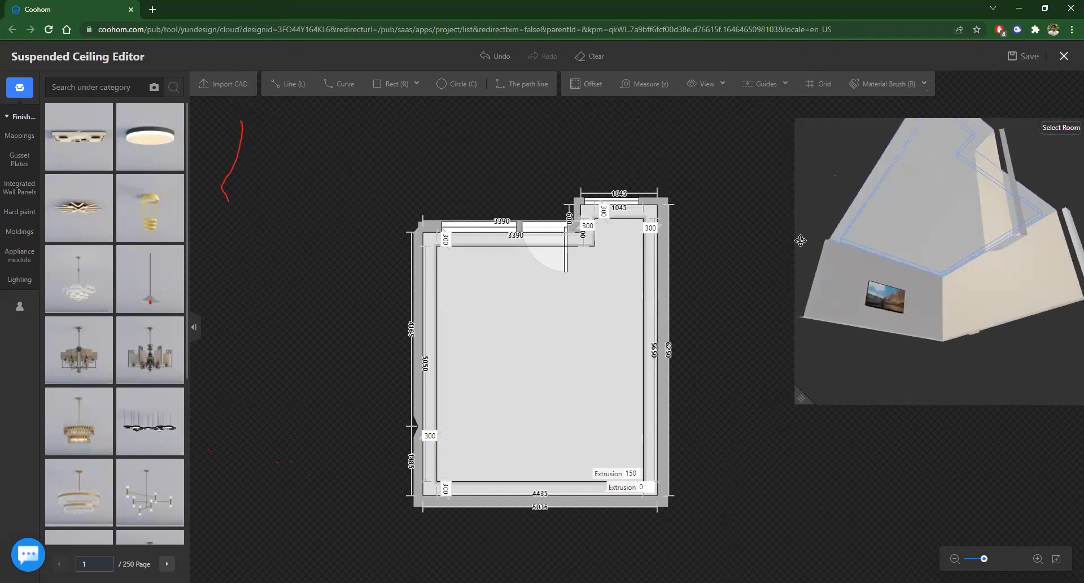
drag(802, 240, 786, 242)
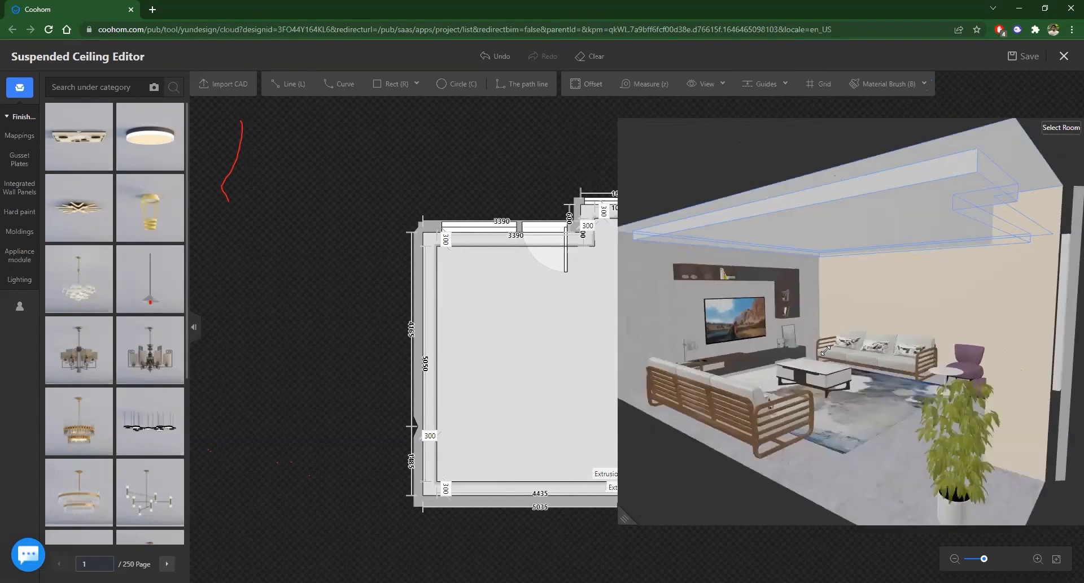
drag(825, 352, 717, 521)
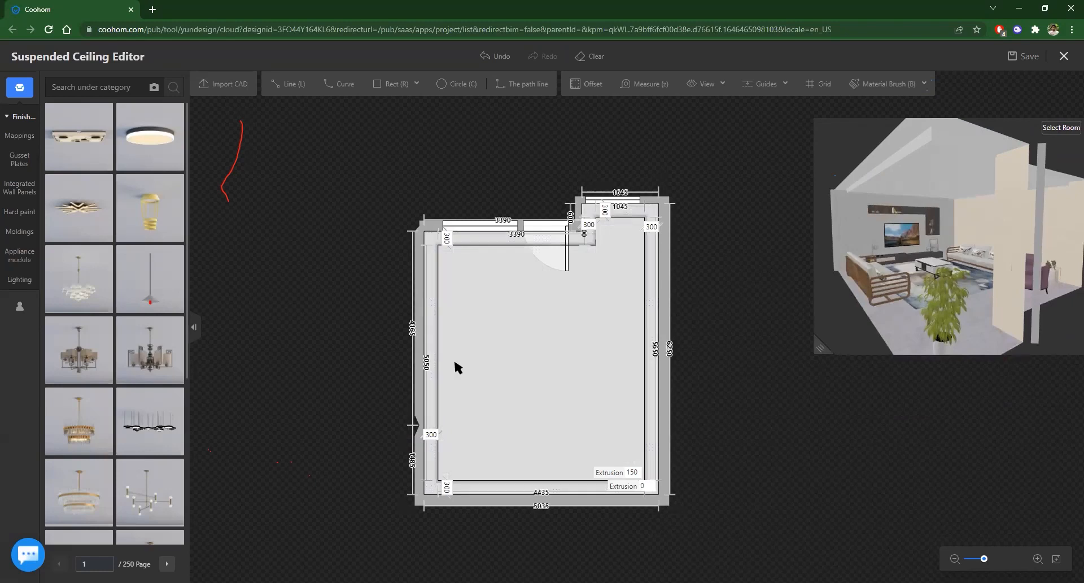
Step: Enable the indented lamp belt, with light trough and light strip, on the inner ceiling edge marked 5050
scroll(455, 368, up, 5)
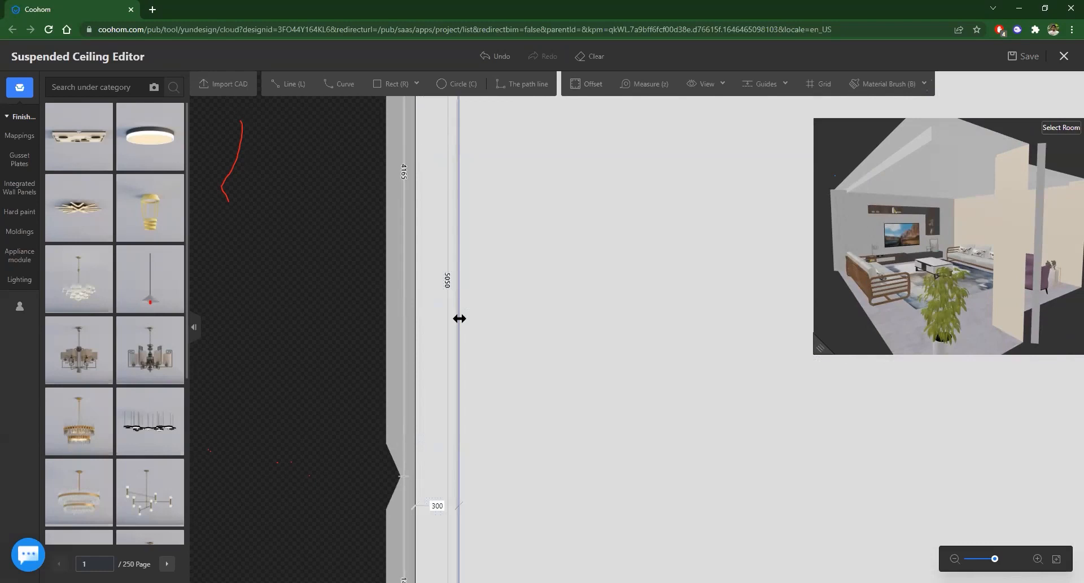
click(460, 319)
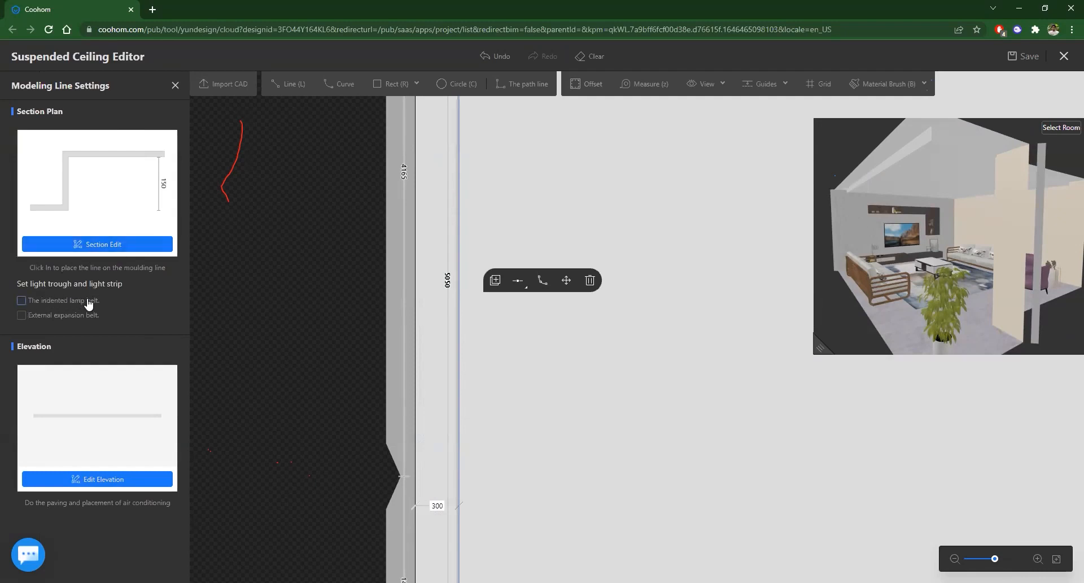
click(22, 301)
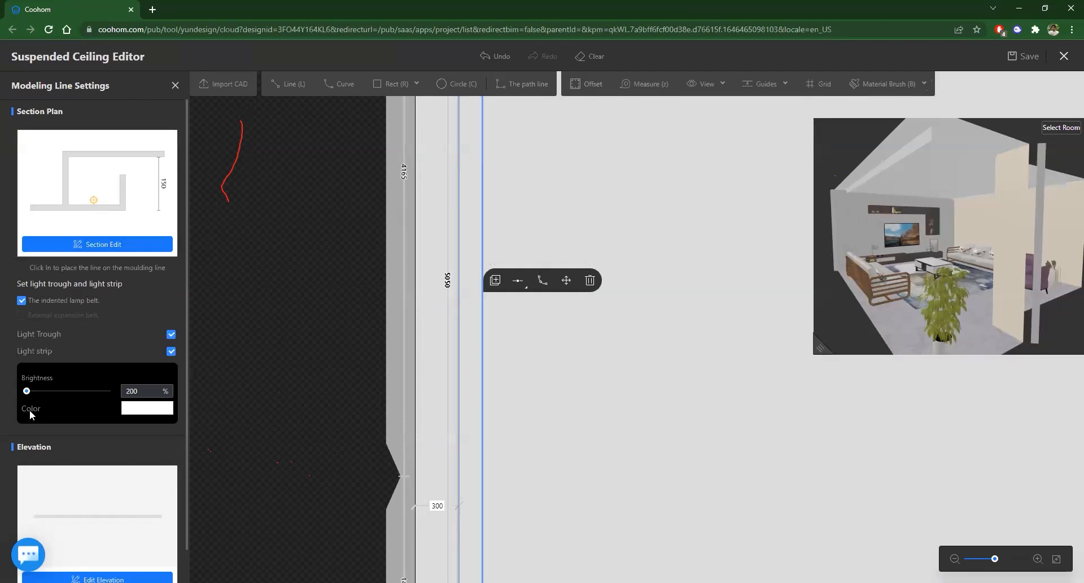
scroll(84, 302, down, 1)
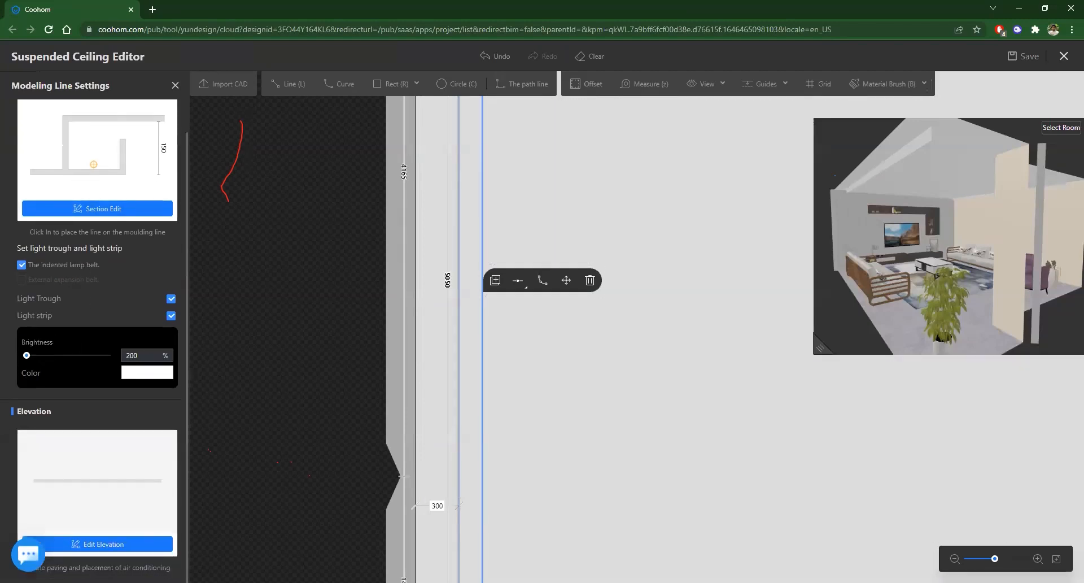
Step: Set that edge's light strip colour to the warm orange preset #FFCE87
click(136, 377)
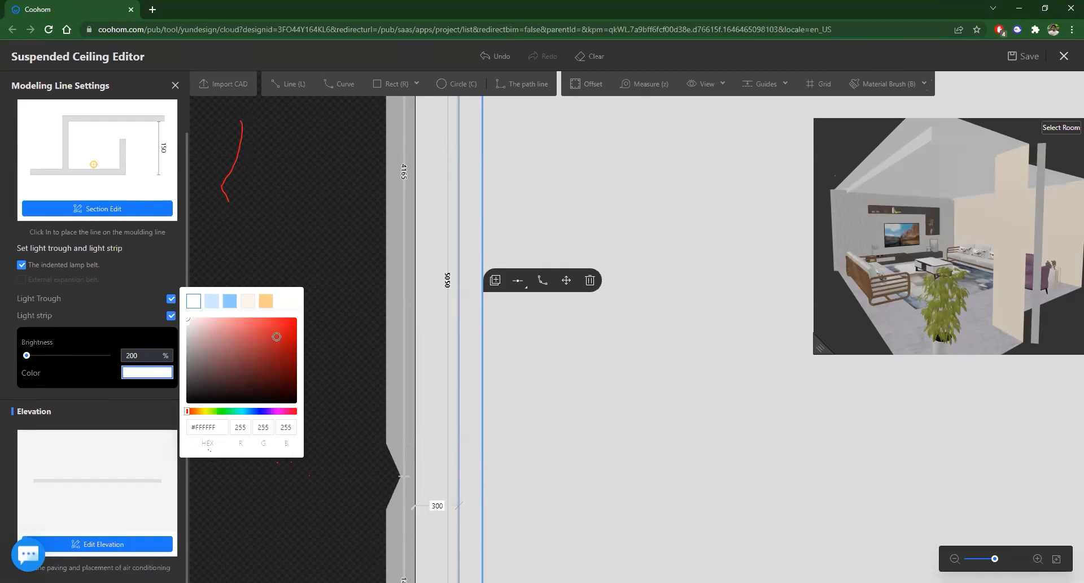
click(277, 337)
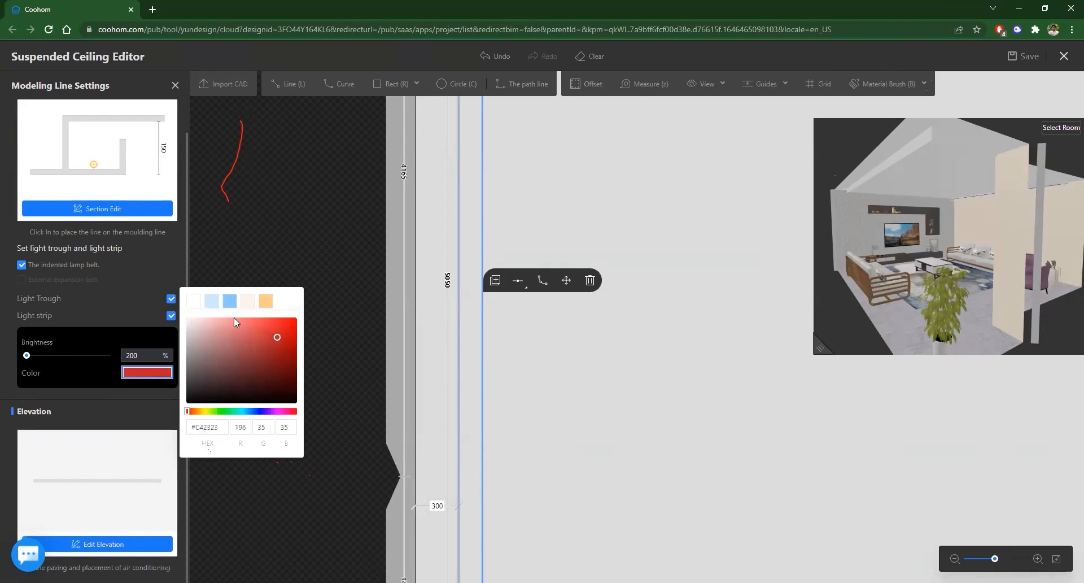
click(266, 307)
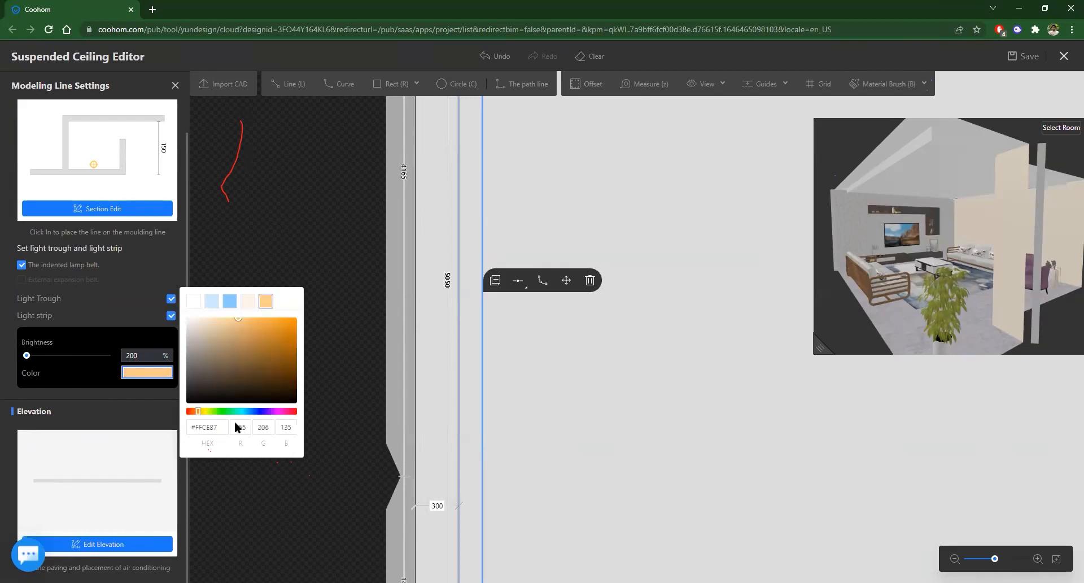
click(291, 532)
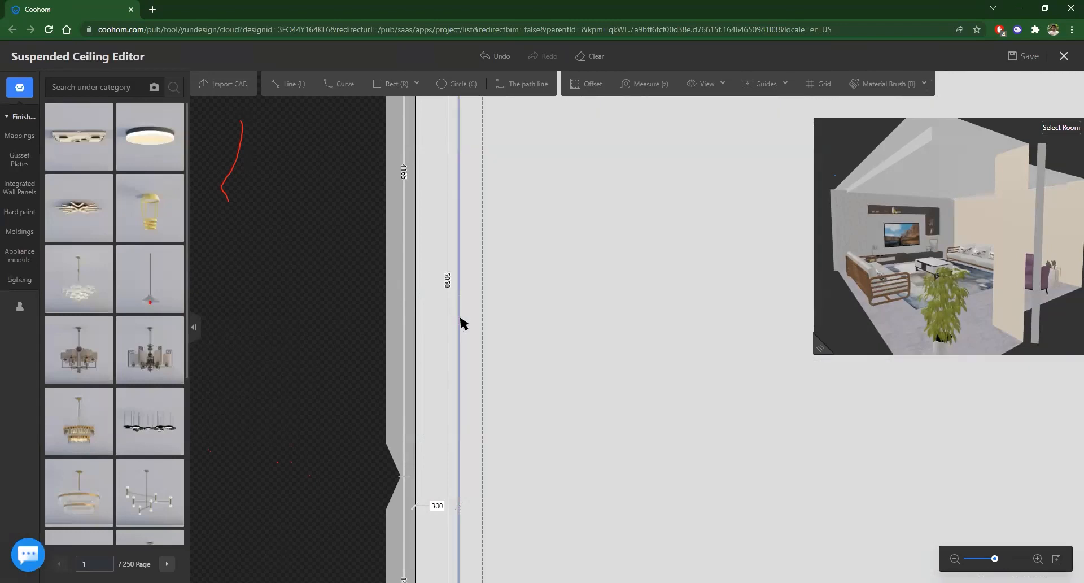
Step: Duplicate the lit edge's lamp belt onto the five remaining edges of the inner ceiling outline, including the window alcove
scroll(364, 341, down, 3)
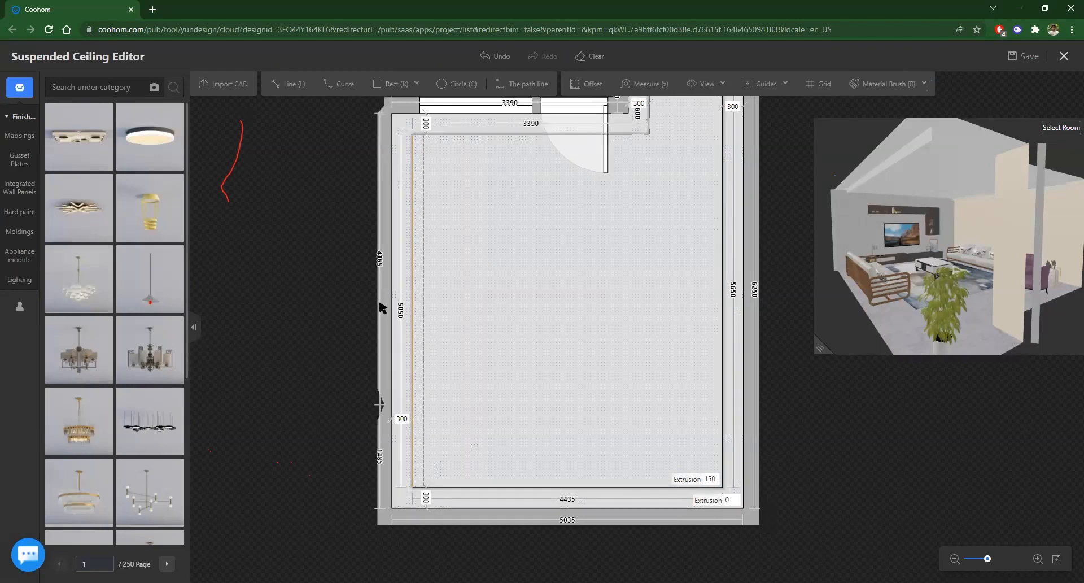
scroll(395, 436, down, 3)
scroll(474, 171, up, 3)
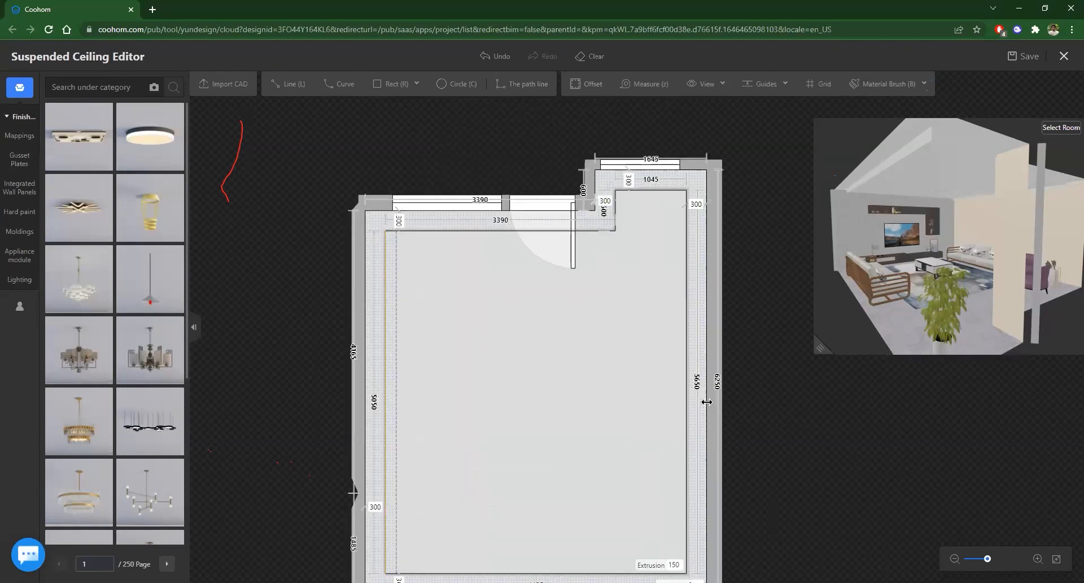
scroll(474, 344, down, 2)
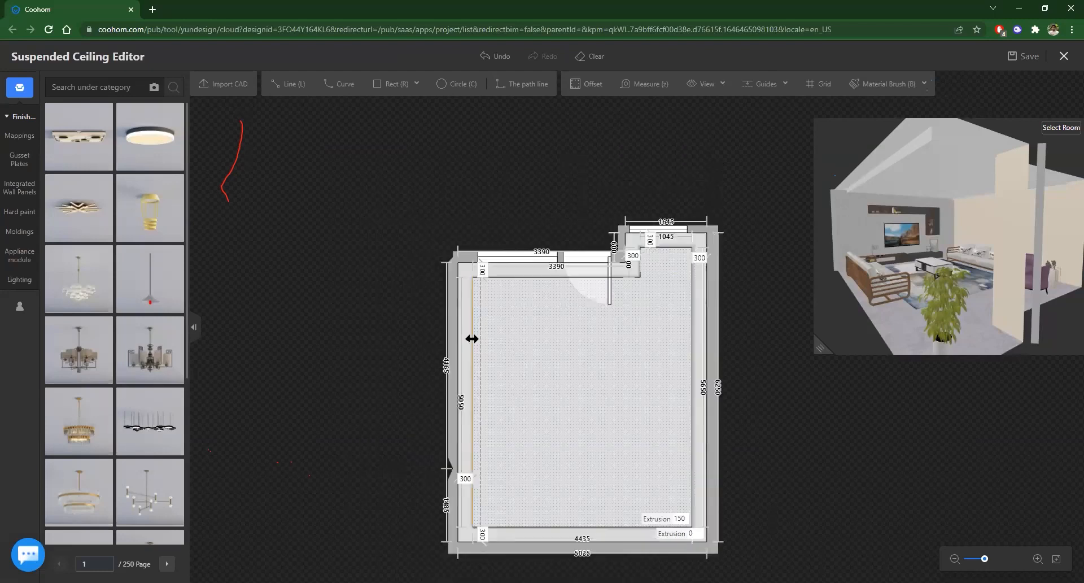
click(472, 338)
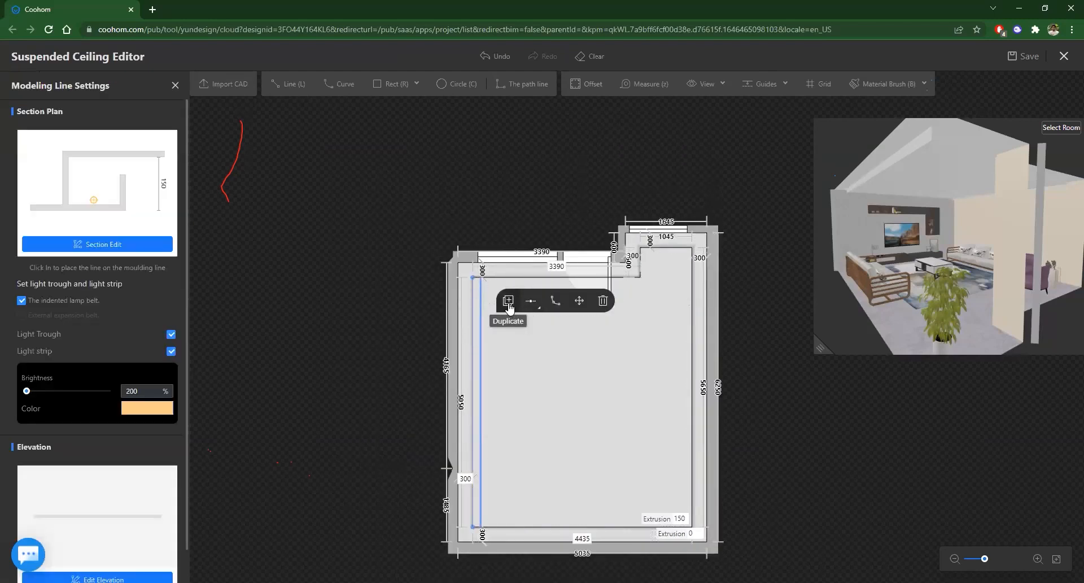
click(509, 304)
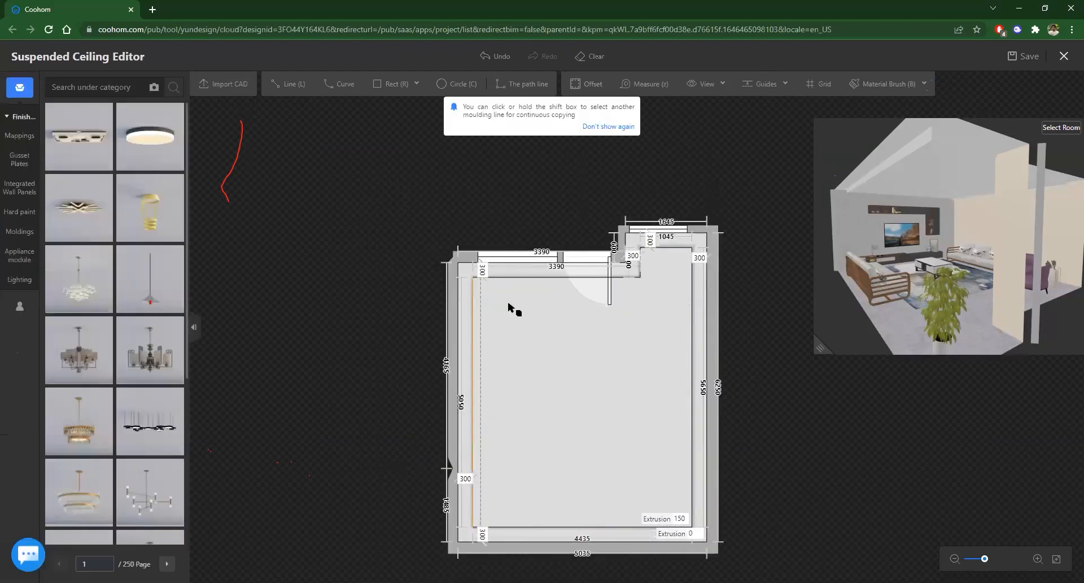
click(531, 528)
click(694, 417)
click(674, 248)
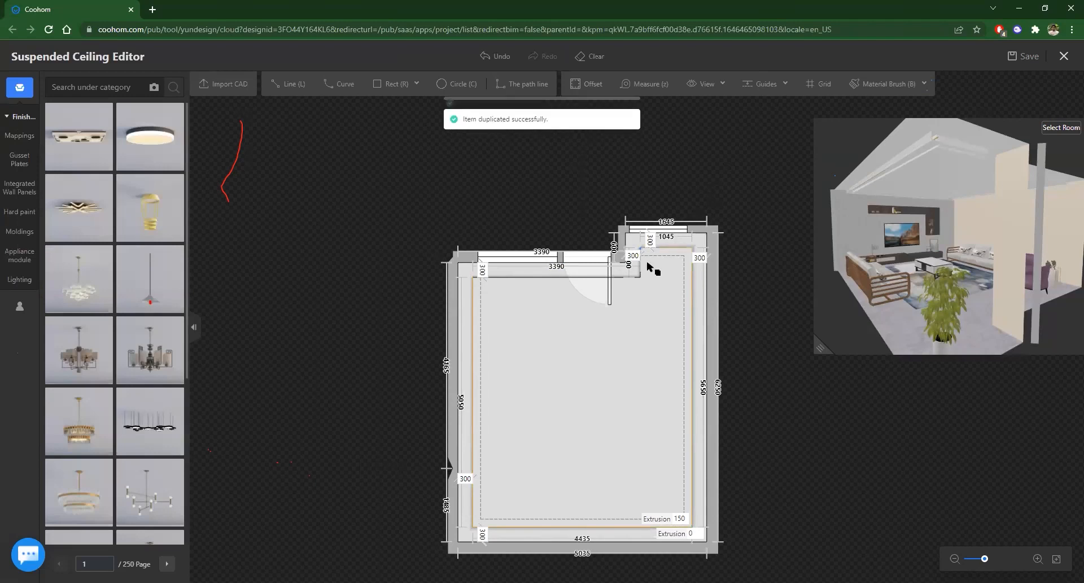
click(644, 265)
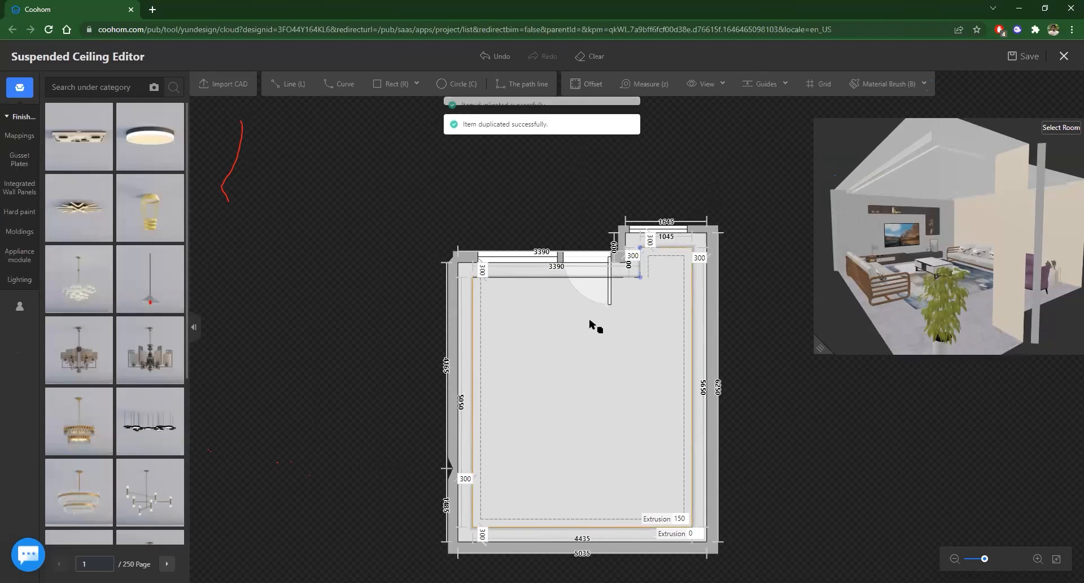
click(552, 278)
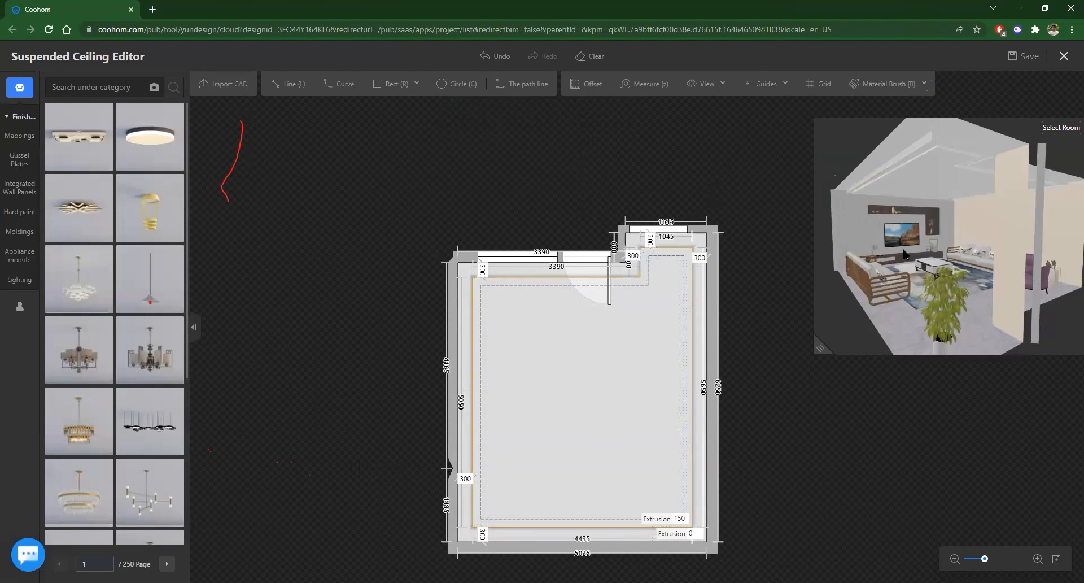
Step: Inspect the light trough around the ceiling in an enlarged 3D preview, then shrink the preview again
drag(823, 348, 808, 380)
drag(863, 246, 886, 212)
scroll(877, 151, up, 4)
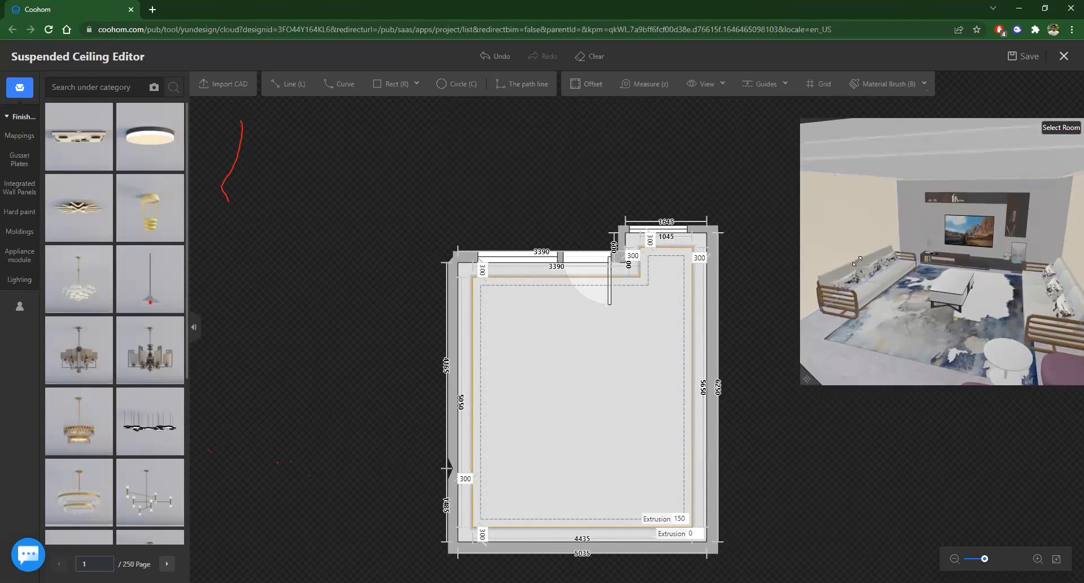
drag(806, 379, 587, 532)
scroll(752, 314, down, 5)
drag(649, 249, 678, 263)
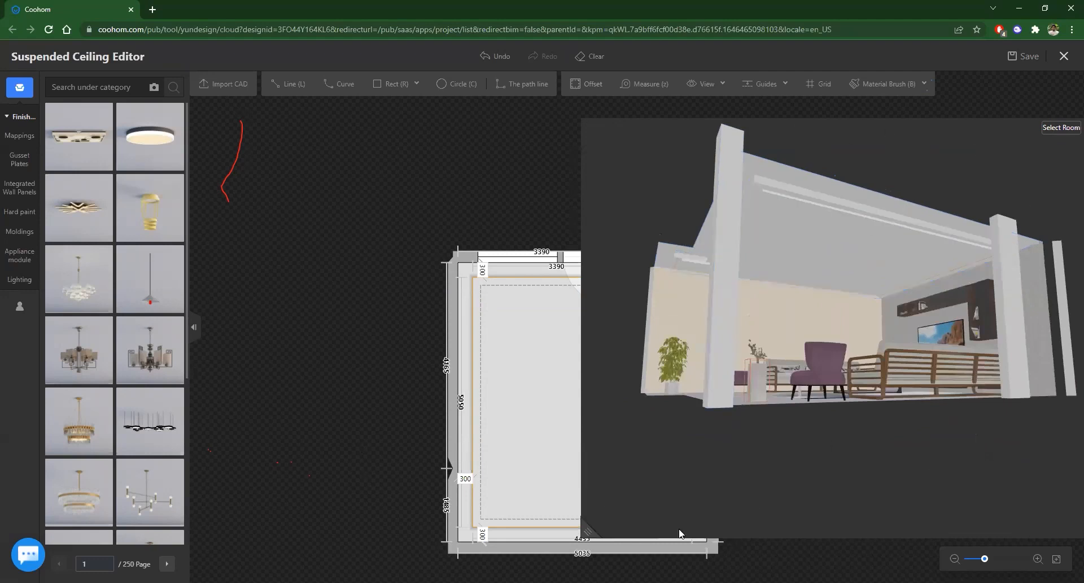
drag(588, 535, 826, 332)
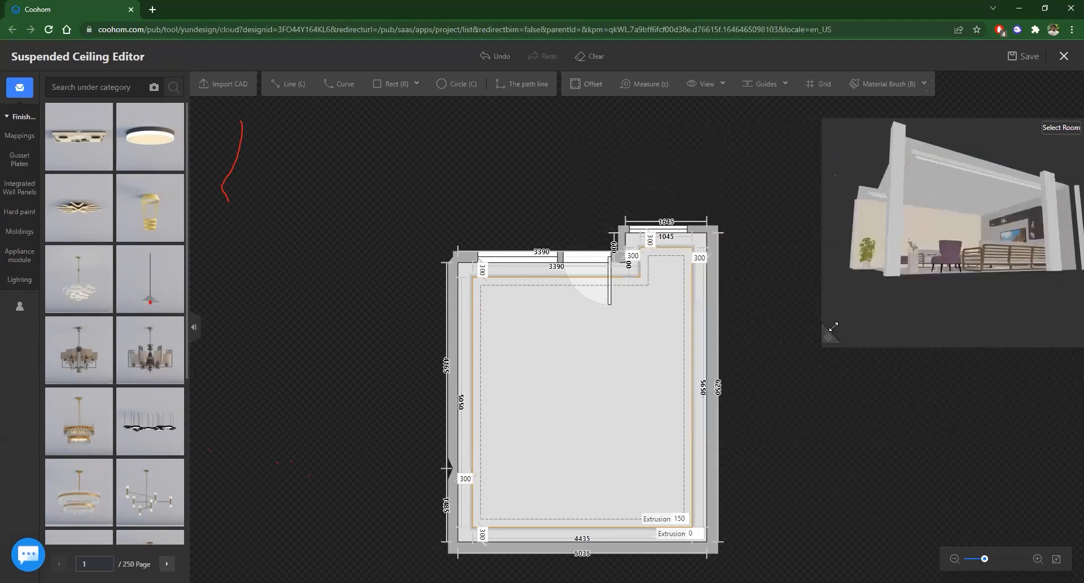
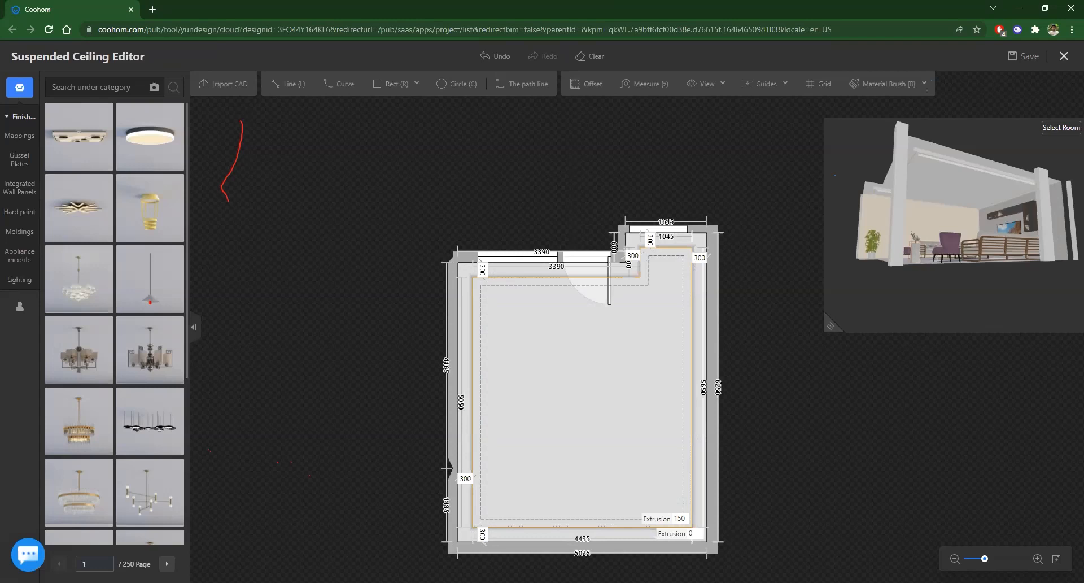
Step: Place the eight-arm brass chandelier with white shades from the Chandelier lighting category near the centre of the inner ceiling
click(19, 280)
click(104, 111)
click(99, 131)
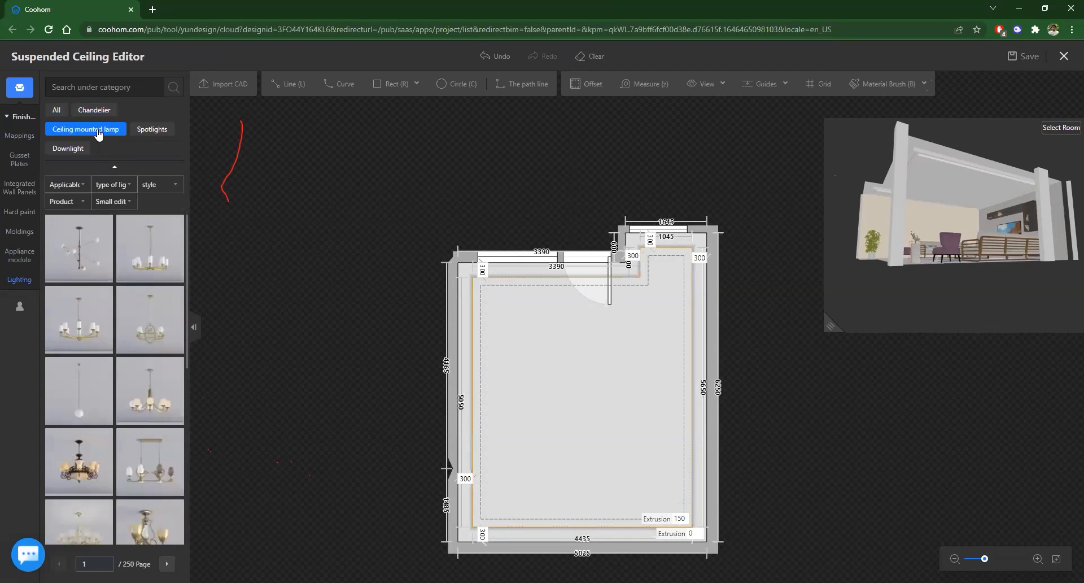
click(152, 130)
click(67, 148)
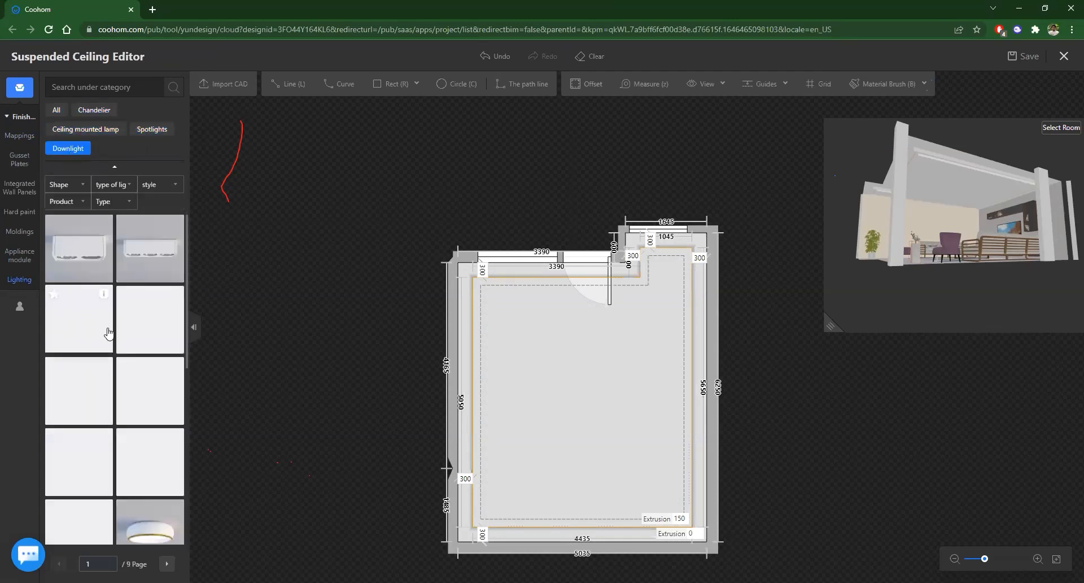
click(94, 111)
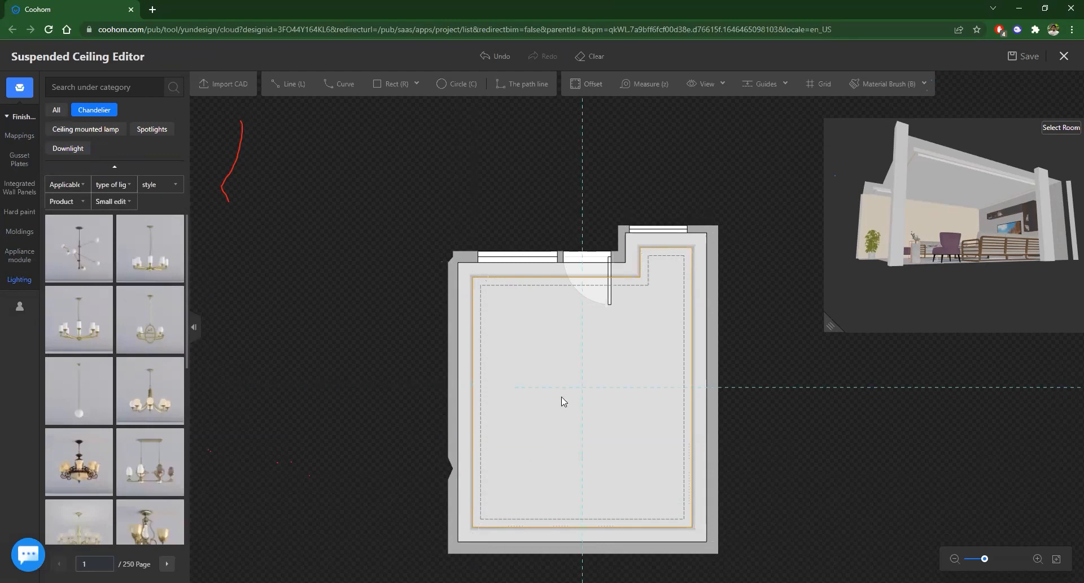
click(92, 329)
click(583, 402)
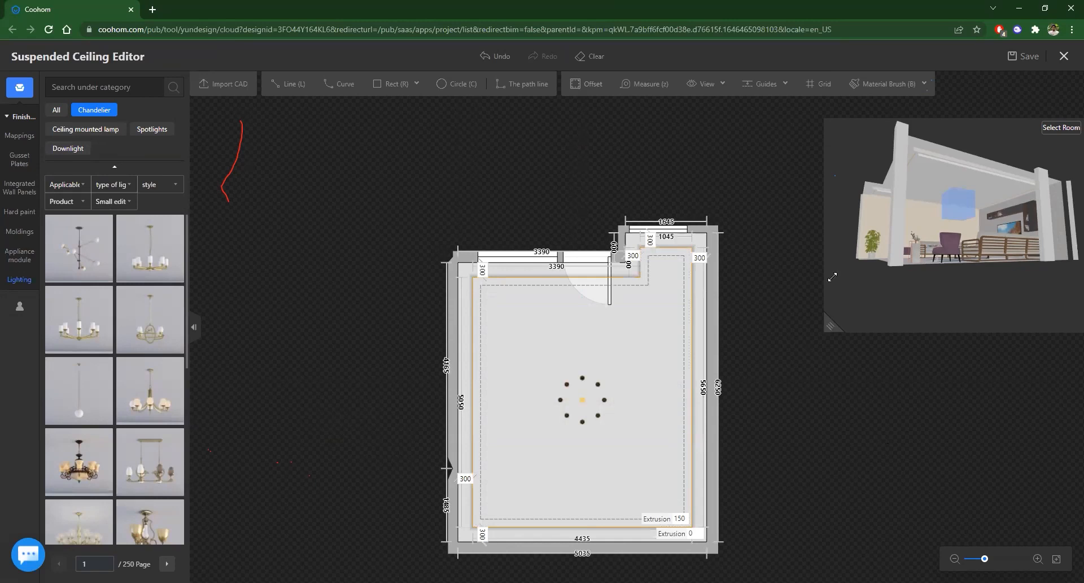
Step: Check how the chandelier hangs in the room by enlarging the 3D preview, orbiting around it and shrinking the preview
click(830, 327)
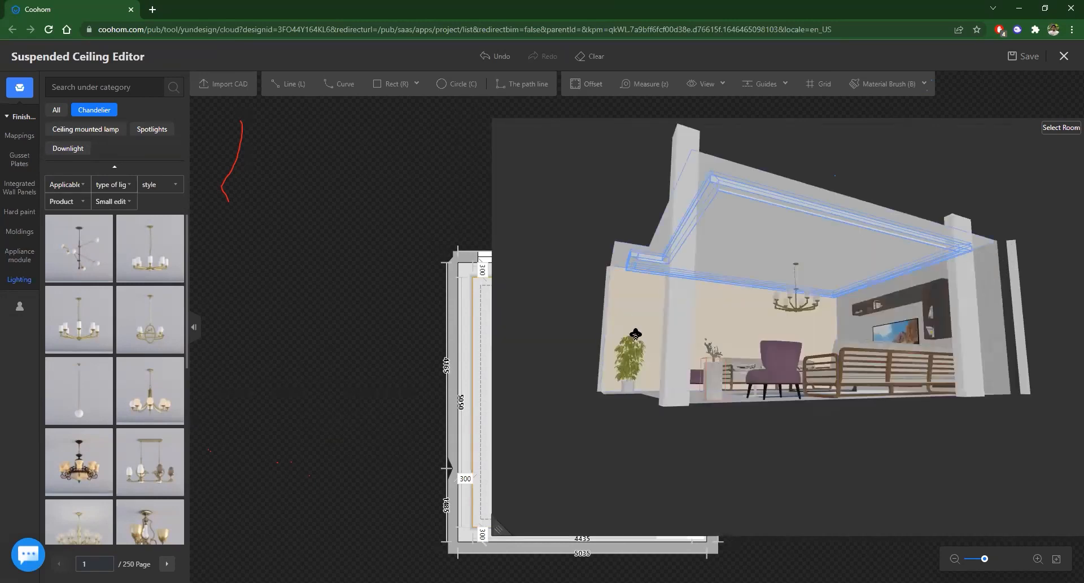
scroll(676, 320, up, 2)
scroll(863, 329, up, 3)
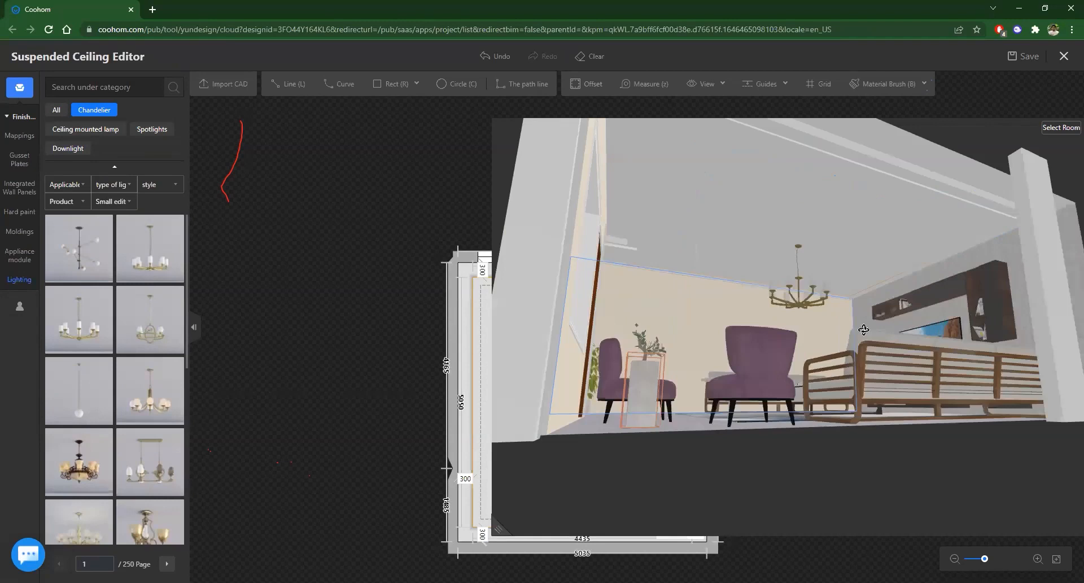
drag(865, 330, 717, 424)
drag(900, 338, 650, 358)
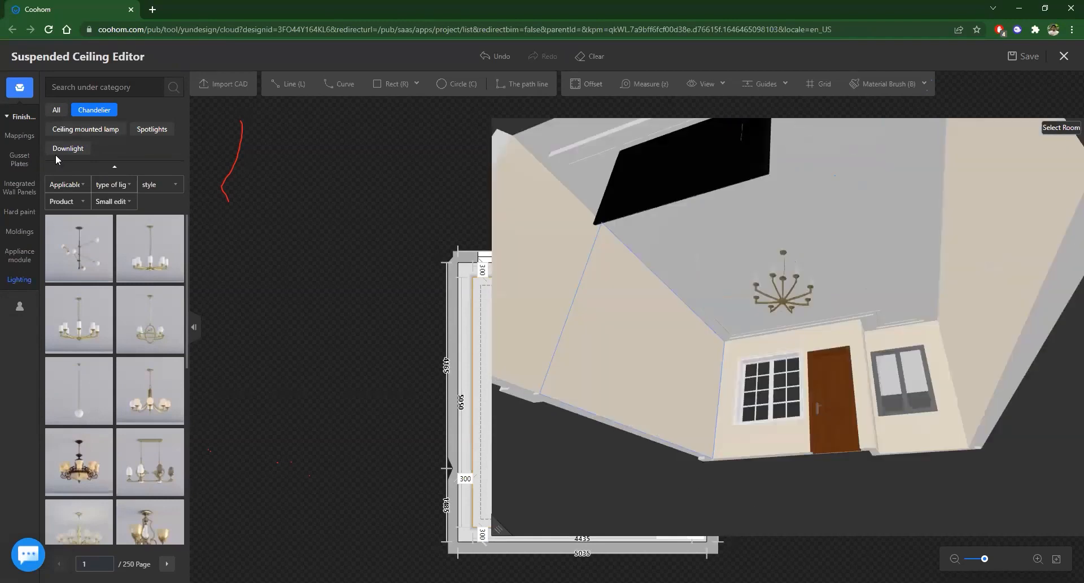
drag(864, 330, 717, 350)
drag(500, 529, 900, 338)
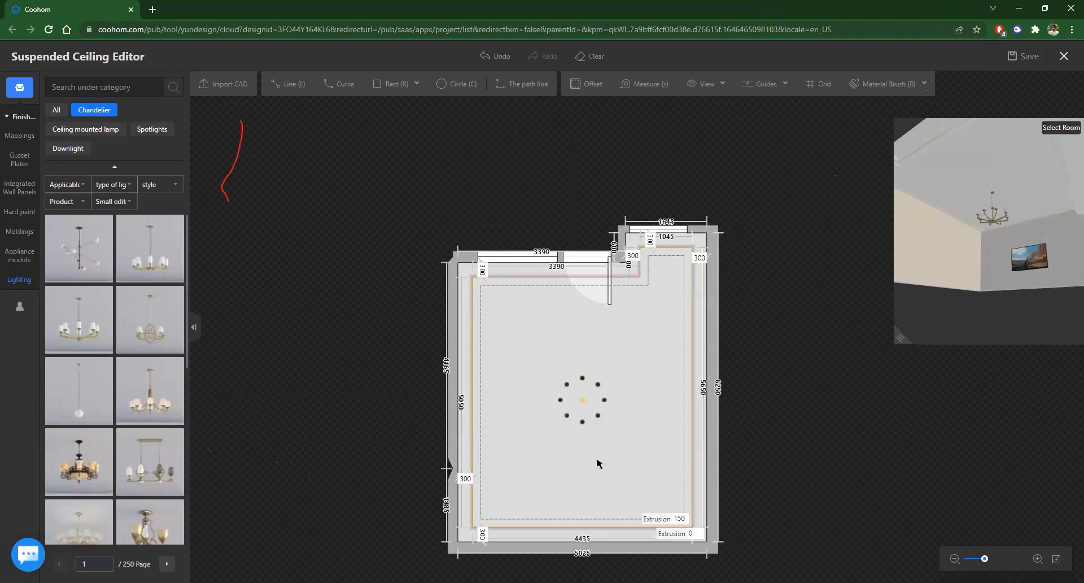
Step: Place the small round downlight from the Favorites in the inner ceiling's corner near the wide window
click(52, 149)
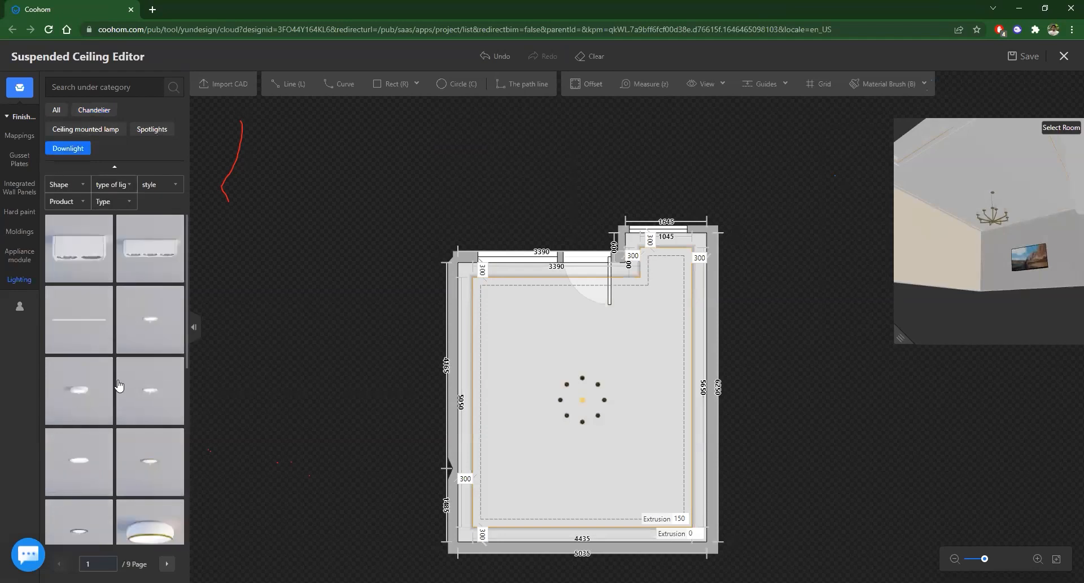
click(153, 130)
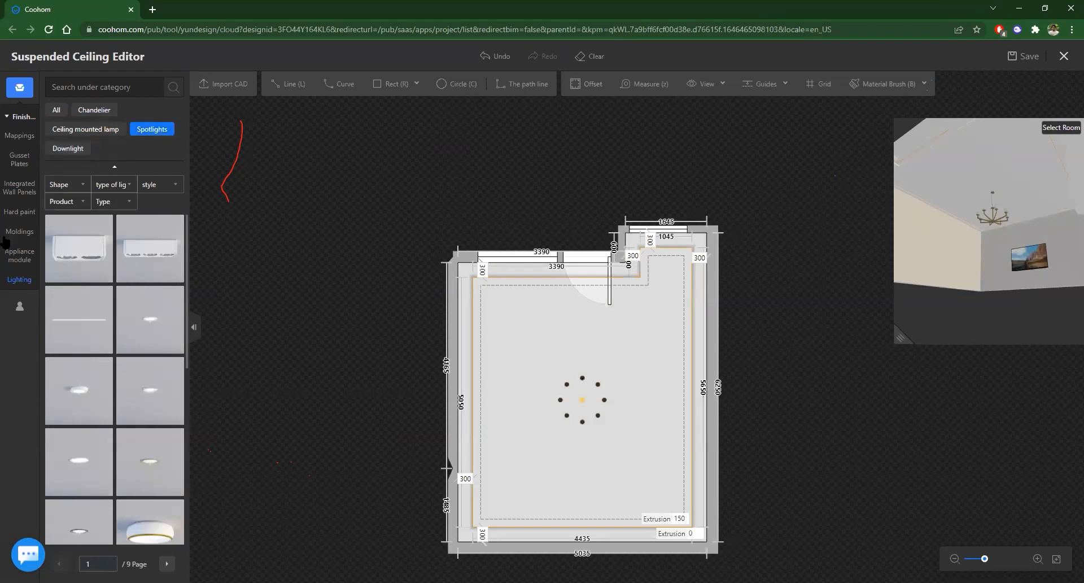
click(19, 305)
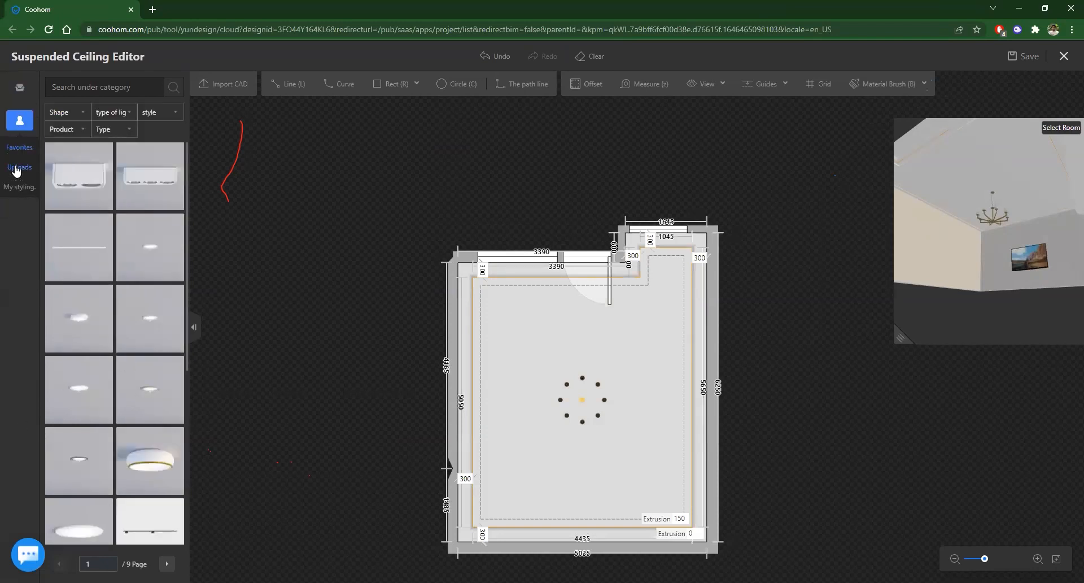
click(16, 167)
click(20, 149)
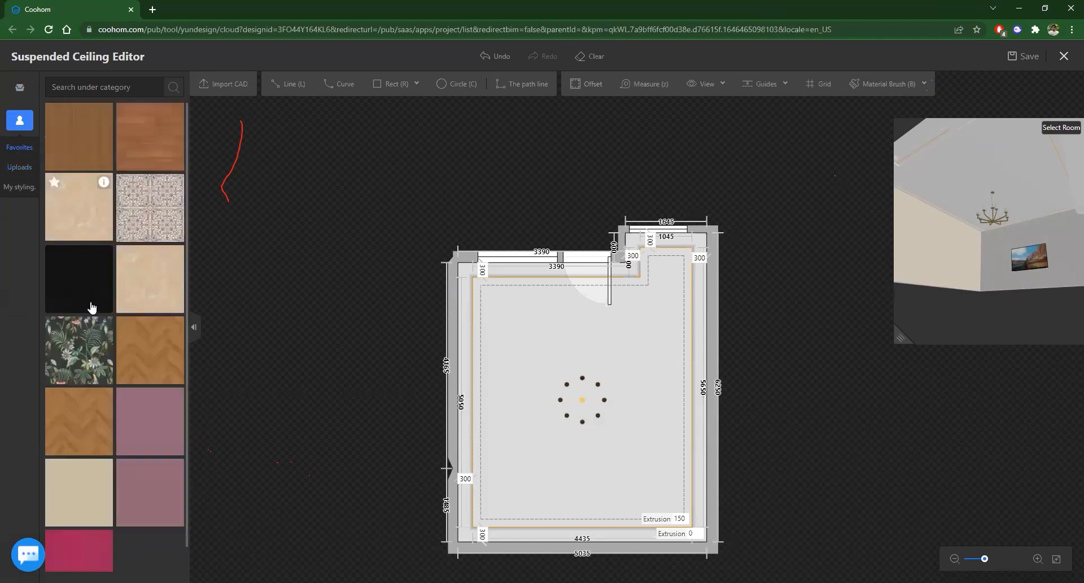
scroll(151, 472, down, 1)
click(151, 471)
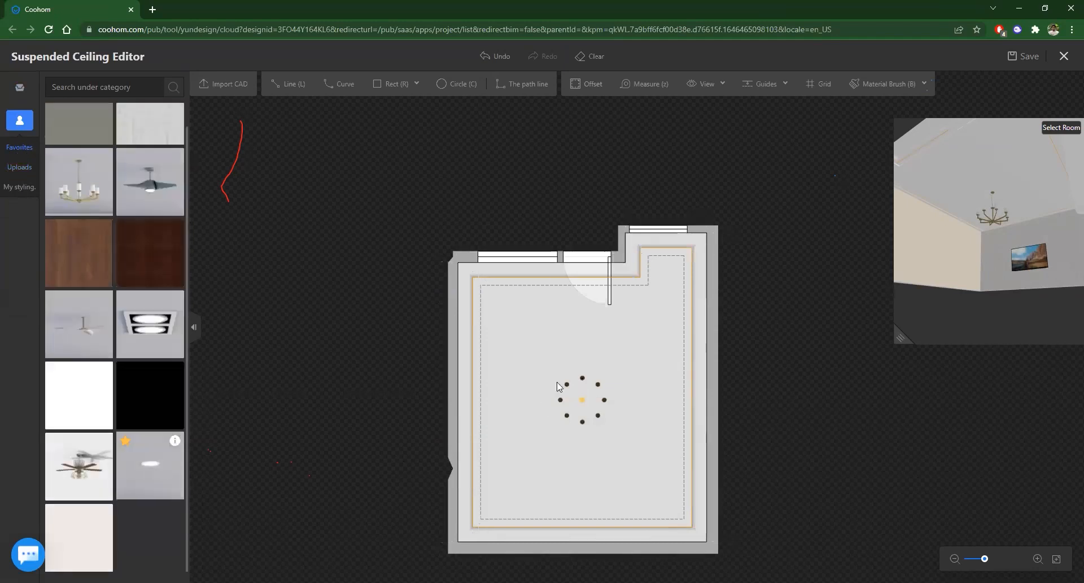
click(506, 304)
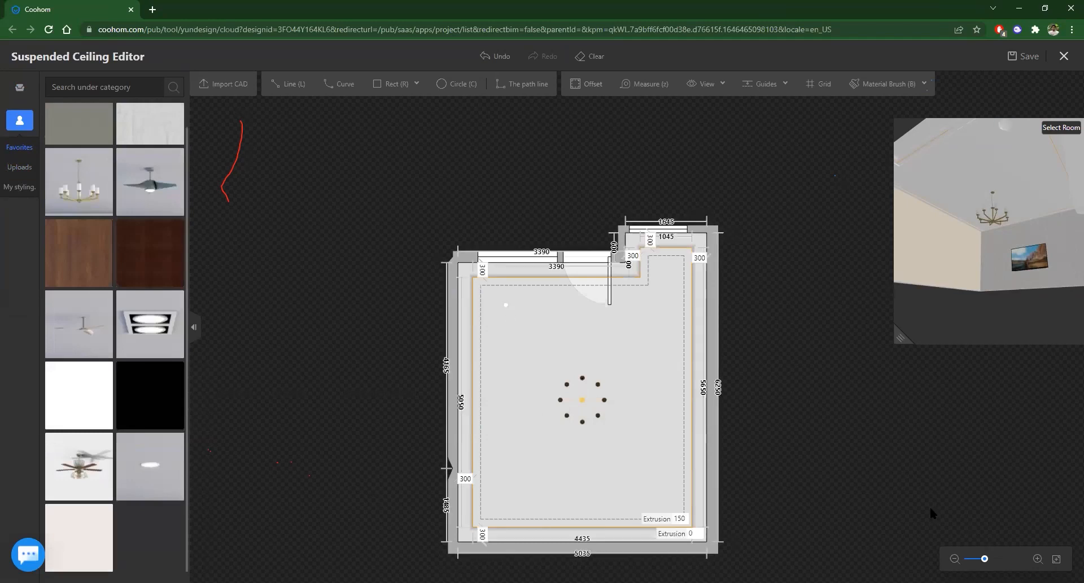
Step: Array the downlight across the whole inner ceiling by quantity, with 4 on the X axis and 4 on the Y axis
scroll(773, 533, up, 2)
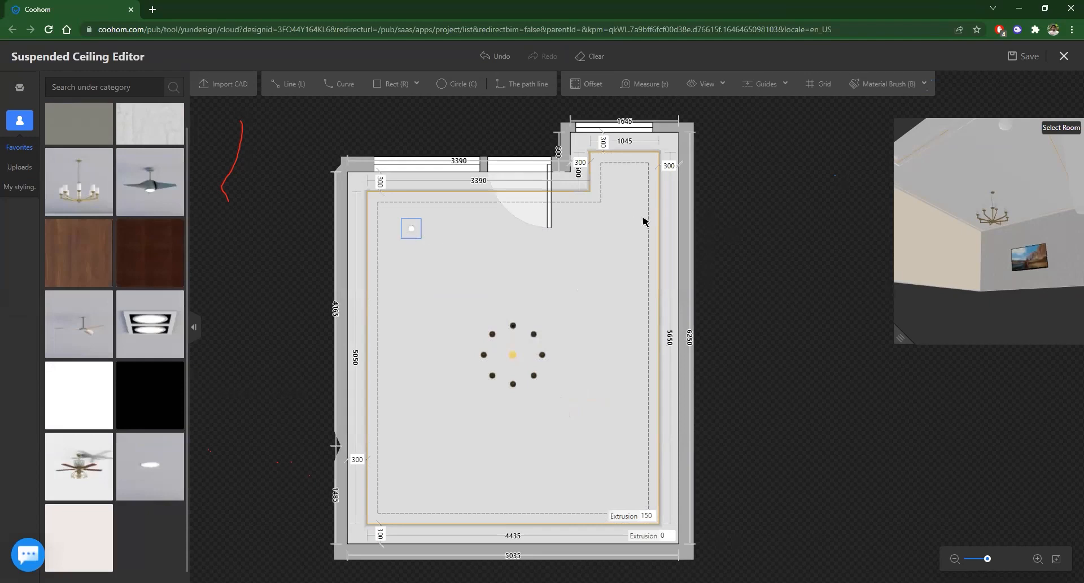
click(412, 229)
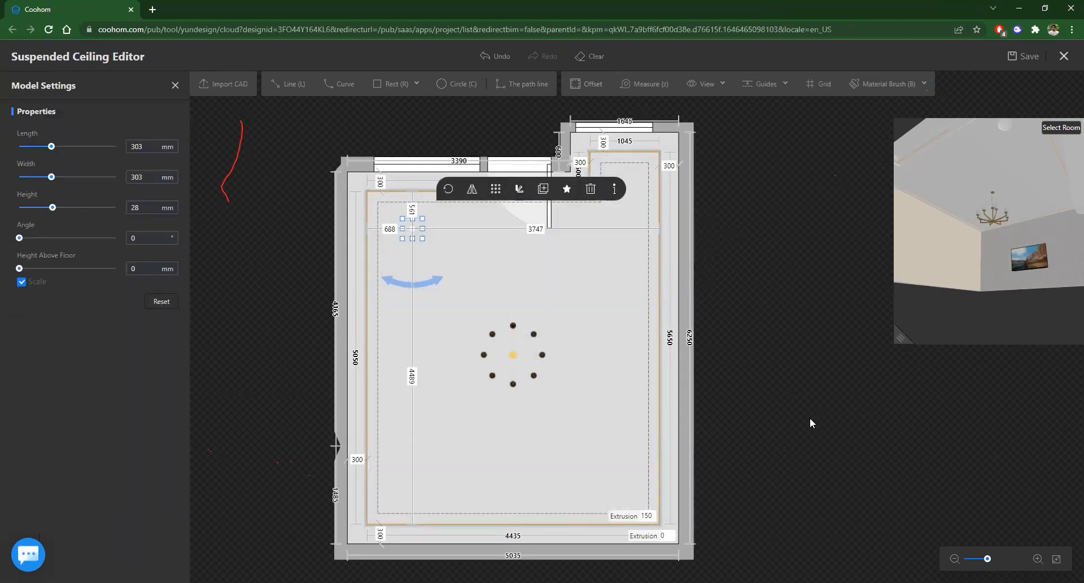
click(420, 240)
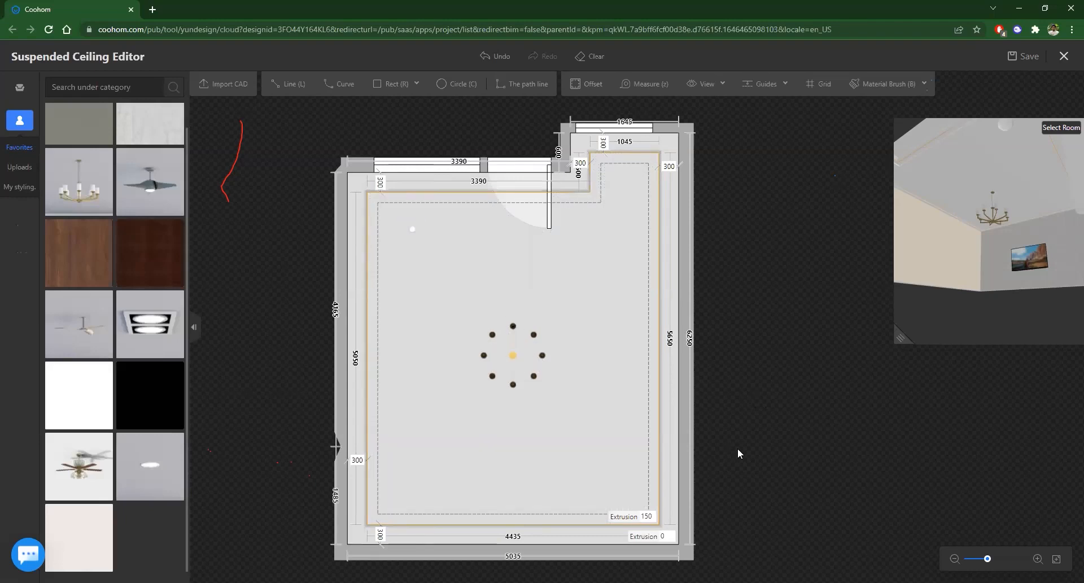
click(416, 231)
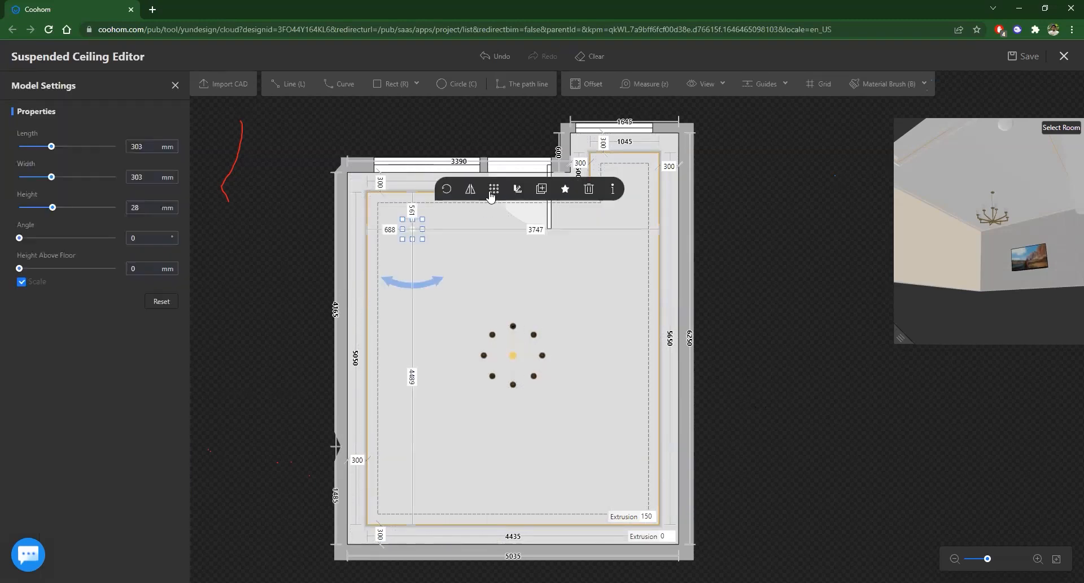
click(491, 194)
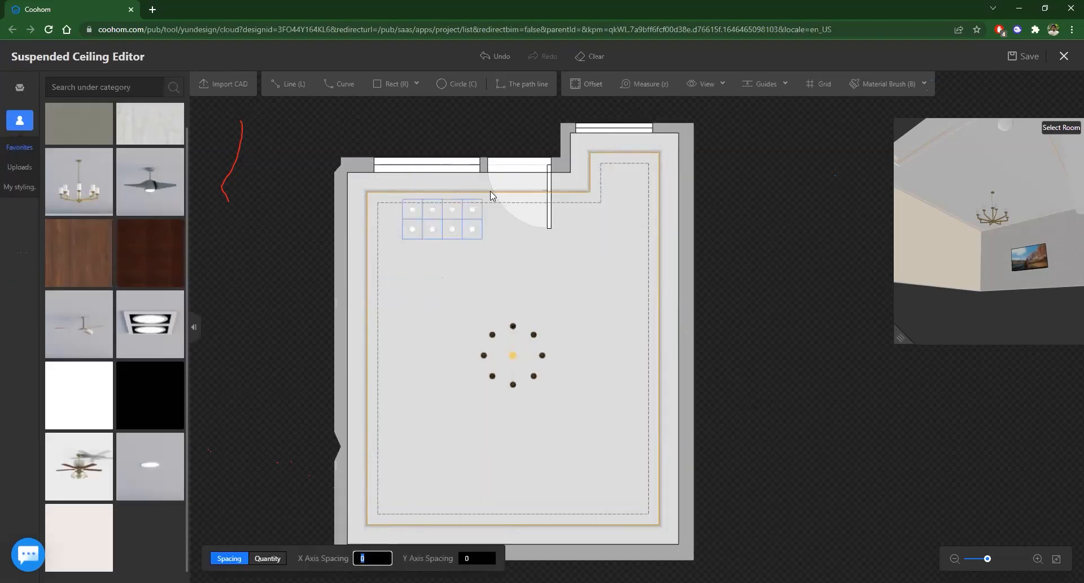
click(587, 462)
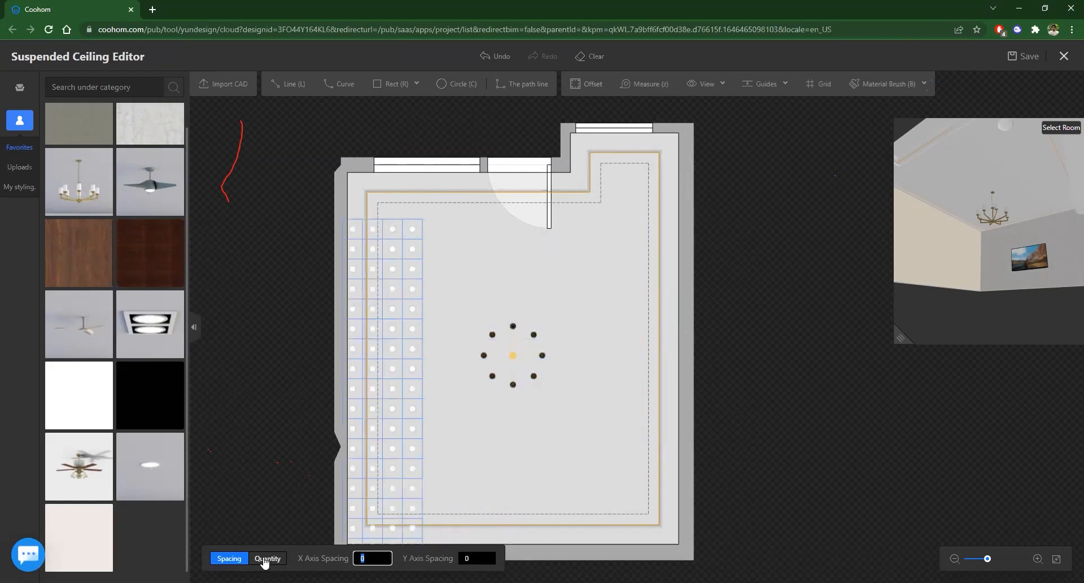
click(267, 558)
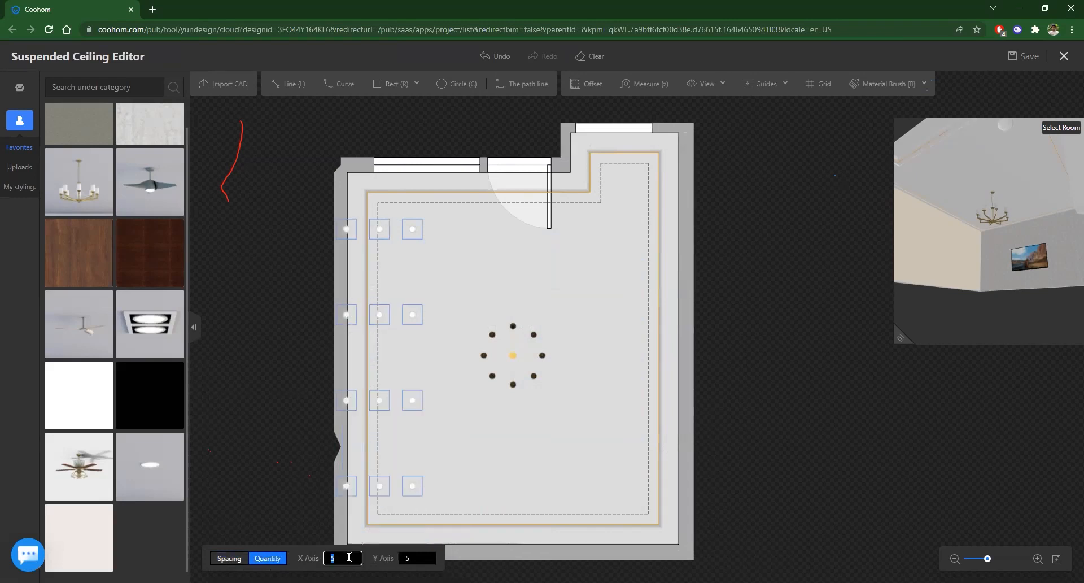
text(4)
key(Tab)
text(4)
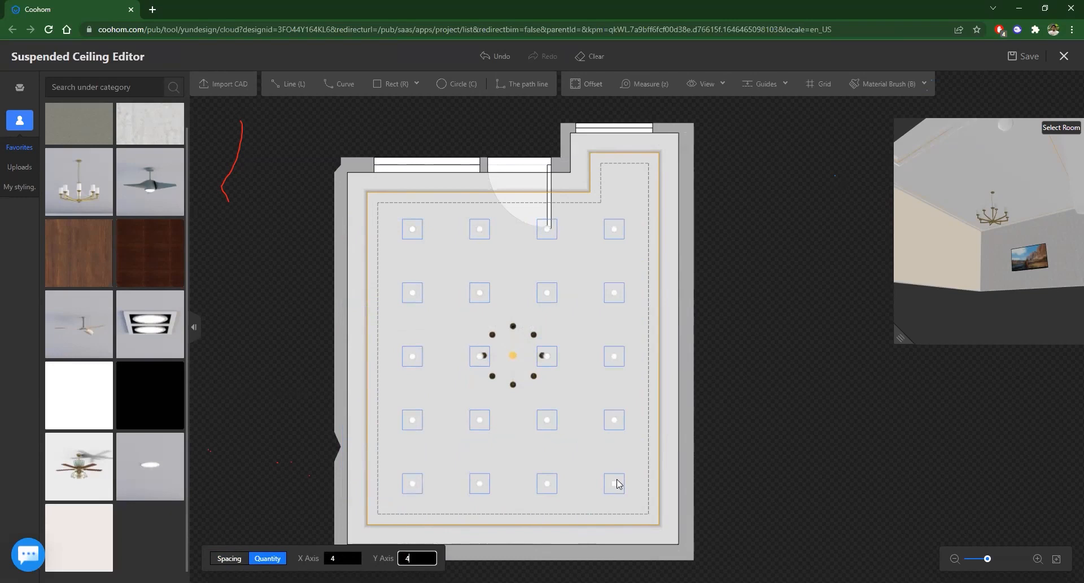
click(848, 474)
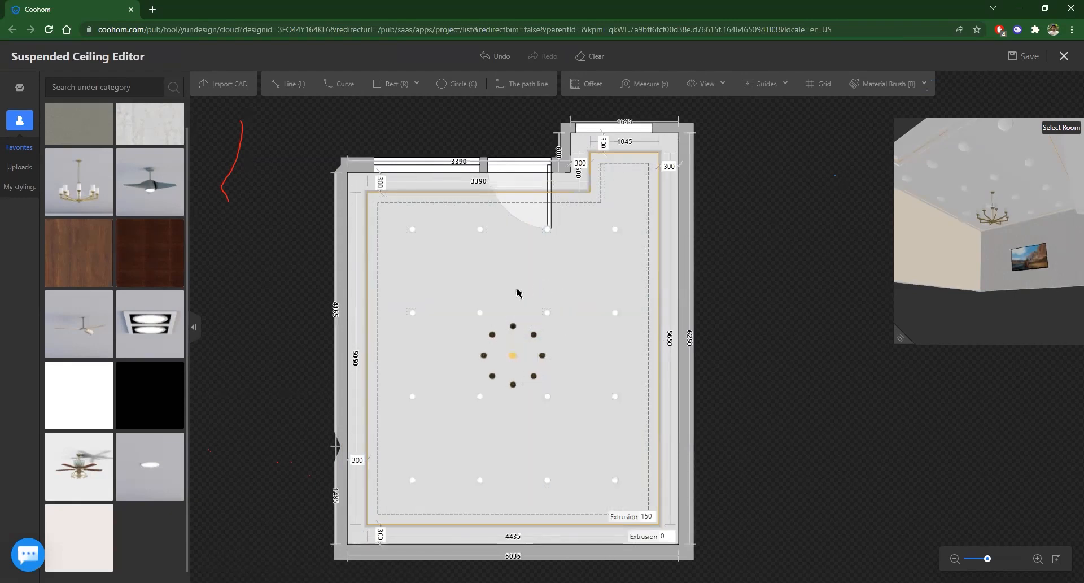
Step: Delete the inner downlights surrounding the chandelier, keeping only the outer ring of lights
click(482, 314)
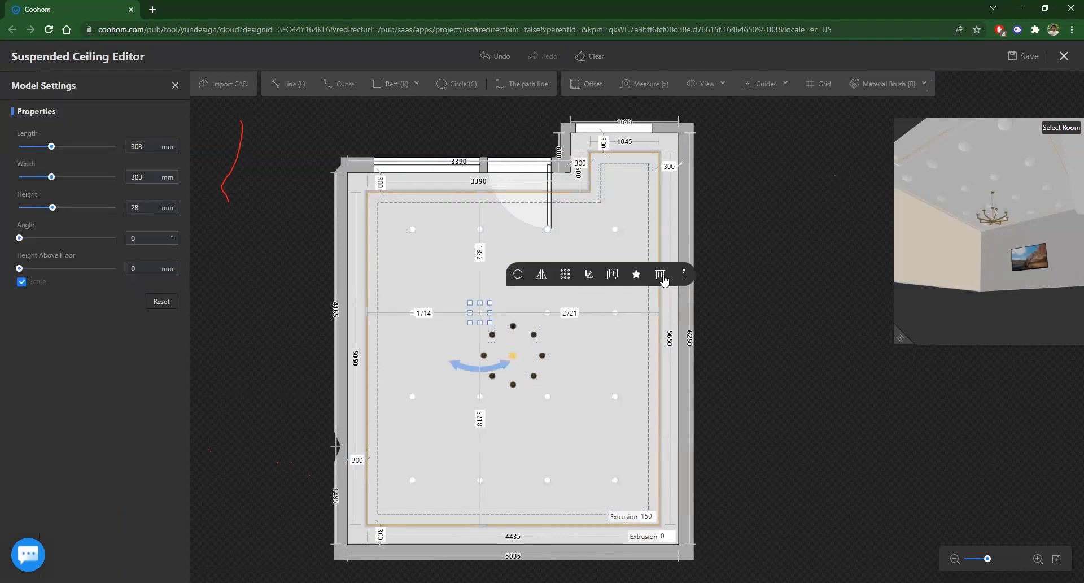
click(661, 274)
click(548, 313)
click(728, 273)
click(483, 397)
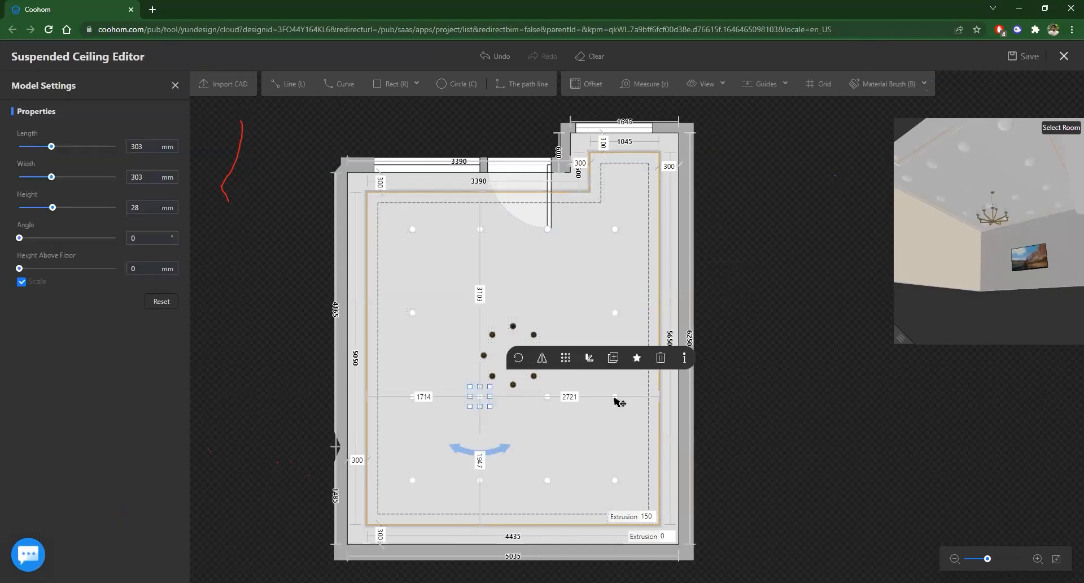
click(661, 358)
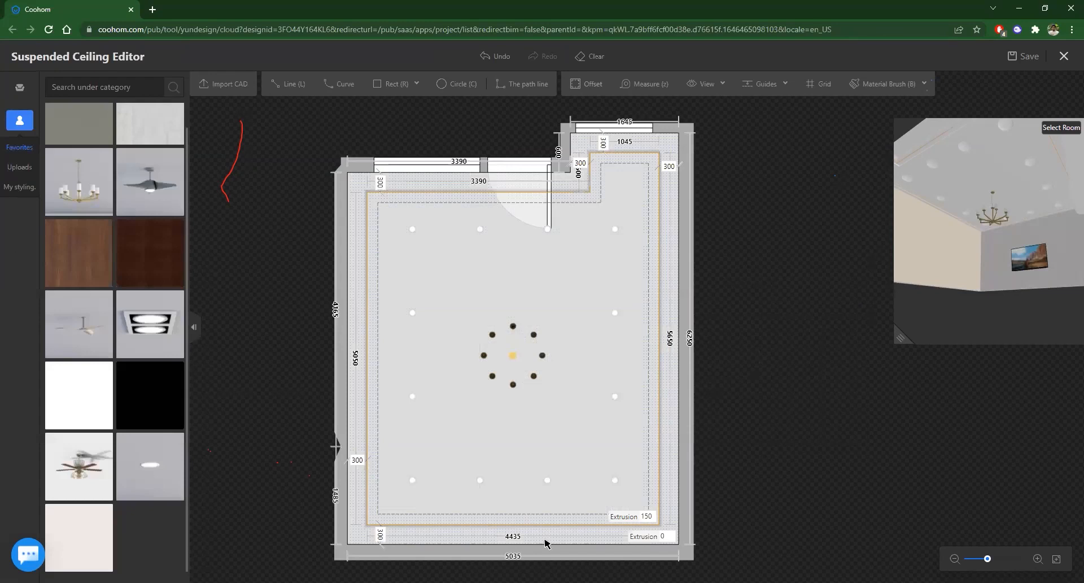
Step: Inspect the downlight ring and chandelier in an enlarged 3D preview, then shrink the preview again
drag(892, 310, 627, 498)
mouse_move(845, 290)
mouse_down()
mouse_move(823, 290)
mouse_move(825, 269)
mouse_move(930, 256)
mouse_move(954, 269)
mouse_move(886, 266)
mouse_up()
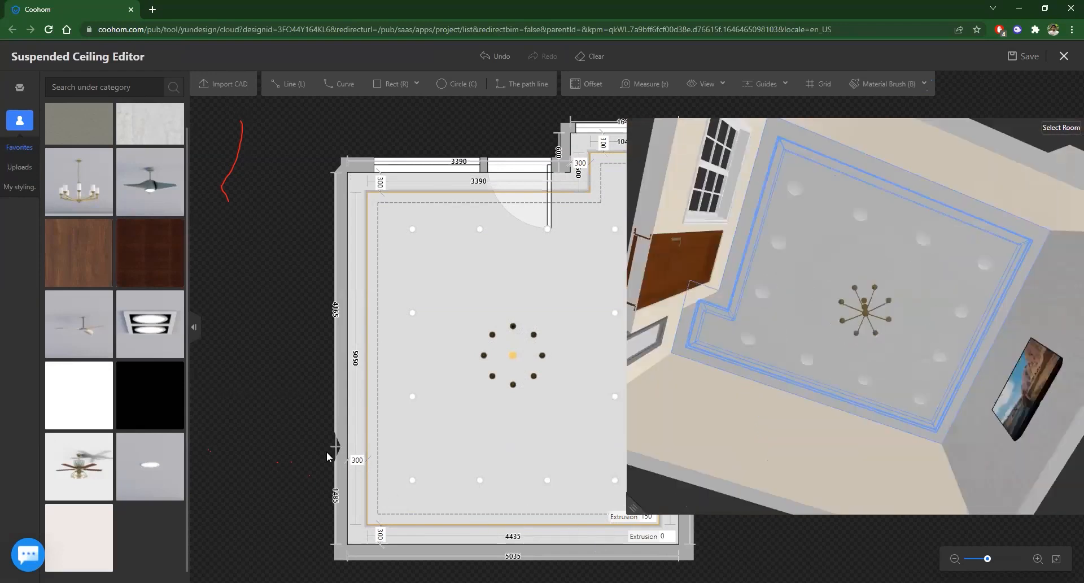
drag(440, 484, 453, 480)
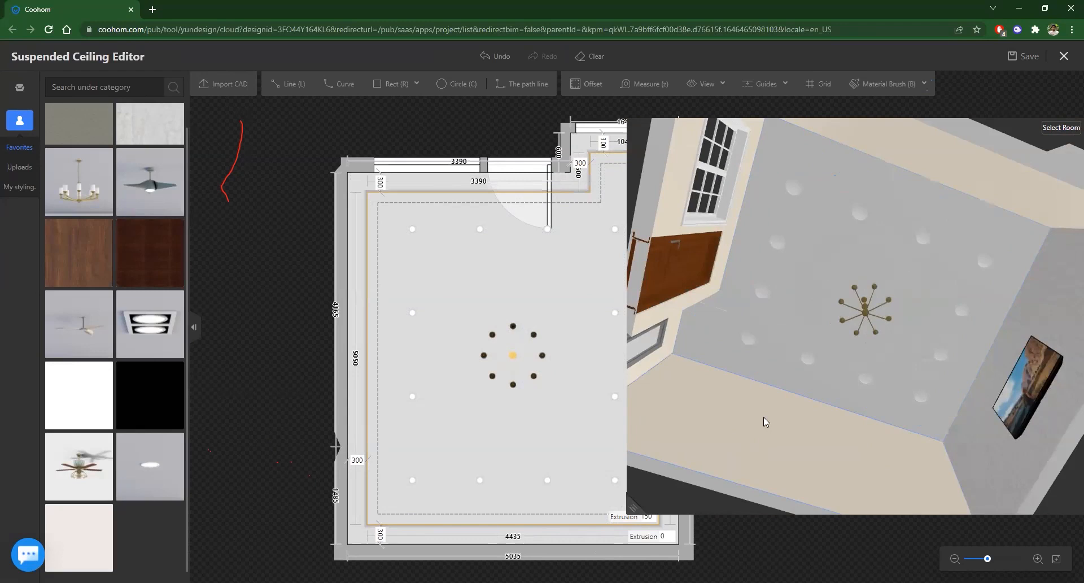
drag(768, 446, 819, 371)
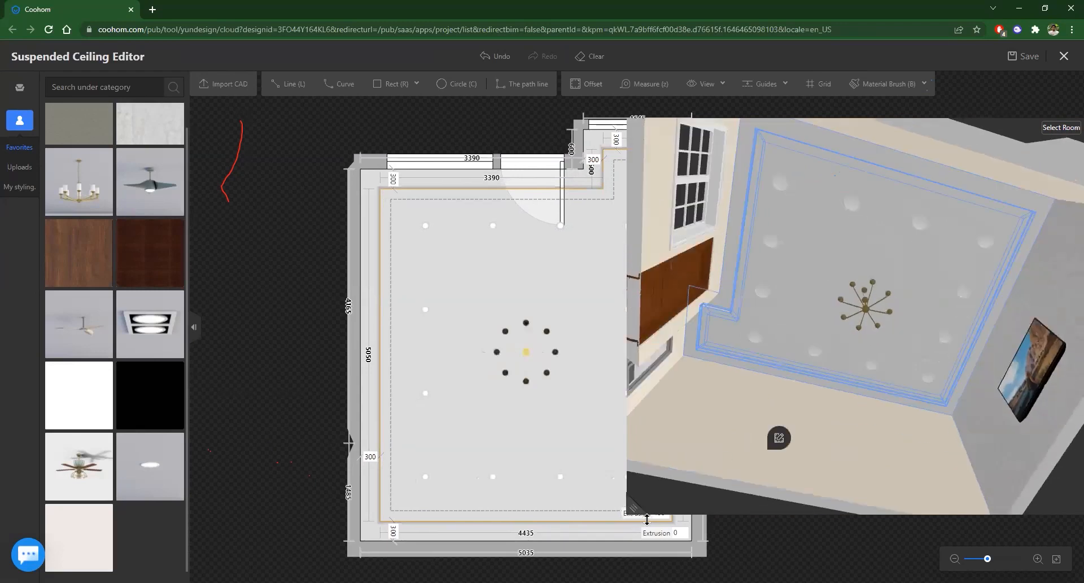
drag(634, 508, 634, 508)
drag(872, 322, 913, 288)
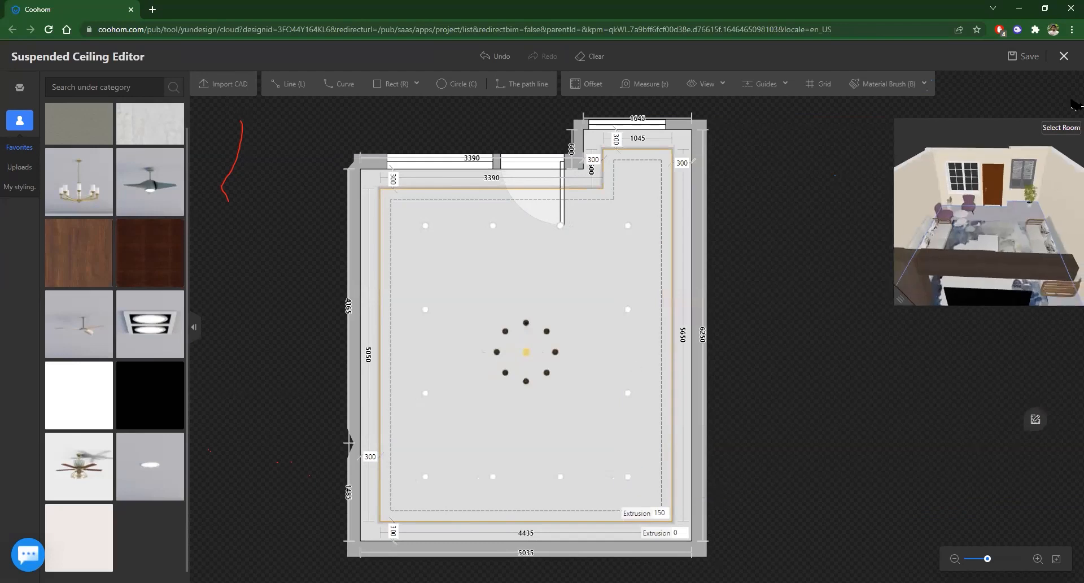
Step: Save the suspended ceiling and return to the room design's 2D floor plan
key(ctrl+s)
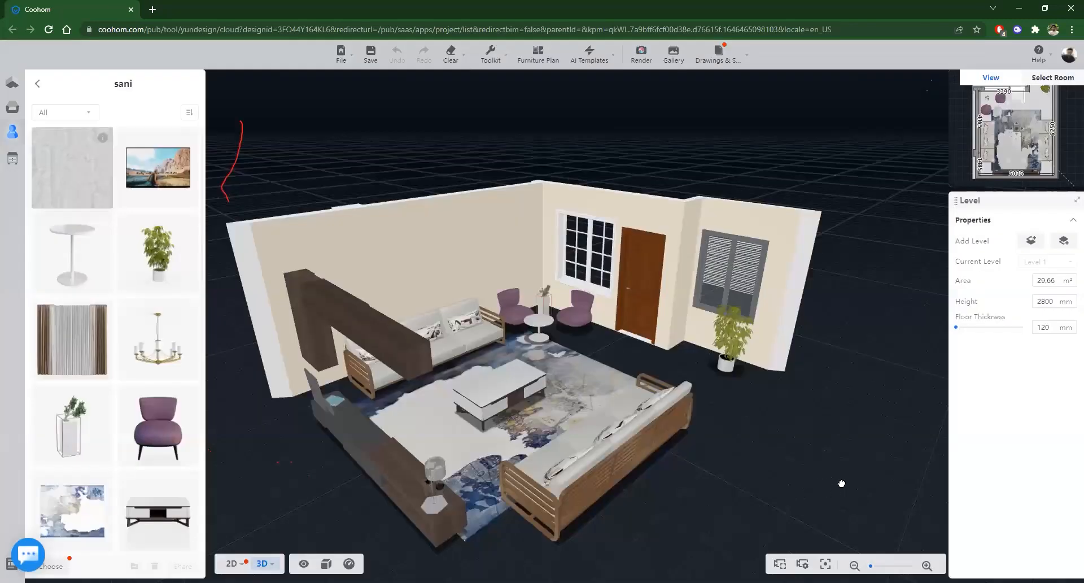
drag(842, 483, 277, 544)
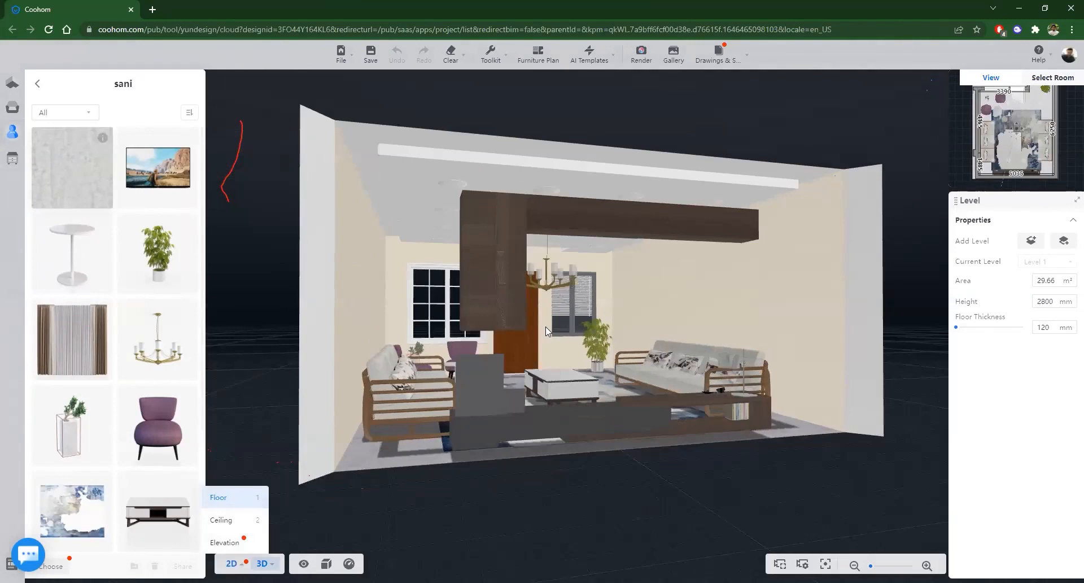
scroll(736, 341, down, 3)
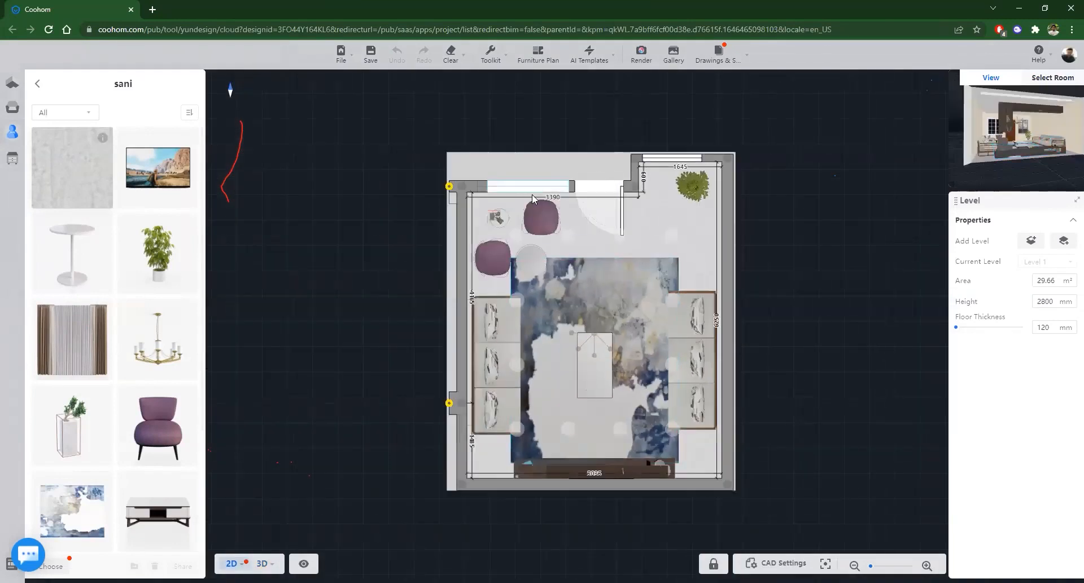
Step: Place the brown and grey curtains from the sani favorites folder along the wall with the wide window
scroll(533, 194, up, 3)
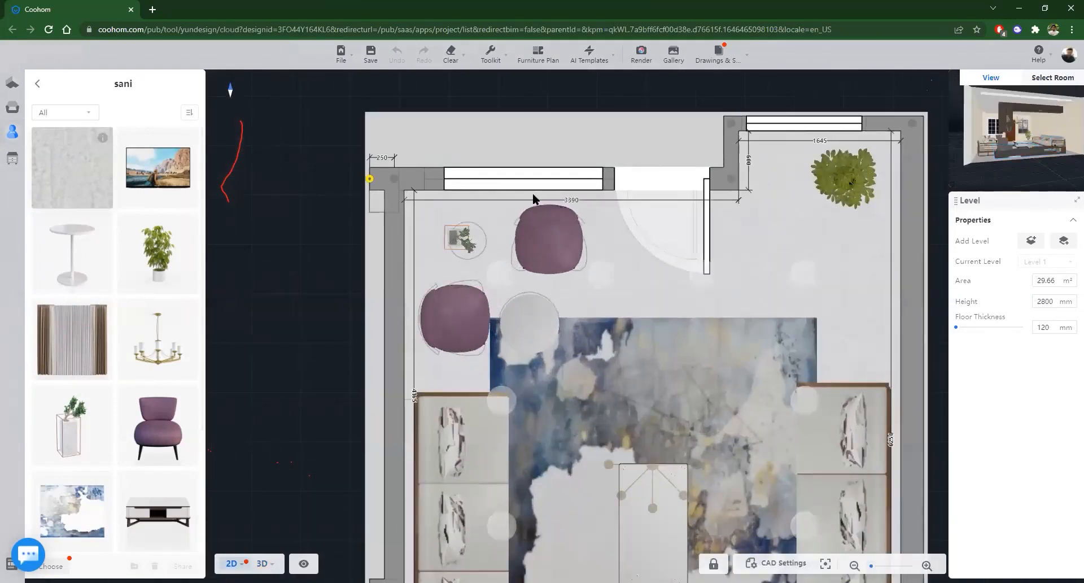
click(68, 339)
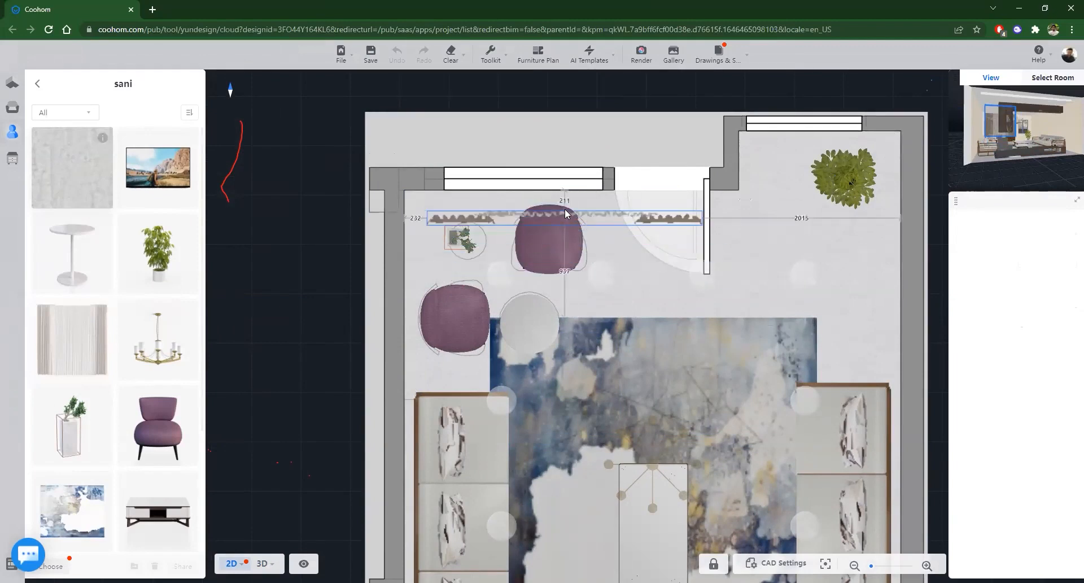
click(565, 213)
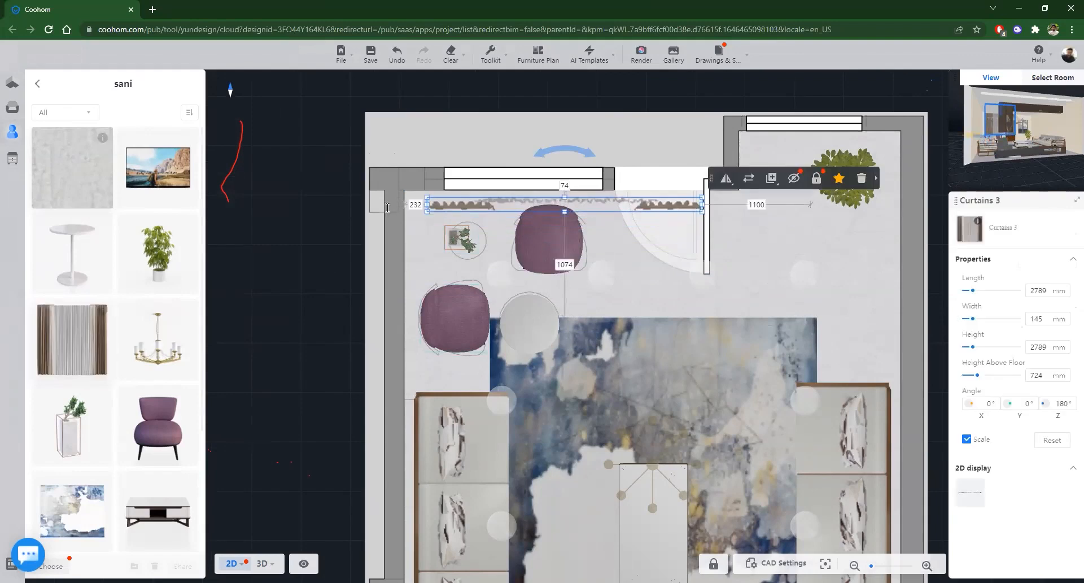
Step: Fit the curtains into the window wall's corner, shortening them to about 2094 mm and setting their gaps to both walls to 0
scroll(387, 208, up, 2)
scroll(412, 204, up, 3)
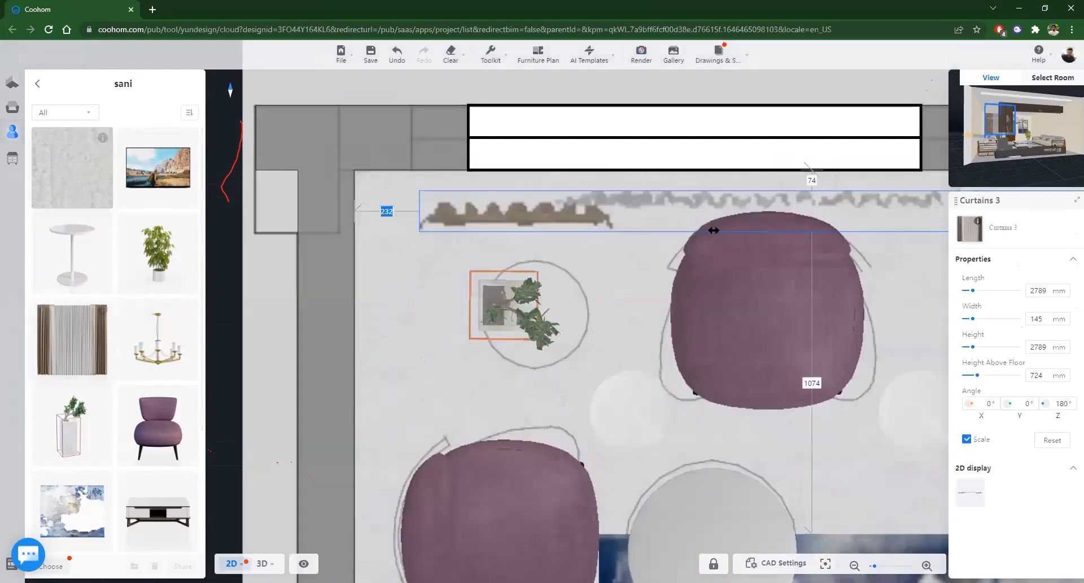
scroll(625, 226, down, 3)
drag(625, 226, 621, 226)
click(480, 207)
text(0)
key(Return)
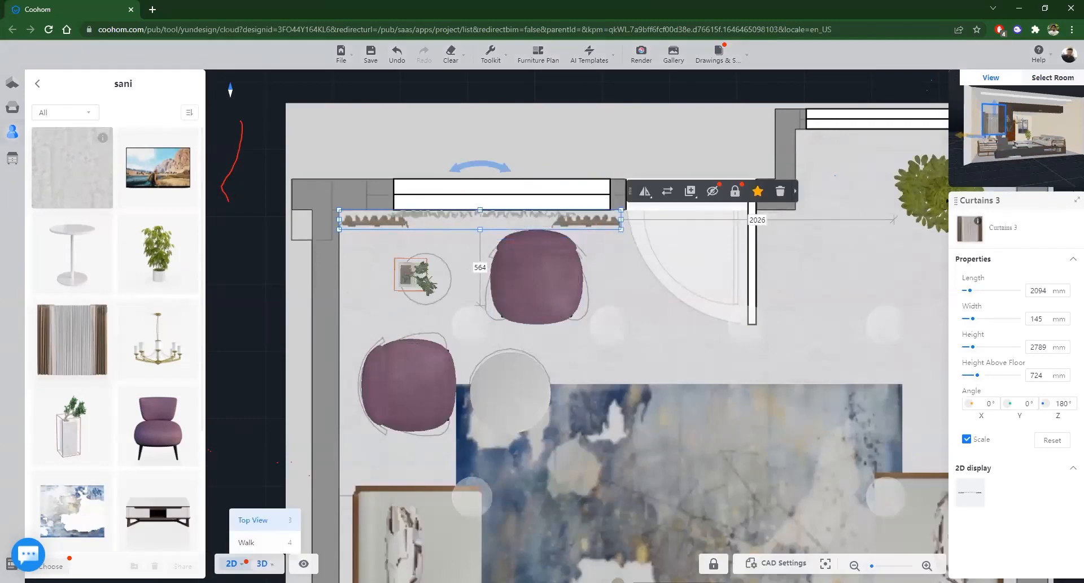
Step: Check the curtains from several sides in 3D and set their height above floor to 0 mm
click(262, 563)
drag(551, 492, 662, 503)
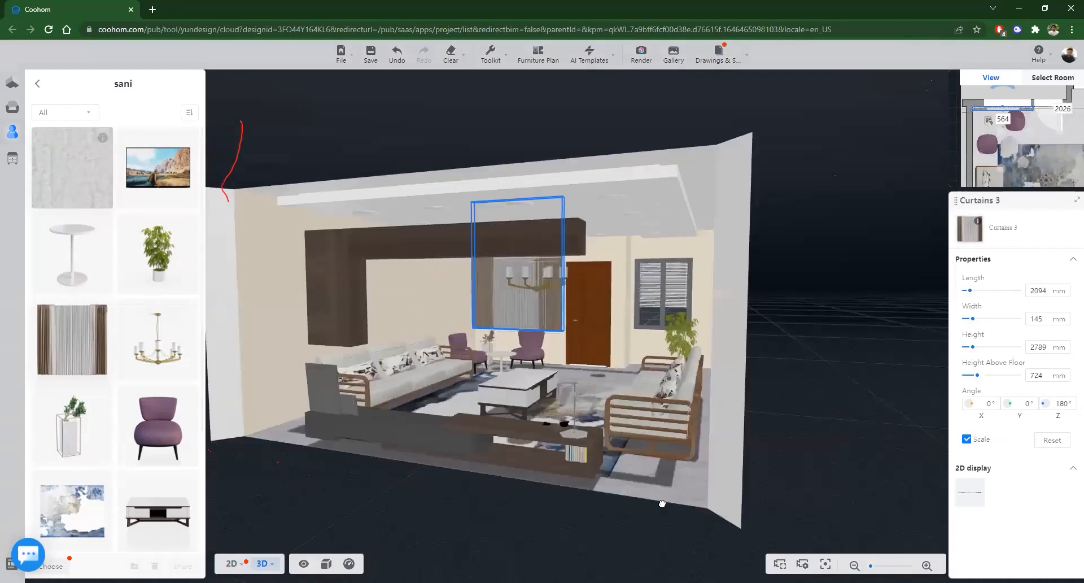
drag(746, 507, 729, 510)
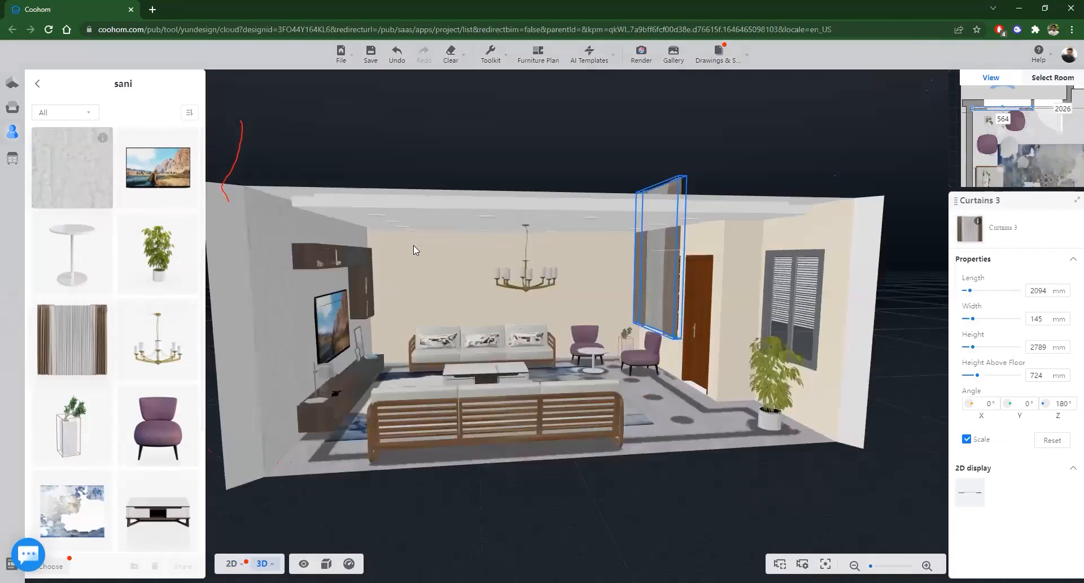
drag(429, 271, 499, 339)
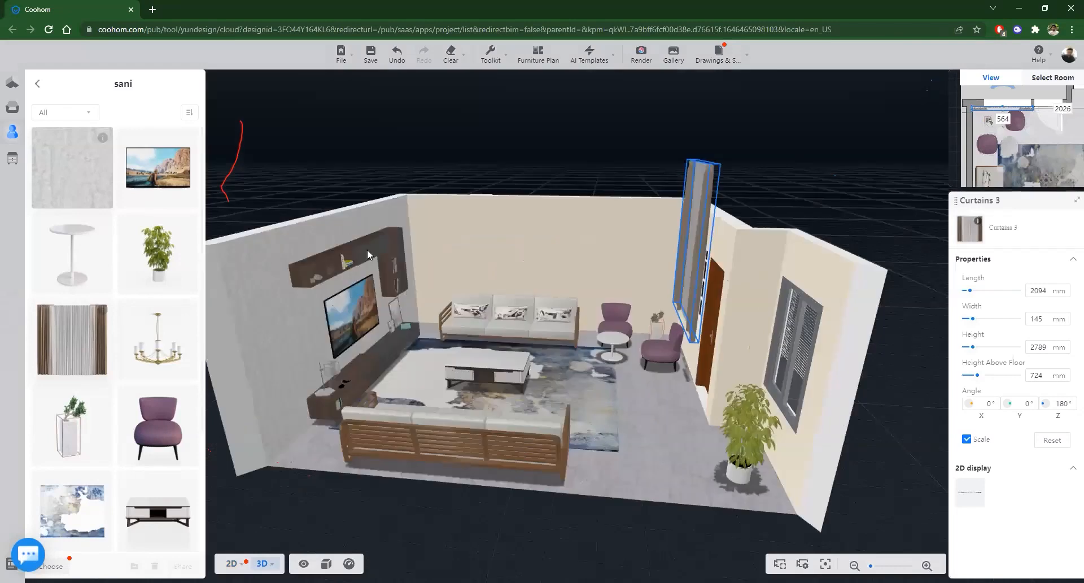
drag(232, 301, 395, 226)
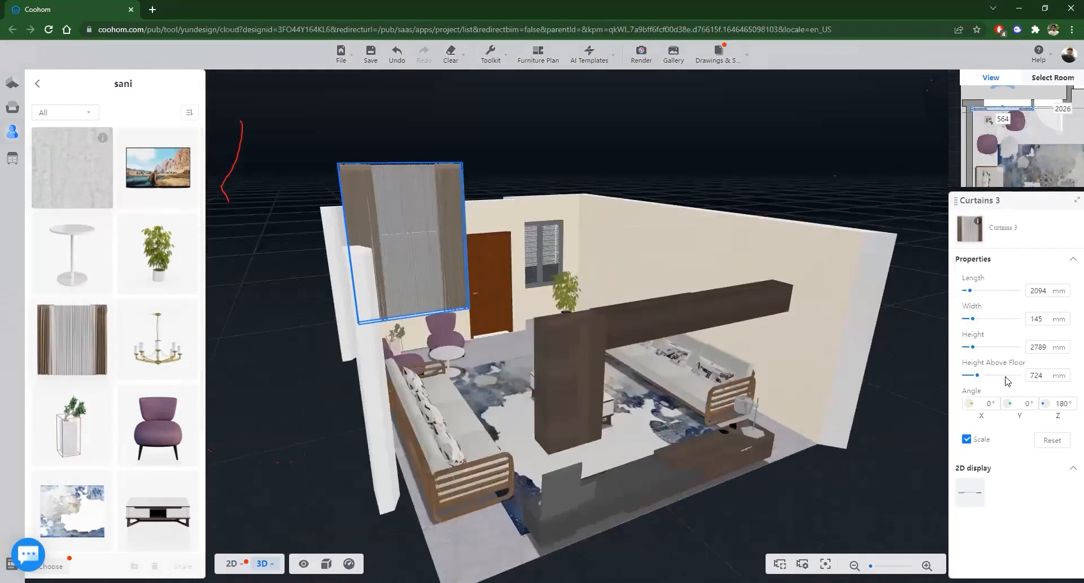
drag(1046, 376, 1008, 381)
text(0)
key(Return)
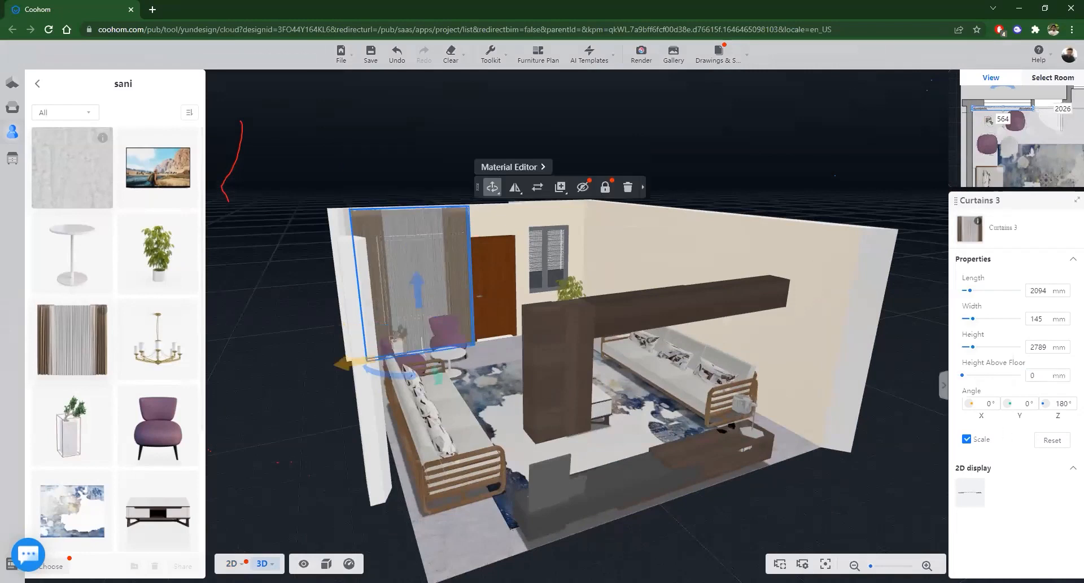
Step: View the curtains from several sides in 3D and try a length of 2000 mm with proportional scaling released
click(266, 564)
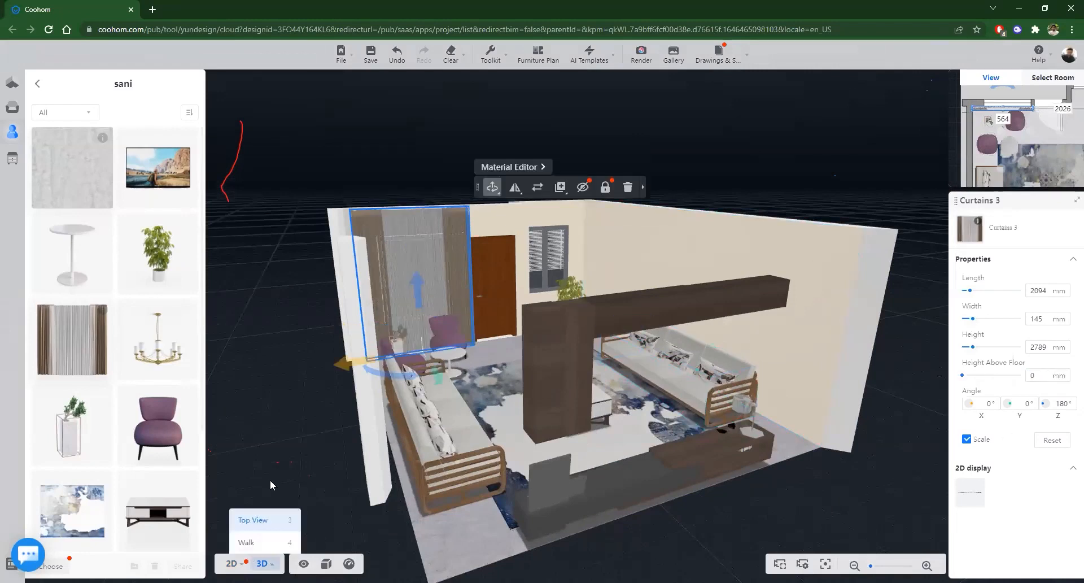
drag(260, 471, 338, 484)
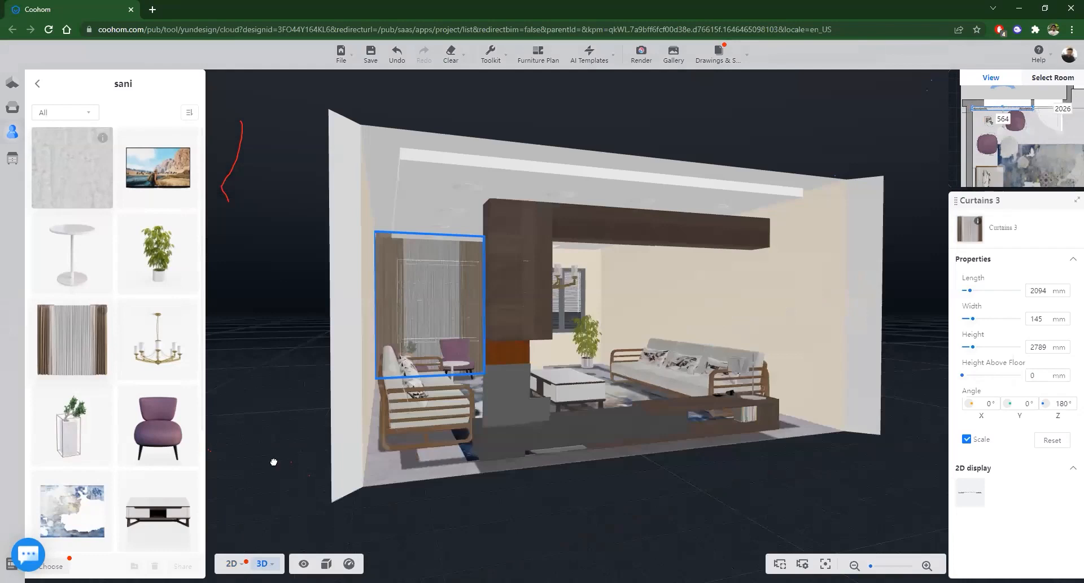
drag(323, 272, 421, 236)
drag(435, 280, 701, 295)
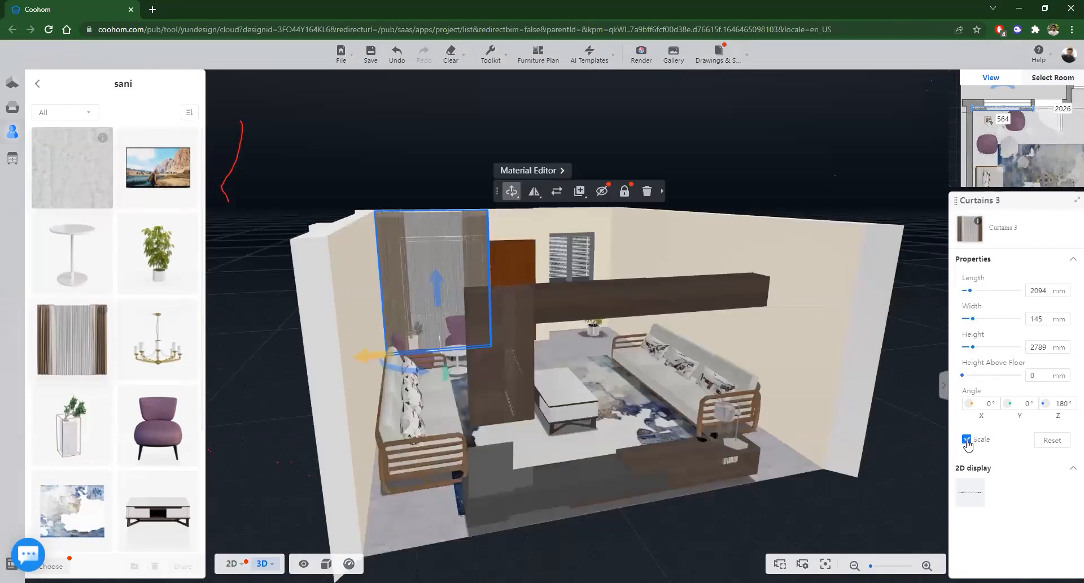
click(967, 440)
click(1028, 291)
text(2000)
key(Return)
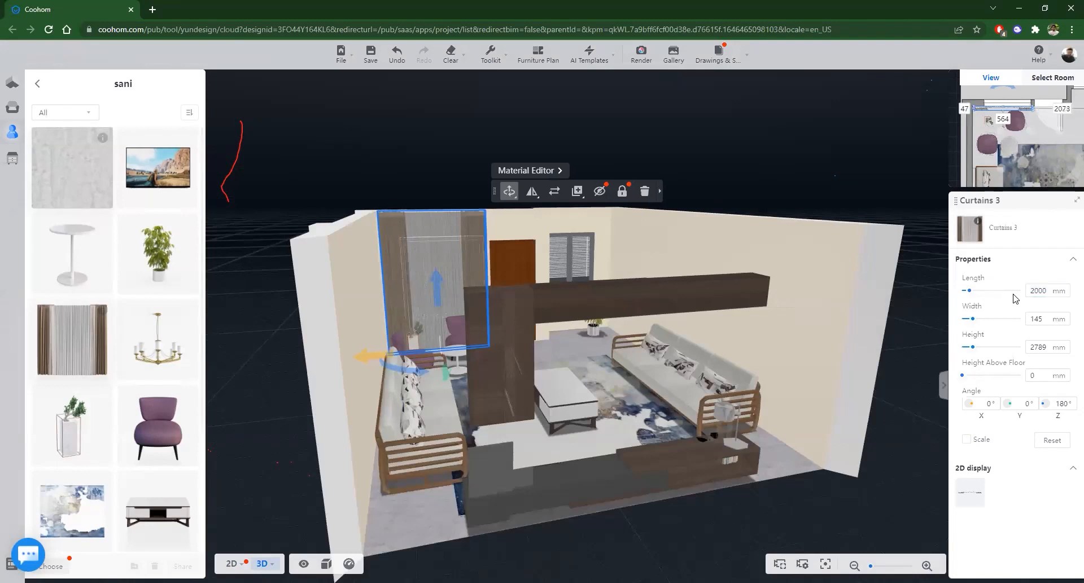
click(968, 440)
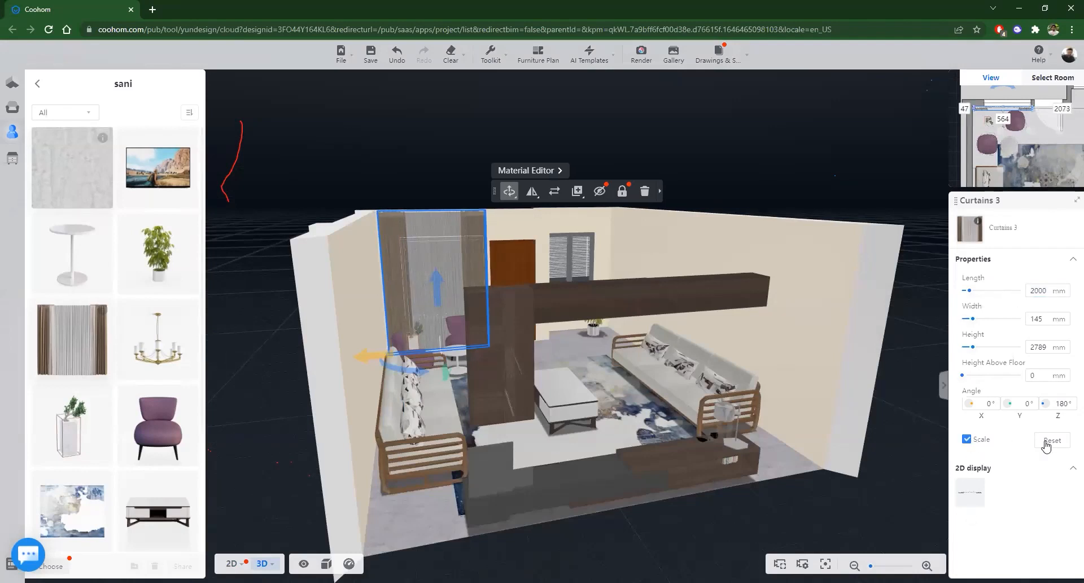
Step: Turn off proportional scaling for the curtains and set their height to 2650 mm
click(967, 439)
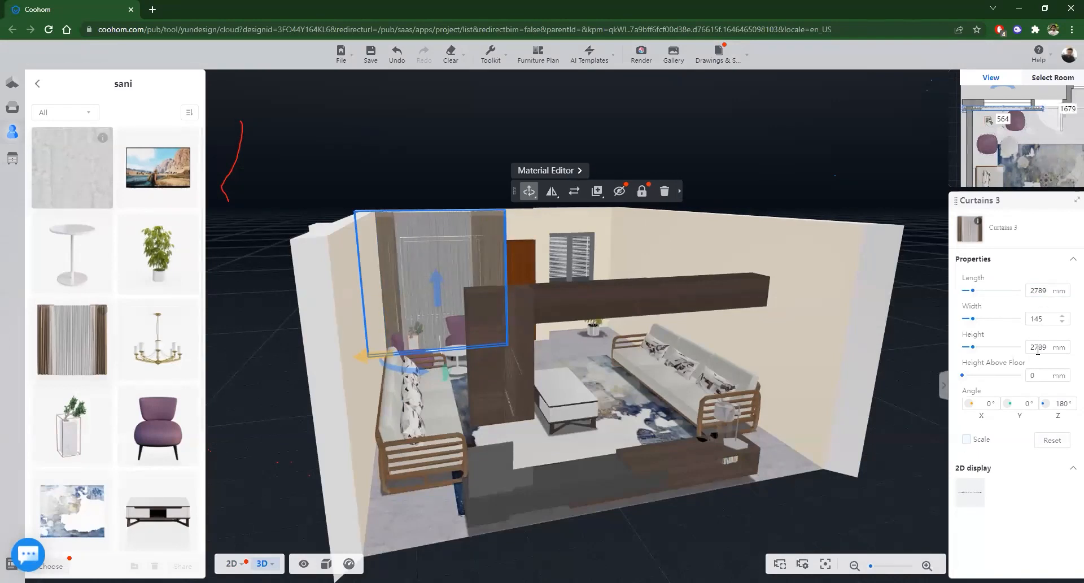
drag(996, 351, 995, 350)
text(2650)
click(1011, 539)
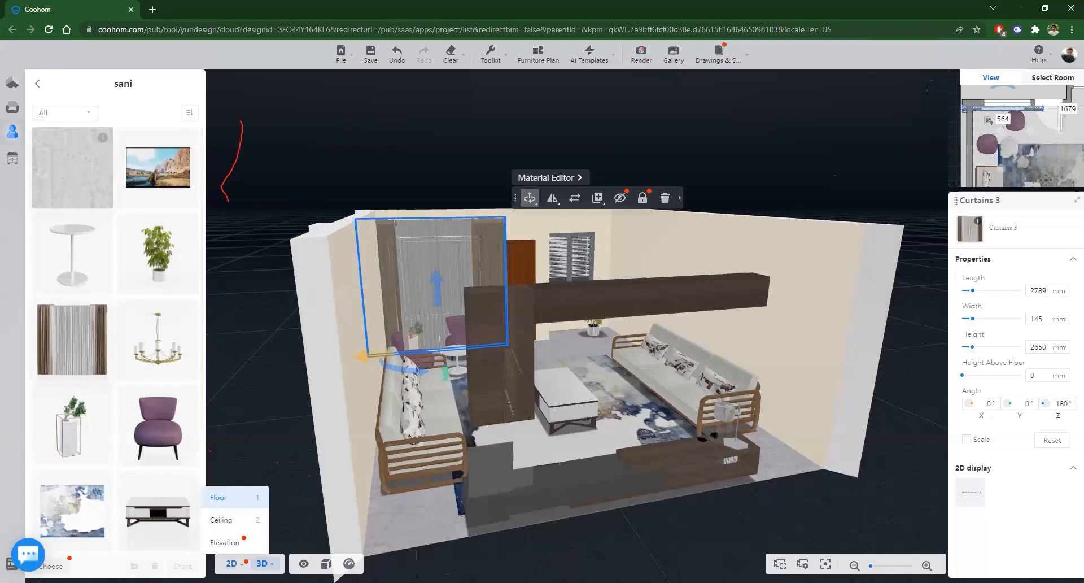
Step: Shorten the curtains in the 2D floor plan to about 2046 mm, leaving about 44 mm to the side wall
click(232, 563)
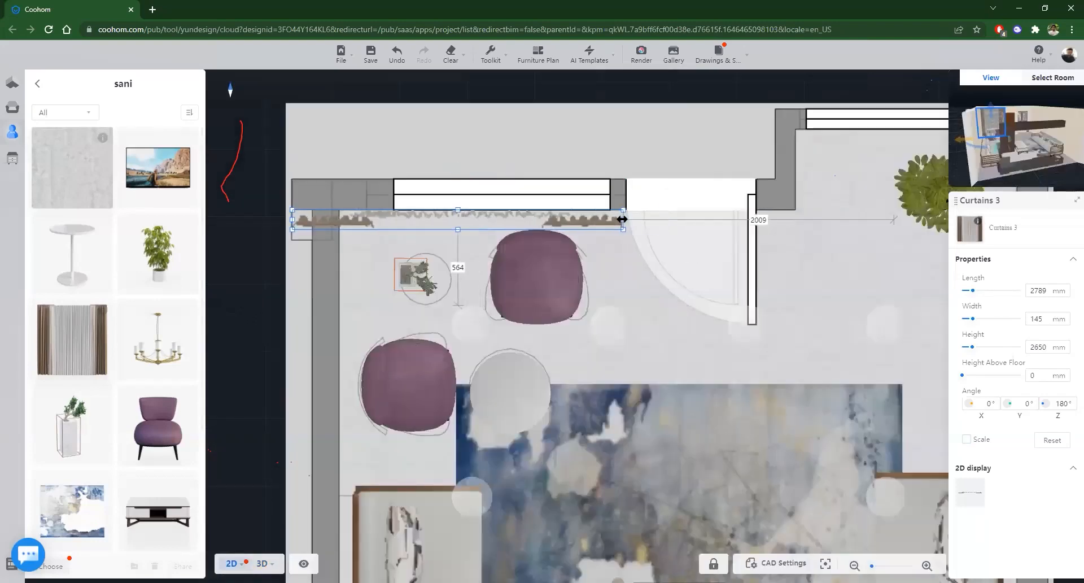
drag(622, 219, 620, 220)
drag(311, 219, 363, 220)
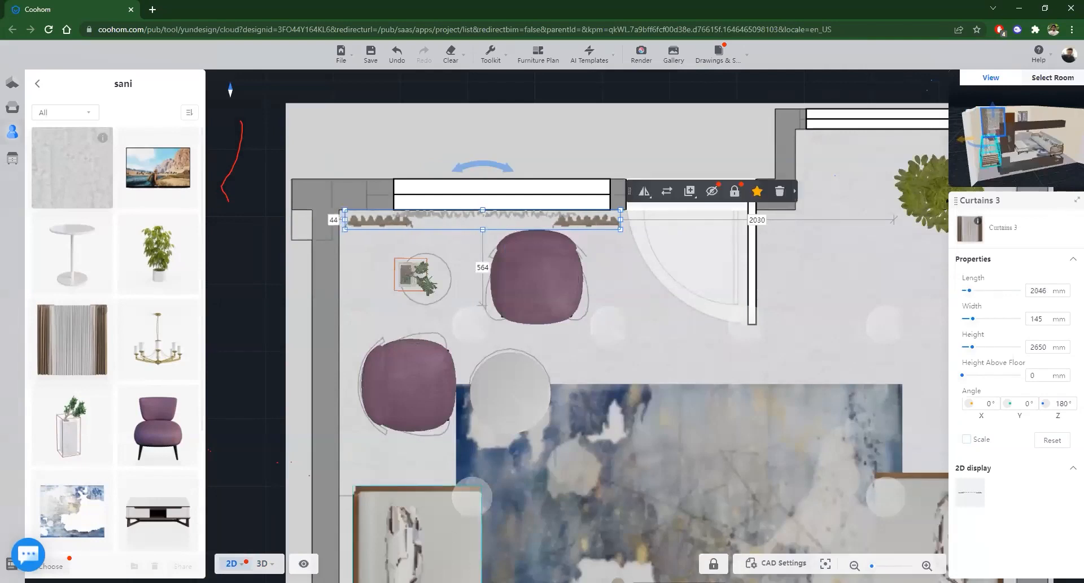
Step: Check the resized curtains from other sides in 3D, then return to the floor plan and deselect them
click(262, 564)
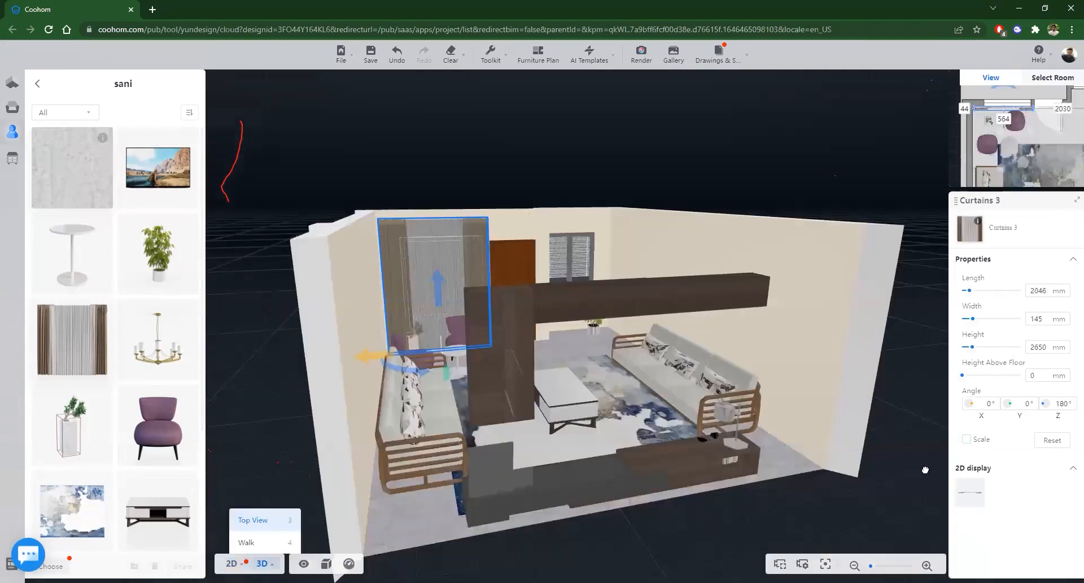
drag(925, 470, 614, 513)
drag(731, 510, 374, 139)
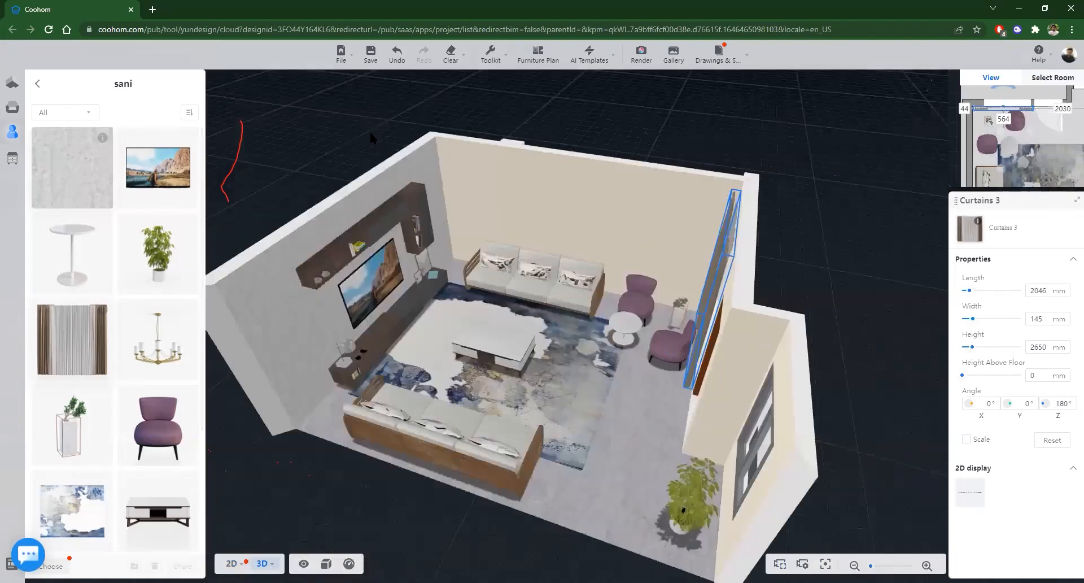
drag(271, 513, 293, 480)
click(231, 563)
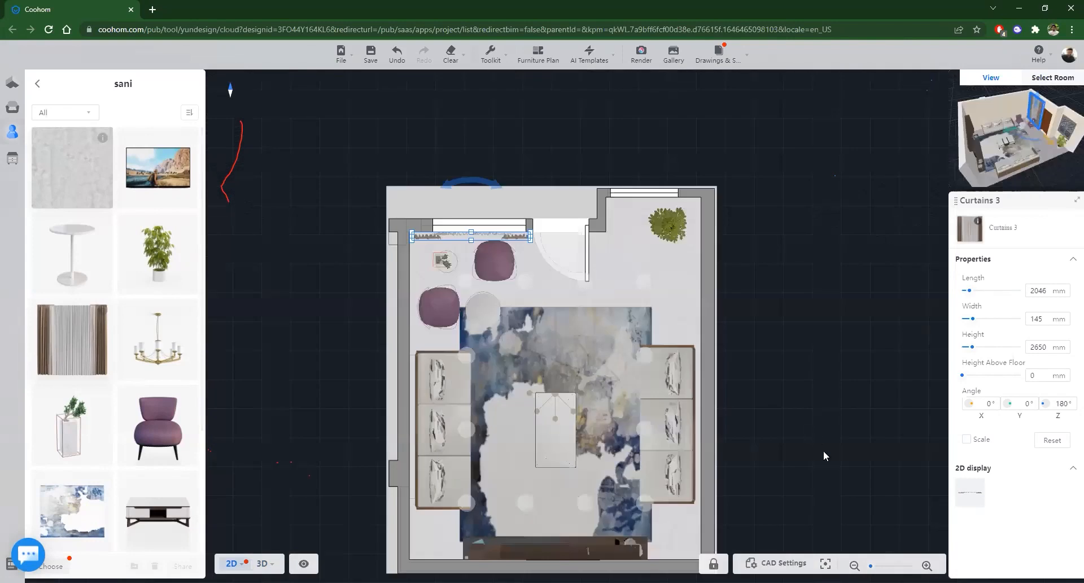
click(793, 435)
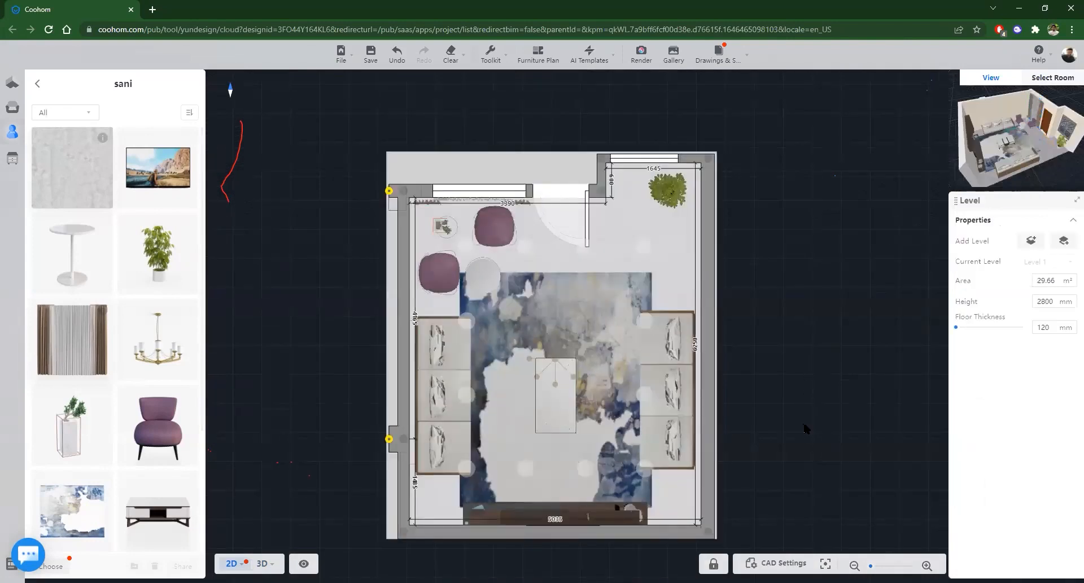
Step: Bring the whole room's floor plan into view and save the design
scroll(807, 429, down, 3)
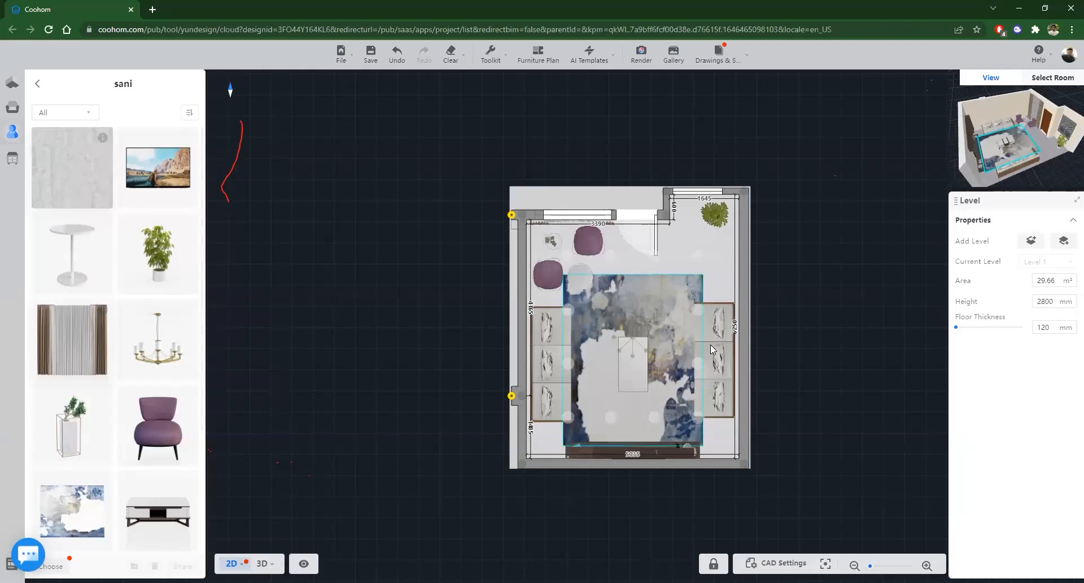
scroll(810, 267, up, 1)
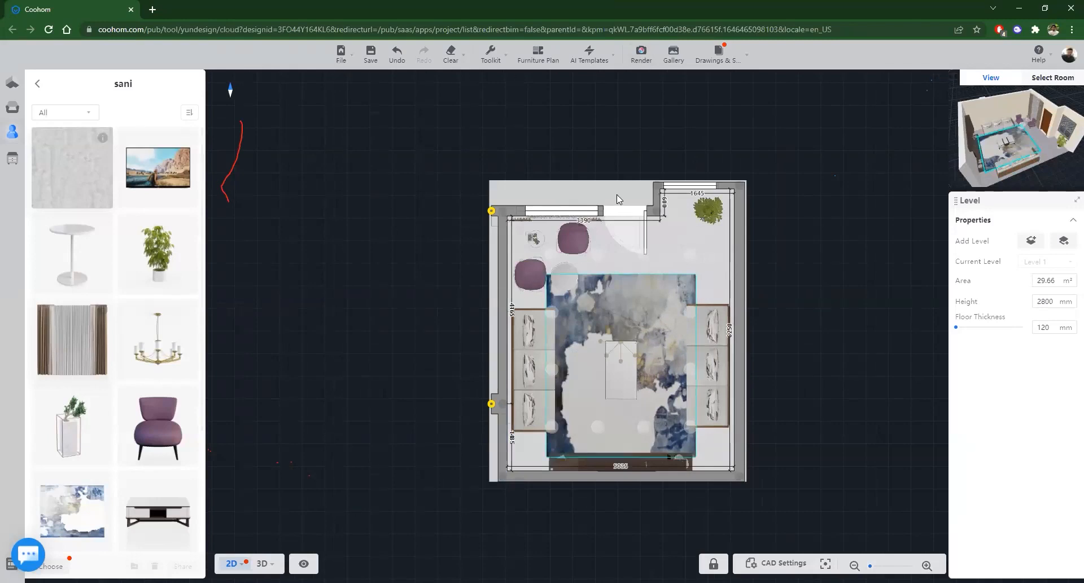
drag(558, 193, 527, 190)
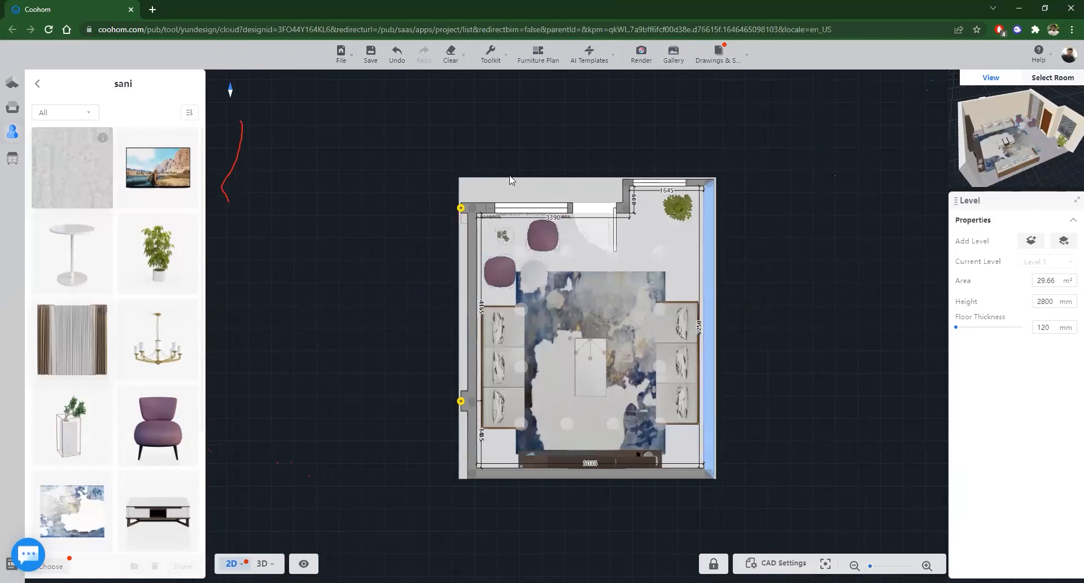
click(342, 54)
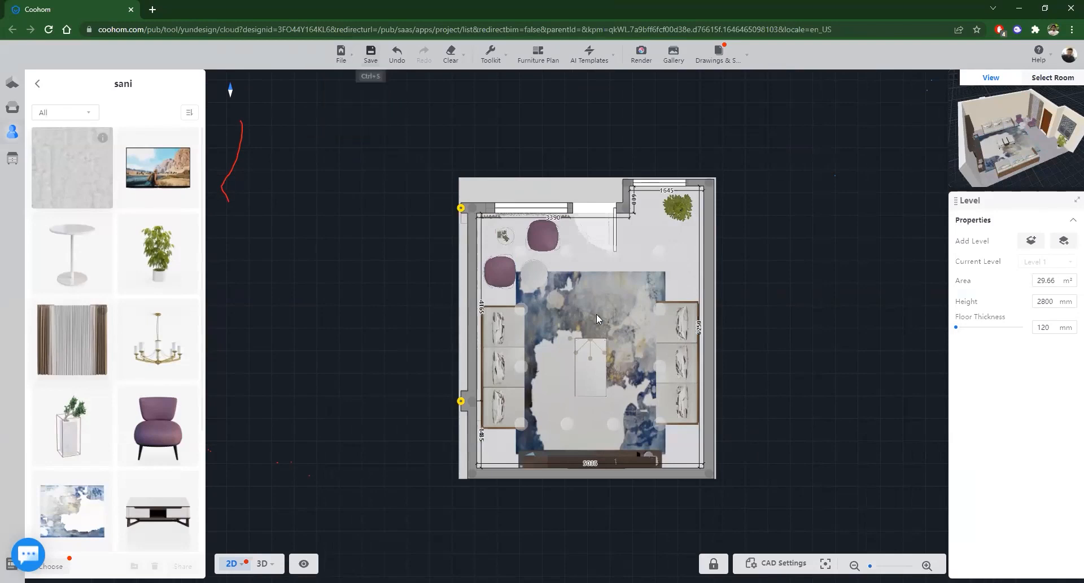
key(ctrl+s)
mouse_move(493, 56)
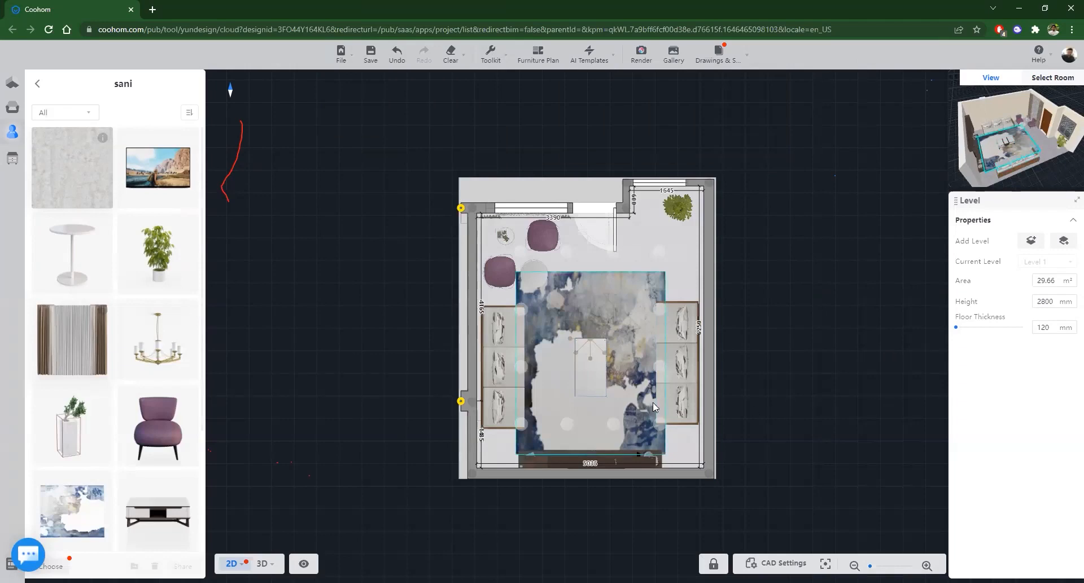
Step: Look over the furnished room in 3D and return to the 2D floor plan
scroll(768, 404, up, 2)
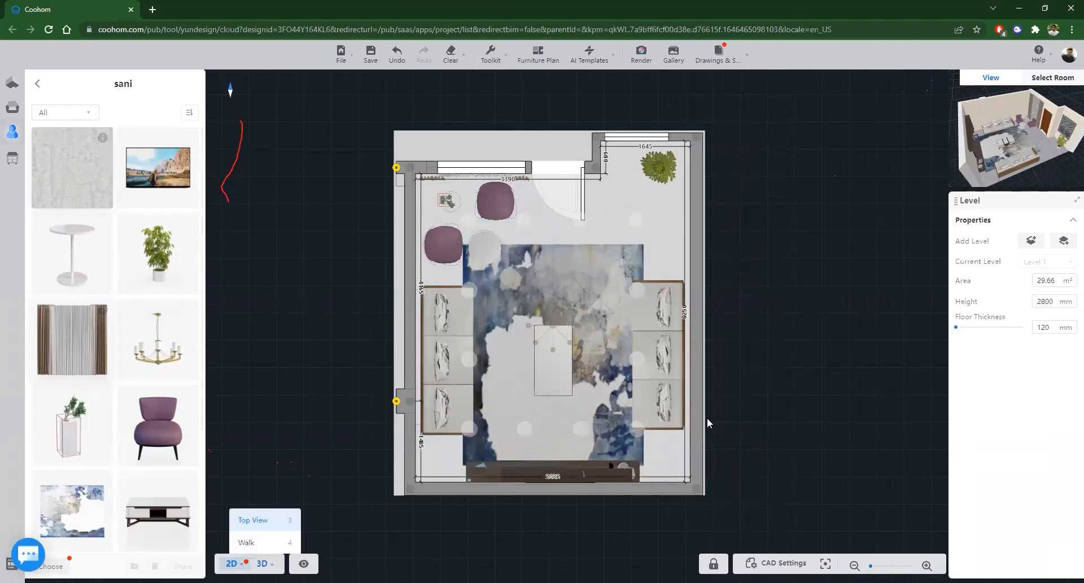
click(262, 563)
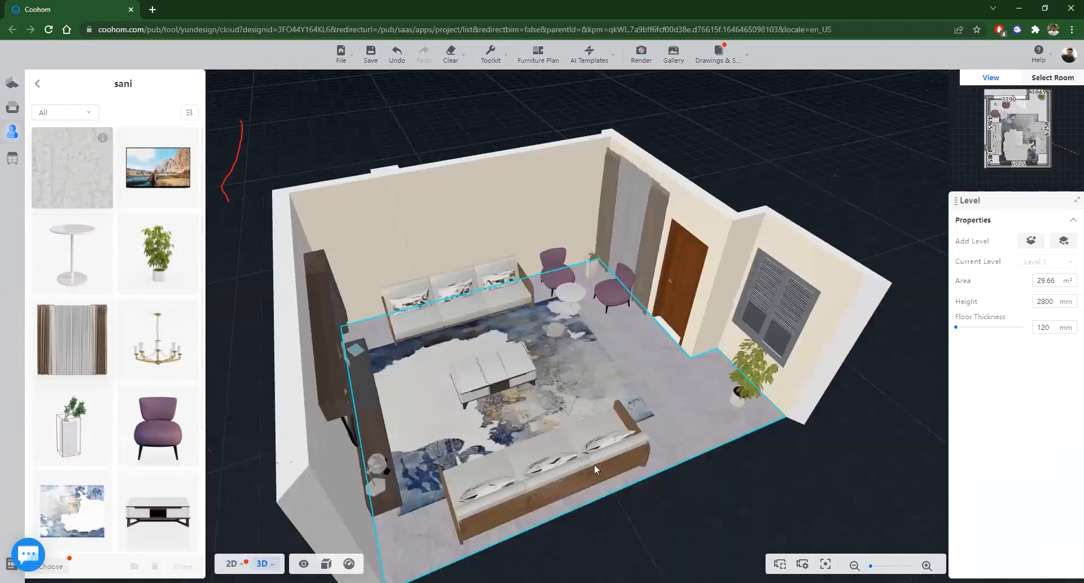
key(1)
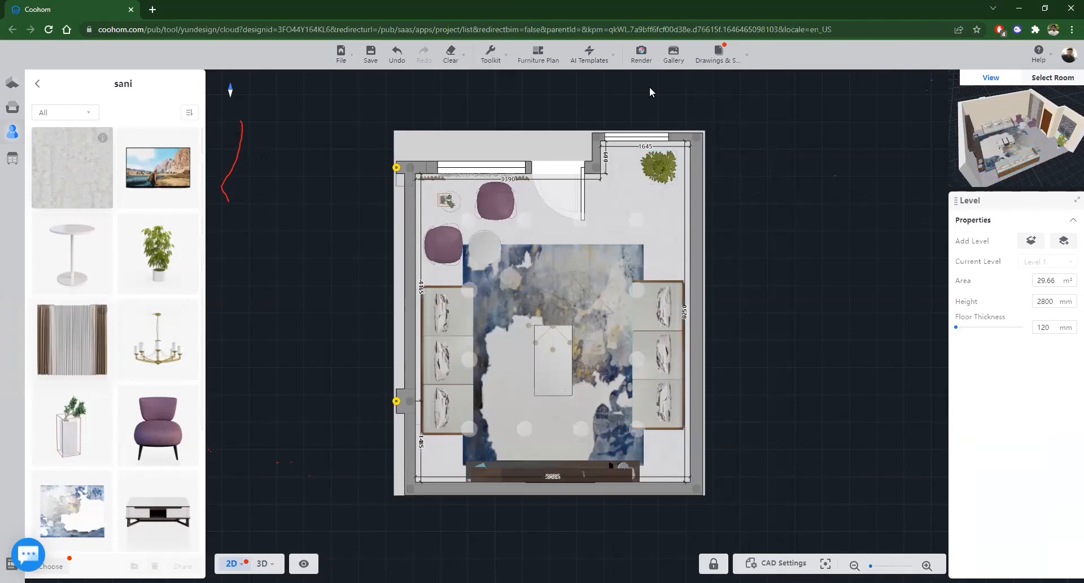
Step: Open the render setup, compare the Front View, Panorama and Aerial View modes, and choose Panorama
mouse_move(665, 62)
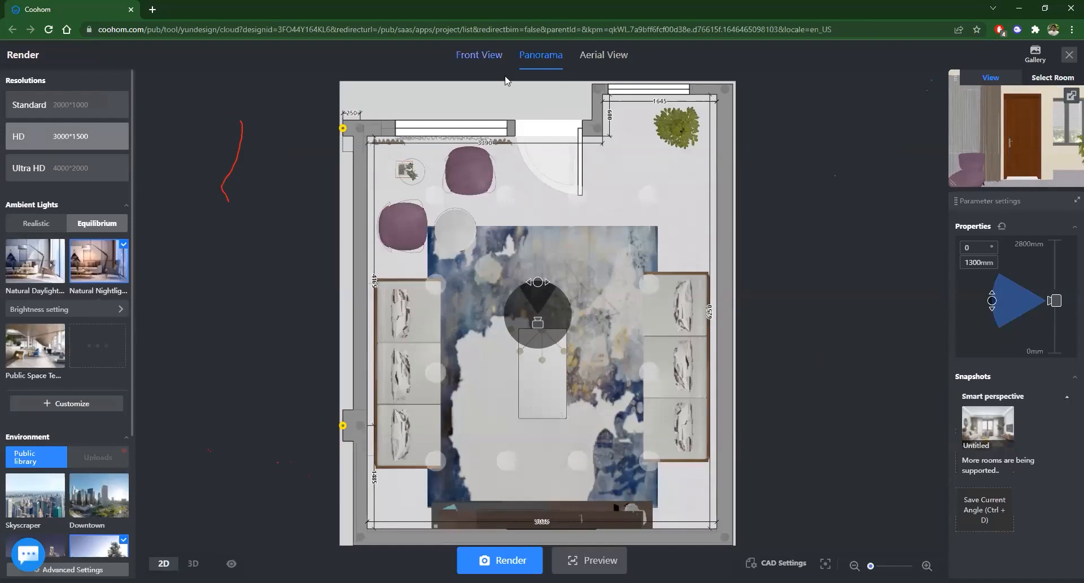
click(479, 56)
click(538, 59)
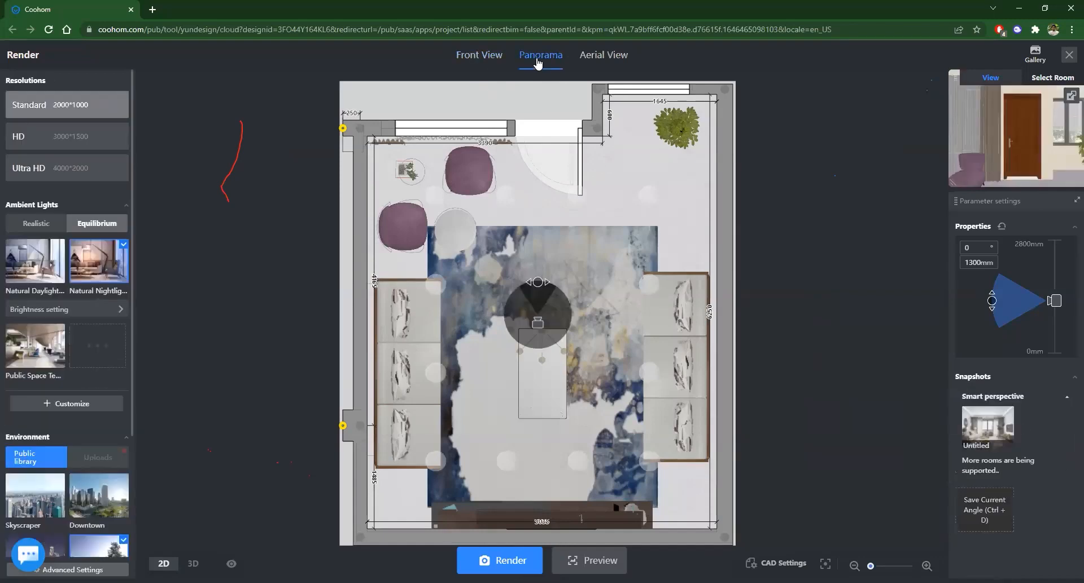
click(609, 62)
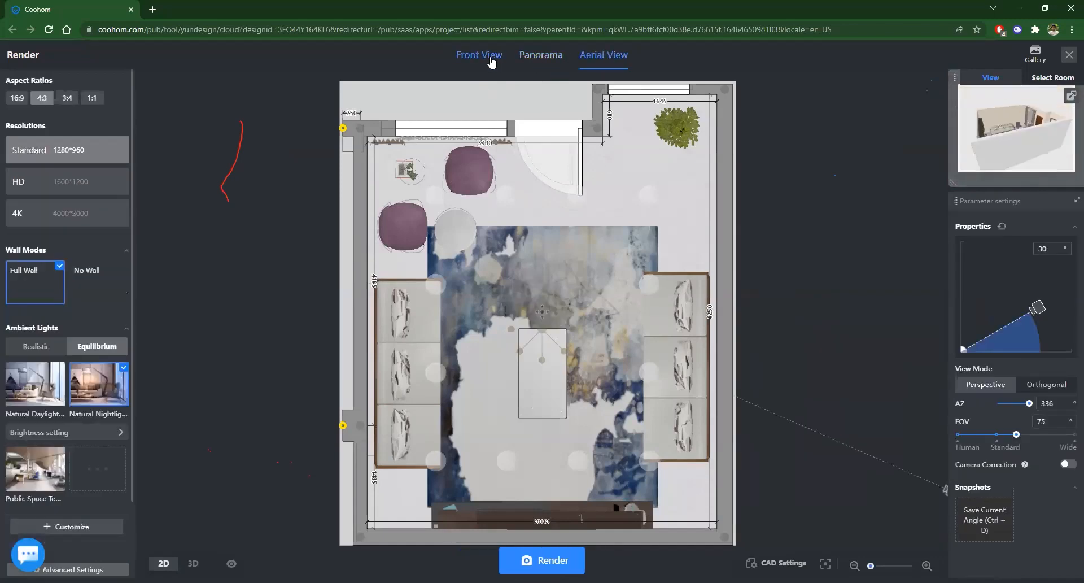
click(492, 61)
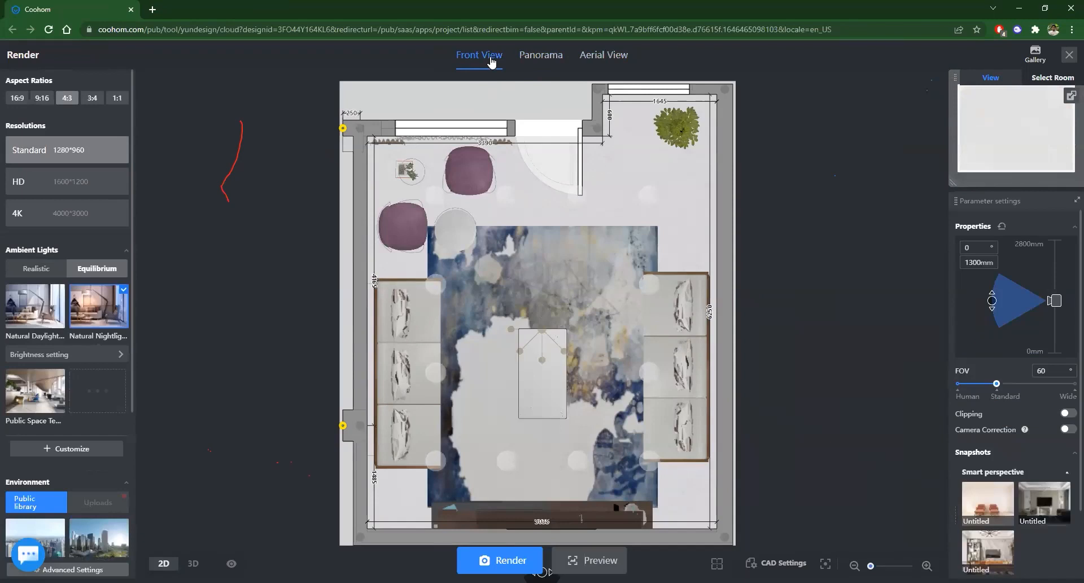
click(552, 61)
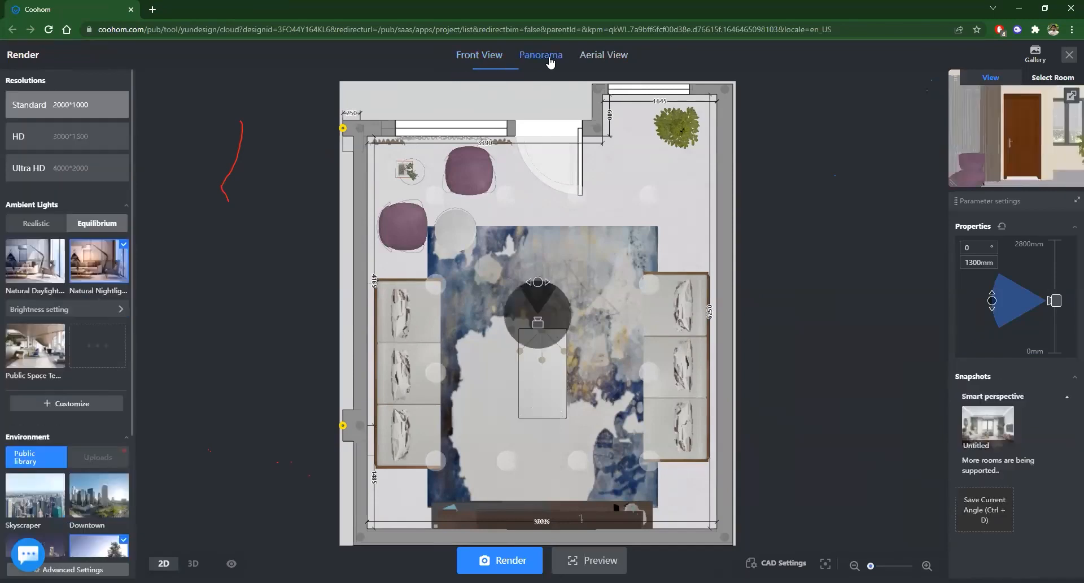
Step: Try the panorama camera's viewing direction with an enlarged preview, and shift the camera onto the coffee table
click(590, 342)
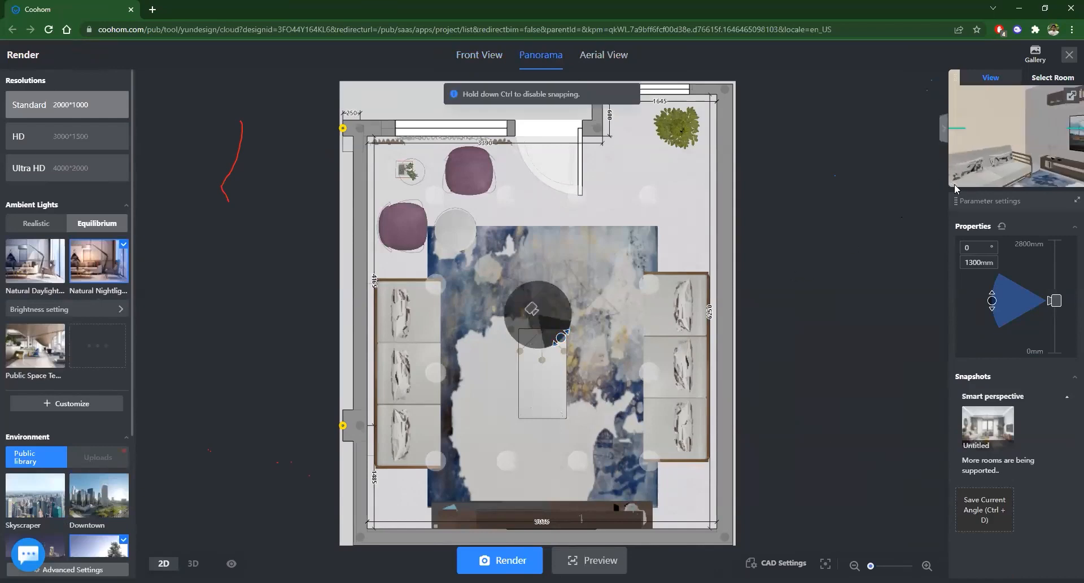
drag(955, 184, 771, 321)
drag(561, 337, 551, 211)
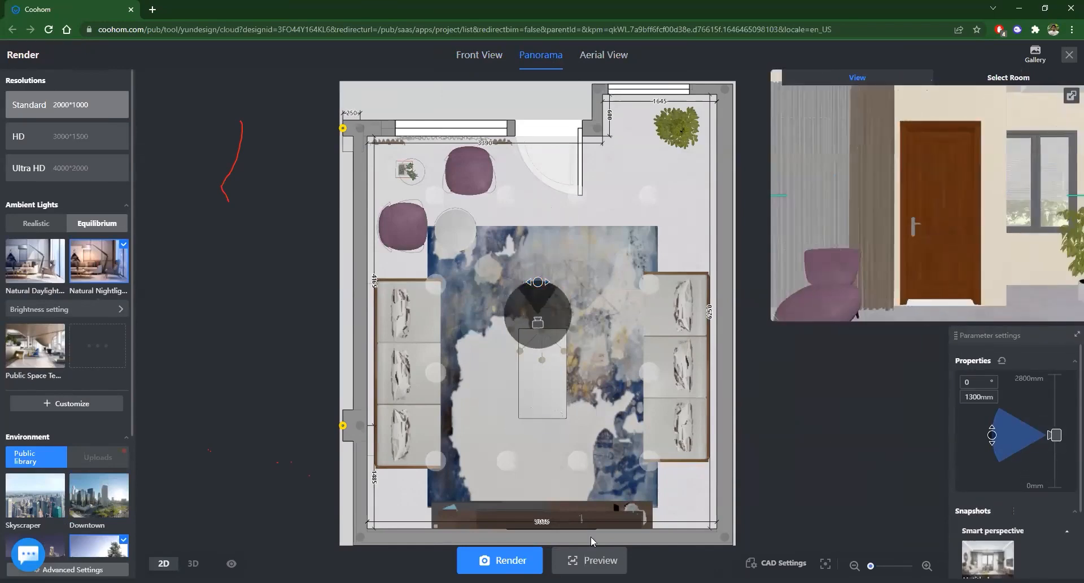
drag(773, 319, 855, 247)
drag(911, 224, 947, 191)
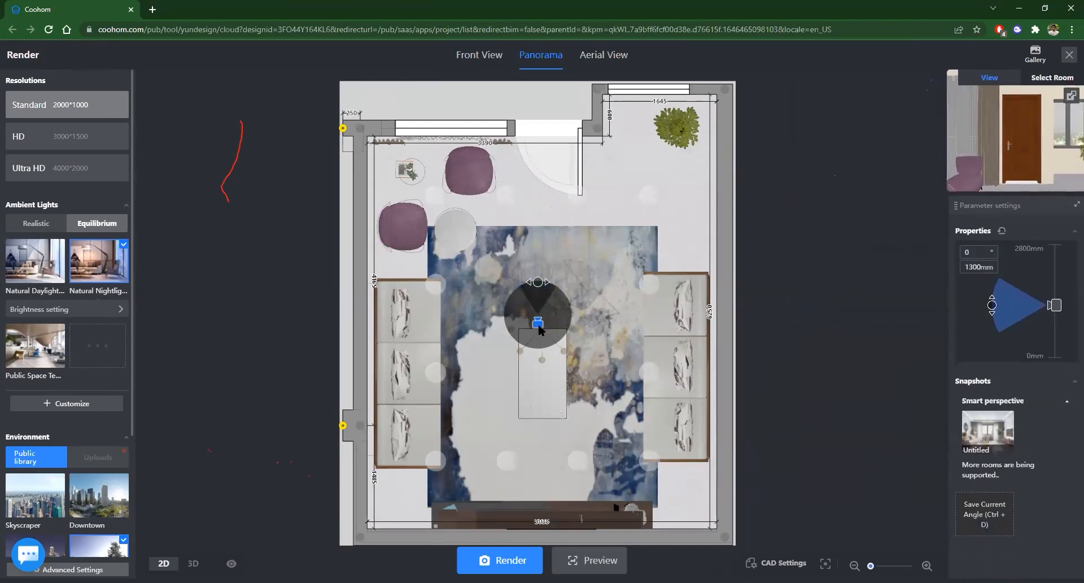
drag(538, 324, 549, 348)
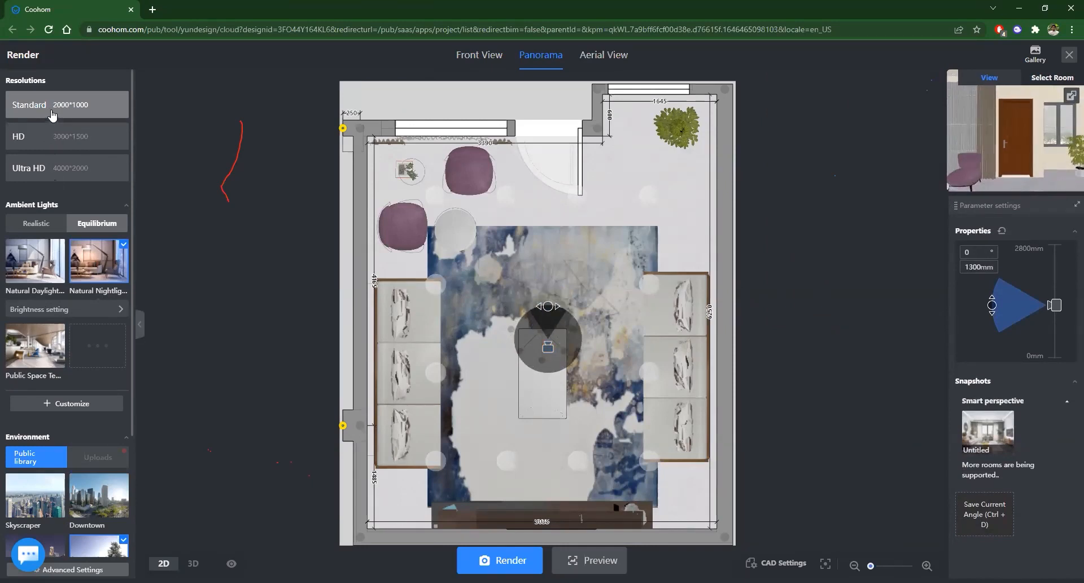
Step: Set the panorama render's ambient light to the Natural Daylight preset, leaving the resolution at Standard 2000*1000
click(38, 145)
scroll(84, 386, down, 1)
scroll(85, 497, up, 1)
click(27, 273)
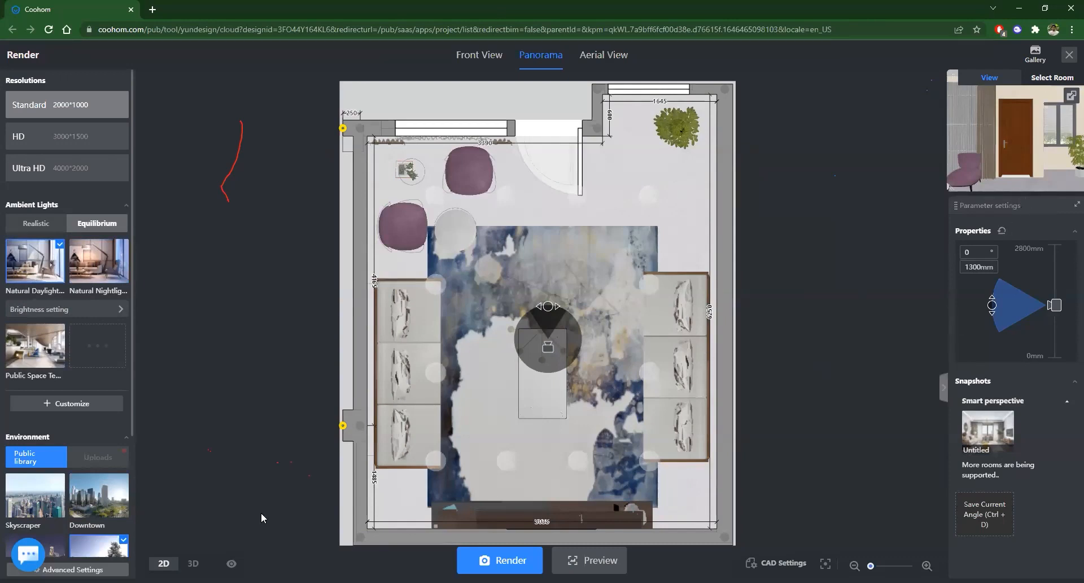
Step: Move the panorama camera onto the rug beside the coffee table, enlarge its preview and turn it from the TV wall toward the plant's window
scroll(534, 344, down, 1)
drag(547, 343, 539, 317)
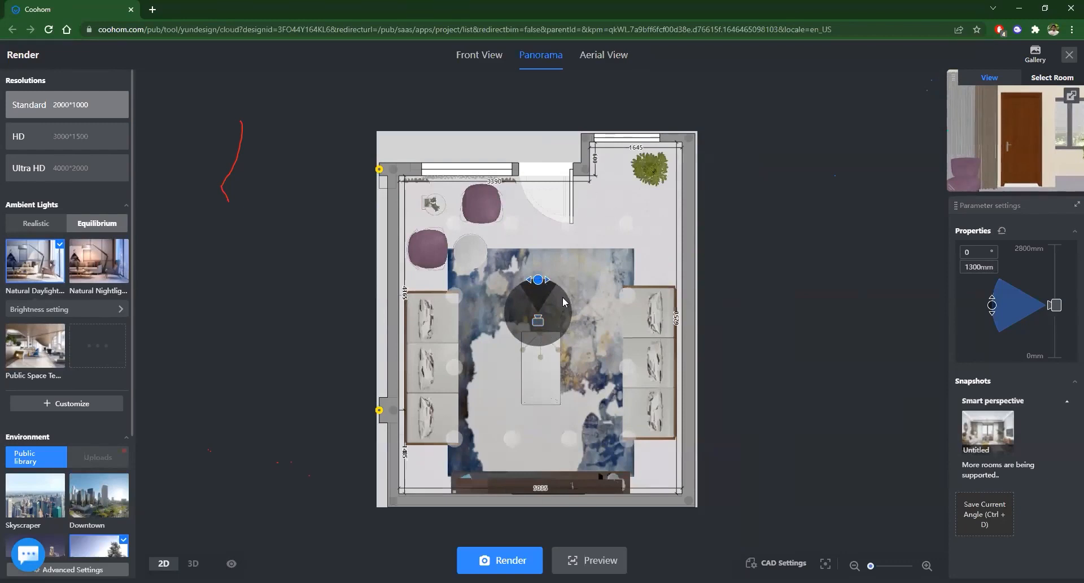
drag(563, 296, 521, 424)
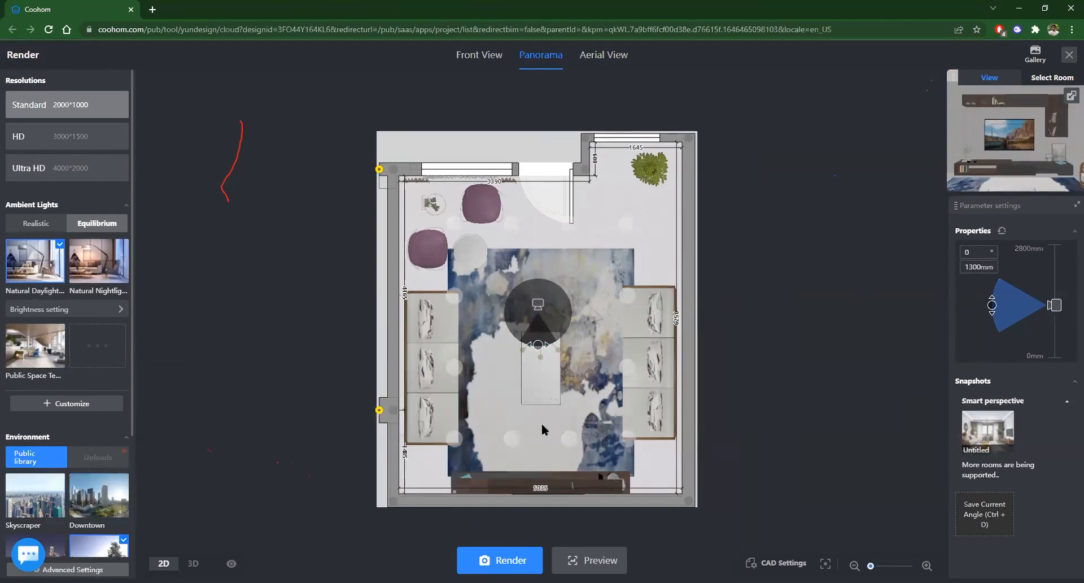
click(948, 229)
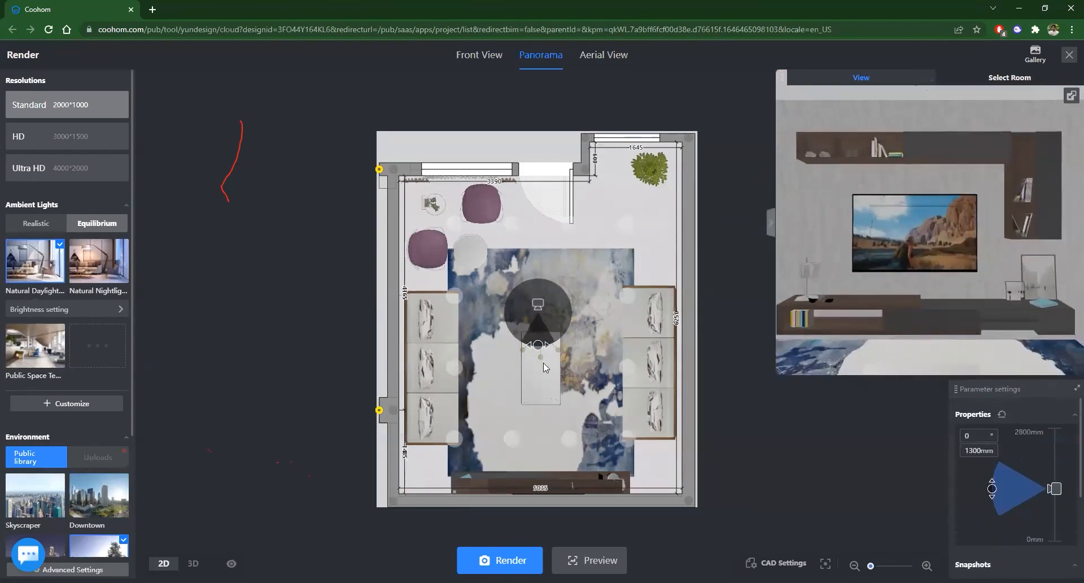
drag(537, 345, 625, 143)
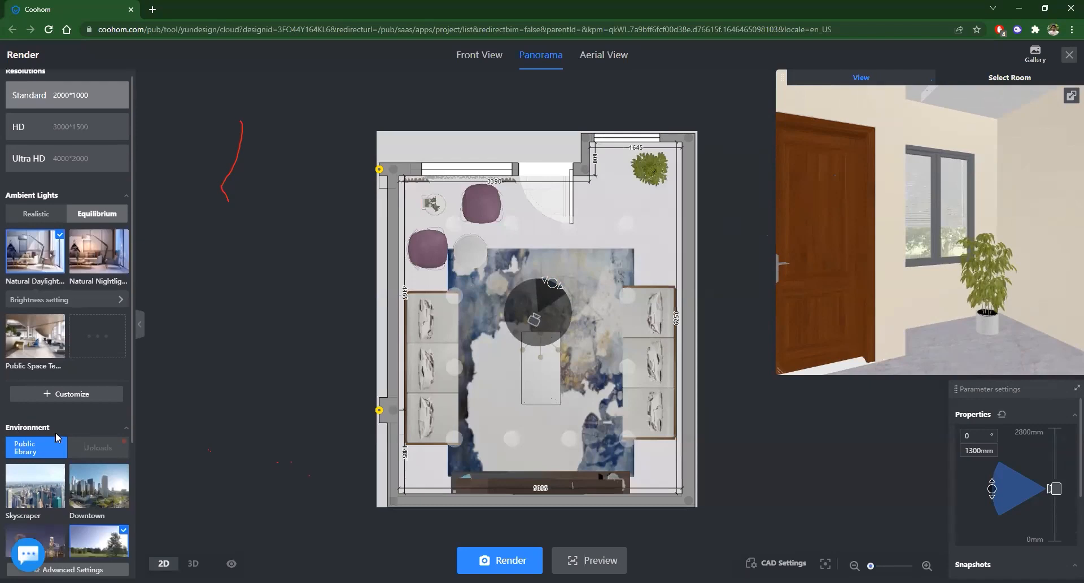
Step: Browse the full library of outdoor scenes for the render's environment, keeping Lawn selected
scroll(55, 433, down, 3)
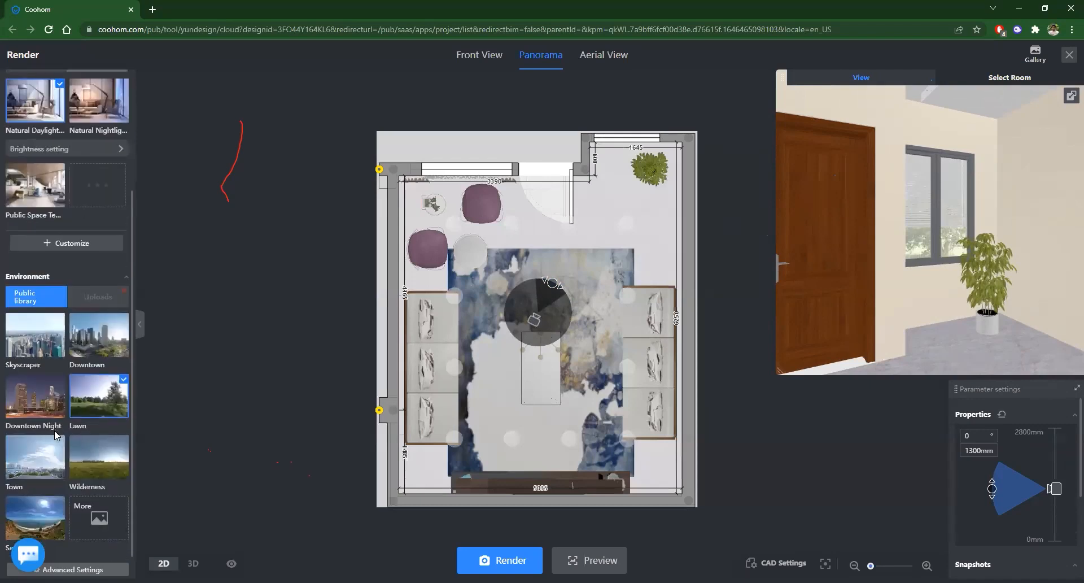
click(90, 514)
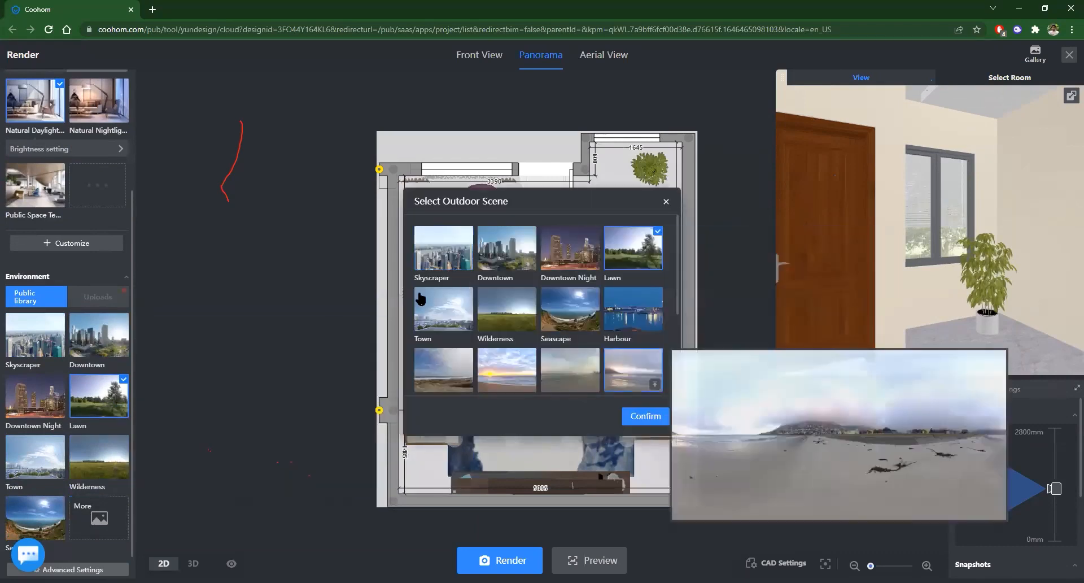
mouse_move(450, 318)
scroll(450, 318, down, 3)
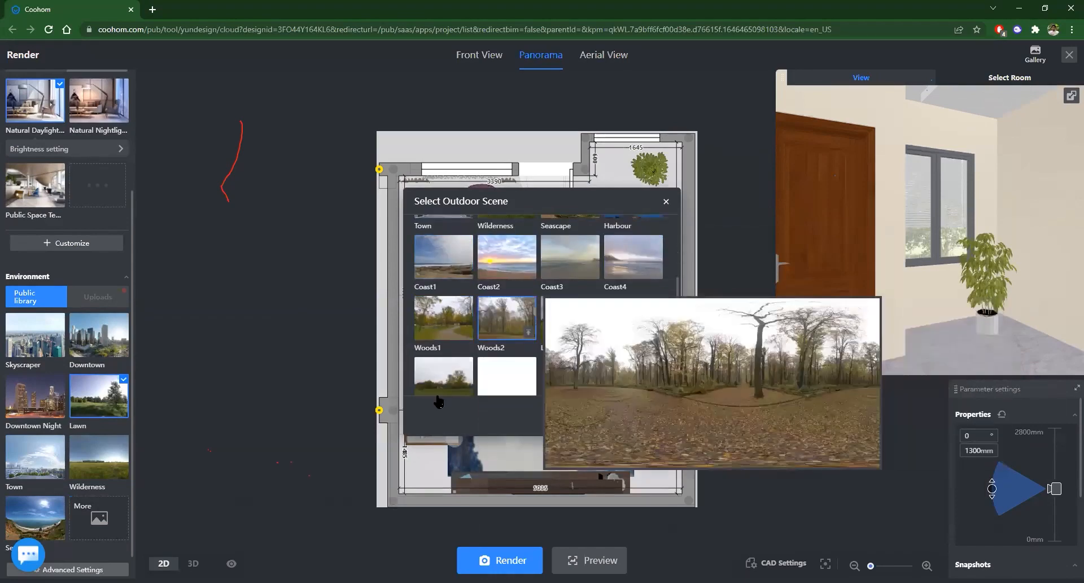
click(667, 202)
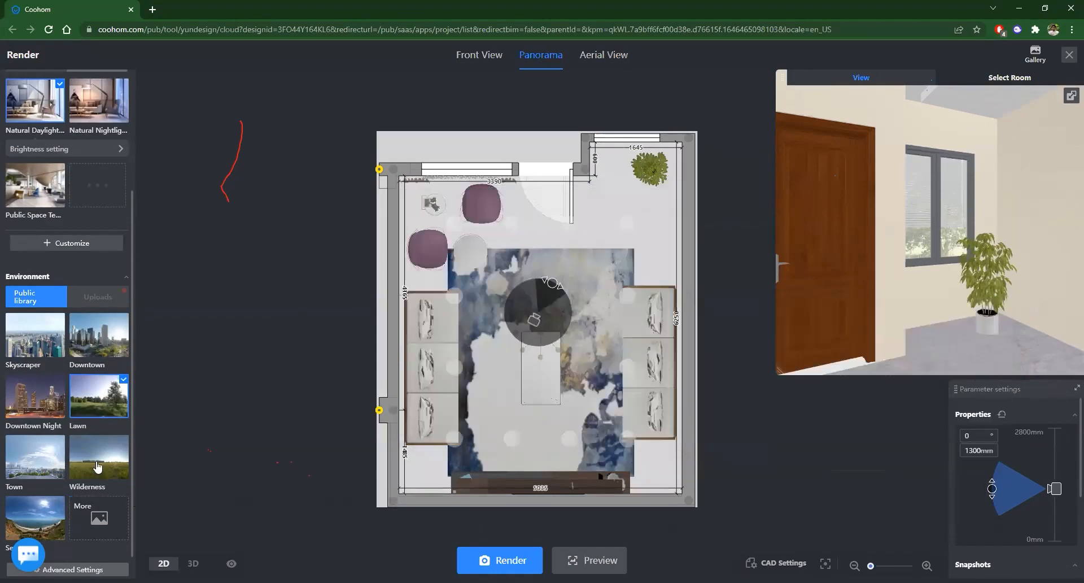
mouse_move(99, 407)
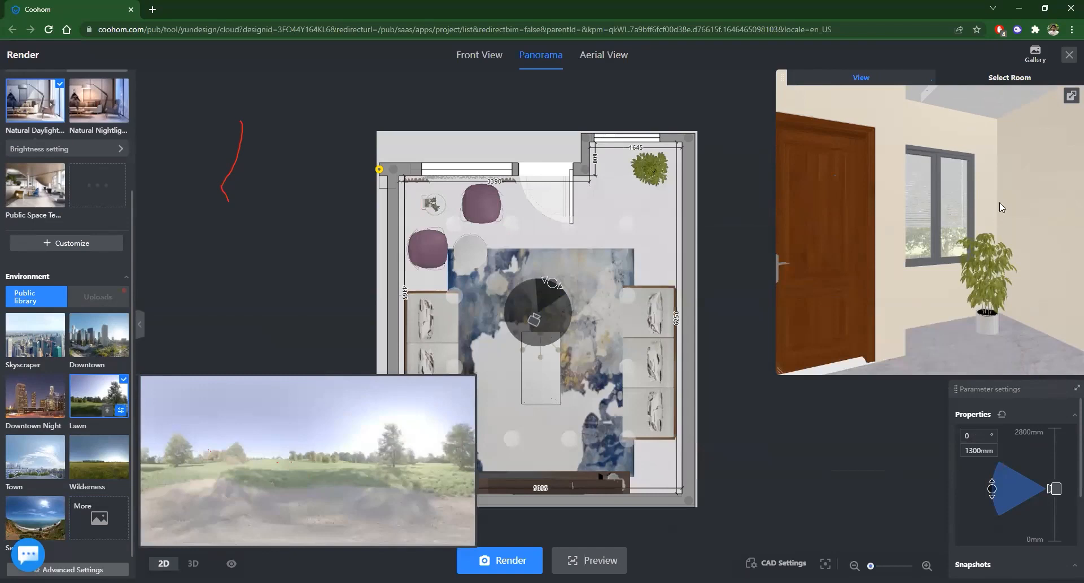
Step: Try the Downtown Night environment in an enlarged preview, inspect it through the plant's window, and restore Lawn
drag(780, 371, 465, 512)
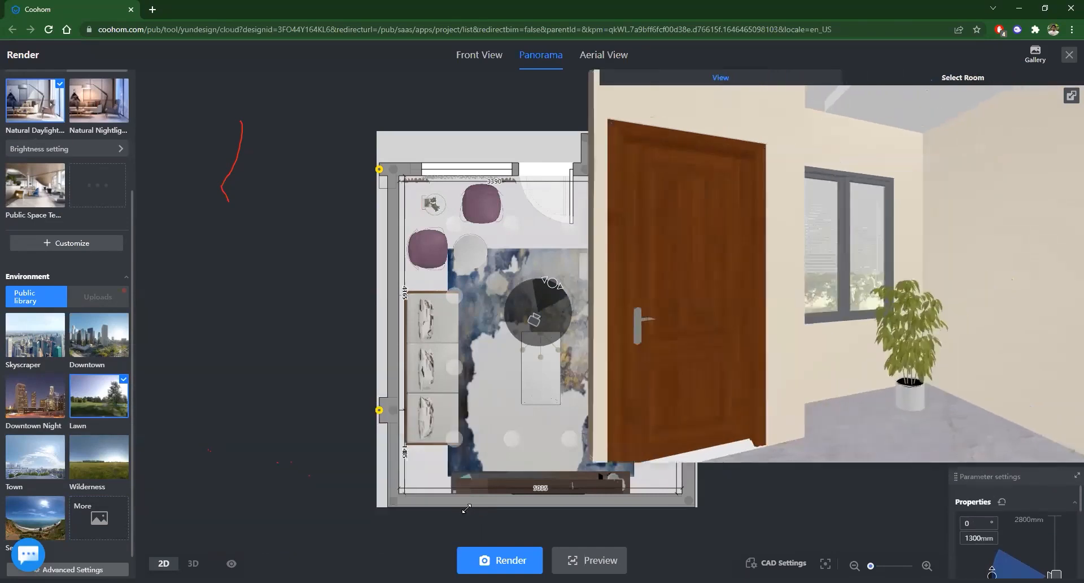
mouse_move(34, 400)
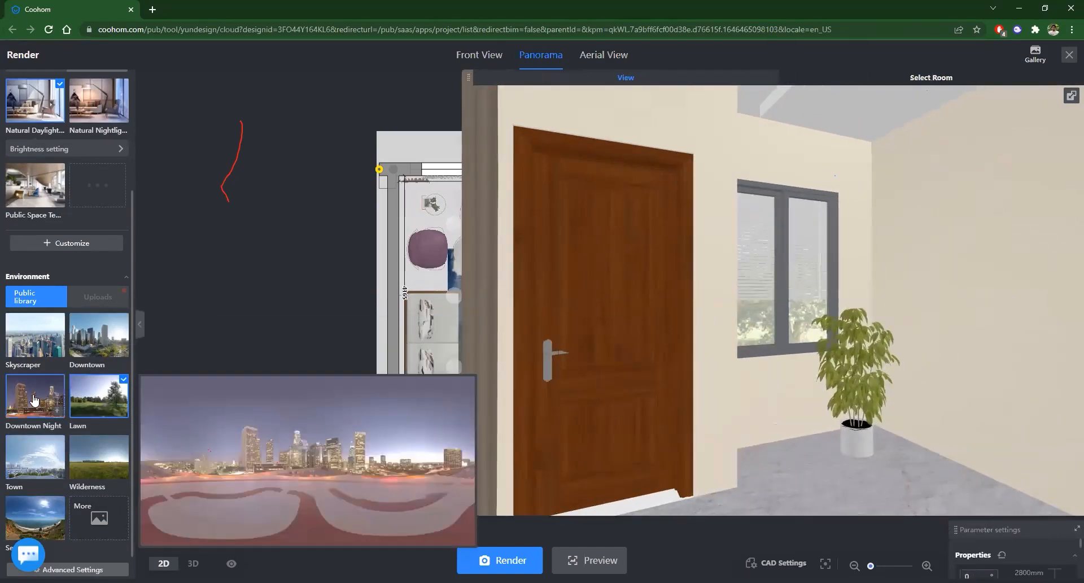
click(34, 400)
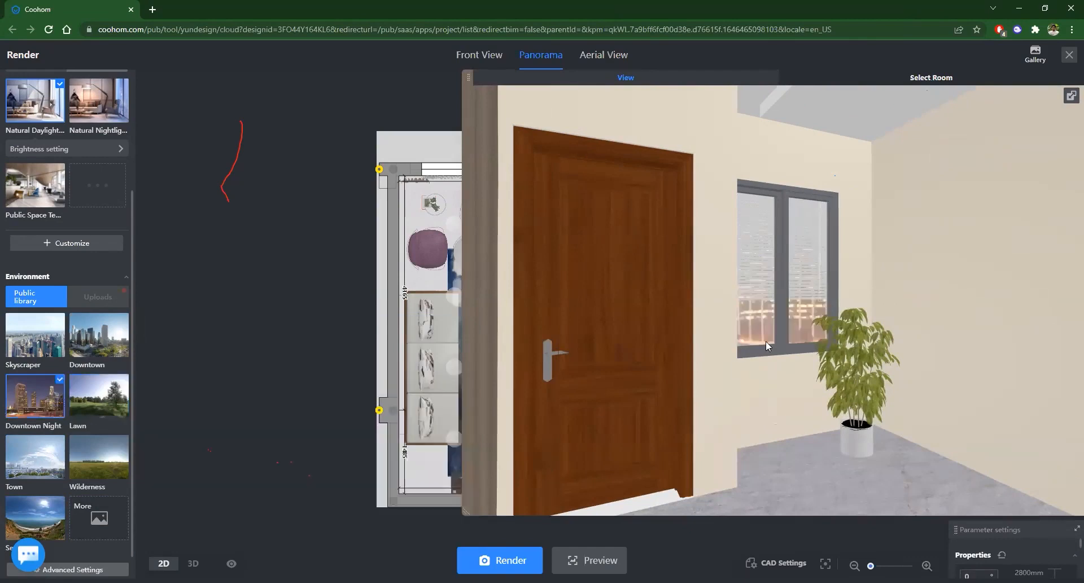
scroll(808, 323, up, 3)
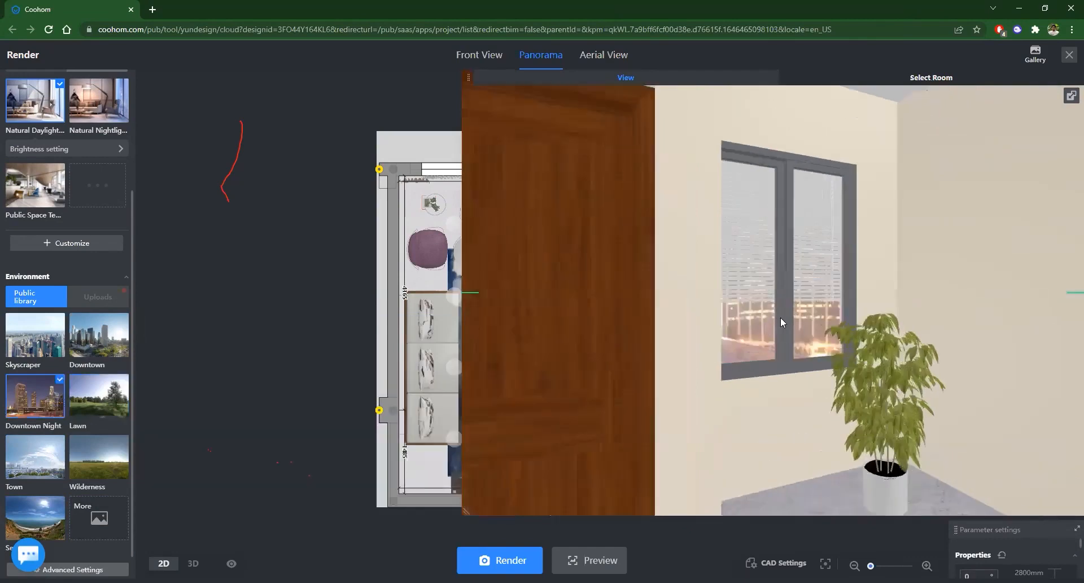
scroll(860, 346, up, 3)
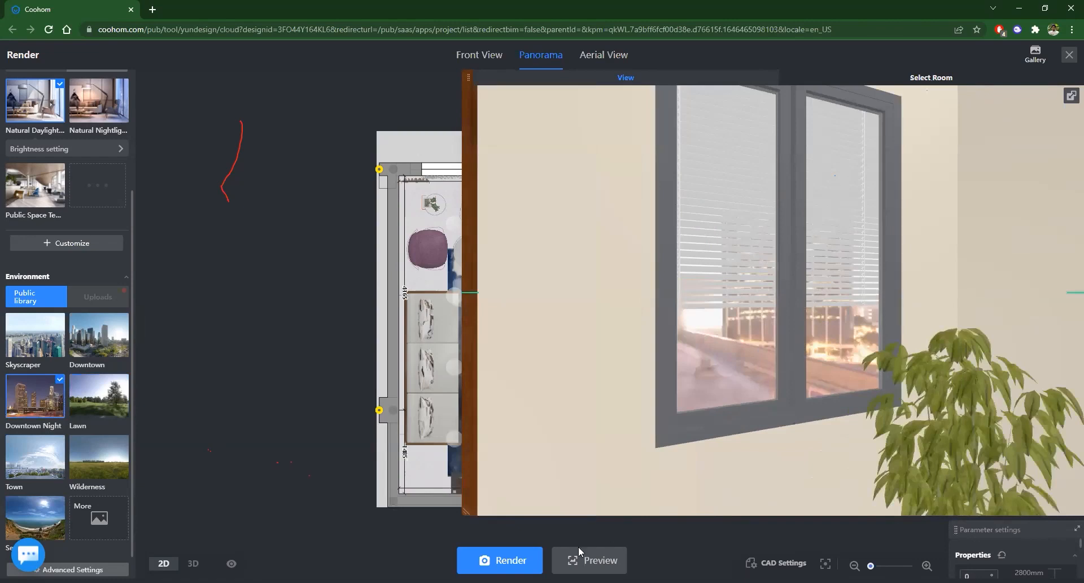
click(103, 399)
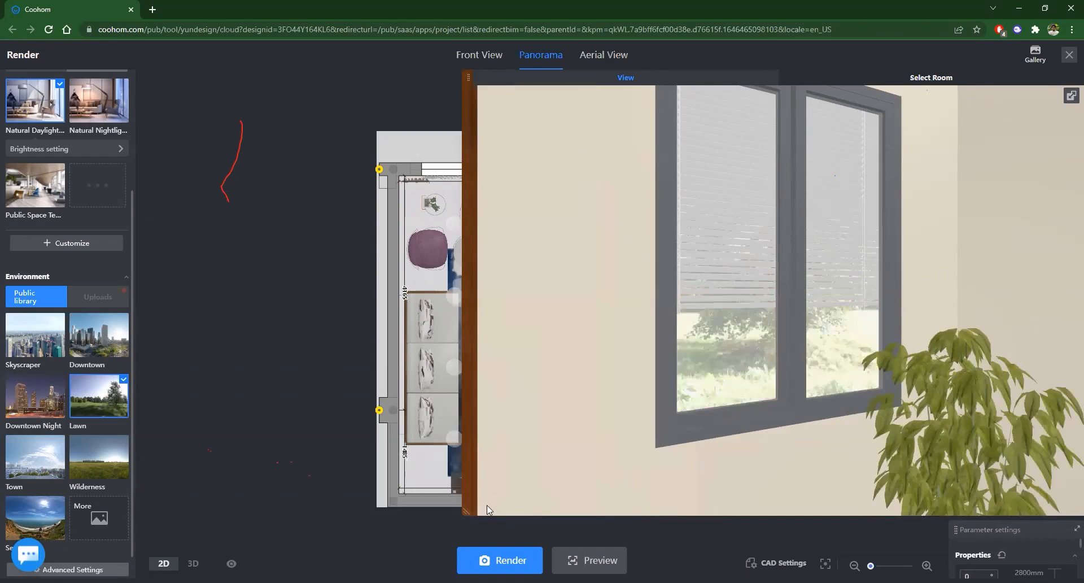
Step: Shrink the preview, move the panorama camera back to the rug beside the coffee table and turn it toward the TV wall
drag(467, 511, 949, 247)
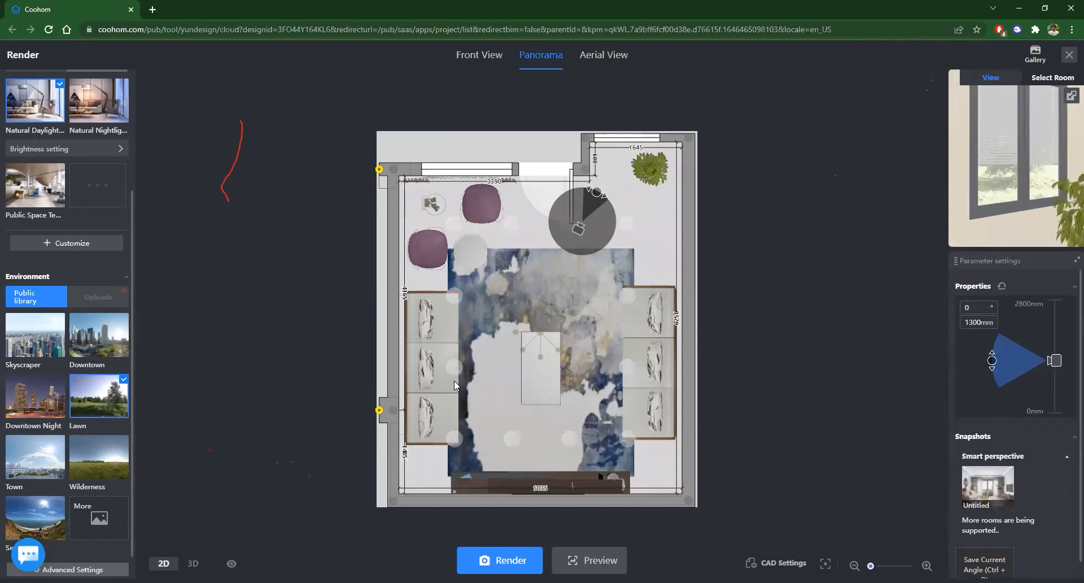
drag(584, 231, 540, 329)
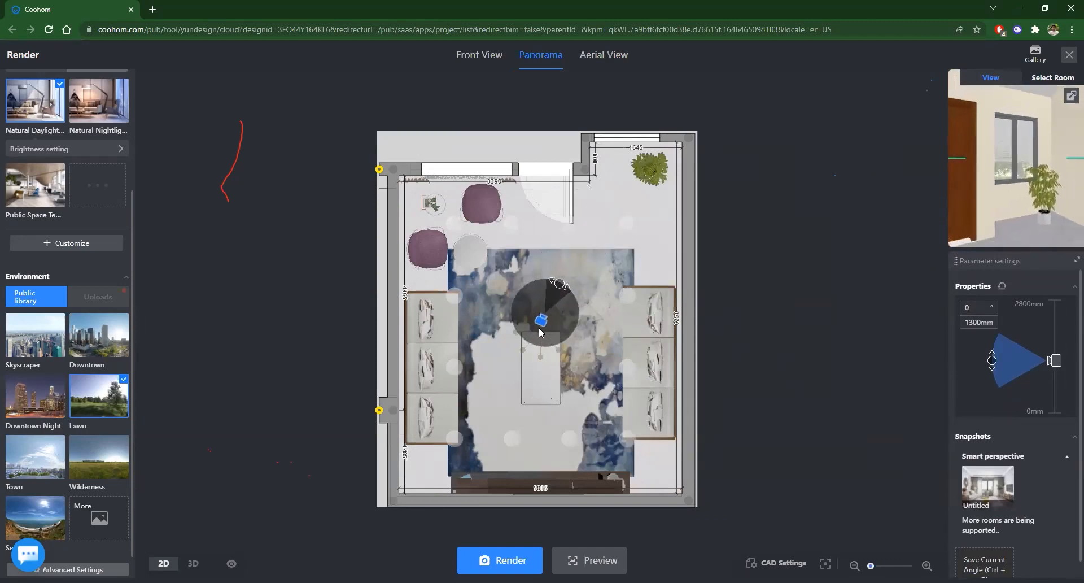
drag(560, 284, 533, 394)
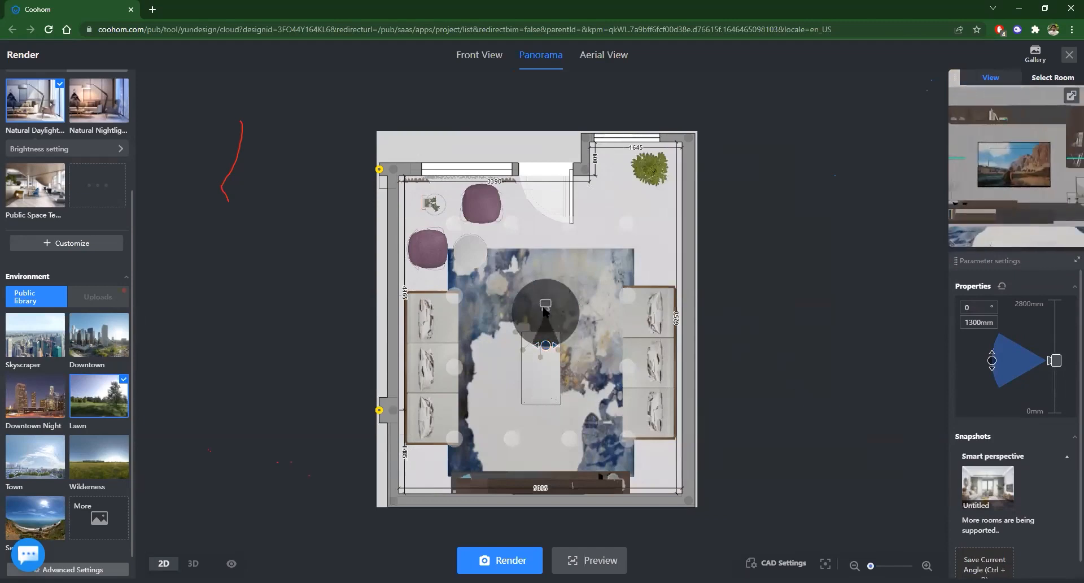
drag(540, 309, 537, 310)
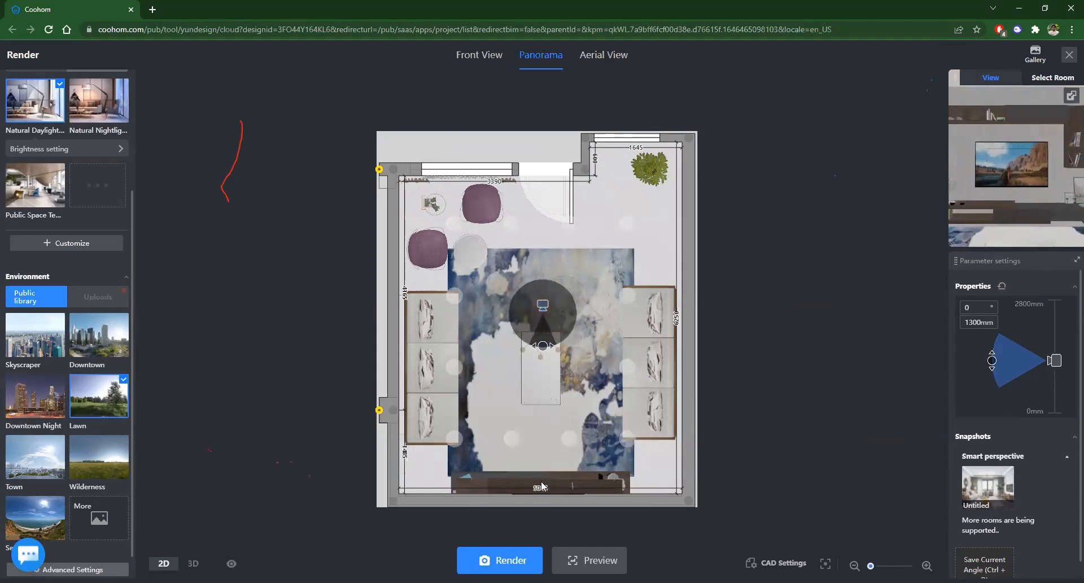
Step: Set the panorama's resolution to HD 3000*1500 and check that Natural Daylight and the Lawn environment are selected
scroll(87, 300, up, 3)
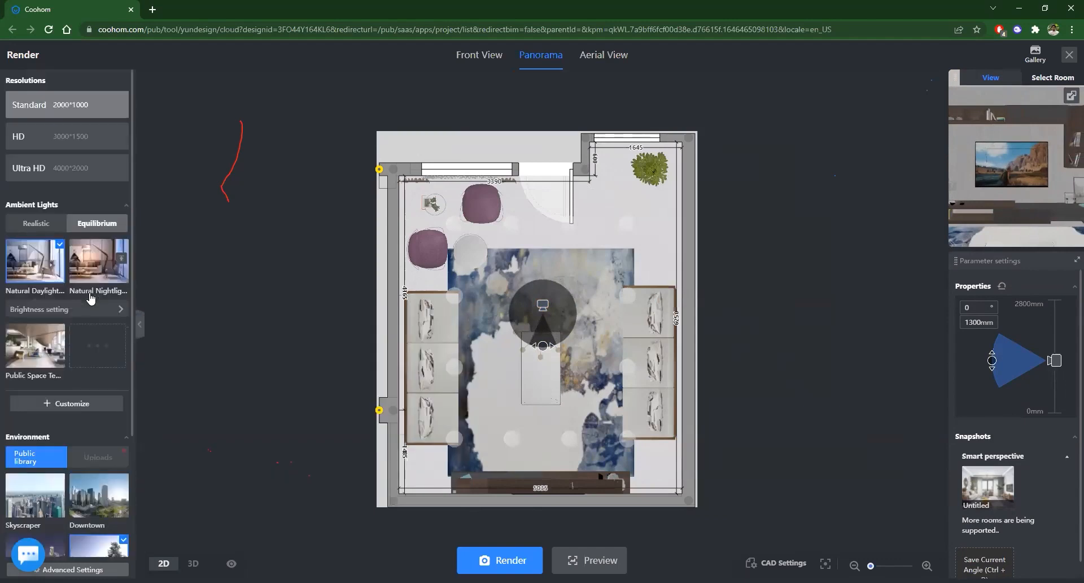
click(52, 139)
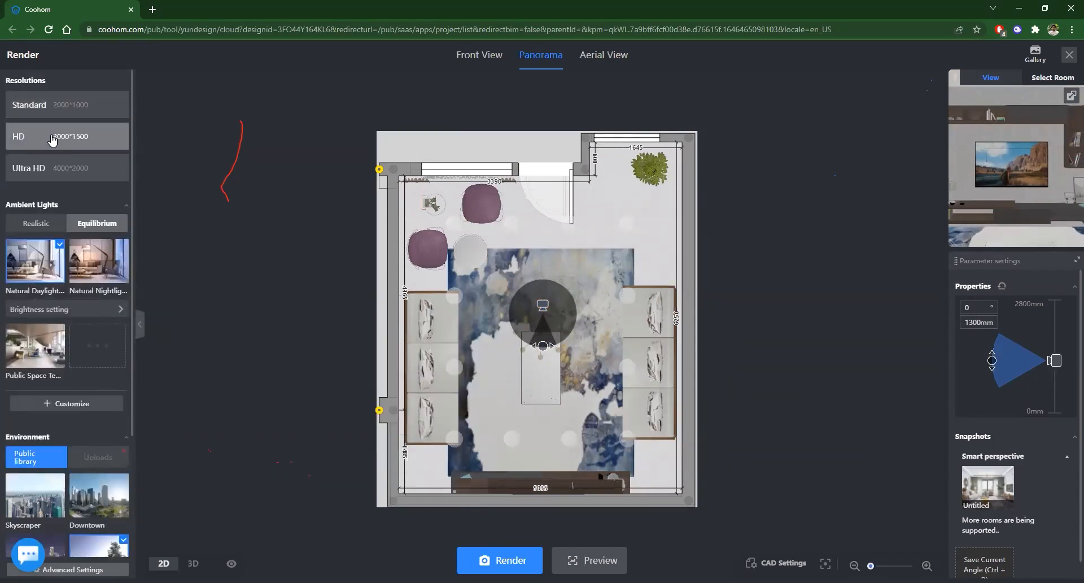
scroll(164, 313, down, 1)
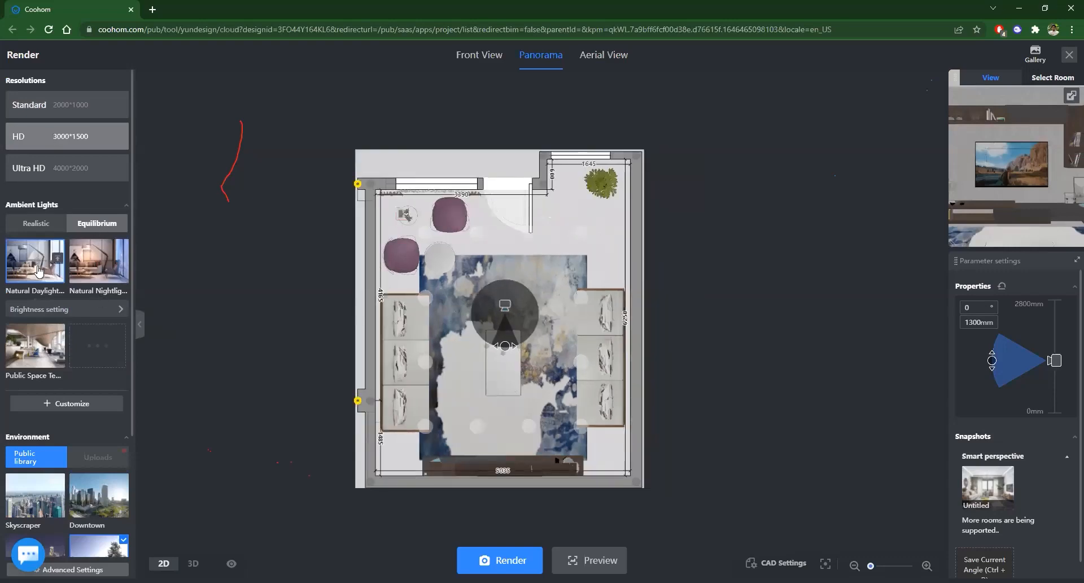
scroll(47, 433, down, 2)
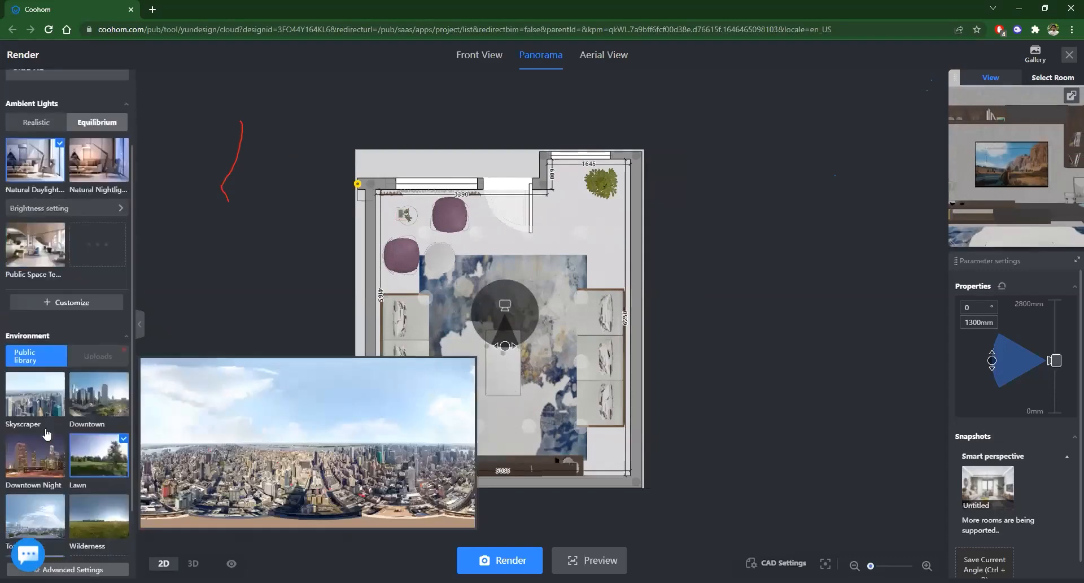
scroll(47, 433, down, 1)
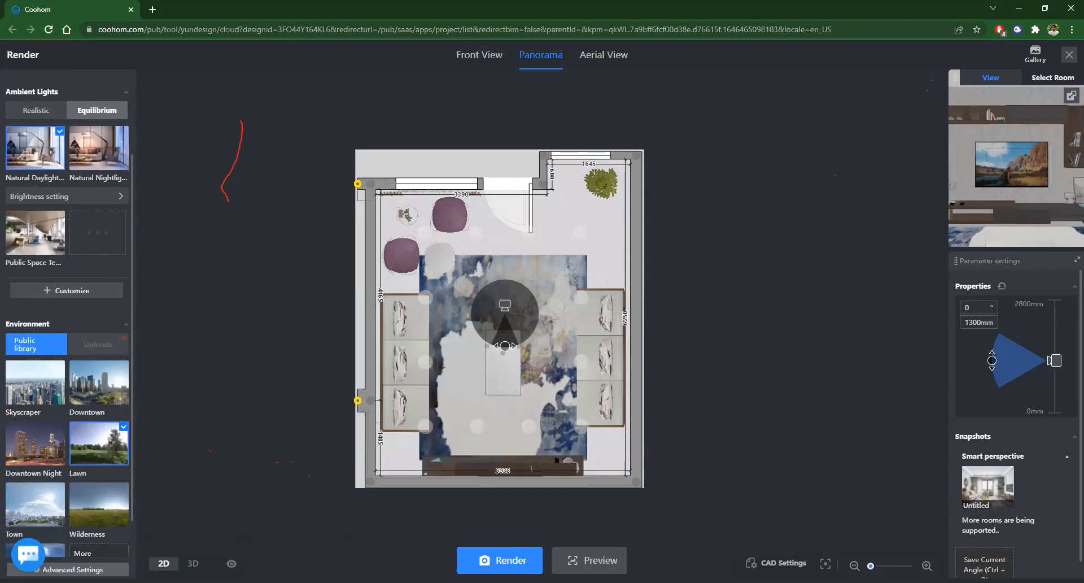
Step: Open the newest panorama render from the gallery
click(1041, 57)
mouse_move(1032, 52)
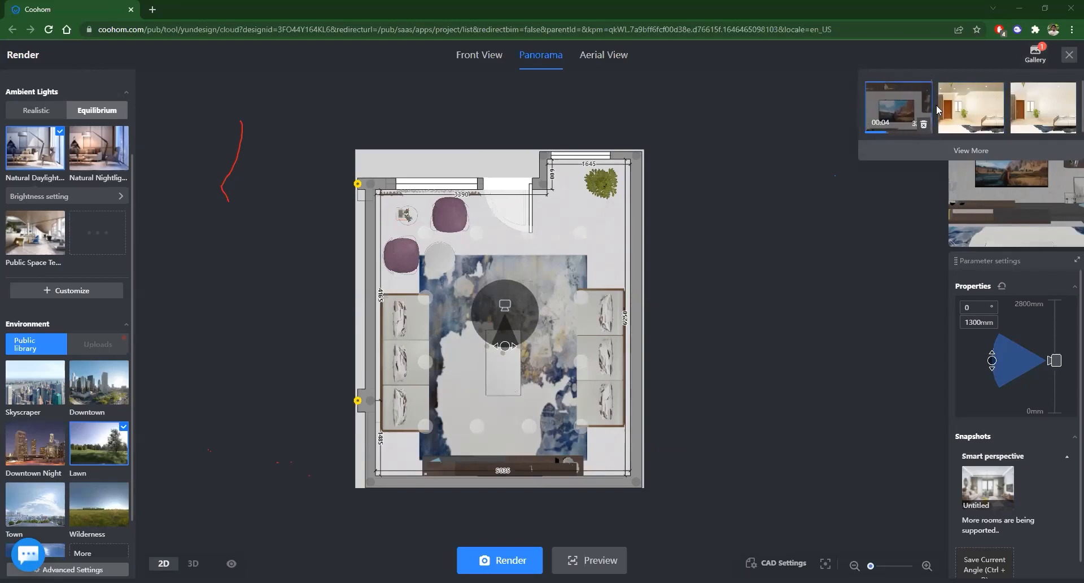
click(885, 100)
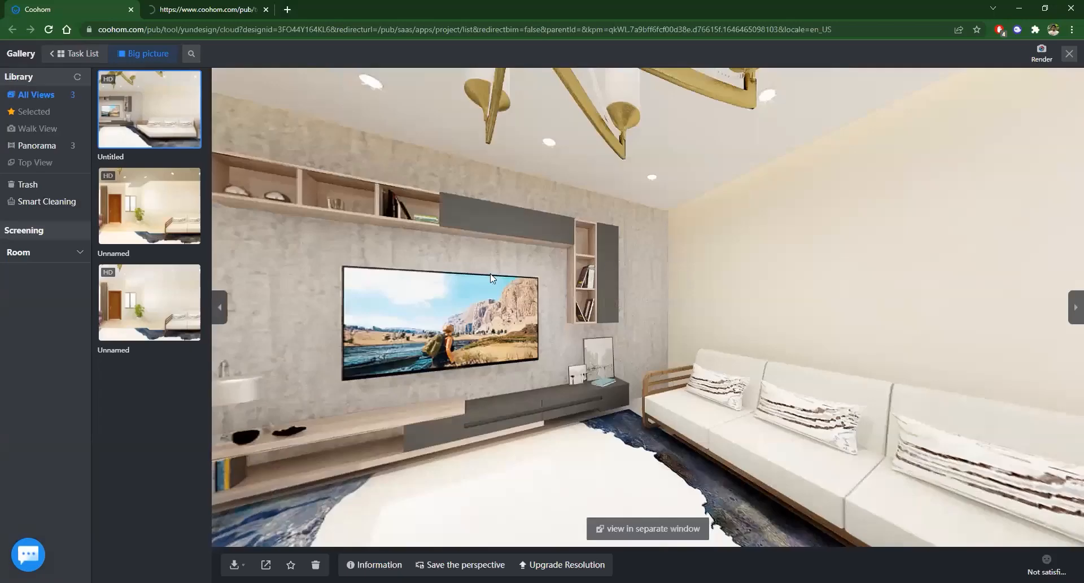
Step: Look around the rendered panorama, examining the sofas, ceiling lights, curtained window, purple chairs, door and plant
drag(680, 188, 800, 276)
drag(684, 286, 819, 263)
drag(886, 270, 812, 239)
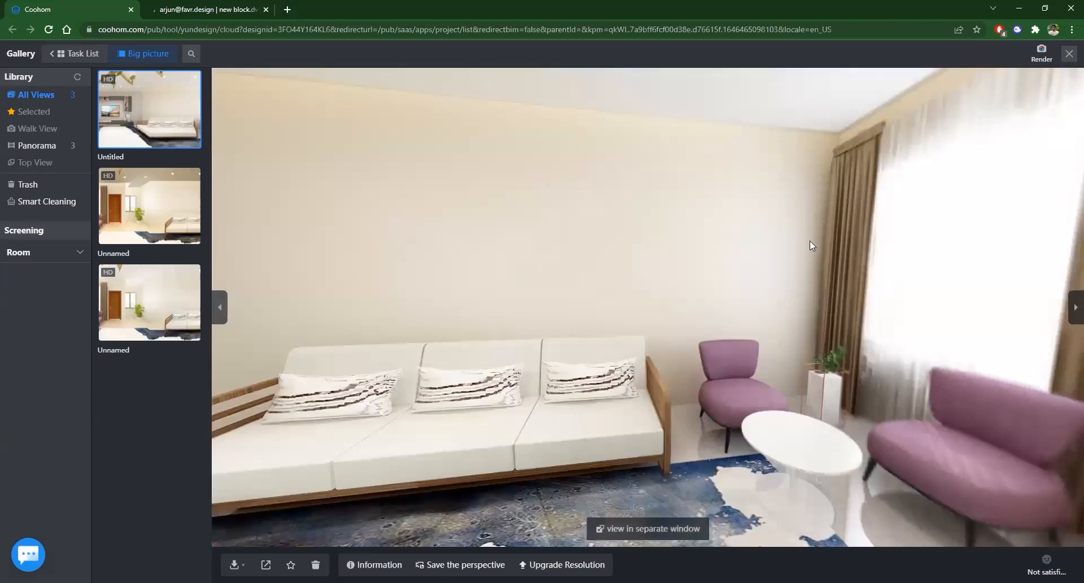
drag(919, 199, 912, 247)
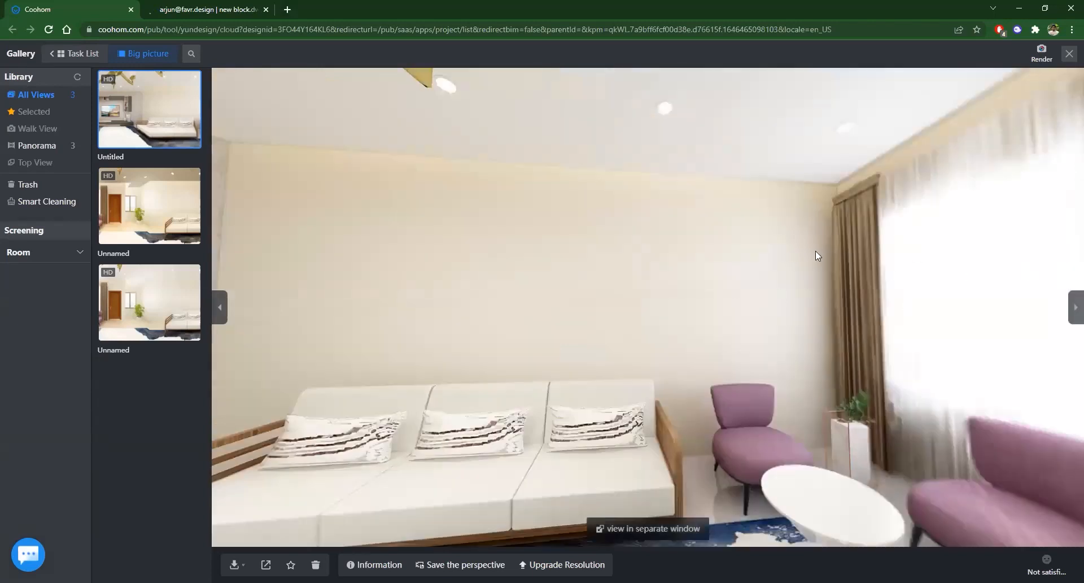
drag(831, 332, 757, 270)
drag(680, 327, 460, 302)
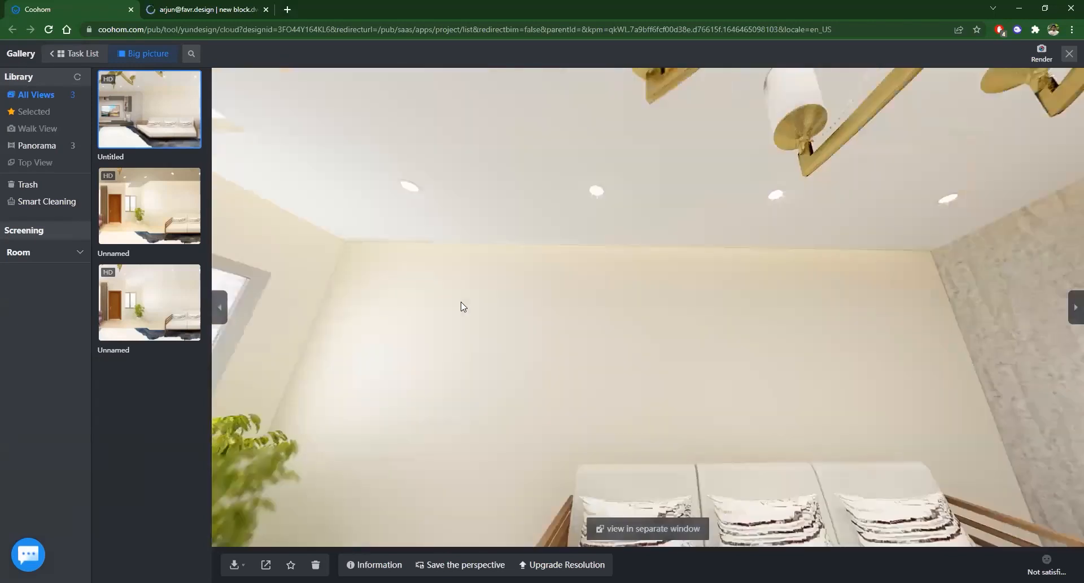
drag(644, 285, 530, 307)
drag(683, 299, 611, 293)
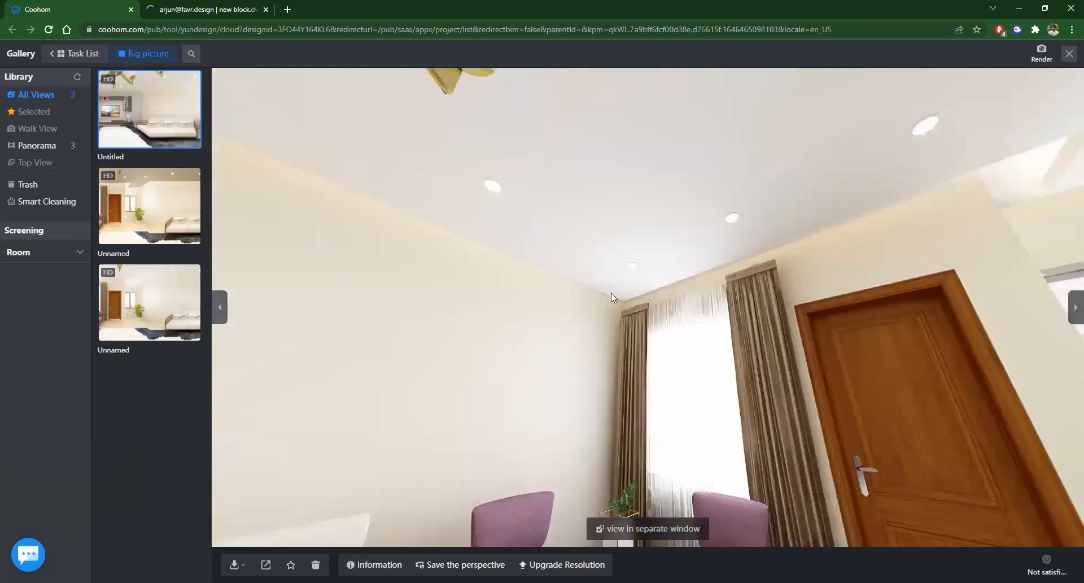
drag(493, 287, 646, 310)
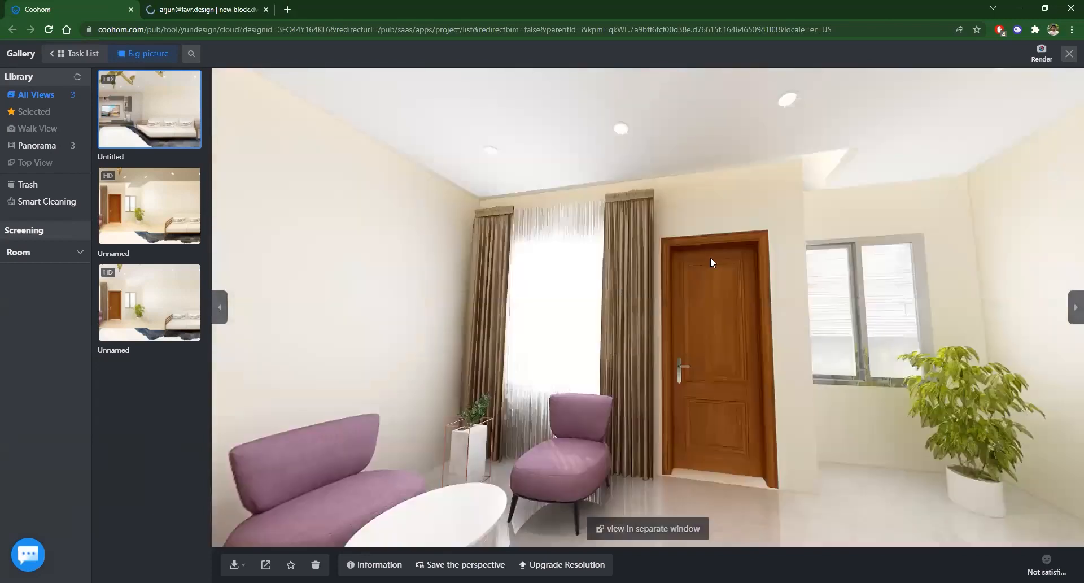
Step: Examine the panorama's TV wall and adjoining sofas from both sides, with a close view of the television
drag(779, 336, 605, 240)
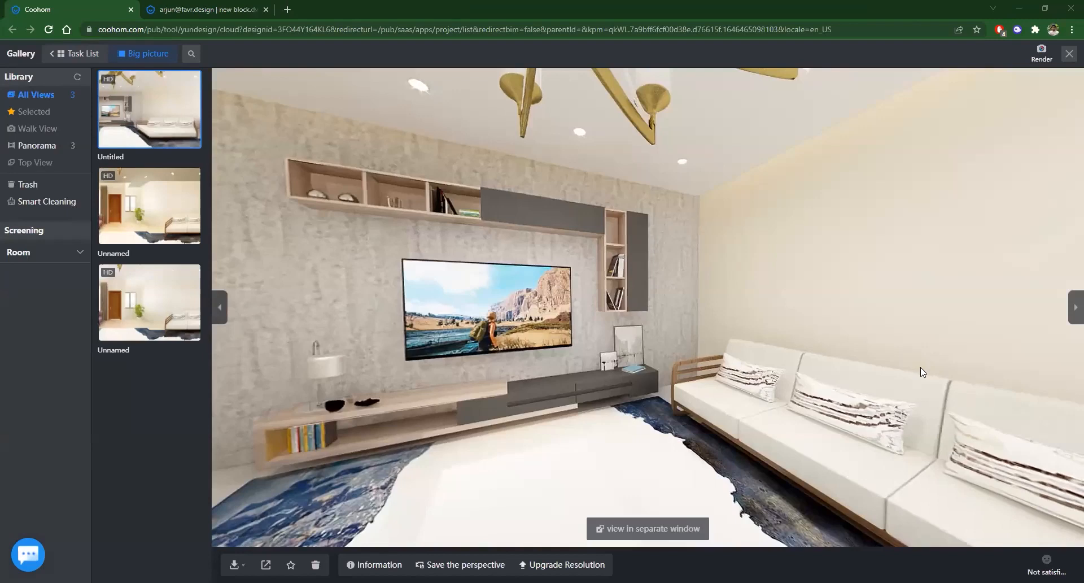
drag(921, 367, 730, 253)
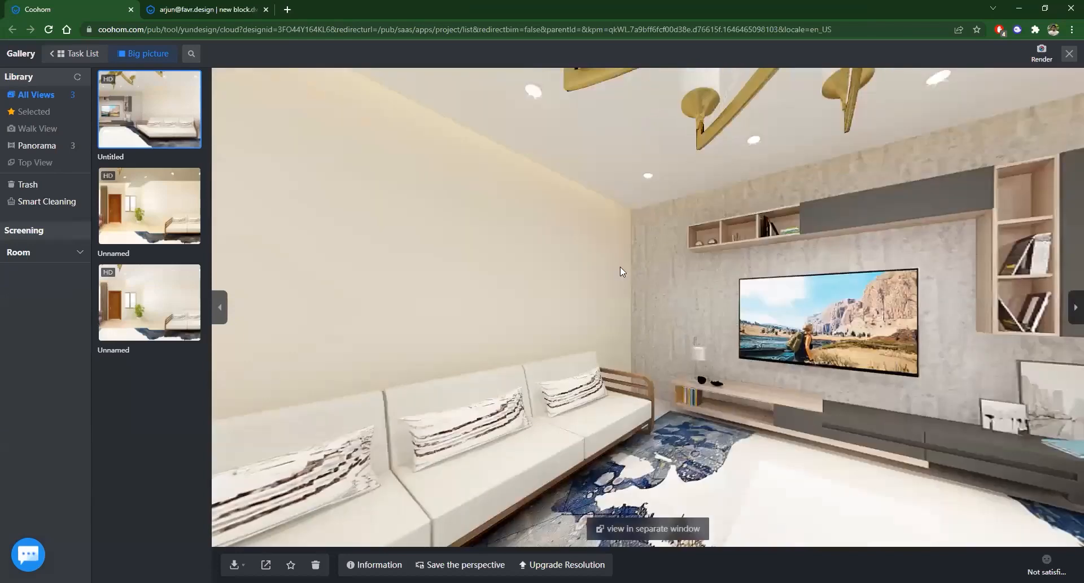
scroll(876, 313, up, 3)
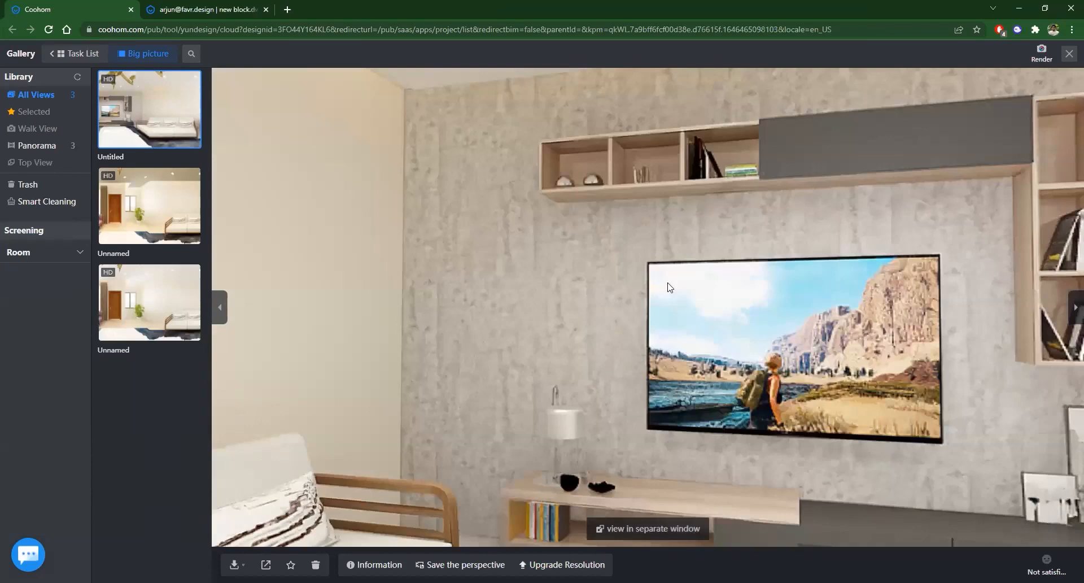